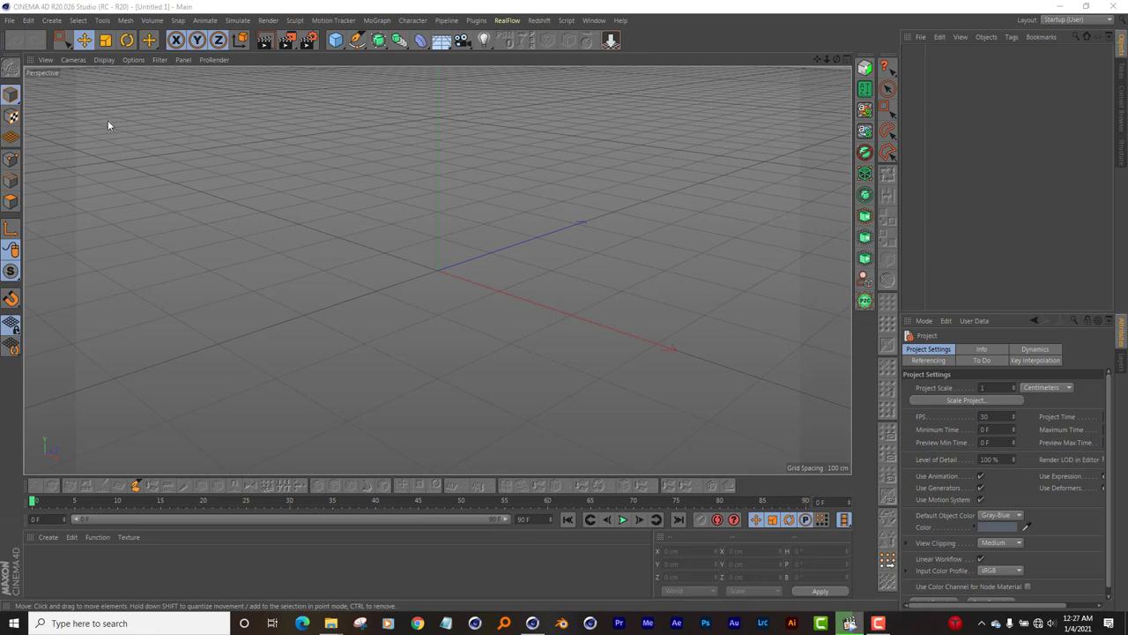
Step: Switch to the four-view layout, then maximize the Front orthographic view
left_click(846, 60)
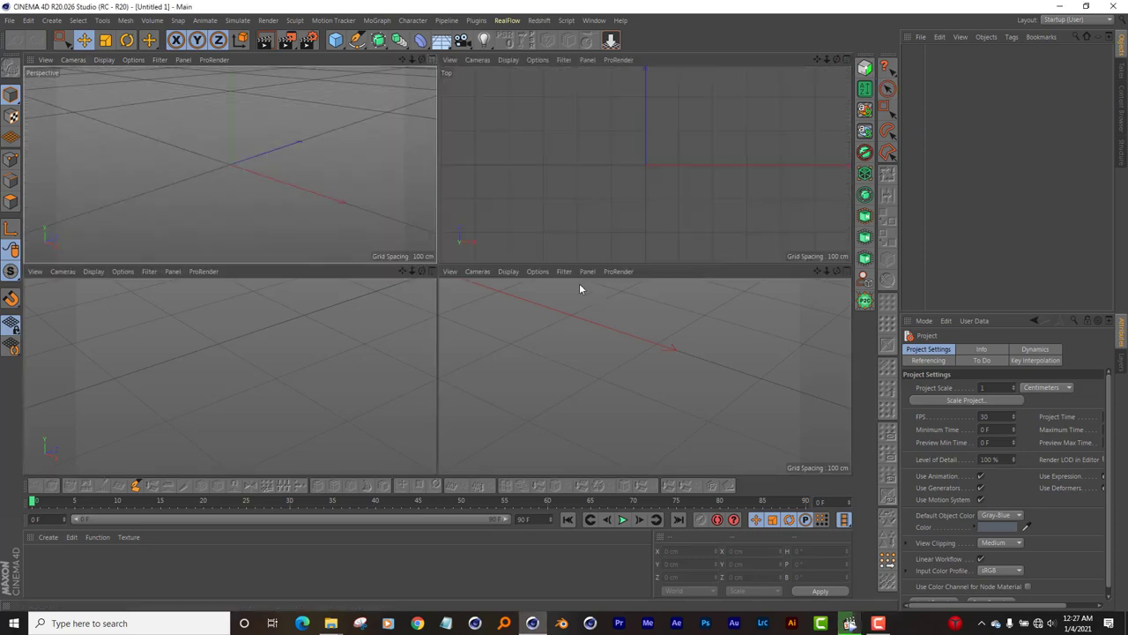
left_click(846, 271)
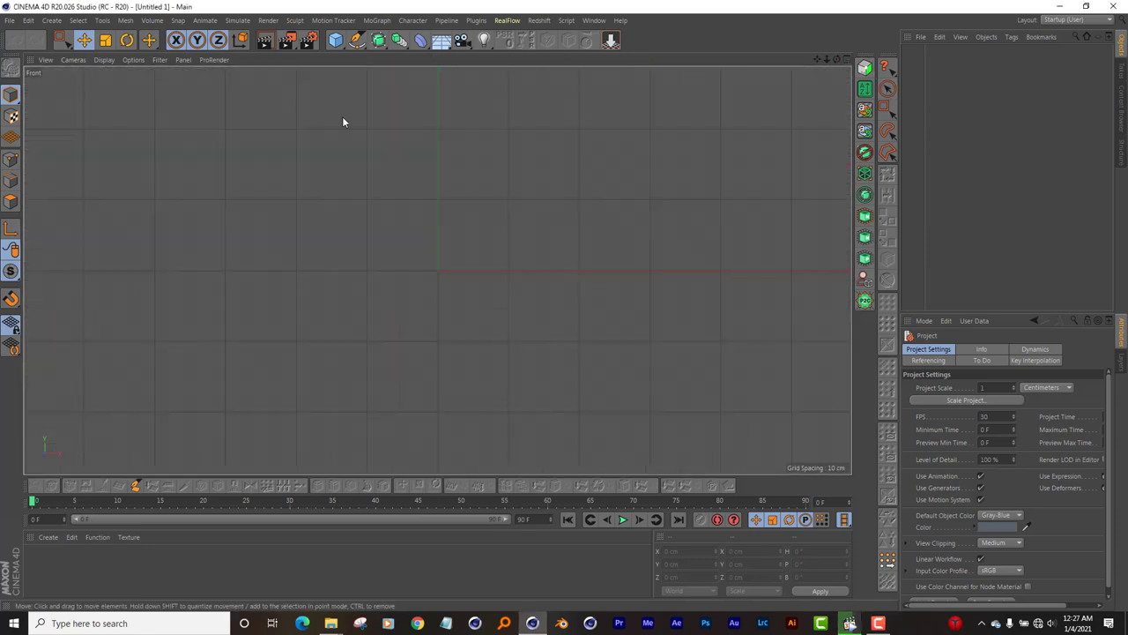
left_click(8, 19)
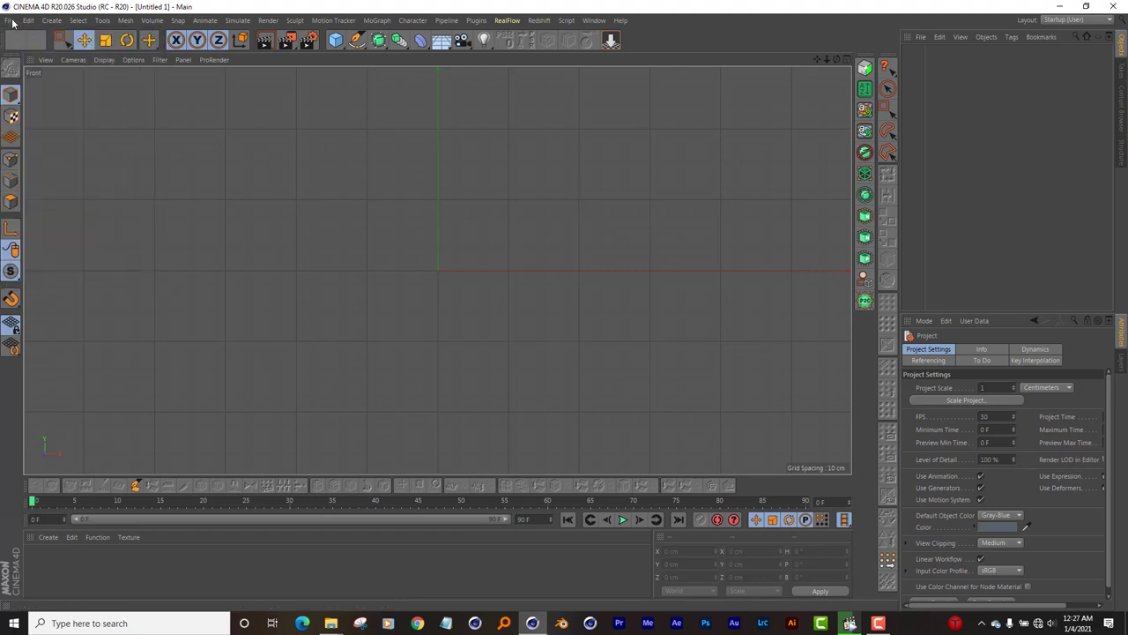
Step: Load the Baileys bottle photo from Documents as the Front view's background image
left_click(104, 60)
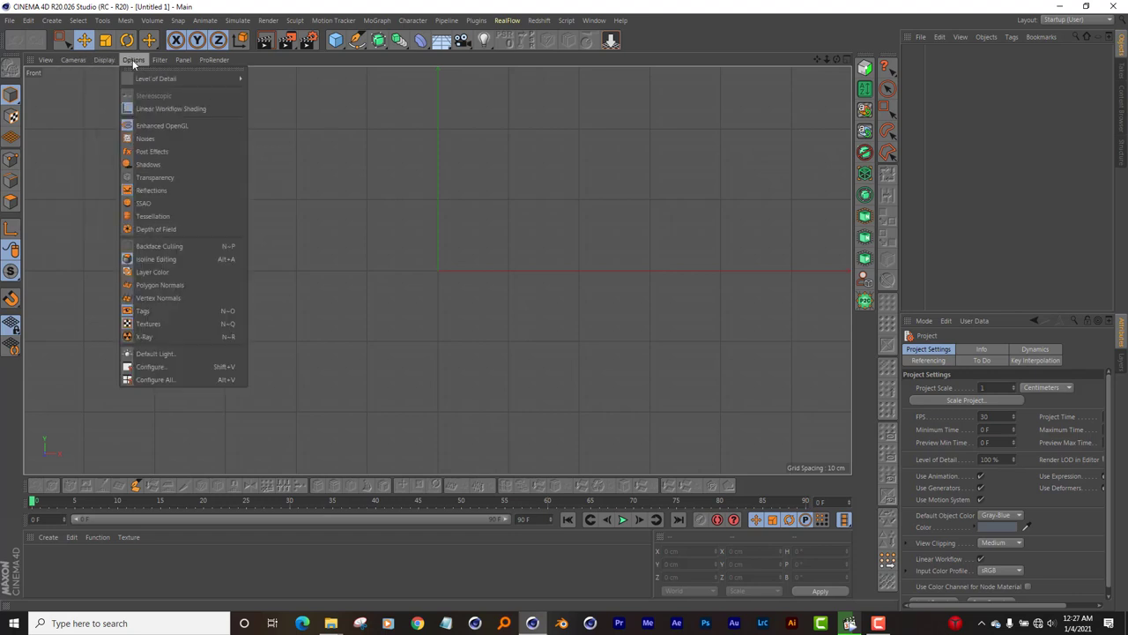
mouse_move(104, 60)
left_click(170, 366)
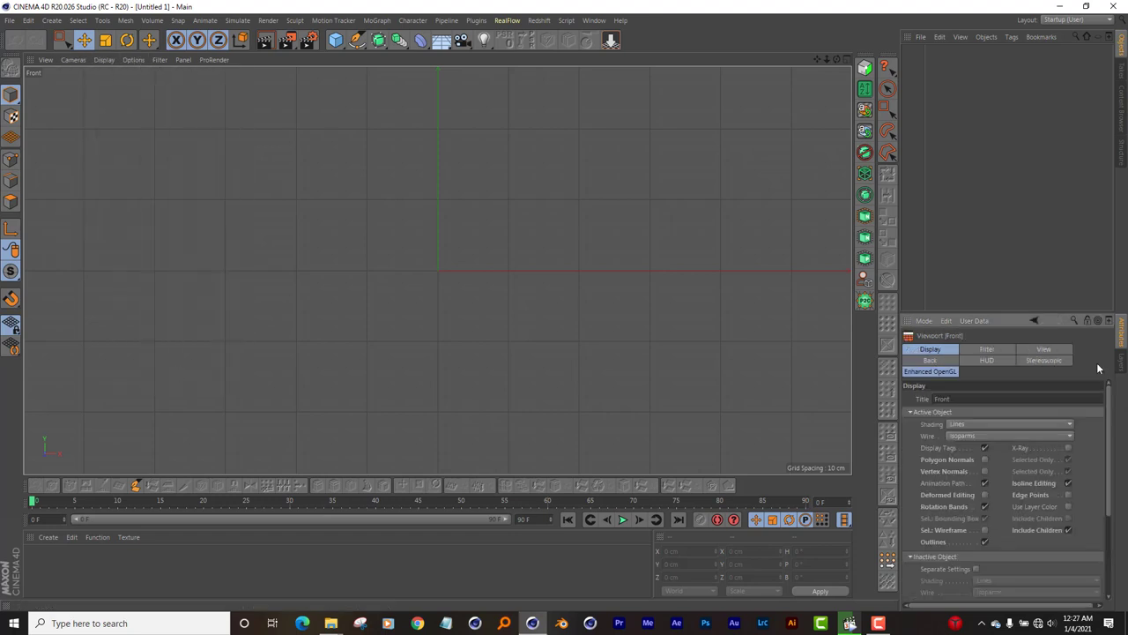
left_click(931, 360)
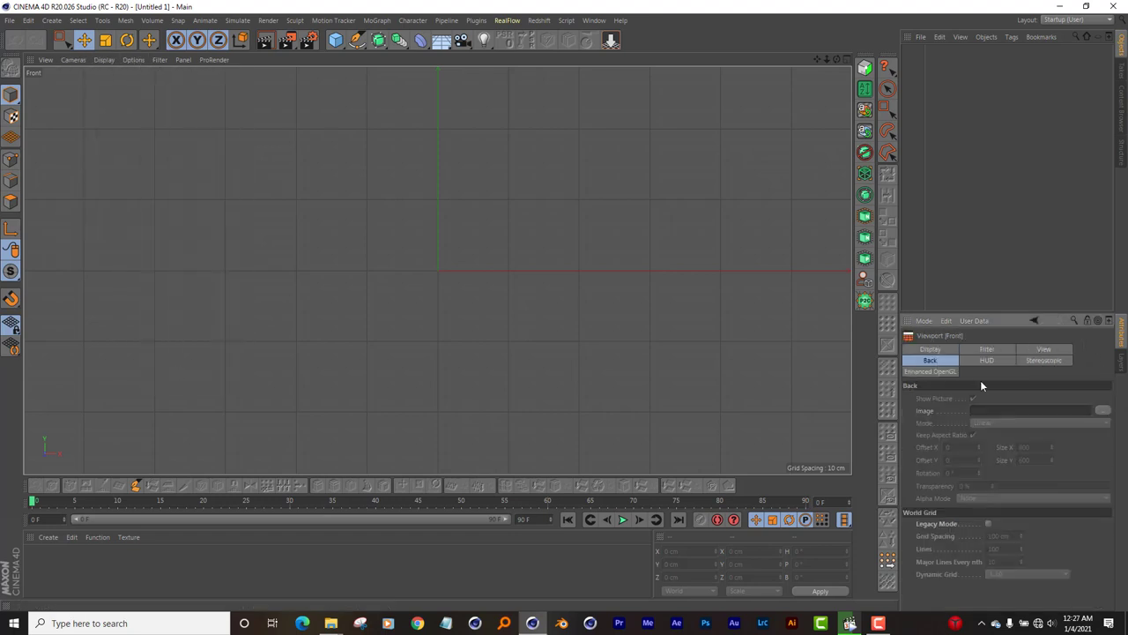
left_click(1103, 412)
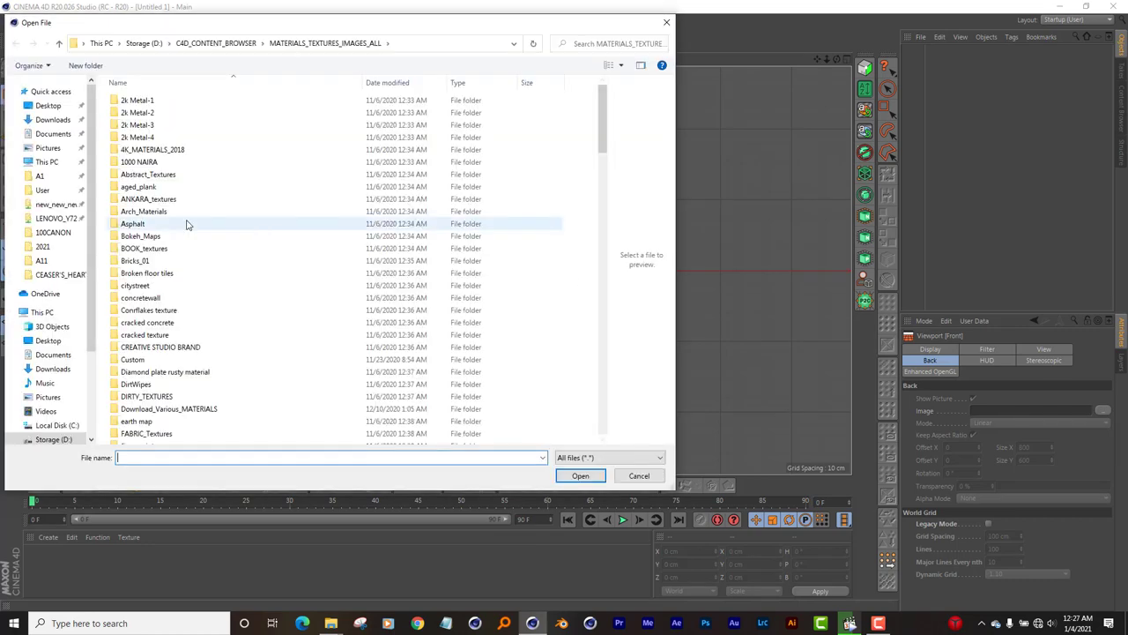
scroll(48, 167, "down", 3)
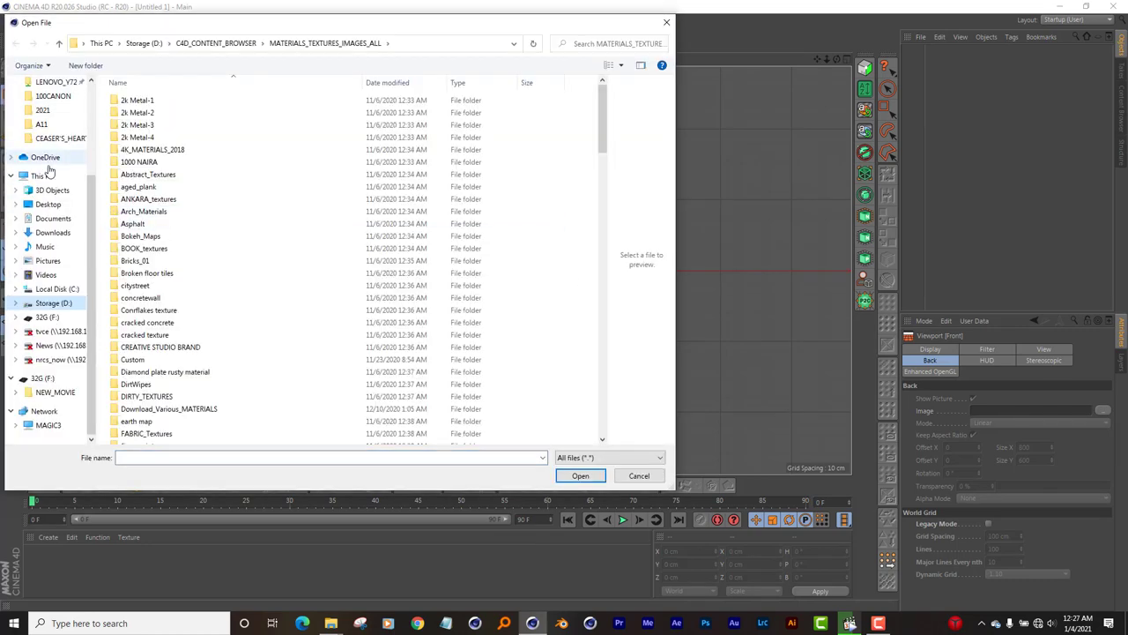
left_click(51, 219)
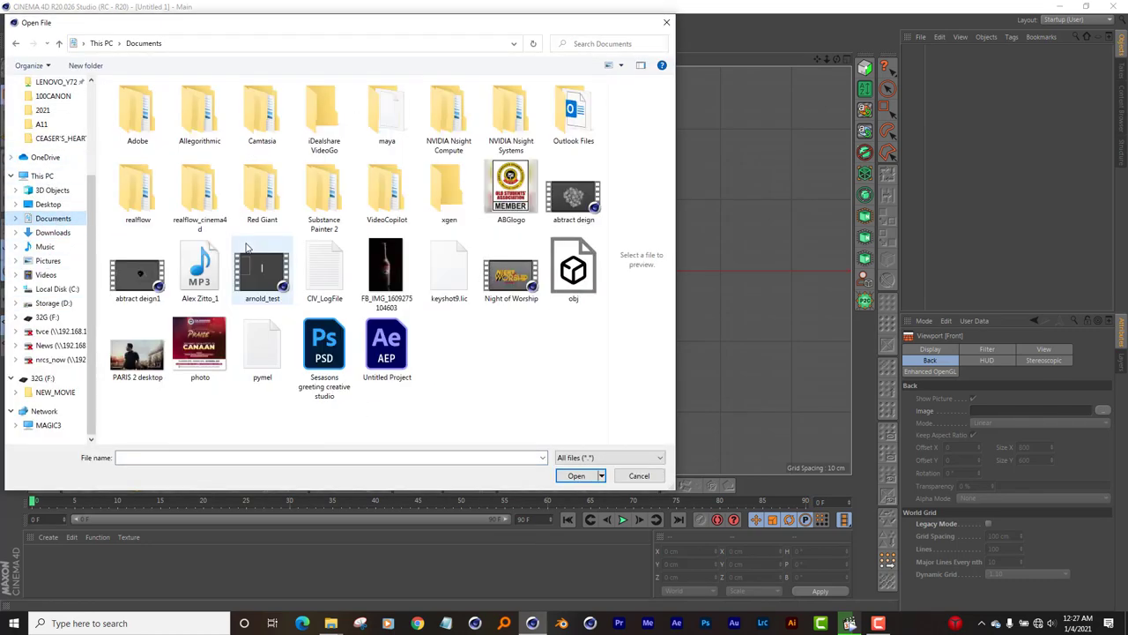
double_click(386, 264)
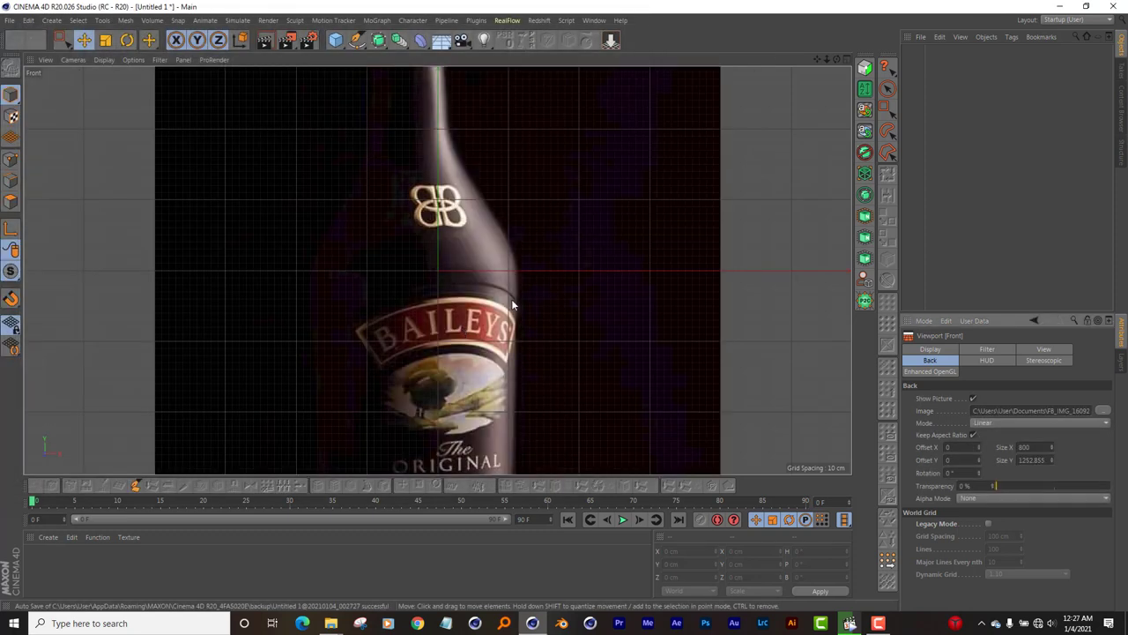
scroll(511, 304, "down", 3)
scroll(513, 313, "down", 3)
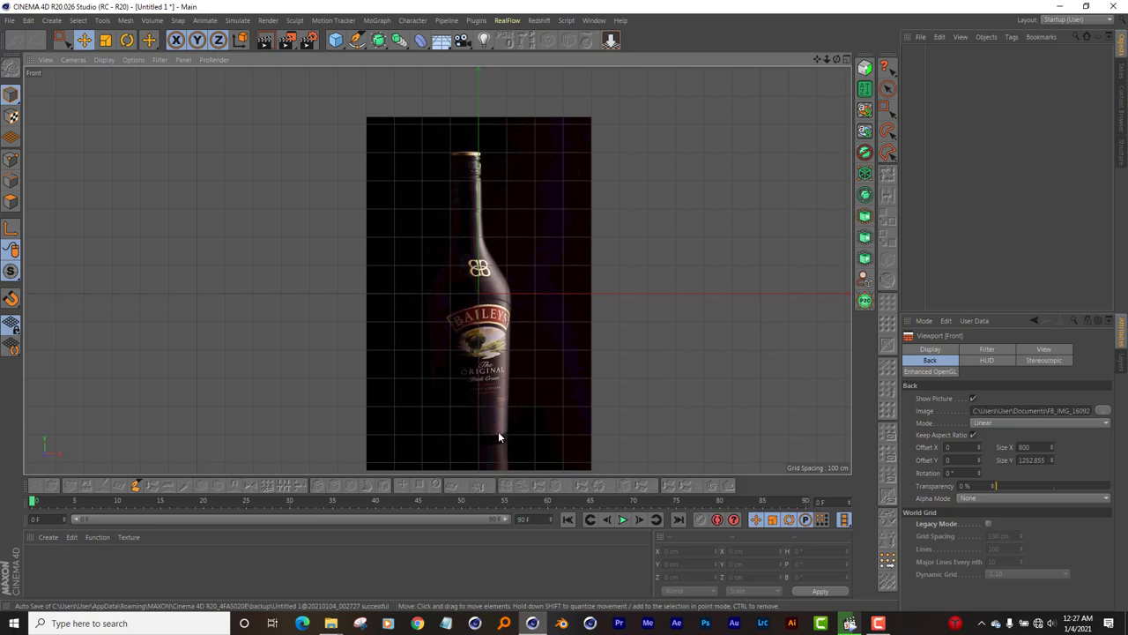
scroll(498, 432, "up", 2)
scroll(498, 432, "up", 3)
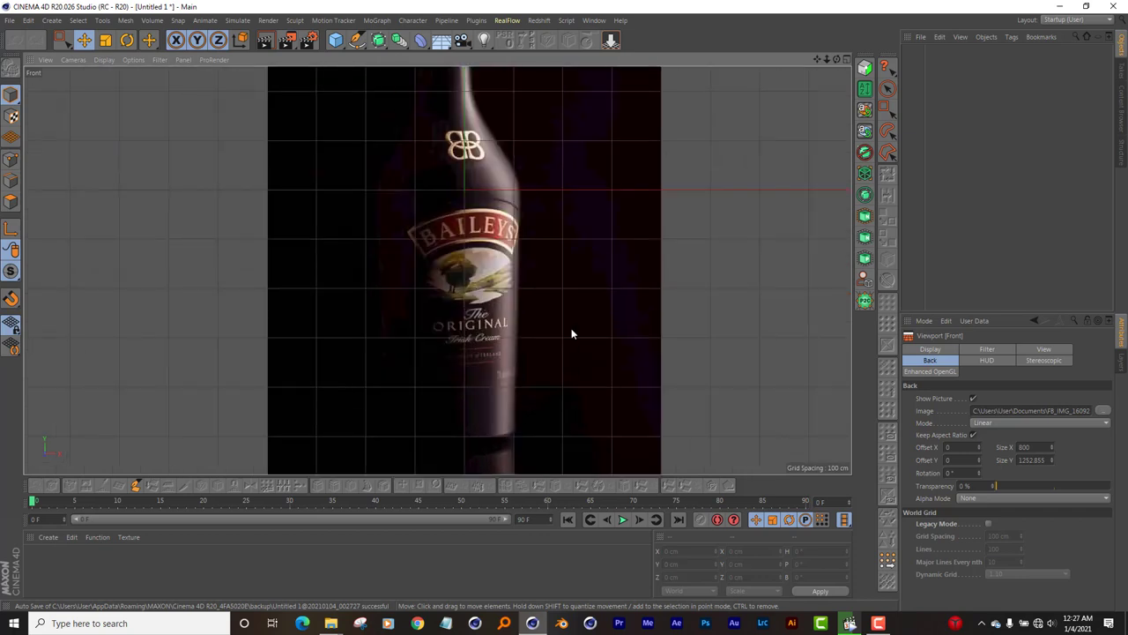
scroll(491, 365, "up", 3)
scroll(490, 365, "down", 8)
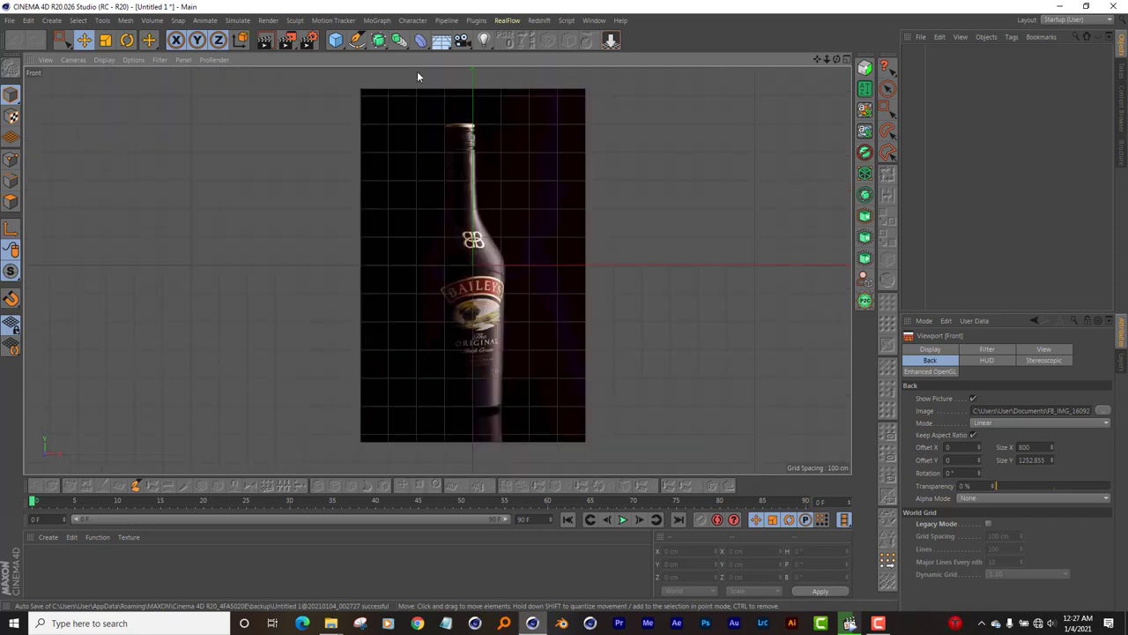
Step: Start a Pen spline at the base centre, with points at the base's right corner and right side
left_click(357, 40)
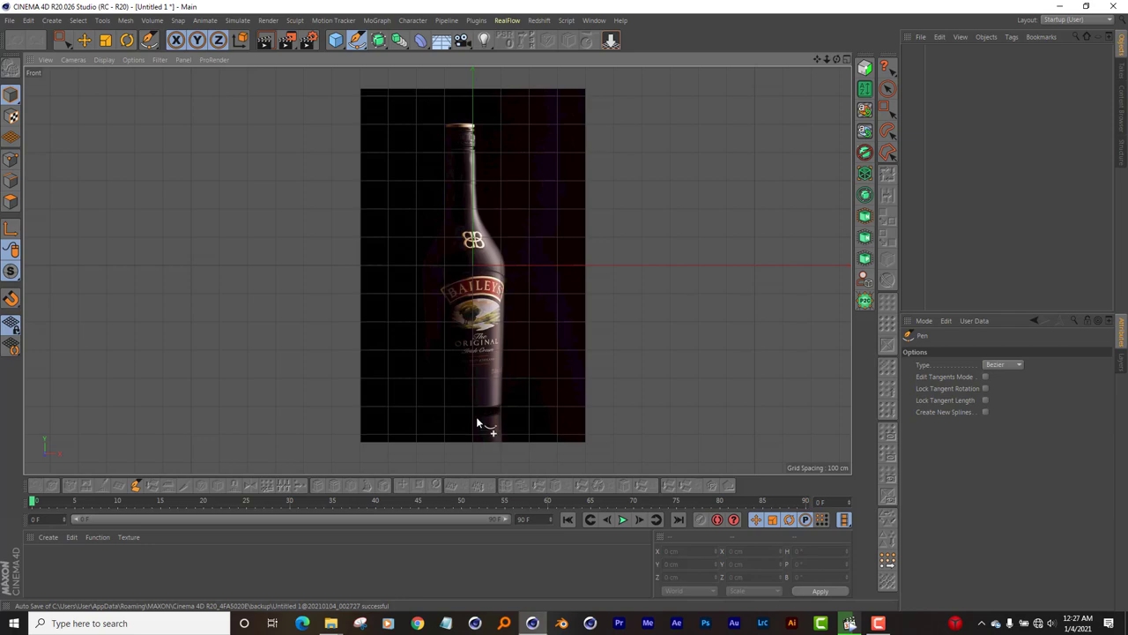
scroll(470, 408, "up", 3)
scroll(471, 408, "up", 4)
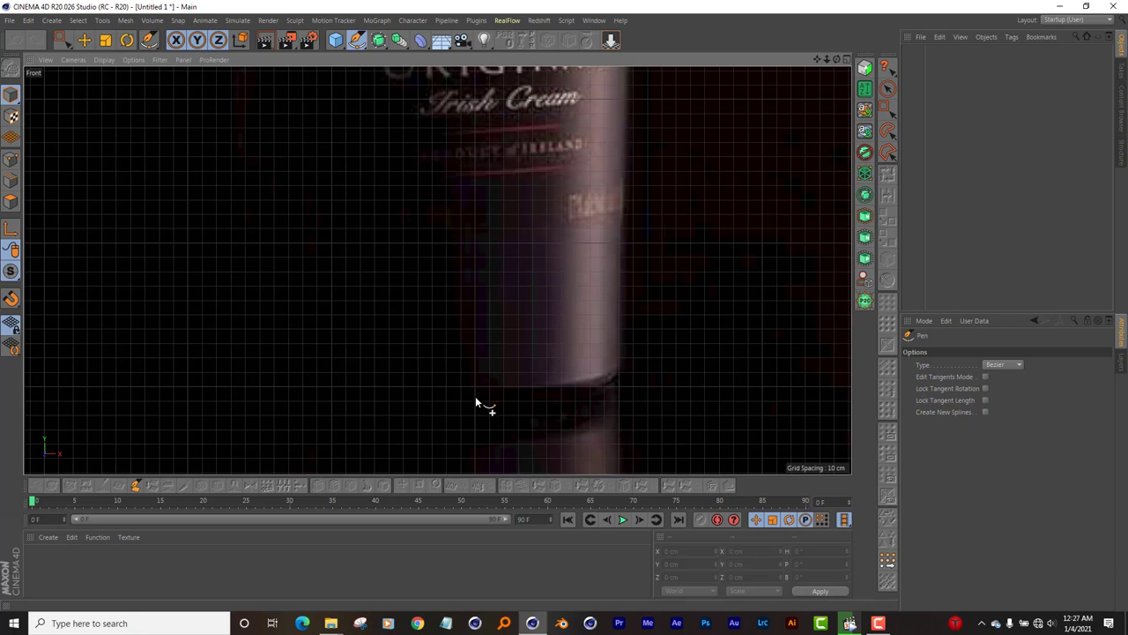
left_click(475, 395)
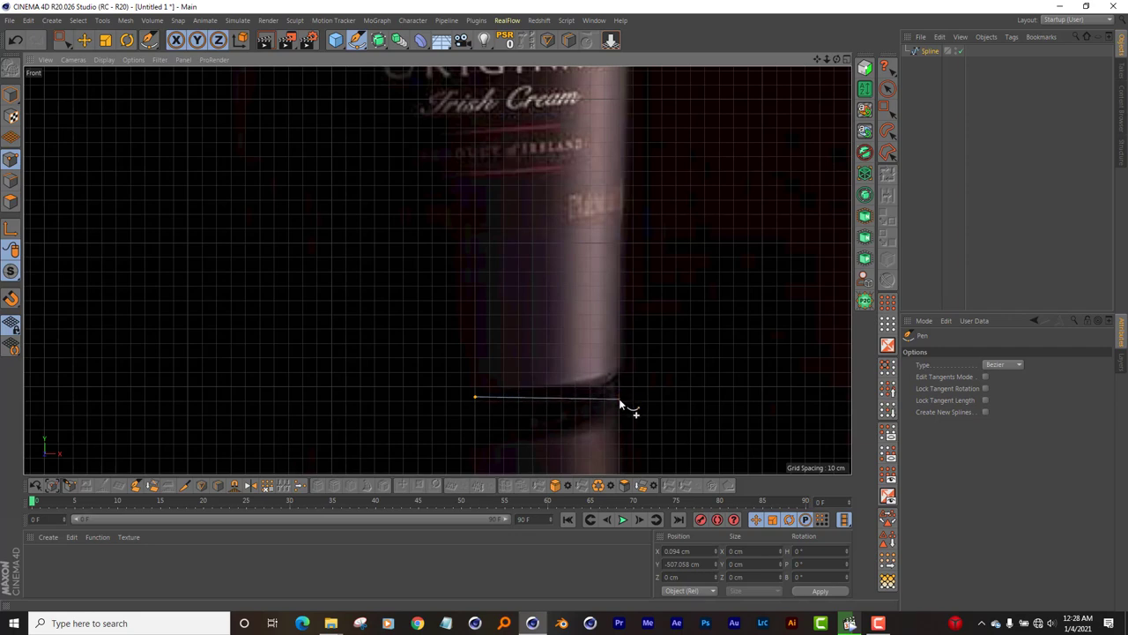
left_click(618, 397)
scroll(597, 294, "down", 2)
scroll(597, 294, "down", 3)
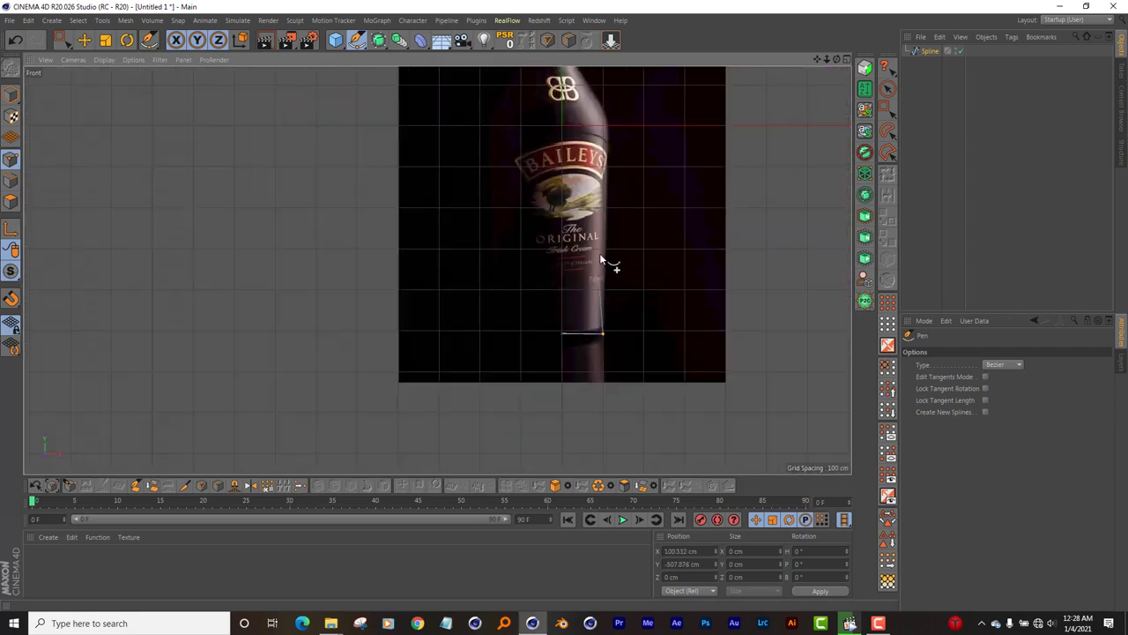
left_click(609, 124)
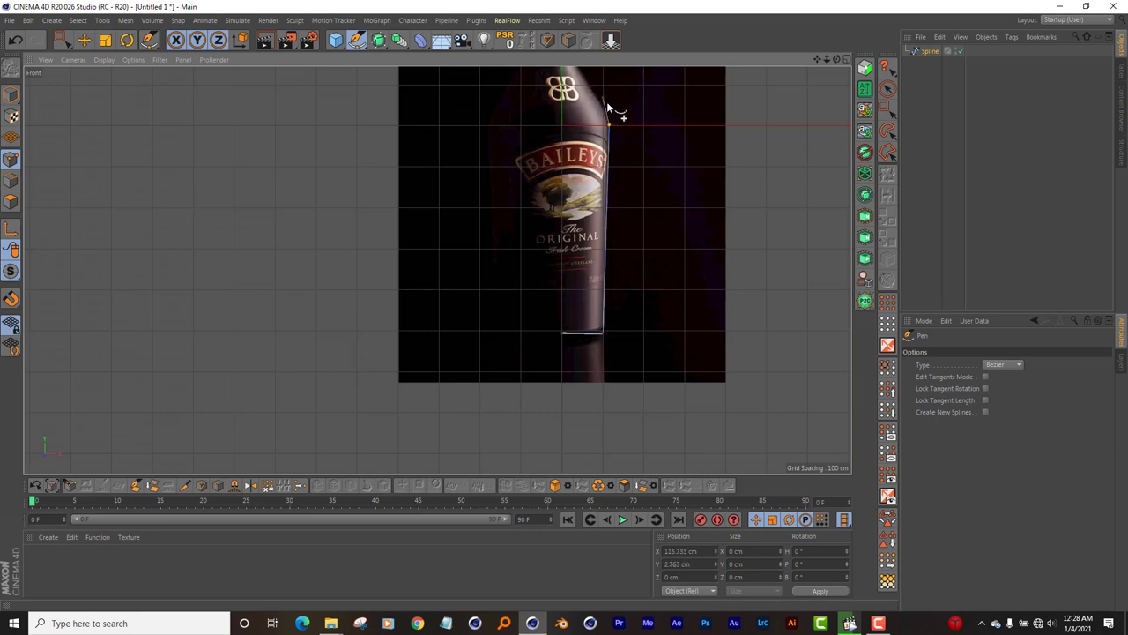
Step: Continue the profile with points at the shoulder, up the neck, and below the neck rim
scroll(587, 81, "up", 2)
scroll(587, 81, "down", 1)
left_click_drag(816, 59, 727, 113)
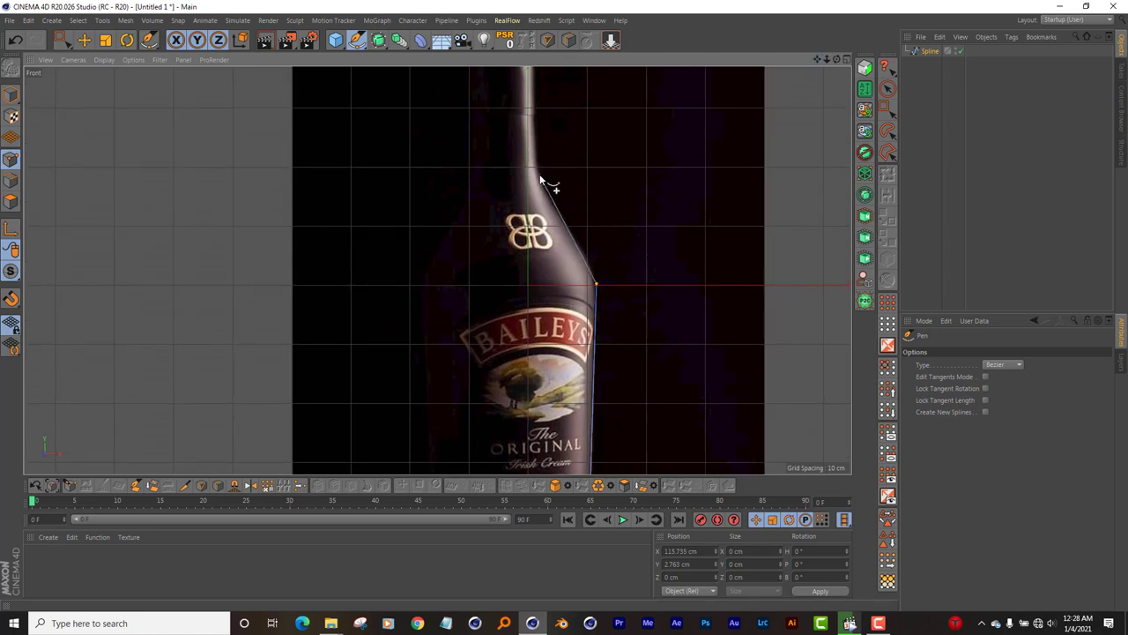
left_click(538, 177)
left_click(538, 175)
left_click(534, 116)
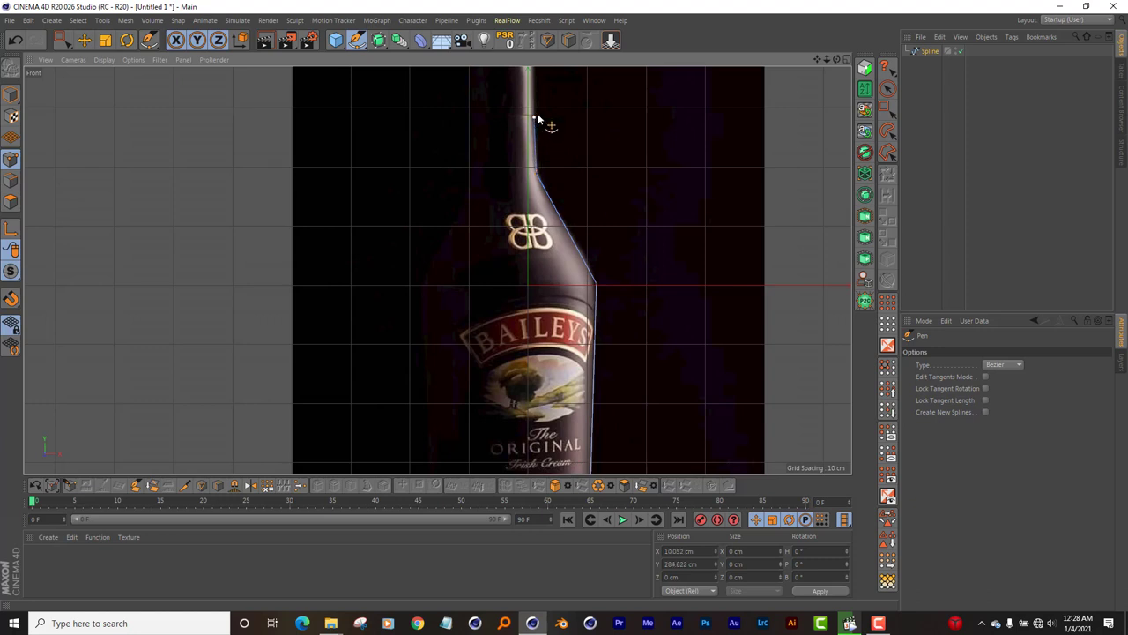
middle_click_drag(455, 118, 436, 270, "alt")
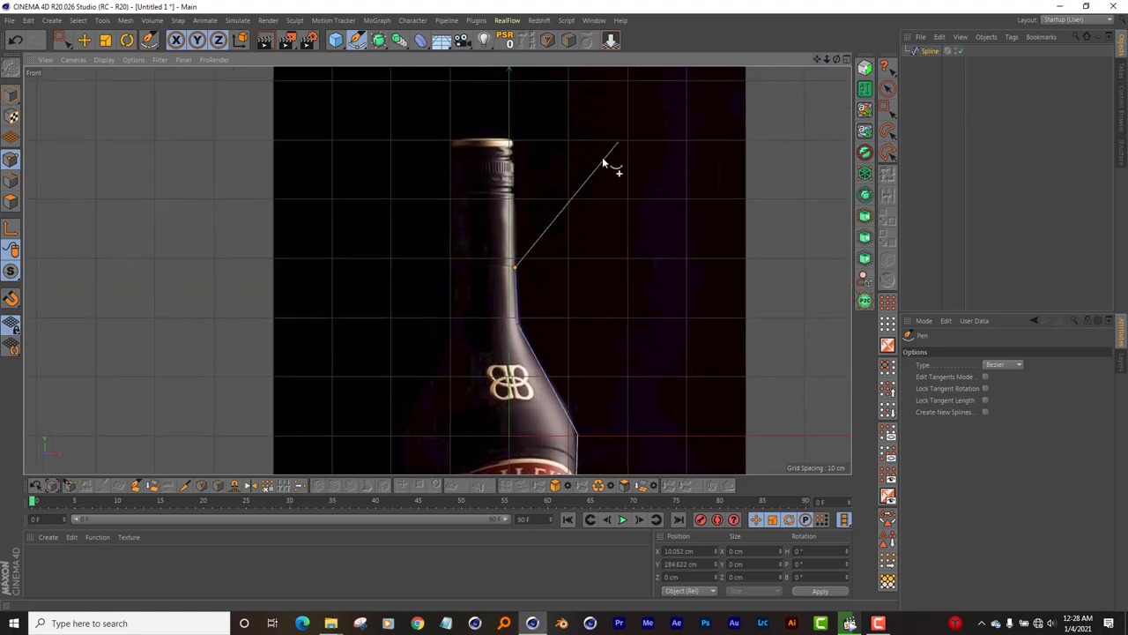
left_click(513, 192)
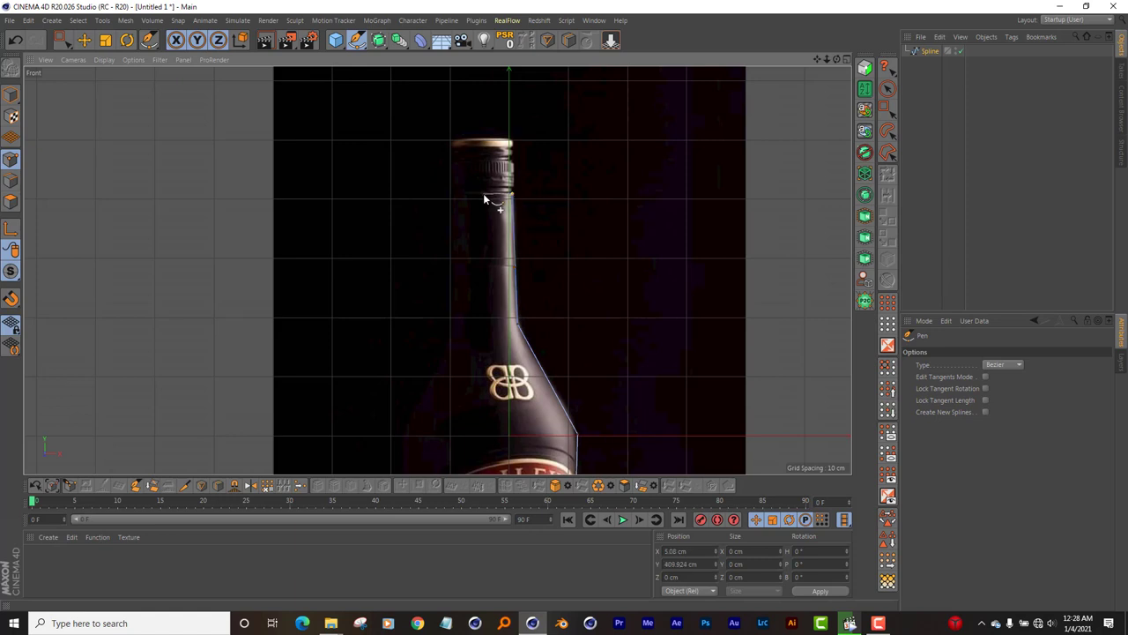
scroll(483, 193, "up", 2)
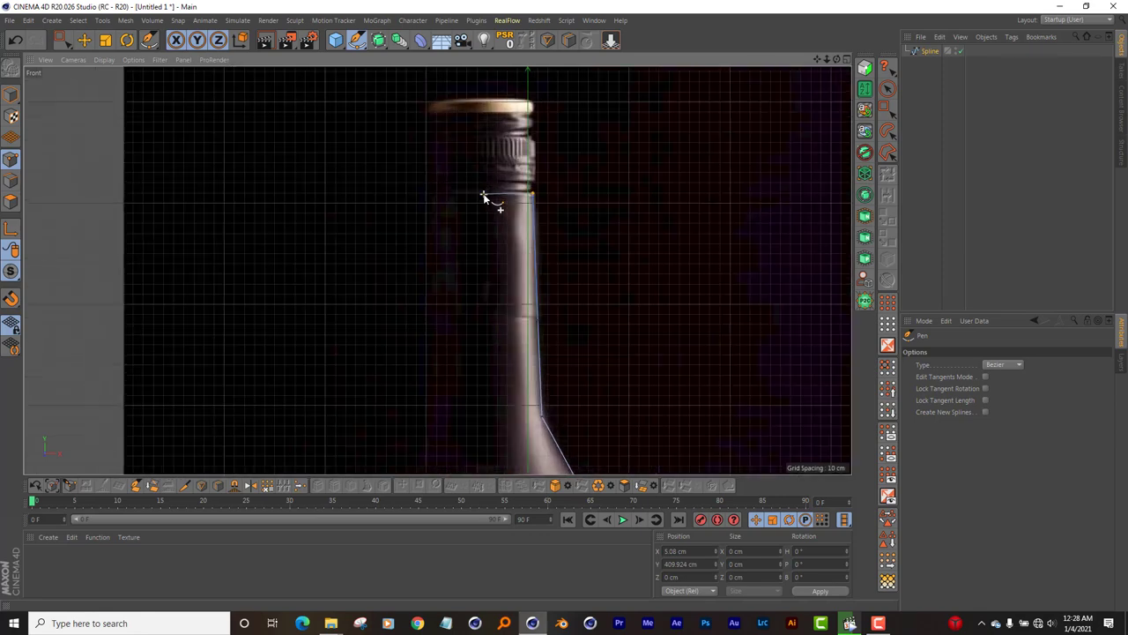
scroll(483, 193, "down", 5)
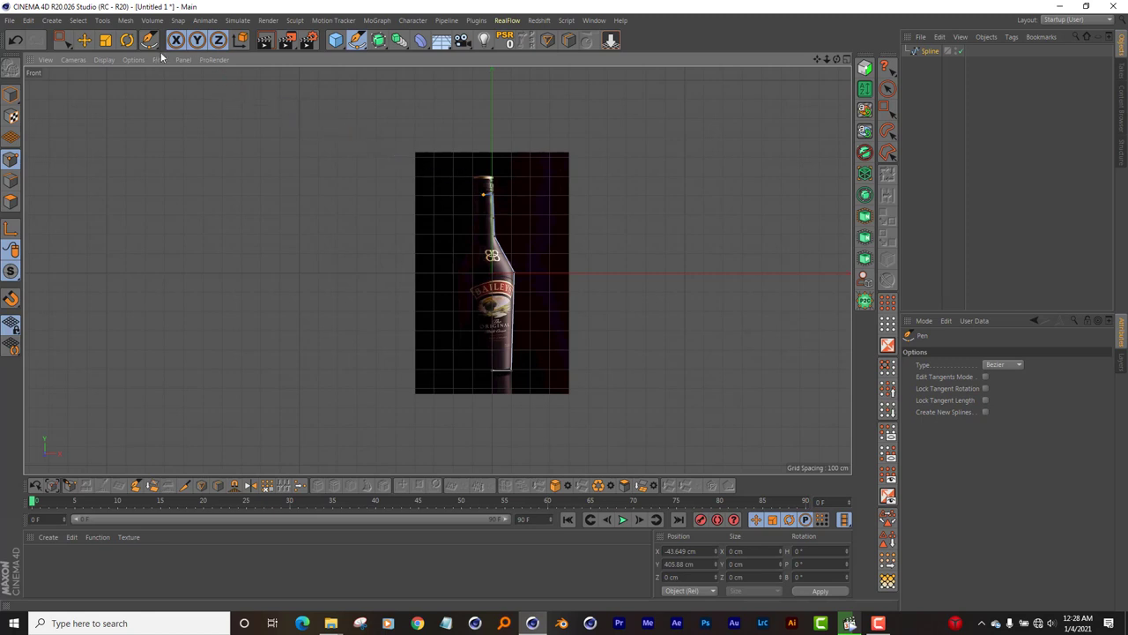
Step: Shift the background photo to Offset X 43 so the bottle neck lines up with the spline
left_click(83, 40)
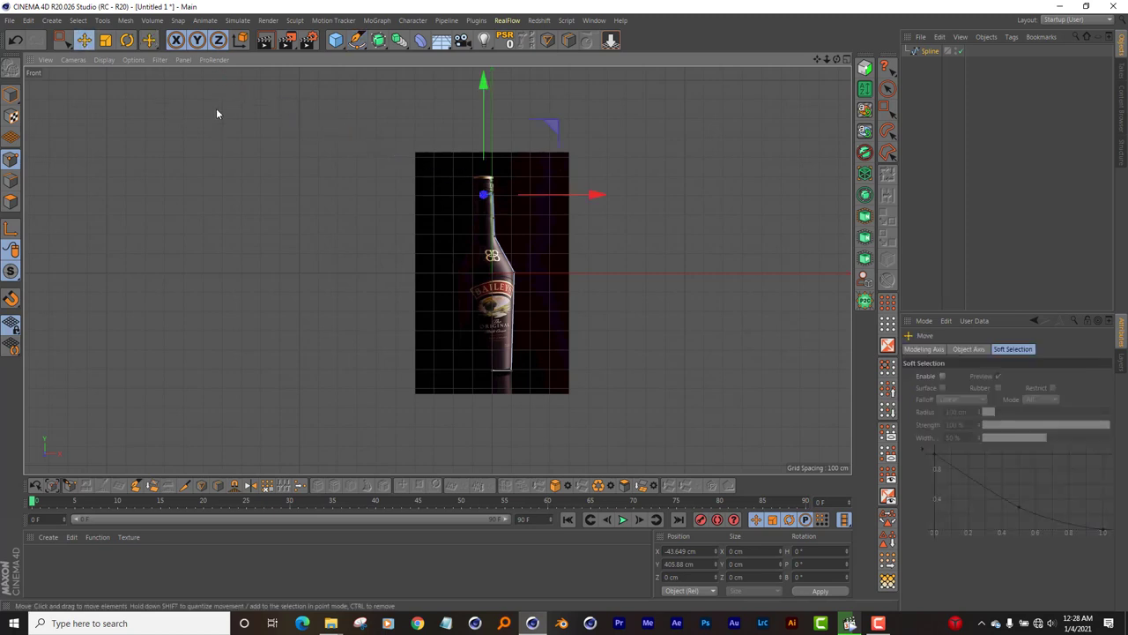
left_click(132, 62)
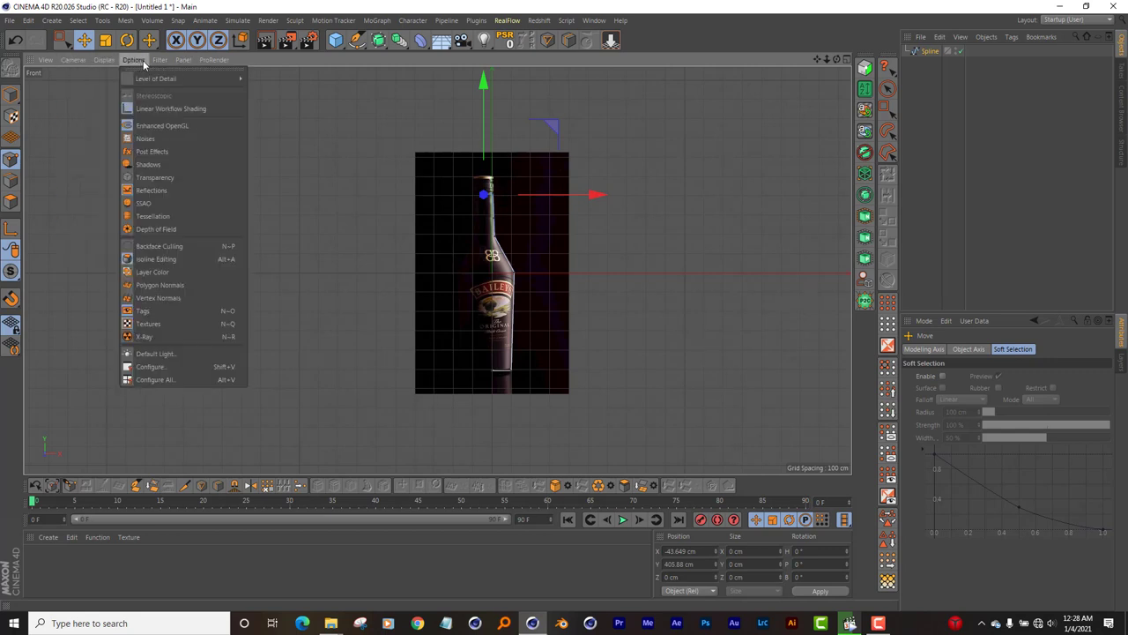
left_click(190, 367)
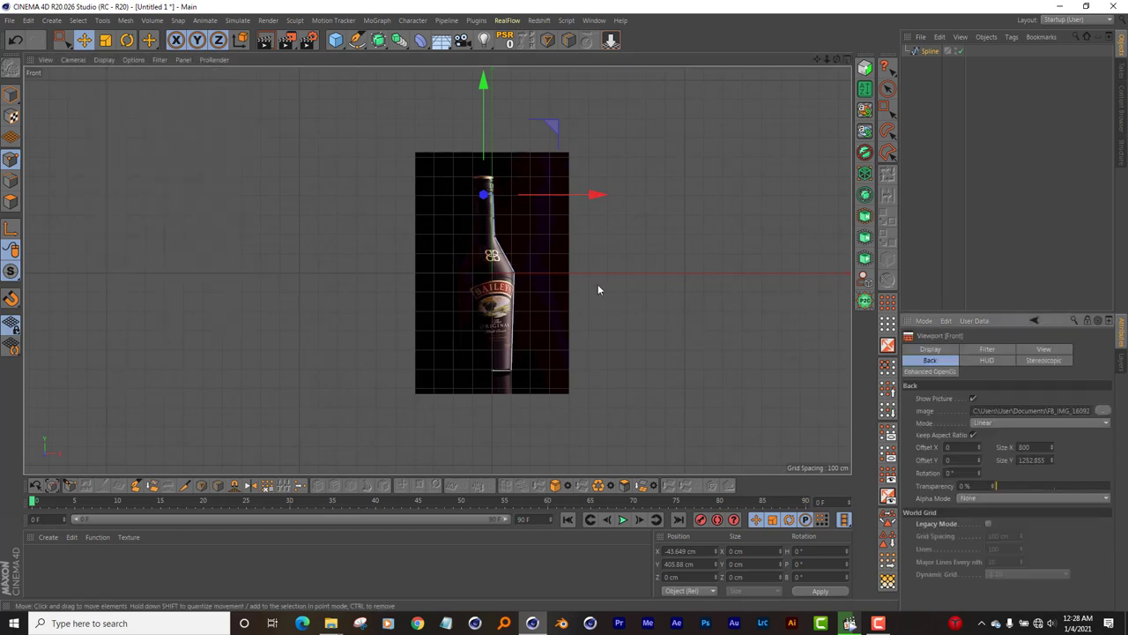
scroll(598, 283, "up", 2)
scroll(607, 267, "up", 5)
scroll(415, 138, "up", 1)
scroll(423, 141, "up", 1)
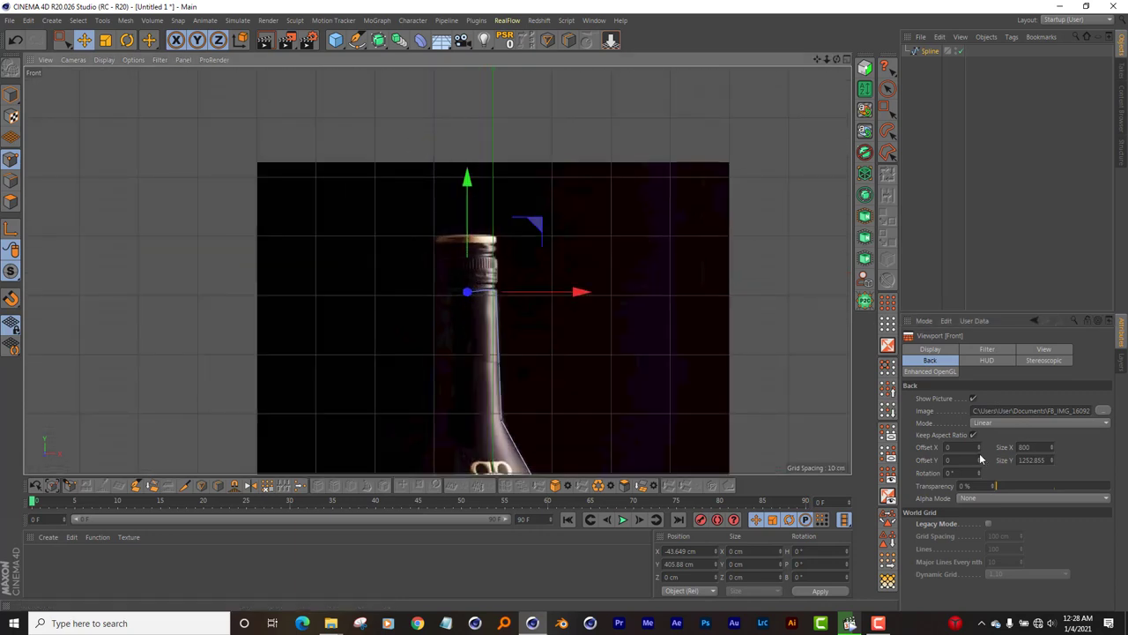
left_click_drag(980, 451, 1015, 451)
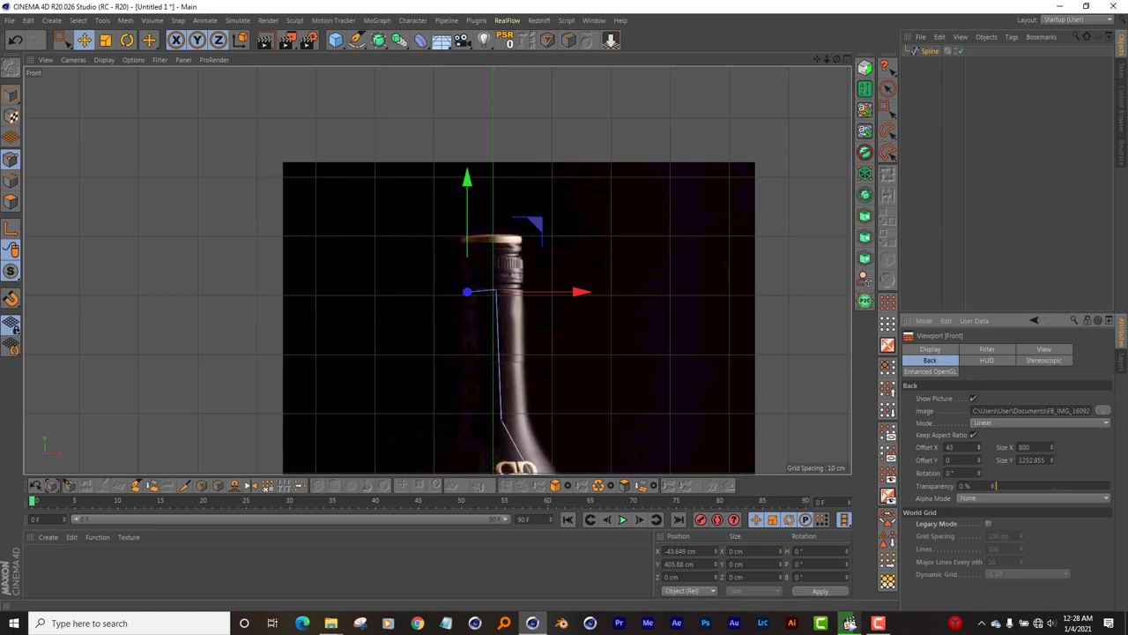
Step: Select all points of the profile spline and shift the whole profile right onto the bottle
left_click(934, 52)
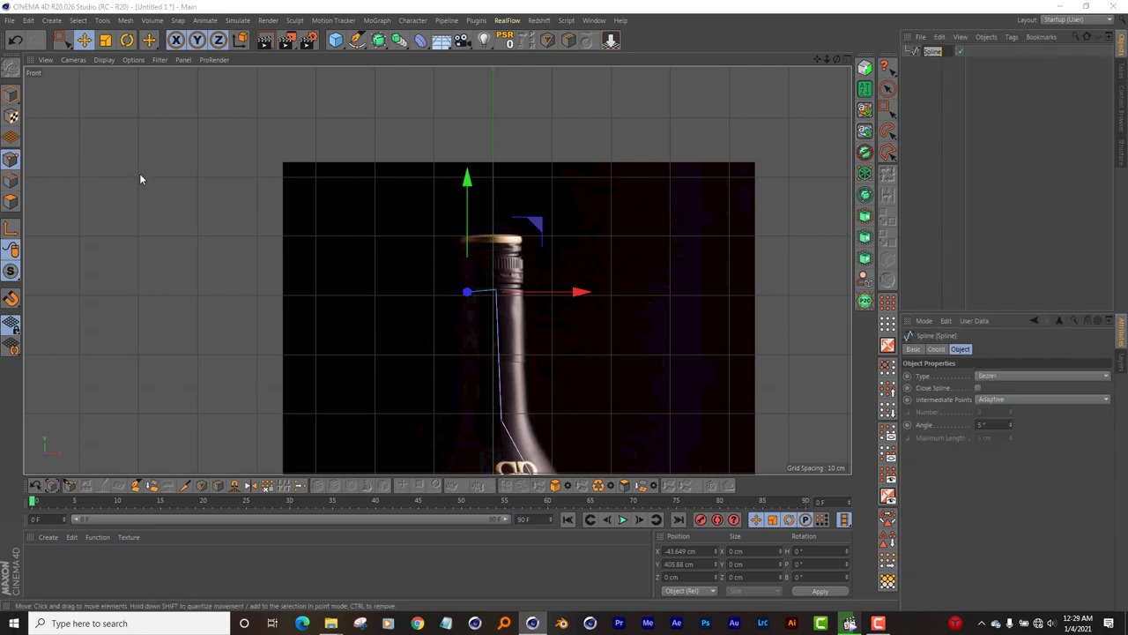
key("Return")
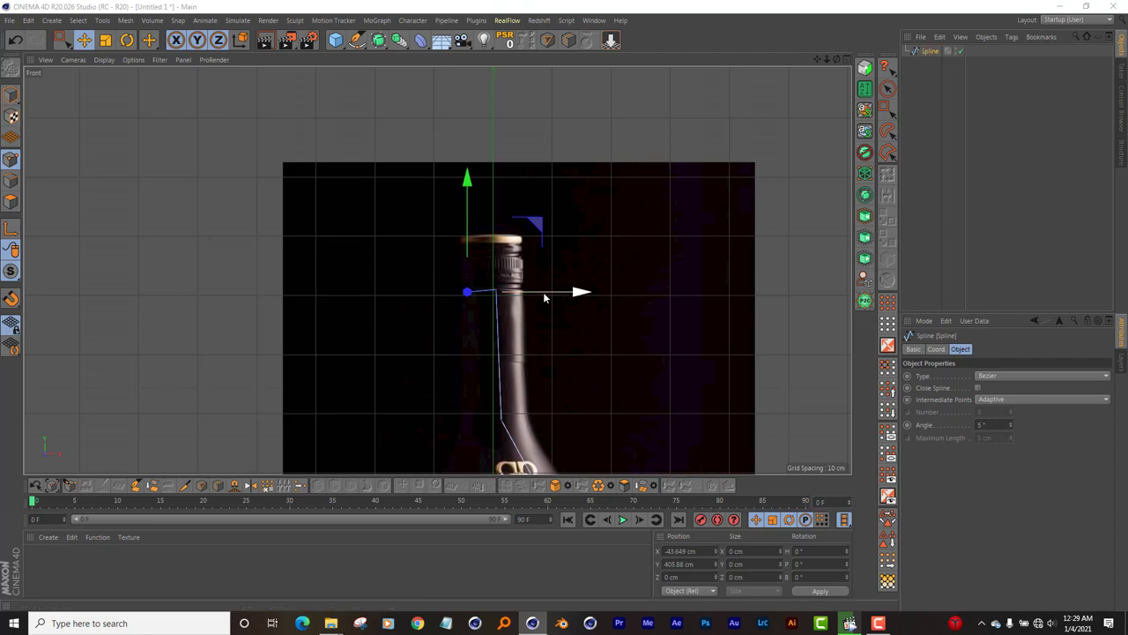
left_click_drag(543, 298, 546, 299)
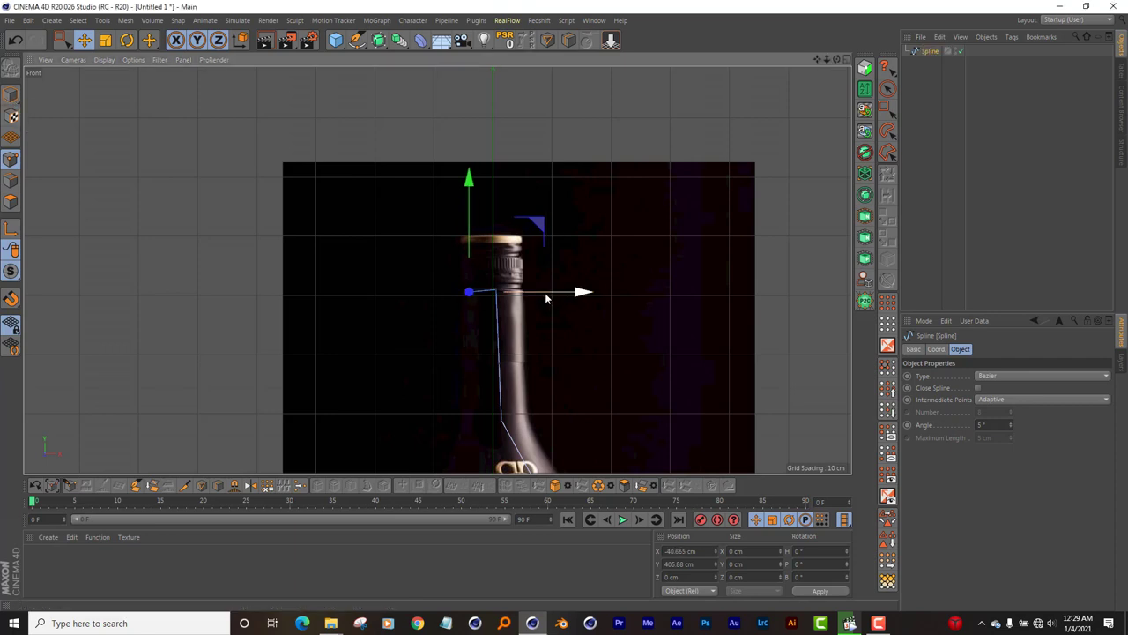
key("ctrl+a")
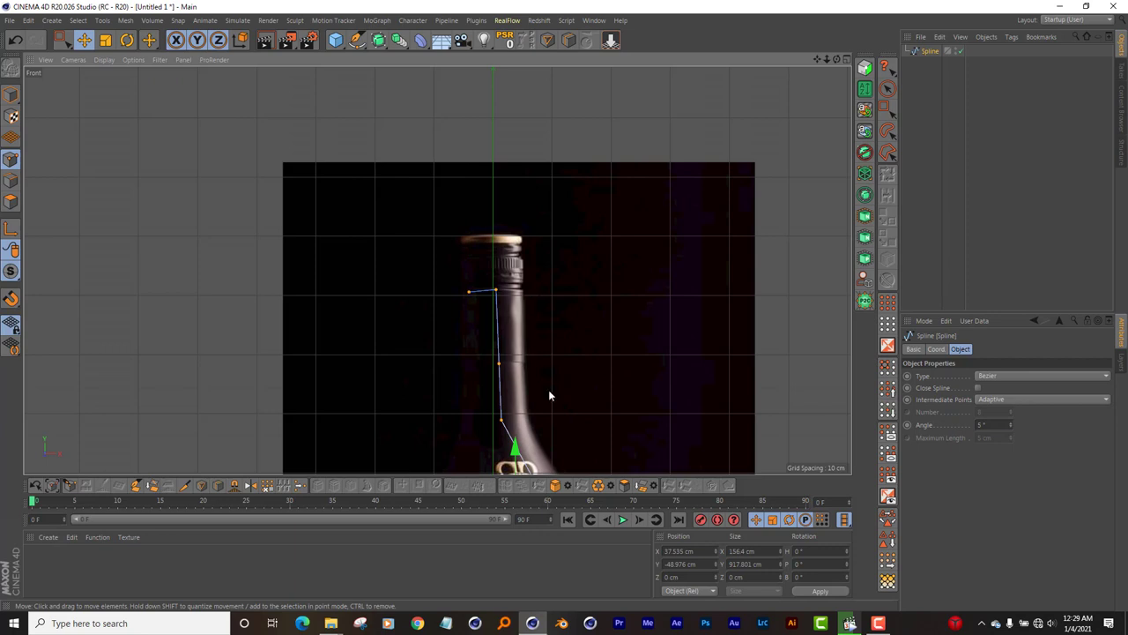
scroll(548, 396, "down", 3)
left_click_drag(563, 438, 576, 445)
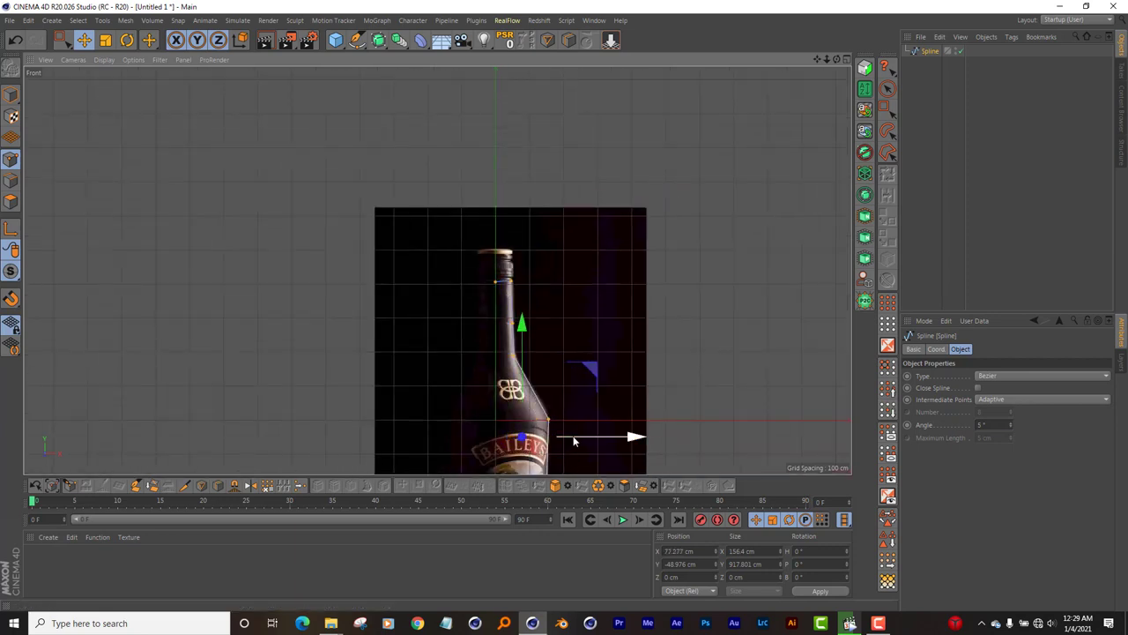
Step: Move the top end point out to the neck's outer edge at X 51.368 cm
scroll(504, 262, "up", 8)
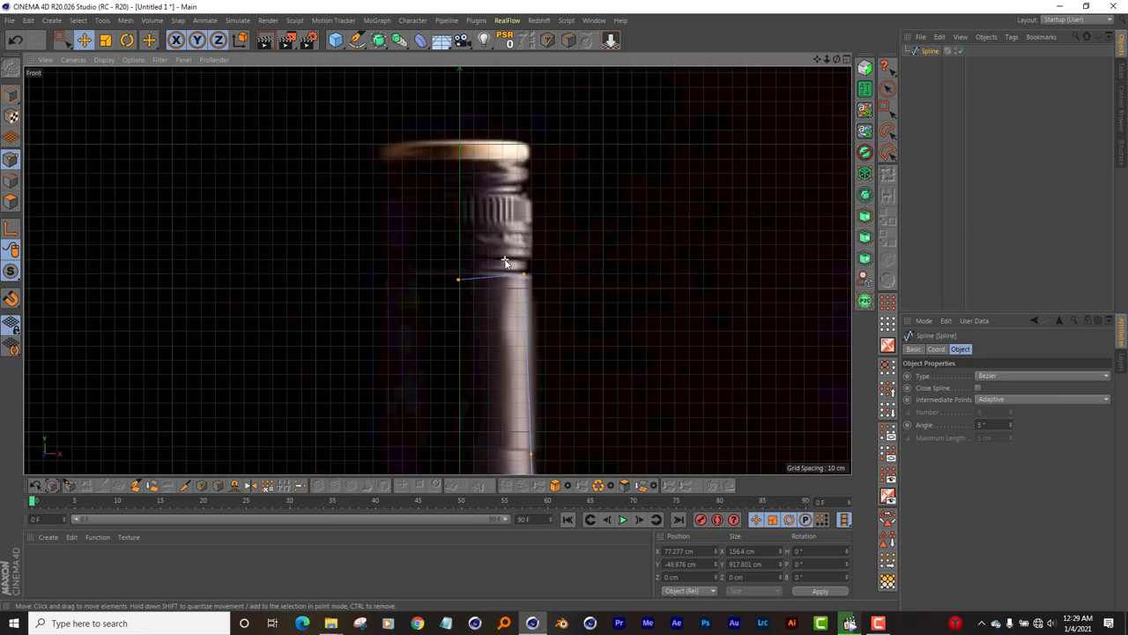
left_click(456, 281)
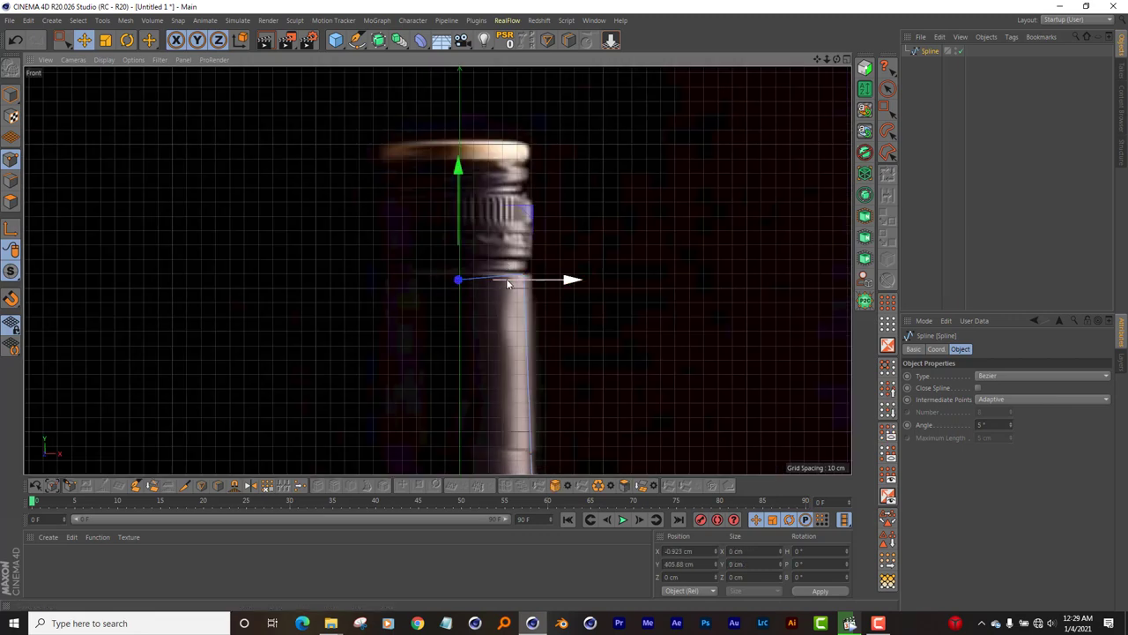
left_click_drag(467, 243, 467, 232)
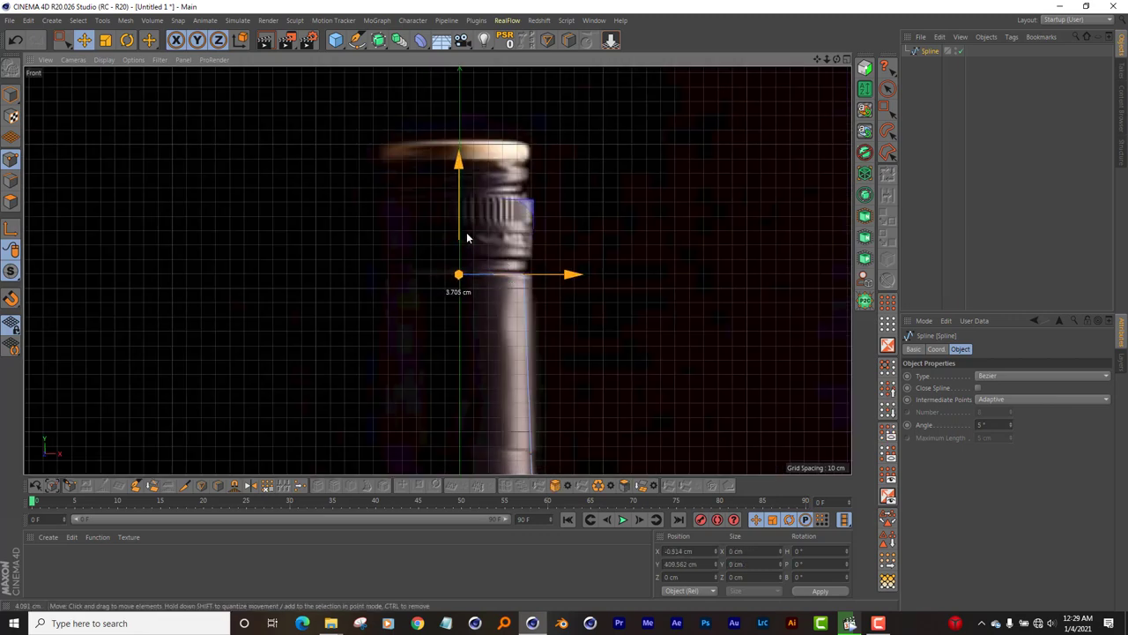
left_click_drag(534, 280, 536, 280)
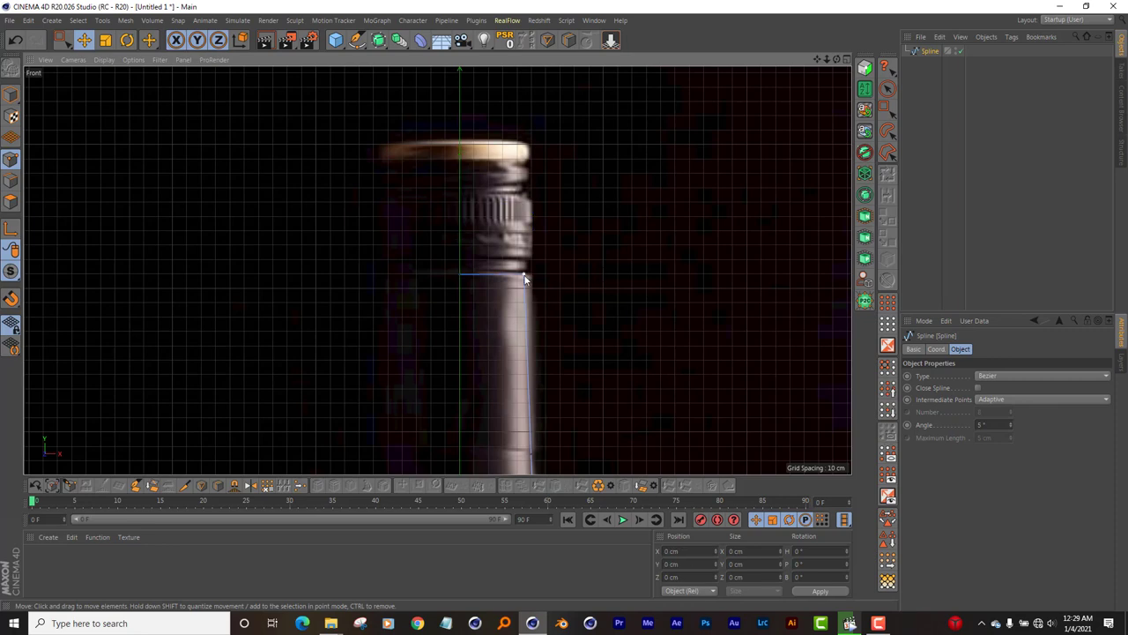
left_click_drag(499, 279, 582, 279)
left_click_drag(816, 59, 818, 66)
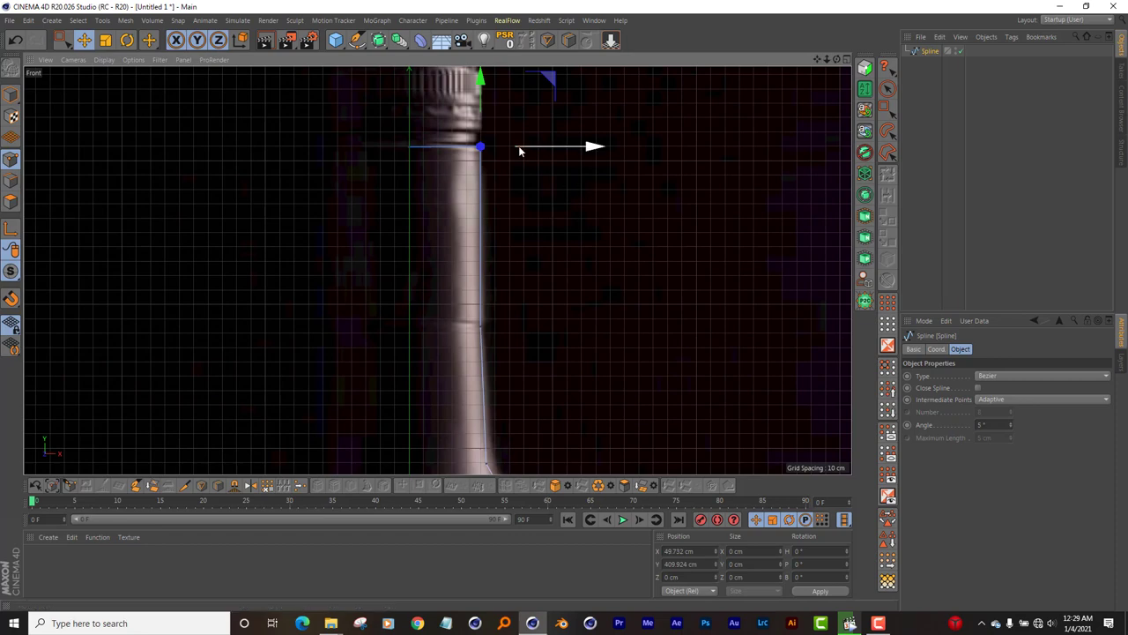
left_click_drag(518, 146, 522, 150)
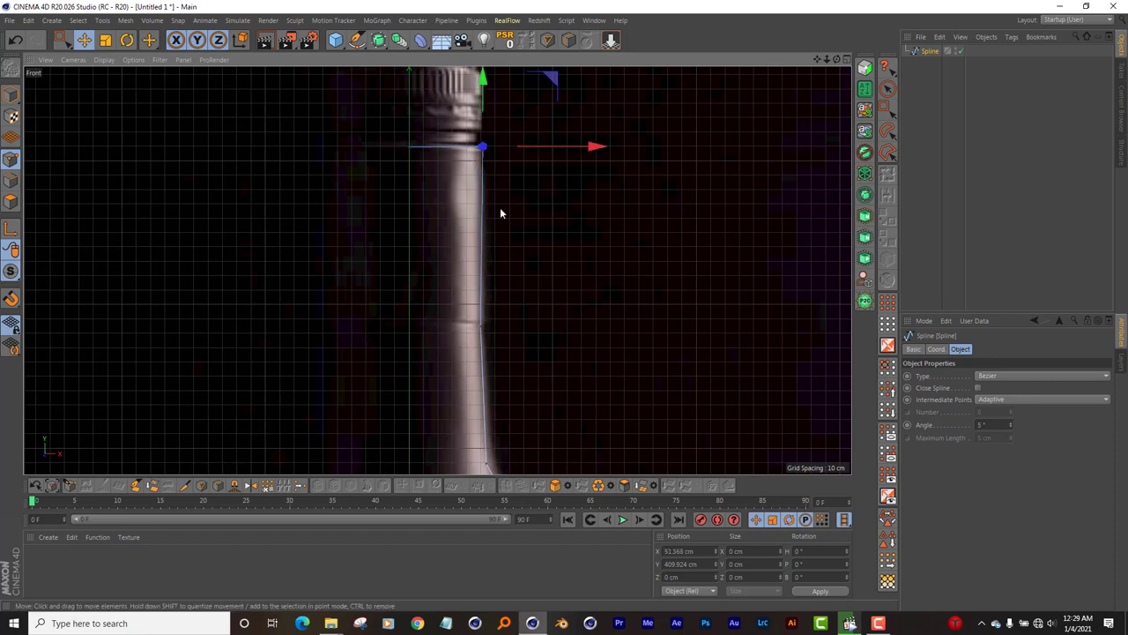
Step: Add a new point partway down the neck and position it at the neck ring
right_click(554, 335)
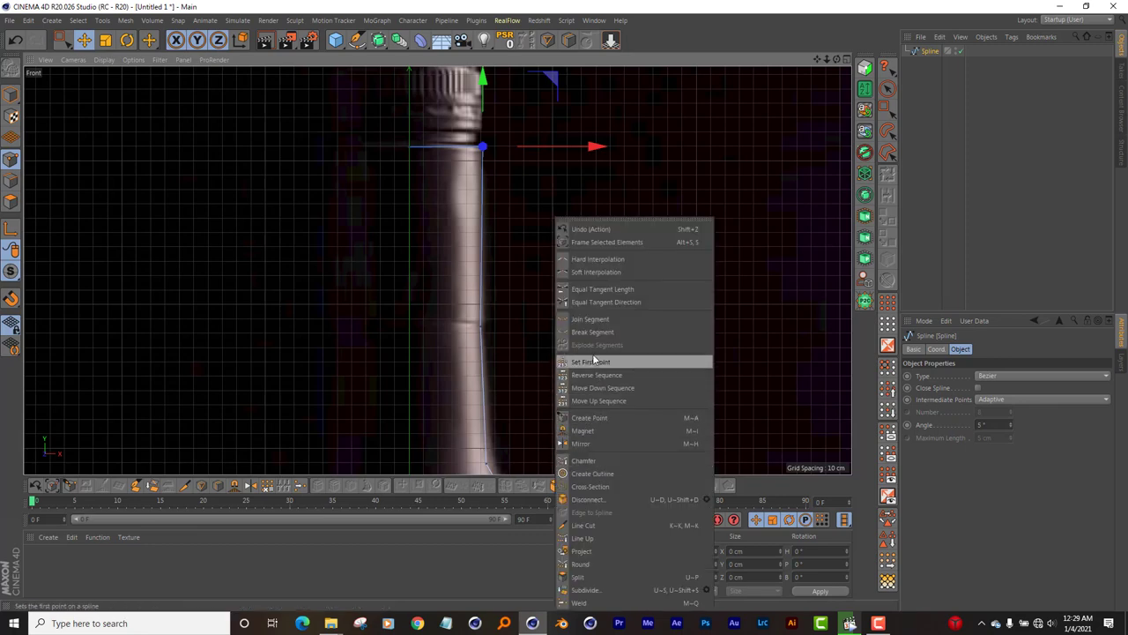
left_click(599, 417)
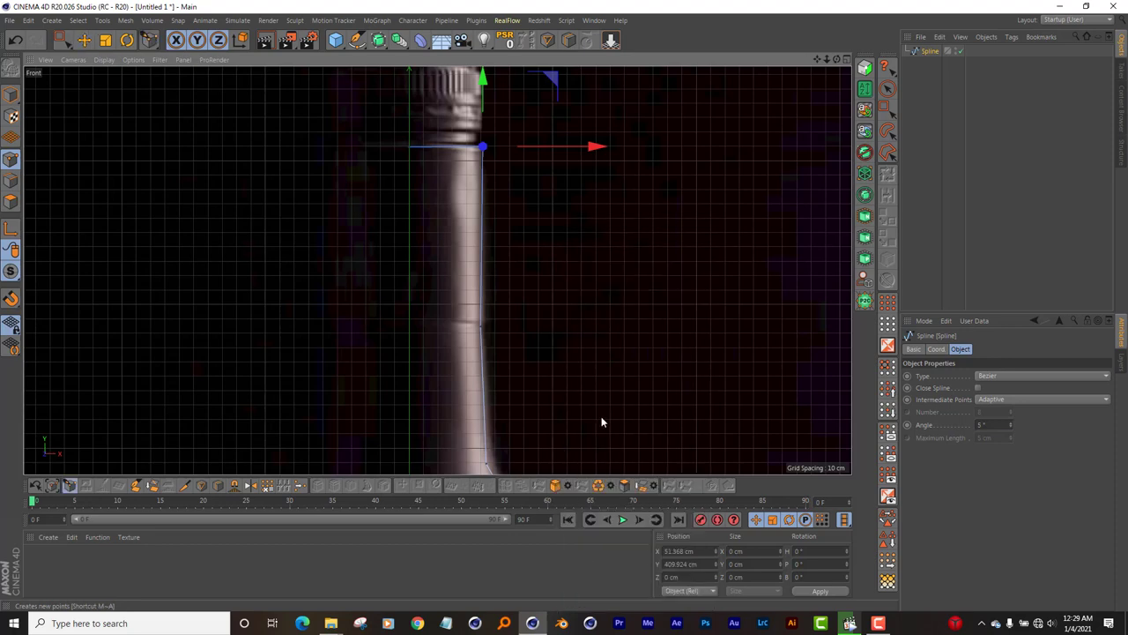
left_click(481, 315)
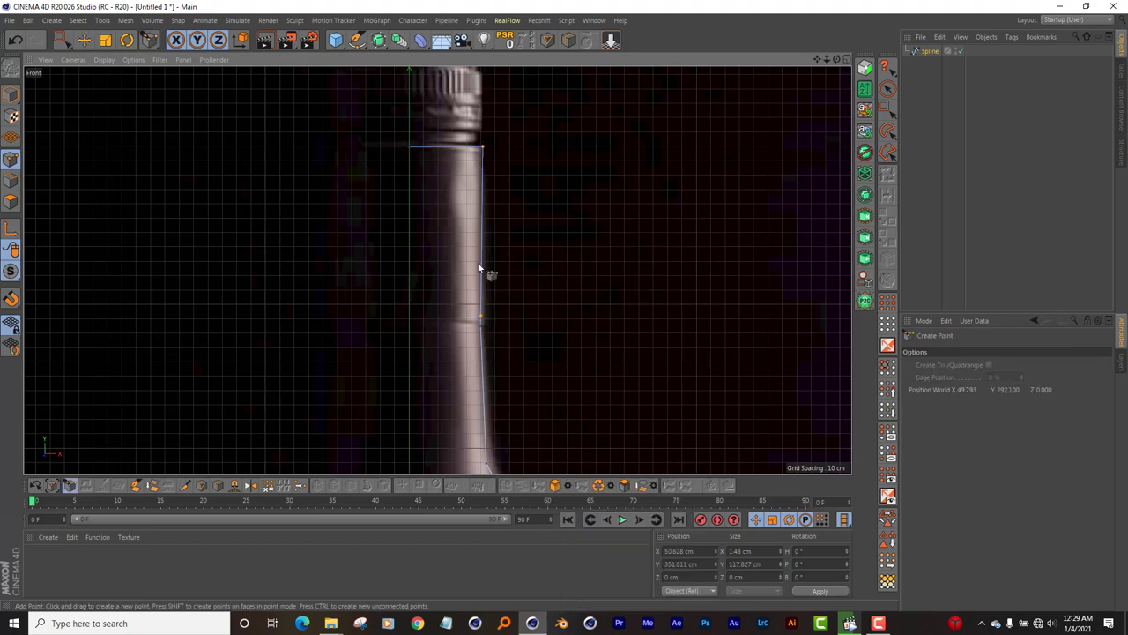
key("e")
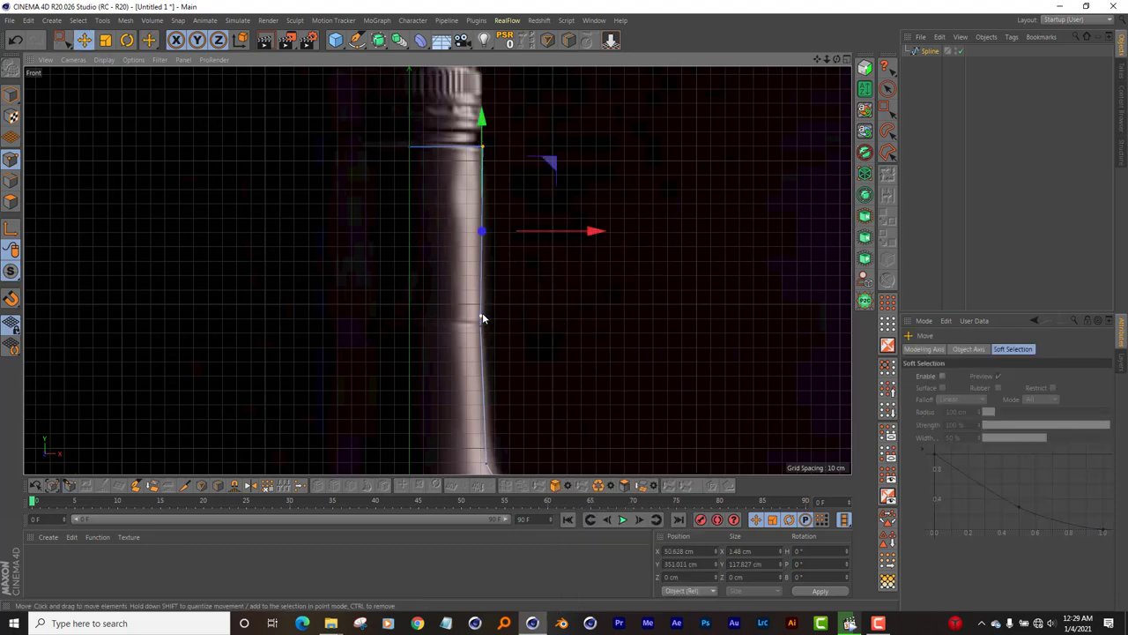
left_click(483, 315)
mouse_move(506, 317)
left_mouse_down()
mouse_move(479, 342)
mouse_move(524, 327)
left_mouse_up()
scroll(496, 314, "up", 3)
scroll(493, 315, "up", 1)
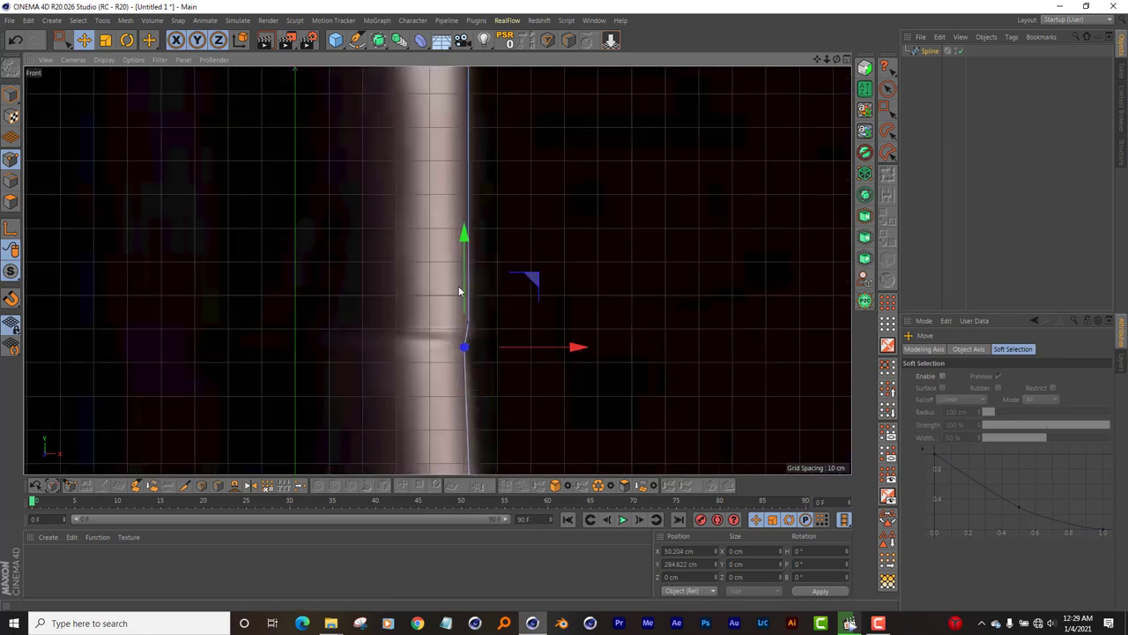
mouse_move(458, 285)
left_mouse_down()
mouse_move(463, 299)
mouse_move(463, 280)
left_mouse_up()
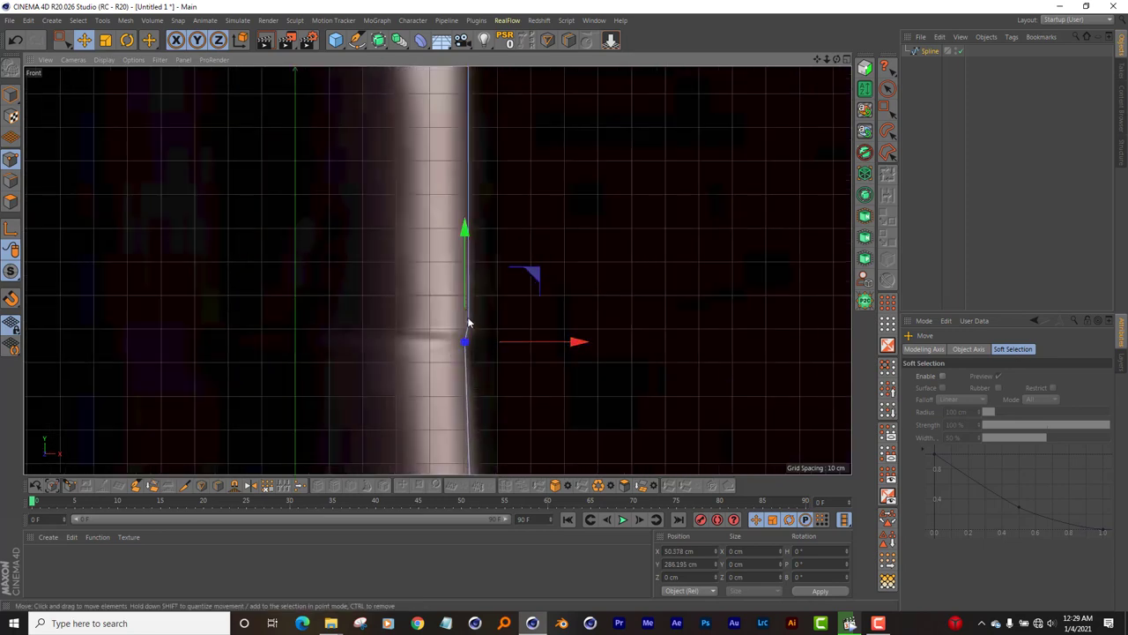
left_click_drag(521, 322, 523, 325)
Step: Give the neck point Soft Interpolation and nudge it slightly outward
right_click(523, 325)
left_click(517, 290)
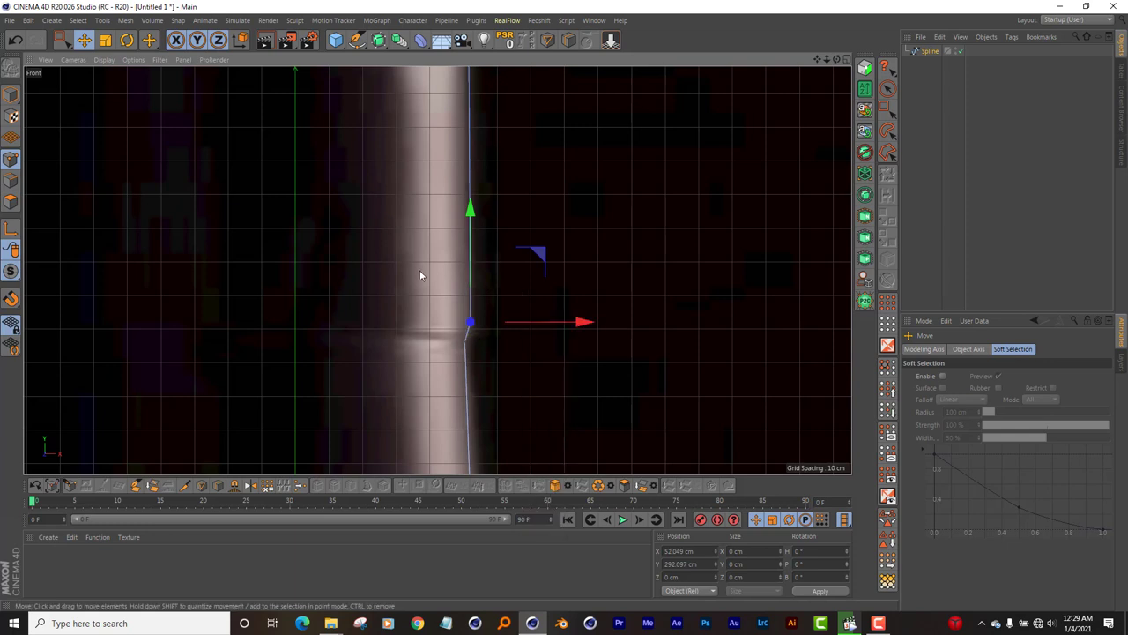
right_click(418, 268)
left_click(460, 271)
left_click_drag(531, 327, 527, 327)
scroll(503, 252, "down", 5)
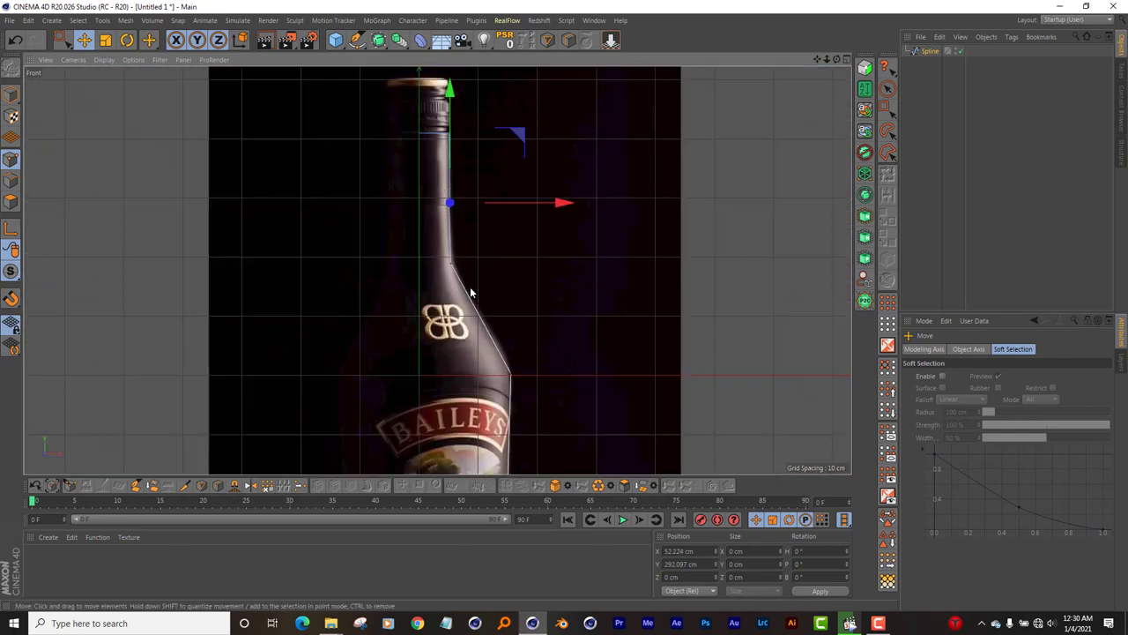
scroll(459, 273, "up", 3)
scroll(446, 259, "up", 2)
Step: Raise the shoulder point, make it soft, and adjust its tangents to follow the shoulder
left_click(426, 233)
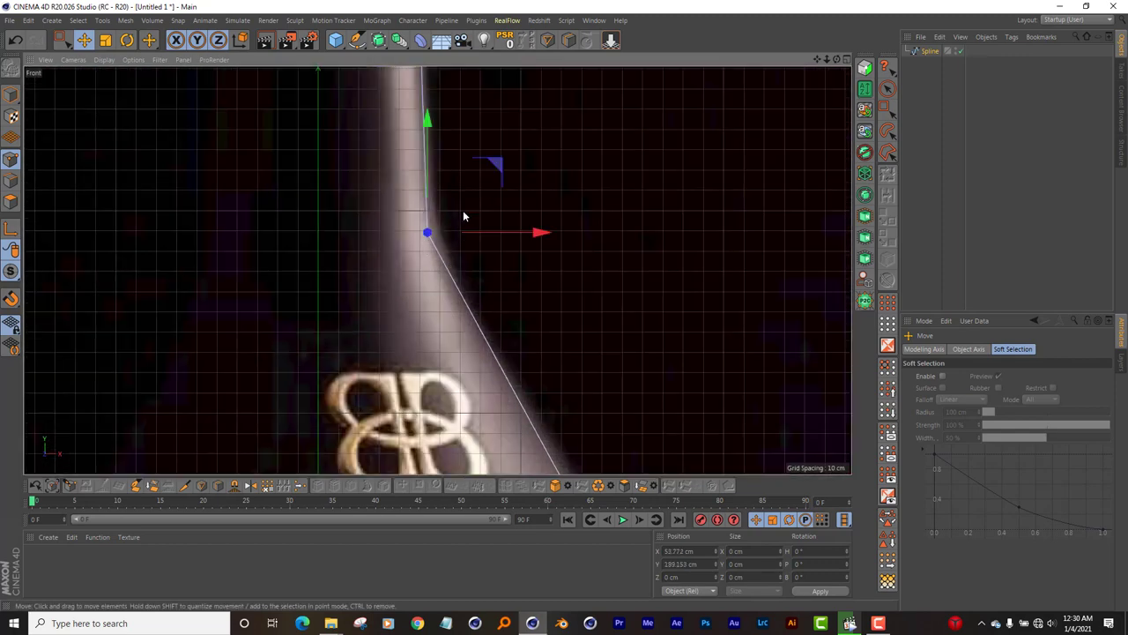
left_click_drag(432, 167, 430, 157)
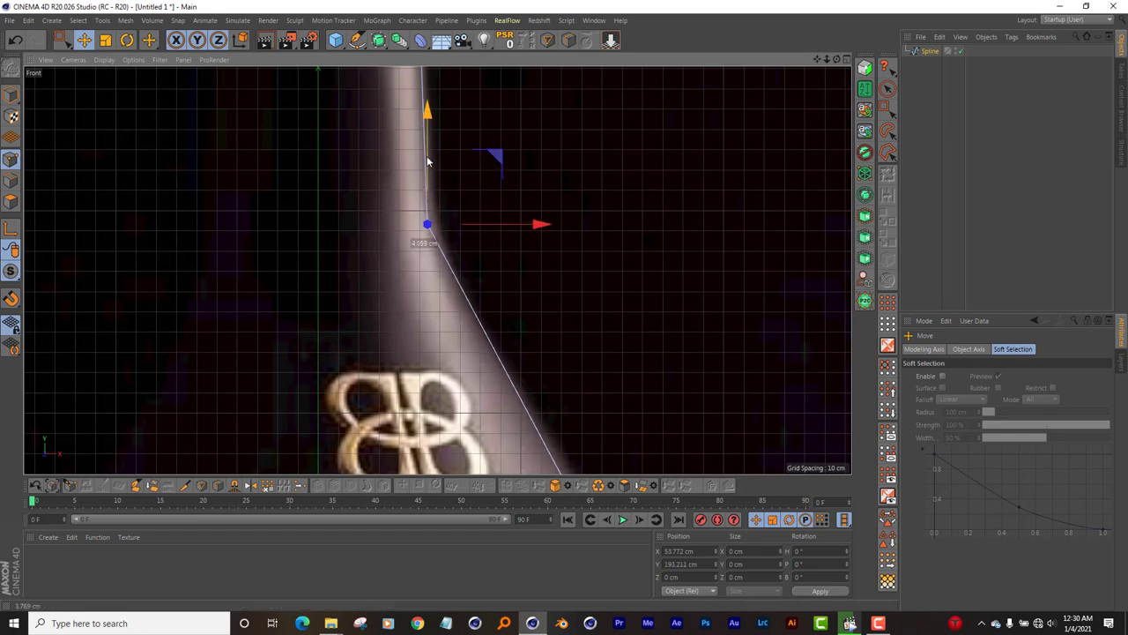
left_click_drag(479, 228, 482, 228)
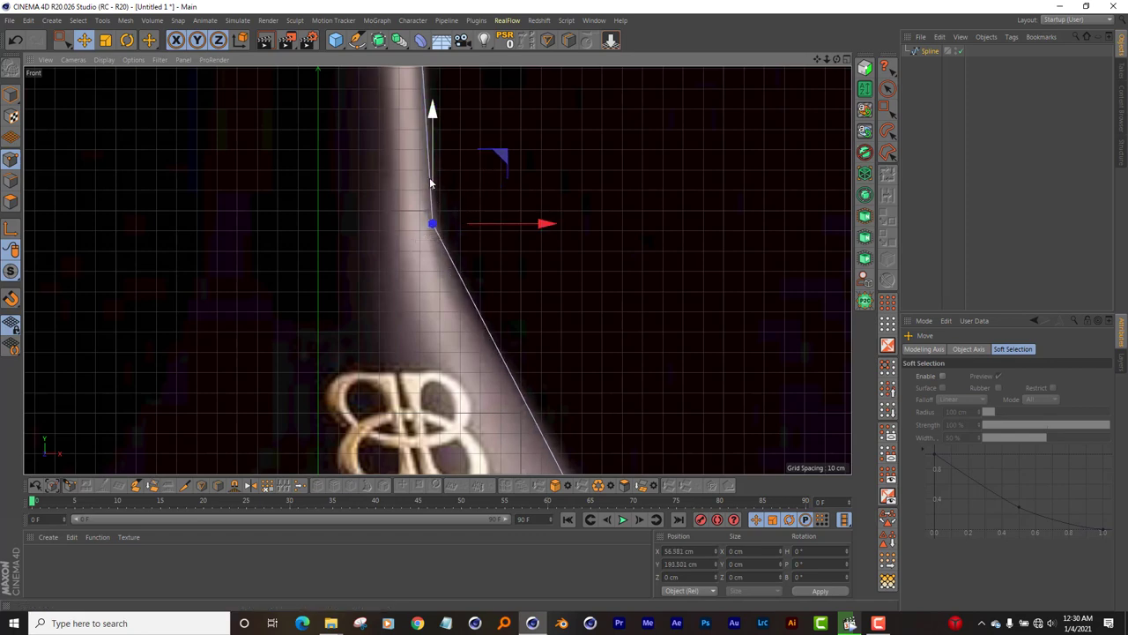
left_click_drag(431, 183, 431, 179)
right_click(505, 191)
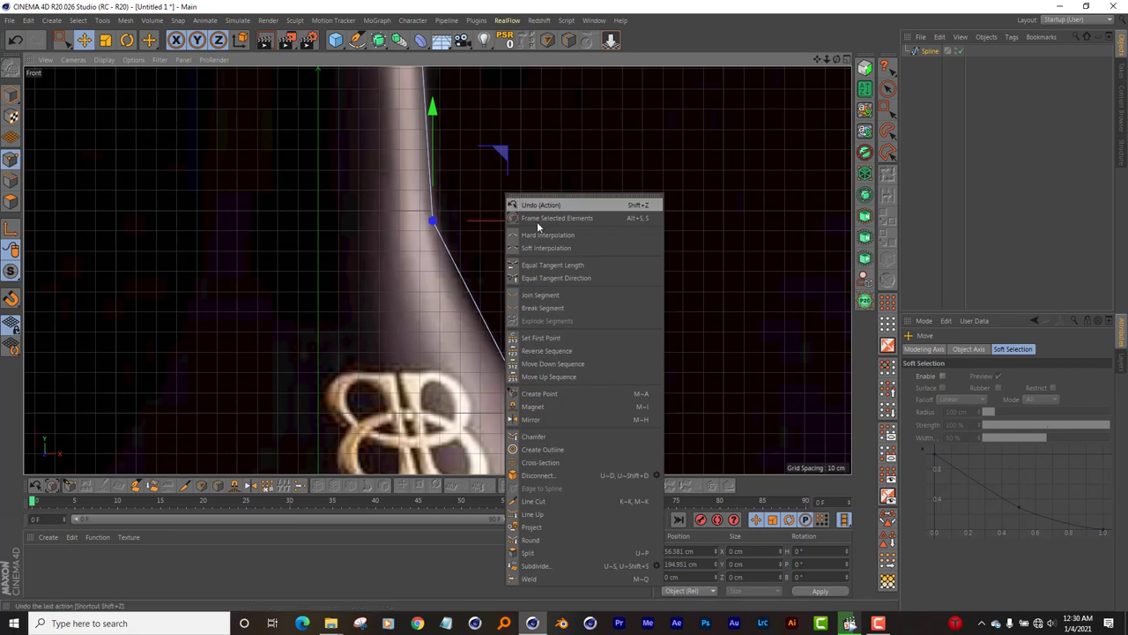
left_click(543, 250)
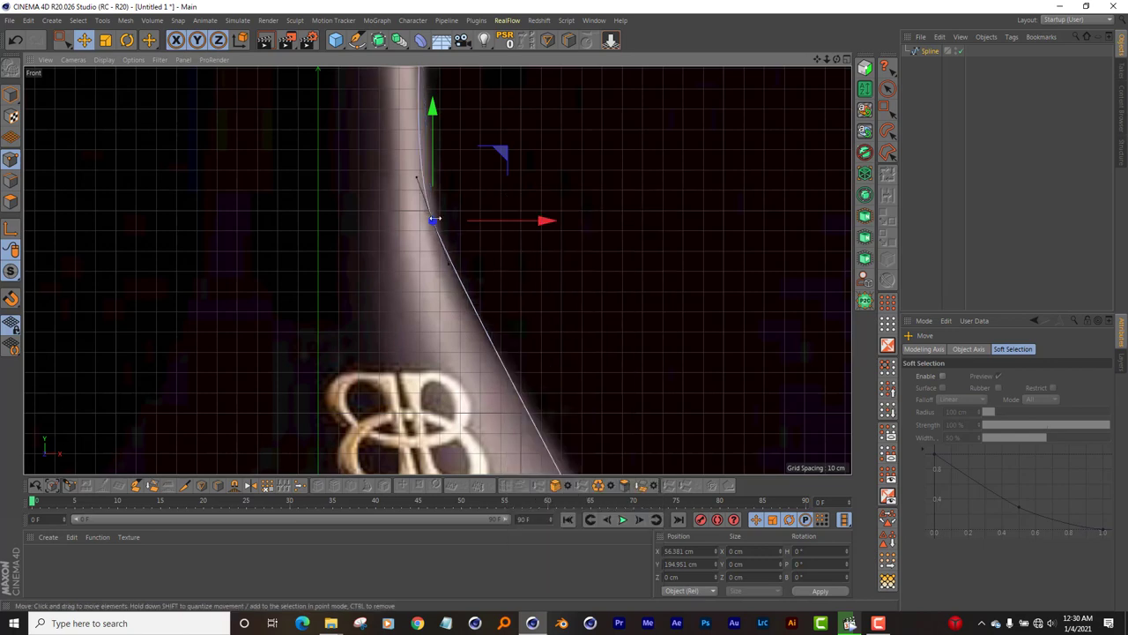
left_click_drag(421, 176, 427, 194)
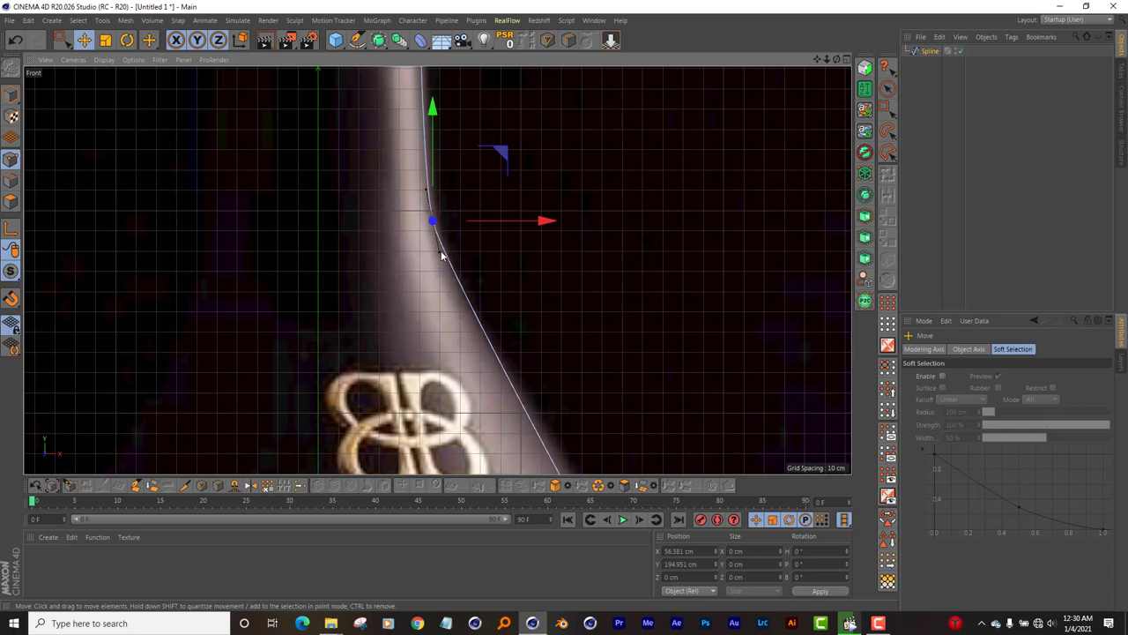
left_click_drag(442, 254, 444, 259)
mouse_move(442, 257)
left_mouse_down()
mouse_move(435, 241)
mouse_move(478, 223)
left_mouse_up()
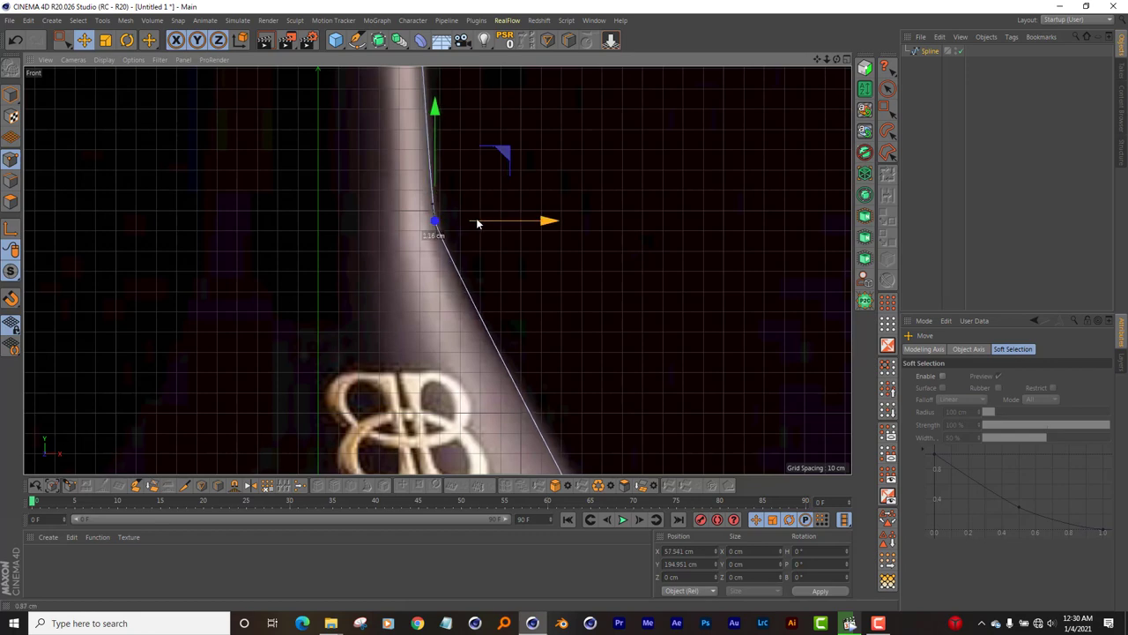
Step: Round off the sharp lower shoulder corner point with Soft Interpolation
scroll(443, 182, "down", 2)
scroll(515, 323, "down", 2)
scroll(515, 331, "up", 5)
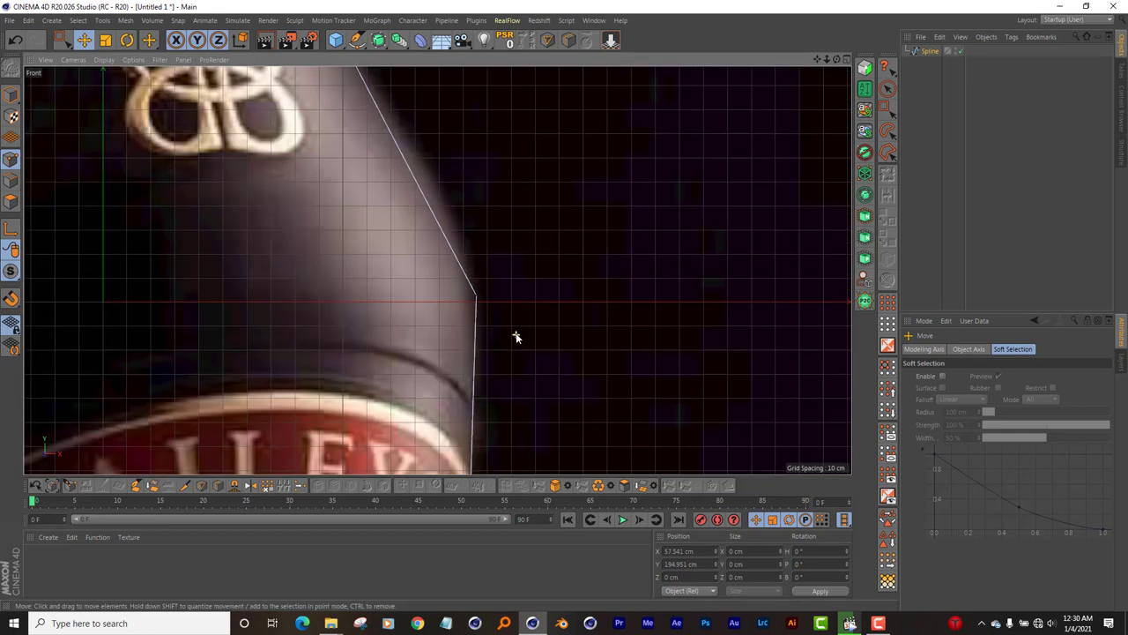
left_click(480, 299)
right_click(536, 226)
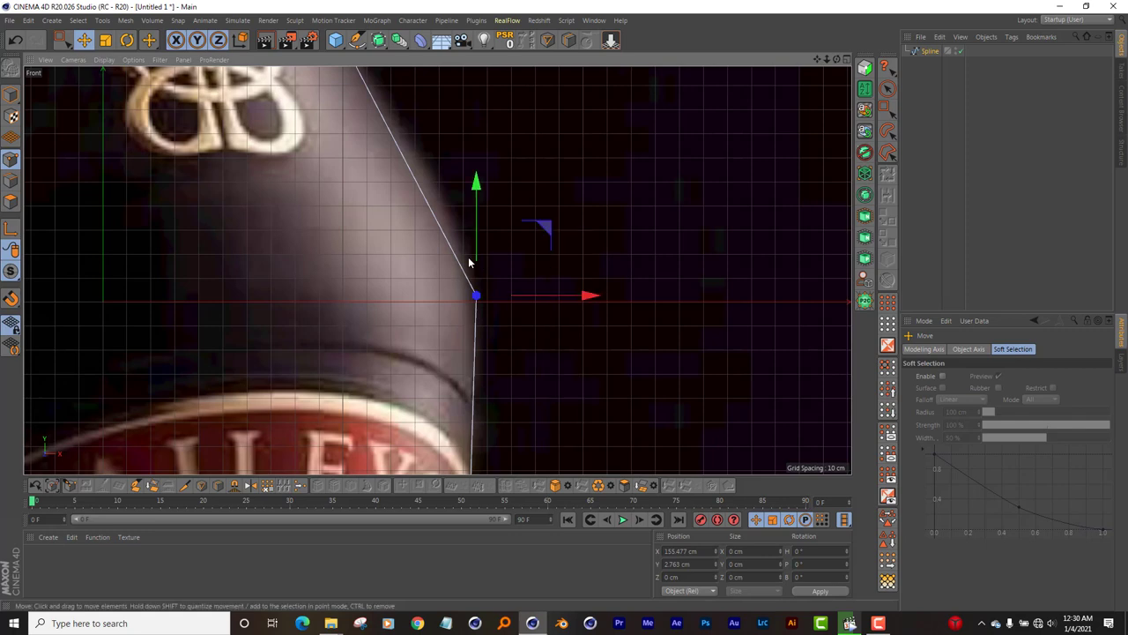
right_click(446, 256)
left_click(478, 271)
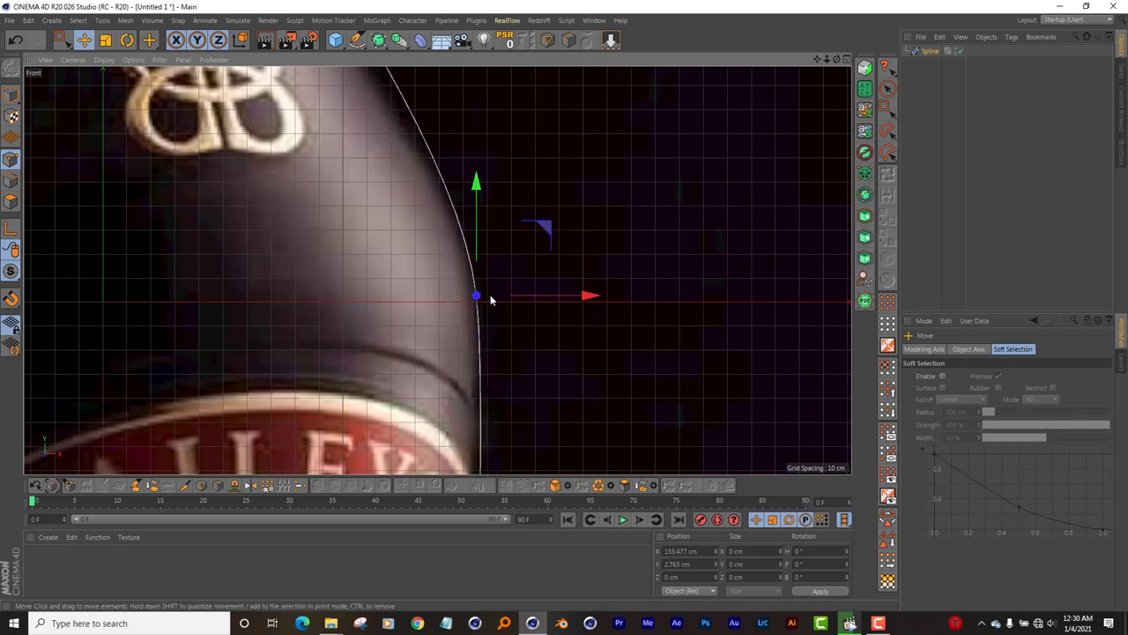
scroll(490, 299, "down", 2)
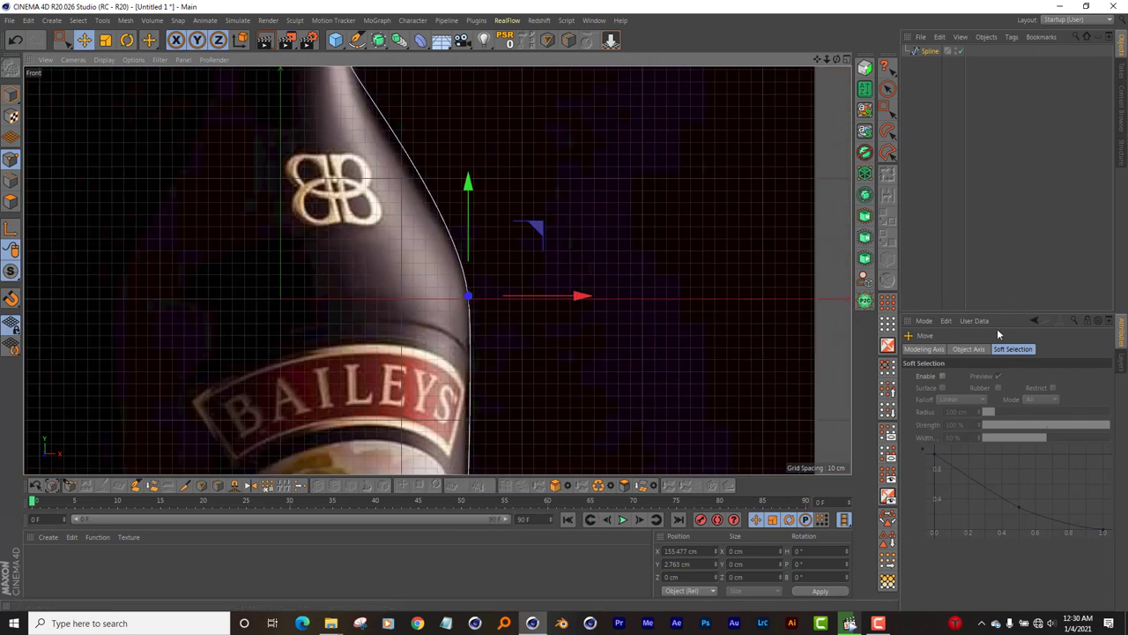
Step: Fade the background photo to 53% transparency and shorten the shoulder point's upper tangent
left_click(82, 60)
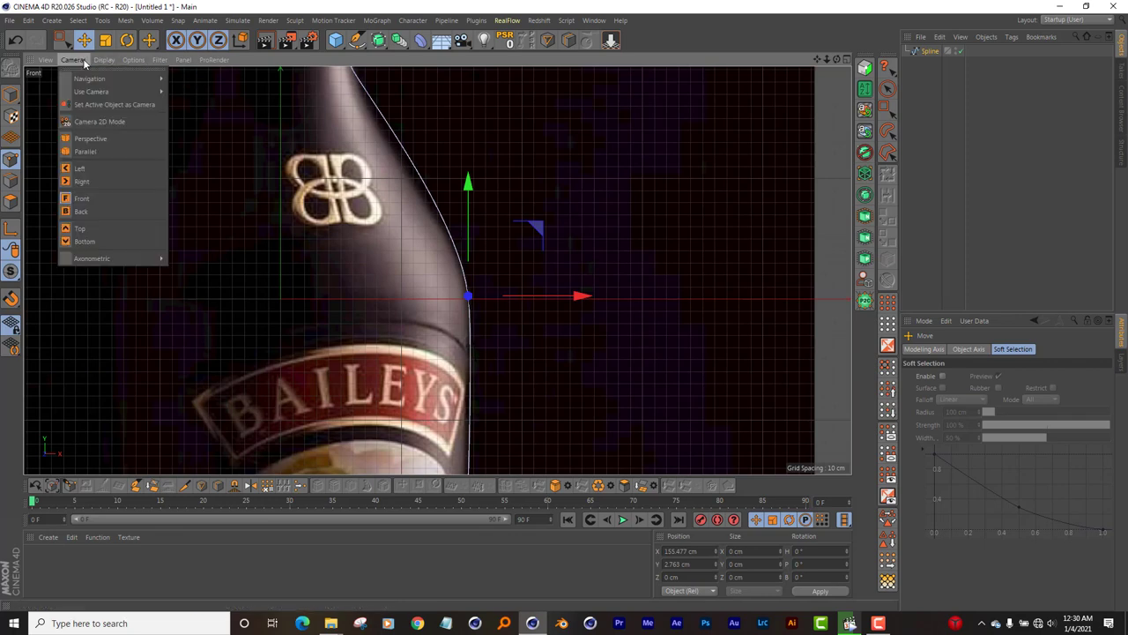
mouse_move(133, 60)
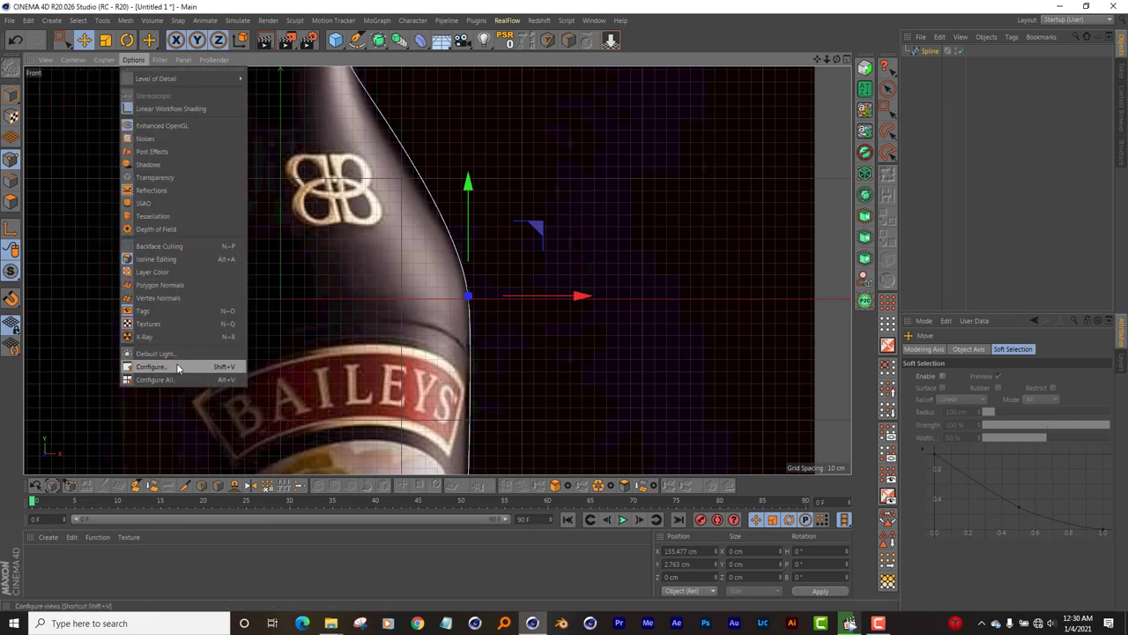
left_click(177, 367)
left_click_drag(1040, 486, 1059, 486)
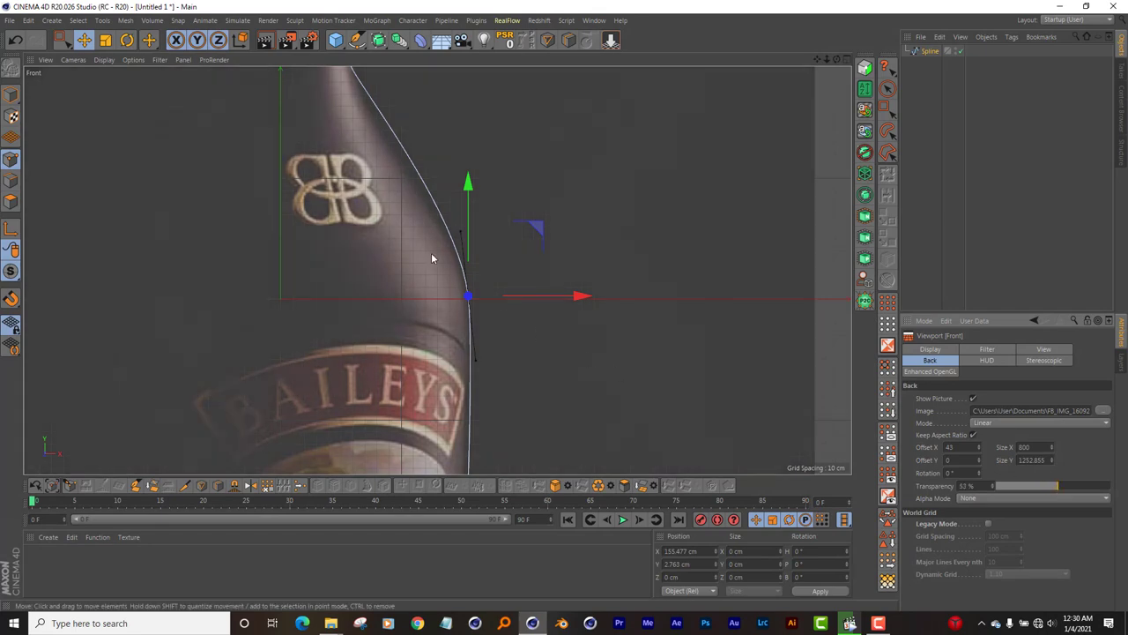
scroll(431, 252, "up", 2)
left_click_drag(474, 226, 472, 274)
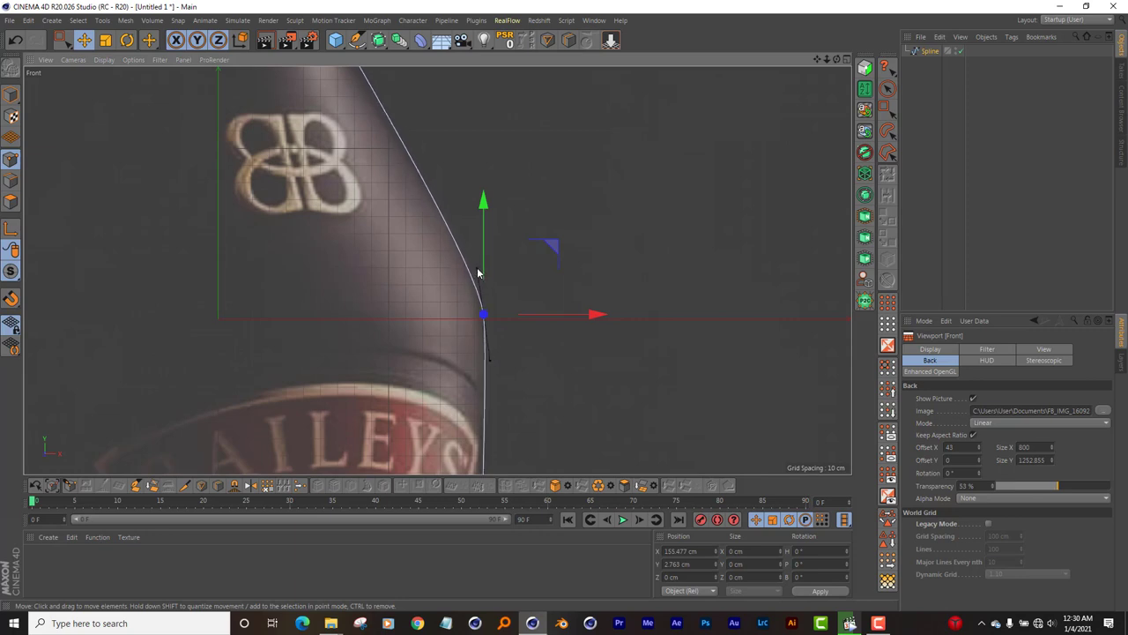
Step: Give the bottom corner point Soft Interpolation and steepen its tangent toward vertical
scroll(466, 143, "down", 3)
scroll(479, 301, "down", 3)
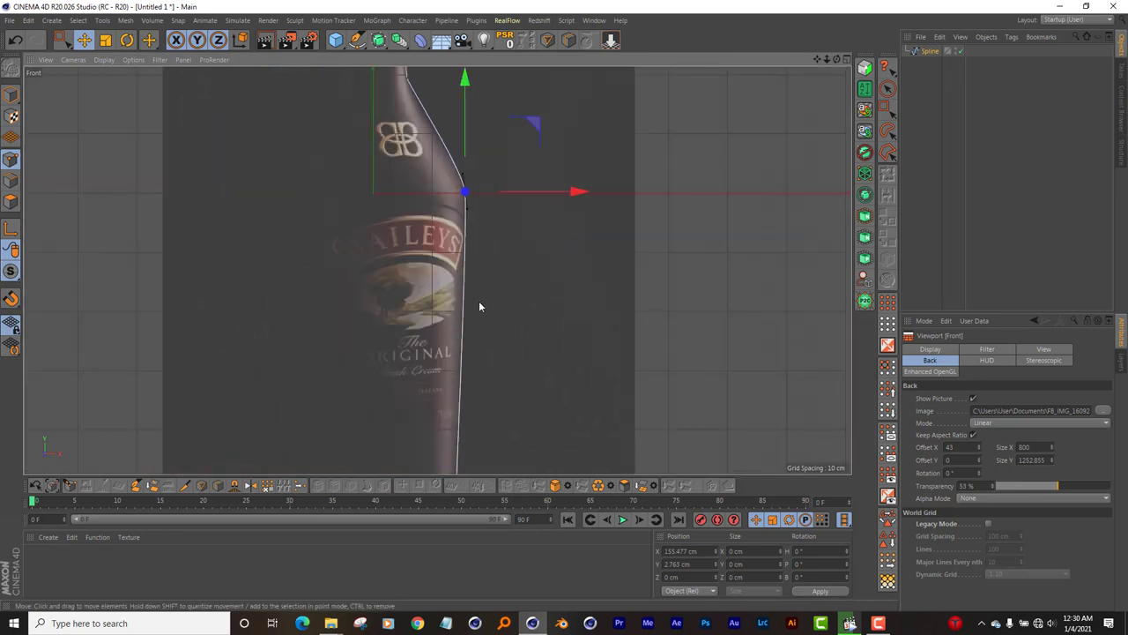
scroll(447, 237, "down", 3)
scroll(449, 368, "up", 5)
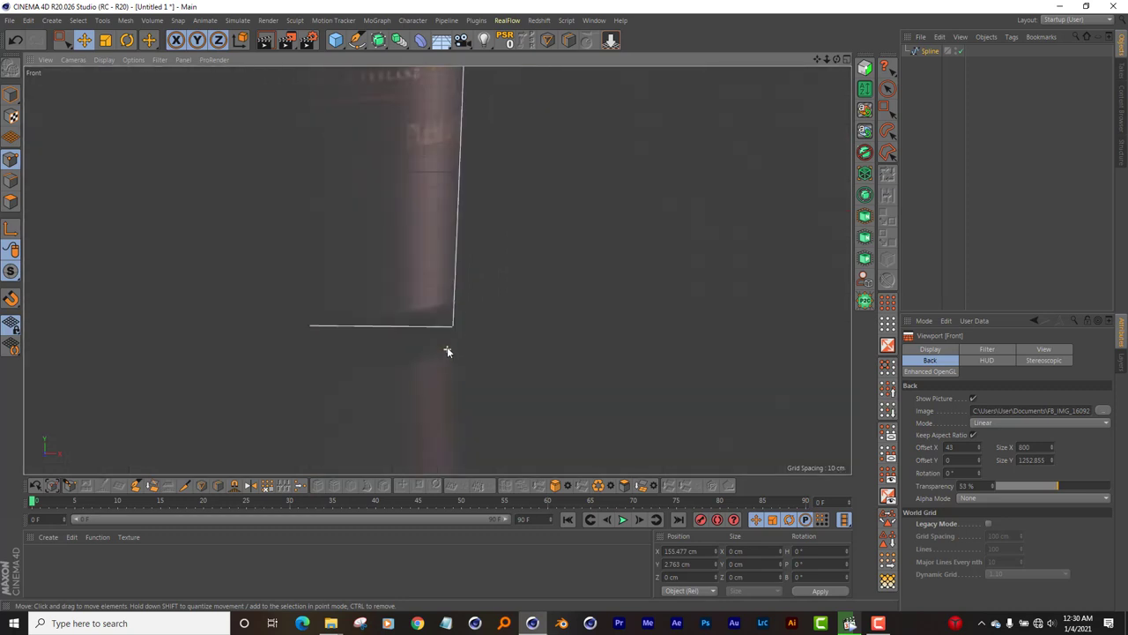
left_click(455, 325)
right_click(510, 305)
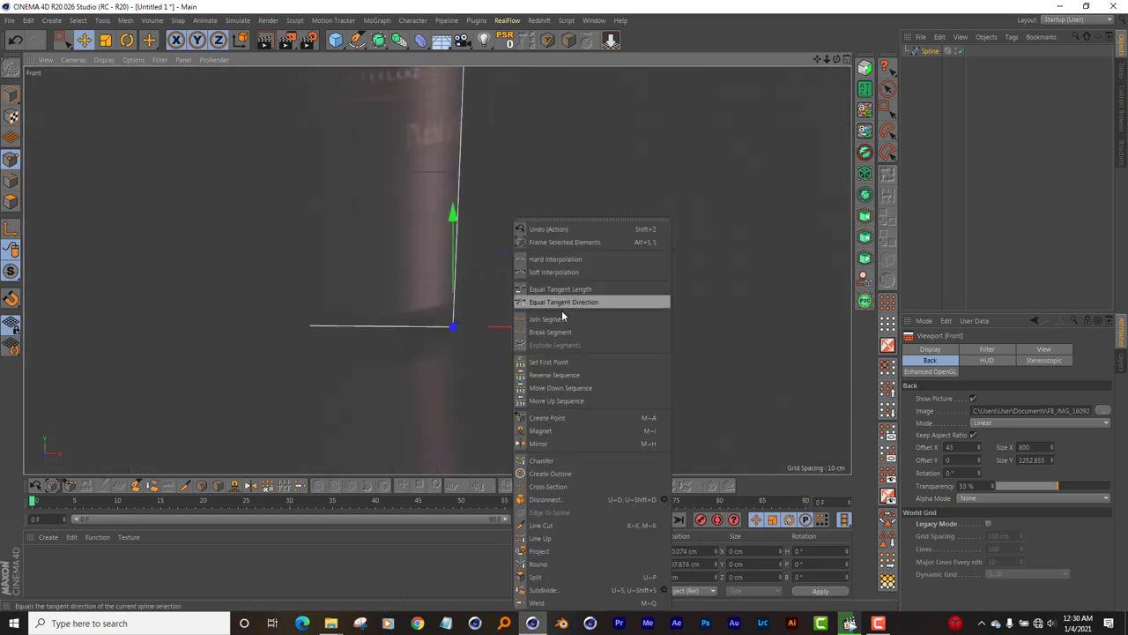
left_click(549, 271)
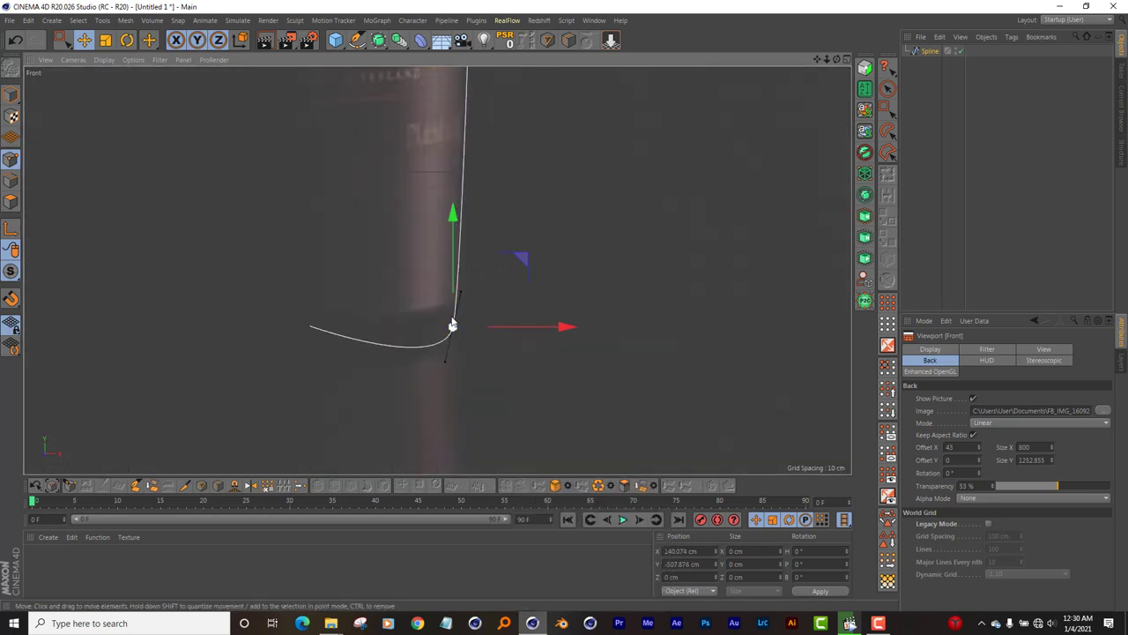
left_click_drag(461, 292, 456, 328)
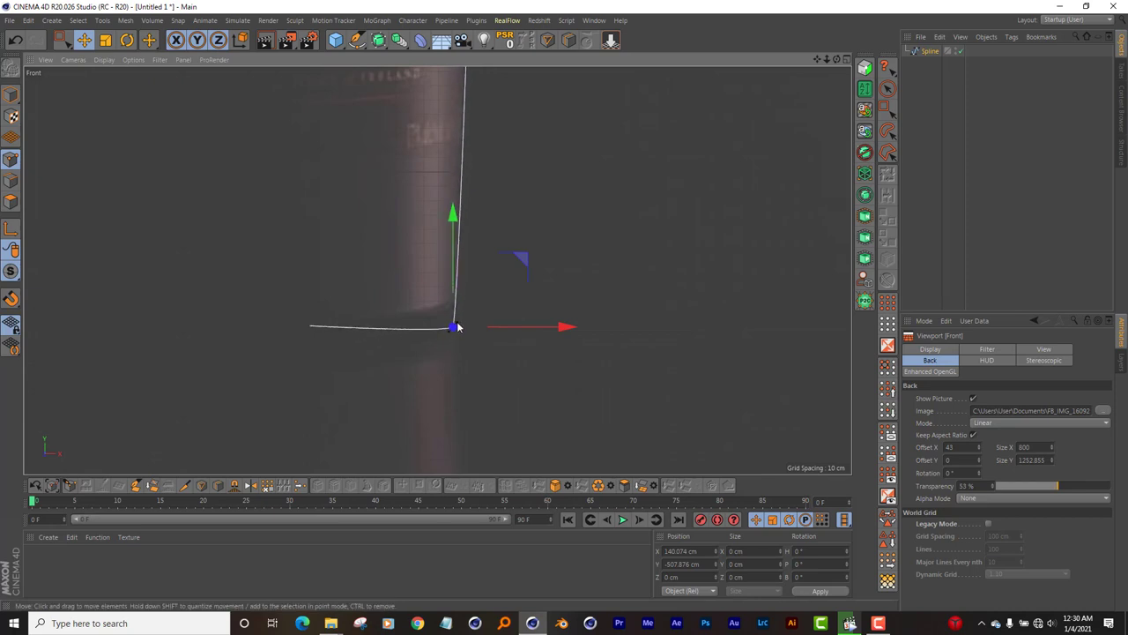
left_click(310, 327)
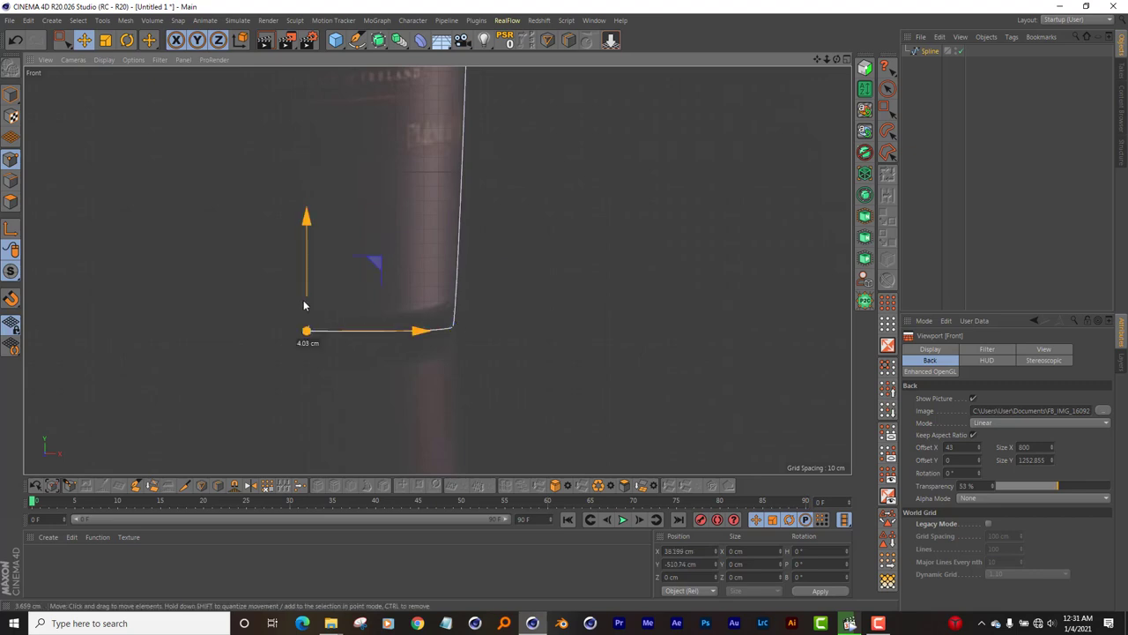
left_click(455, 328)
scroll(455, 344, "up", 3)
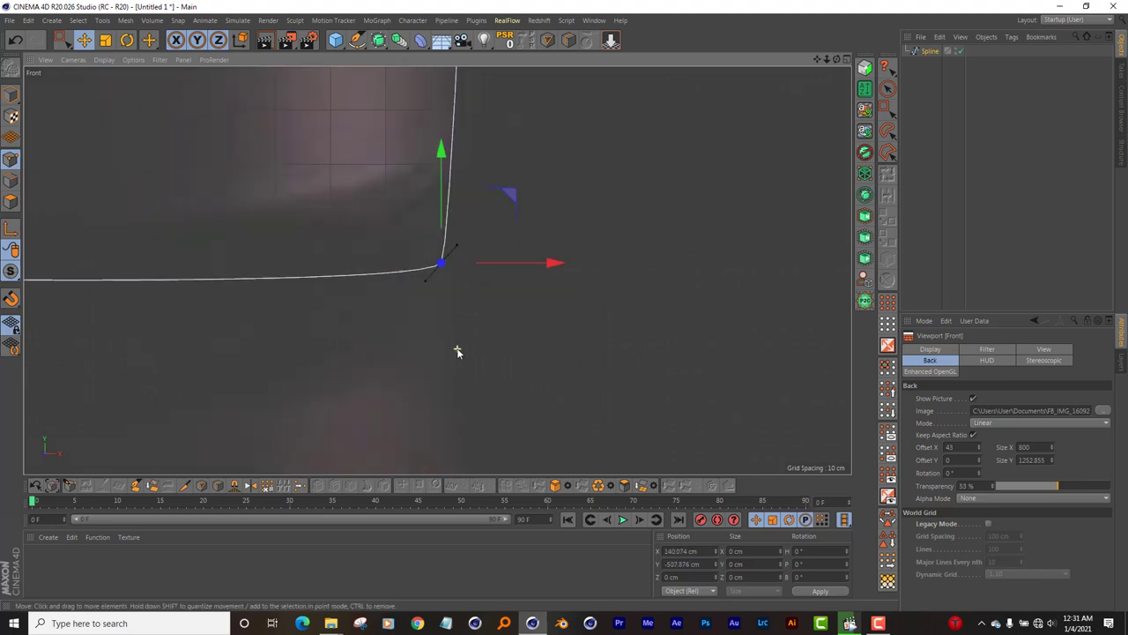
scroll(442, 282, "up", 2)
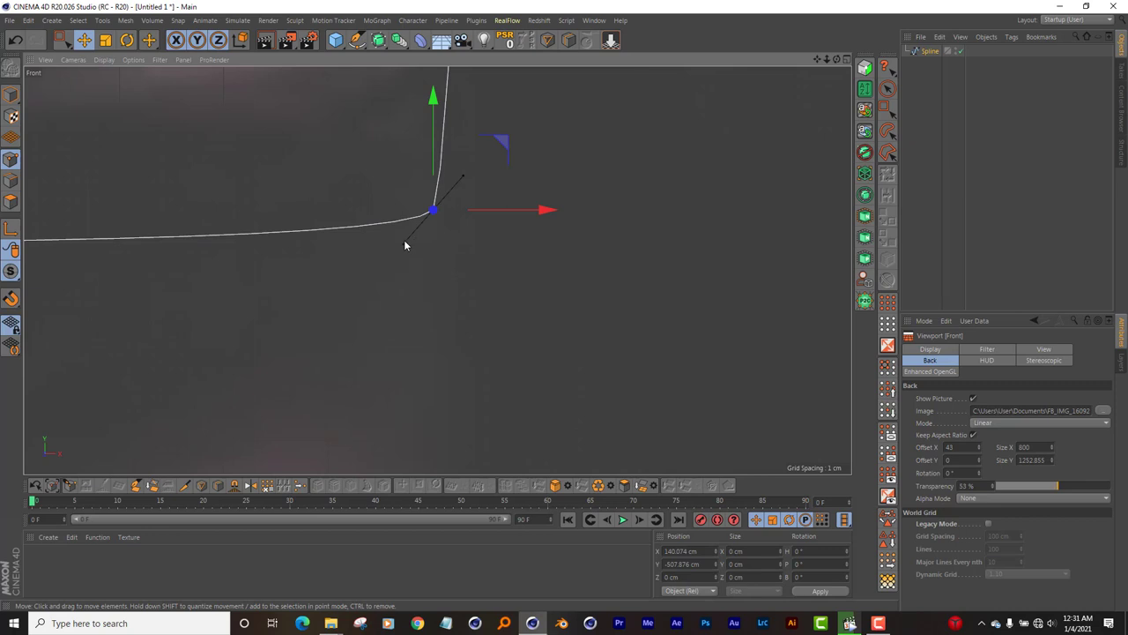
Step: Reset the bottom corner to Hard Interpolation and chamfer it to a 7.09 cm radius
right_click(464, 263)
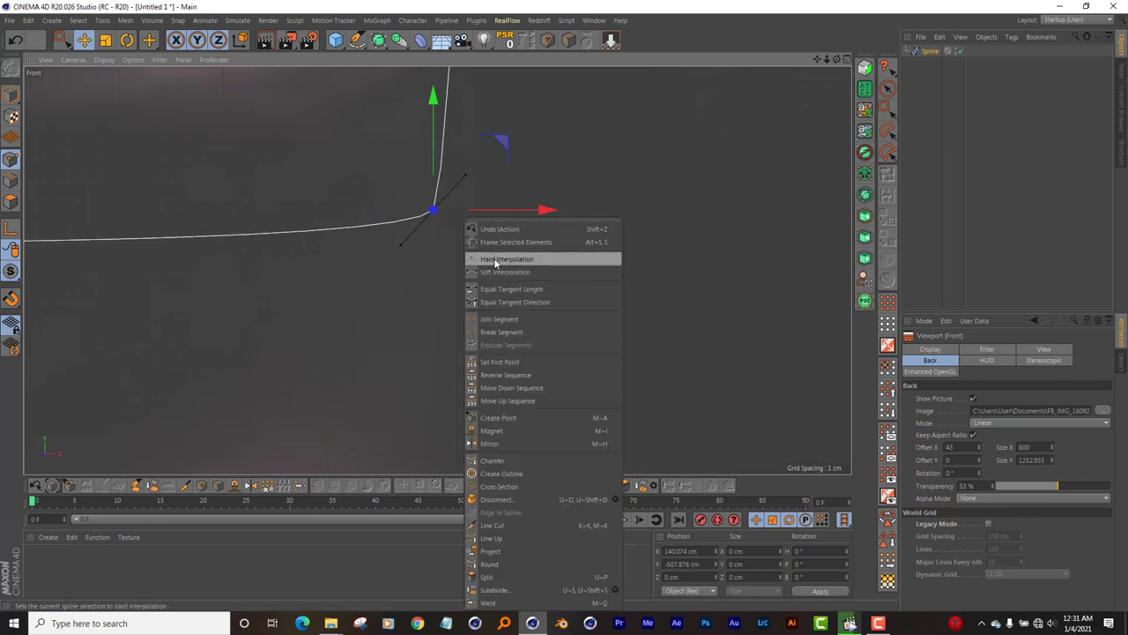
left_click(493, 257)
right_click(503, 244)
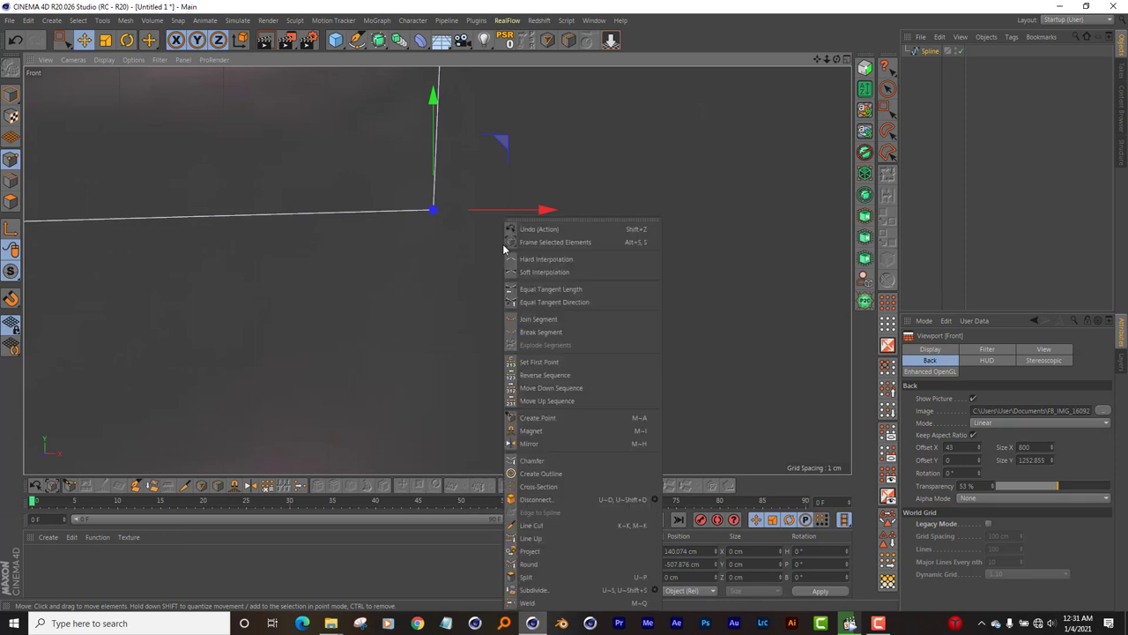
left_click(539, 465)
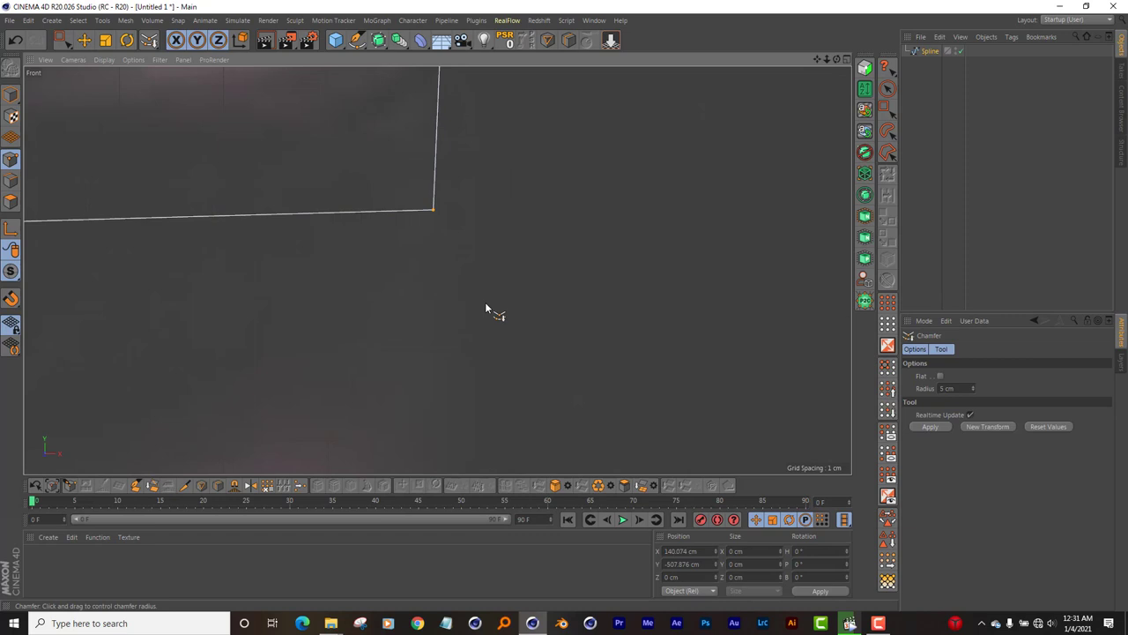
left_click(435, 211)
left_click_drag(433, 210, 434, 168)
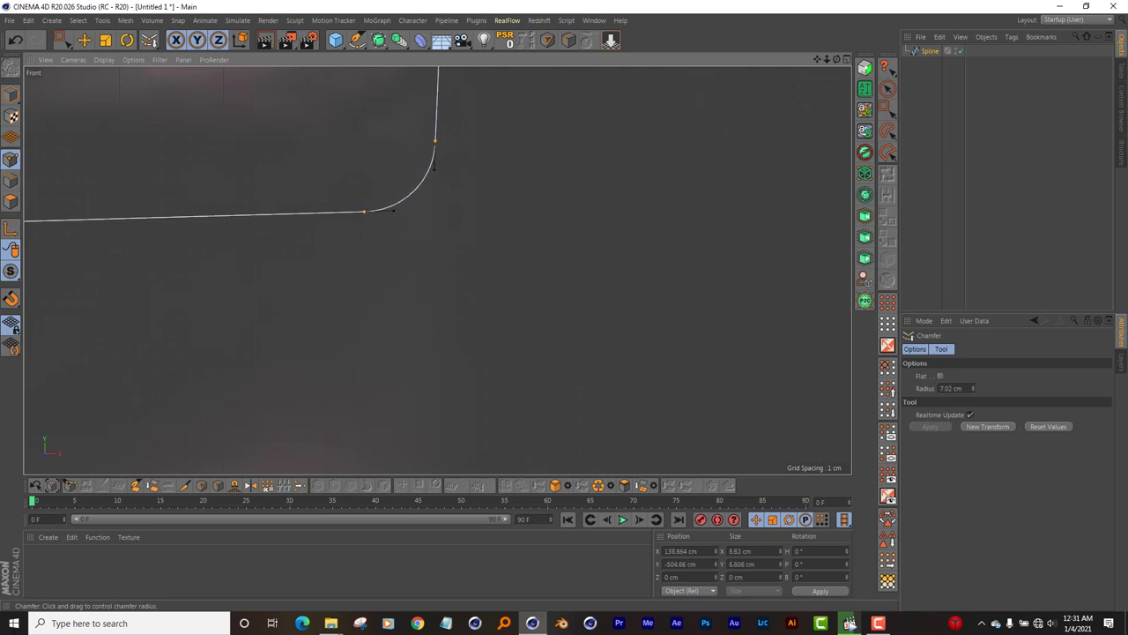
scroll(432, 310, "down", 3)
scroll(451, 354, "down", 2)
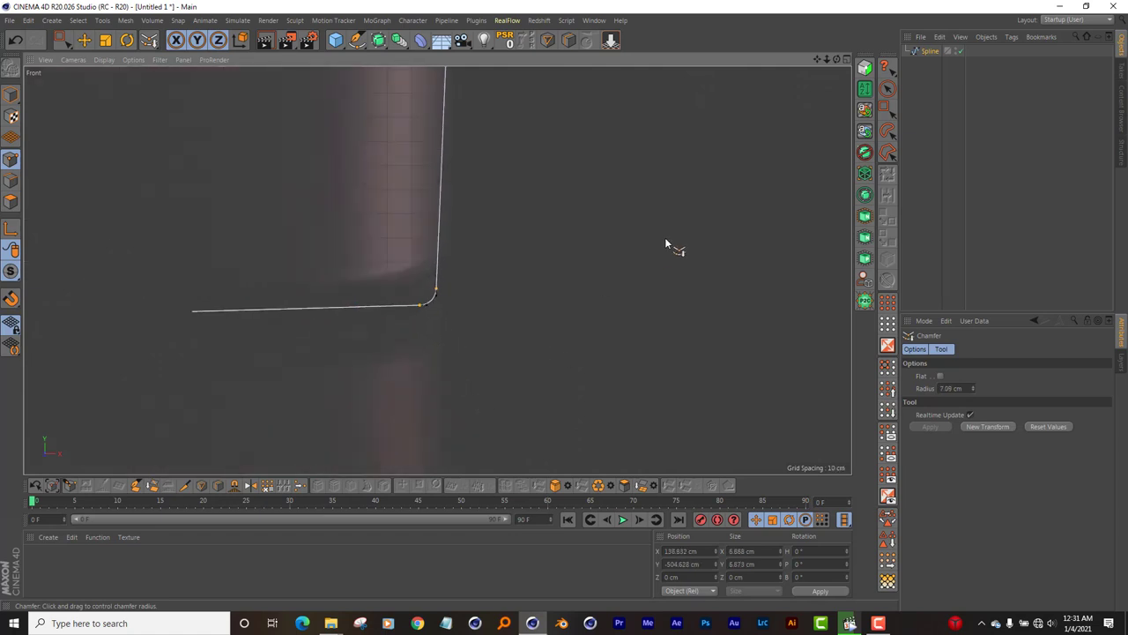
scroll(661, 238, "down", 5)
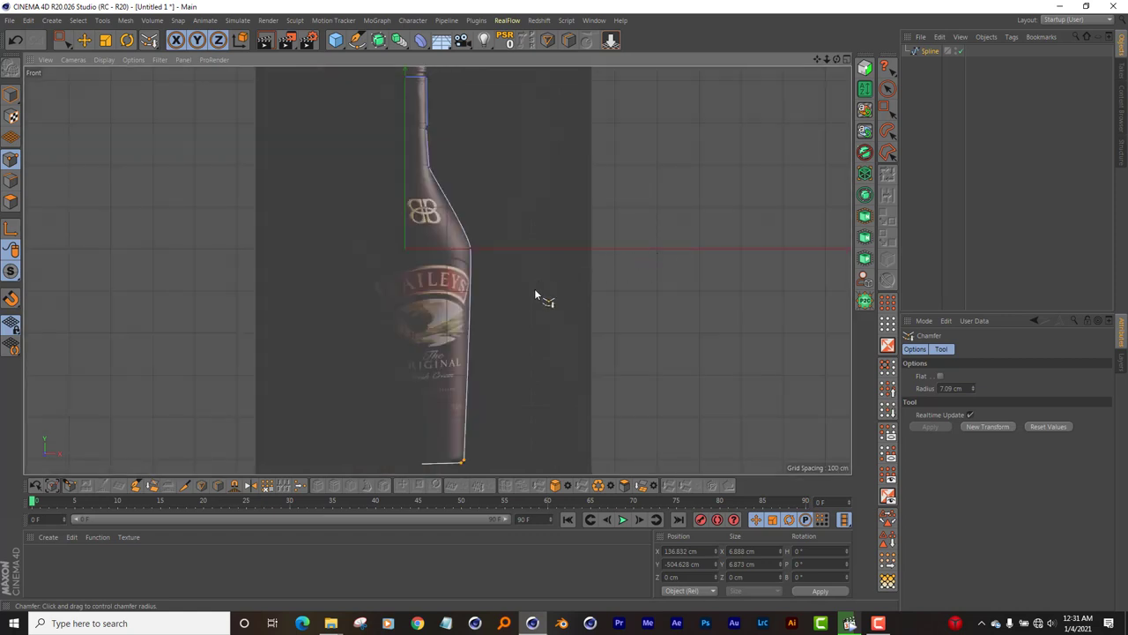
scroll(492, 238, "up", 2)
scroll(486, 230, "up", 1)
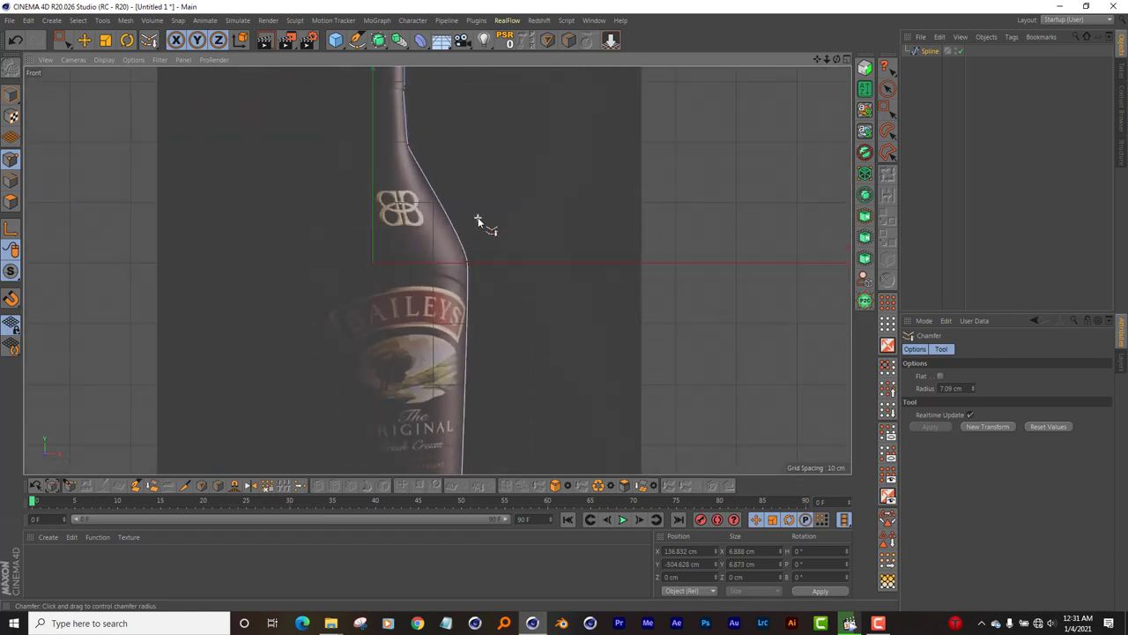
scroll(394, 128, "up", 2)
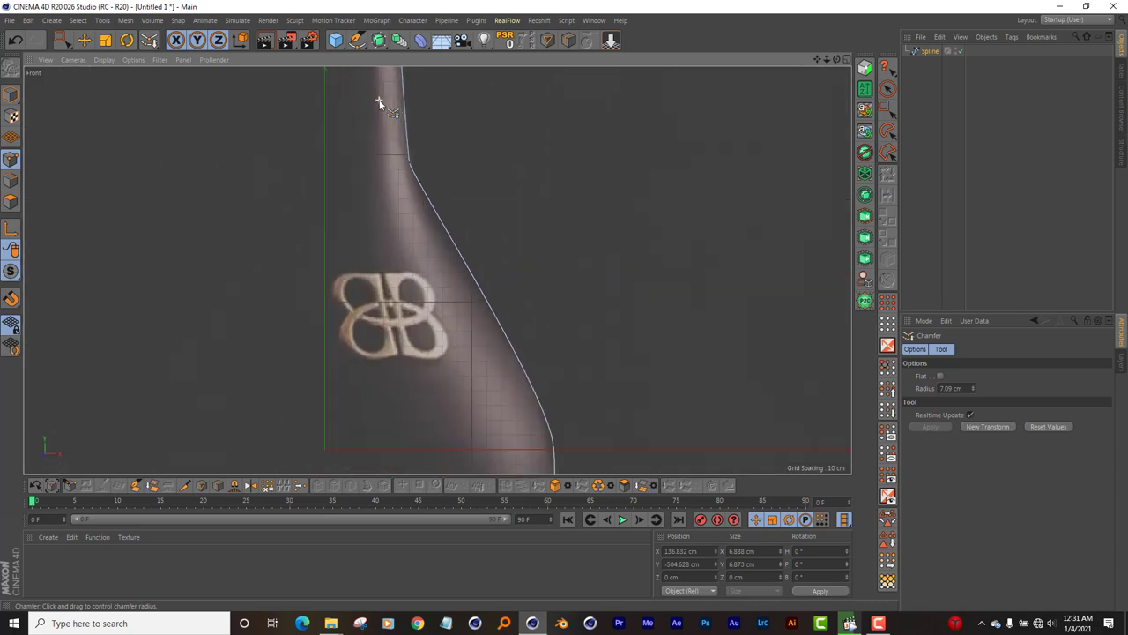
scroll(395, 124, "up", 2)
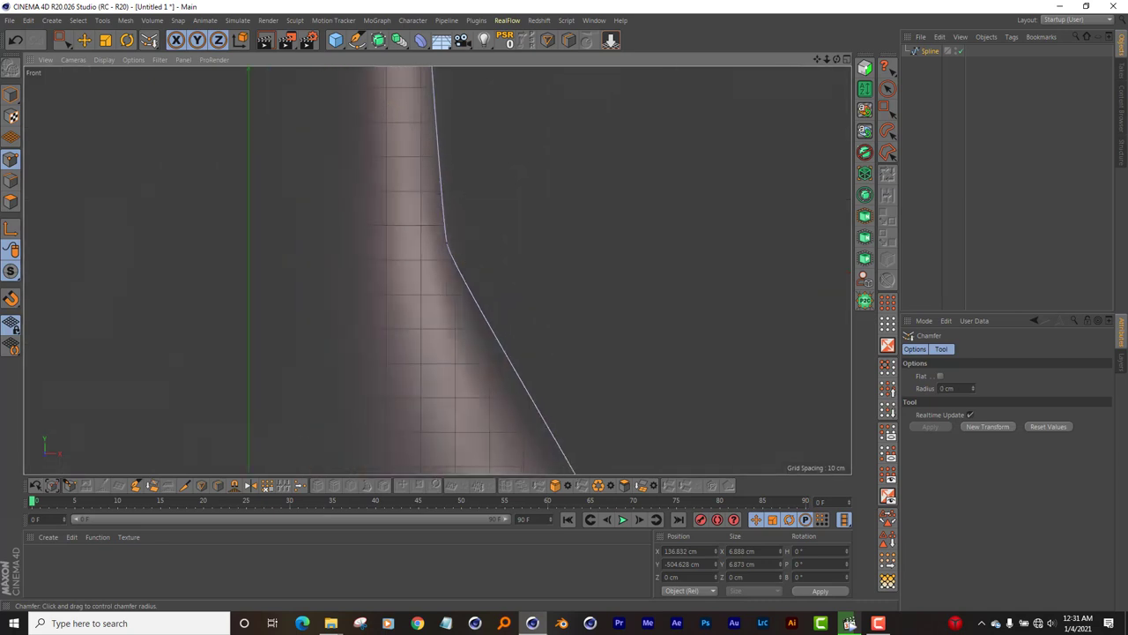
Step: Select the neck-to-shoulder corner point and round it with the Chamfer tool
left_click(62, 40)
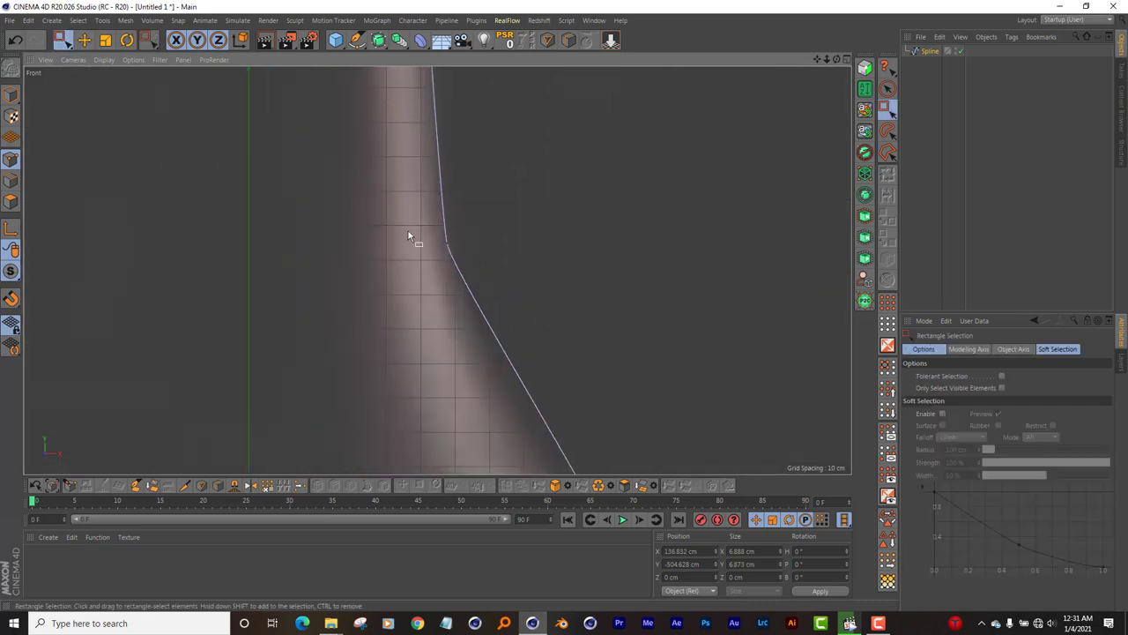
left_click_drag(413, 239, 496, 264)
key("m")
key("s")
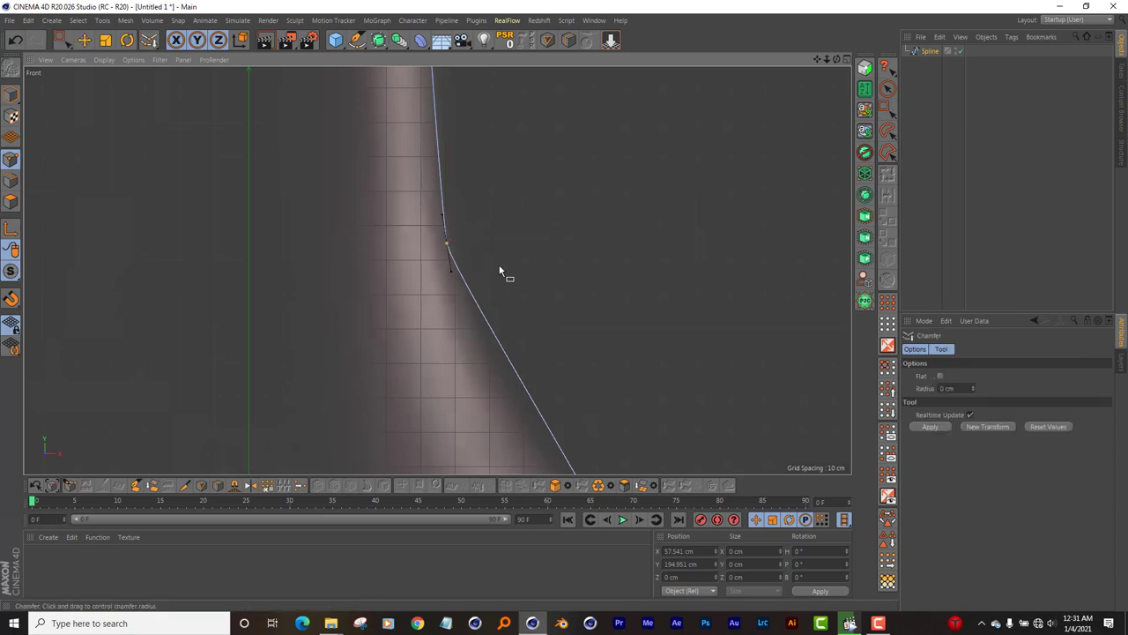
left_click_drag(483, 229, 487, 228)
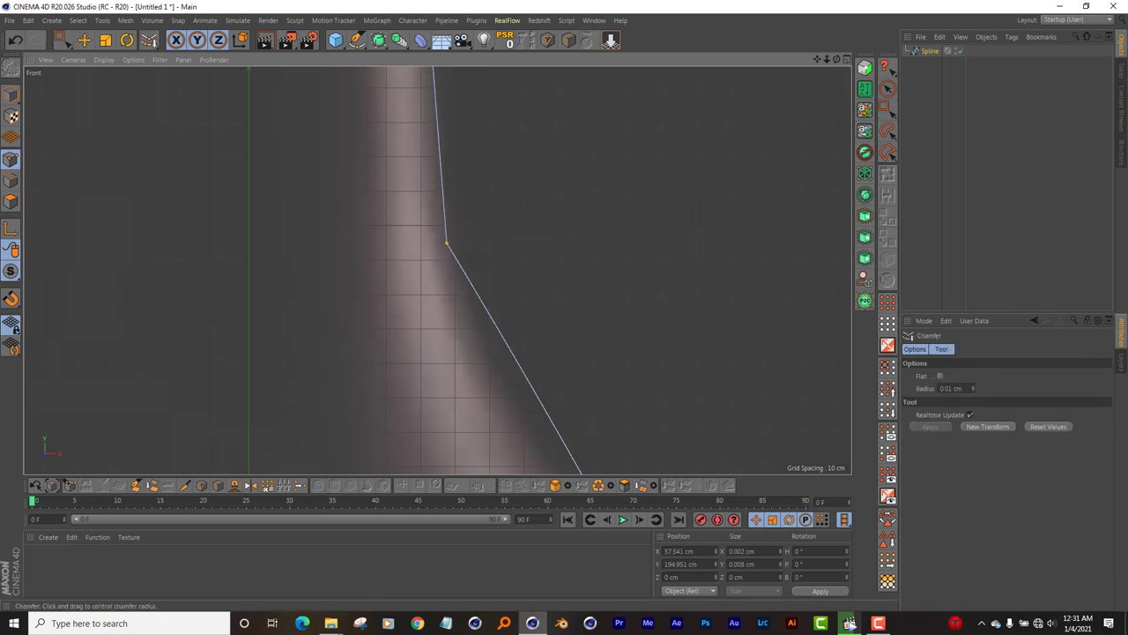
scroll(450, 227, "up", 4)
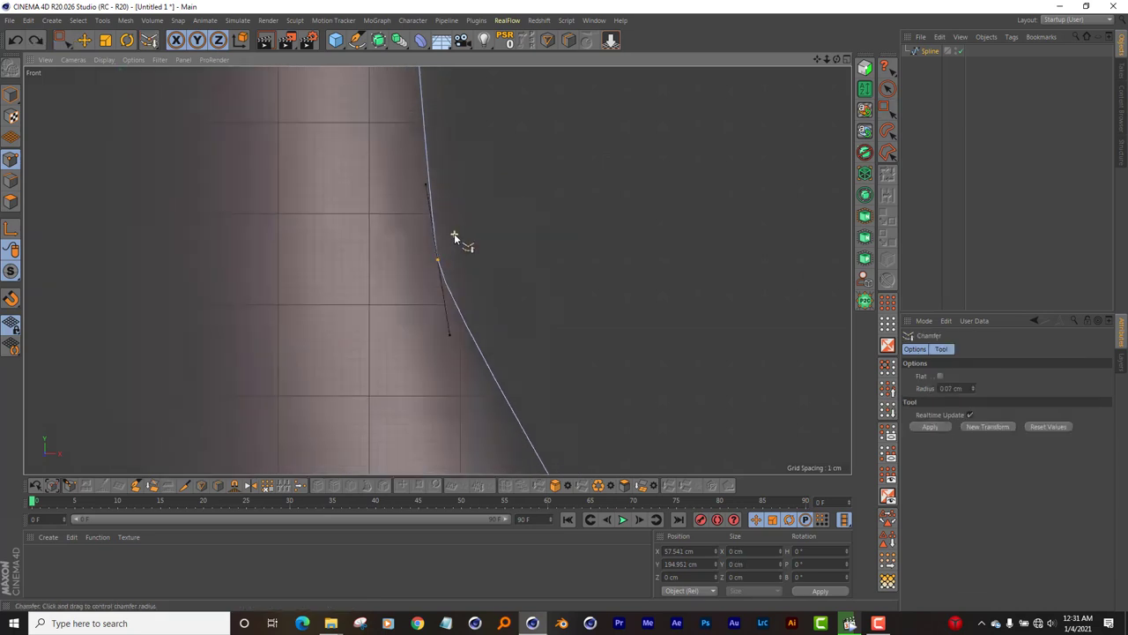
scroll(456, 238, "up", 4)
mouse_move(423, 240)
left_mouse_down()
mouse_move(468, 240)
mouse_move(547, 454)
left_mouse_up()
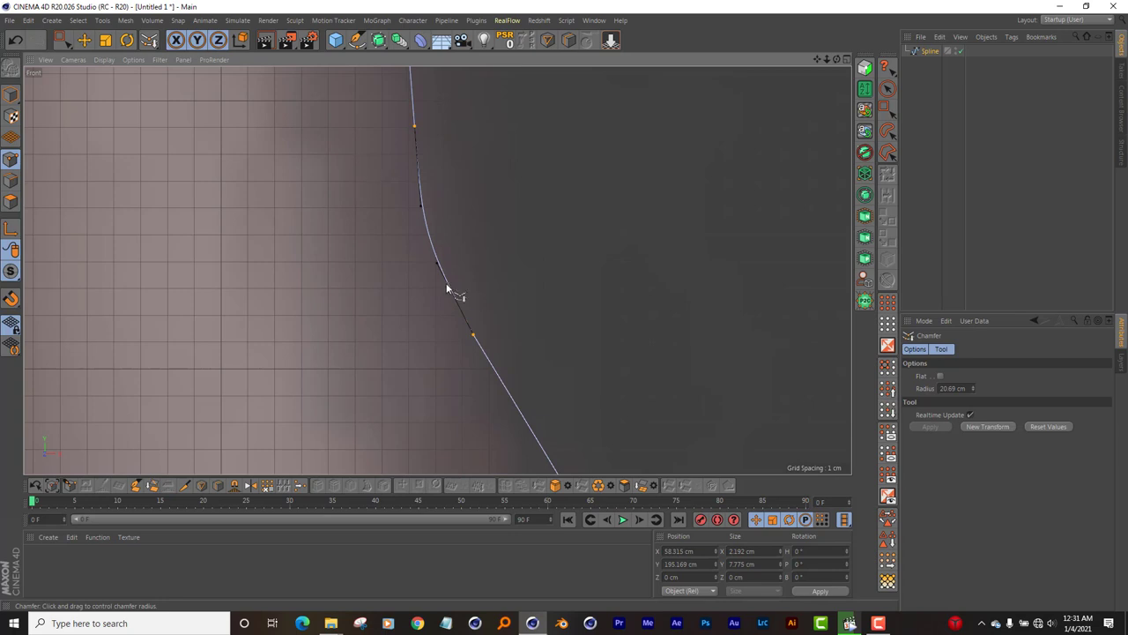
scroll(447, 289, "down", 2)
scroll(465, 290, "down", 2)
scroll(390, 251, "down", 2)
scroll(382, 247, "down", 2)
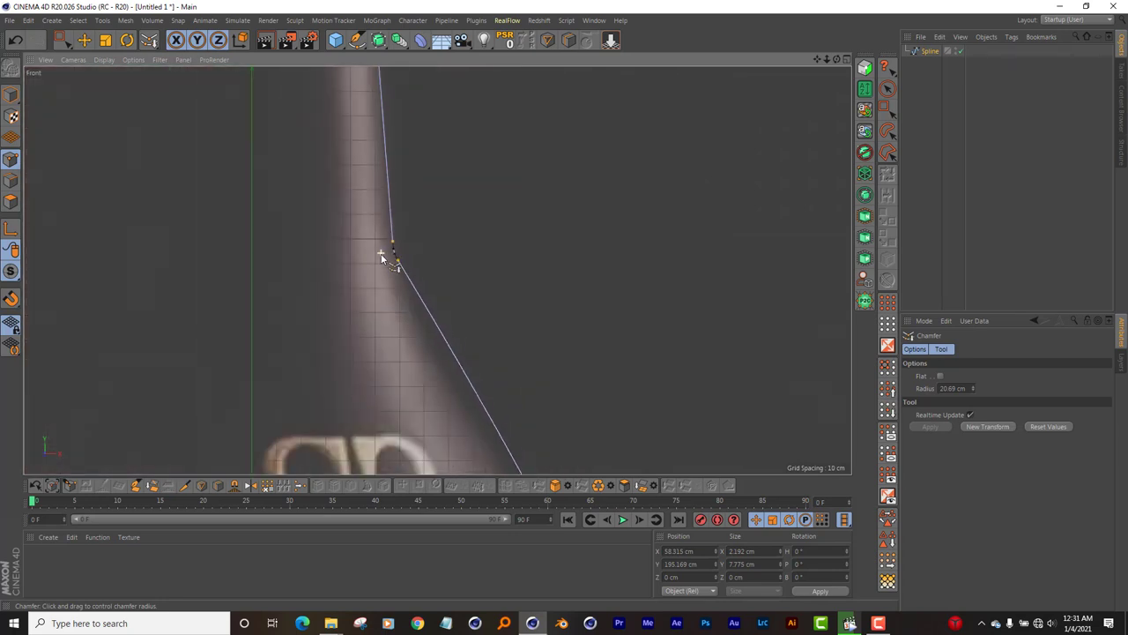
scroll(381, 255, "down", 2)
scroll(380, 253, "down", 2)
scroll(452, 383, "up", 2)
scroll(453, 389, "up", 2)
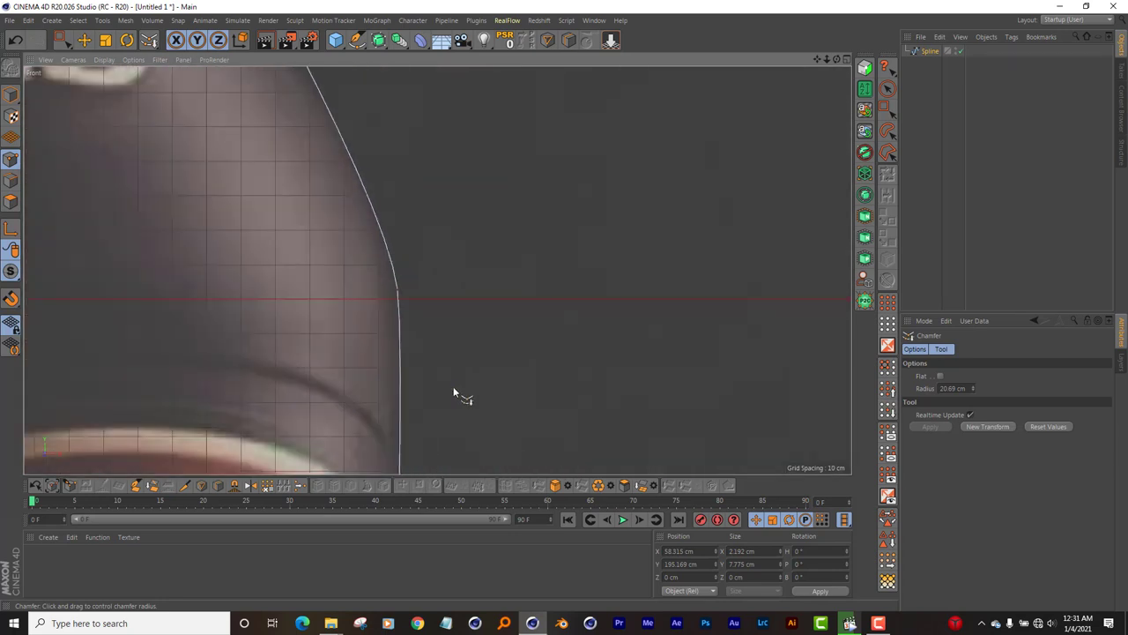
scroll(452, 387, "down", 2)
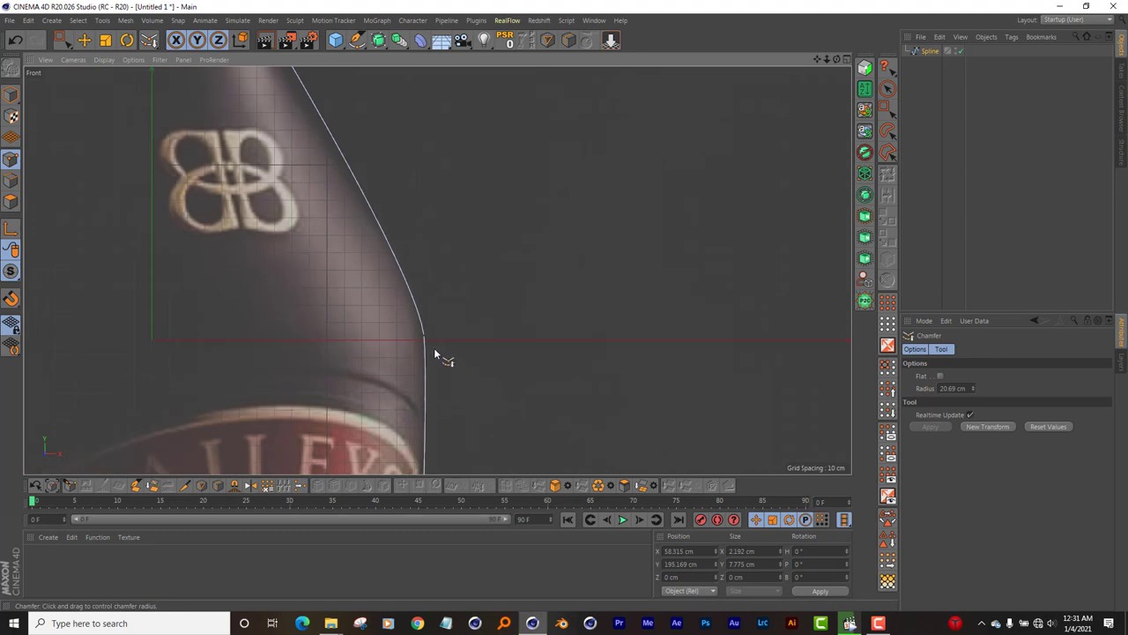
scroll(432, 348, "up", 2)
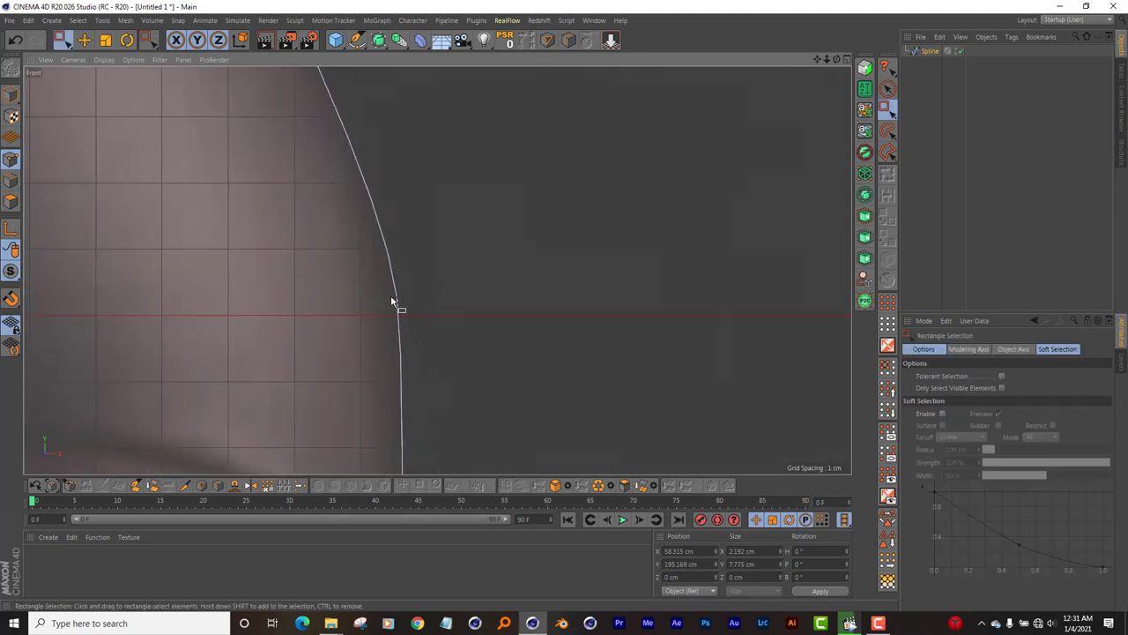
Step: Chamfer the shoulder-to-body point at a 79.18 cm radius
mouse_move(372, 284)
left_mouse_down()
mouse_move(429, 314)
mouse_move(401, 297)
mouse_move(445, 297)
left_mouse_up()
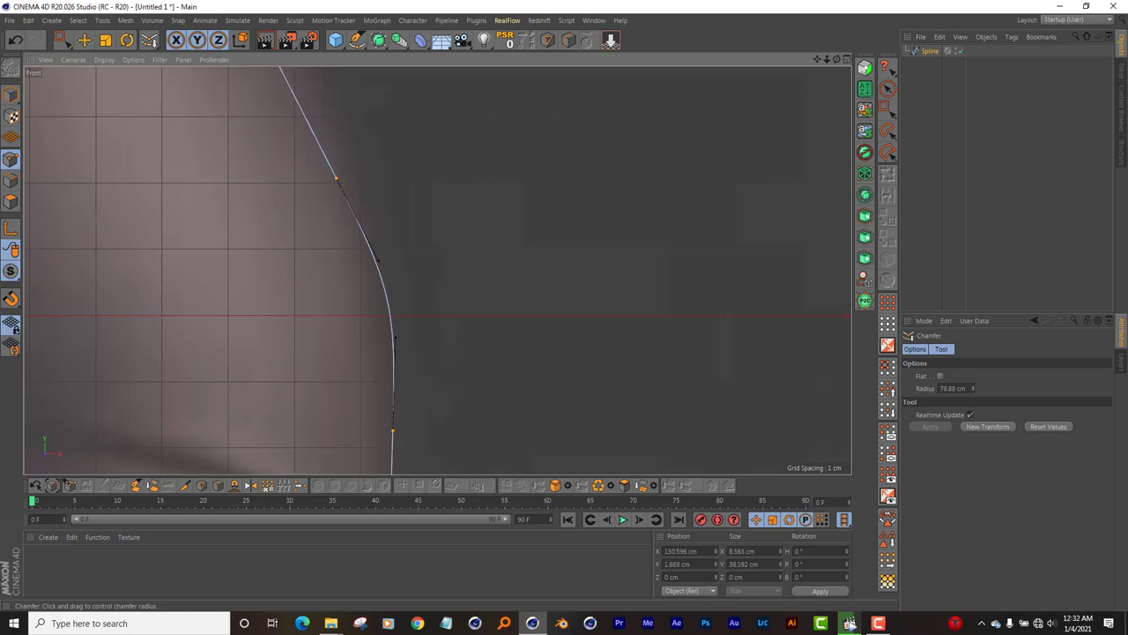
scroll(420, 211, "down", 2)
scroll(411, 191, "down", 2)
scroll(426, 182, "down", 2)
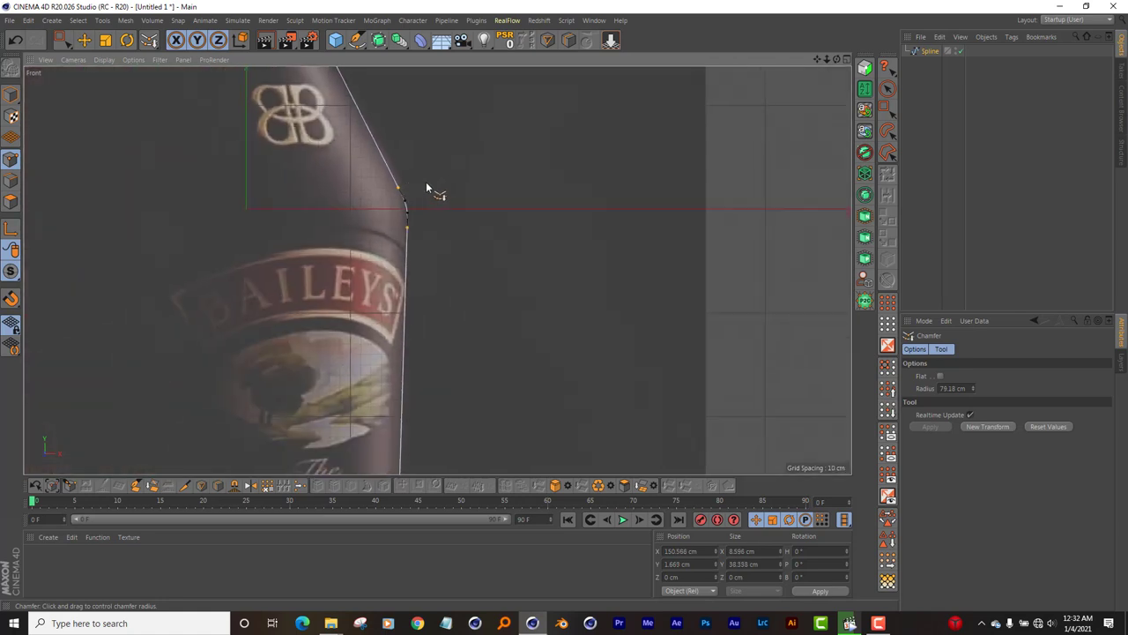
scroll(475, 183, "down", 2)
scroll(480, 190, "down", 2)
scroll(448, 81, "up", 1)
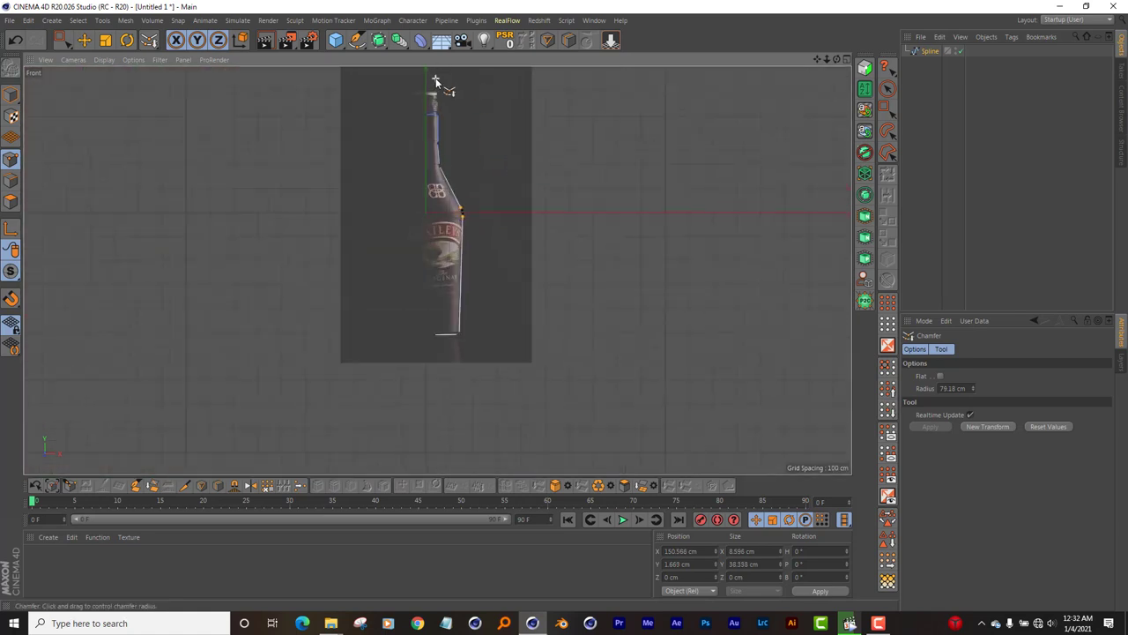
scroll(426, 340, "down", 1)
Step: Box-select the profile's bottom point and pull it about 7.369 cm to the left
scroll(425, 345, "up", 4)
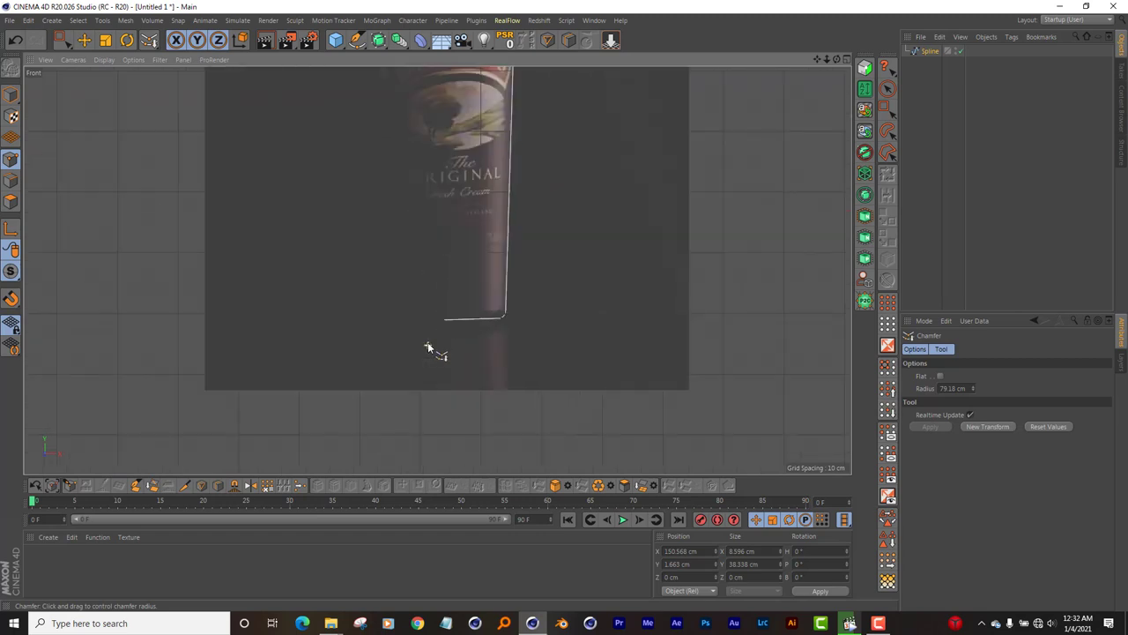
key("0")
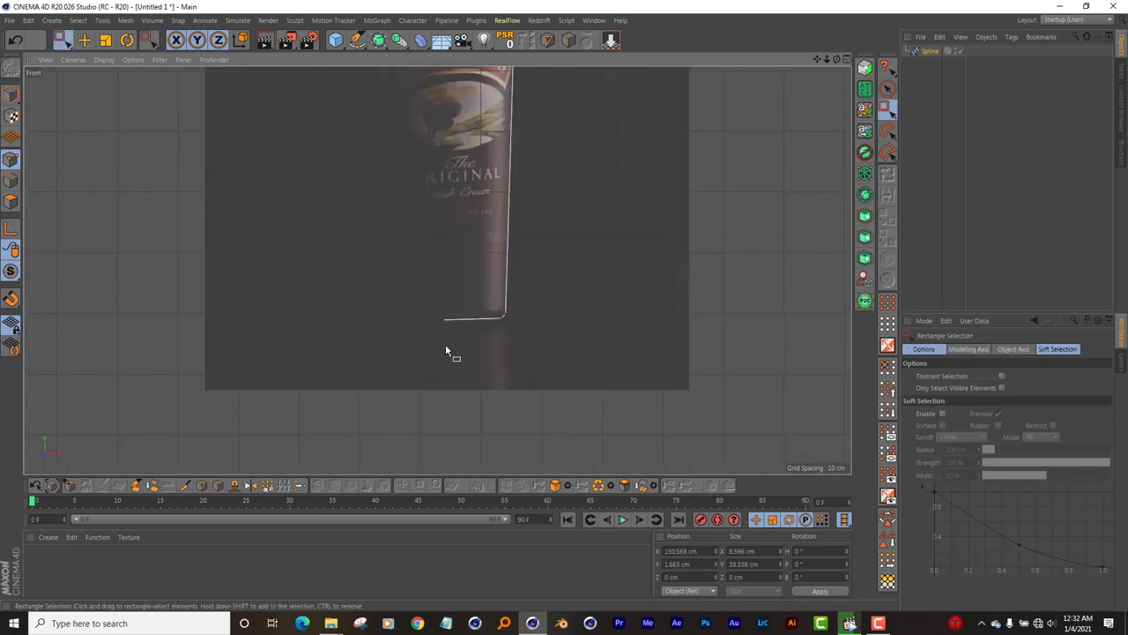
scroll(440, 331, "down", 1)
left_click_drag(414, 304, 465, 342)
scroll(432, 335, "down", 1)
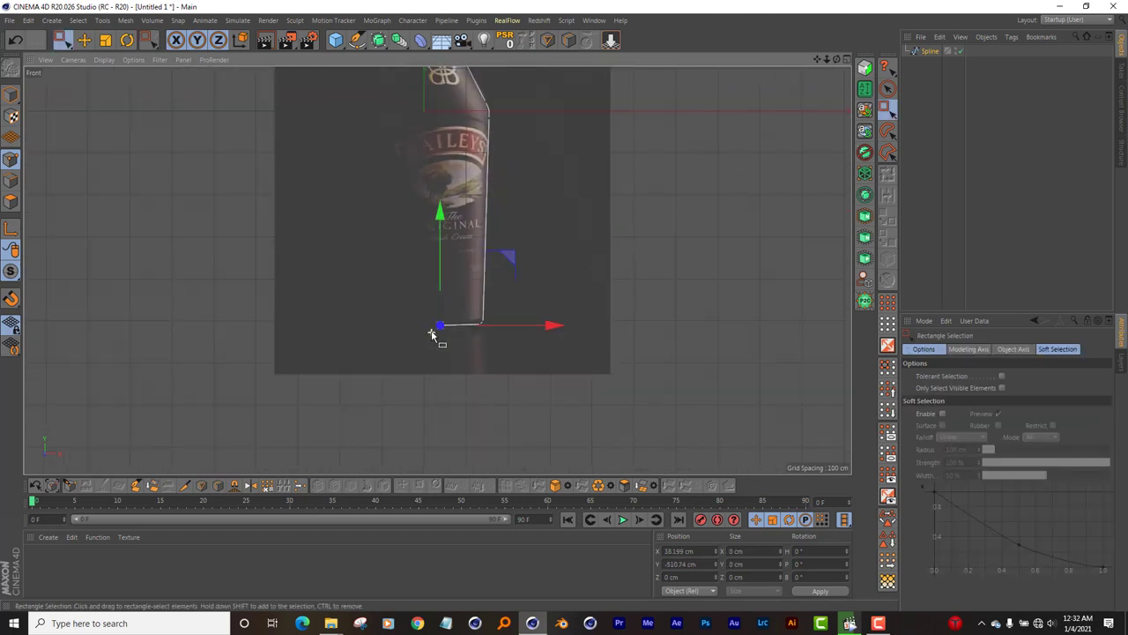
scroll(426, 327, "up", 2)
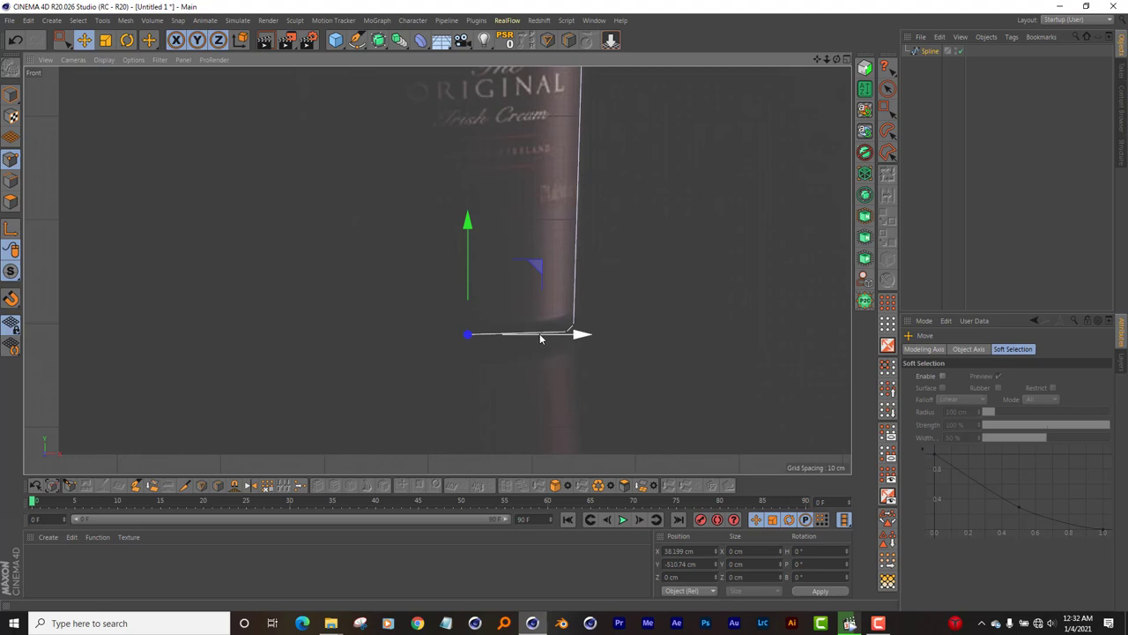
left_click_drag(535, 336, 529, 345)
Step: Give both bottom corner points Soft Interpolation so the corner curves smoothly
scroll(529, 344, "up", 3)
scroll(574, 338, "up", 3)
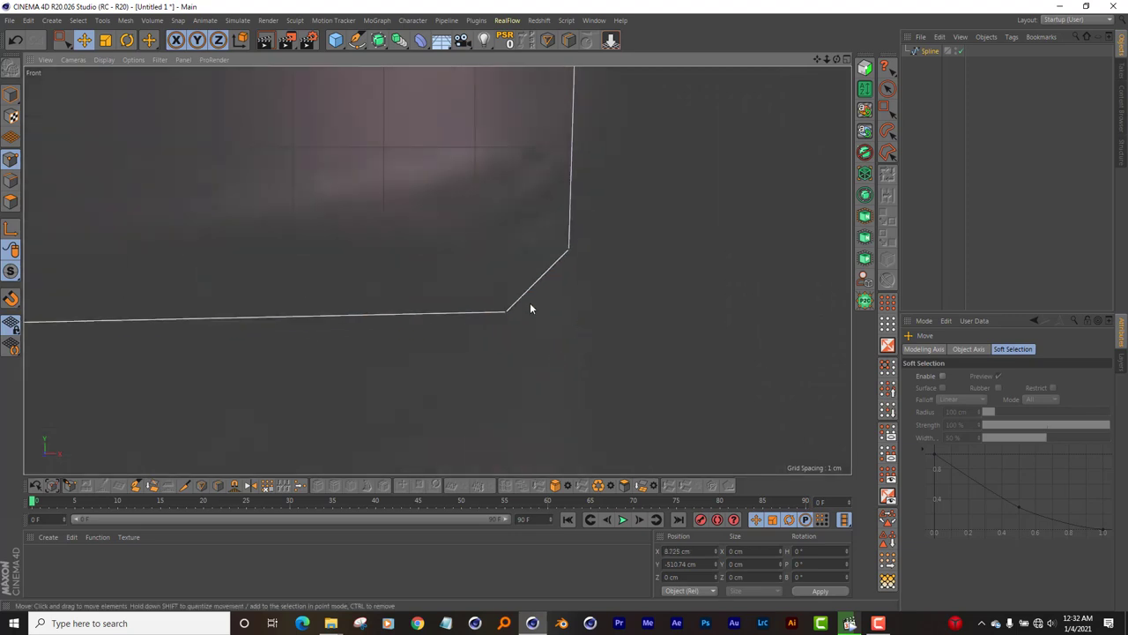
left_click(506, 312)
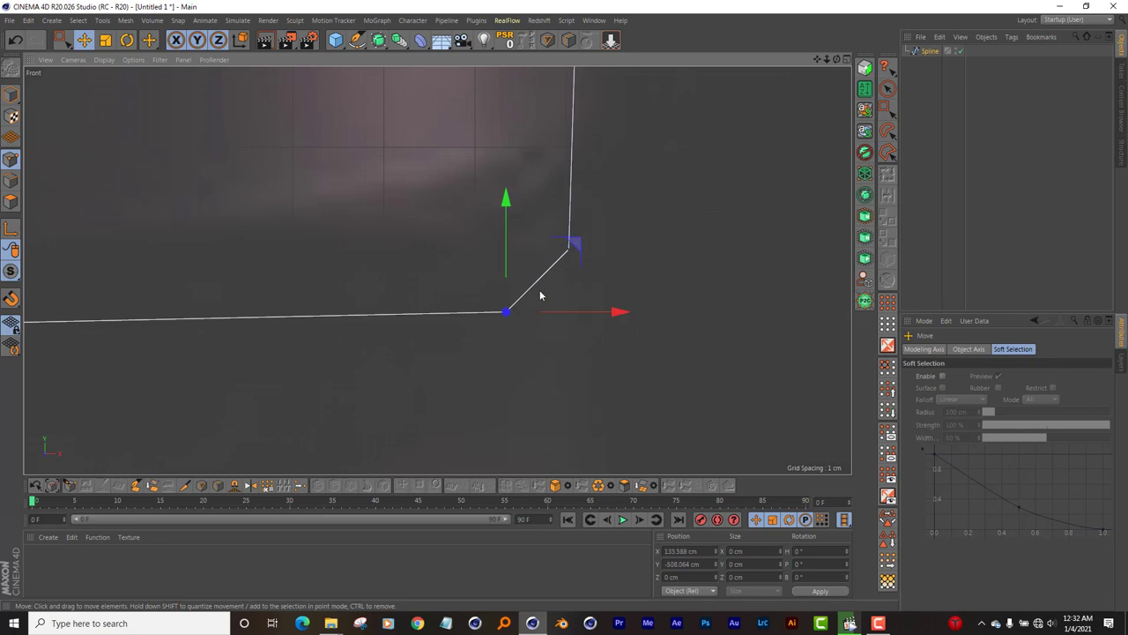
left_click(566, 253, "shift")
right_click(660, 210)
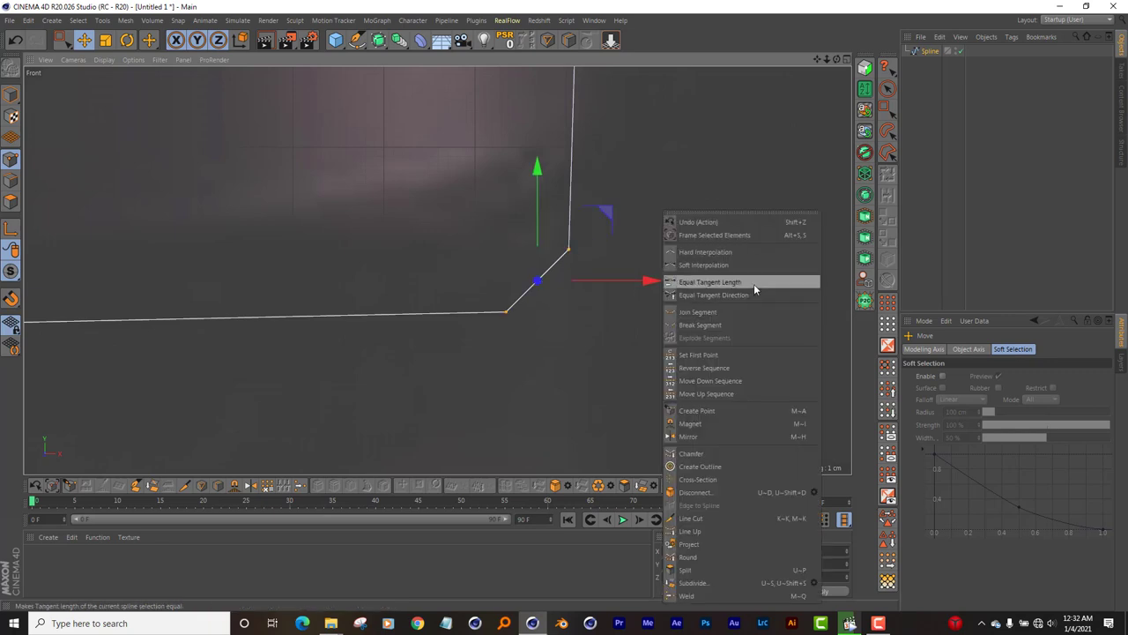
left_click(728, 264)
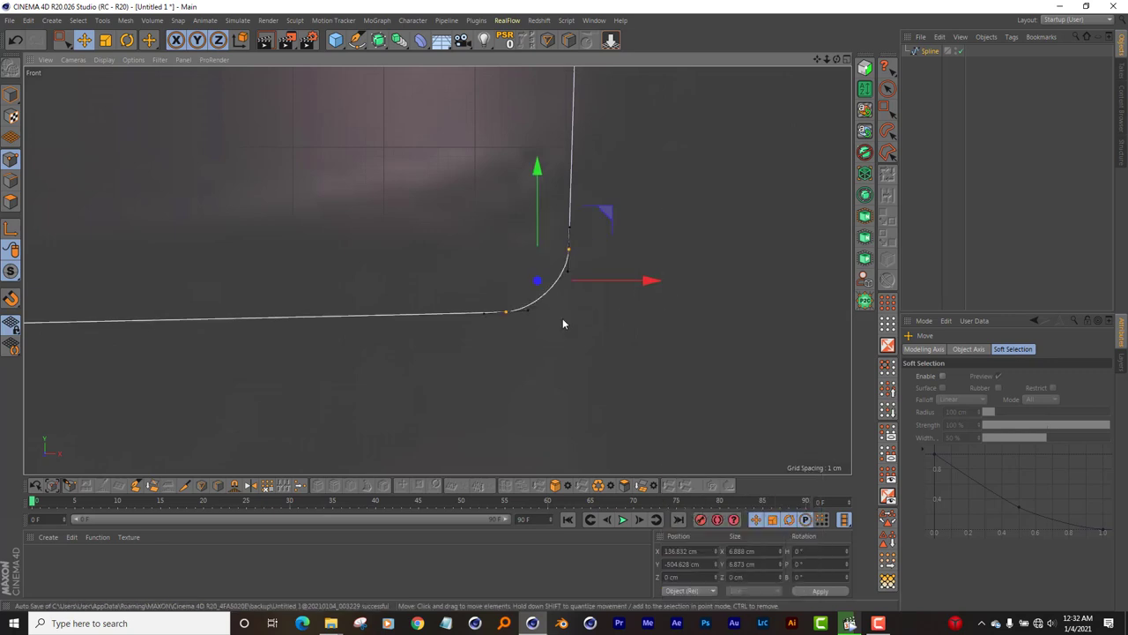
Step: Shift the lower corner point slightly left and nudge the upper one about 0.58 cm sideways
left_click(507, 314)
left_click_drag(564, 309, 556, 306)
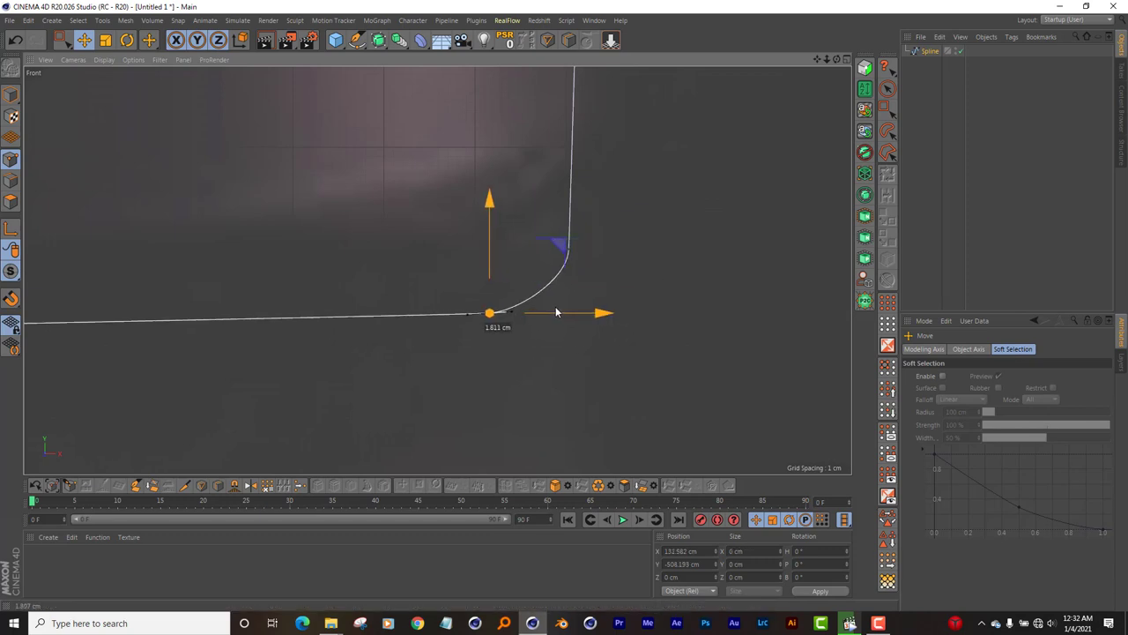
left_click(569, 249)
left_click_drag(653, 249, 646, 250)
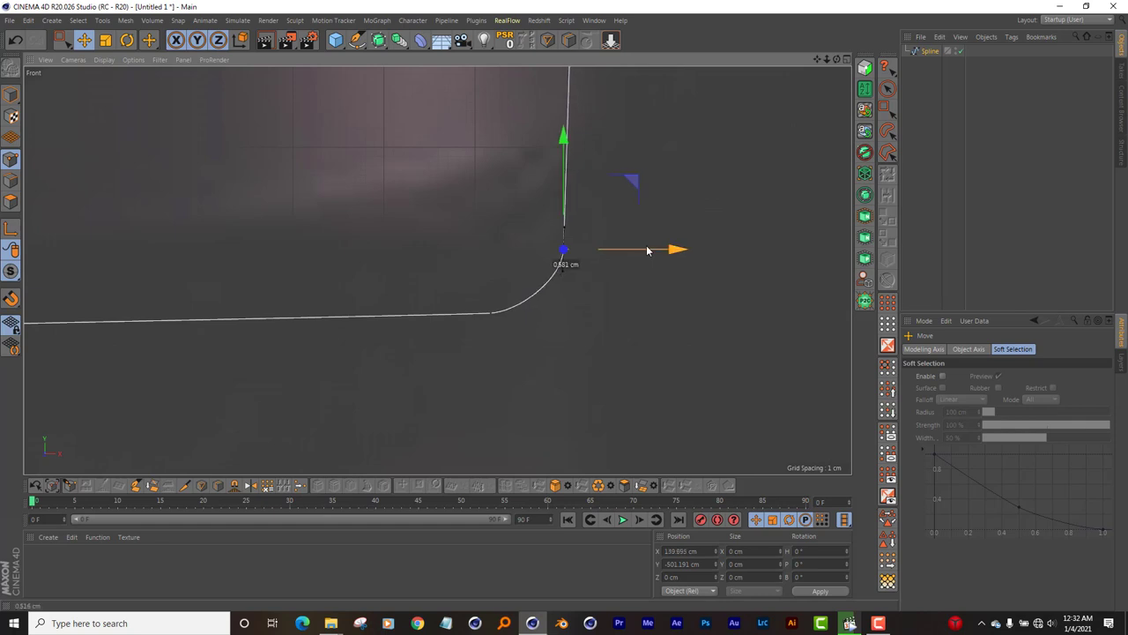
left_click(615, 323)
scroll(615, 328, "down", 3)
scroll(594, 329, "down", 3)
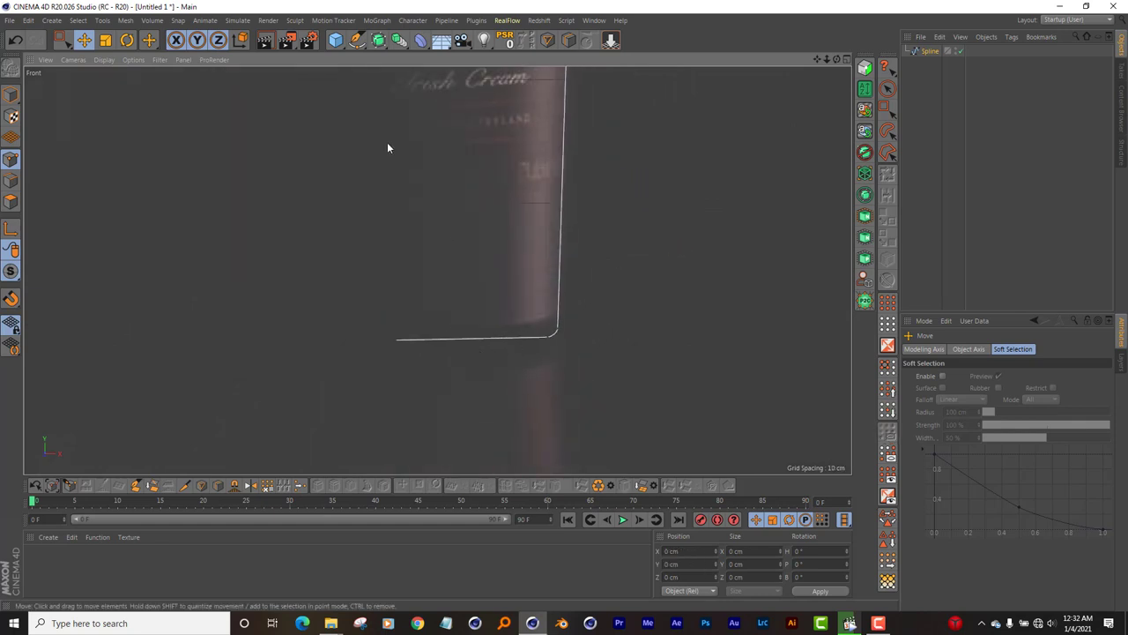
Step: Add a Lathe generator holding the profile Spline to revolve it into a bottle
left_click(379, 42)
left_click(414, 78, "alt")
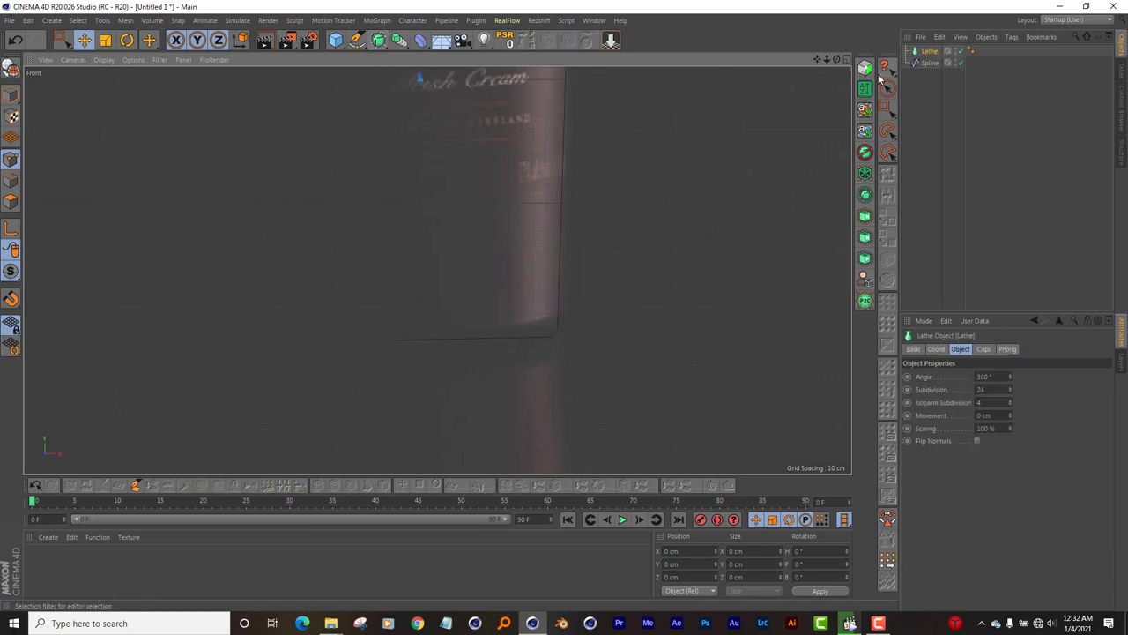
left_click(933, 63)
scroll(493, 388, "down", 5)
scroll(464, 365, "down", 5)
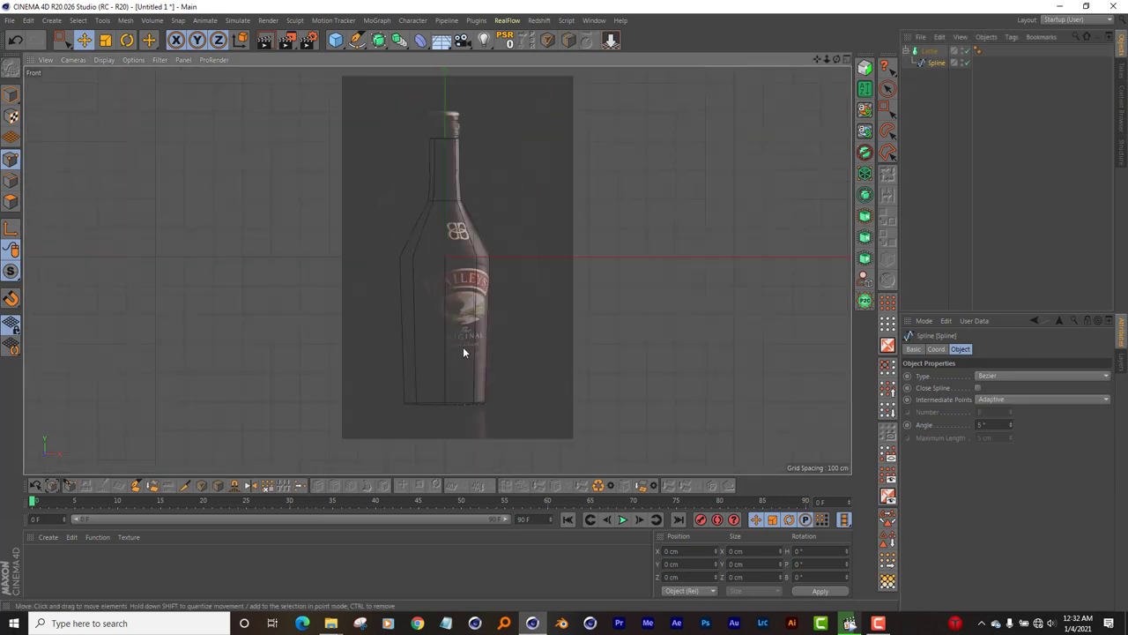
scroll(455, 256, "up", 5)
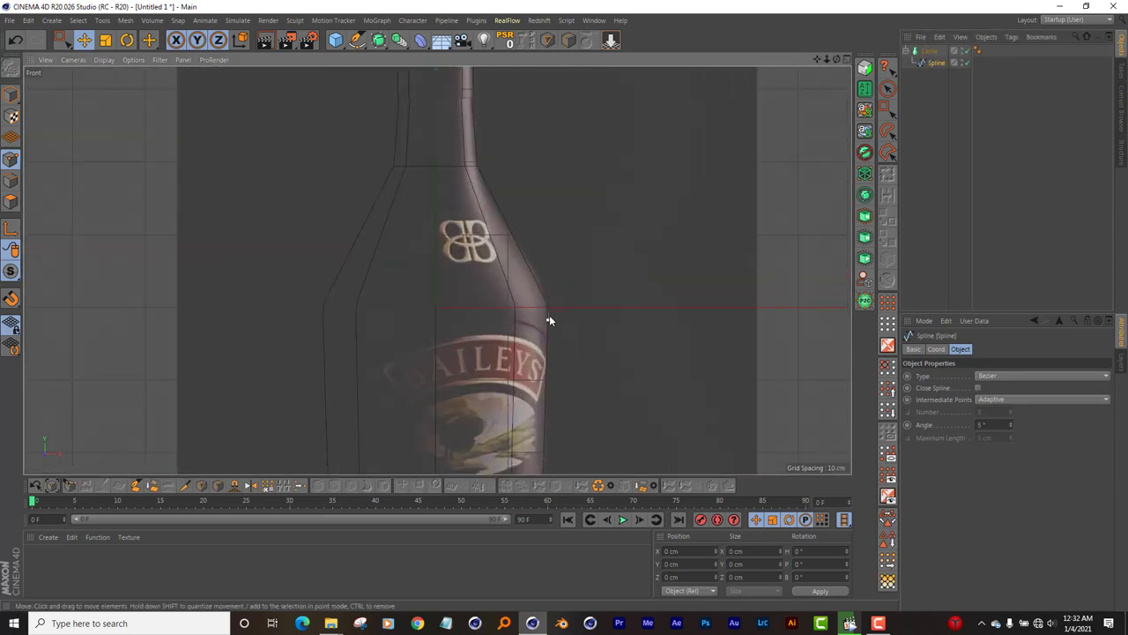
scroll(550, 315, "up", 3)
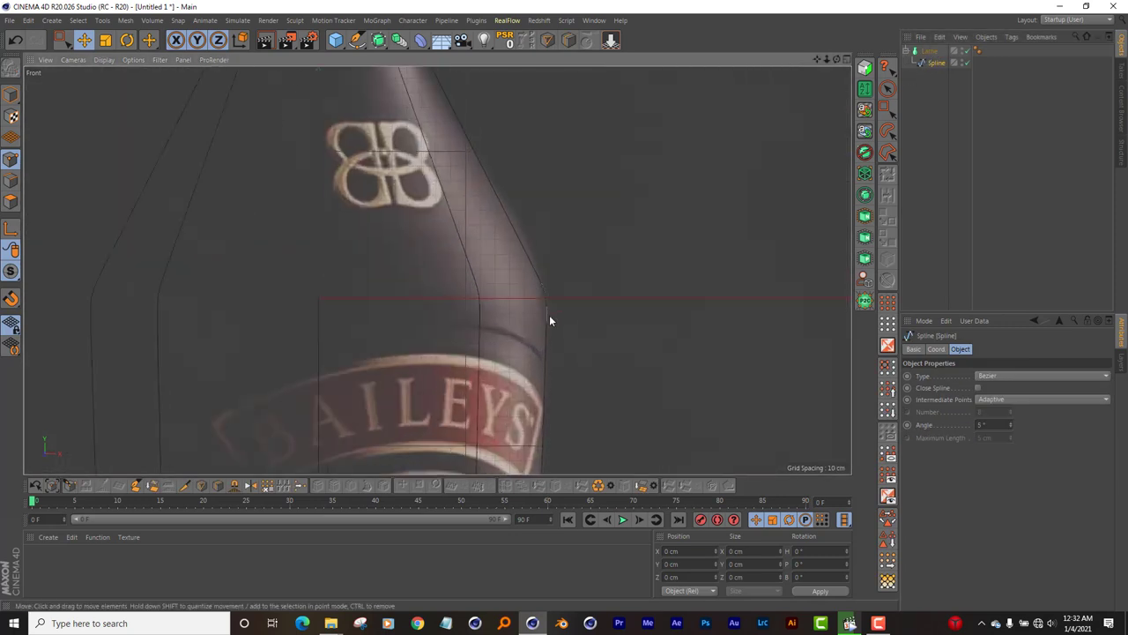
Step: Switch the viewport to the four-view layout
left_click(847, 59)
scroll(273, 144, "down", 5)
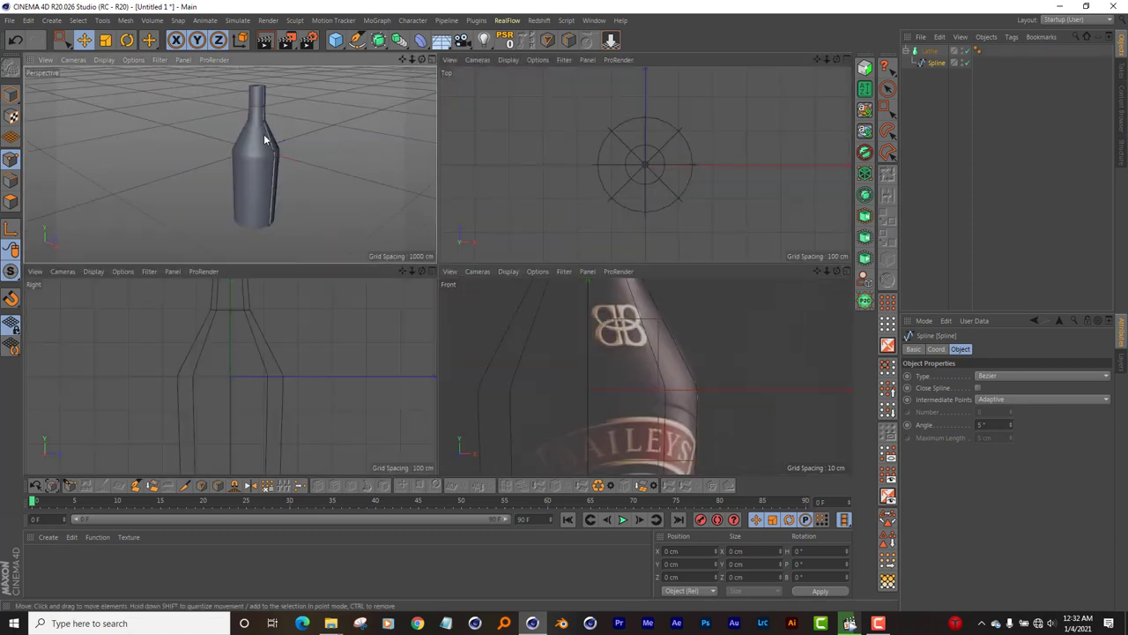
scroll(264, 136, "up", 3)
scroll(261, 129, "up", 3)
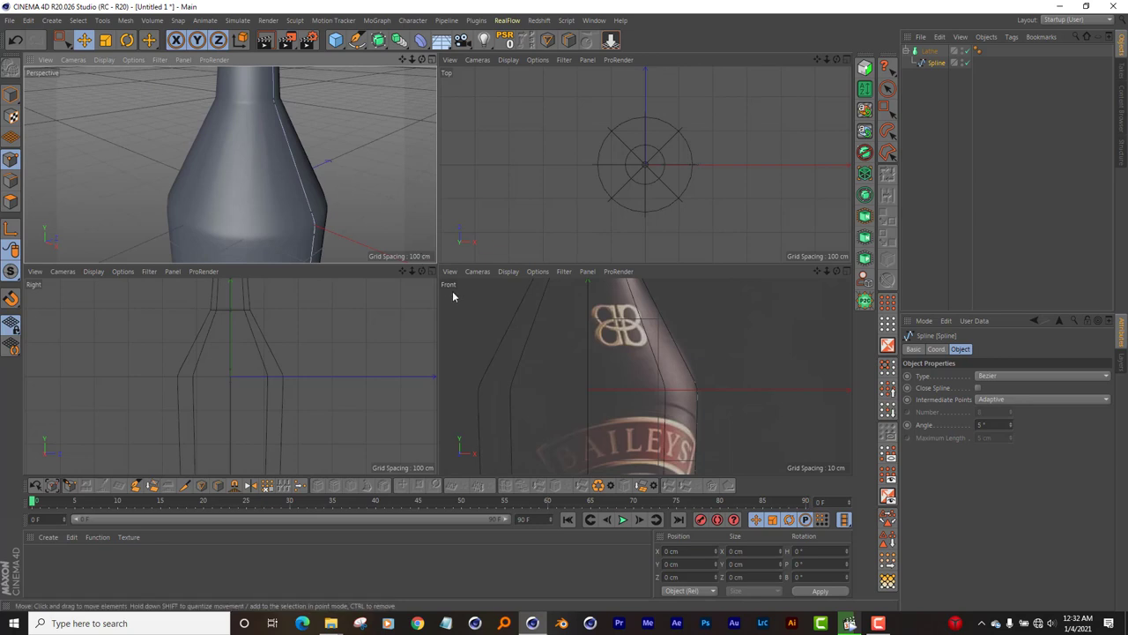
Step: Set the Spline's Intermediate Points to Uniform
left_click(1007, 401)
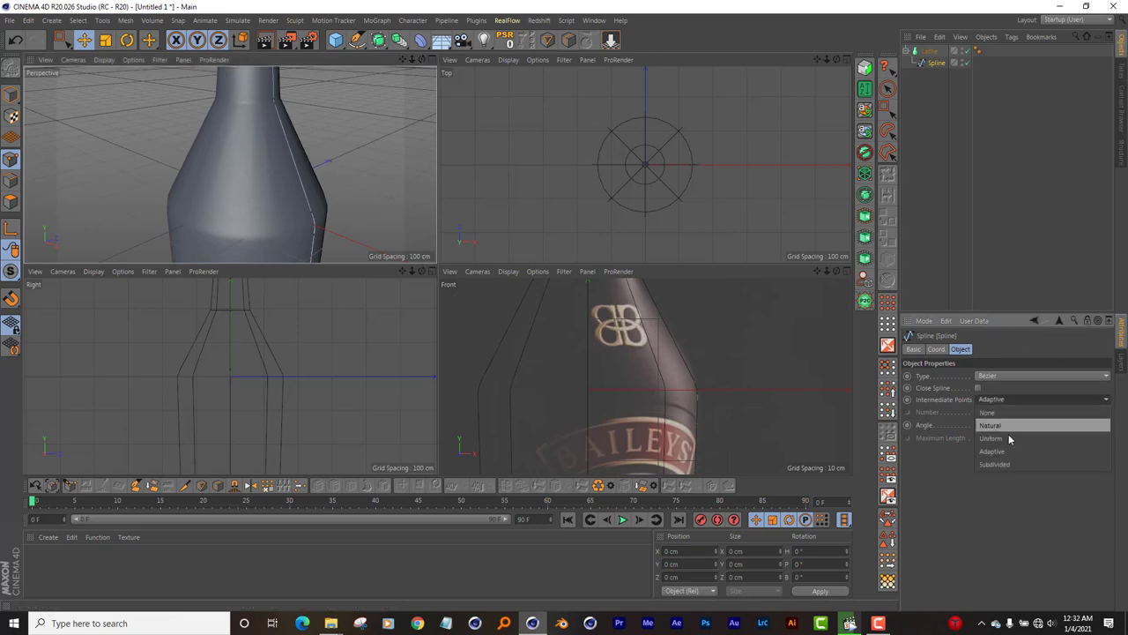
left_click(1009, 435)
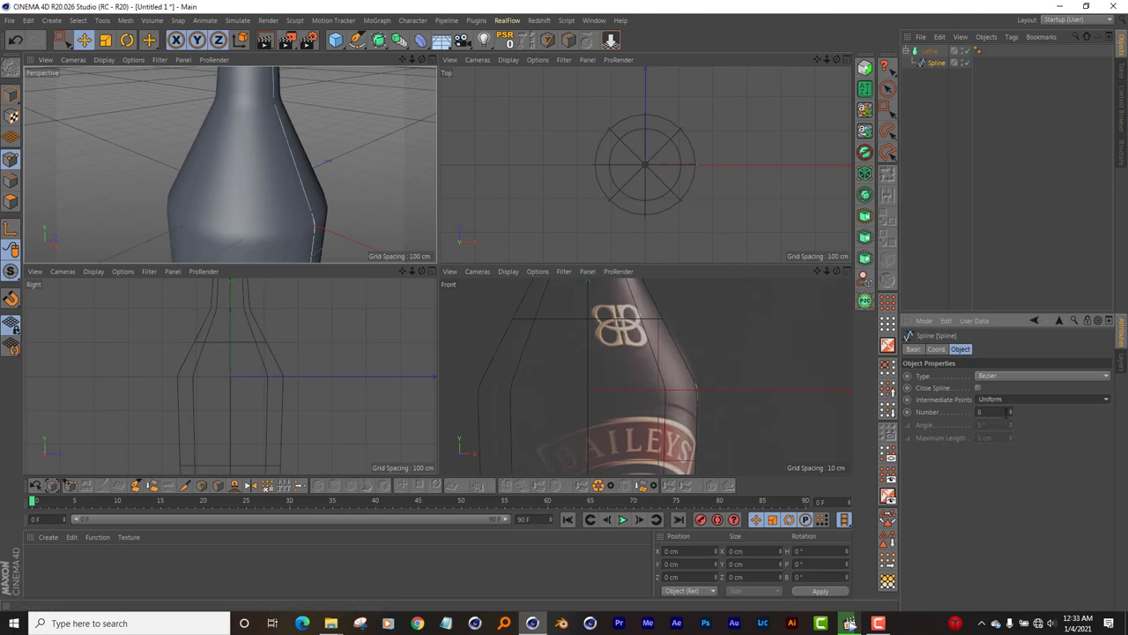
scroll(247, 108, "up", 2)
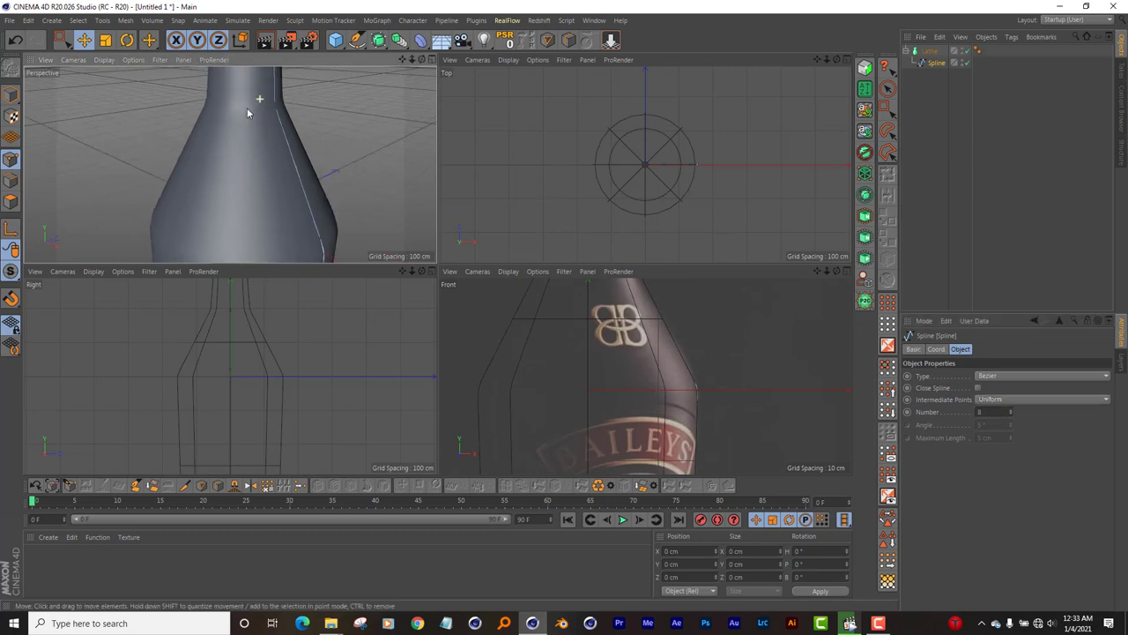
Step: Show the Perspective view in Gouraud Shading (Lines) and maximize it
left_click(104, 59)
left_click(141, 85)
scroll(229, 104, "down", 3)
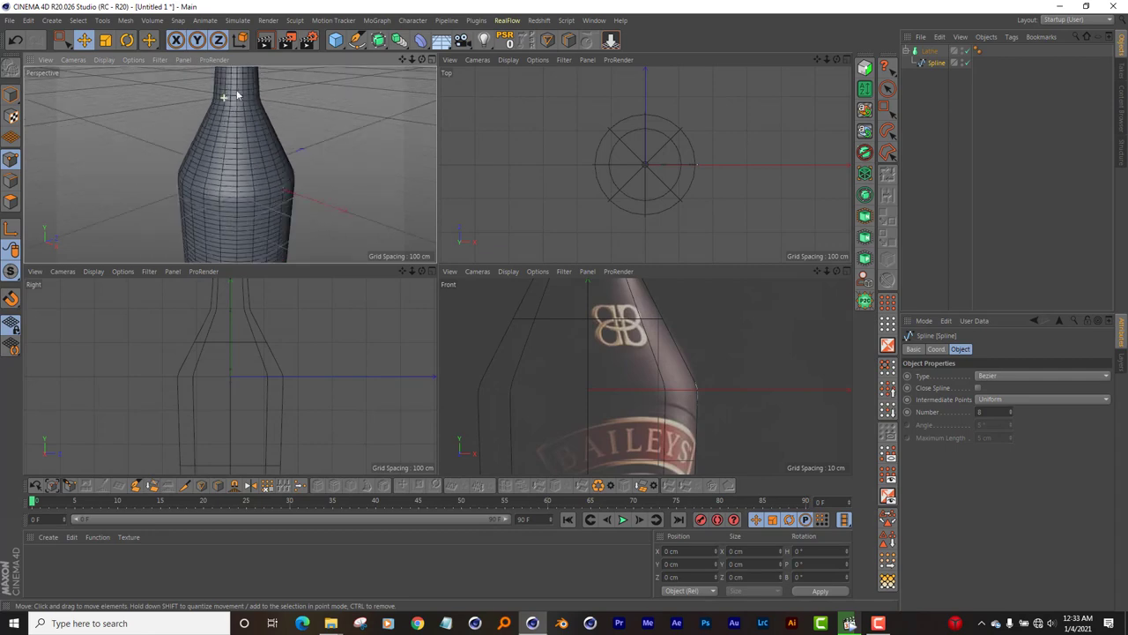
scroll(269, 111, "up", 2)
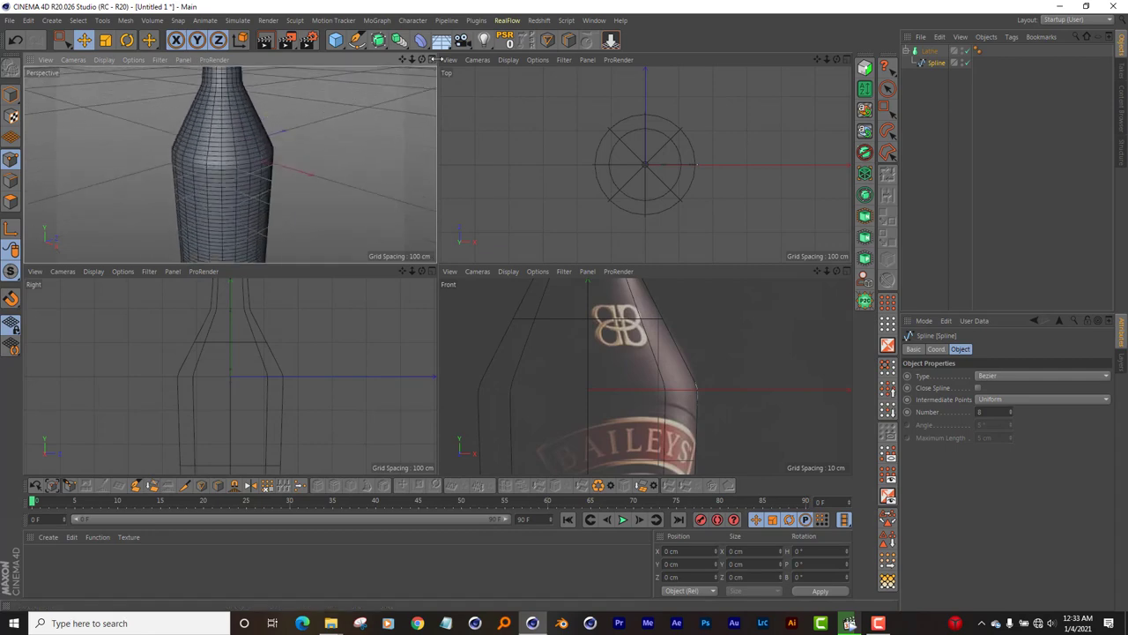
left_click(431, 60)
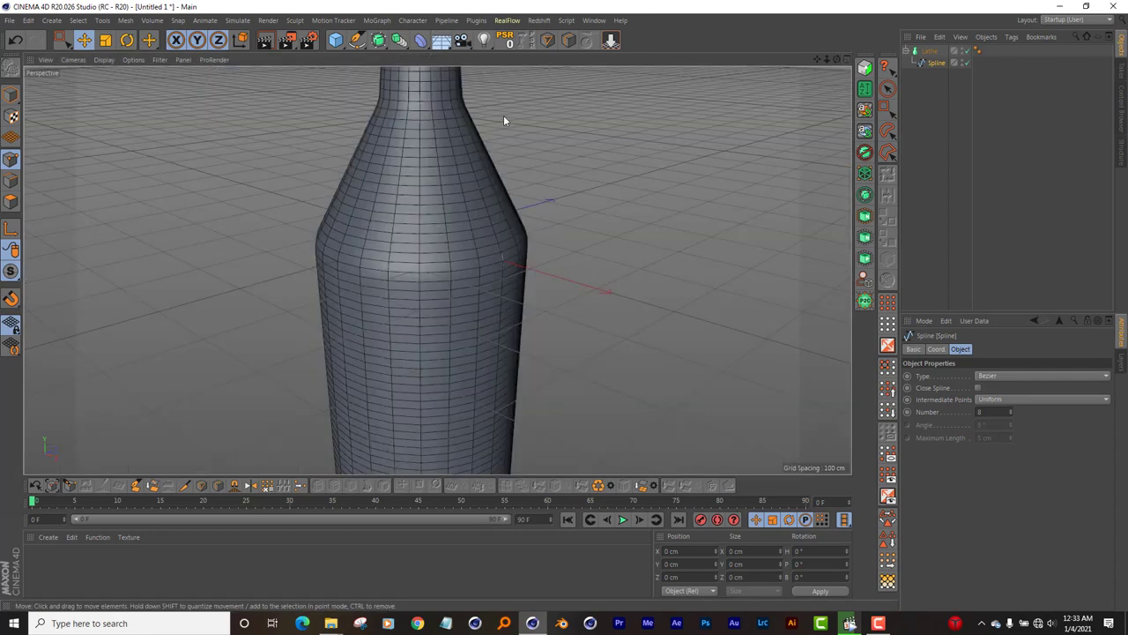
scroll(506, 118, "down", 2)
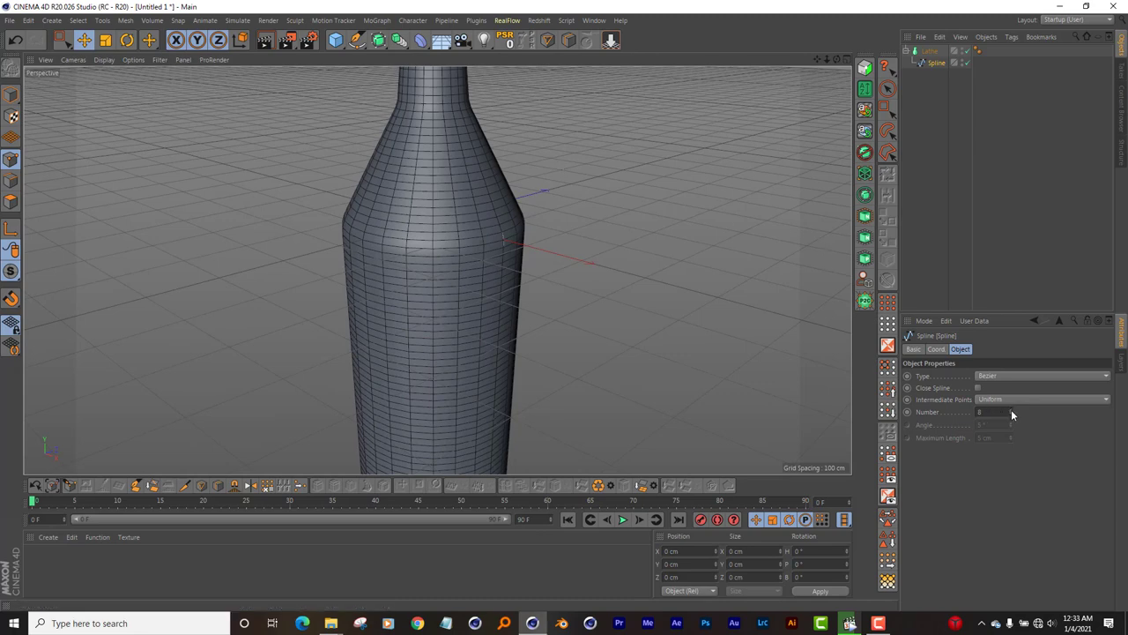
Step: Set the intermediate point Number to 3
left_click_drag(1011, 413, 1011, 458)
left_click_drag(1011, 412, 1011, 406)
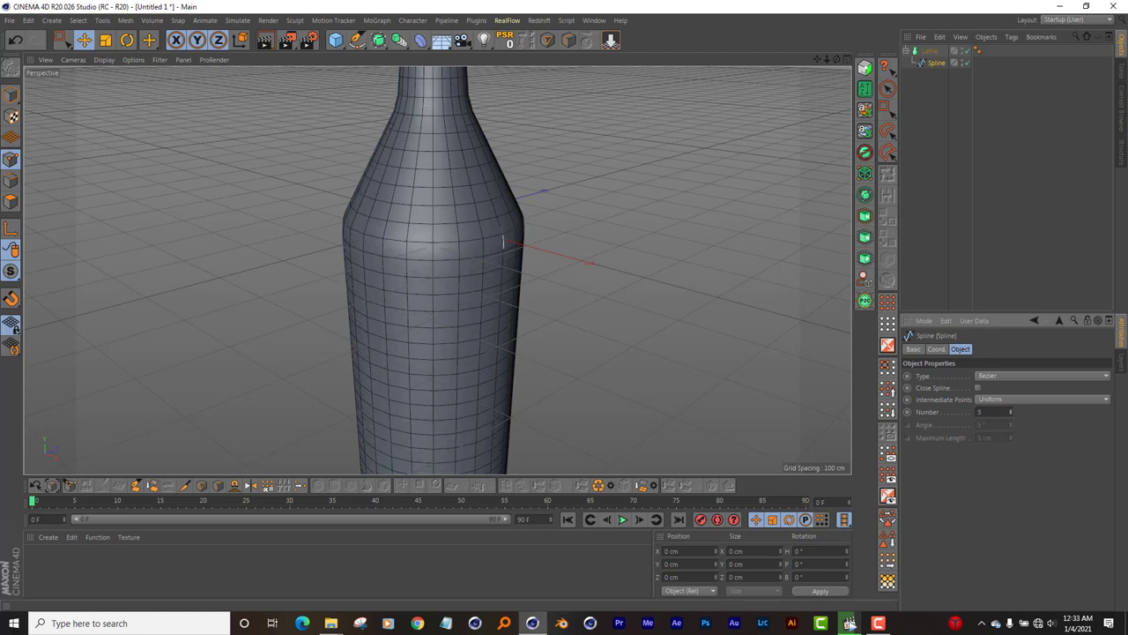
scroll(555, 225, "down", 5)
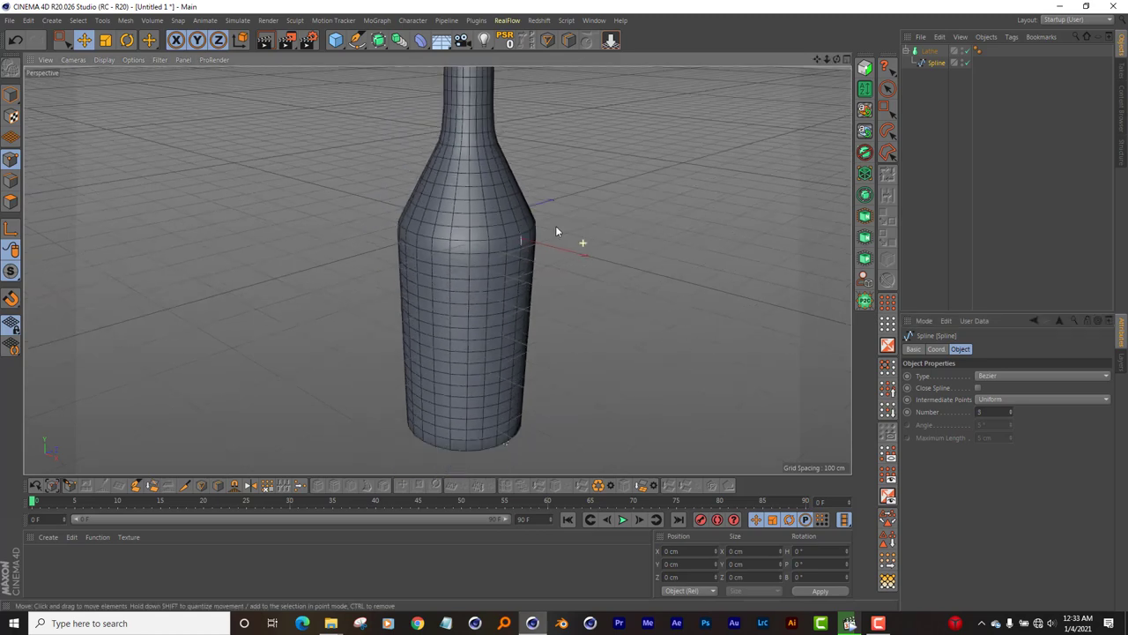
scroll(549, 224, "down", 2)
scroll(548, 224, "down", 2)
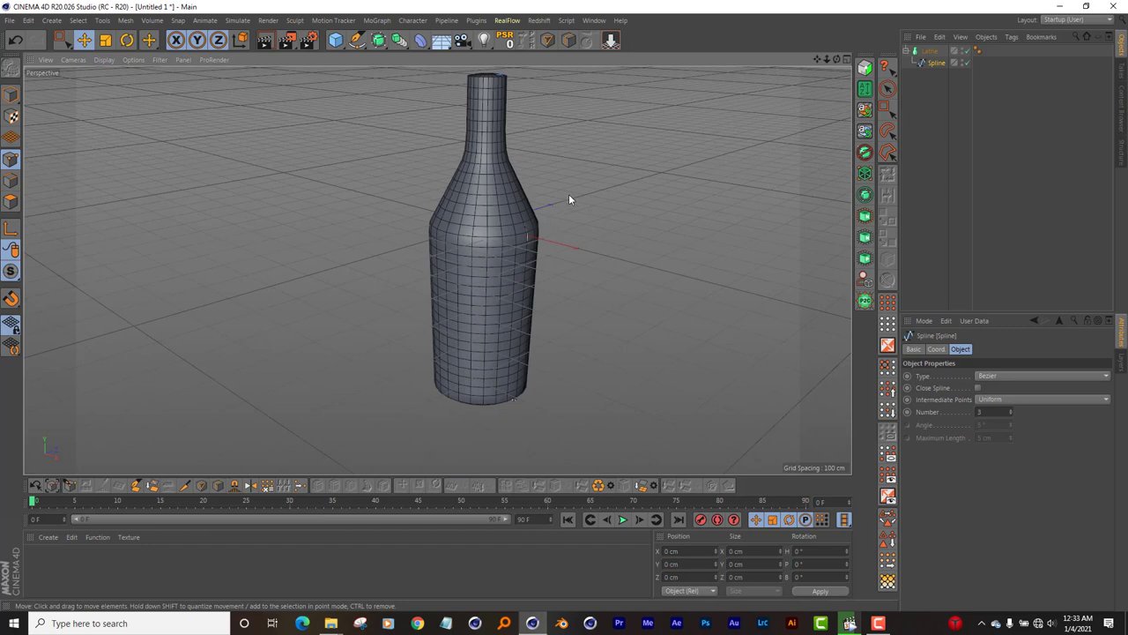
scroll(507, 113, "up", 2)
scroll(504, 111, "up", 3)
scroll(504, 110, "up", 2)
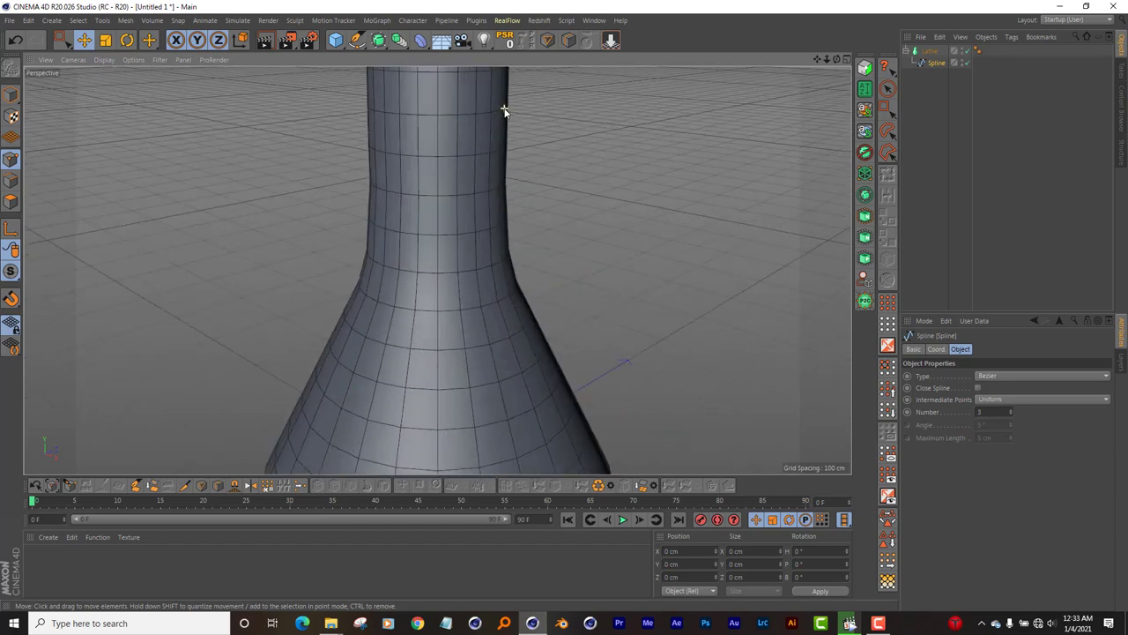
Step: Orbit to a level view of the bottle, then return to the four-view layout
left_click_drag(803, 91, 437, 270, "alt")
scroll(388, 168, "down", 4)
scroll(388, 167, "down", 2)
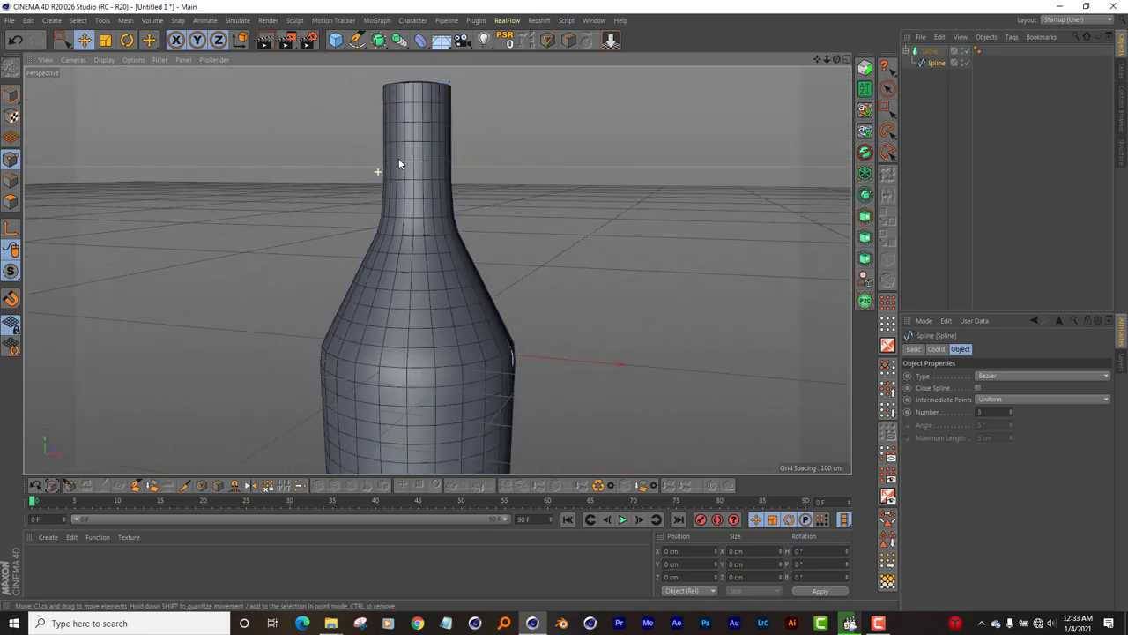
scroll(415, 155, "down", 2)
left_click_drag(439, 135, 538, 126, "alt")
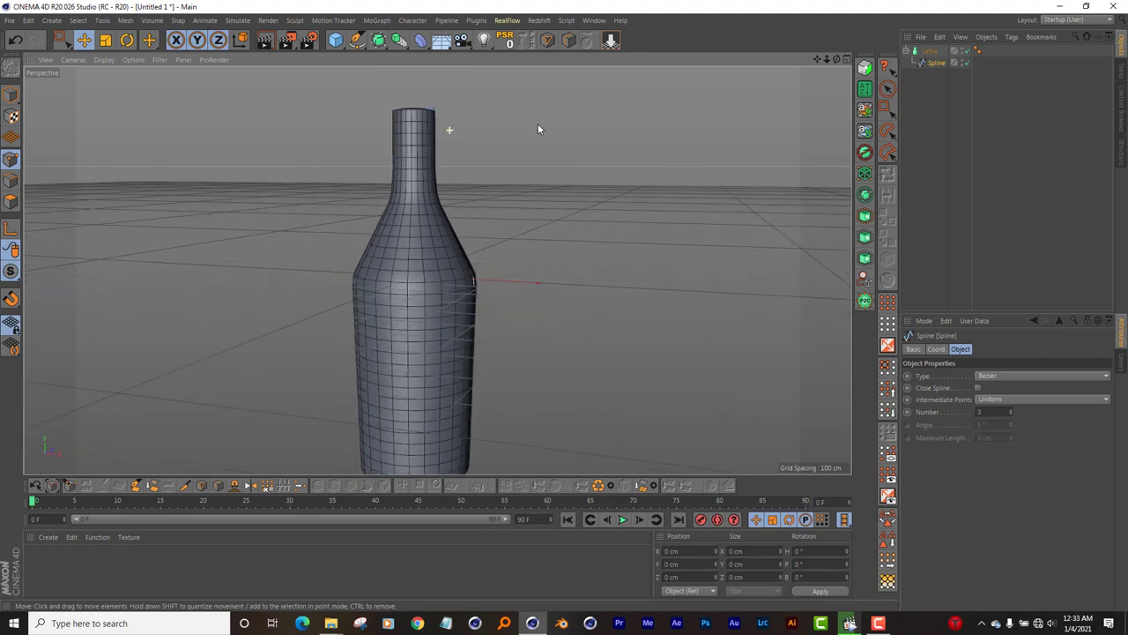
left_click(844, 60)
Step: Zoom the Front view onto the neck and nudge the neck-top spline point slightly inward
scroll(674, 315, "down", 2)
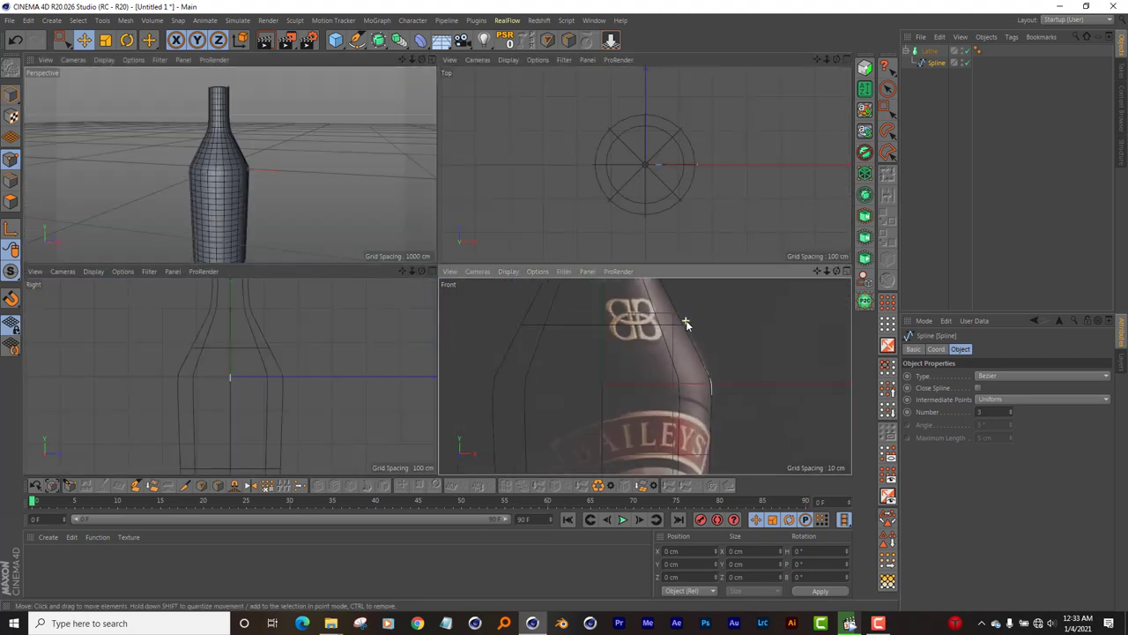
scroll(709, 335, "down", 2)
scroll(644, 375, "up", 3)
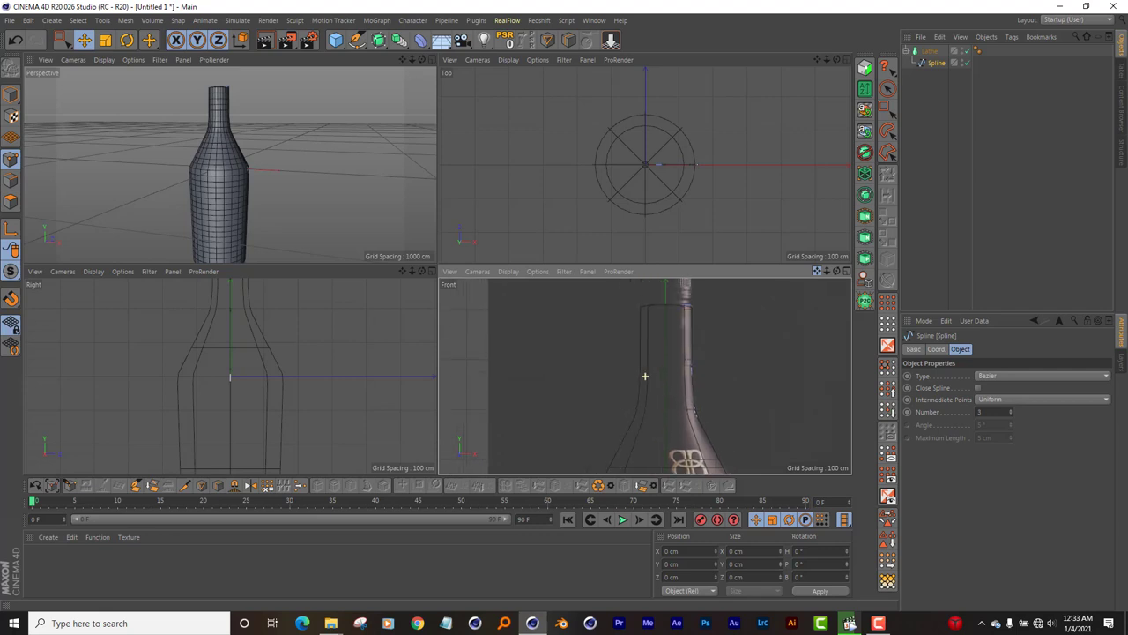
scroll(697, 373, "up", 3)
scroll(696, 383, "up", 3)
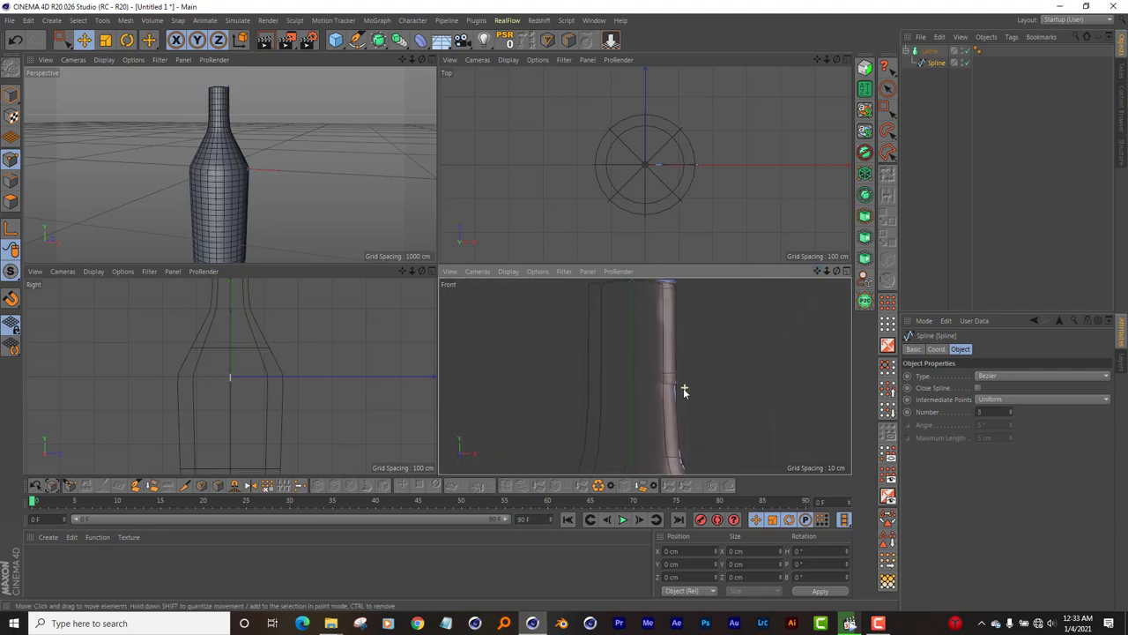
scroll(683, 388, "up", 2)
scroll(663, 390, "up", 3)
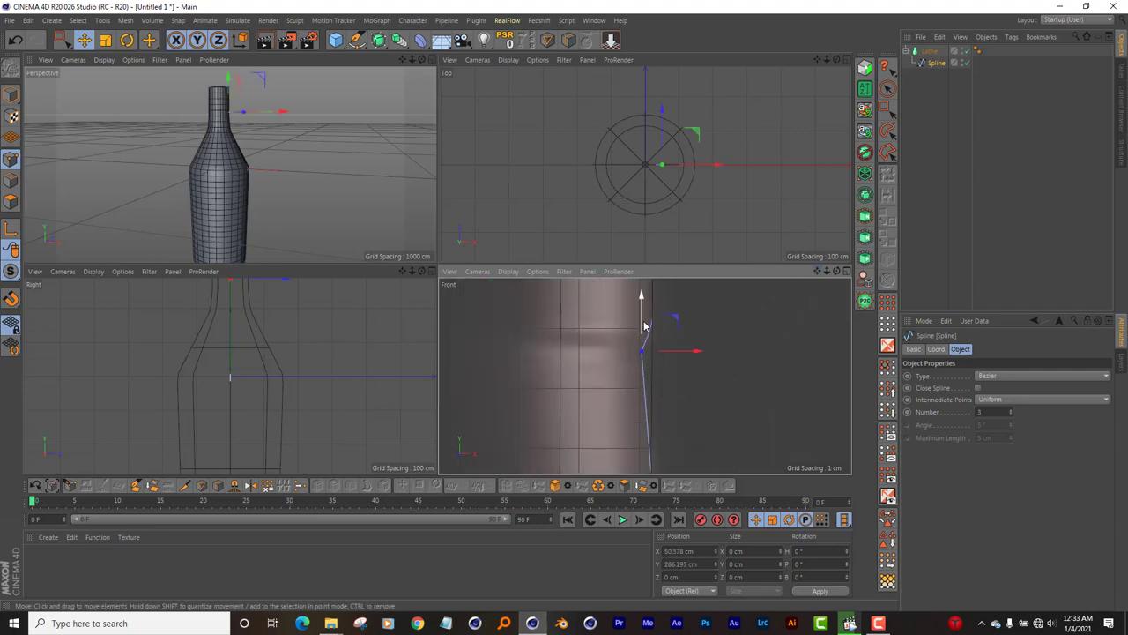
left_click(643, 359)
left_click_drag(685, 360, 678, 362)
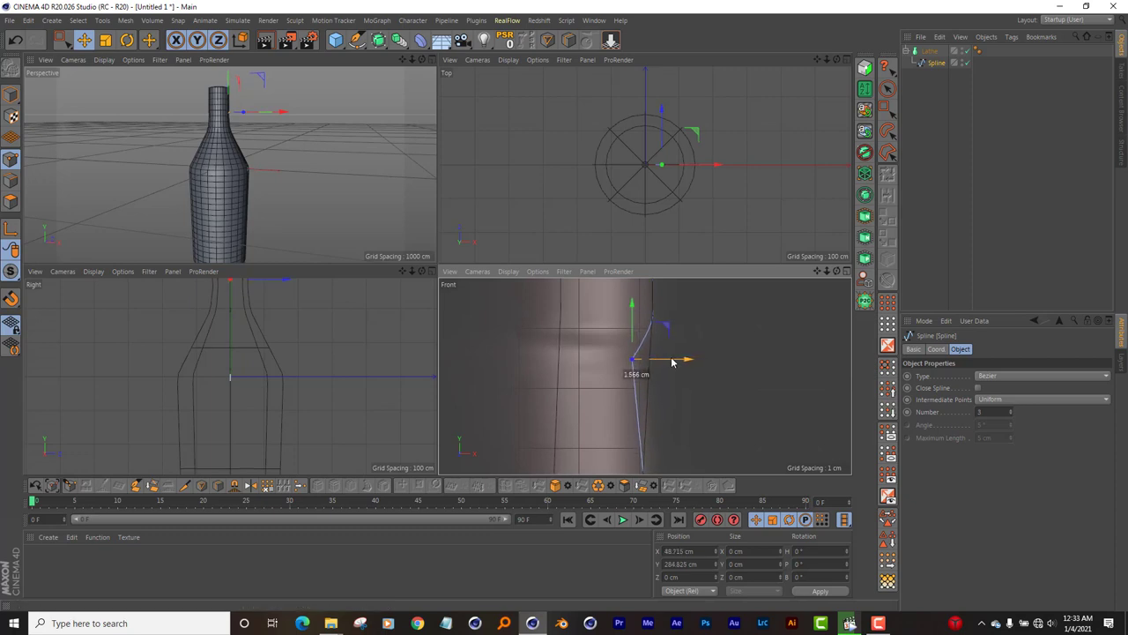
Step: Raise a lower neck point about 4 cm, to X 52.631 cm, Y 286.493 cm
scroll(676, 344, "down", 1)
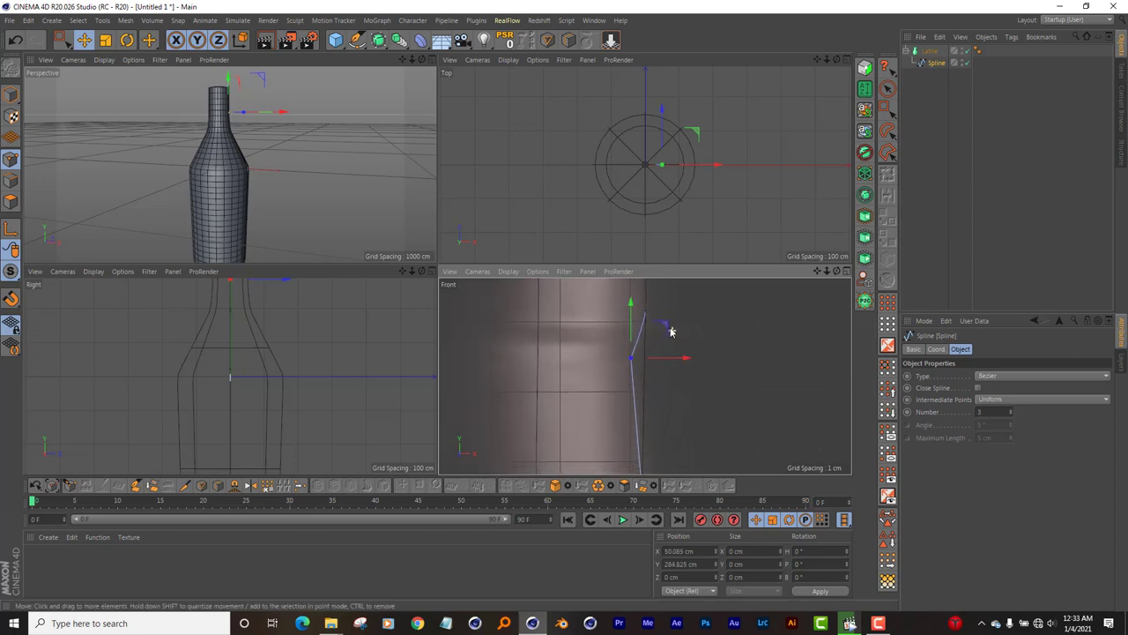
scroll(673, 324, "down", 1)
scroll(210, 84, "up", 1)
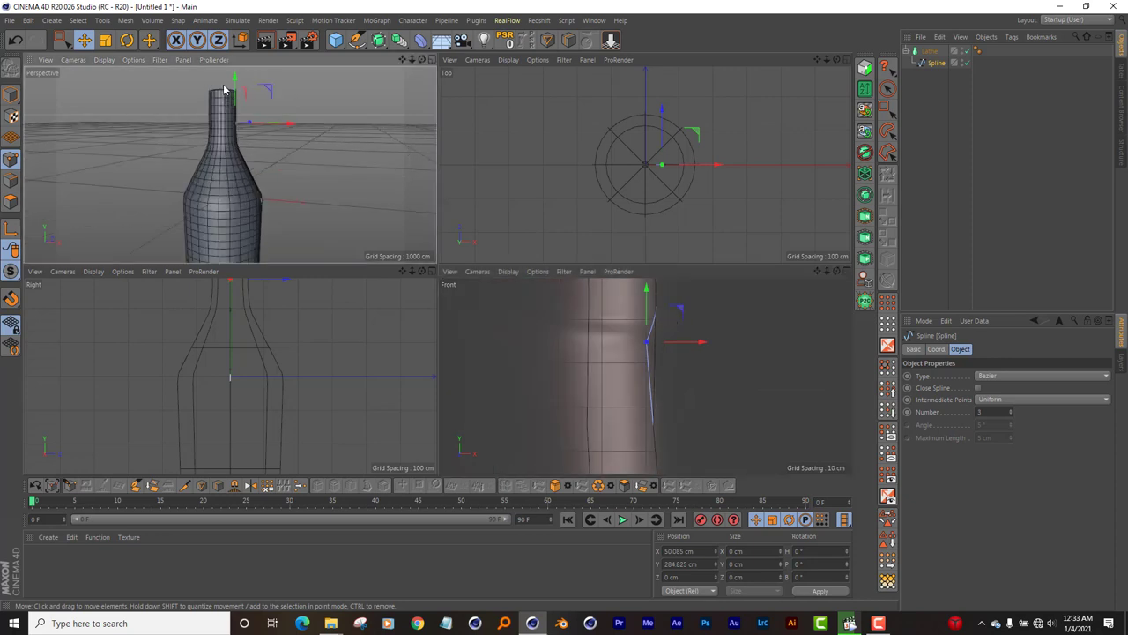
scroll(211, 84, "up", 1)
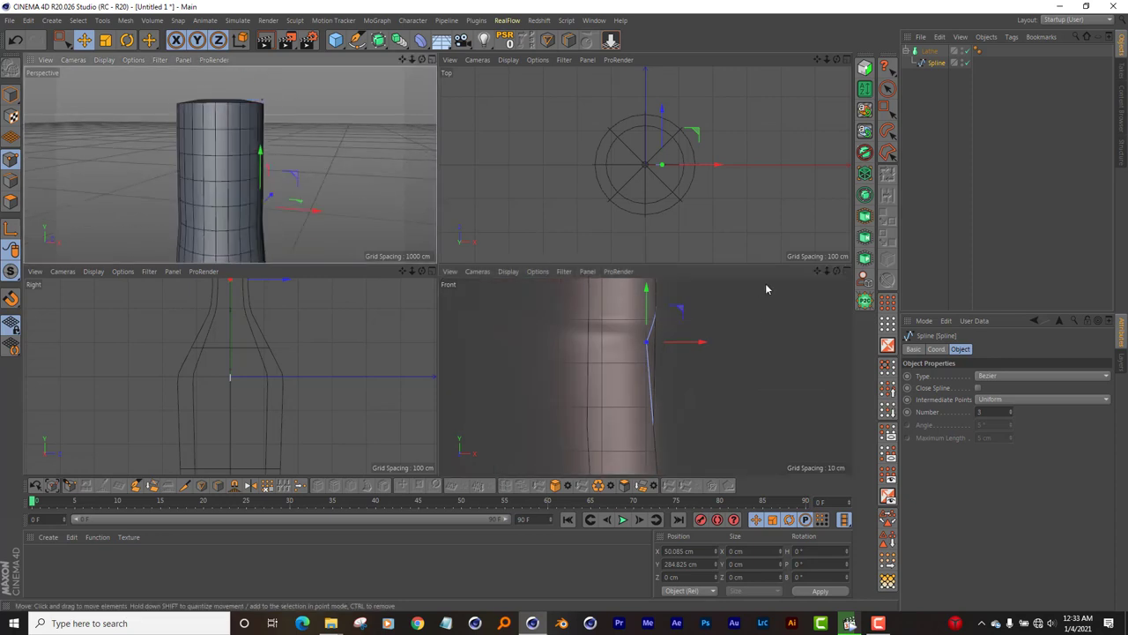
mouse_move(816, 271)
left_mouse_down()
mouse_move(645, 376)
mouse_move(625, 404)
mouse_move(698, 391)
mouse_move(677, 416)
left_mouse_up()
left_click(641, 389)
left_click(629, 416)
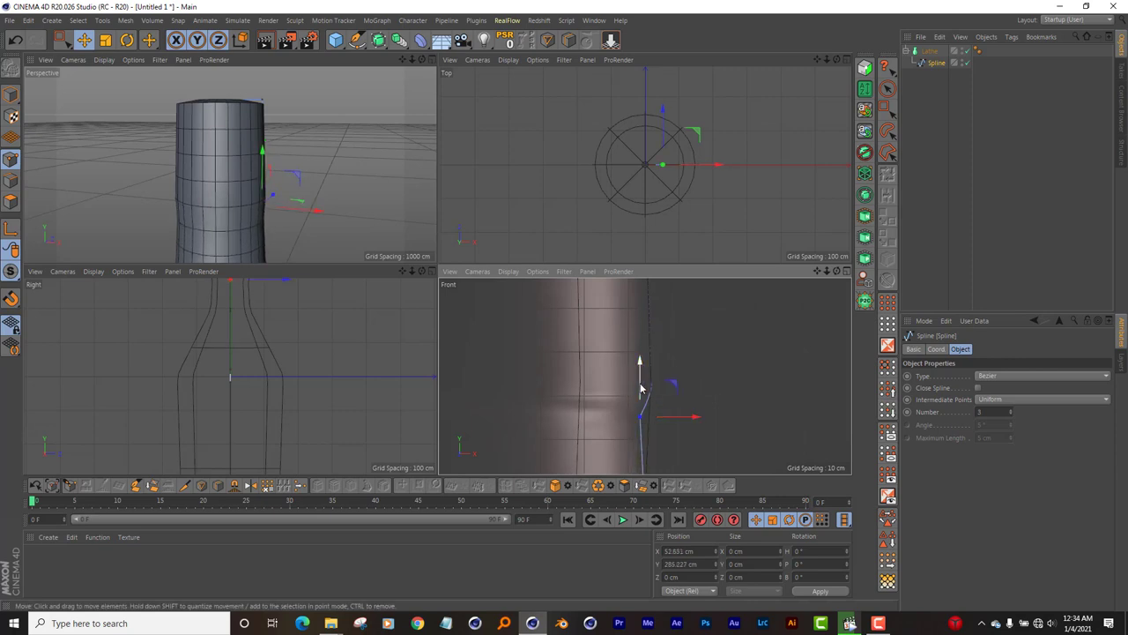
mouse_move(641, 383)
left_mouse_down()
mouse_move(641, 366)
mouse_move(636, 379)
left_mouse_up()
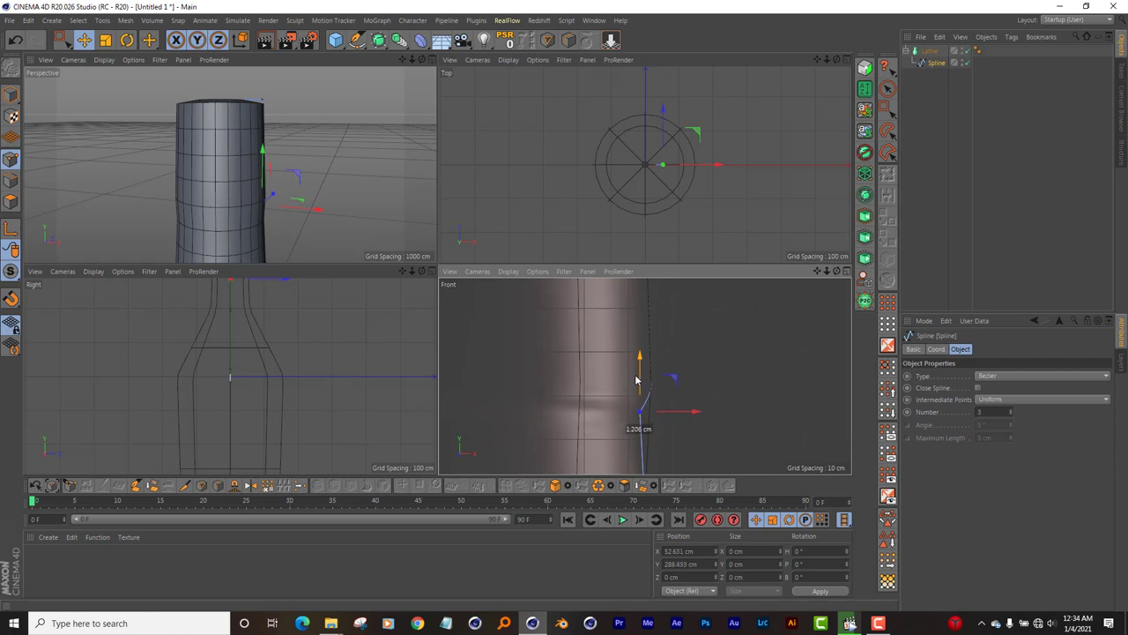
Step: Add a new point on the neck profile near the top with Create Point
right_click(686, 361)
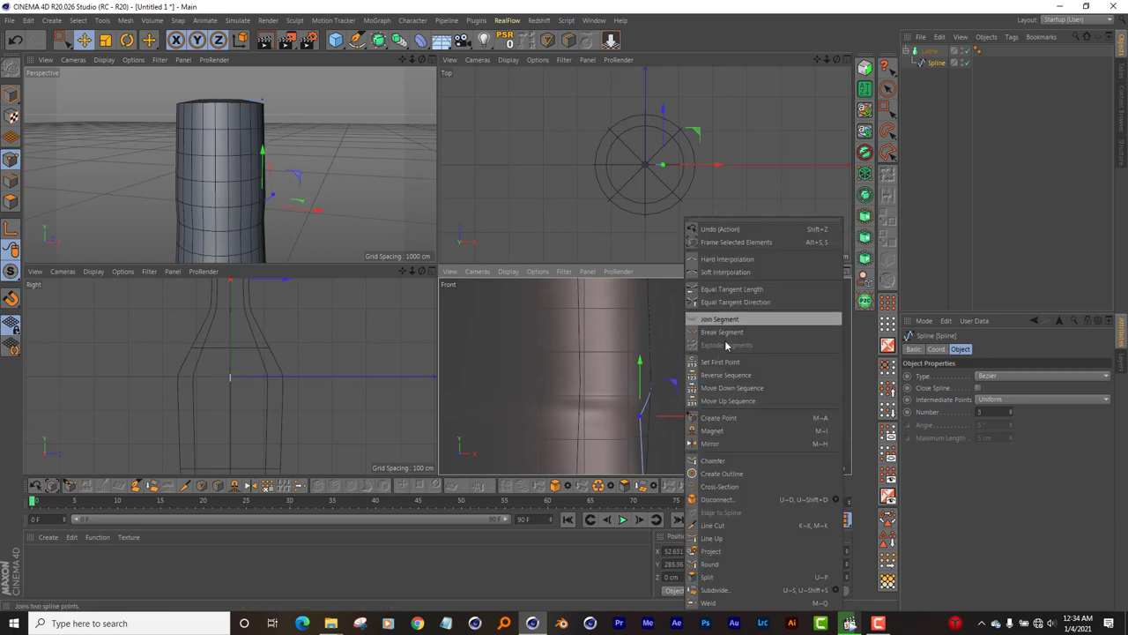
left_click(732, 418)
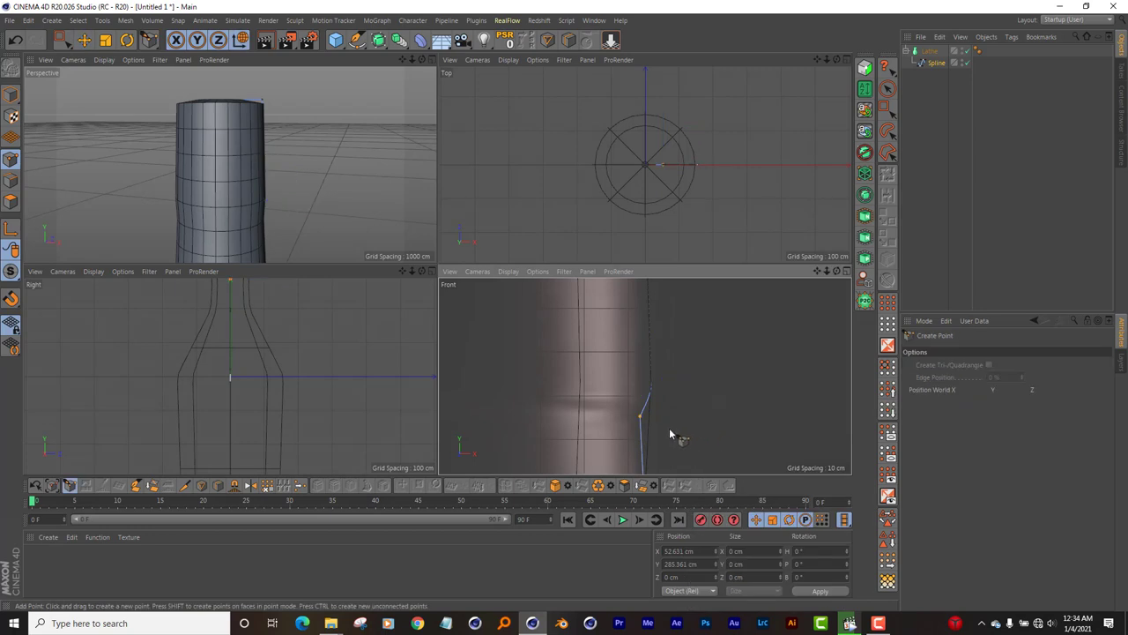
left_click(641, 432)
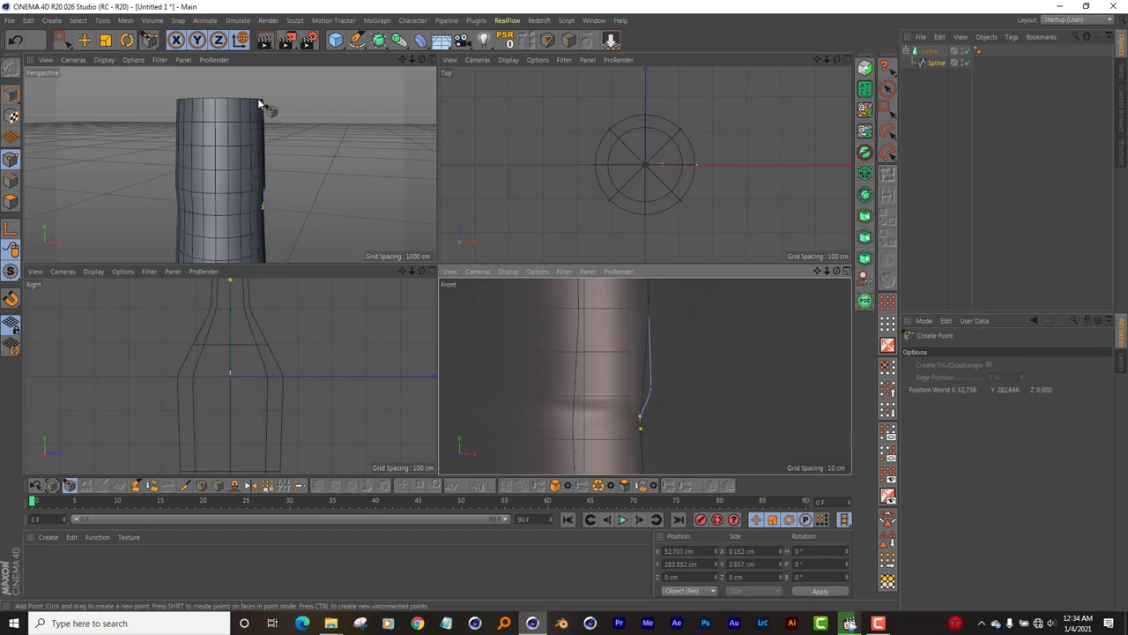
Step: Push the rim points outward, the lower one about 1.2 cm, and raise it slightly
left_click(84, 40)
left_click(647, 416)
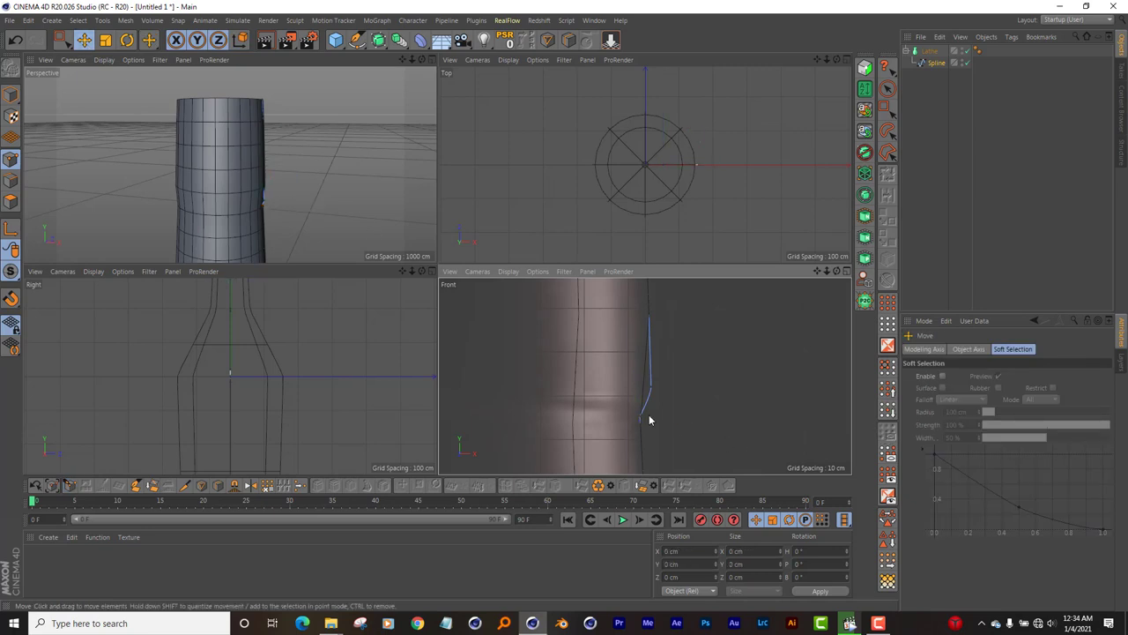
left_click_drag(677, 416, 688, 421)
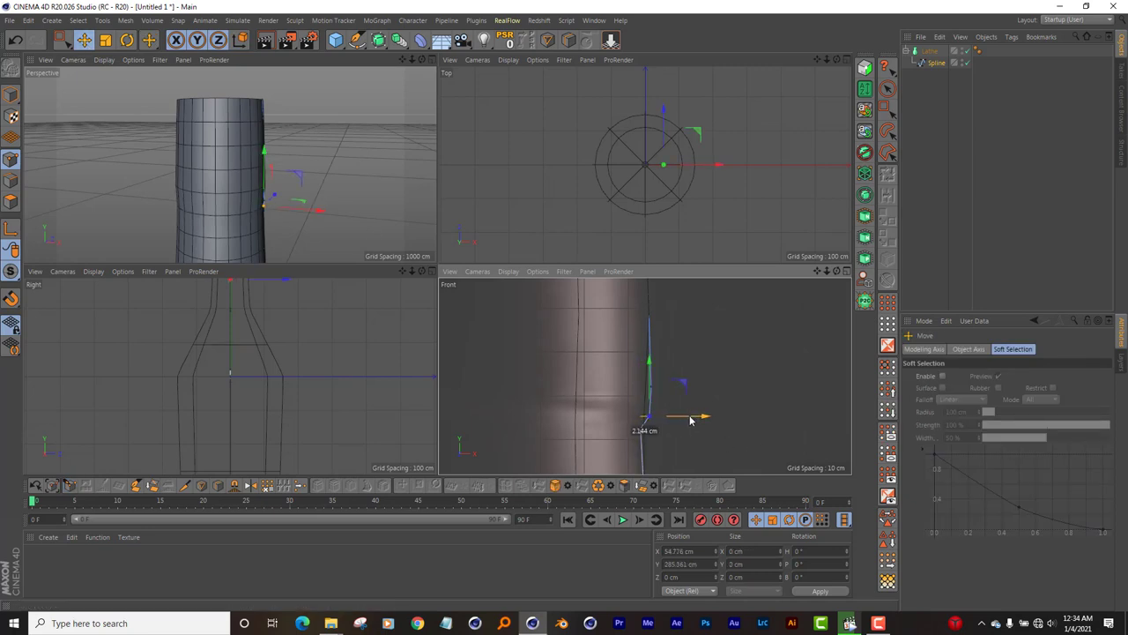
left_click_drag(646, 416, 685, 432)
left_click(642, 428)
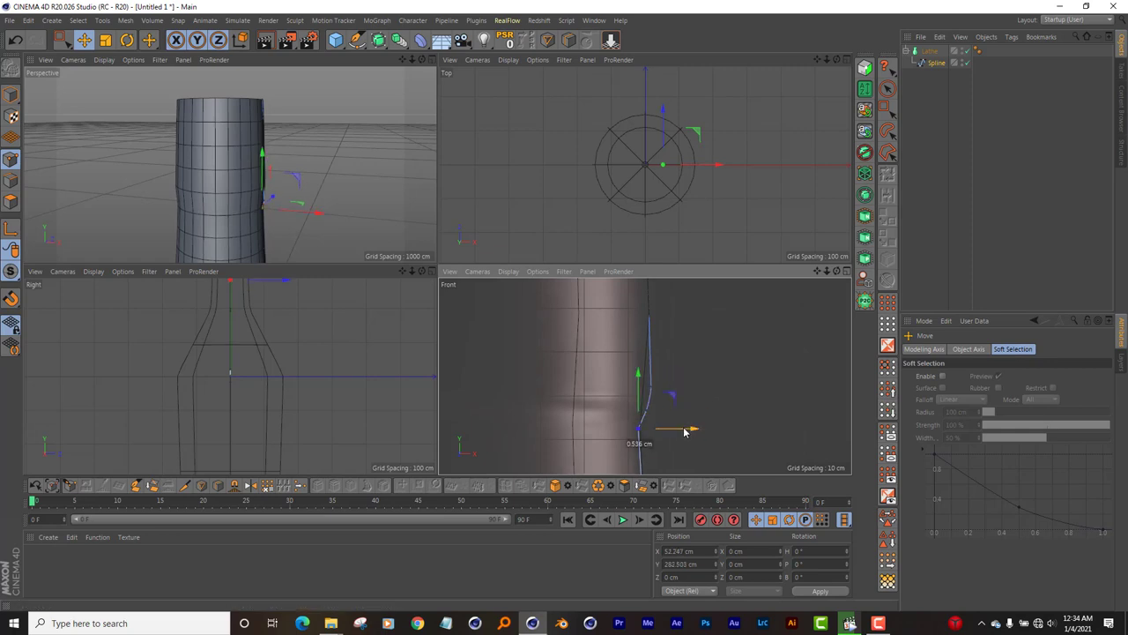
left_click(651, 390)
mouse_move(685, 390)
left_mouse_down()
mouse_move(675, 391)
mouse_move(689, 390)
left_mouse_up()
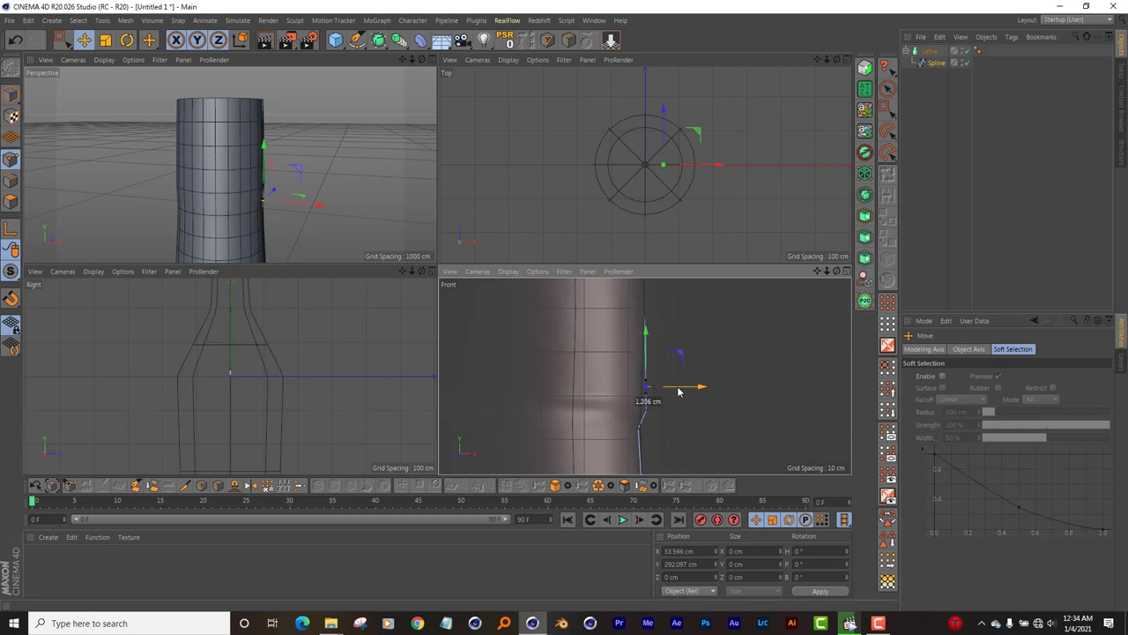
Step: Move a higher neck point outward about 1.4 cm to fit the neck
scroll(635, 402, "down", 2)
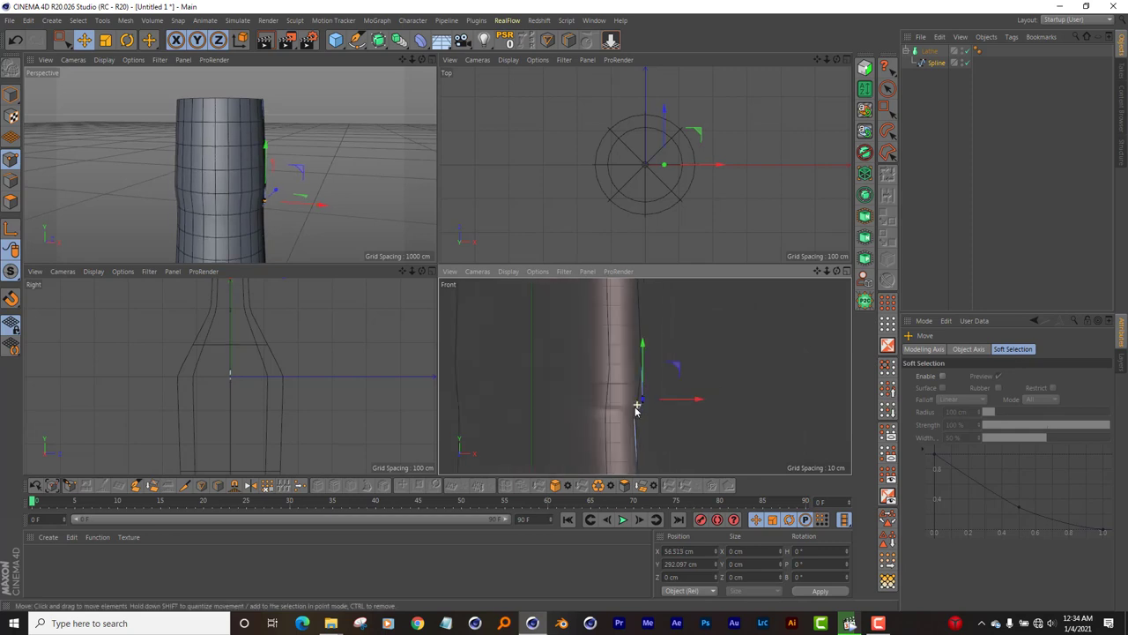
scroll(634, 401, "down", 2)
scroll(635, 402, "down", 2)
scroll(639, 379, "down", 2)
scroll(644, 354, "up", 3)
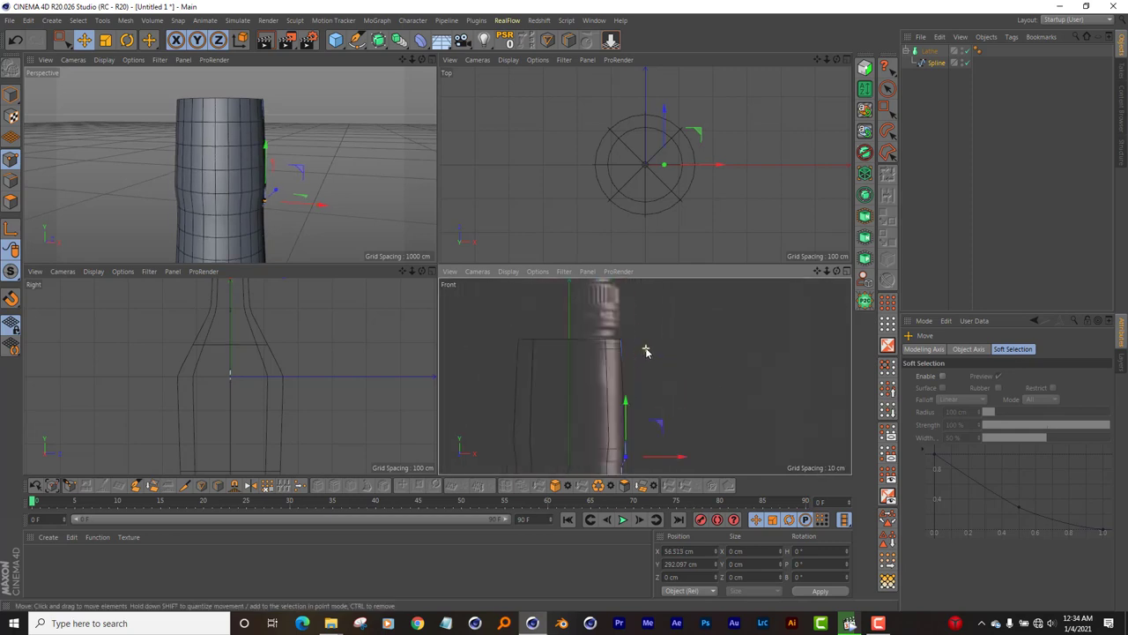
scroll(647, 347, "up", 3)
left_click(604, 342)
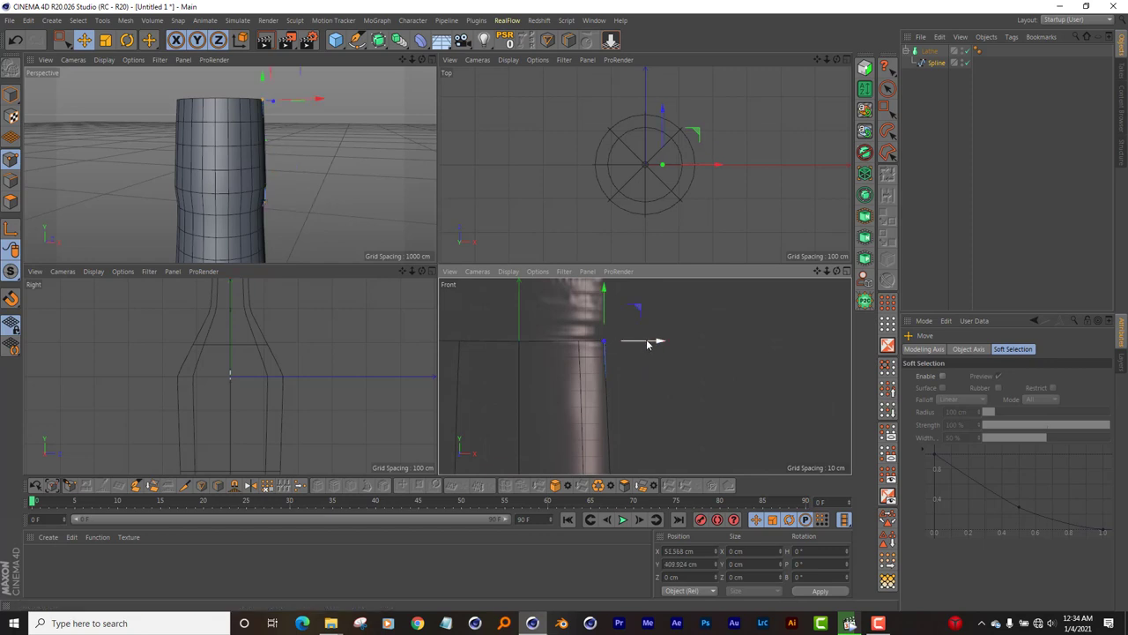
left_click_drag(647, 344, 670, 344)
middle_click_drag(681, 303, 745, 288, "alt")
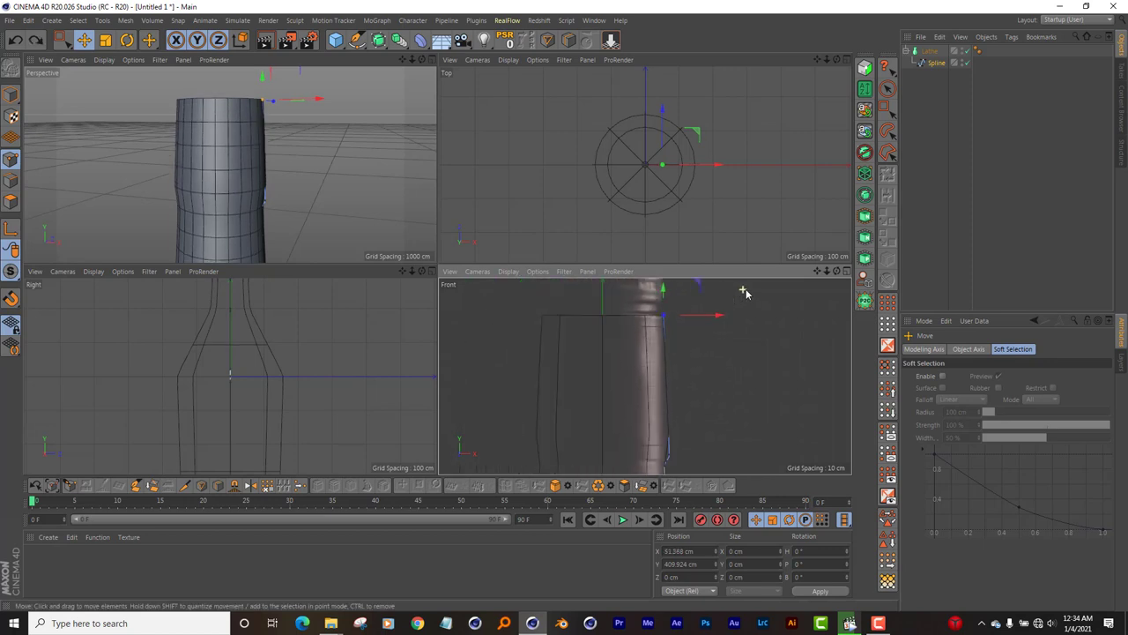
Step: Reposition the rim points, leaving a neck point at X 51.935 cm, Y 290.495 cm
left_click(673, 457)
middle_click_drag(672, 466, 662, 448, "alt")
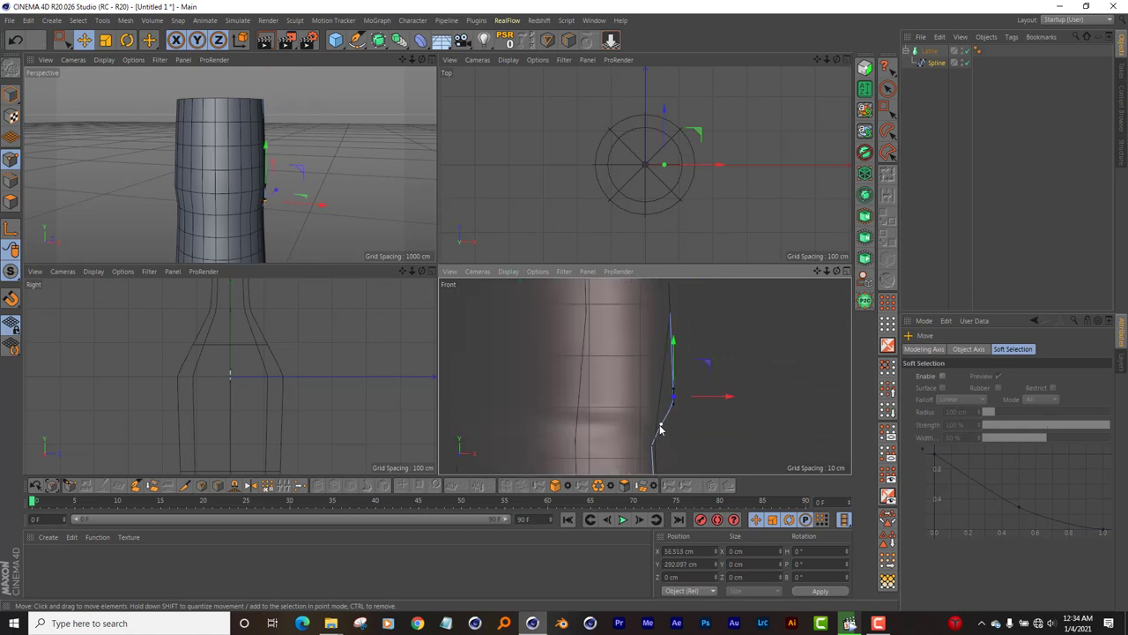
left_click(660, 429)
left_click_drag(684, 425, 678, 426)
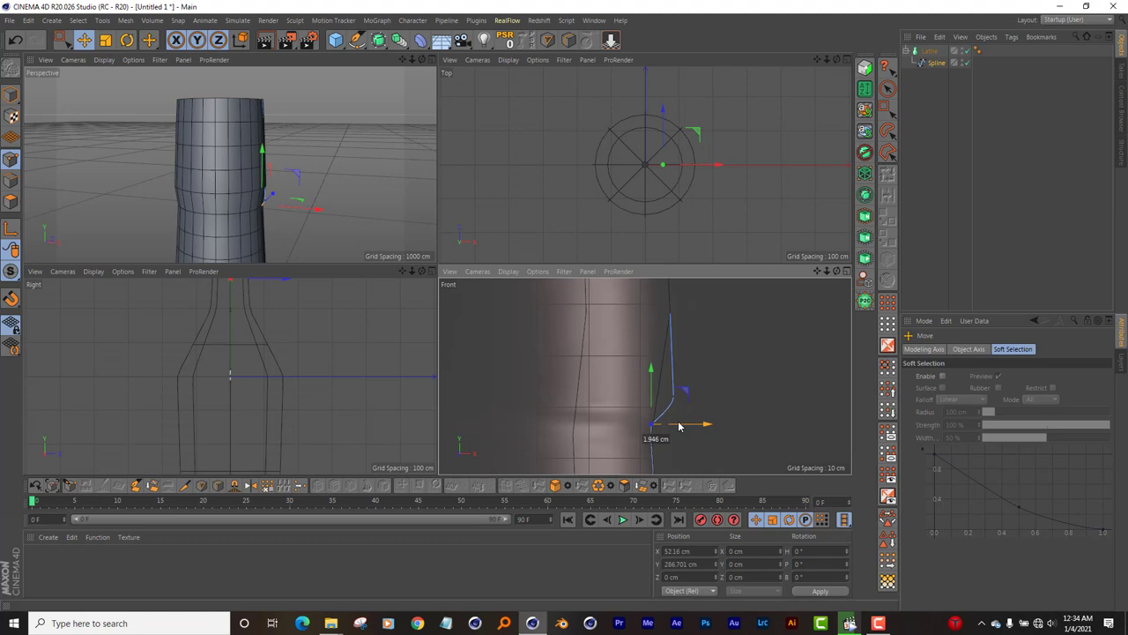
left_click(672, 397)
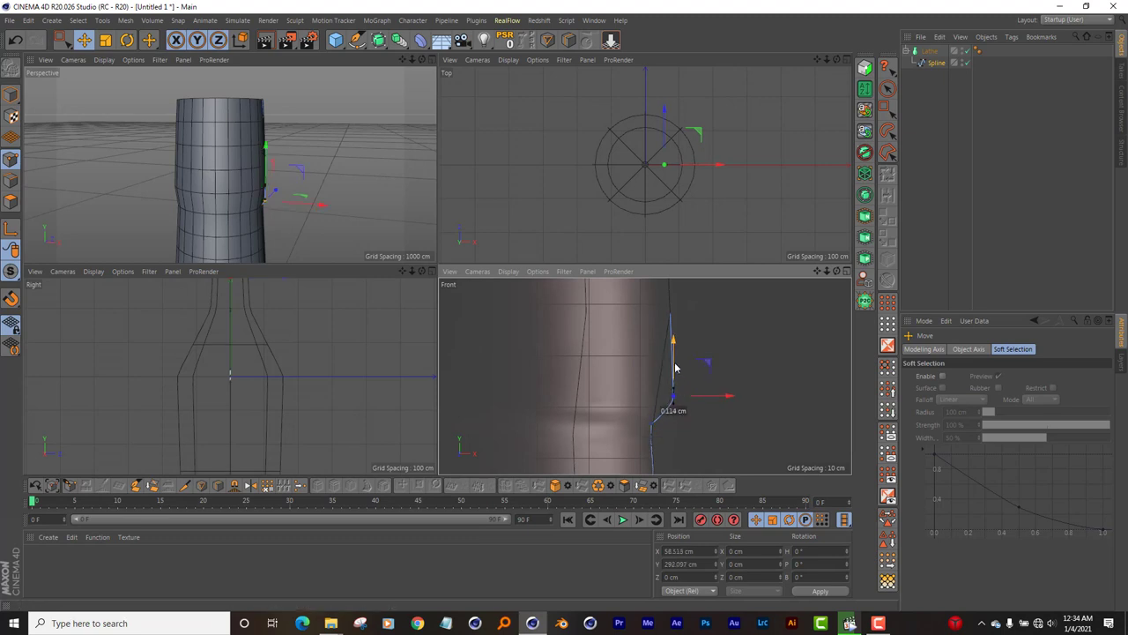
mouse_move(675, 375)
left_mouse_down()
mouse_move(699, 405)
mouse_move(679, 406)
left_mouse_up()
middle_click_drag(655, 382, 465, 332, "alt")
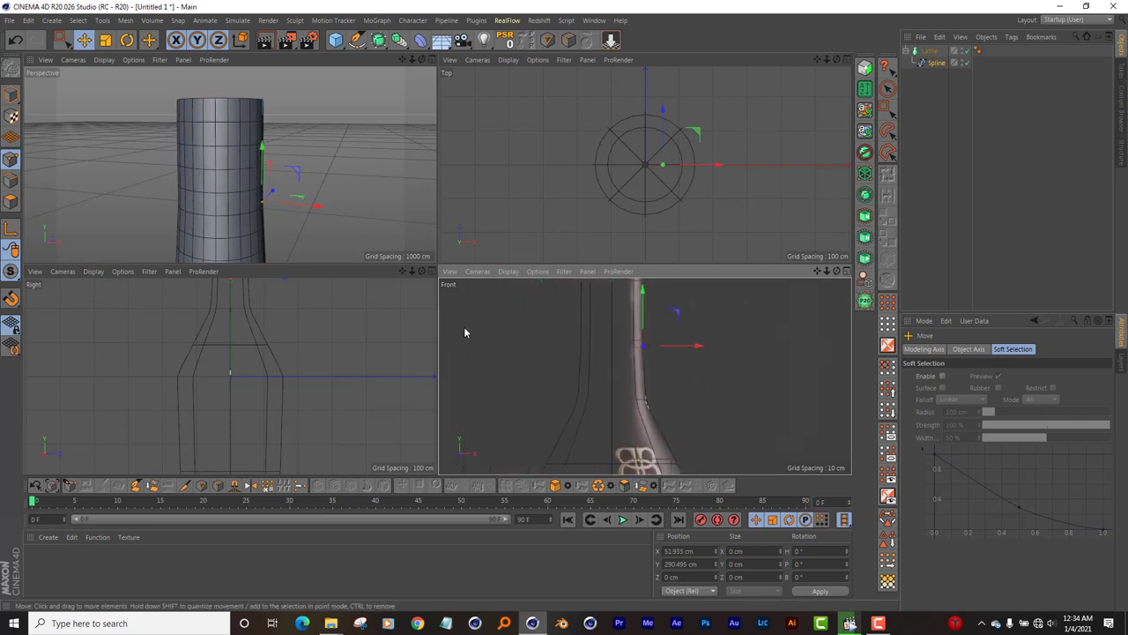
scroll(342, 152, "down", 3)
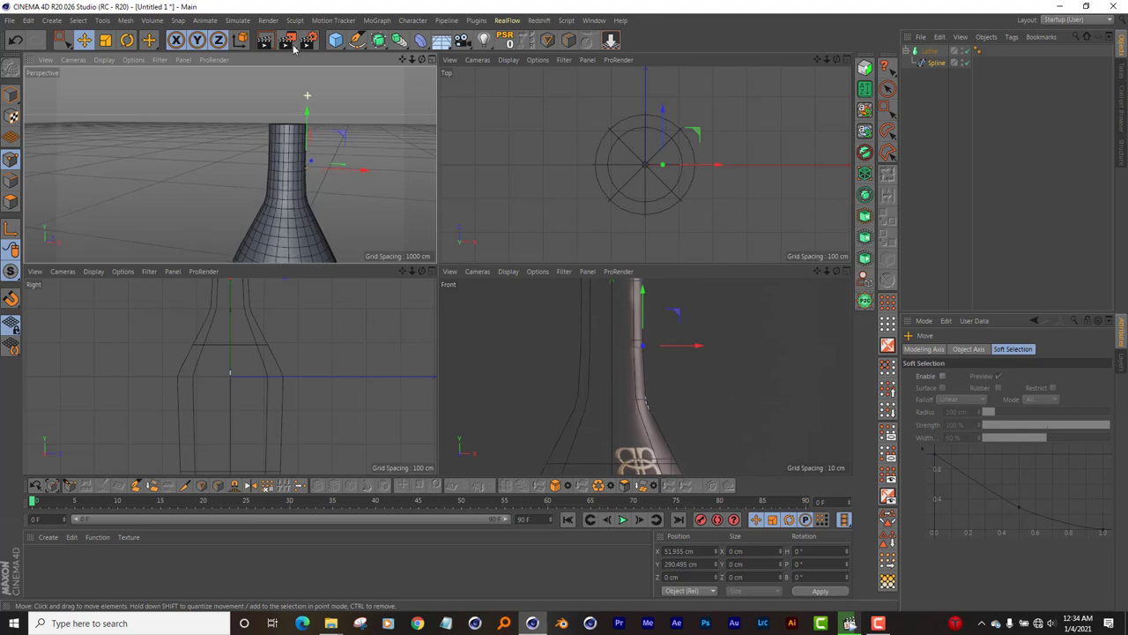
scroll(299, 161, "down", 2)
scroll(331, 233, "up", 4)
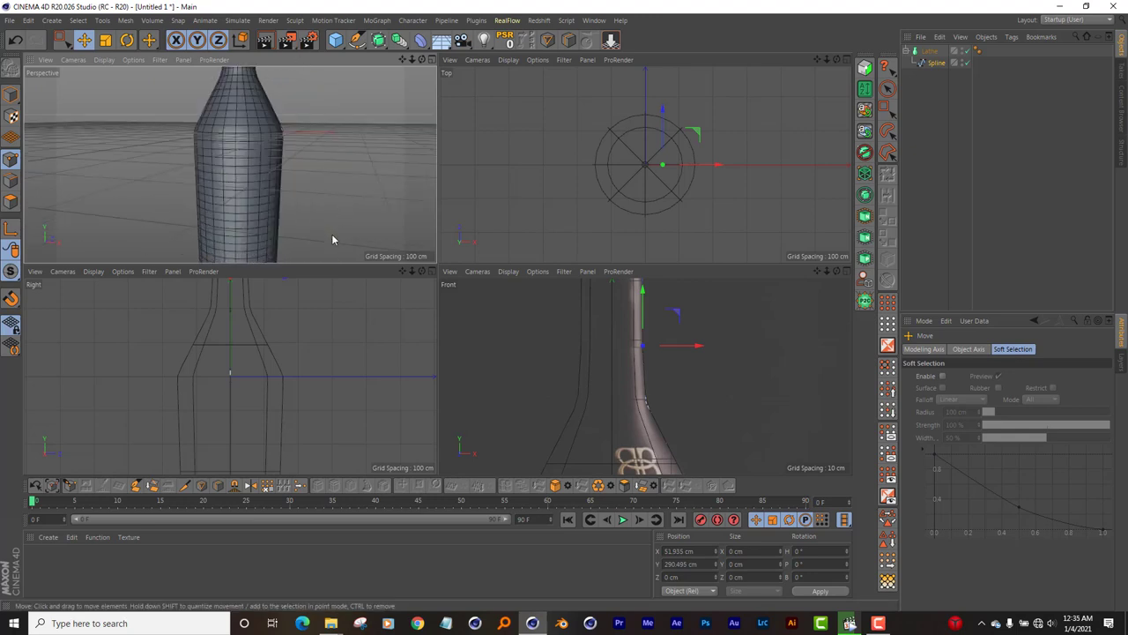
right_click(925, 53)
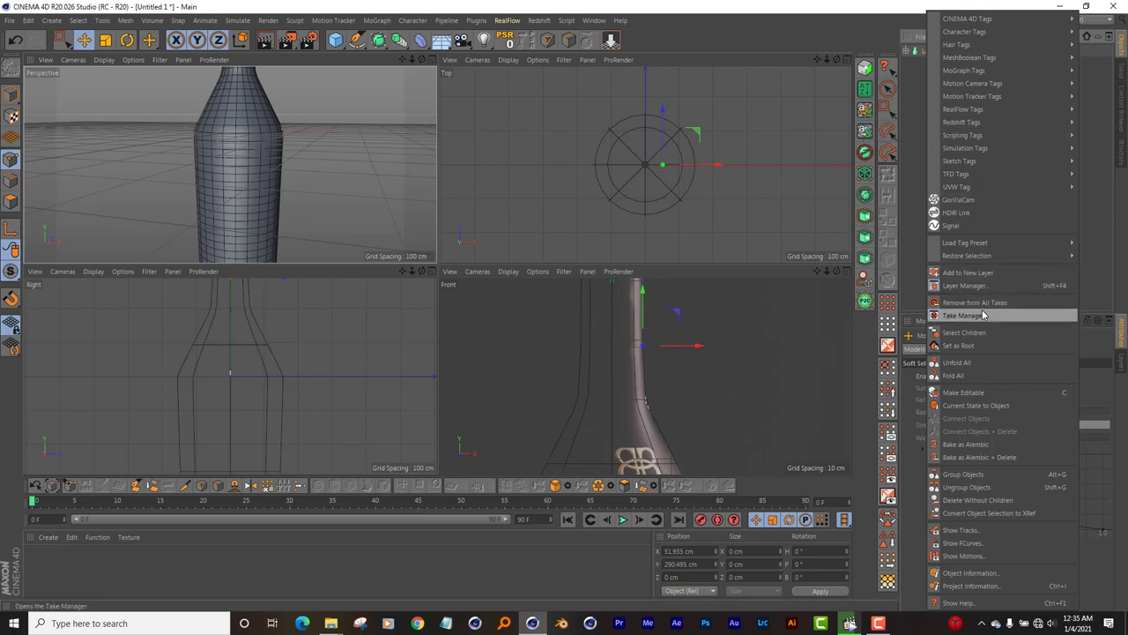
left_click(984, 401)
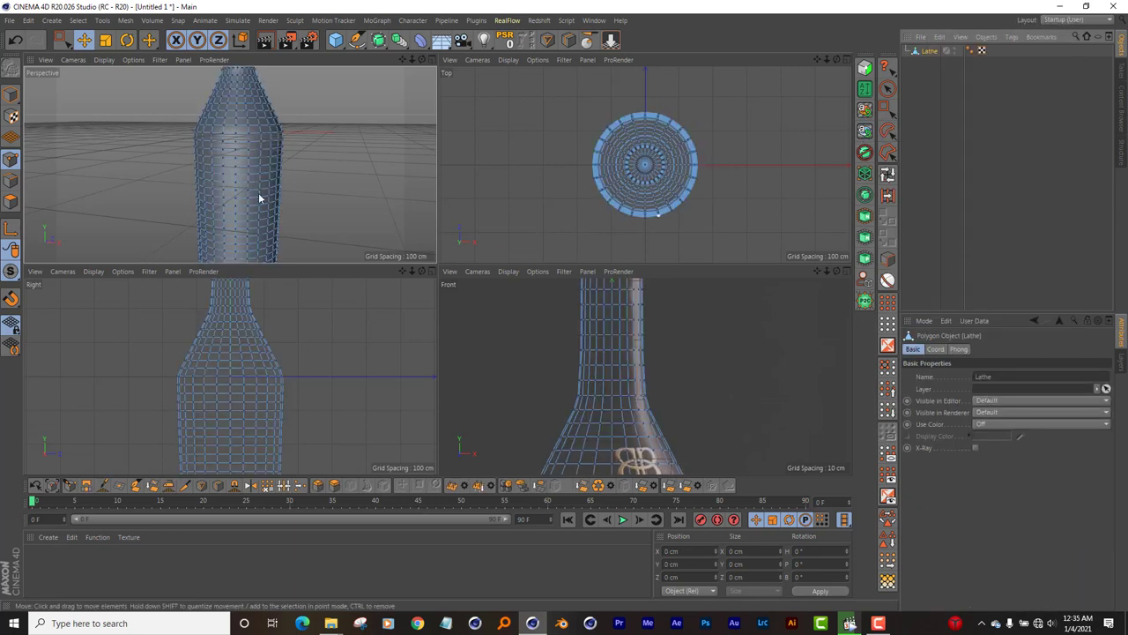
left_click(15, 202)
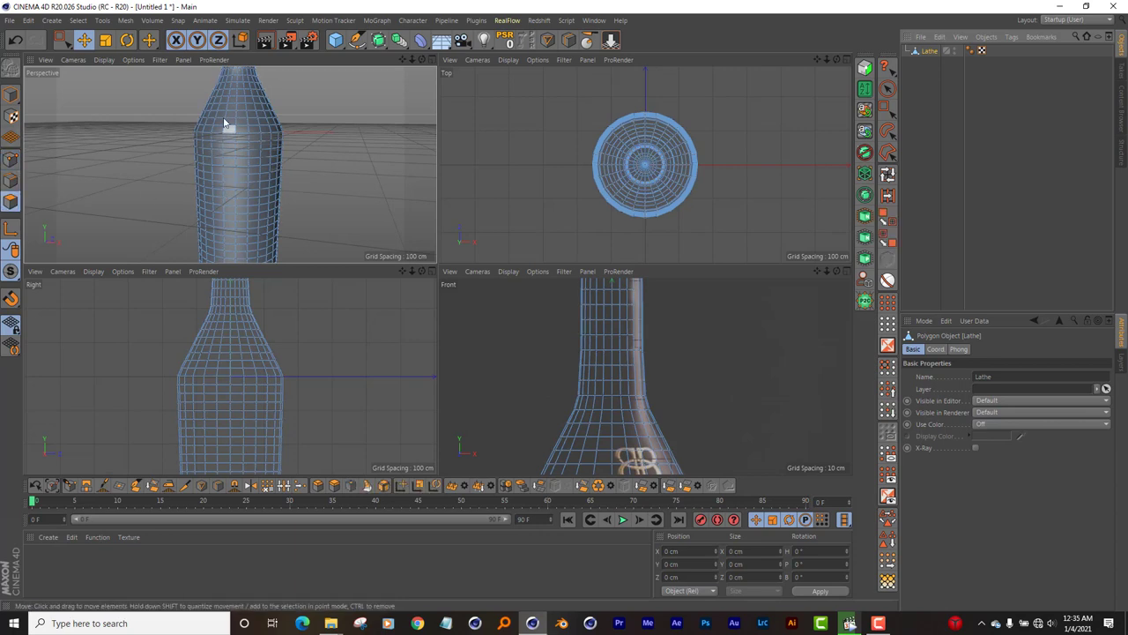
scroll(227, 123, "down", 5)
scroll(230, 103, "up", 3)
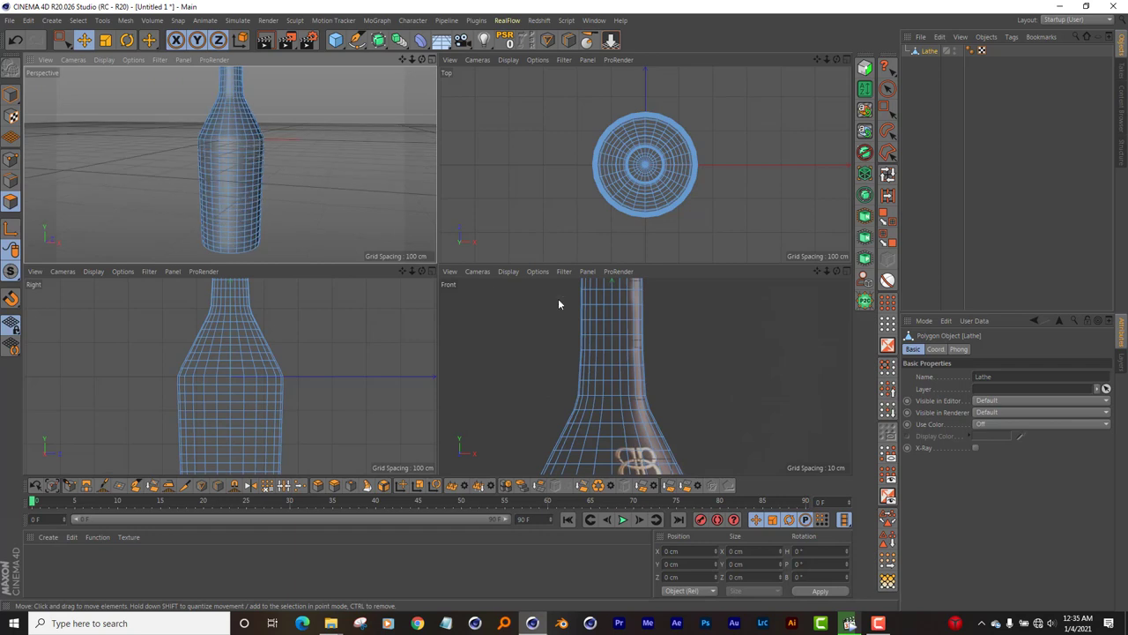
scroll(654, 361, "down", 4)
scroll(643, 339, "up", 3)
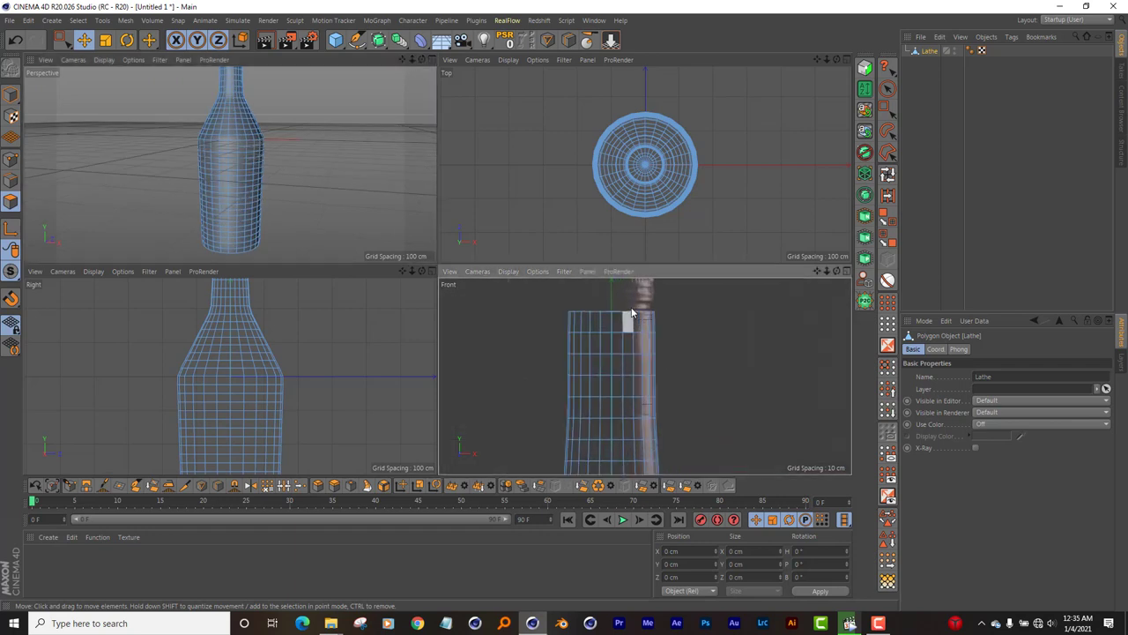
scroll(632, 310, "up", 3)
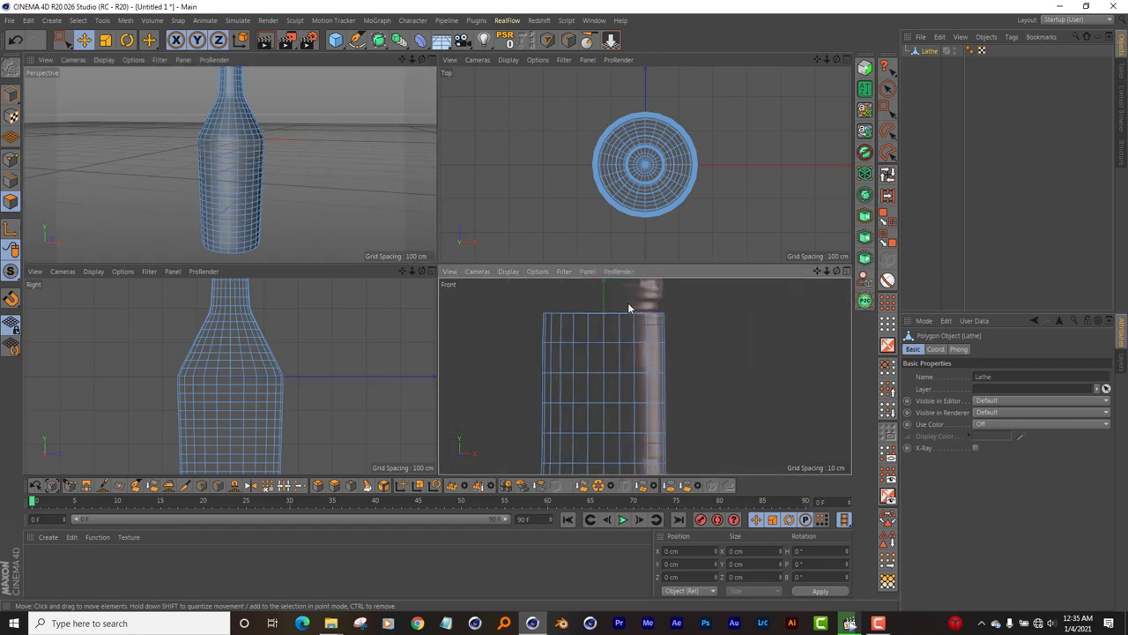
scroll(627, 303, "down", 1)
scroll(630, 309, "down", 3)
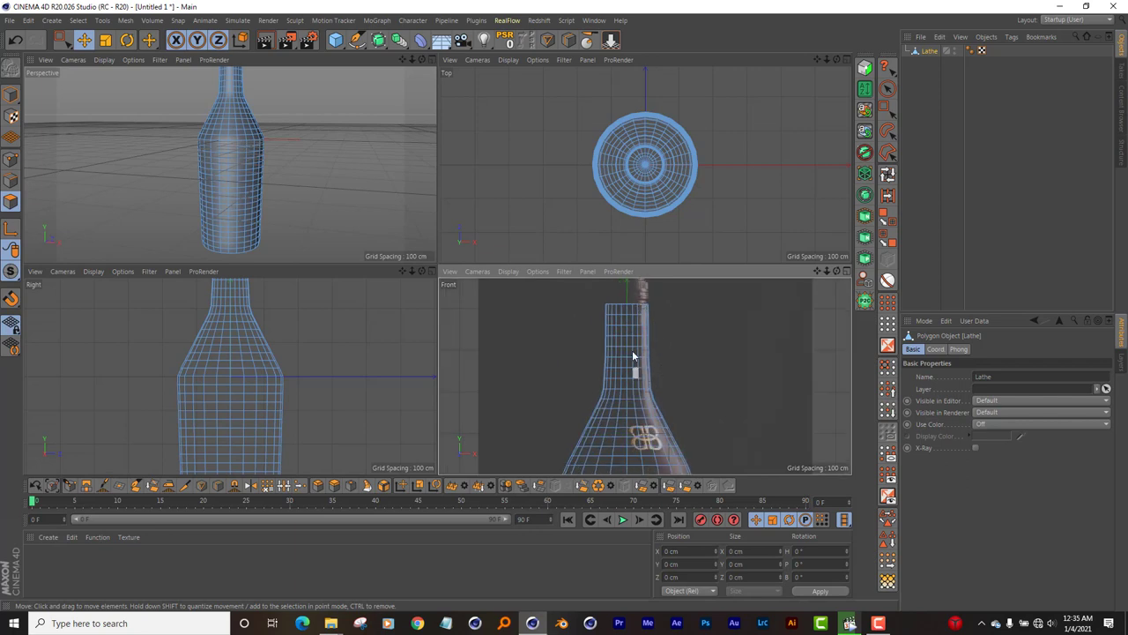
scroll(632, 355, "up", 3)
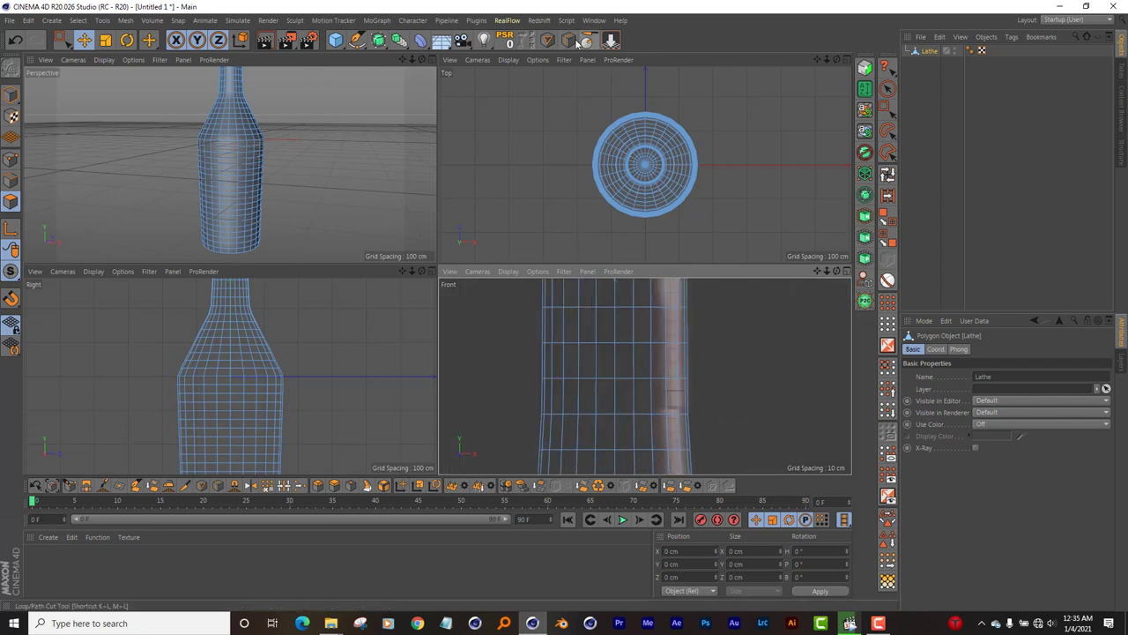
Step: Cut a new edge ring near the neck top and scale it slightly inward
left_click(609, 41)
left_click(680, 399)
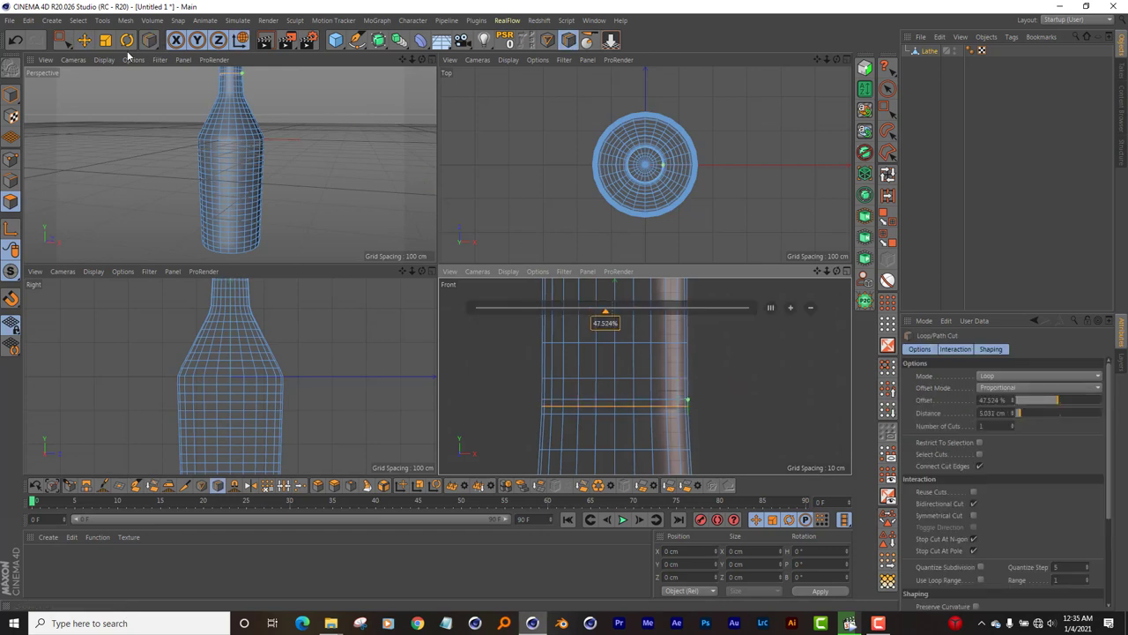
left_click(105, 39)
scroll(647, 386, "up", 2)
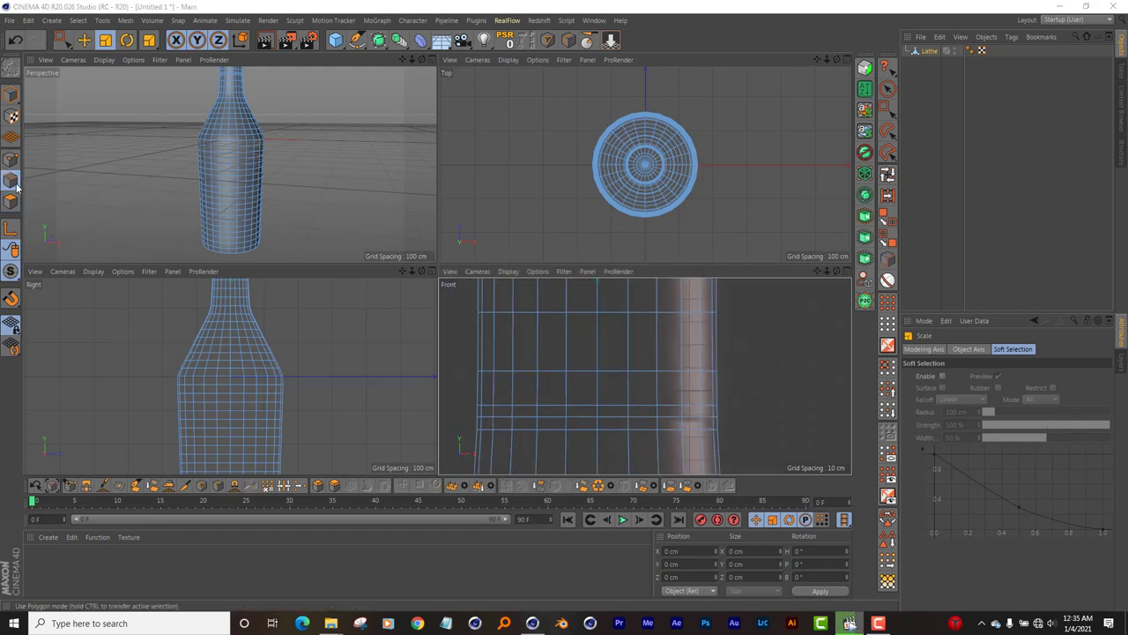
left_click(684, 418)
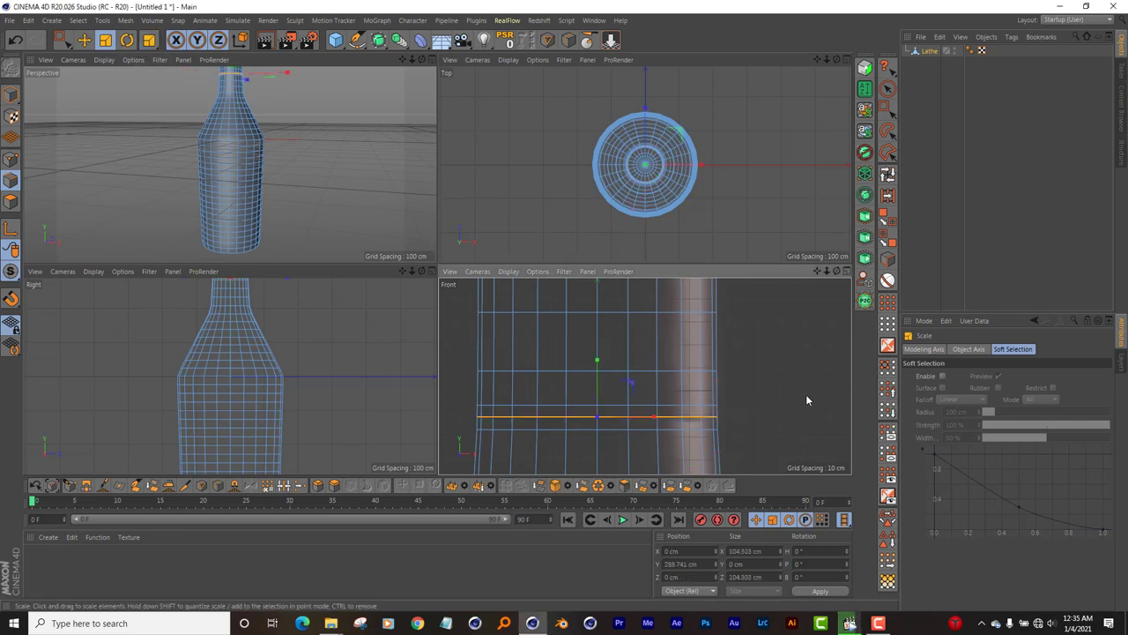
left_click_drag(805, 394, 797, 401)
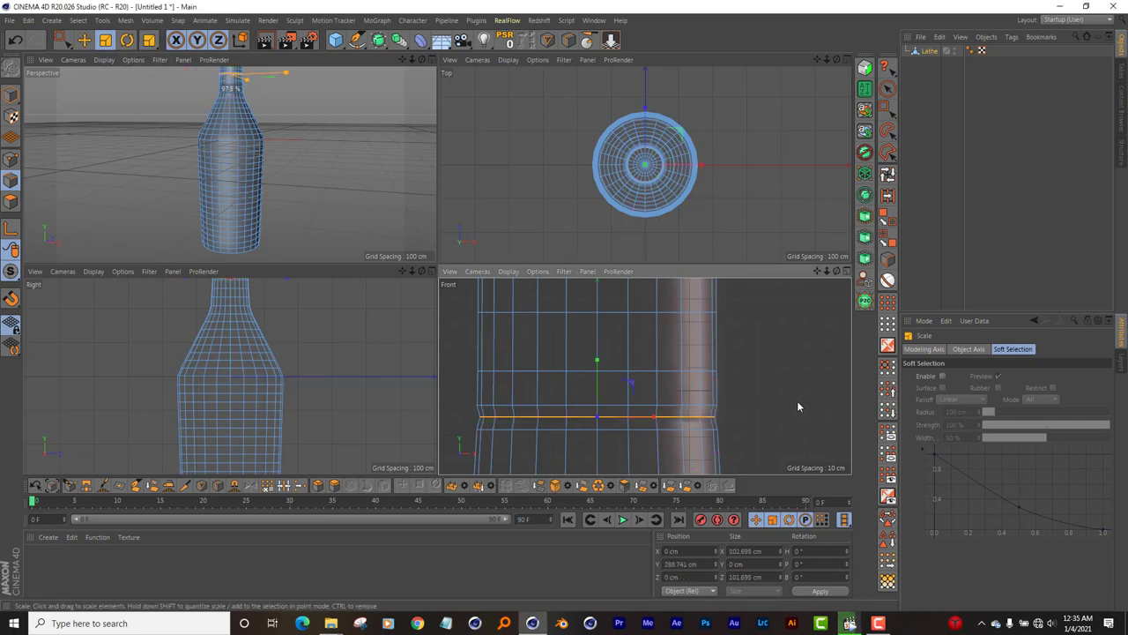
Step: Select the neck edge ring just above the lower one
left_click(716, 429)
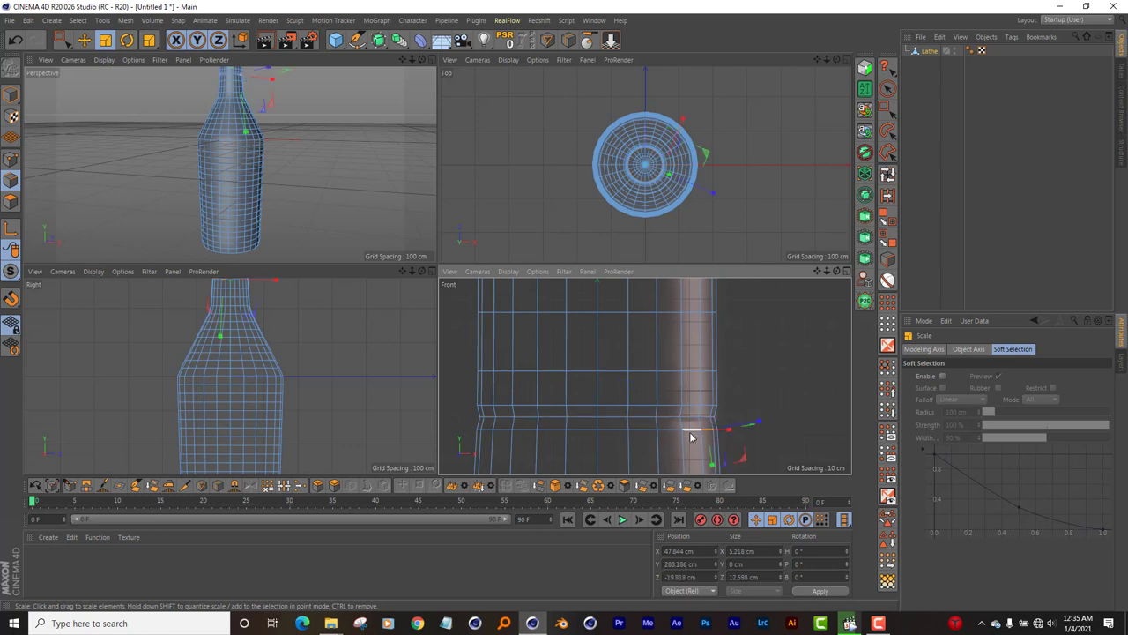
double_click(696, 430)
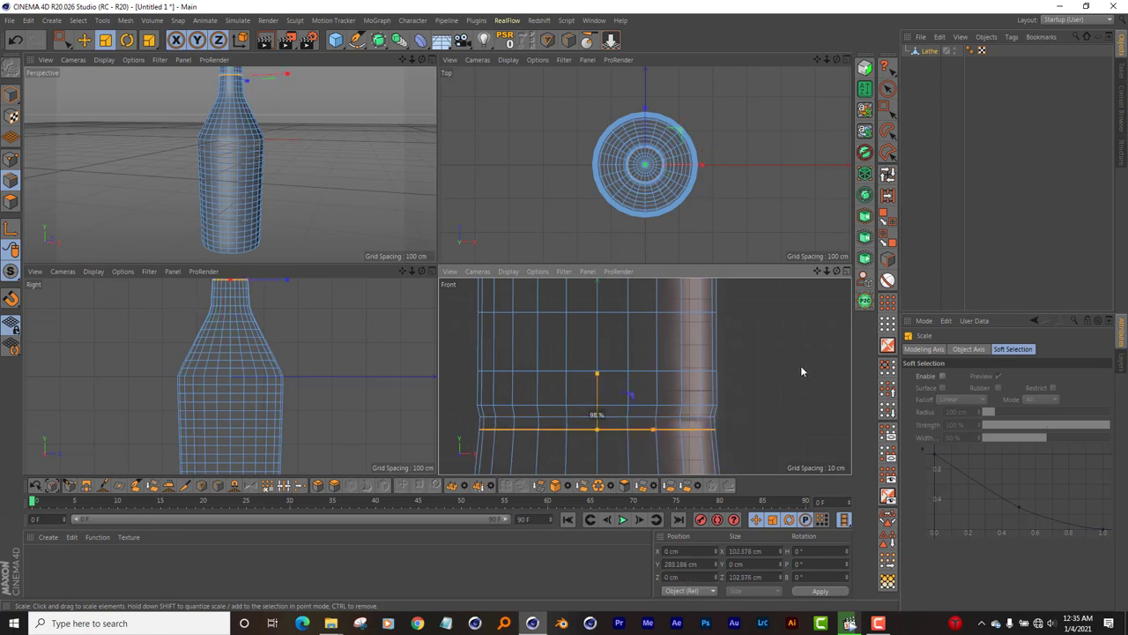
double_click(696, 405)
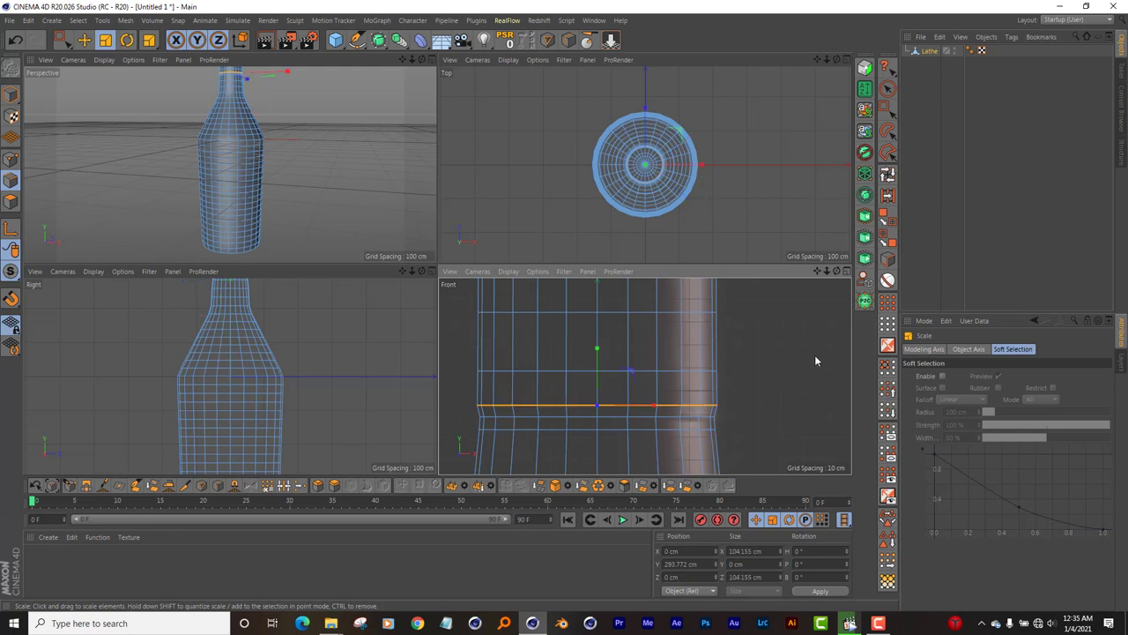
scroll(758, 374, "down", 3)
scroll(734, 383, "down", 2)
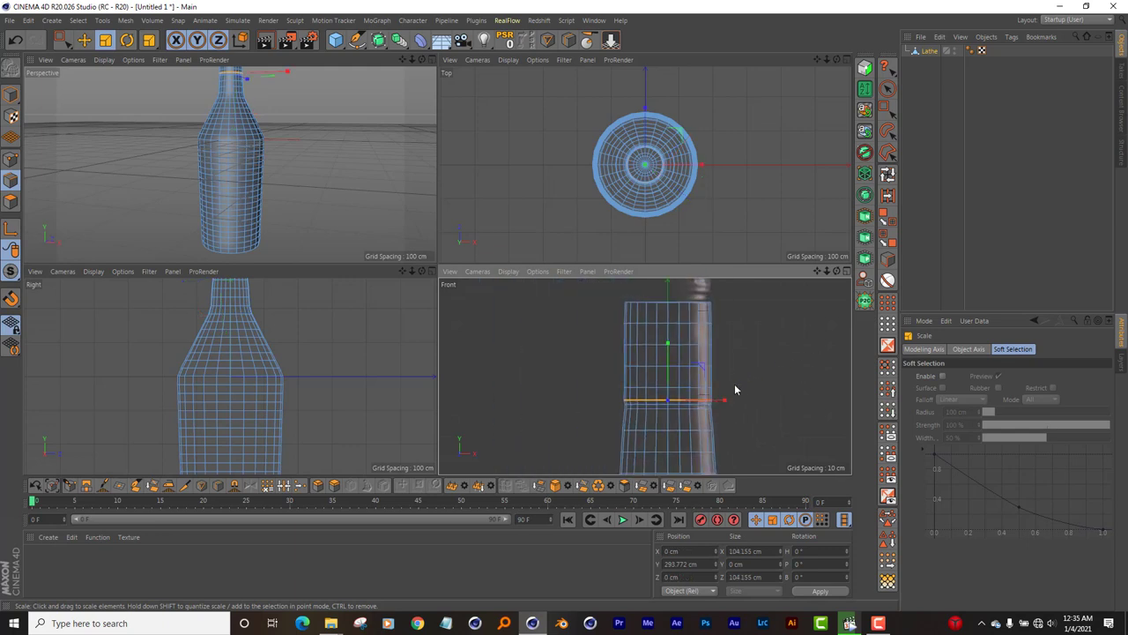
left_click(60, 40)
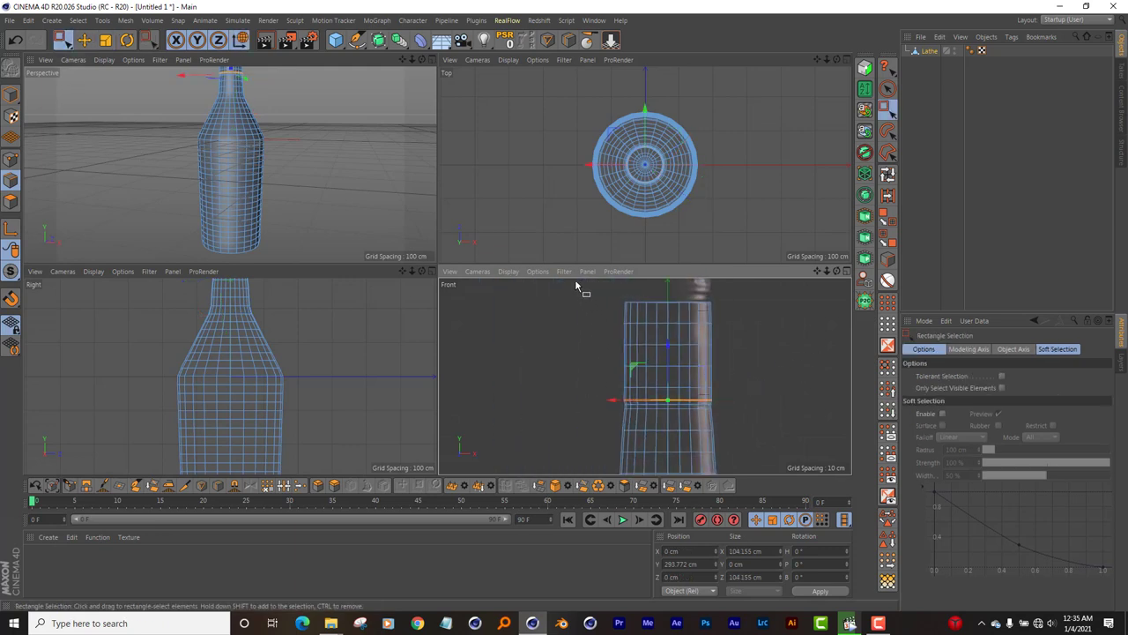
Step: Scale the neck-top polygons narrower, to about 103.5 cm wide, keeping their height fixed
left_click_drag(576, 282, 763, 391)
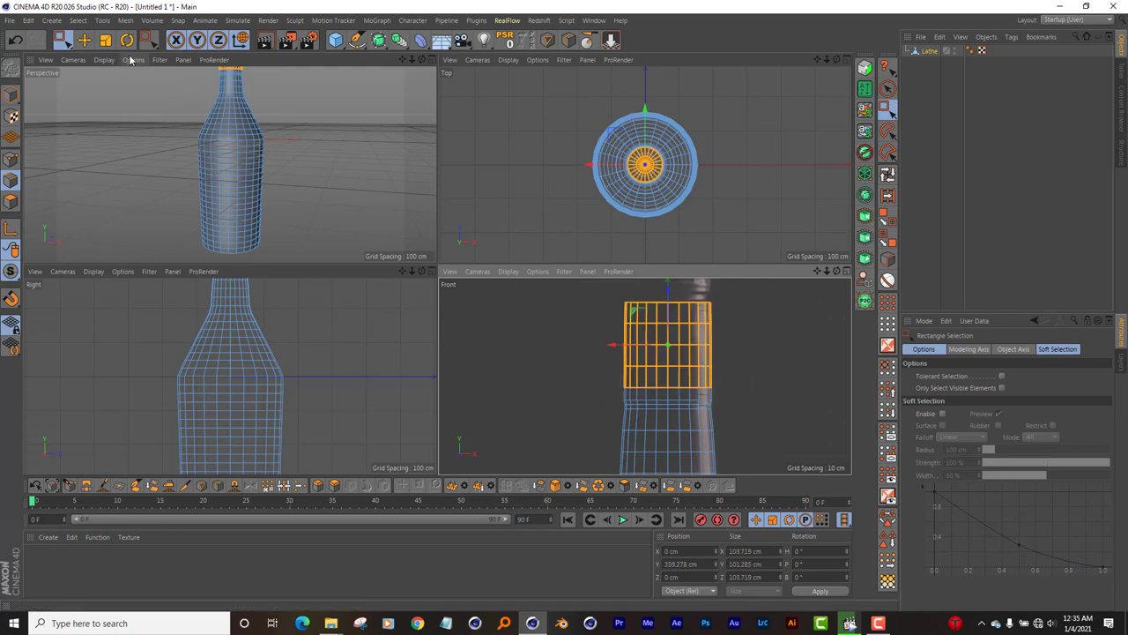
left_click(87, 42)
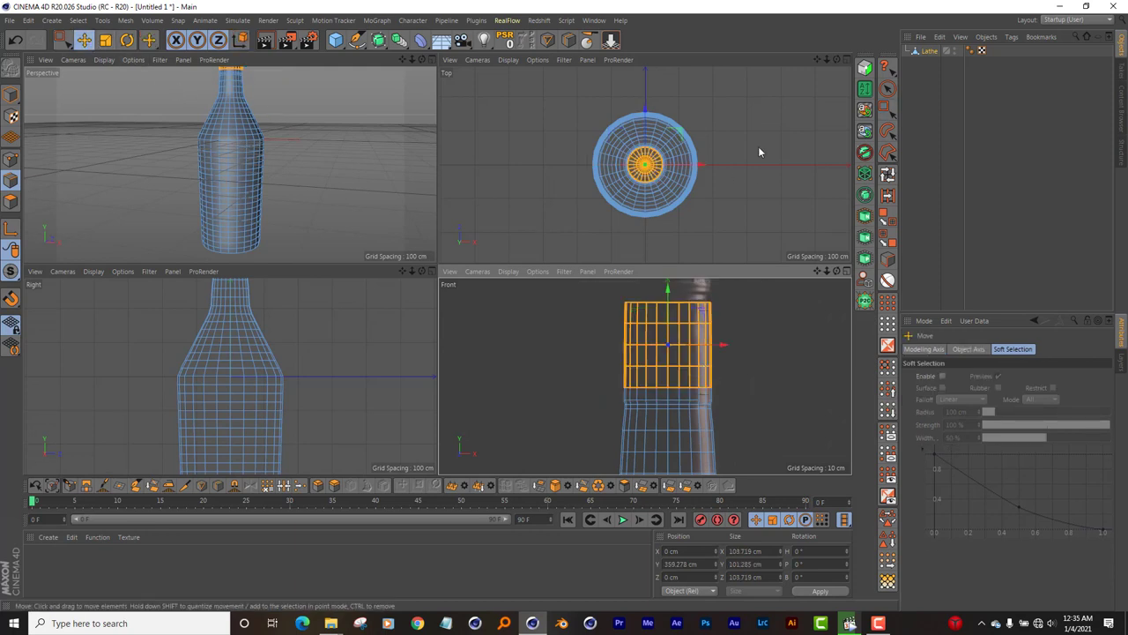
left_click_drag(785, 107, 782, 111)
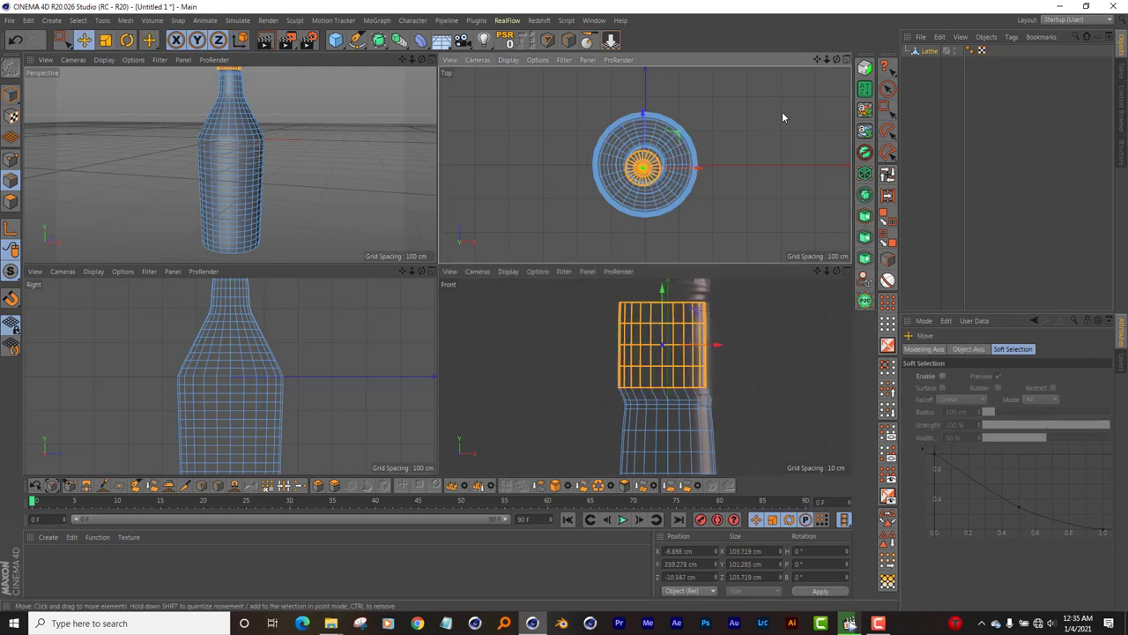
key("ctrl+z")
key("r")
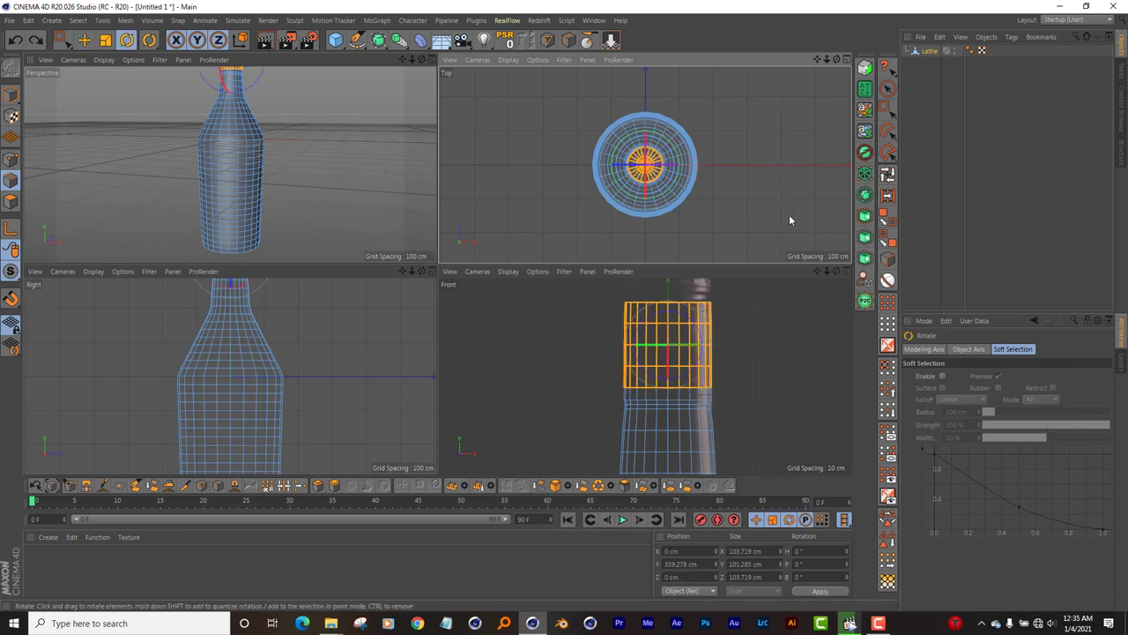
key("t")
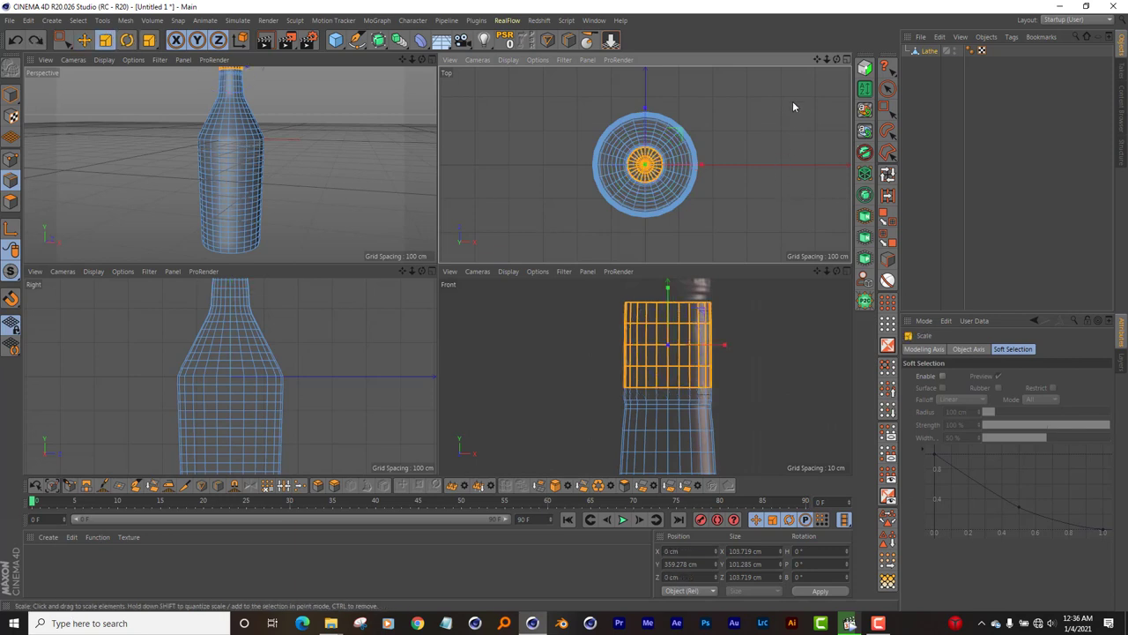
left_click(792, 90)
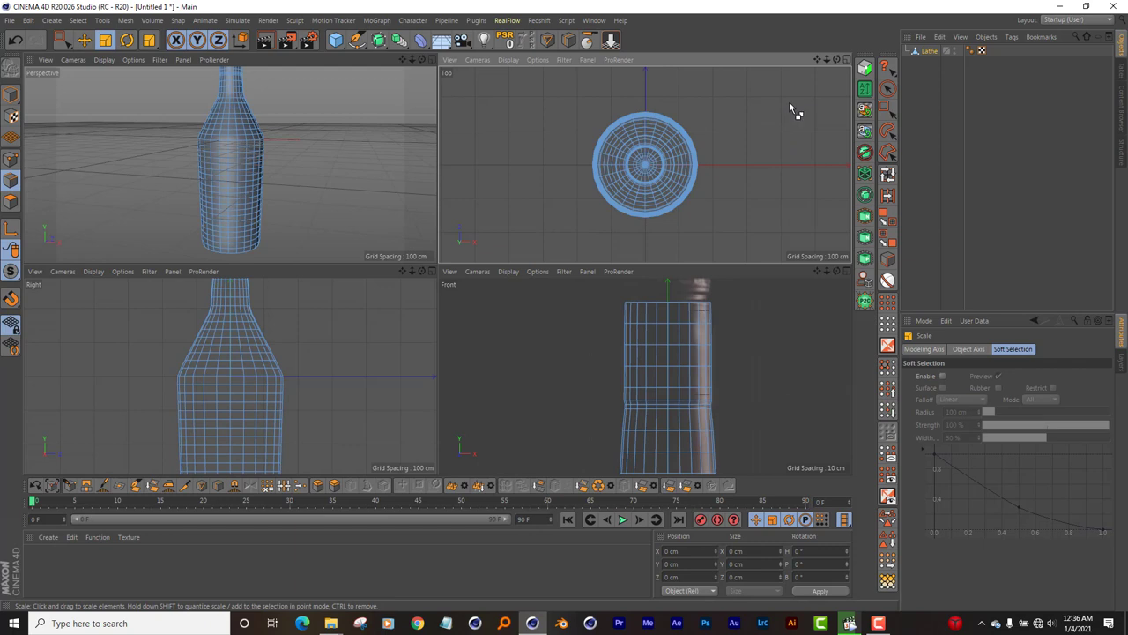
key("ctrl+z")
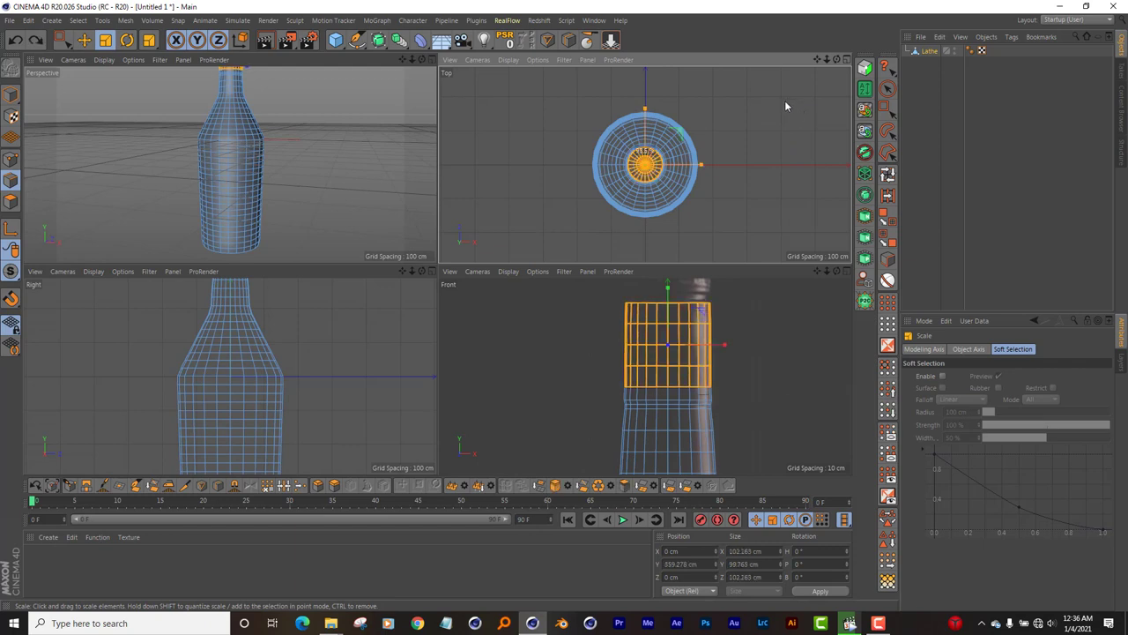
key("ctrl+z")
left_click(201, 44)
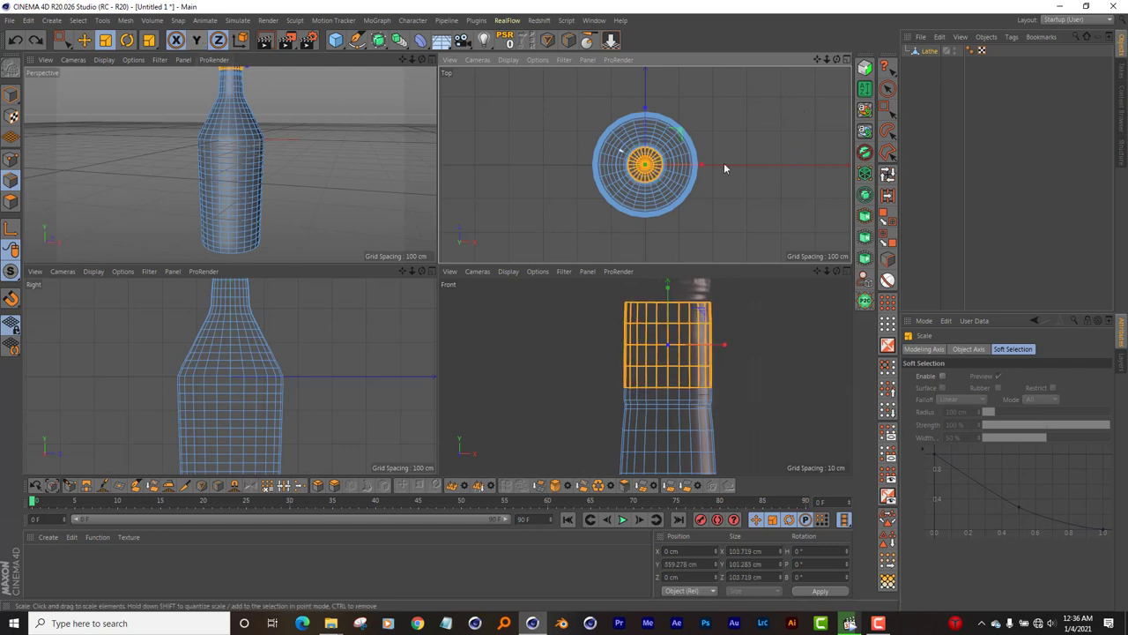
mouse_move(797, 153)
left_mouse_down()
mouse_move(722, 173)
mouse_move(803, 146)
mouse_move(794, 155)
left_mouse_up()
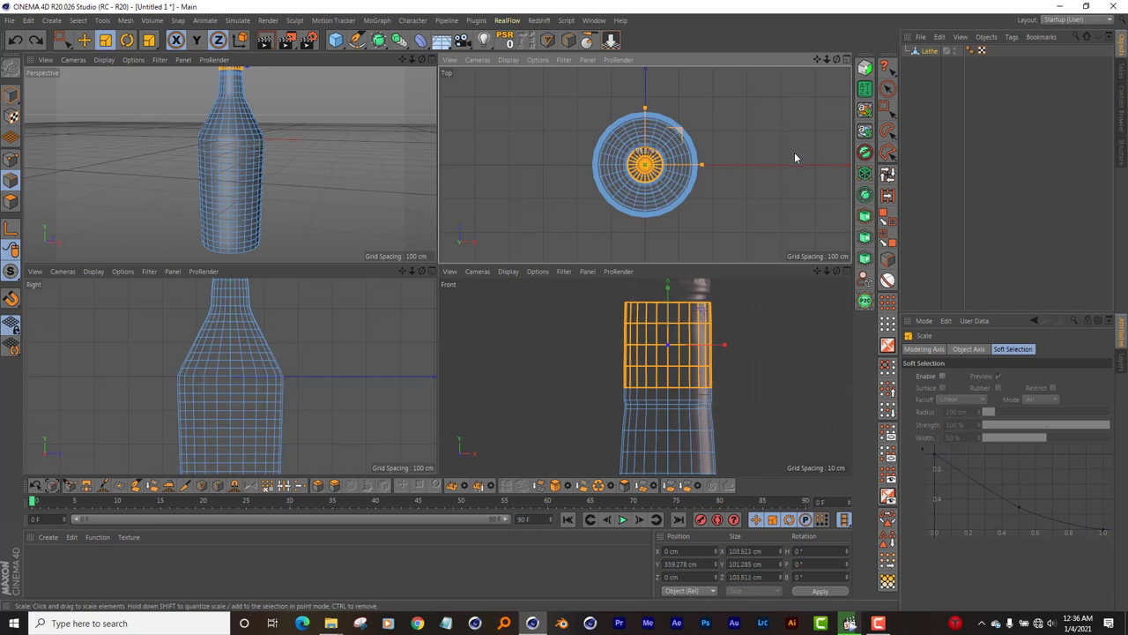
scroll(679, 412, "down", 3)
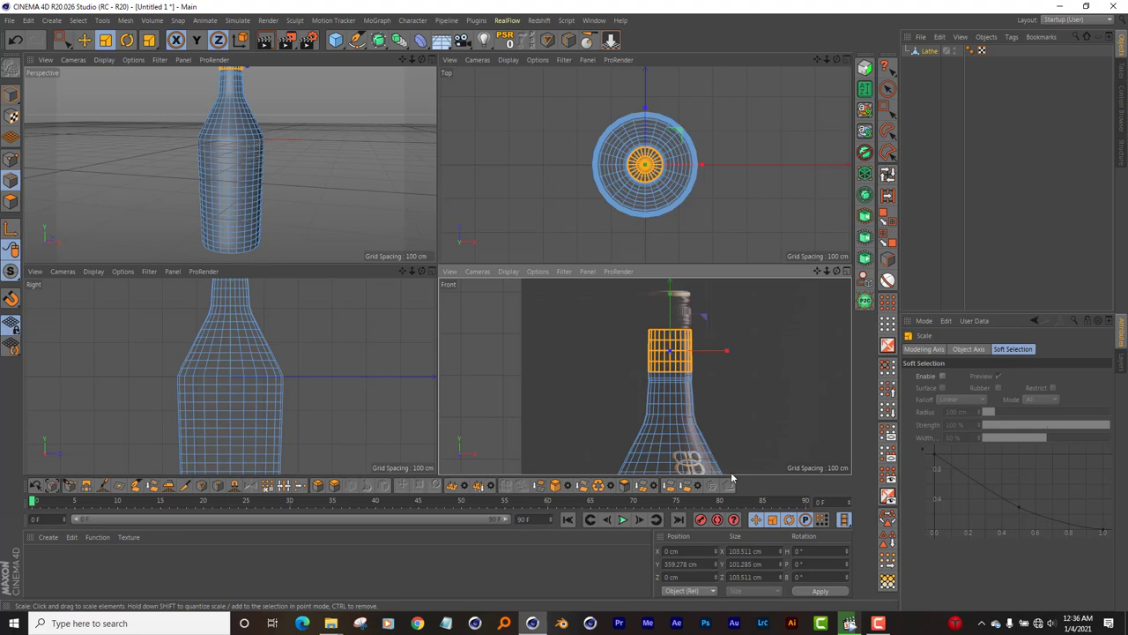
Step: Orbit from above to below the bottle to inspect the concentric rings of its bottom cap
scroll(705, 370, "down", 2)
scroll(721, 448, "up", 2)
scroll(719, 447, "up", 3)
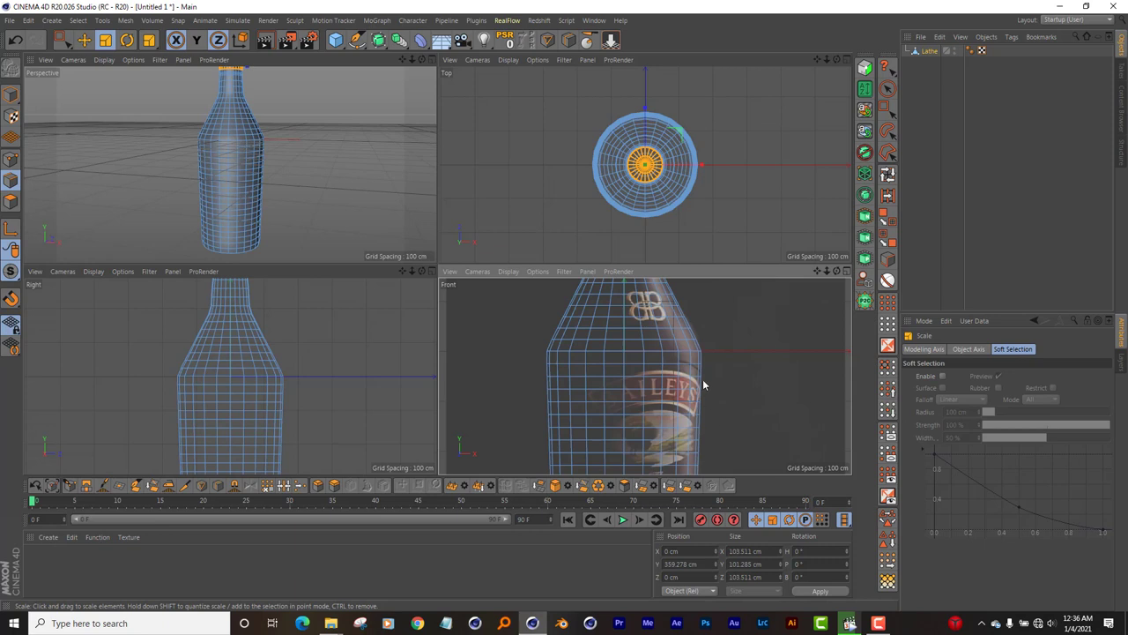
scroll(644, 319, "down", 2)
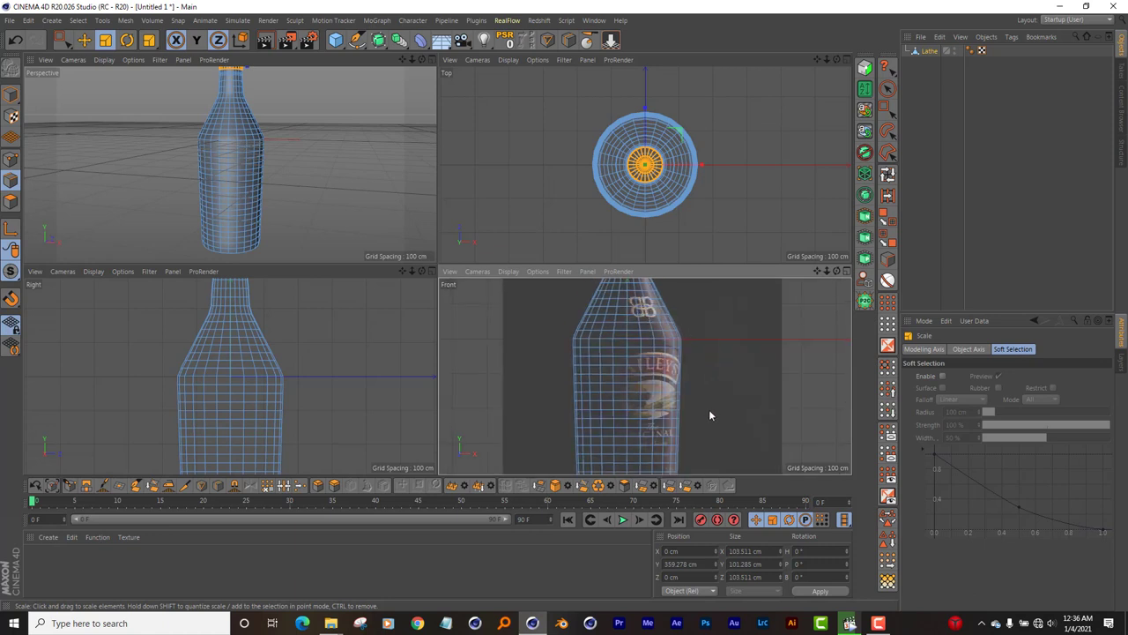
scroll(701, 388, "down", 1)
scroll(693, 370, "down", 1)
scroll(674, 406, "up", 2)
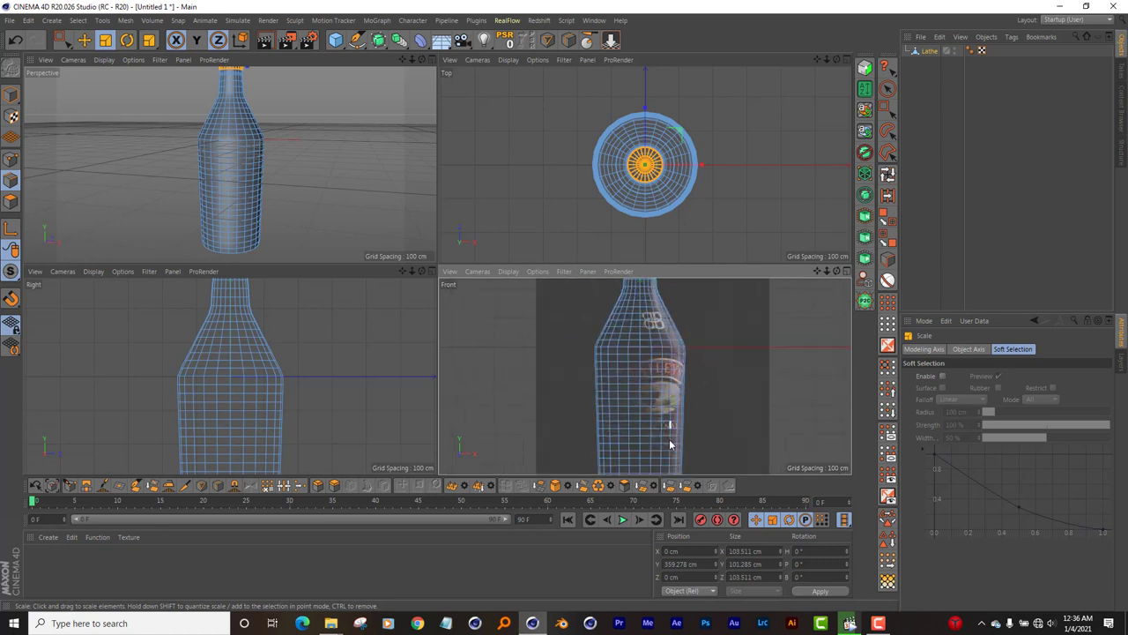
scroll(670, 414, "down", 1)
scroll(670, 381, "up", 1)
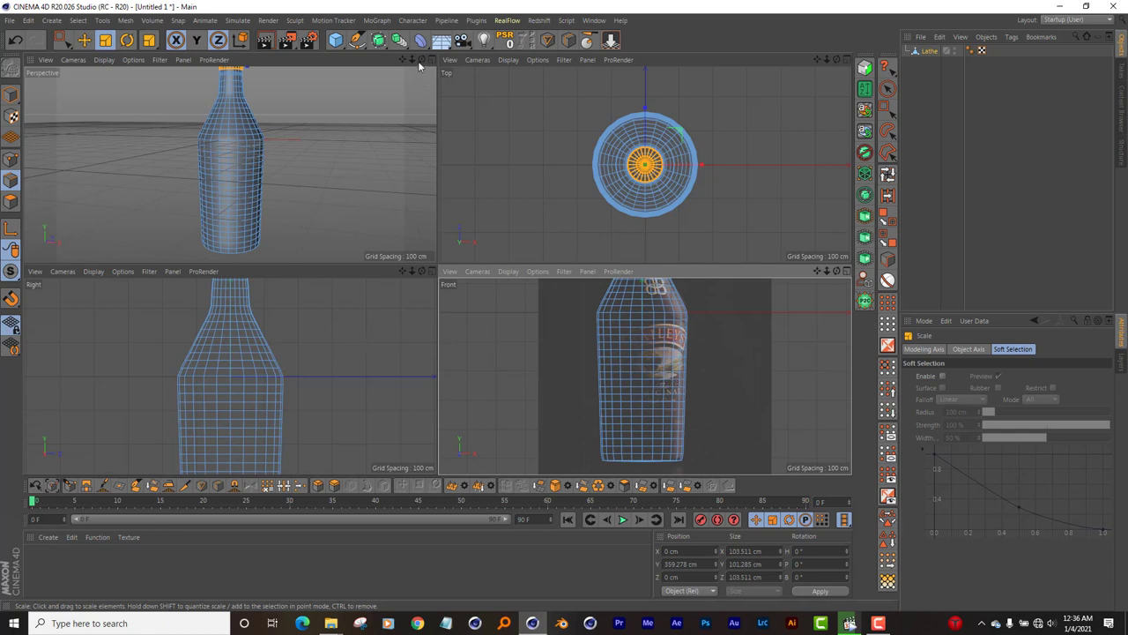
left_click_drag(418, 61, 227, 206)
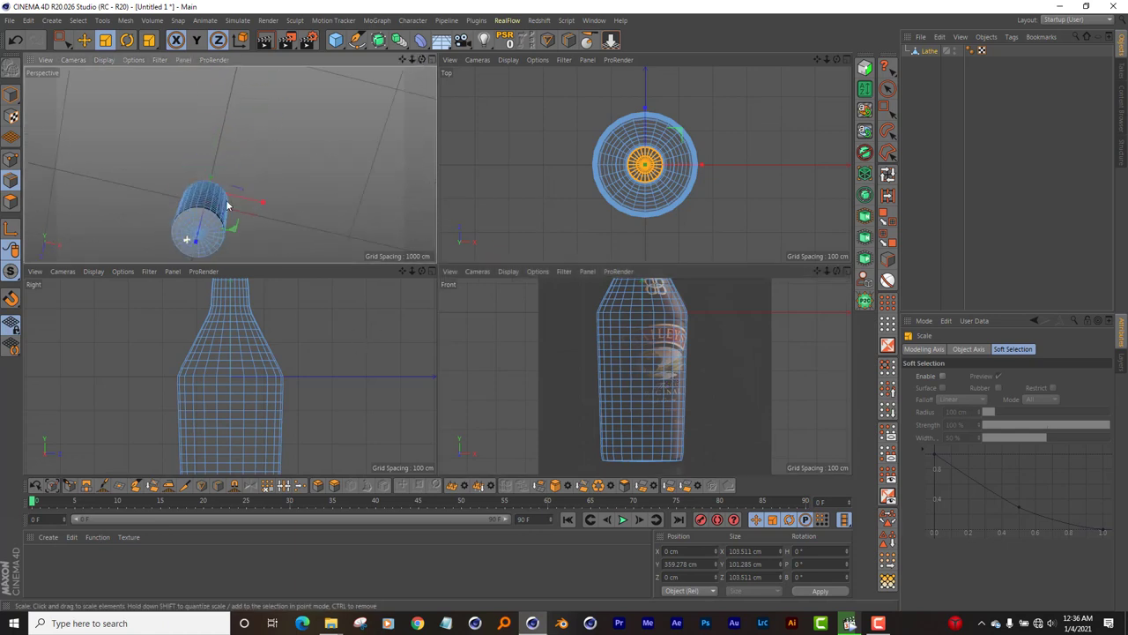
scroll(185, 256, "up", 3)
scroll(202, 231, "up", 5)
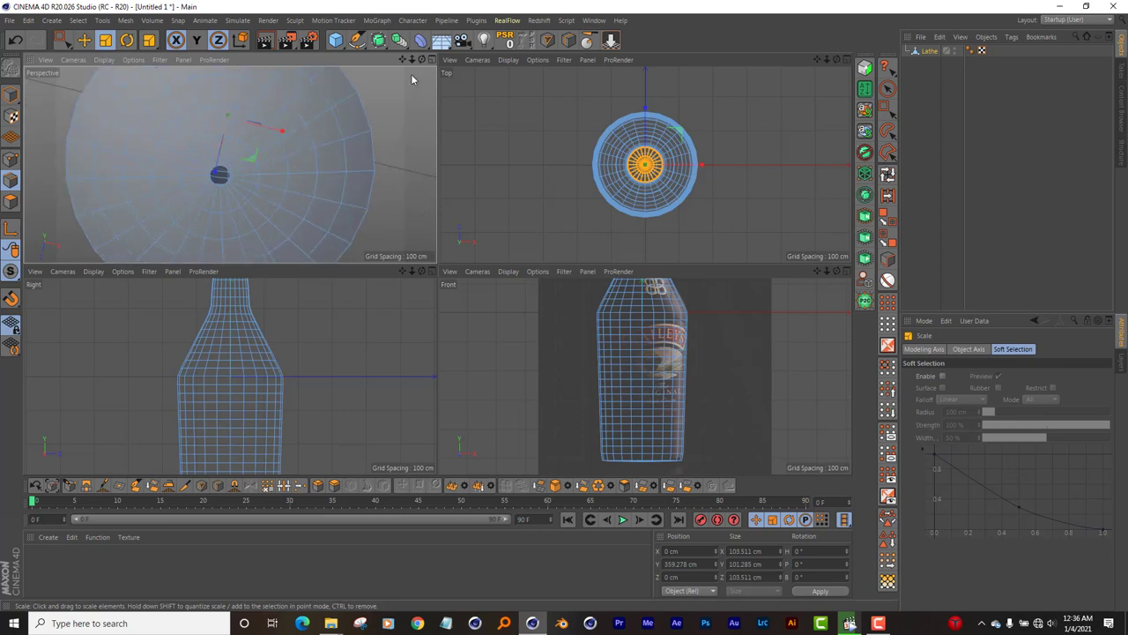
left_click_drag(421, 59, 229, 164)
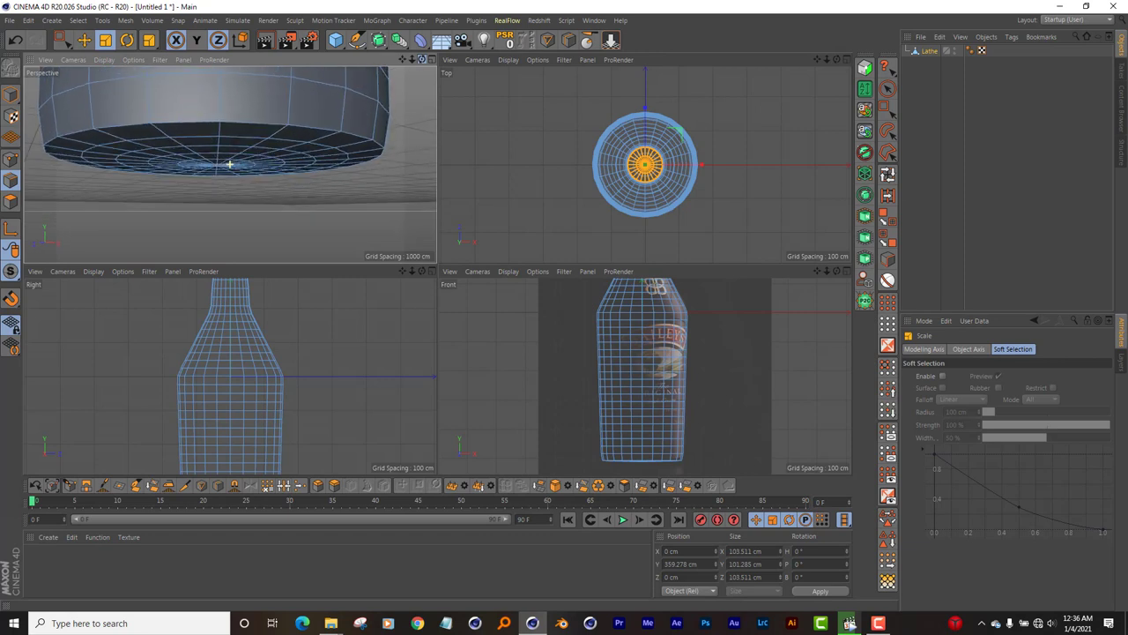
left_click_drag(230, 164, 229, 164)
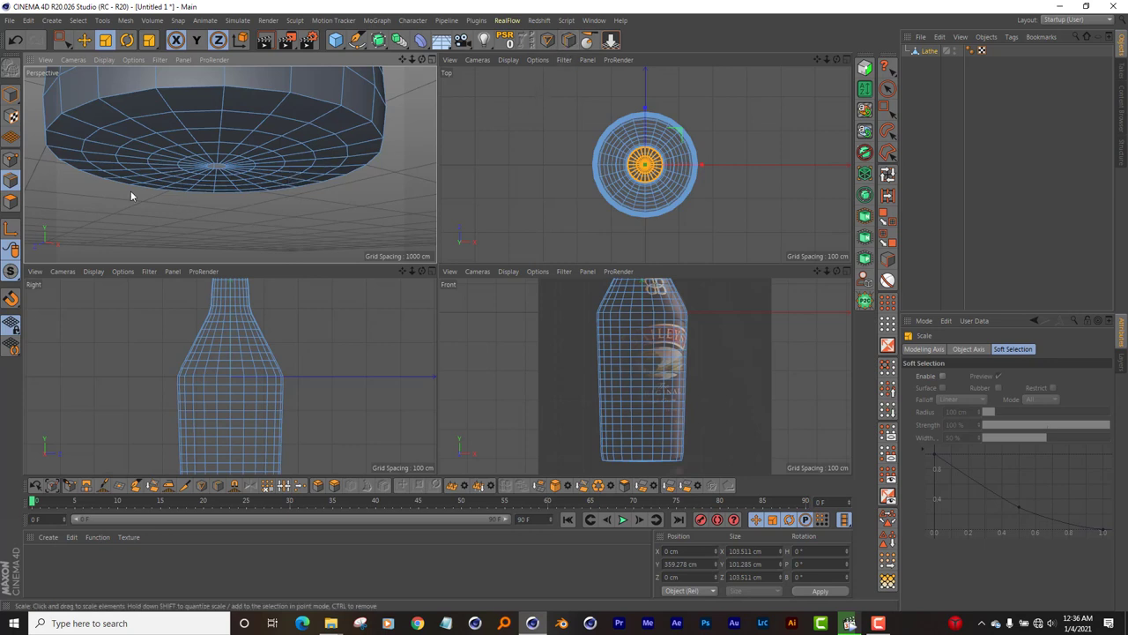
Step: In Points mode, box-select the points around the base's central cap
left_click(10, 159)
right_click(224, 220)
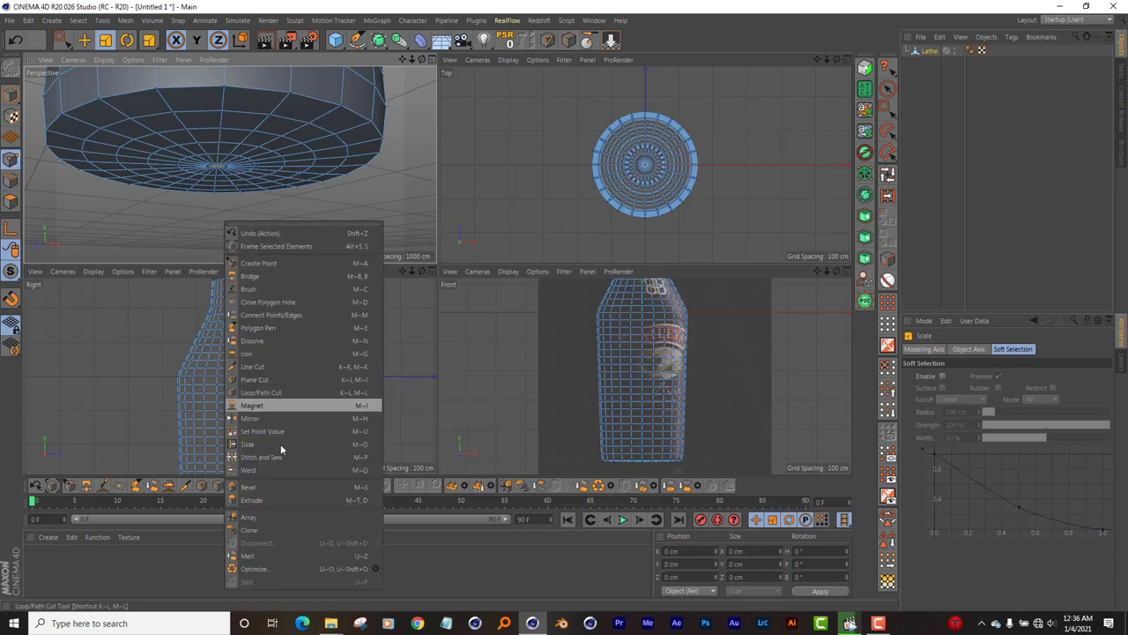
left_click(265, 469)
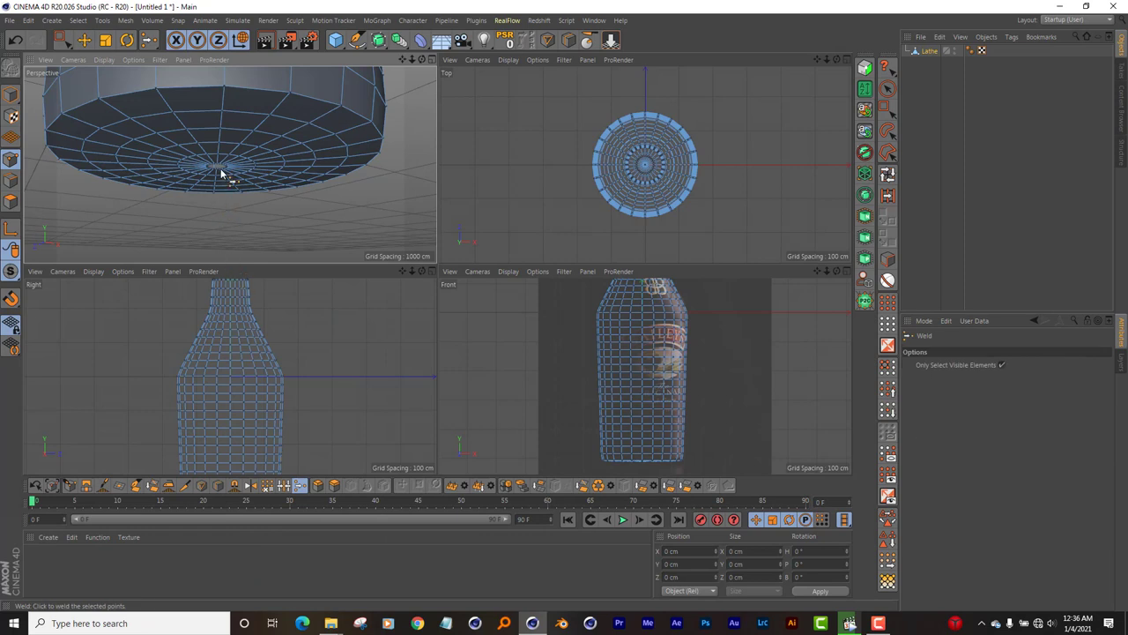
scroll(216, 172, "up", 2)
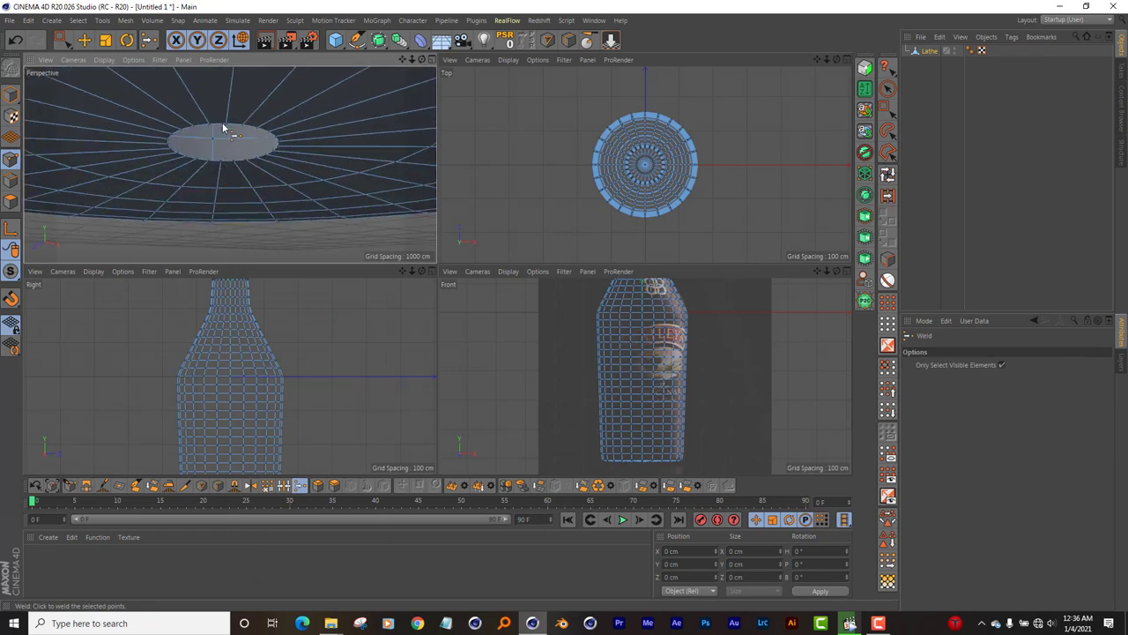
left_click(60, 39)
left_click_drag(138, 111, 291, 166)
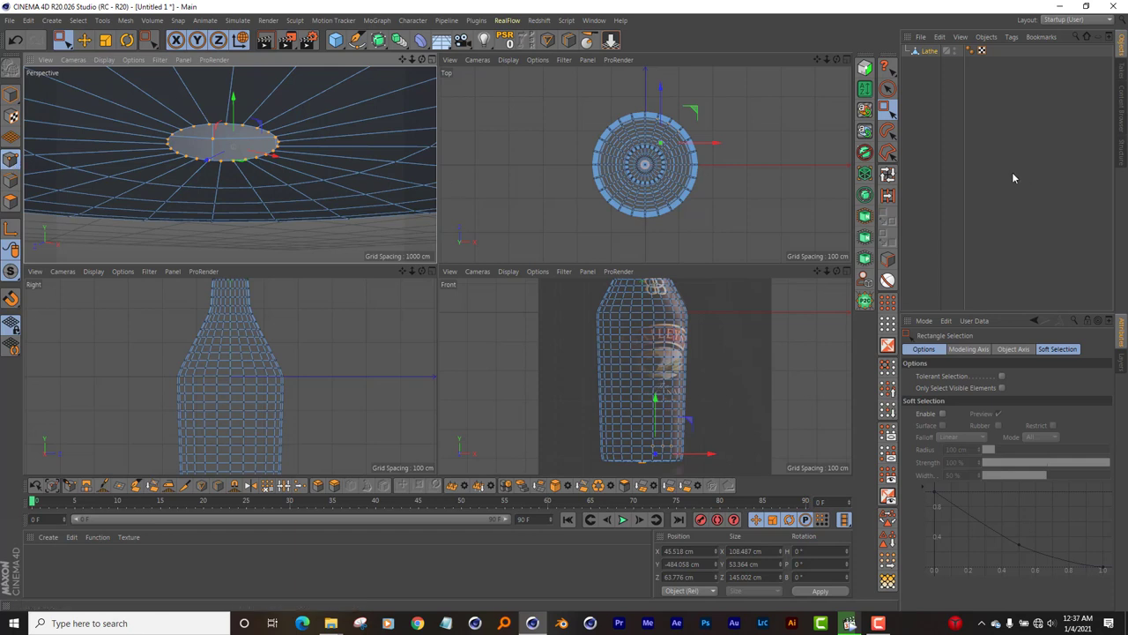
Step: Loop-select the inner ring of points around the hole and weld them into one centre point
left_click(888, 174)
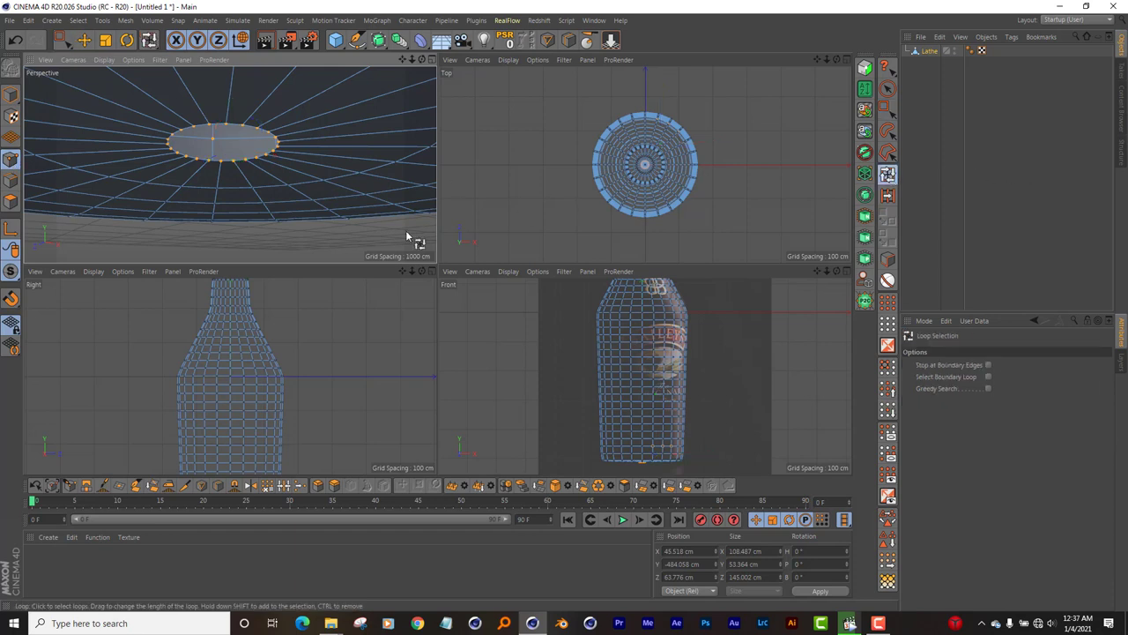
left_click(251, 134)
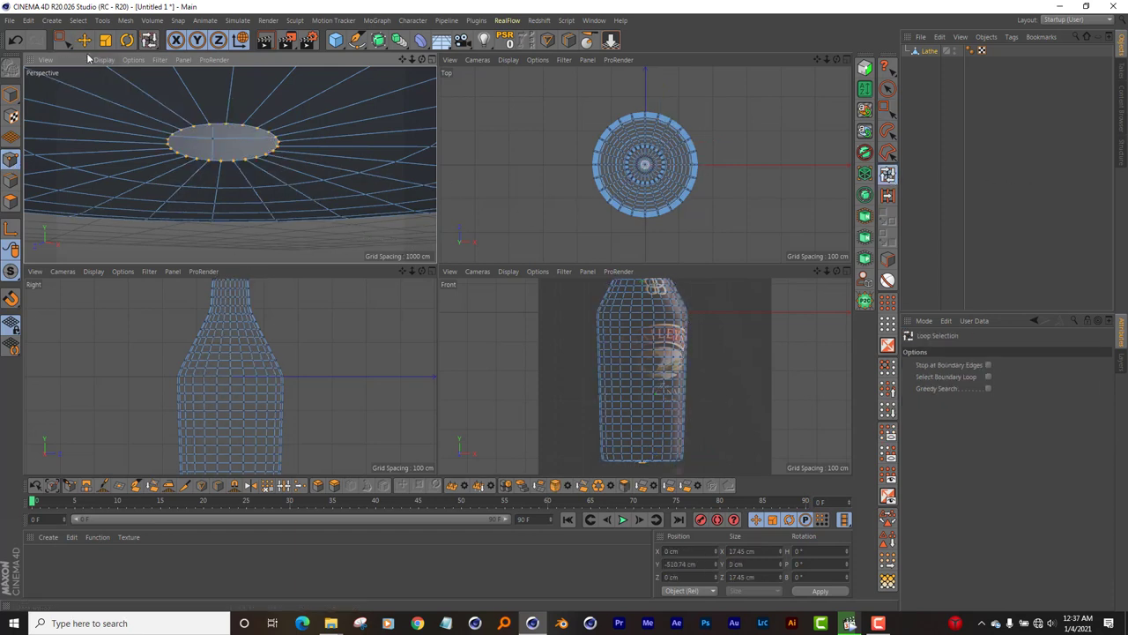
key("e")
right_click(312, 240)
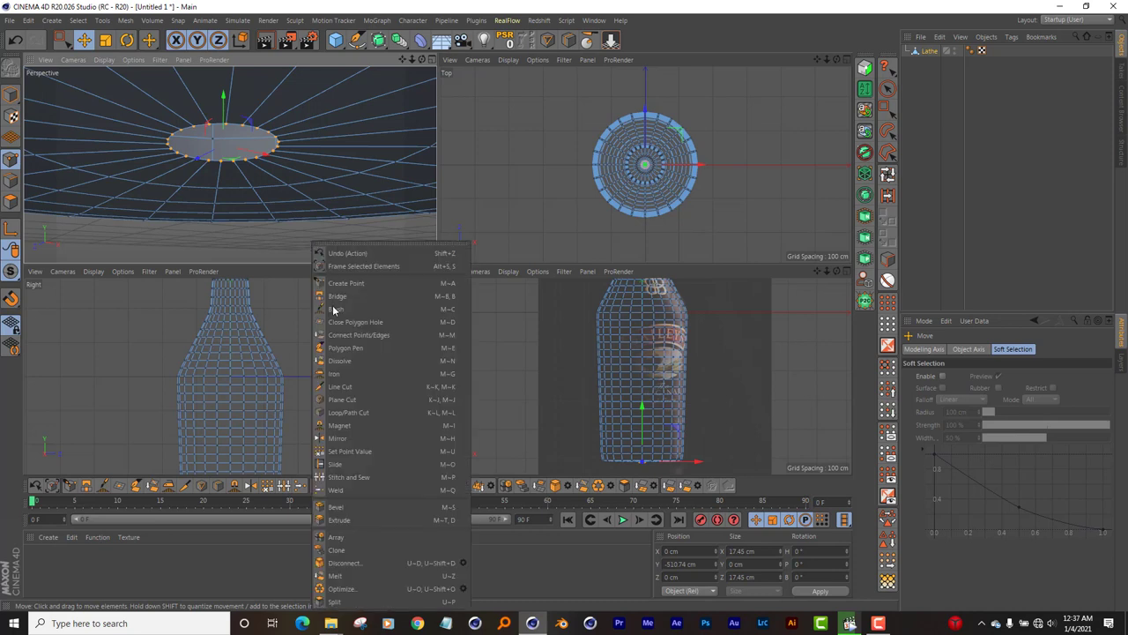
left_click(348, 492)
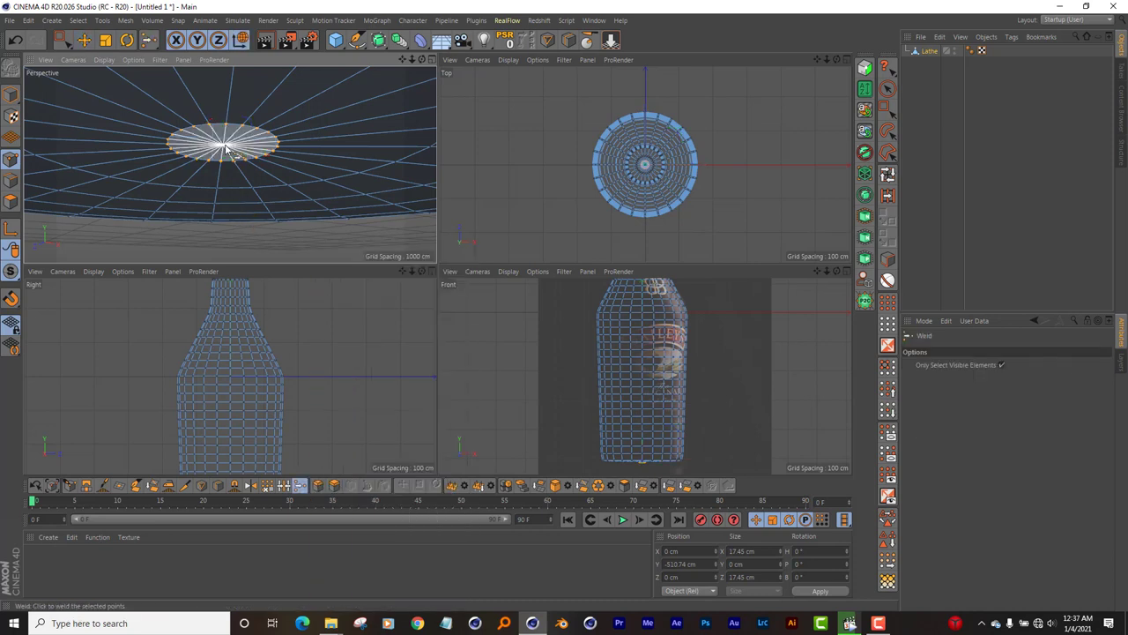
left_click(225, 148)
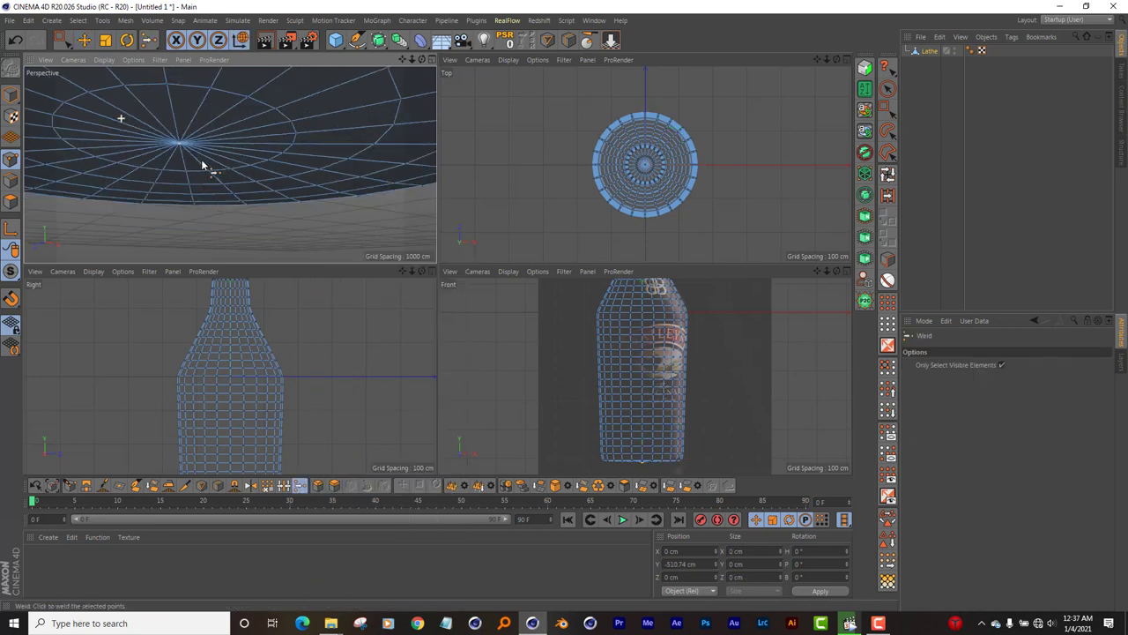
scroll(302, 160, "down", 5)
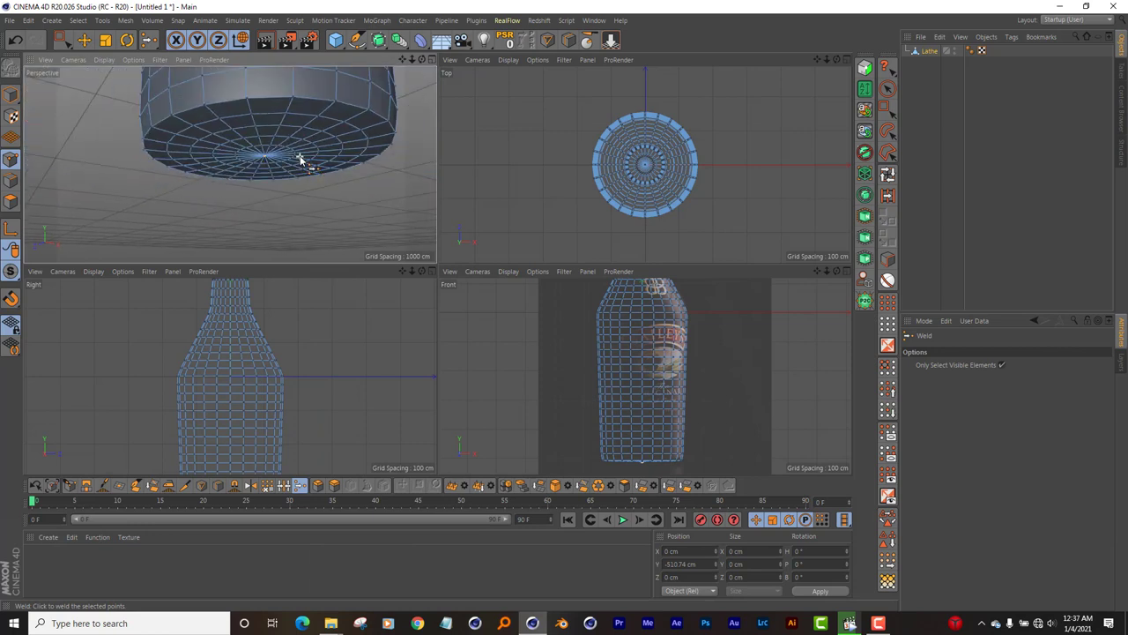
left_click(11, 200)
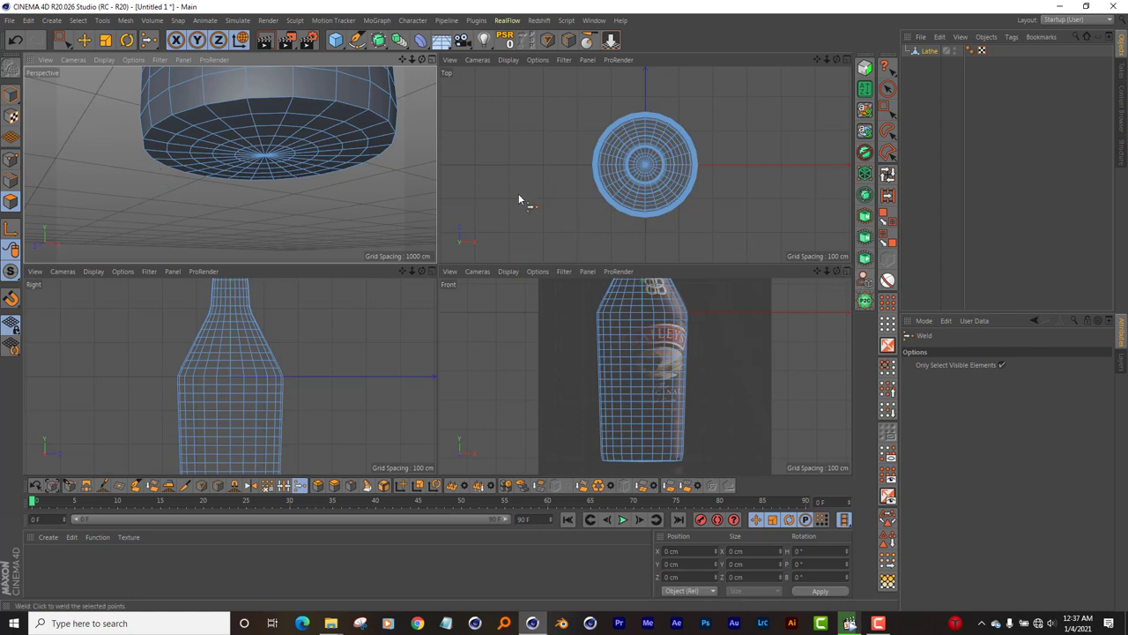
left_click(61, 40)
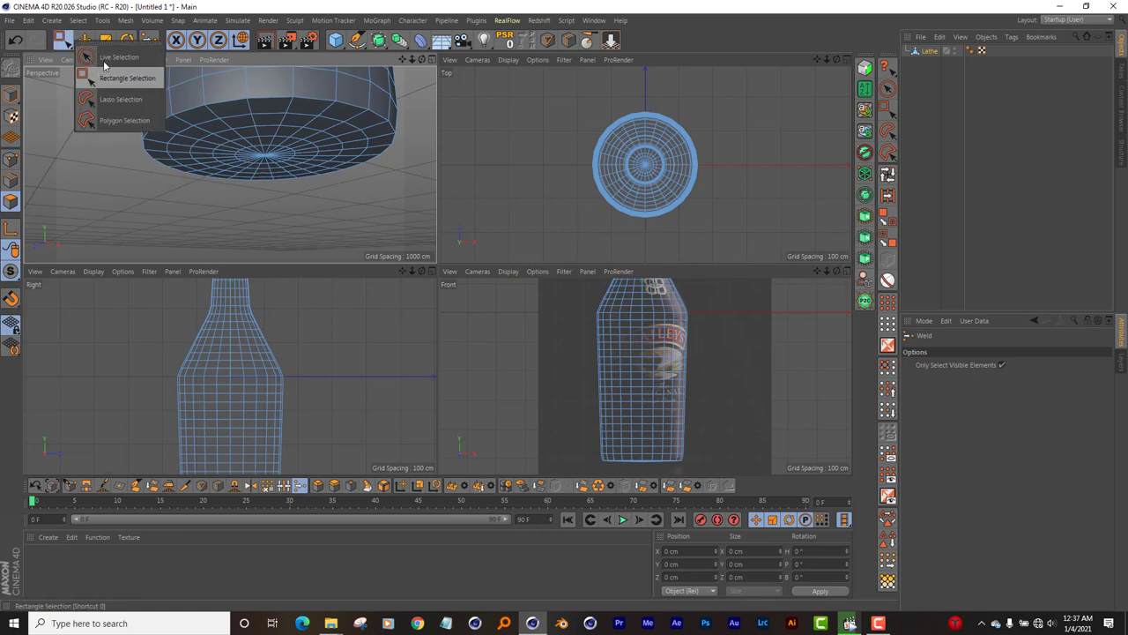
Step: Live-select the centre cap polygons of the bottle base
left_click(97, 55)
left_click(271, 156)
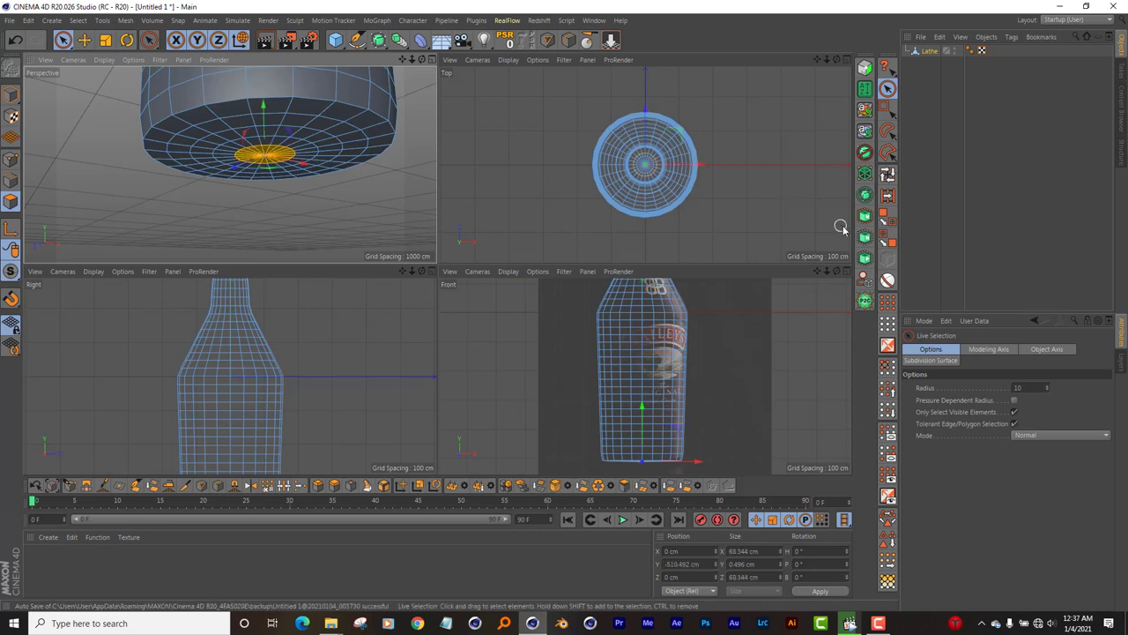
left_click(939, 362)
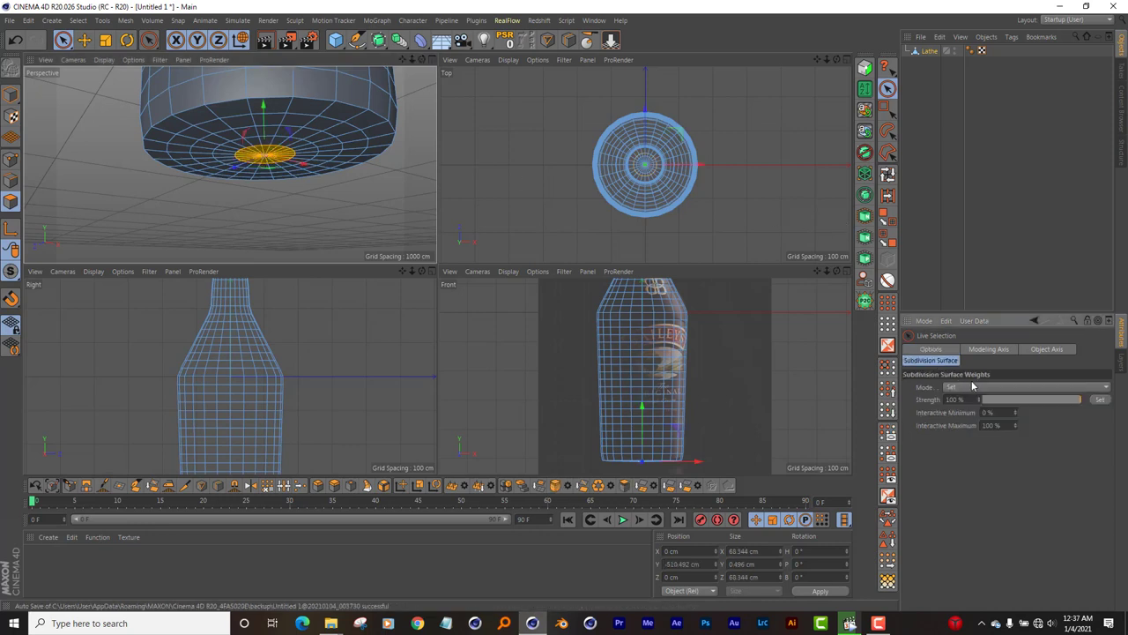
left_click(943, 351)
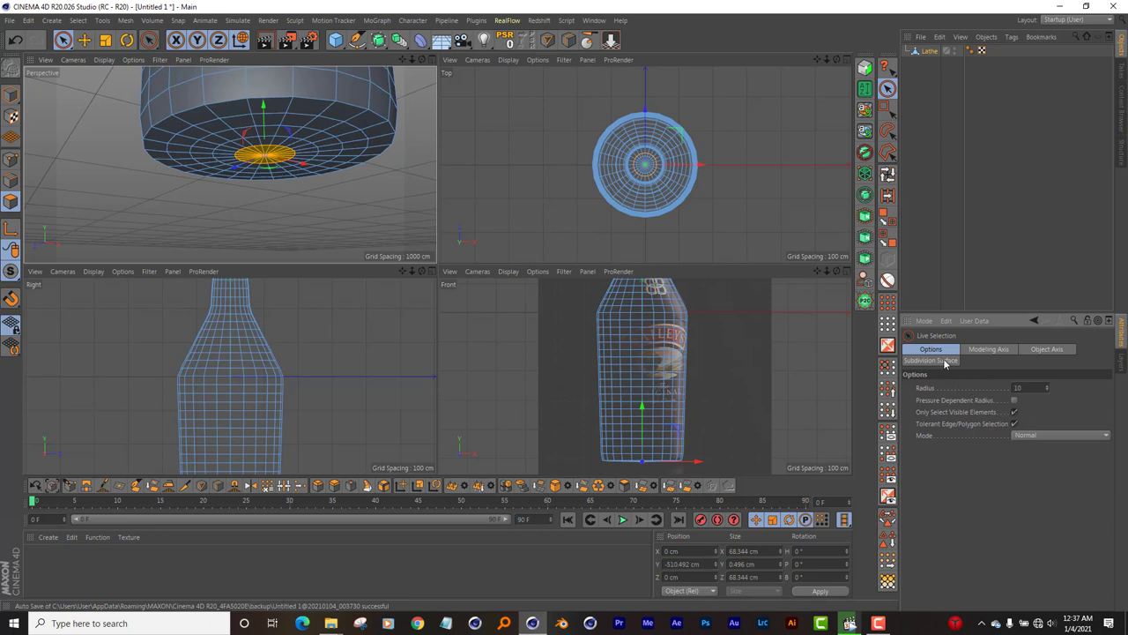
Step: Enable soft selection at 81% strength and move the base centre upward into a dome
left_click(84, 40)
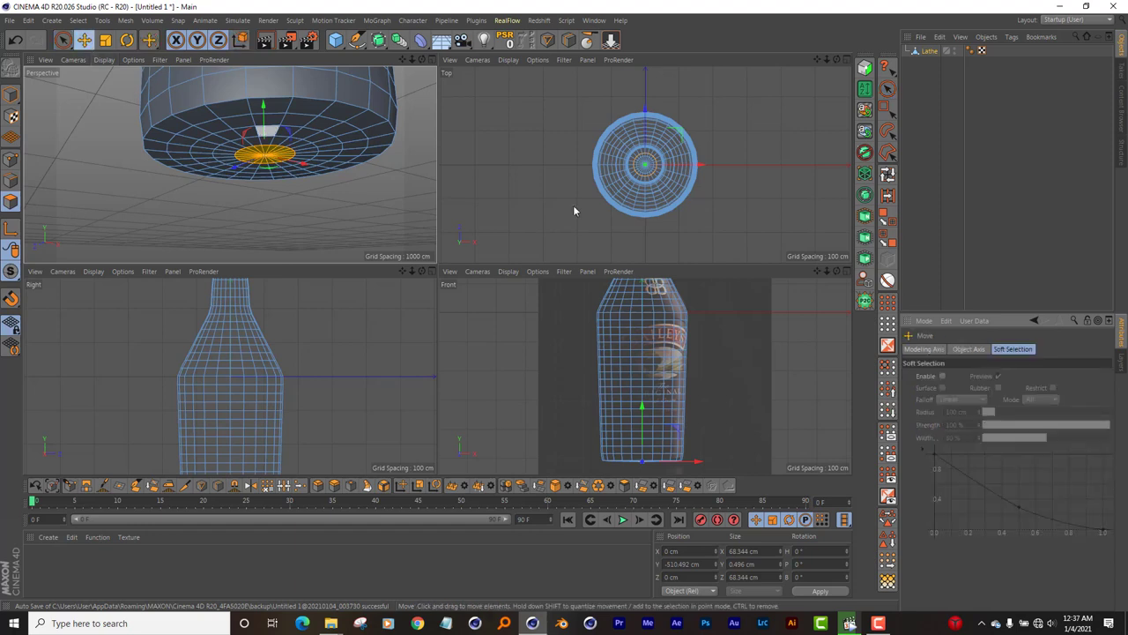
left_click(942, 376)
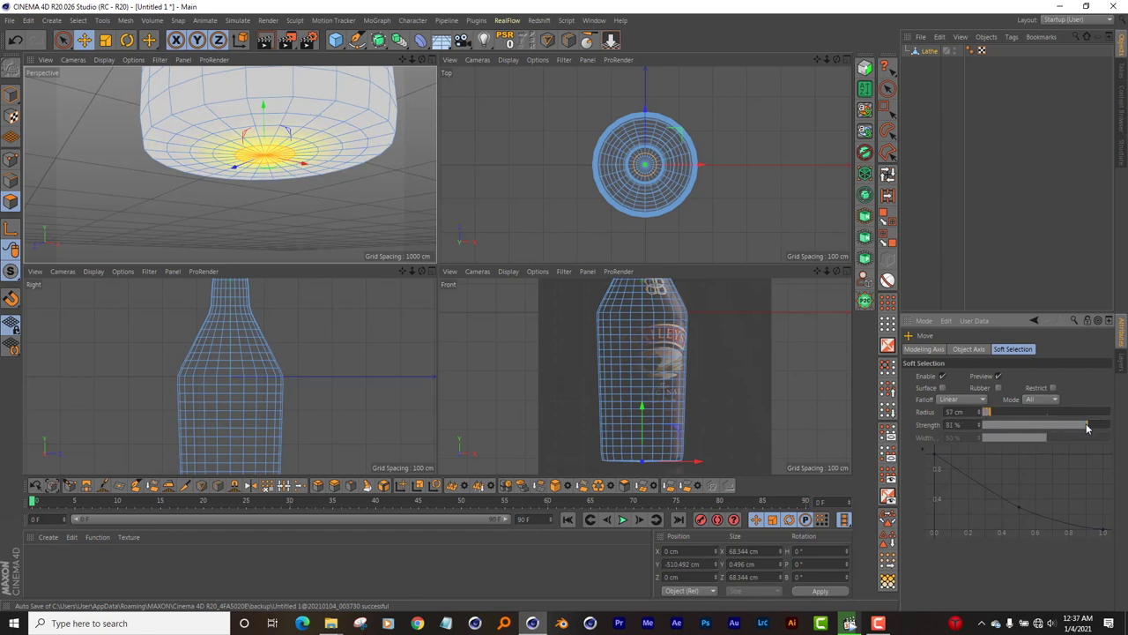
left_click_drag(1078, 424, 1086, 424)
mouse_move(263, 109)
left_mouse_down()
mouse_move(273, 68)
mouse_move(271, 79)
left_mouse_up()
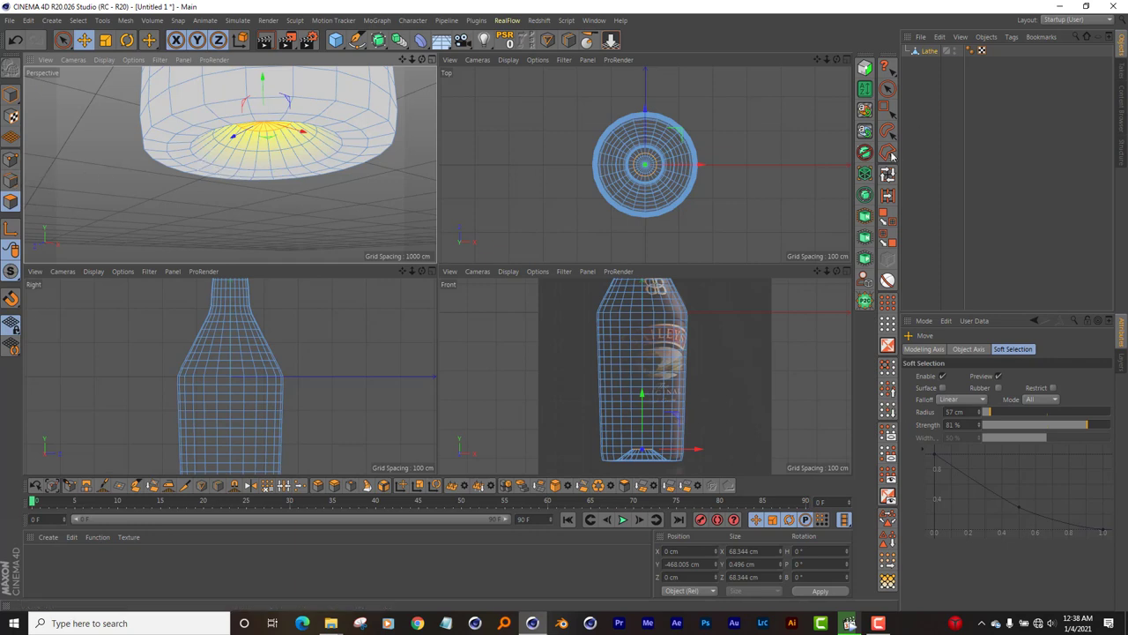
Step: Loop-select the inner cap polygons of the base and lift them slightly upward
left_click(888, 174)
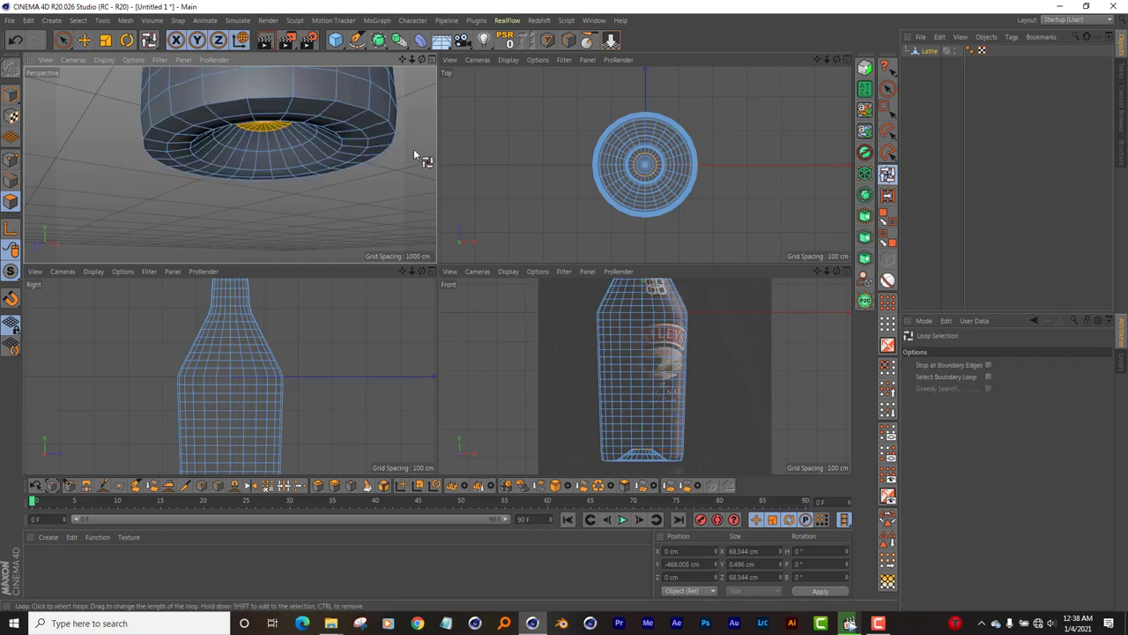
left_click(292, 143)
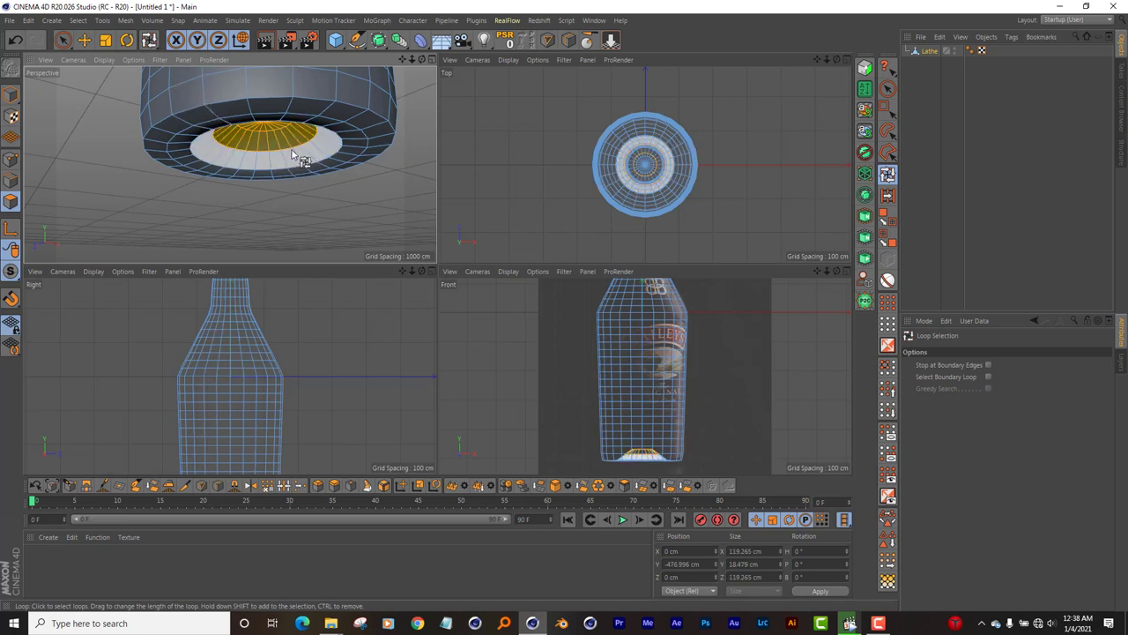
left_click(83, 39)
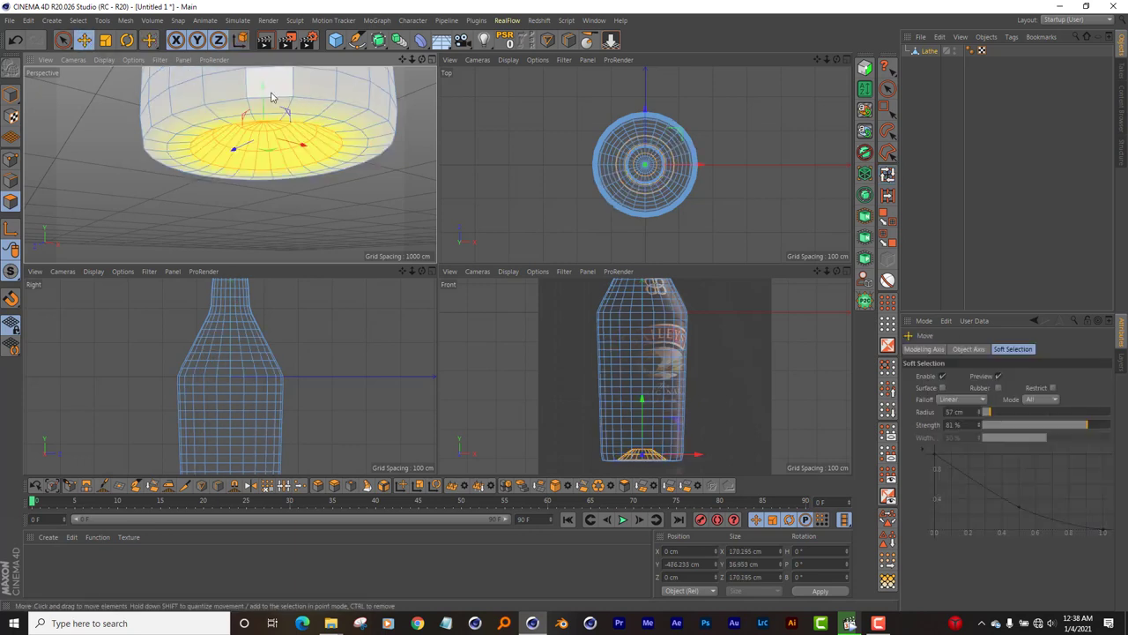
left_click_drag(262, 92, 260, 88)
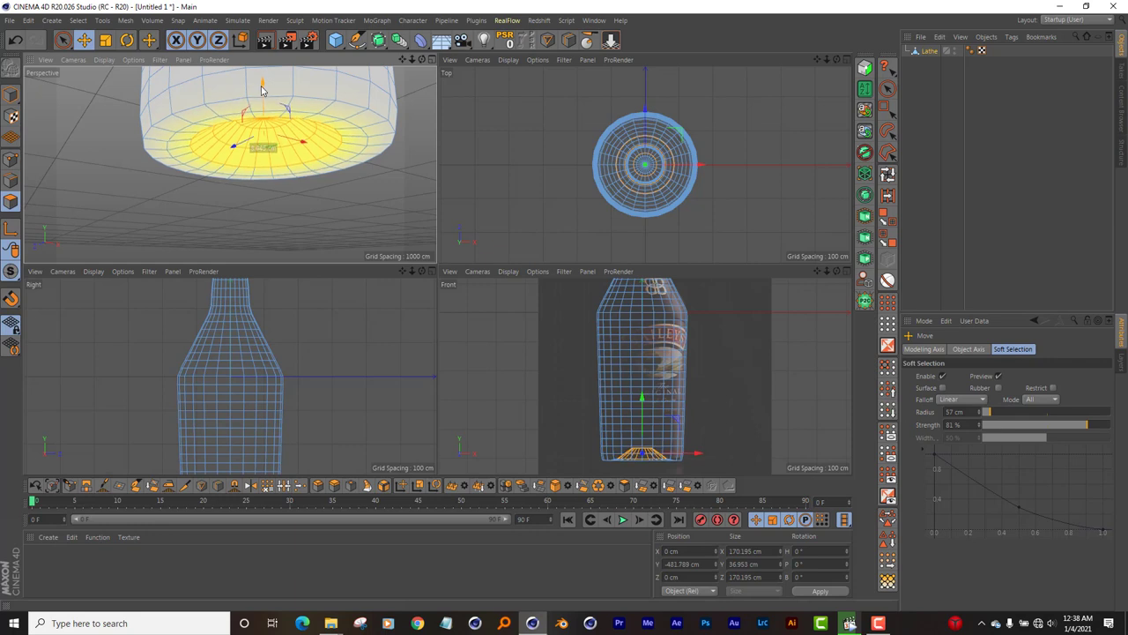
key("ctrl+z")
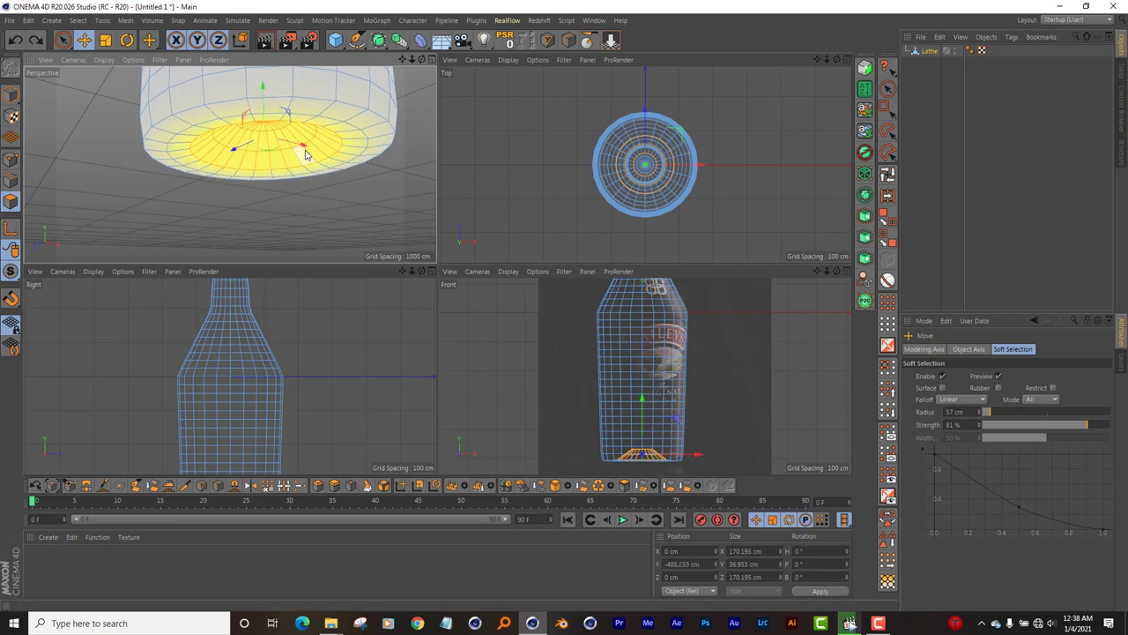
key("ctrl+z")
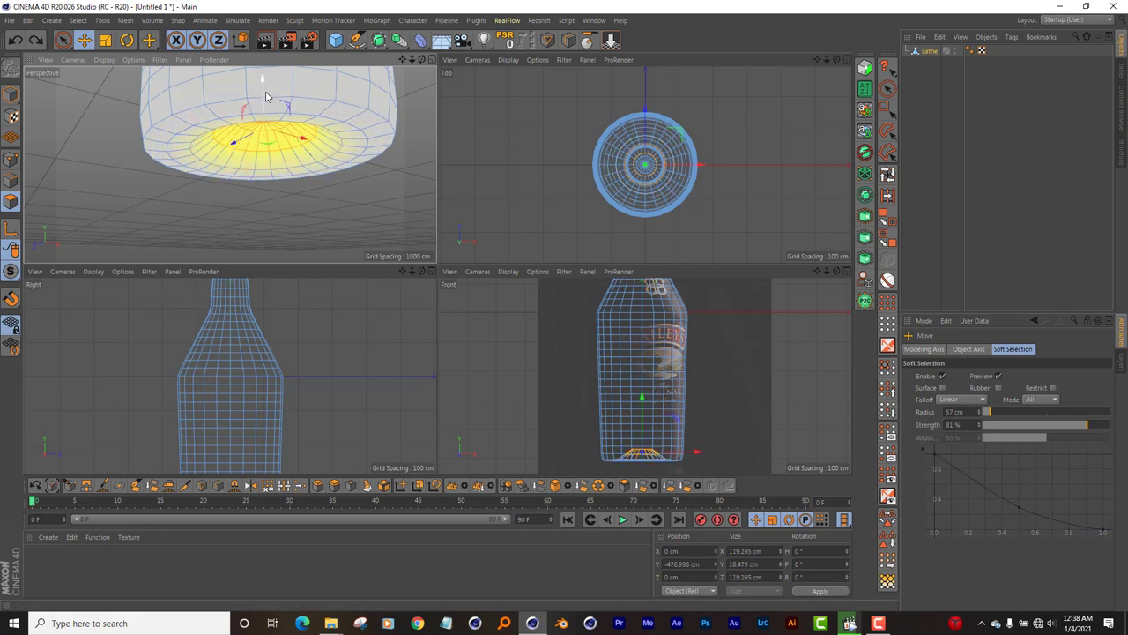
left_click_drag(266, 98, 265, 90)
Step: Select the base's centre point and raise it further with the soft falloff
scroll(292, 181, "down", 3)
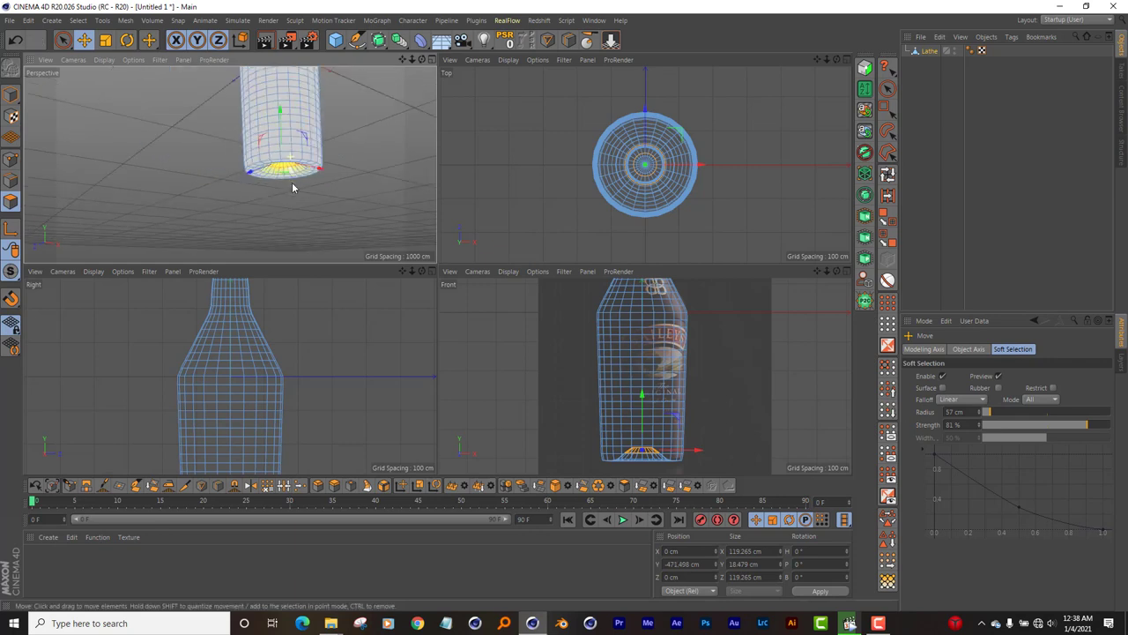
scroll(291, 181, "down", 2)
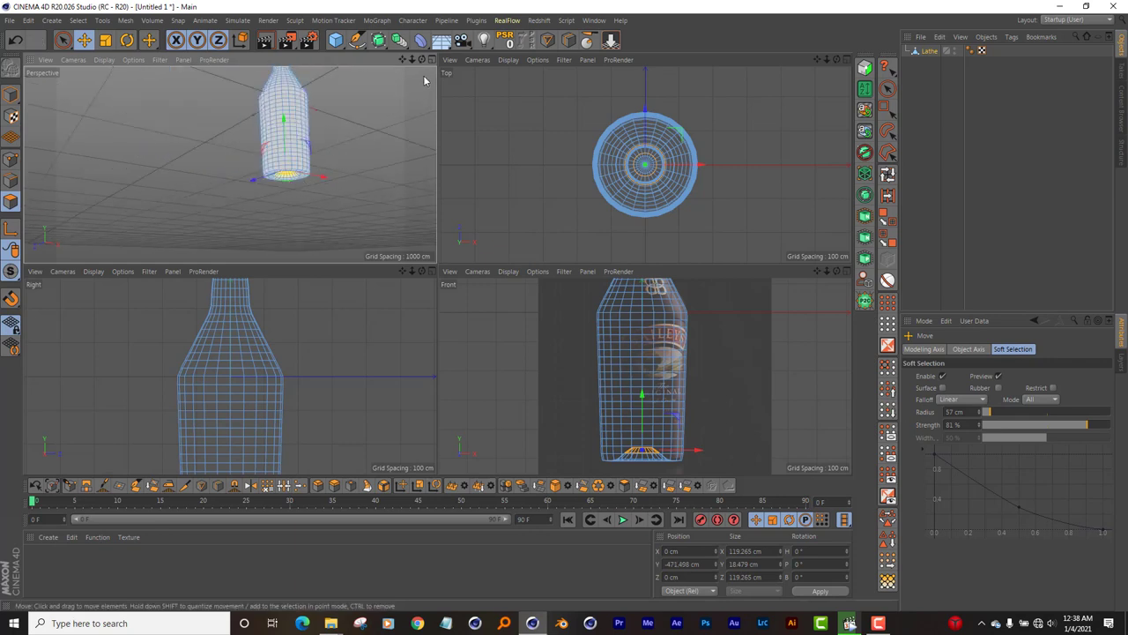
scroll(293, 206, "up", 2)
scroll(294, 206, "up", 2)
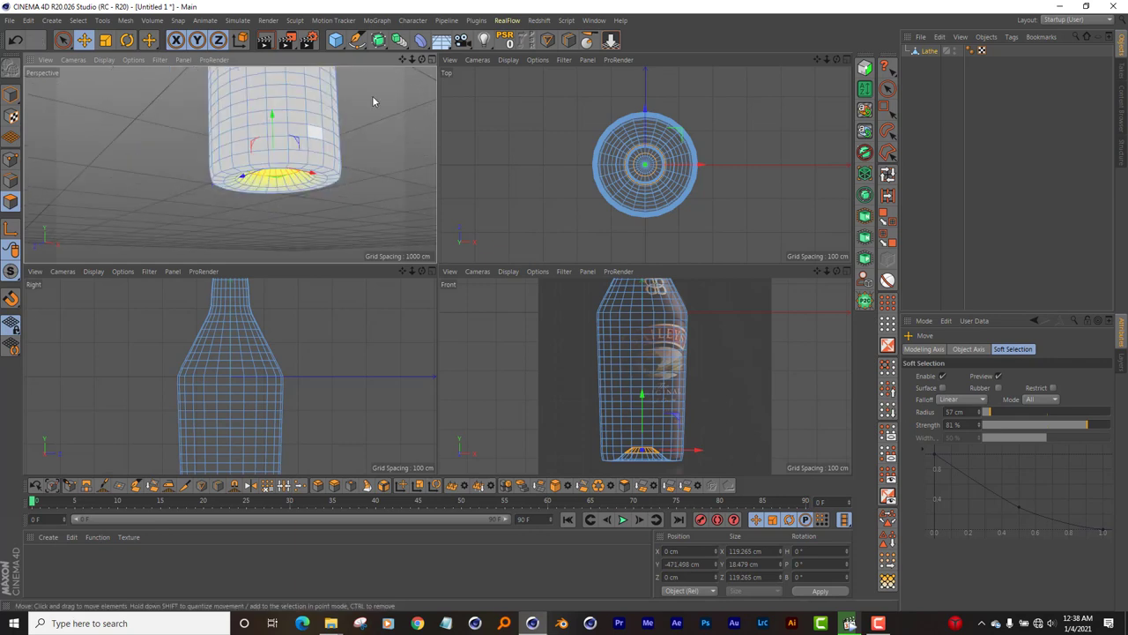
scroll(372, 95, "up", 2)
scroll(274, 216, "up", 2)
scroll(274, 215, "up", 2)
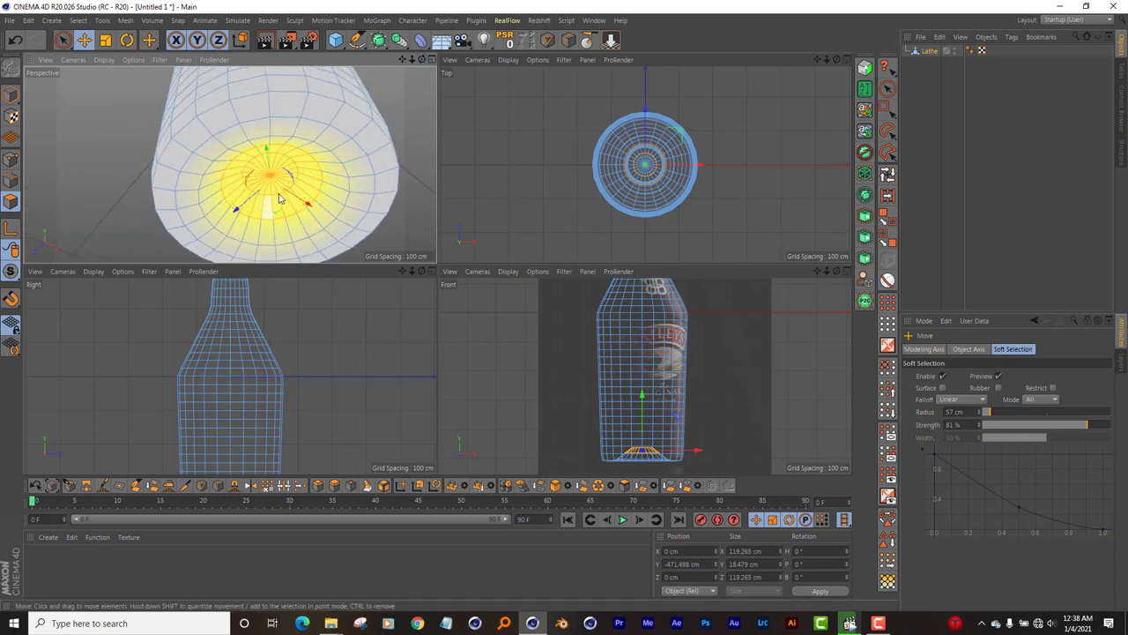
left_click(270, 176)
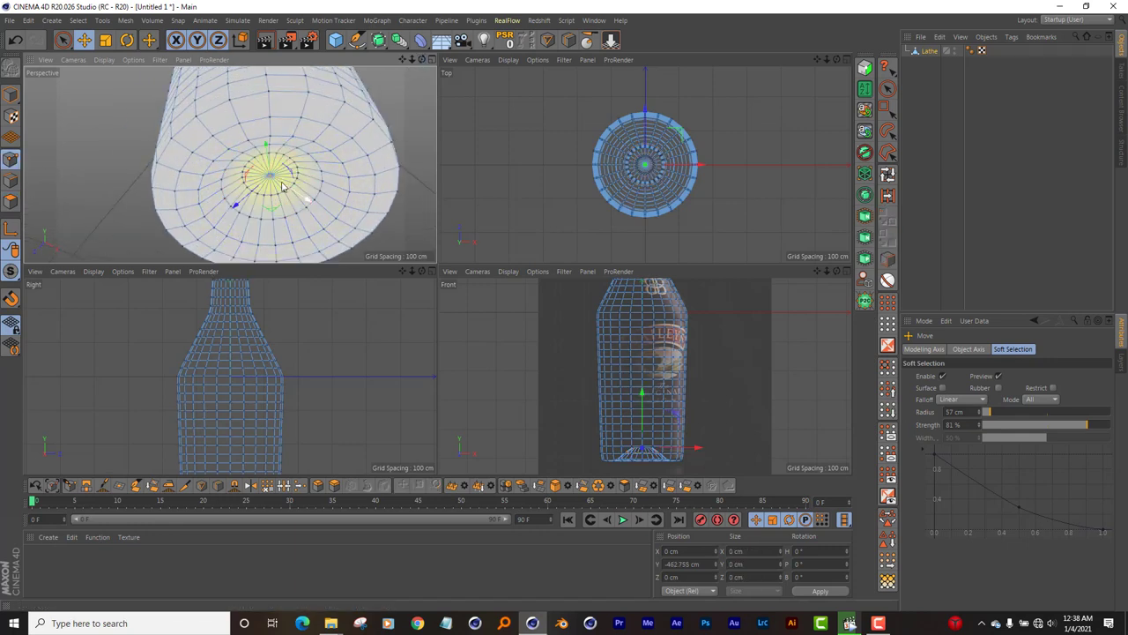
scroll(652, 437, "down", 1)
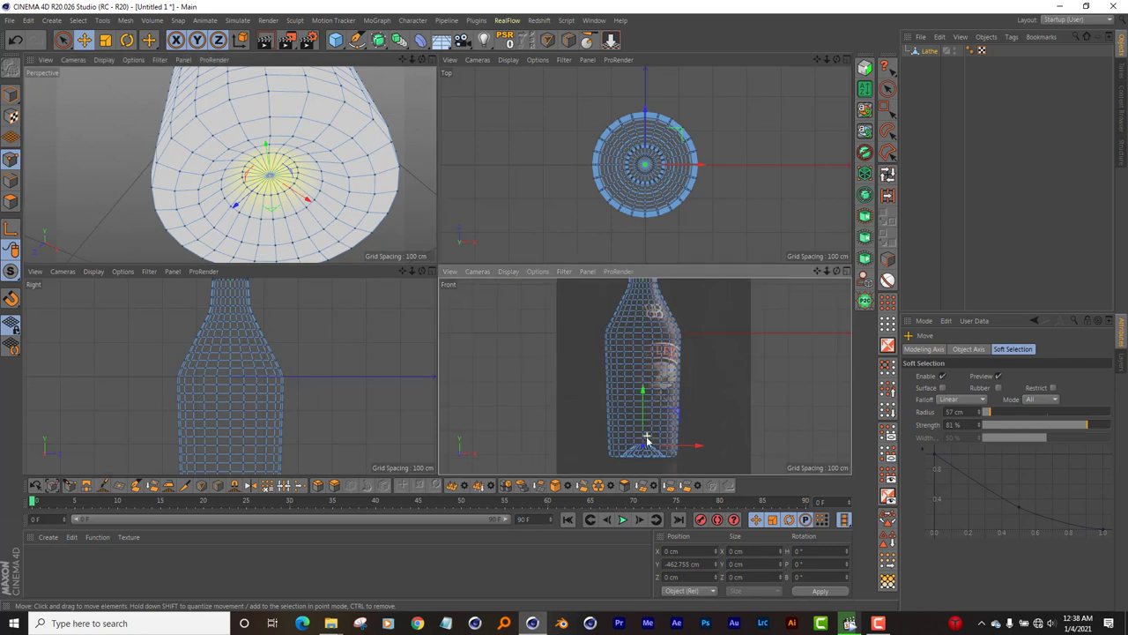
scroll(647, 438, "up", 1)
scroll(647, 436, "up", 3)
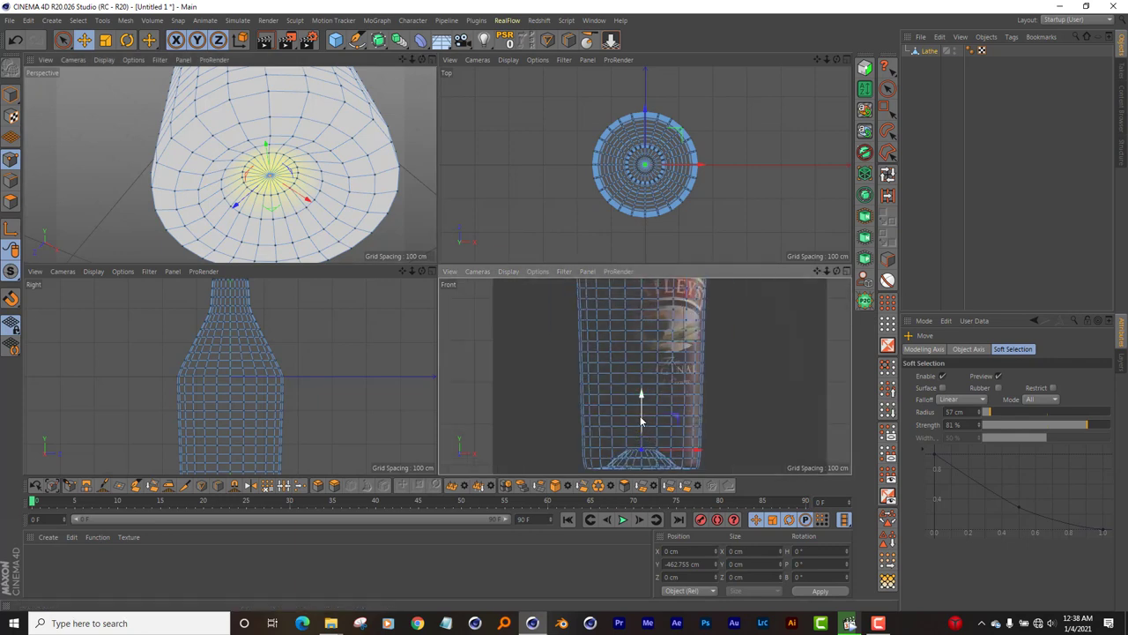
left_click_drag(640, 422, 641, 417)
Step: View the bottle side-on, turn off soft selection and clear the point selection
scroll(247, 238, "down", 5)
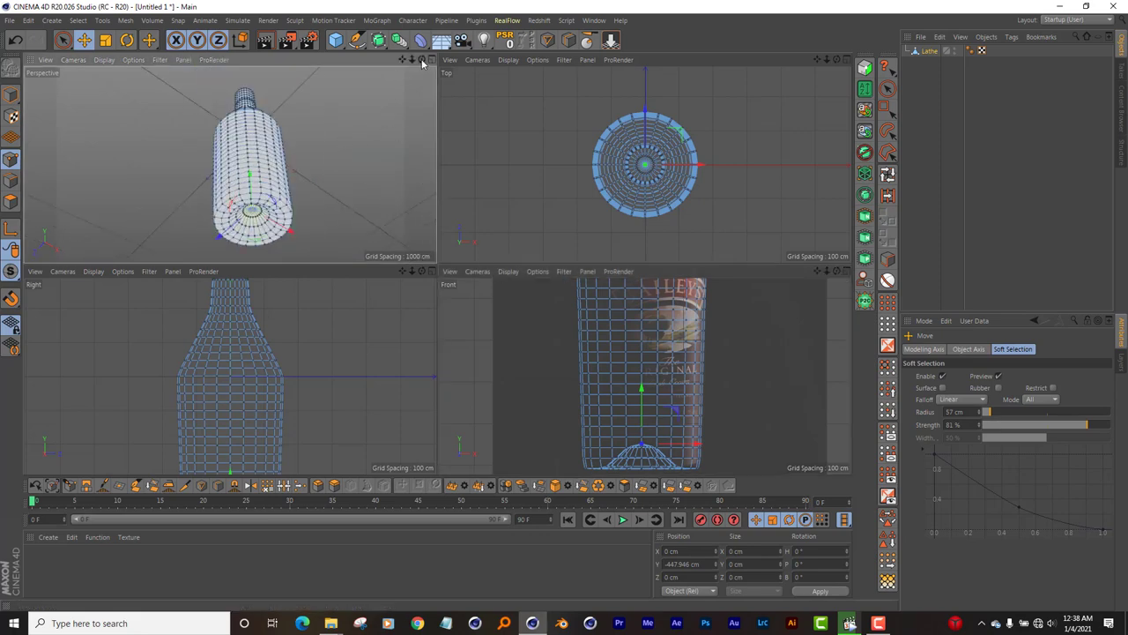
mouse_move(423, 59)
left_mouse_down()
mouse_move(193, 167)
mouse_move(220, 86)
left_mouse_up()
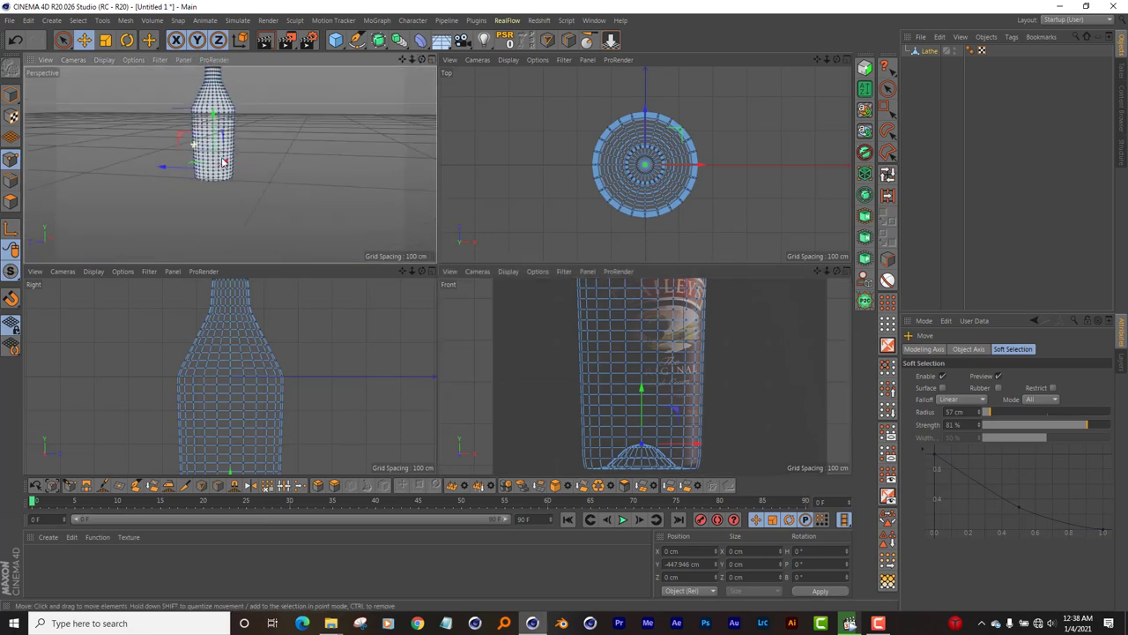
scroll(218, 91, "up", 2)
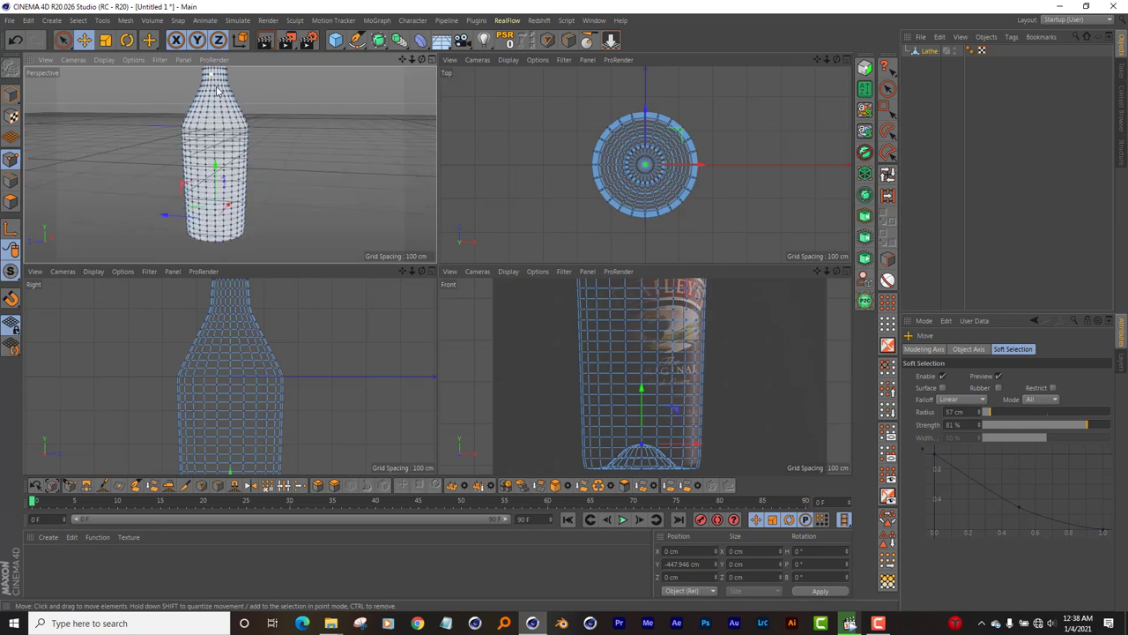
left_click(942, 375)
key("ctrl+a")
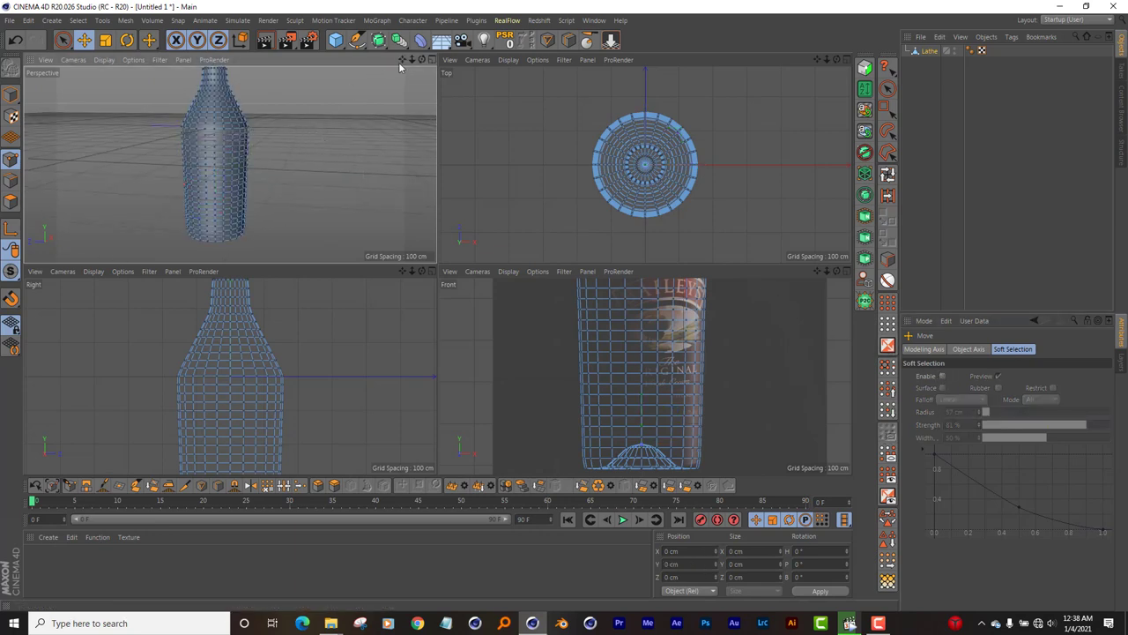
Step: Looking down on the top, select the inner disc polygons and delete them
left_click_drag(402, 60, 280, 119)
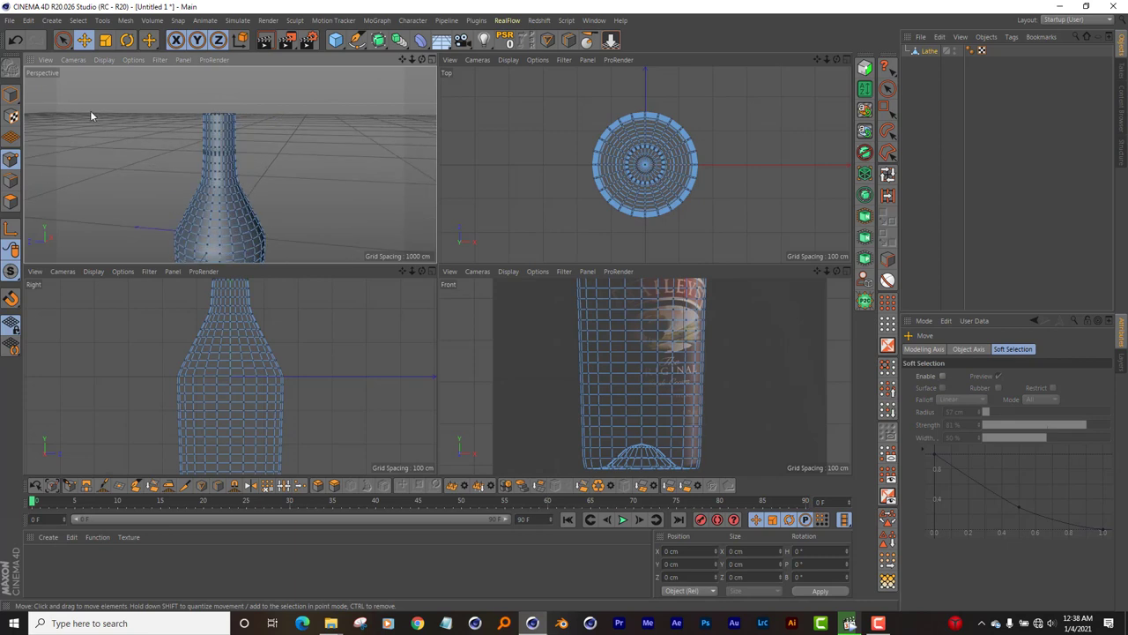
left_click(11, 94)
mouse_move(270, 111)
left_mouse_down("alt")
mouse_move(268, 100)
mouse_move(234, 103)
left_mouse_up("alt")
scroll(266, 97, "up", 3)
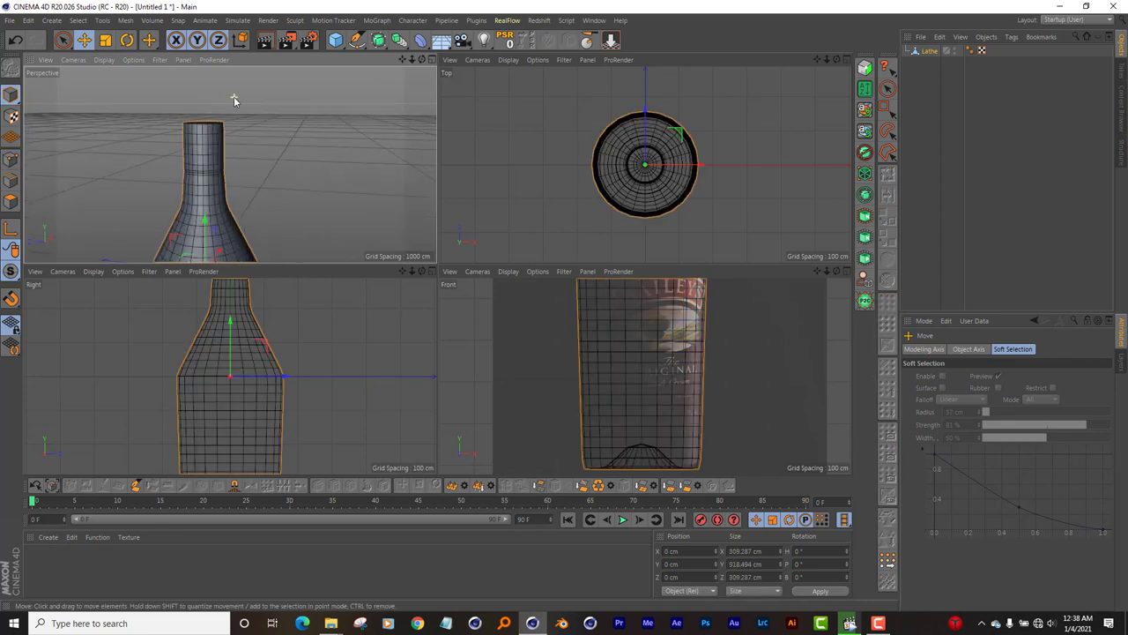
mouse_move(409, 75)
left_mouse_down("alt")
mouse_move(229, 164)
mouse_move(203, 203)
left_mouse_up("alt")
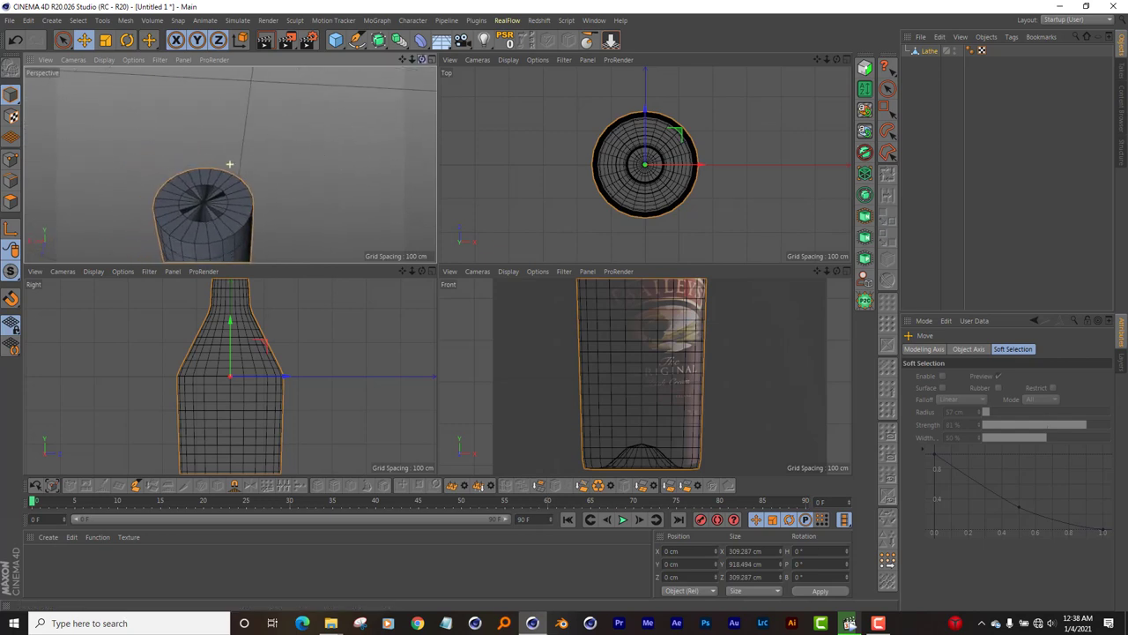
scroll(191, 231, "up", 2)
scroll(191, 230, "up", 2)
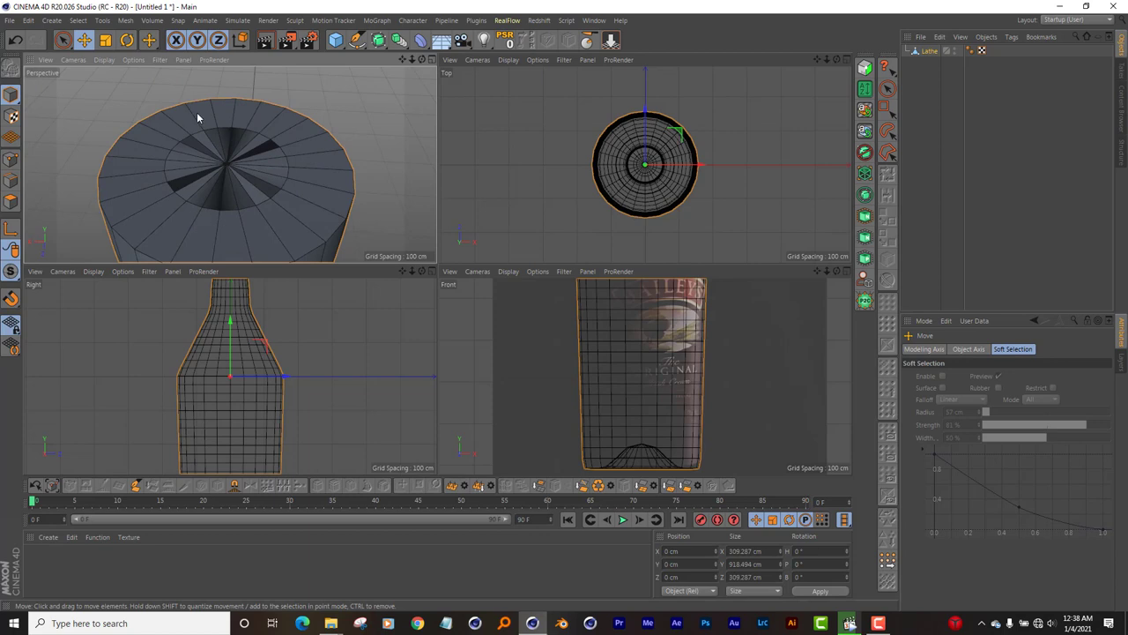
left_click(10, 201)
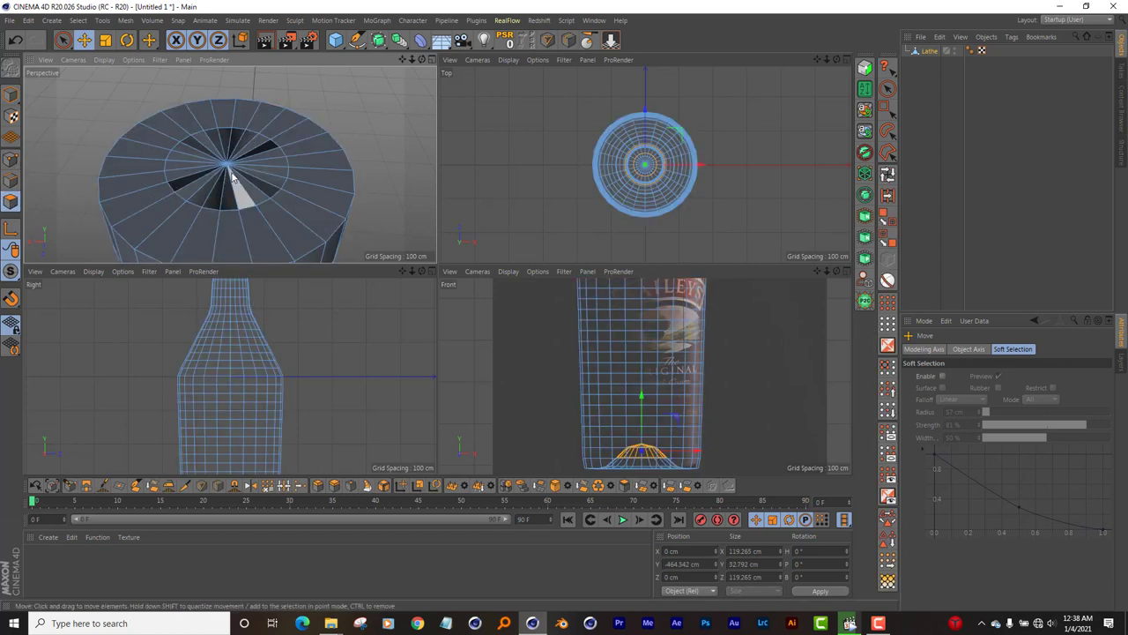
left_click(63, 40)
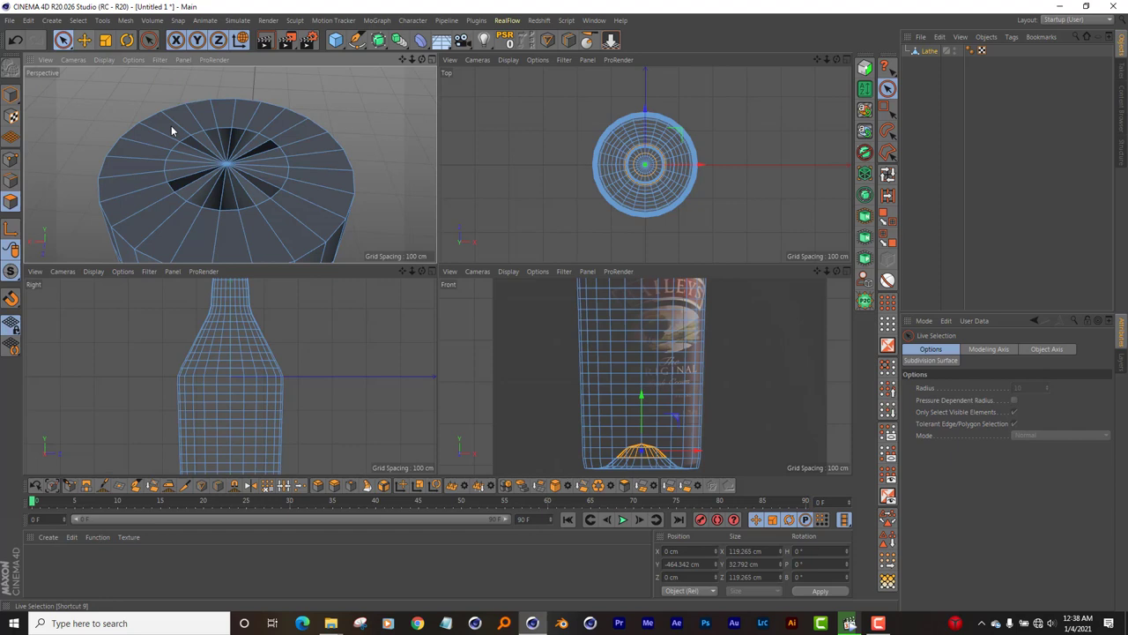
left_click(216, 175)
left_click_drag(216, 175, 249, 167)
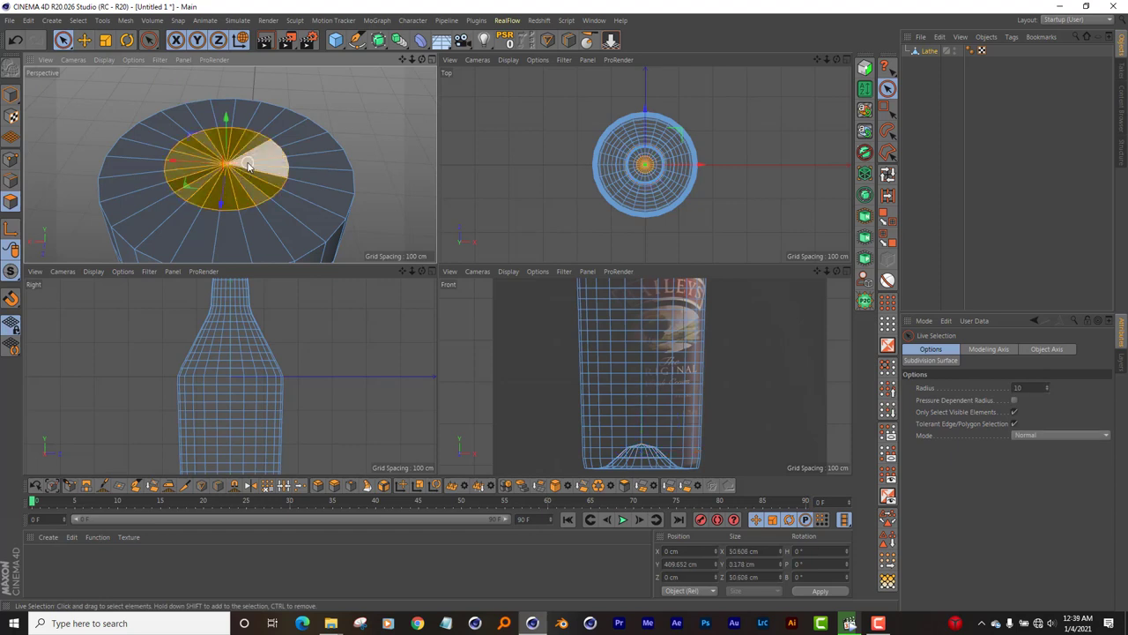
key("Delete")
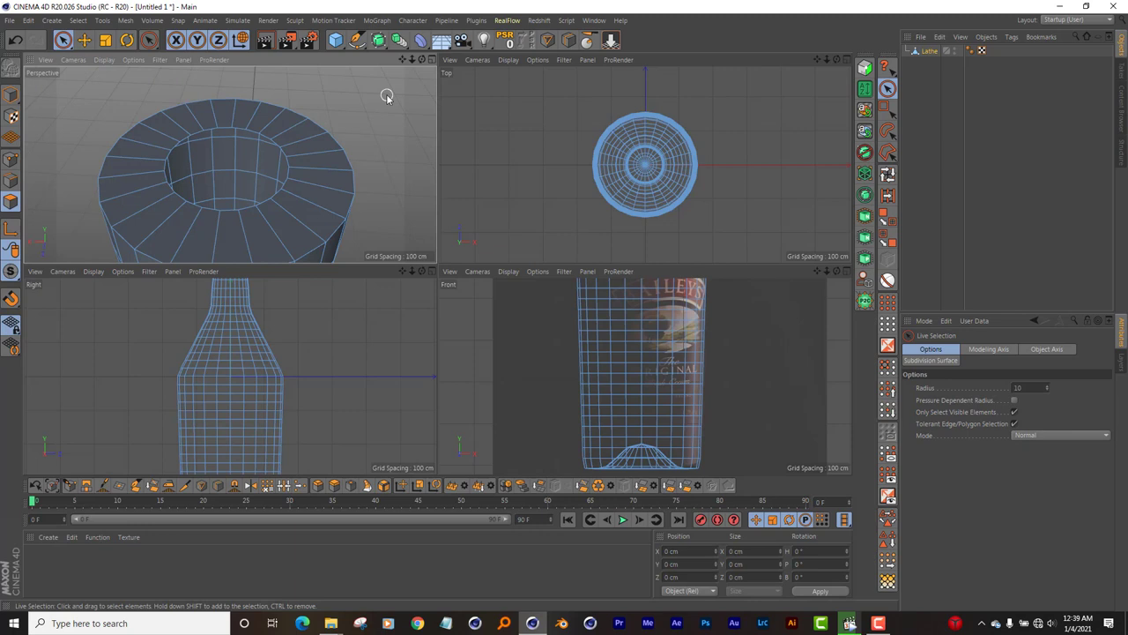
Step: Loop-select the remaining top ring of polygons and delete it to open the neck
mouse_move(319, 187)
left_mouse_down()
mouse_move(195, 205)
mouse_move(162, 171)
left_mouse_up()
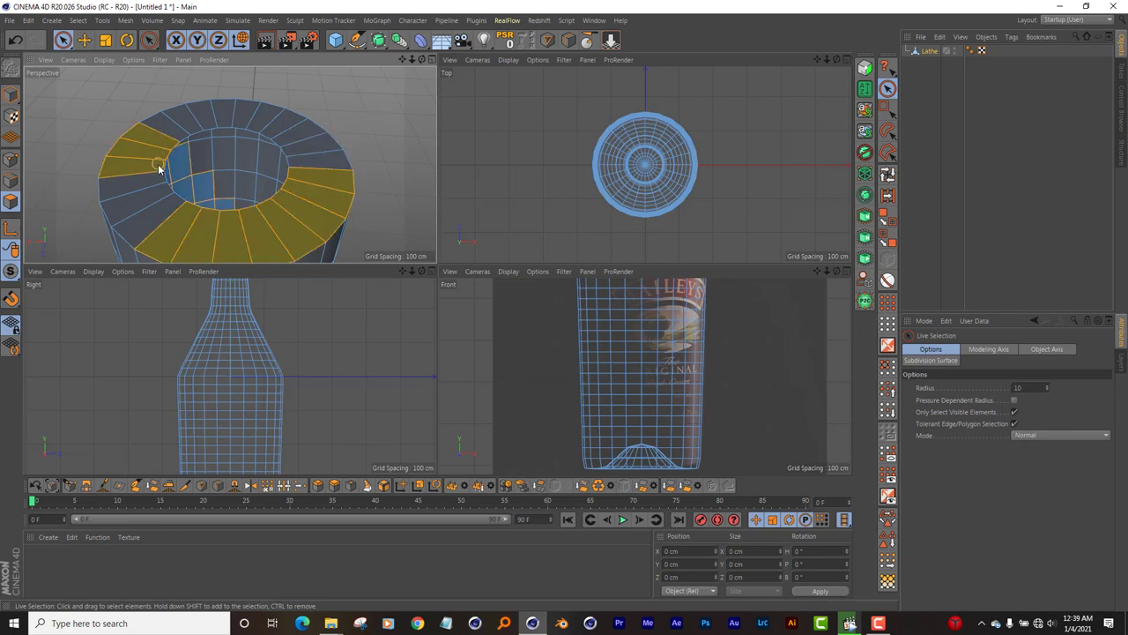
left_click(888, 174)
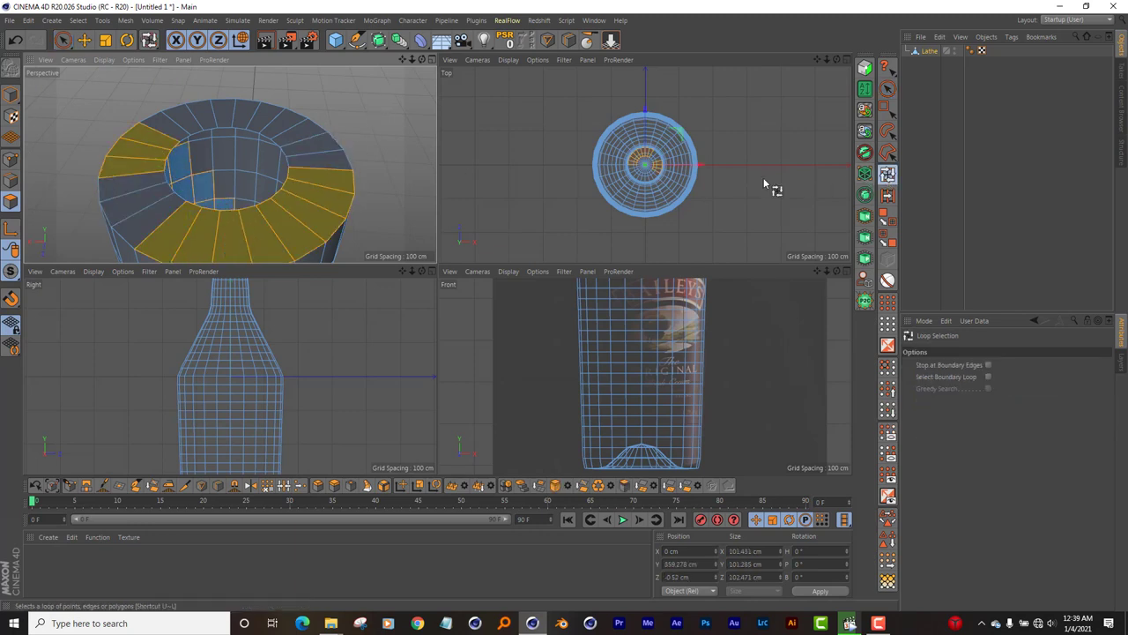
left_click(327, 155)
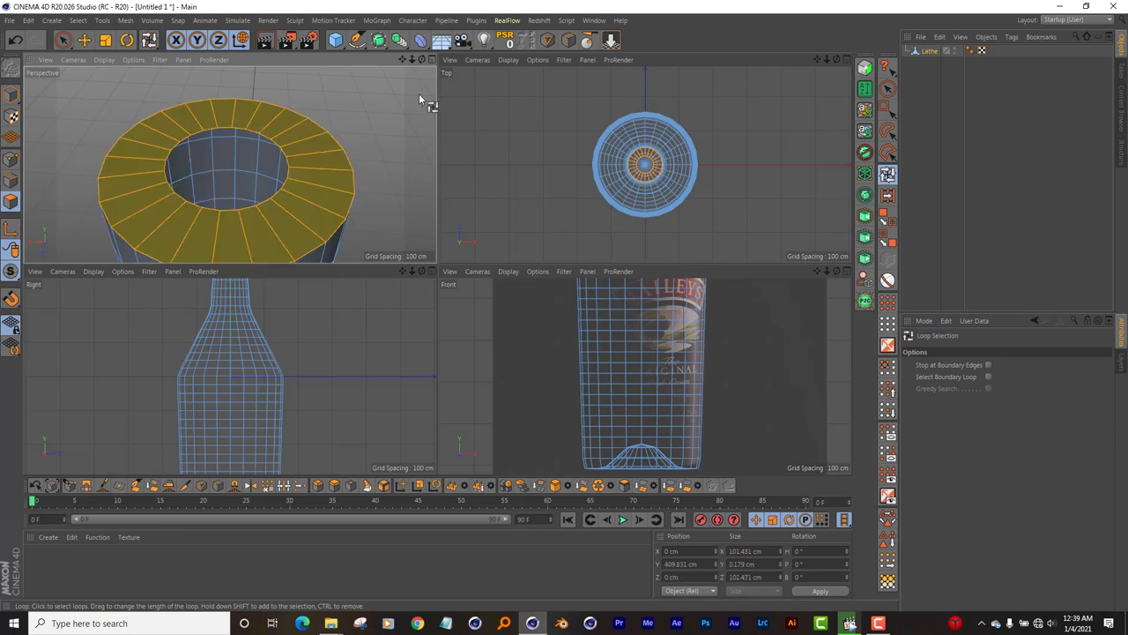
key("Delete")
scroll(316, 90, "down", 3)
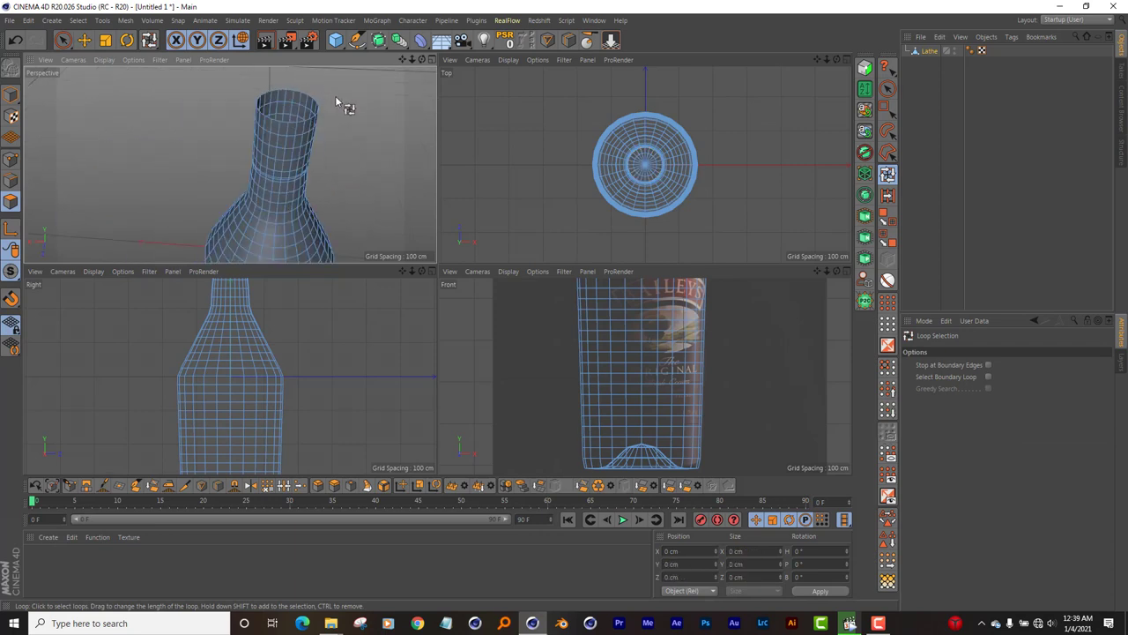
Step: Take the Move tool and zoom in on the top of the bottle neck
key("e")
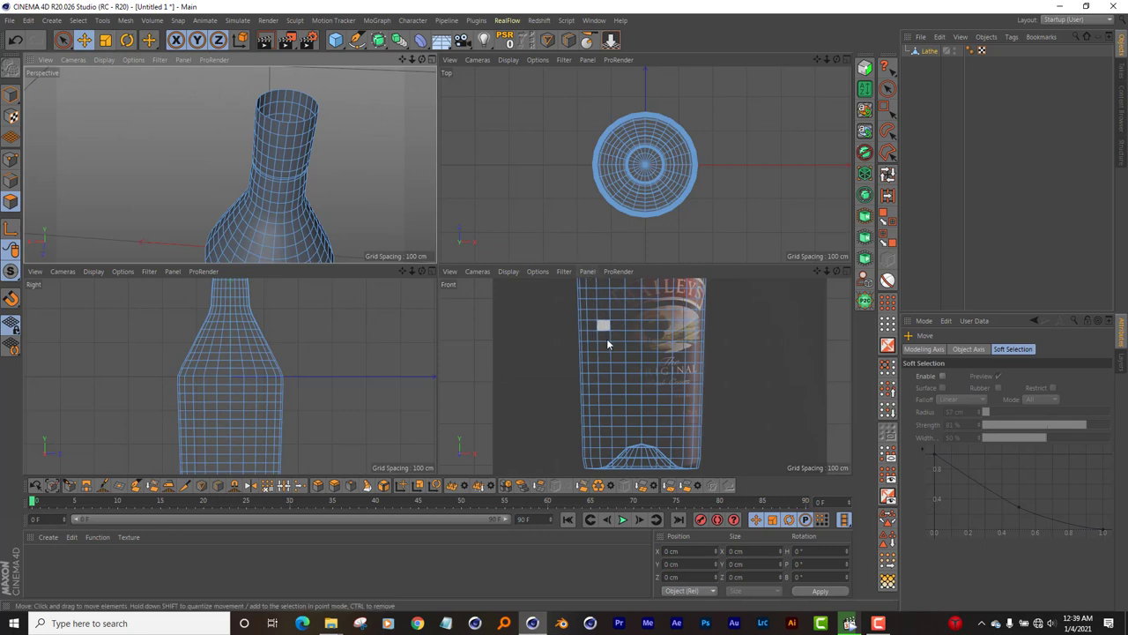
scroll(650, 387, "down", 4)
scroll(650, 387, "up", 3)
scroll(653, 378, "down", 2)
scroll(650, 378, "down", 3)
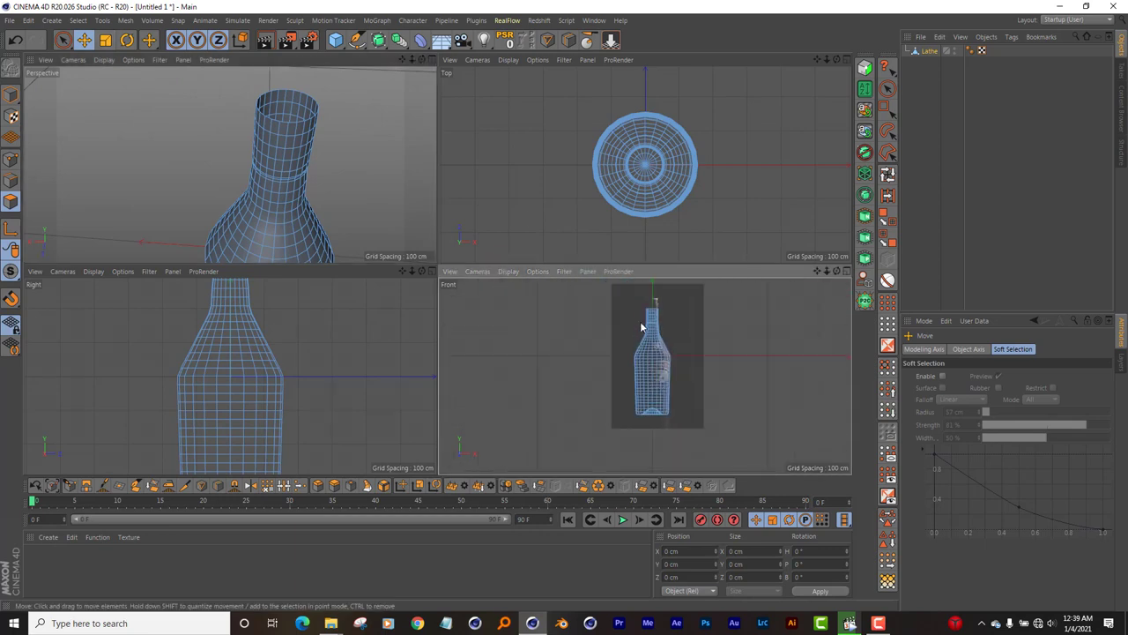
scroll(650, 297, "up", 5)
scroll(649, 297, "up", 2)
scroll(674, 317, "up", 2)
scroll(679, 335, "up", 2)
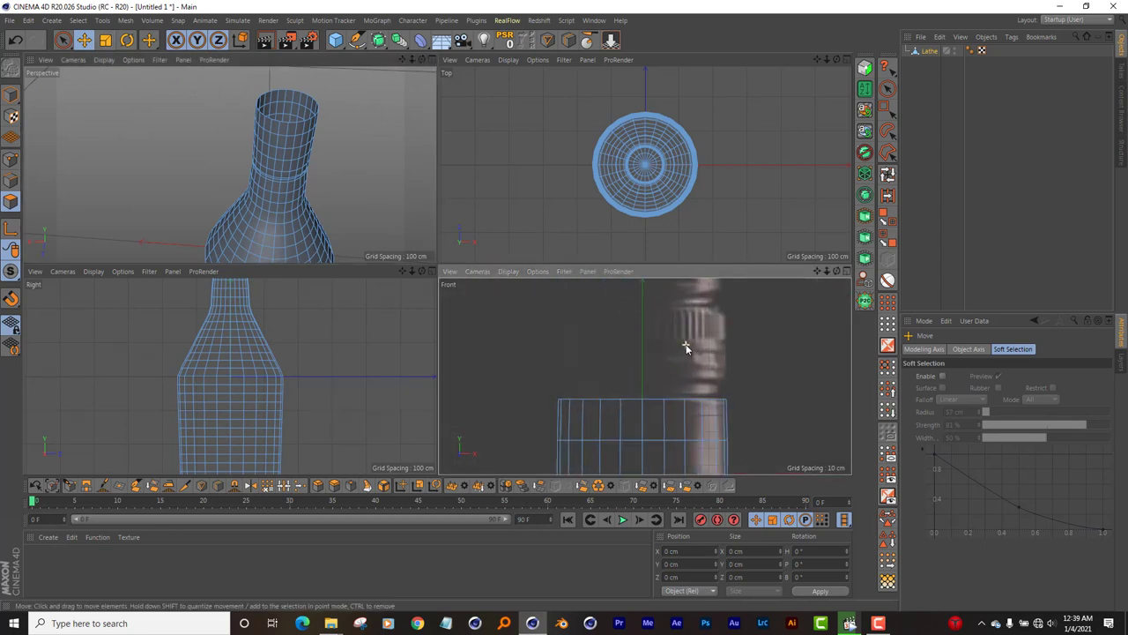
scroll(685, 349, "up", 2)
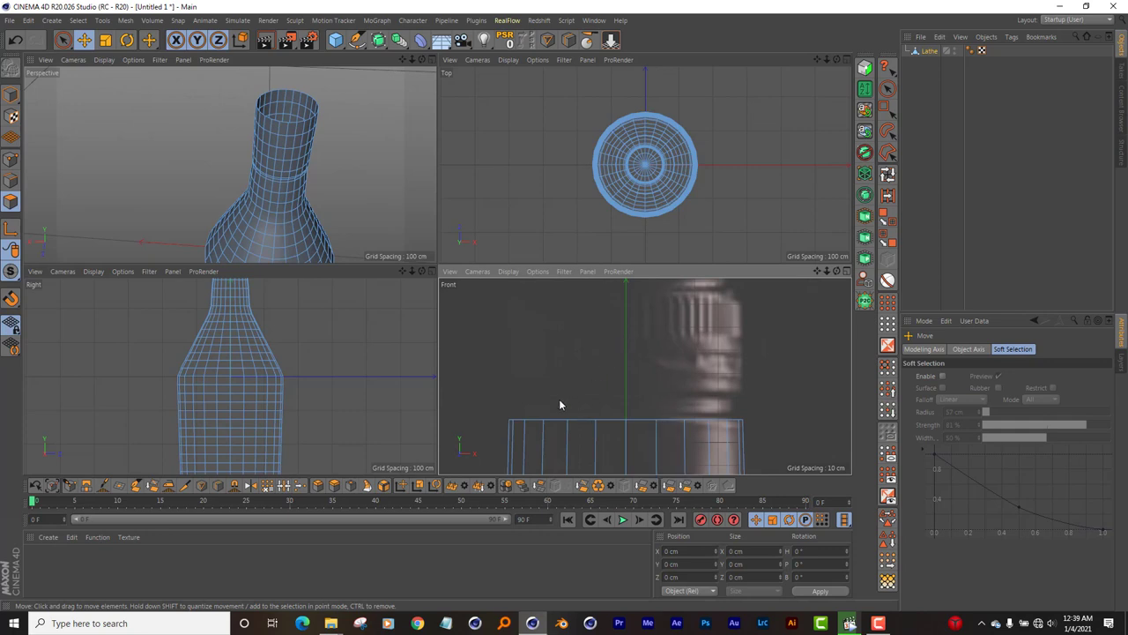
scroll(675, 378, "down", 2)
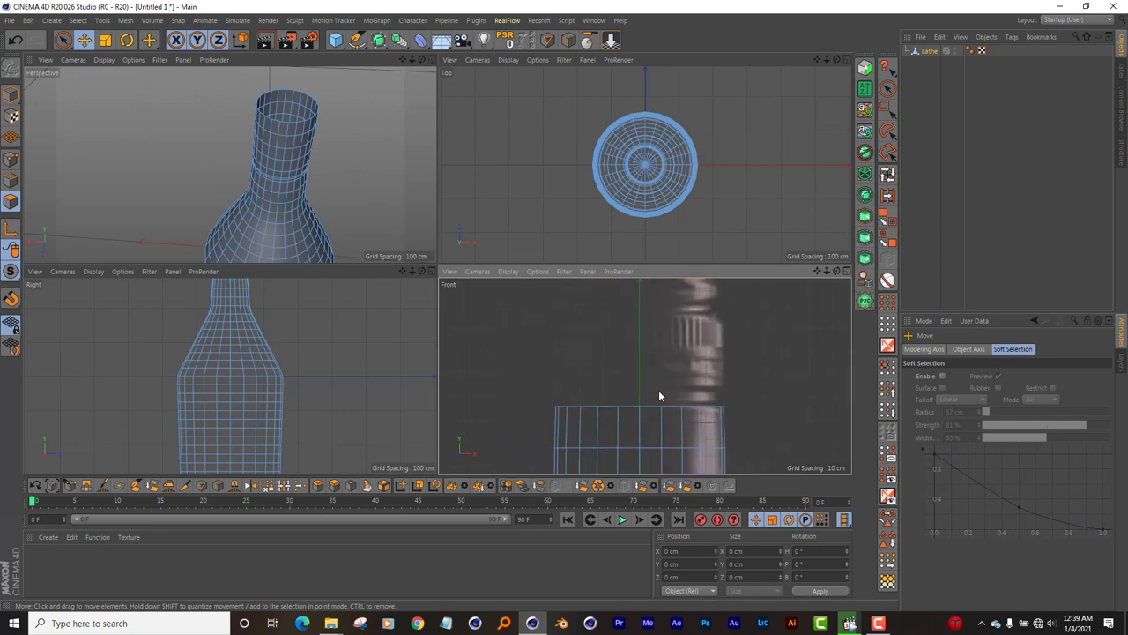
Step: Select the neck's open rim edge loop and lift it about 2.7 cm to Y 412.827 cm
left_click(11, 180)
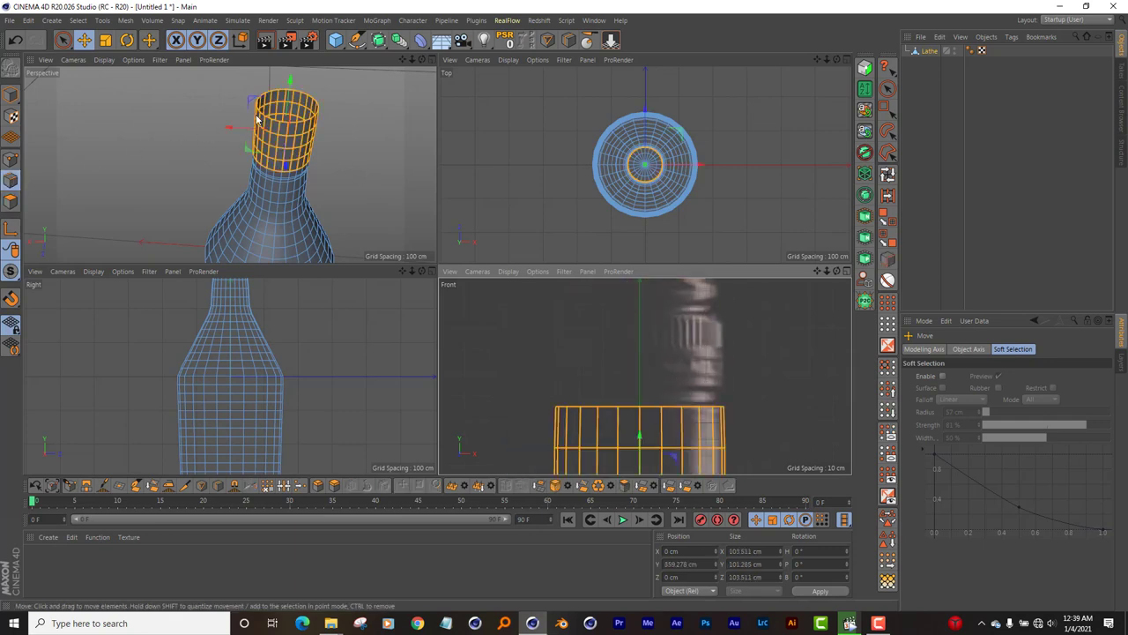
left_click(316, 113)
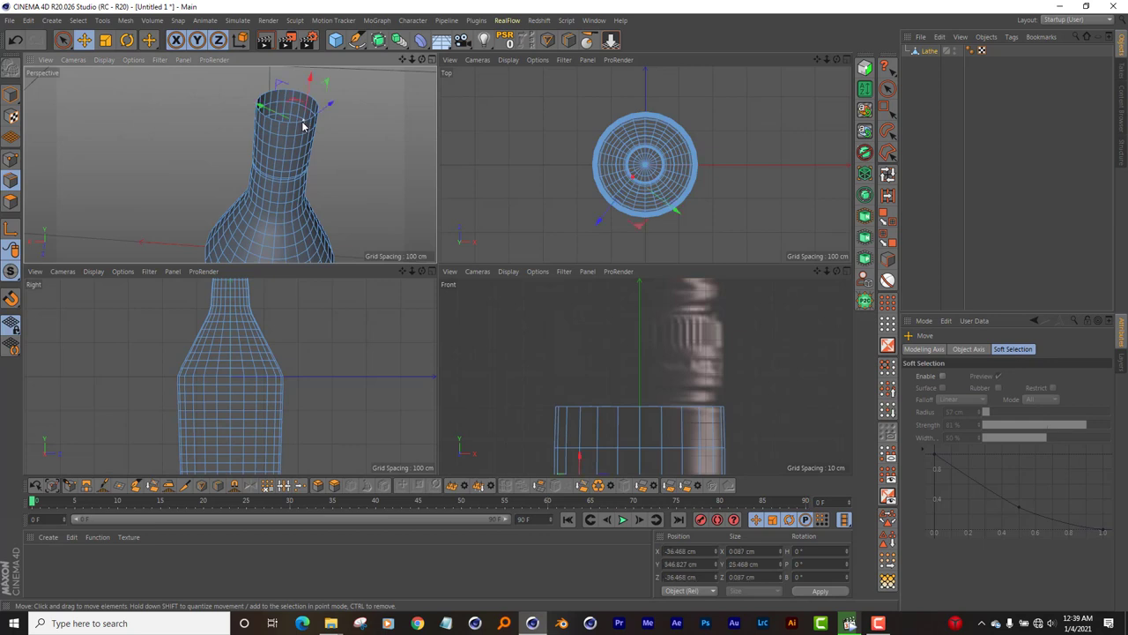
left_click(304, 117)
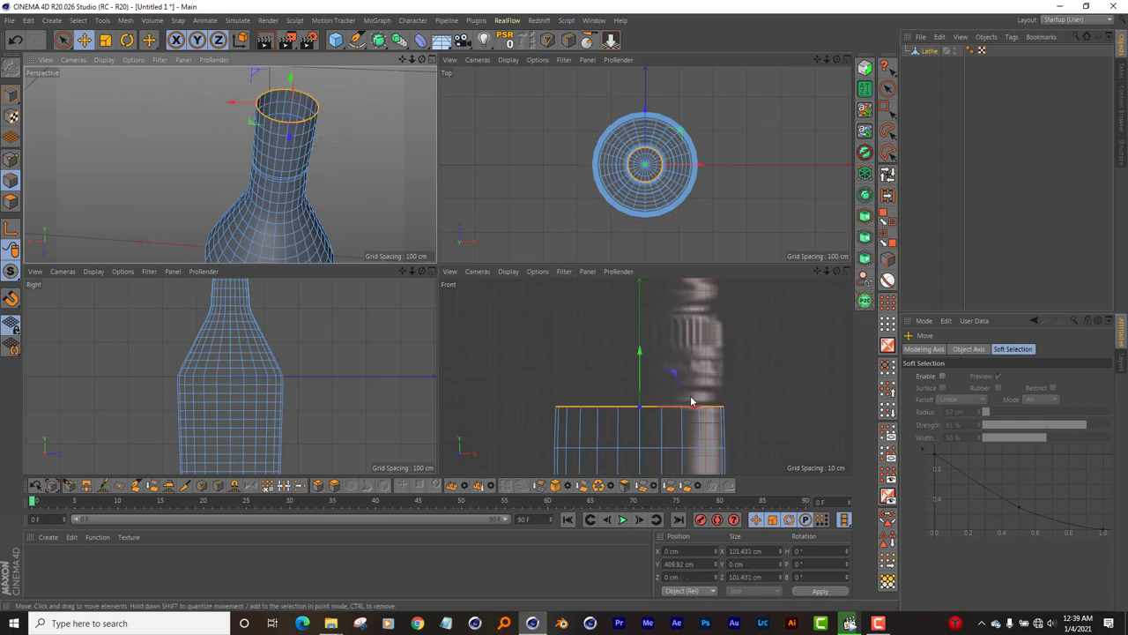
scroll(639, 390, "up", 1)
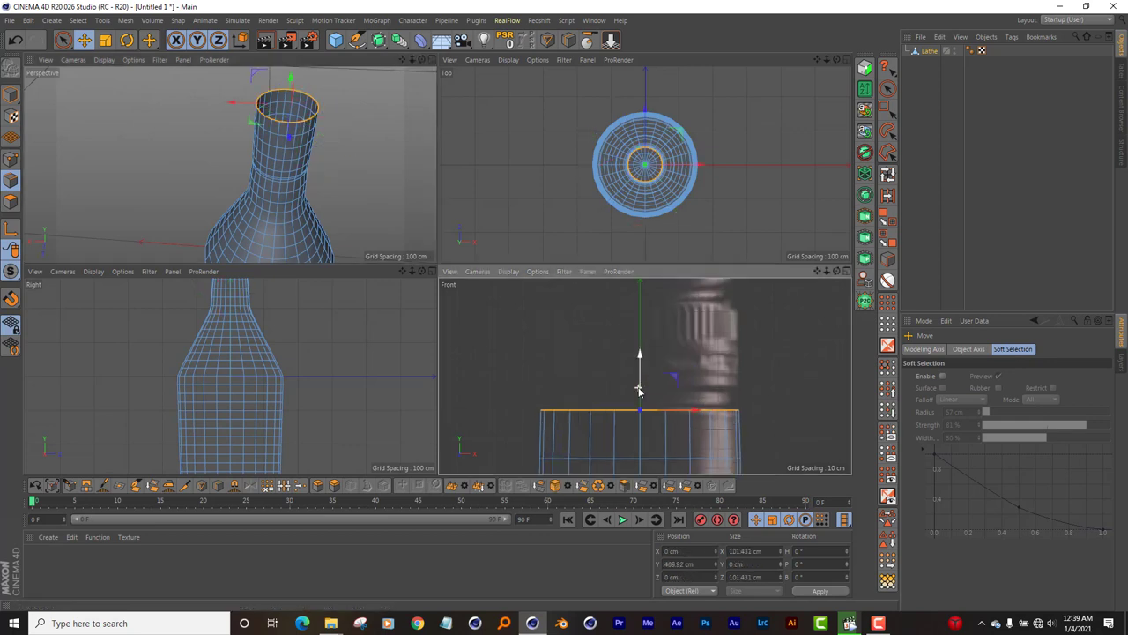
mouse_move(643, 379)
left_mouse_down()
mouse_move(646, 358)
mouse_move(642, 366)
left_mouse_up()
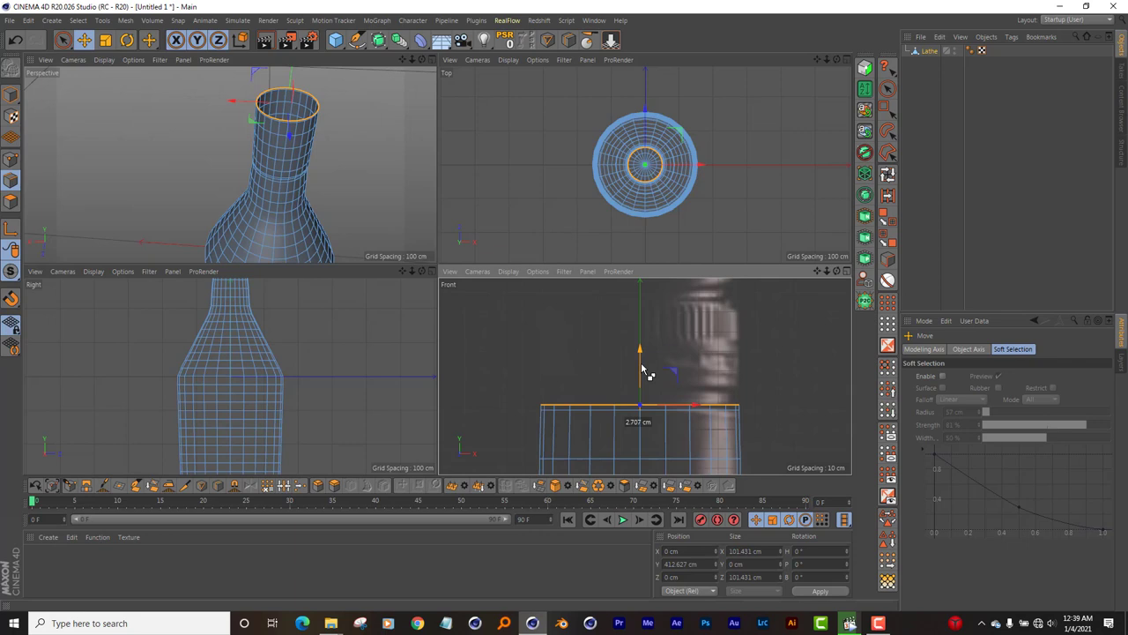
Step: Scale the bottle's top neck loop to about 97 cm and raise it about 13 cm
left_click_drag(643, 372, 642, 371)
key("t")
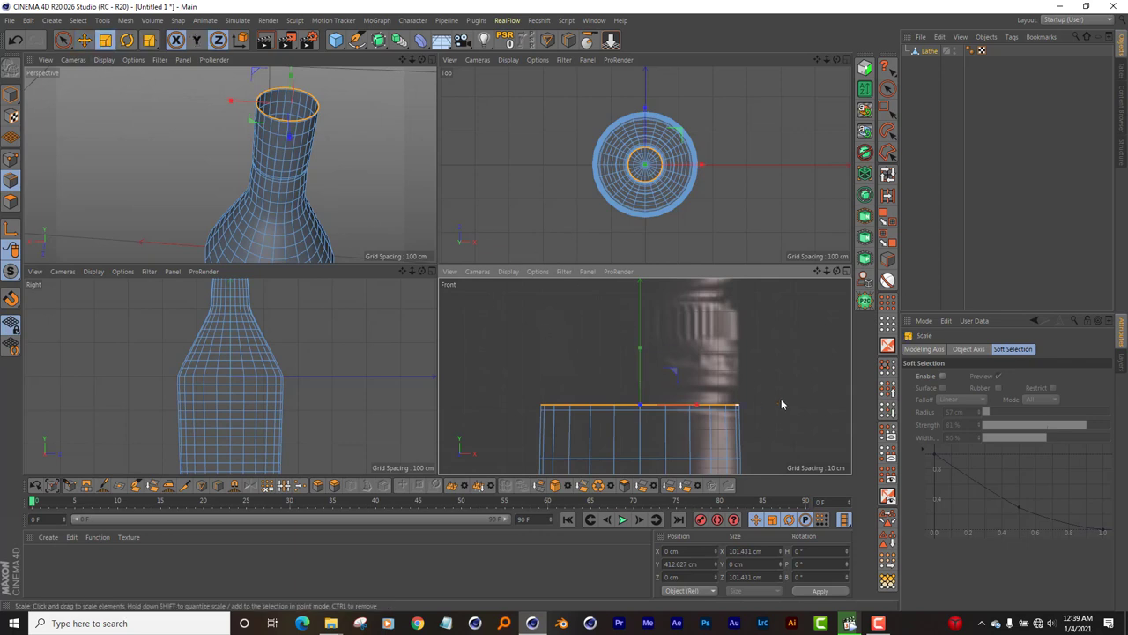
left_click_drag(797, 374, 784, 385)
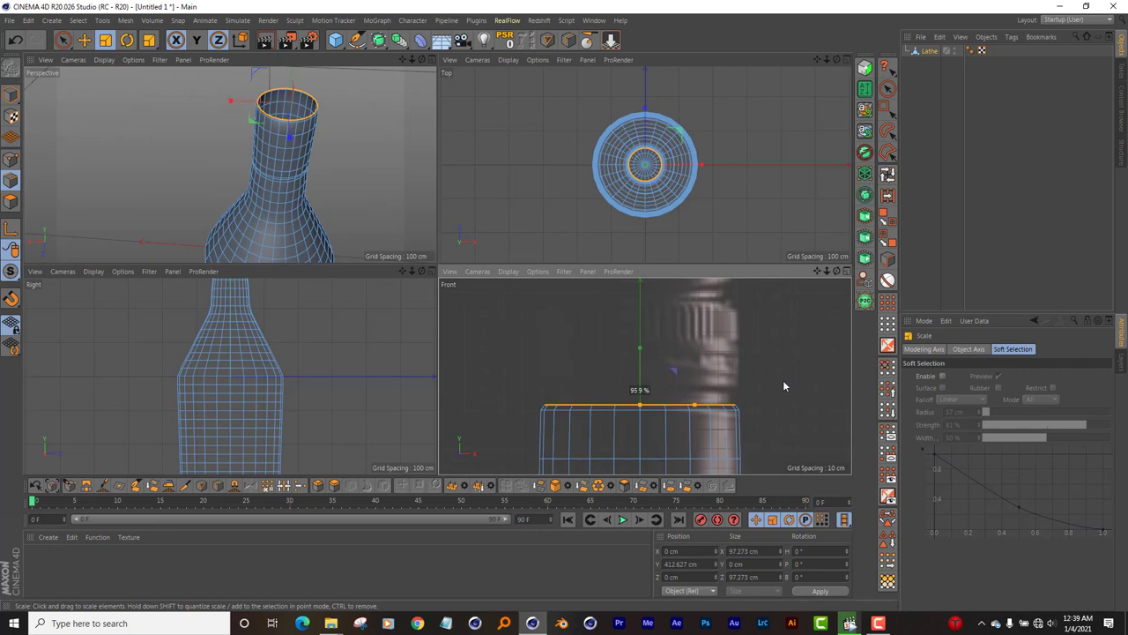
left_click_drag(784, 379, 783, 380)
left_click(87, 41)
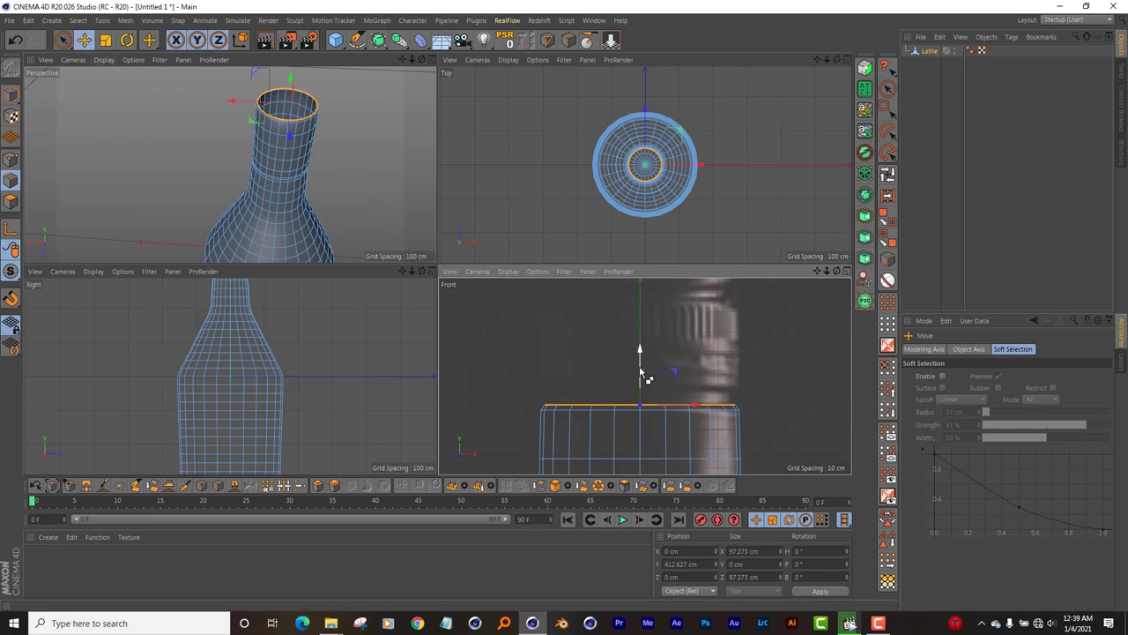
left_click_drag(642, 373, 650, 344)
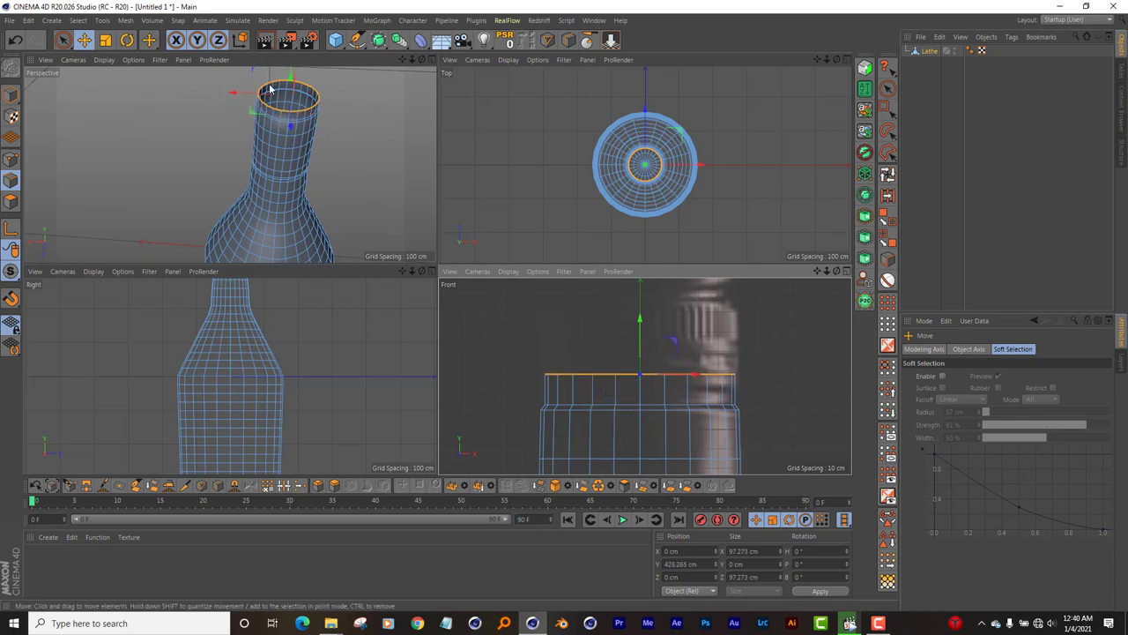
left_click(105, 40)
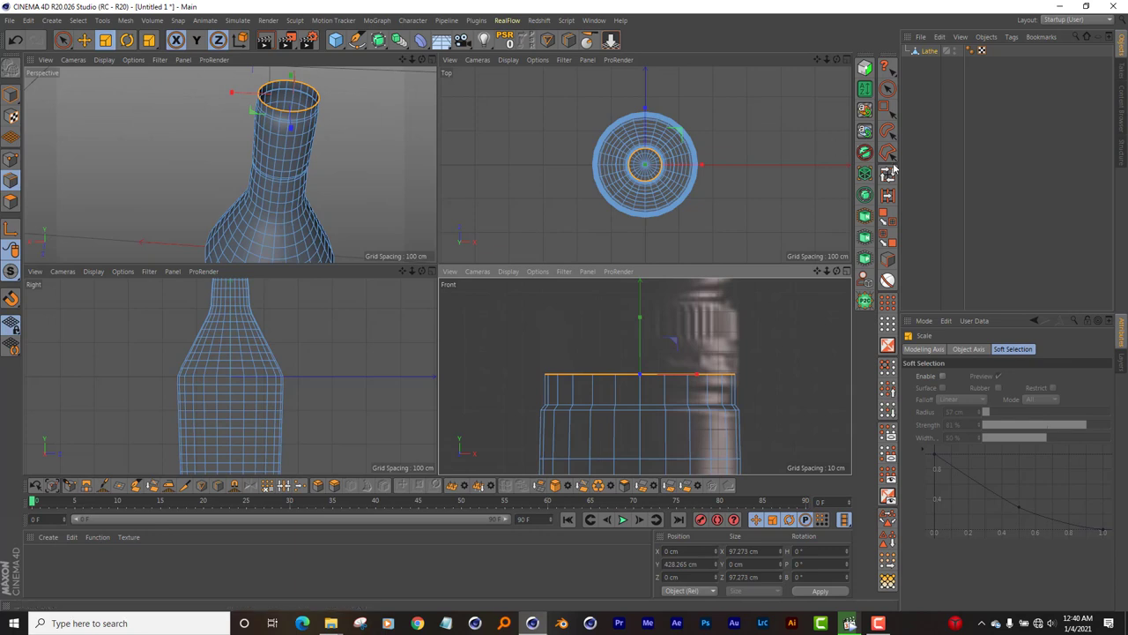
key("u")
key("l")
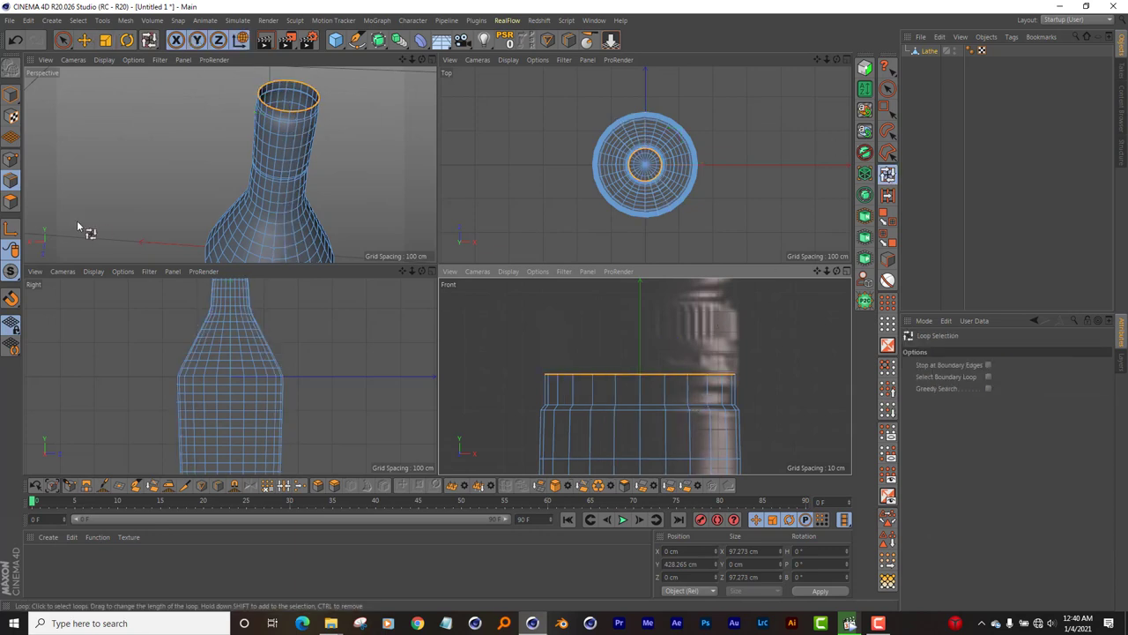
Step: Loop-select the top polygon band, then undo the accidentally applied Clone
left_click(11, 201)
left_click(292, 113)
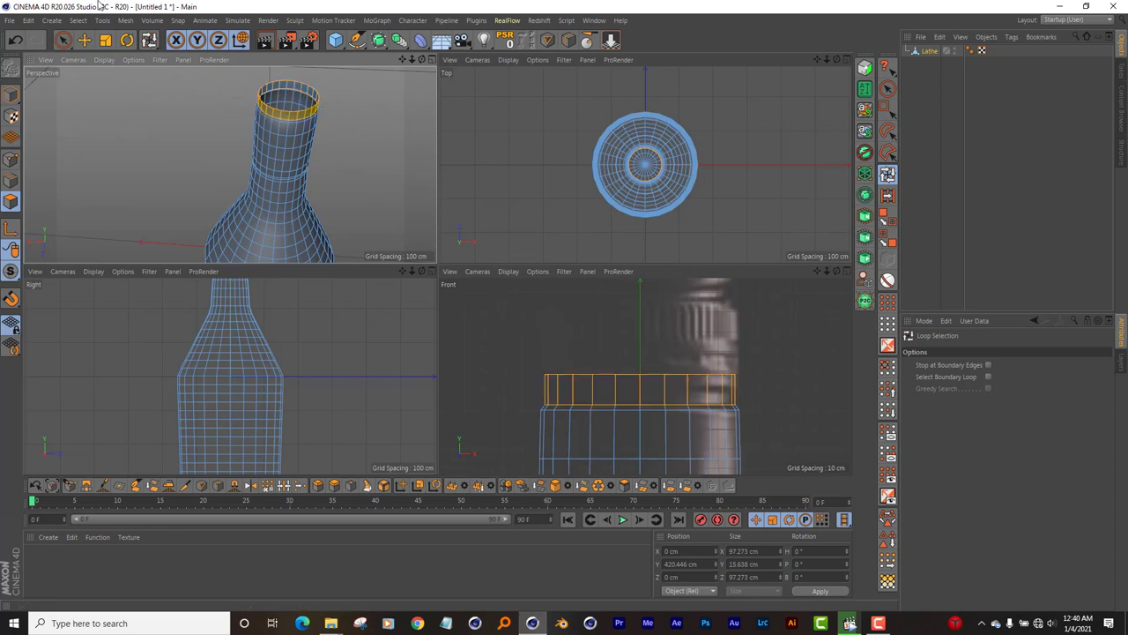
right_click(622, 344)
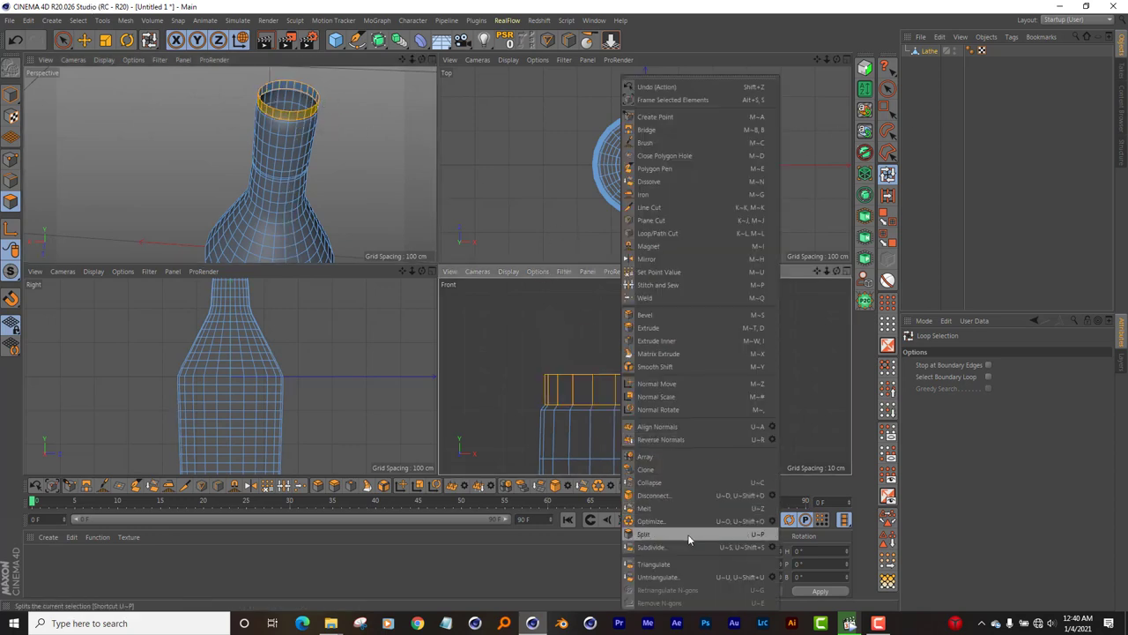
left_click(674, 468)
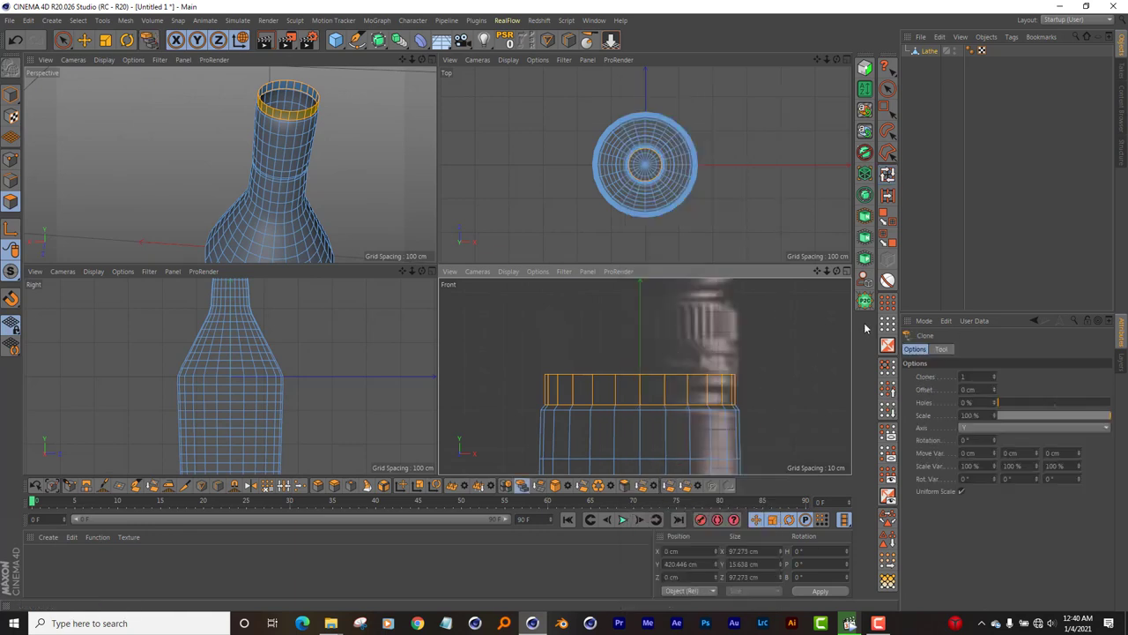
key("ctrl+z")
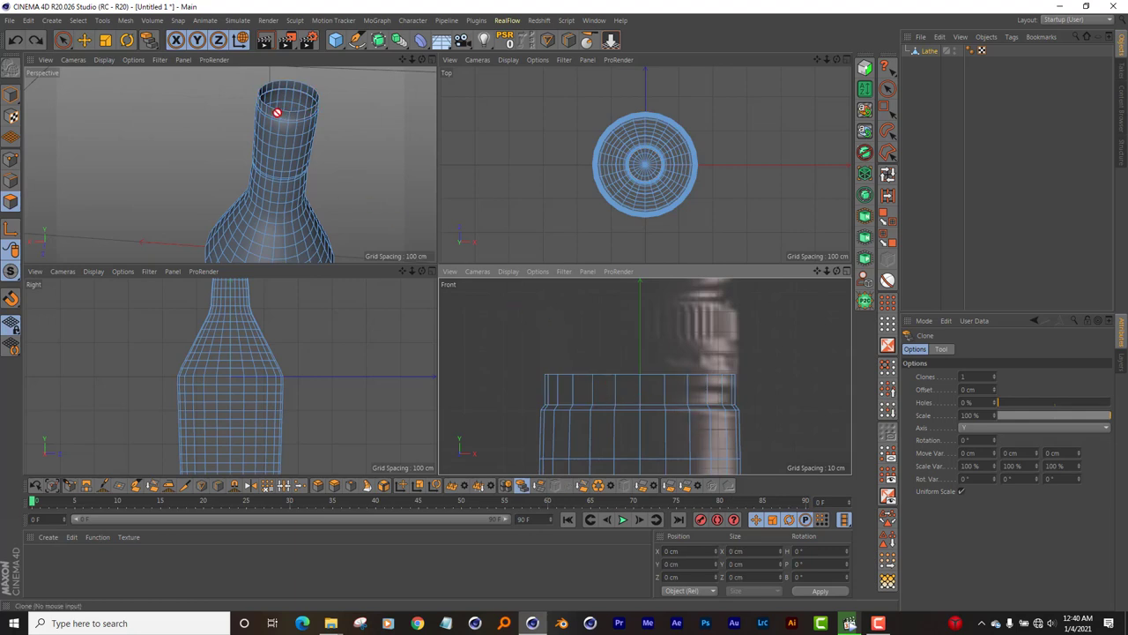
Step: Reselect the top band, Split it off, and select the new Lathe.1 object
left_click(83, 42)
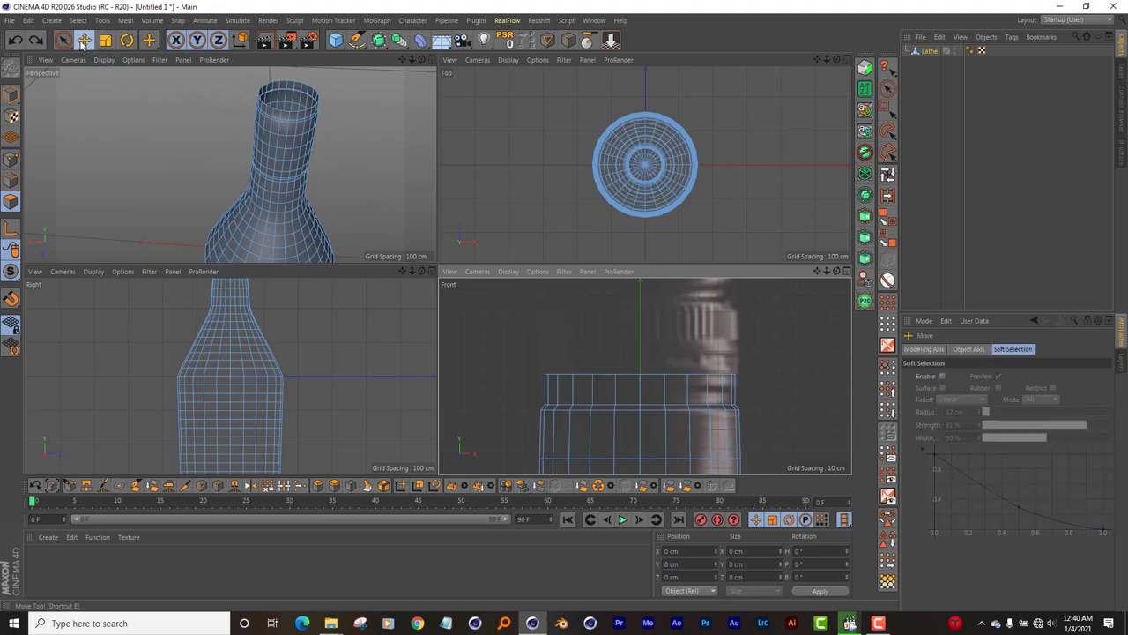
left_click(889, 174)
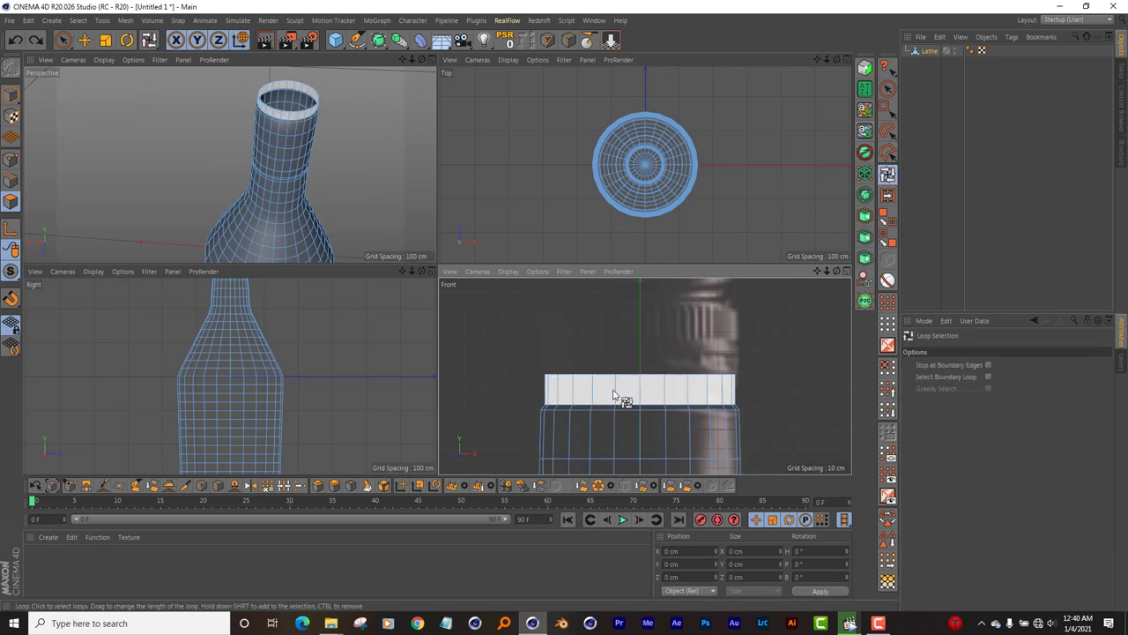
left_click(617, 396)
right_click(620, 396)
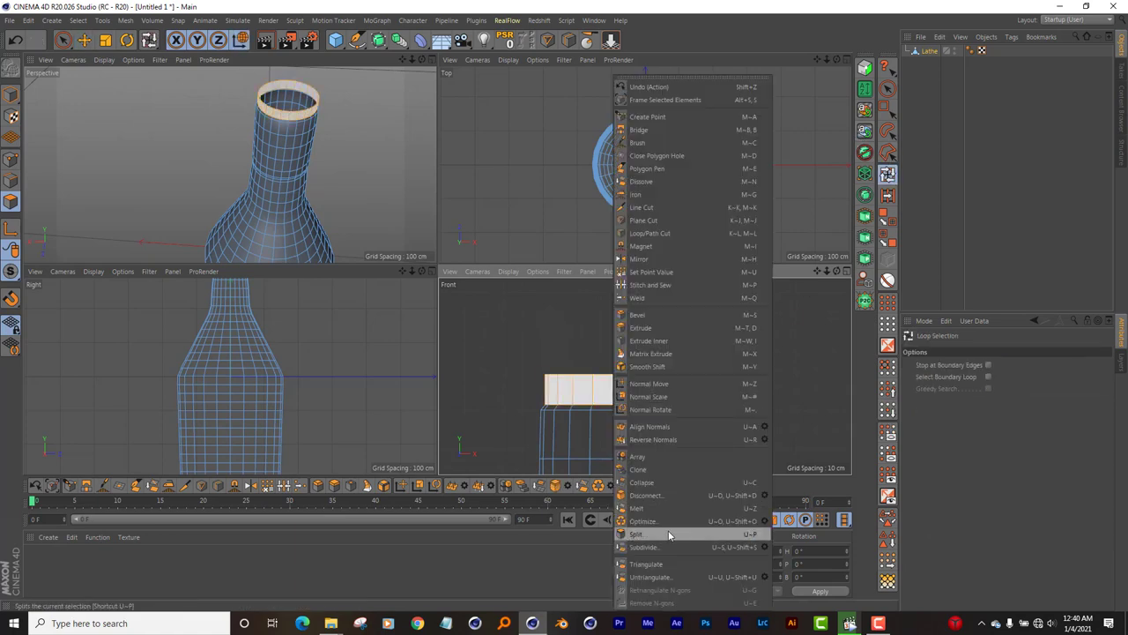
left_click(696, 534)
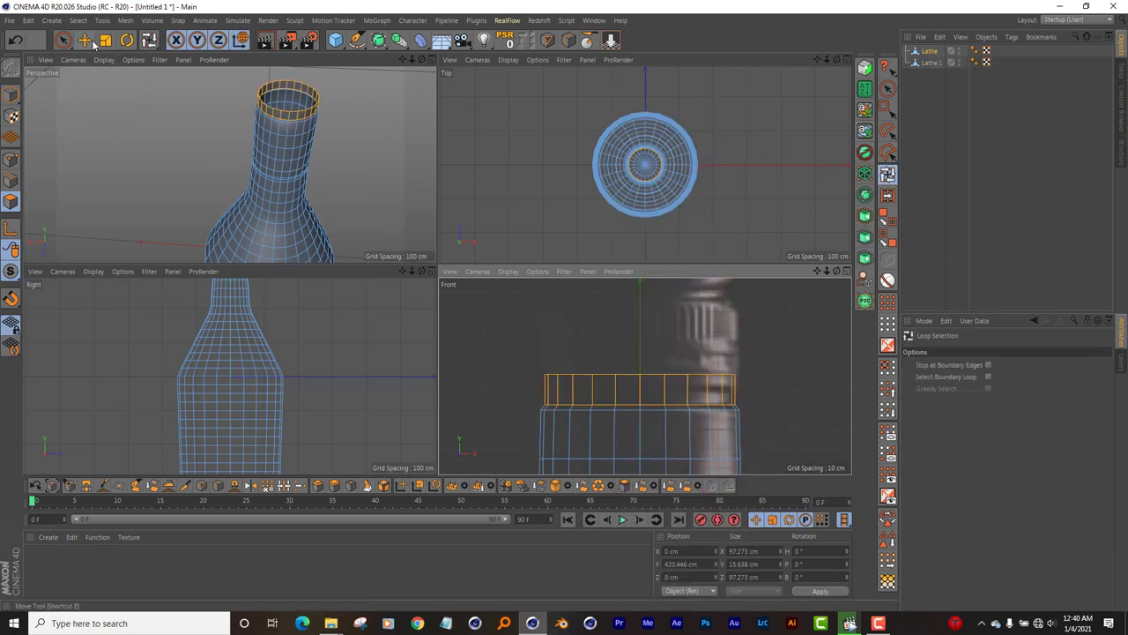
key("e")
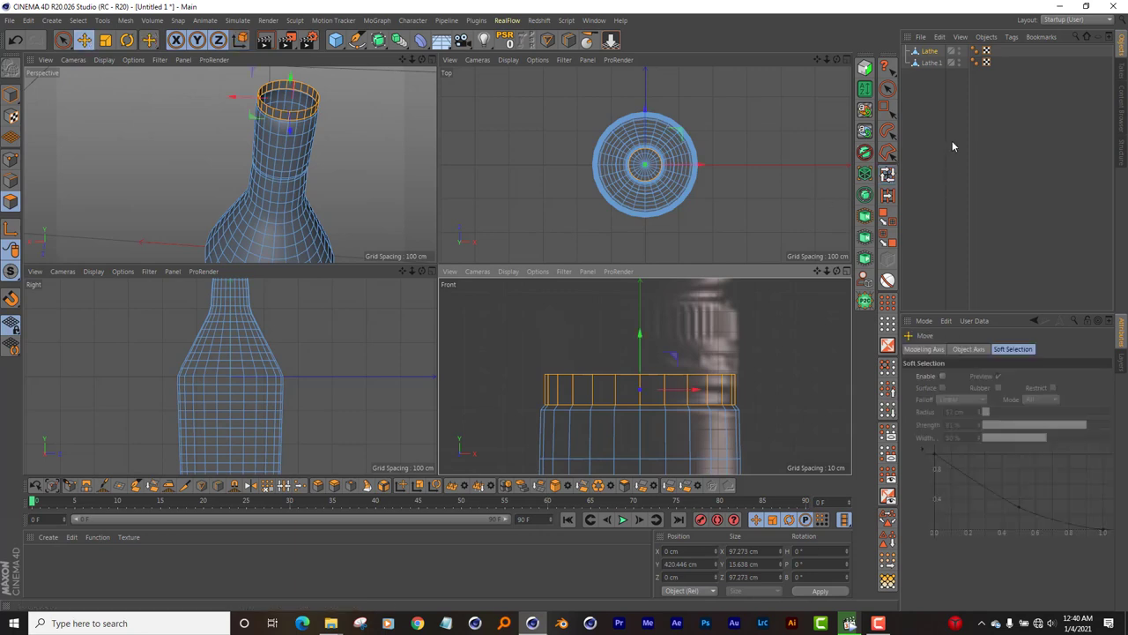
left_click(933, 63)
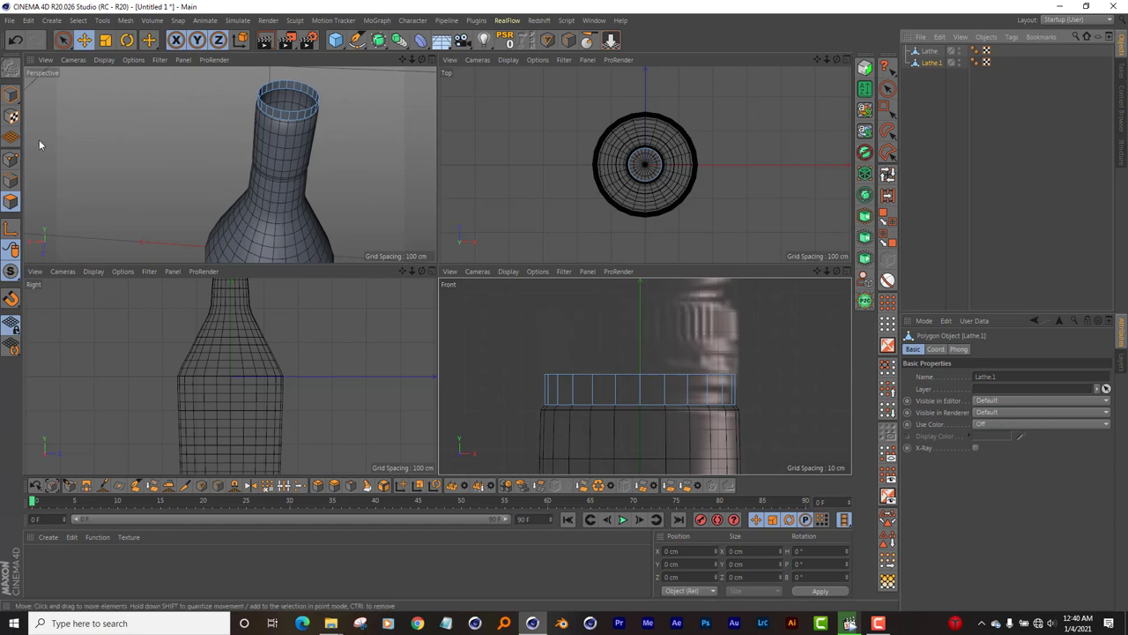
Step: Loop-select Lathe.1's top band and squash it along Y to about 4.6 cm tall
left_click(887, 174)
left_click(712, 394)
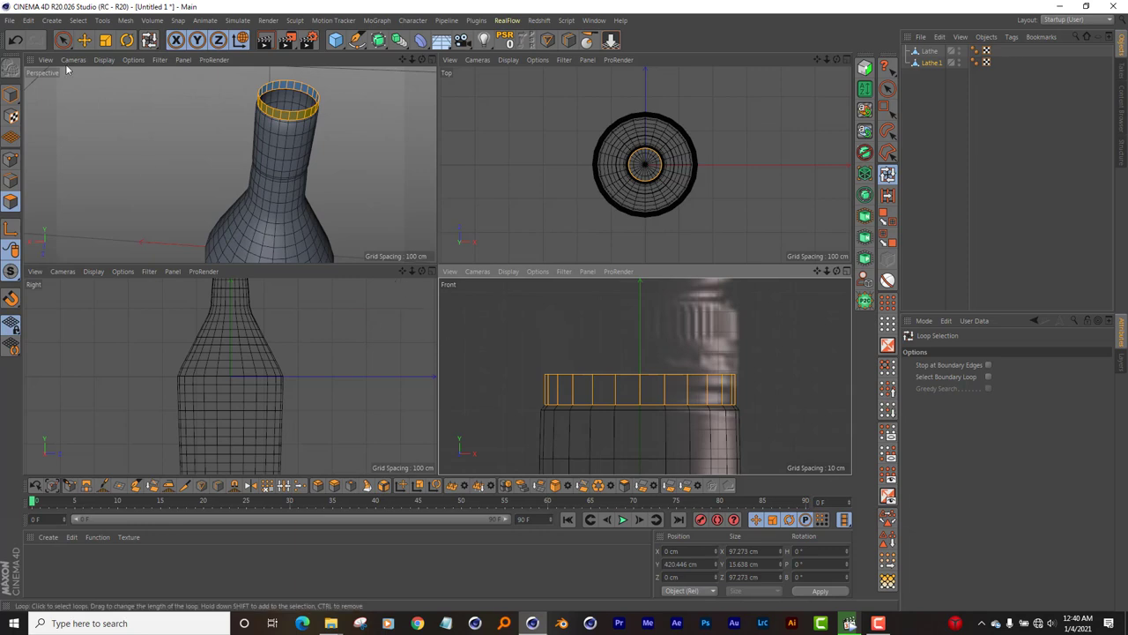
left_click(105, 39)
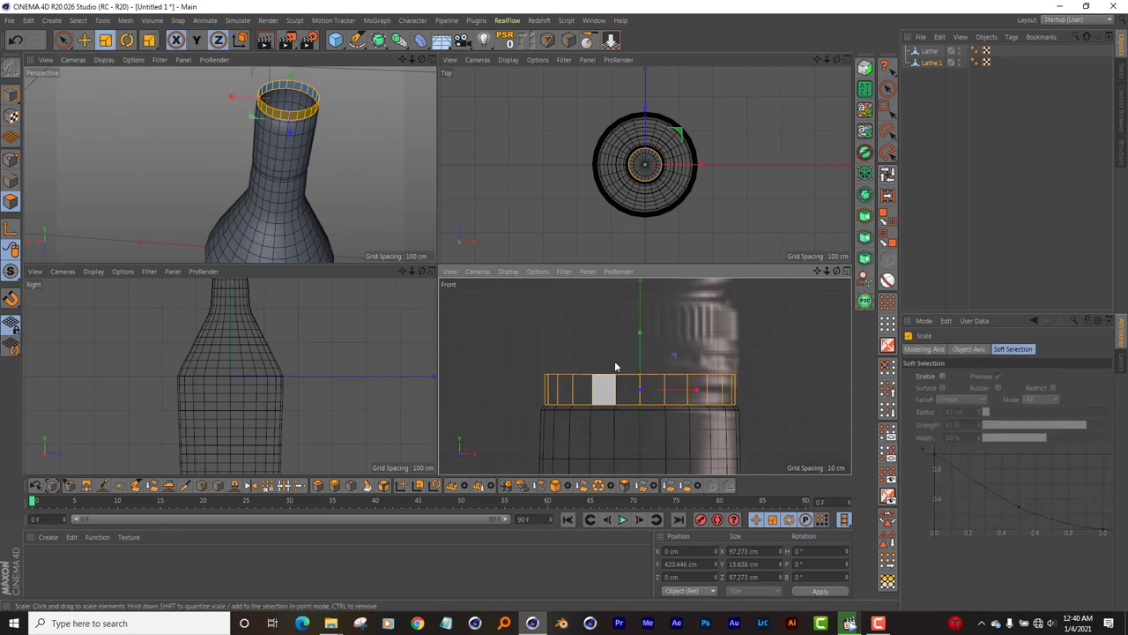
left_click_drag(642, 327, 644, 362)
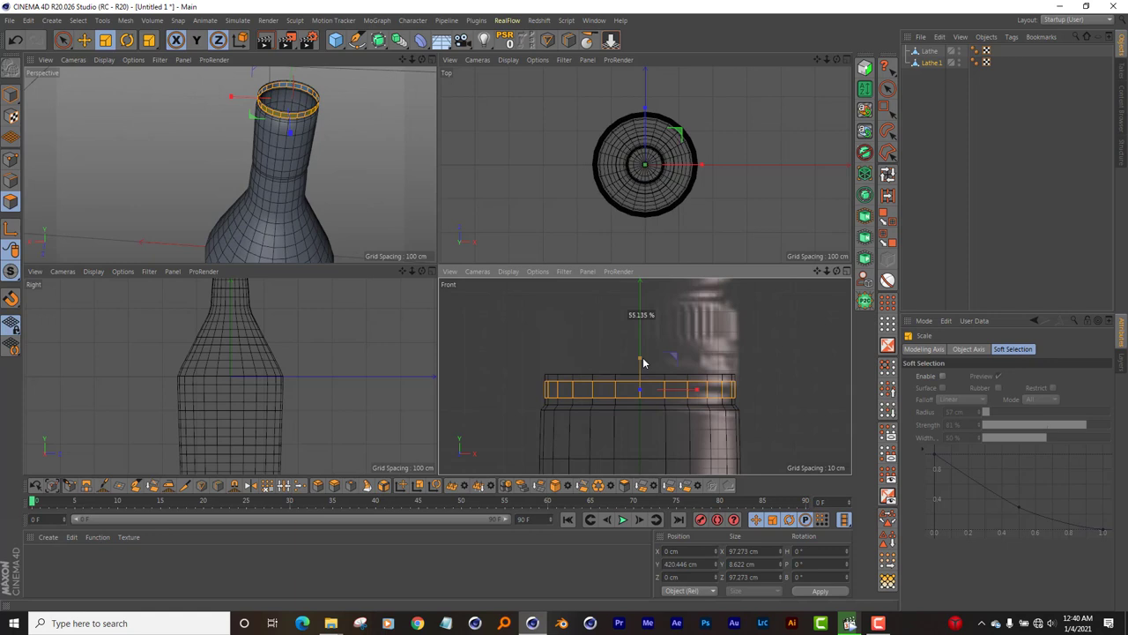
left_click_drag(643, 362, 642, 378)
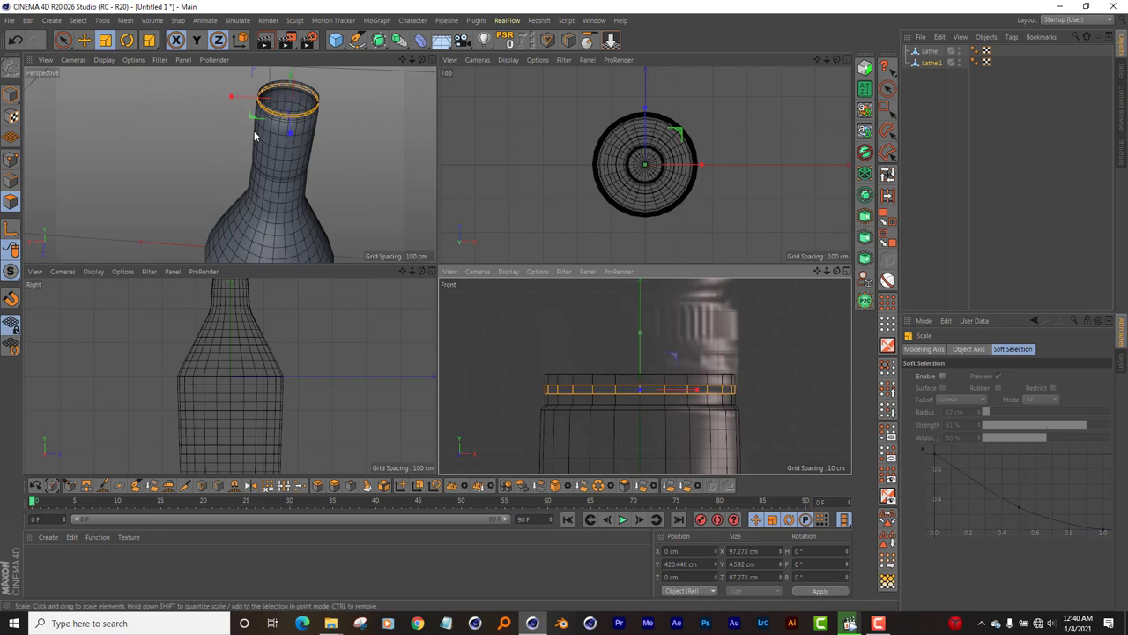
Step: Select the rim edge loop and flare it outward to about 101.3 cm wide
scroll(299, 77, "up", 4)
scroll(300, 78, "up", 3)
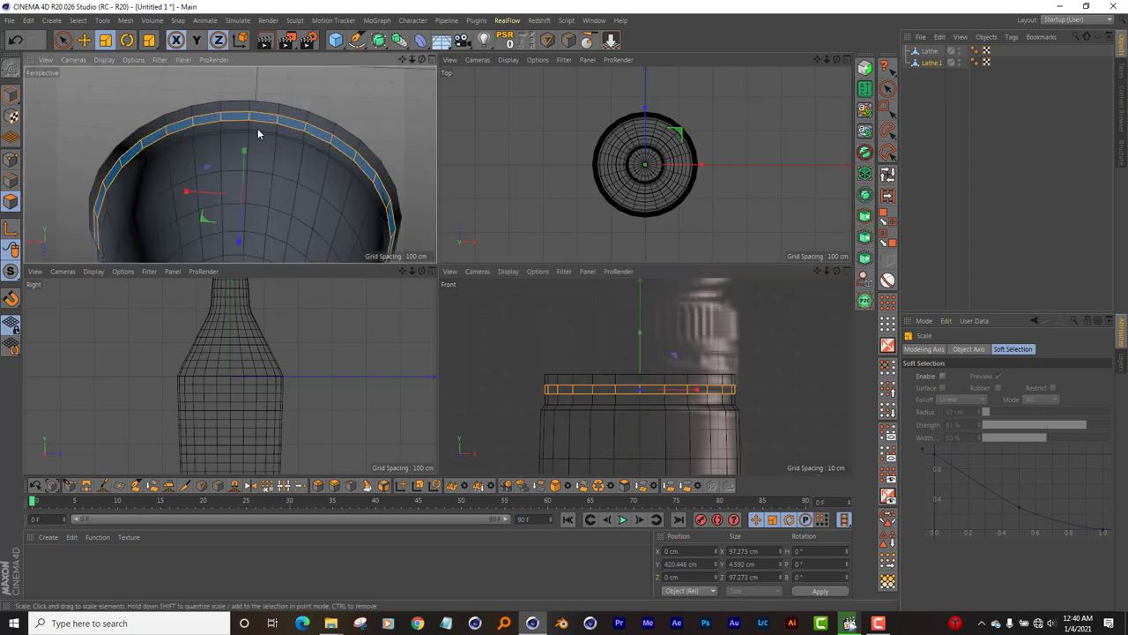
left_click(10, 180)
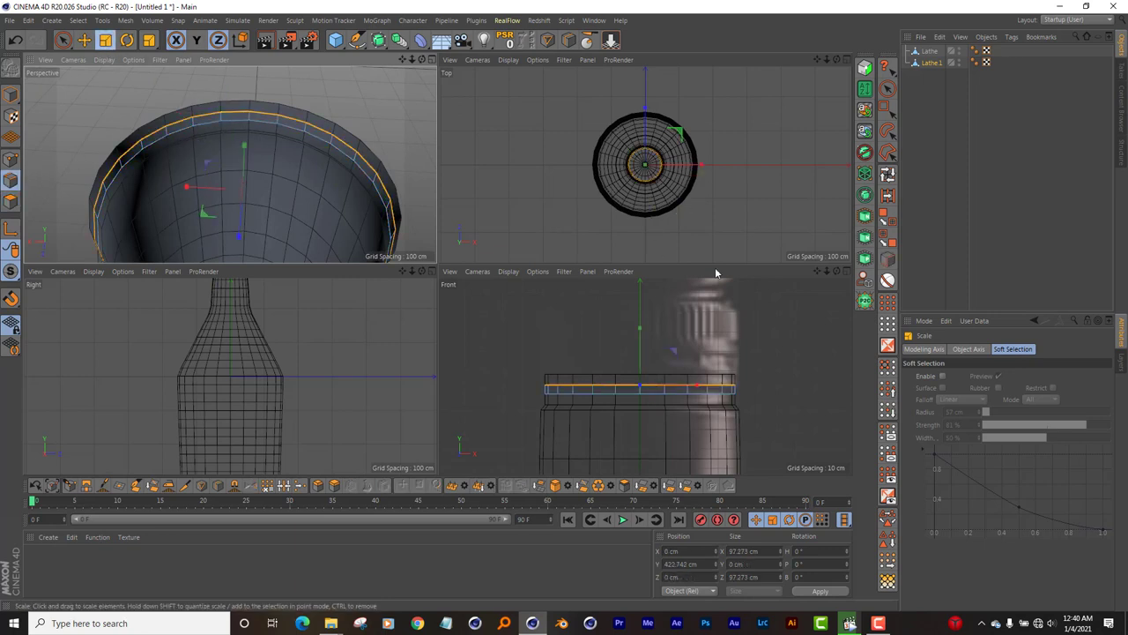
left_click_drag(810, 345, 807, 319)
Step: Adjust the rim loop's height and widen it to about 104.1 cm
key("e")
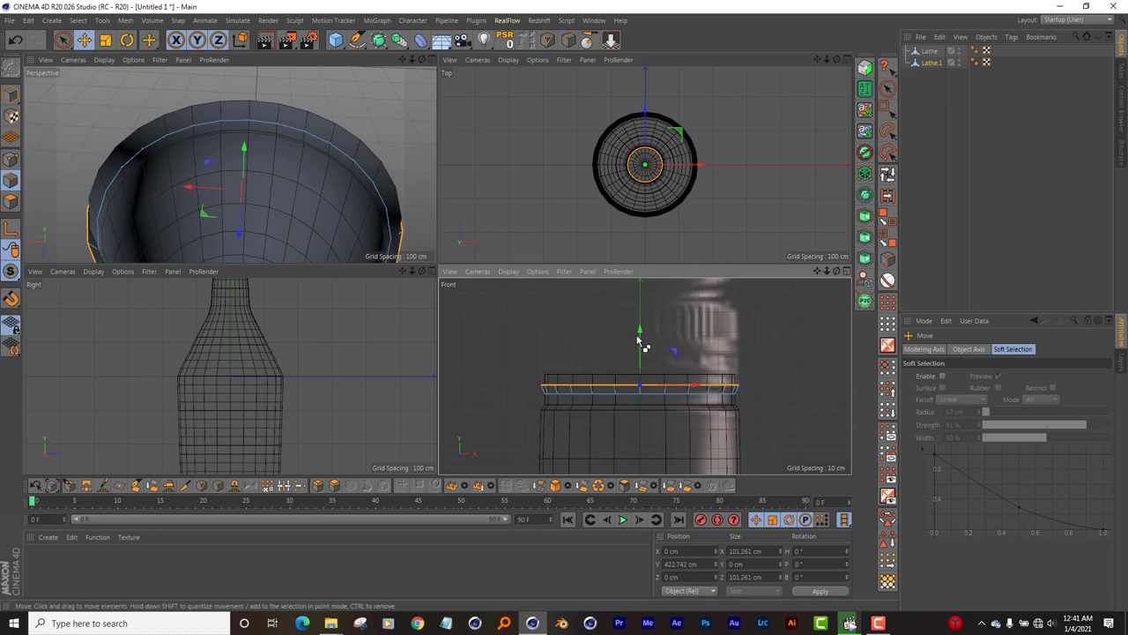
left_click_drag(641, 342, 642, 323)
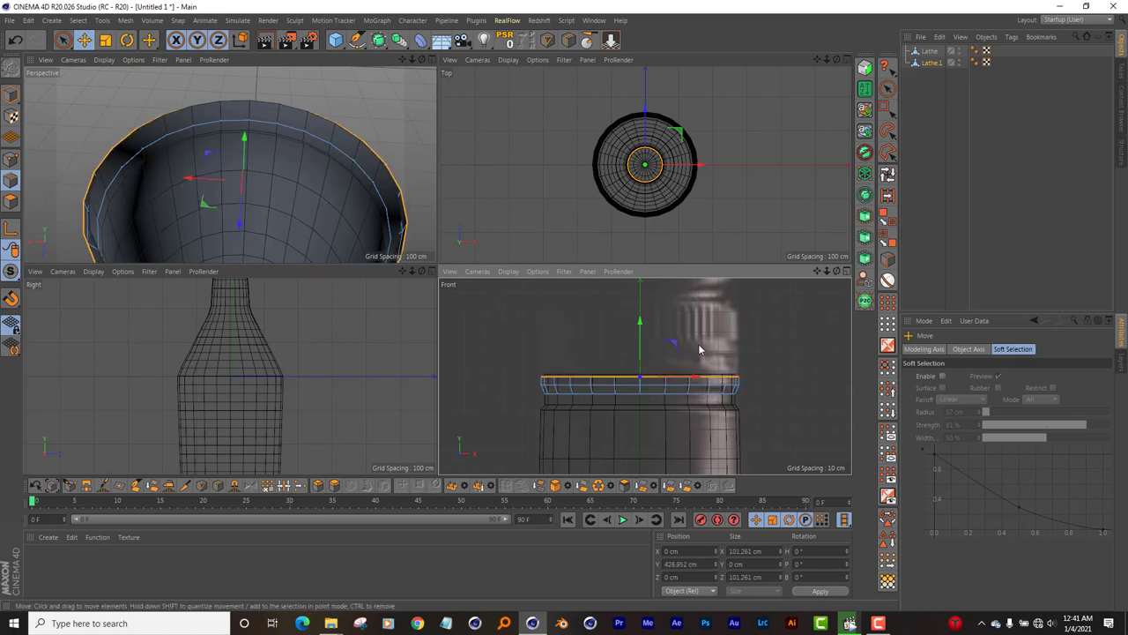
scroll(698, 349, "up", 3)
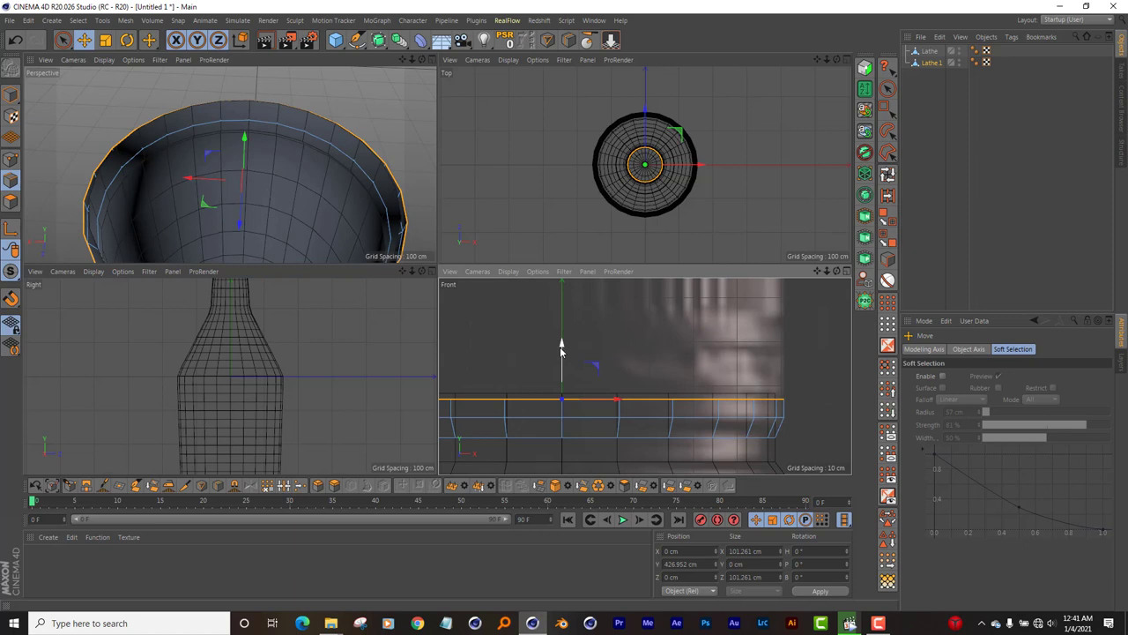
left_click_drag(561, 347, 564, 342)
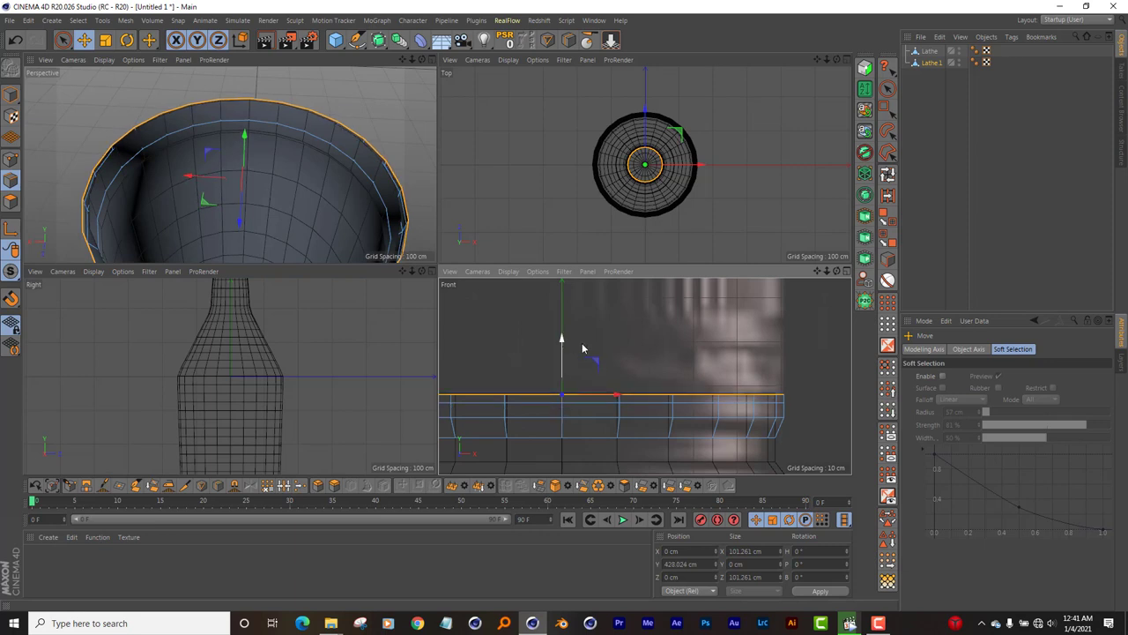
key("t")
left_click_drag(808, 358, 808, 340)
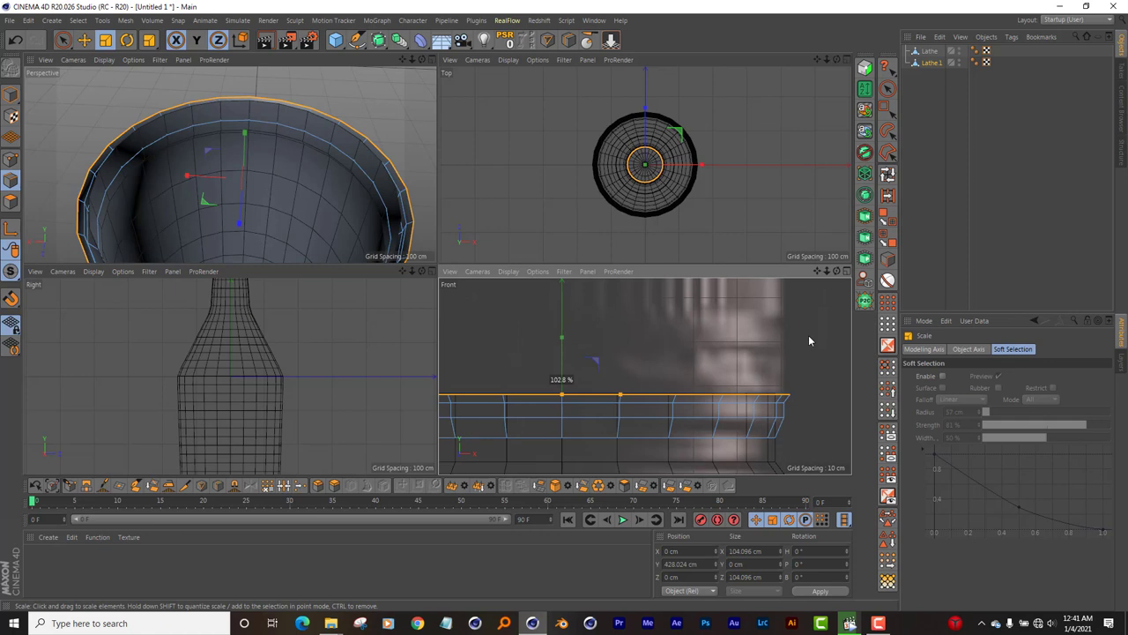
Step: Raise the rim loop about 6 cm to roughly 438.5 cm, undoing an accidental nudge
key("e")
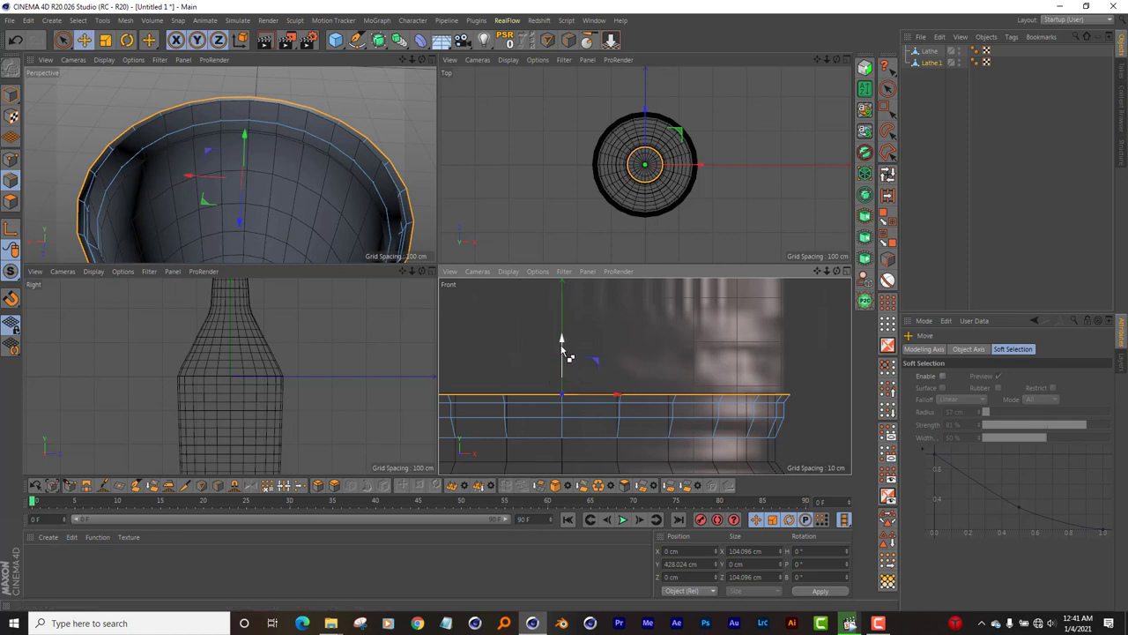
left_click_drag(565, 352, 569, 311)
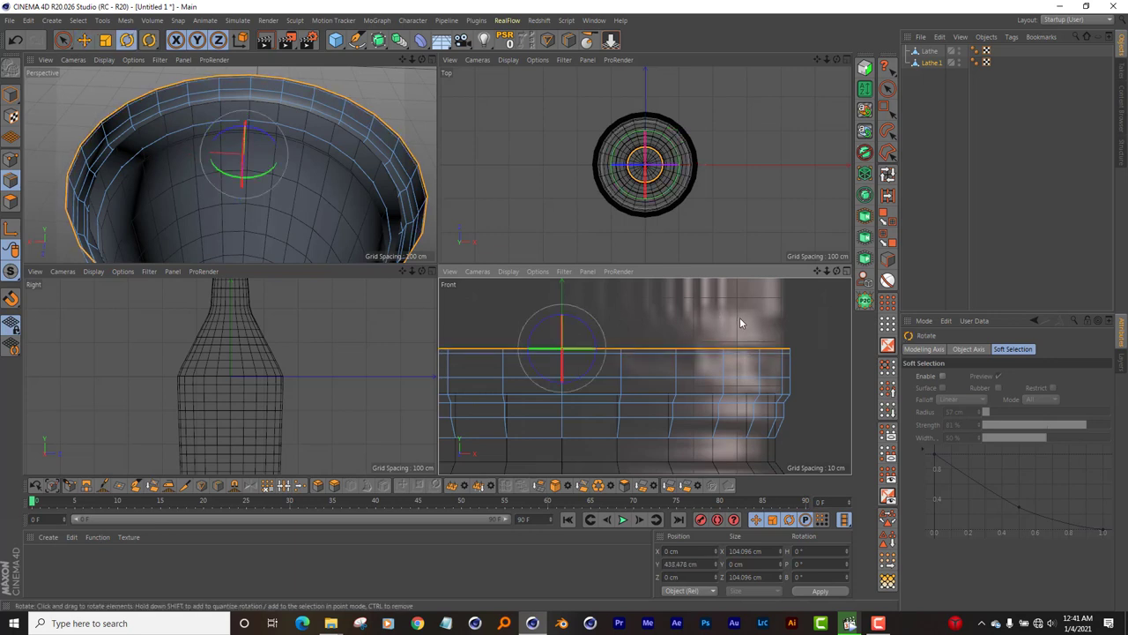
left_click_drag(800, 293, 793, 298)
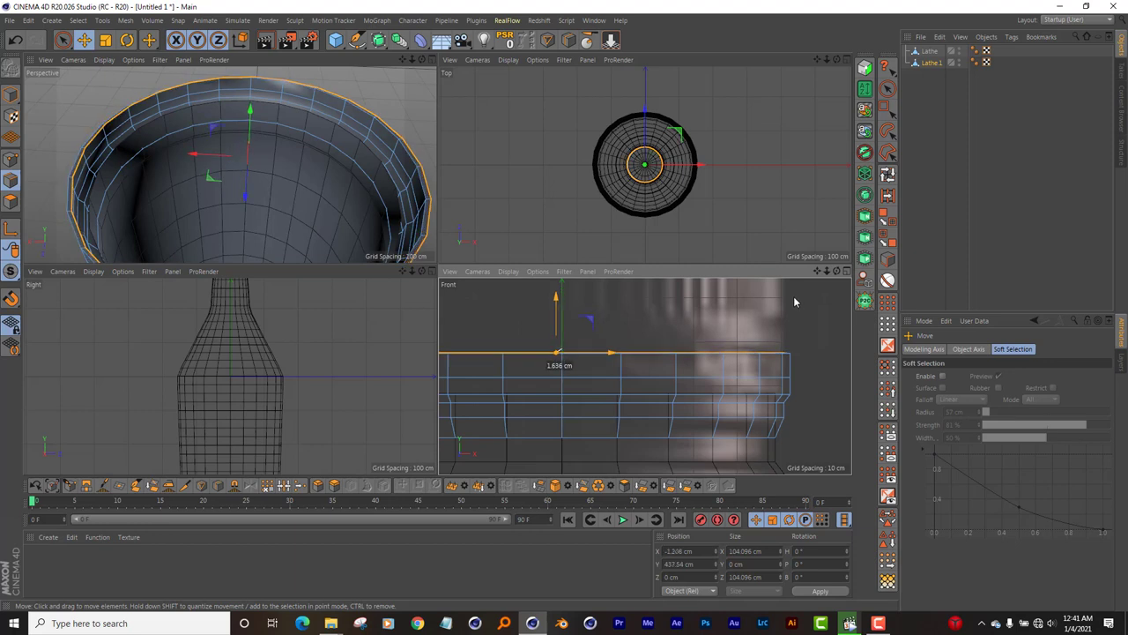
key("ctrl+z")
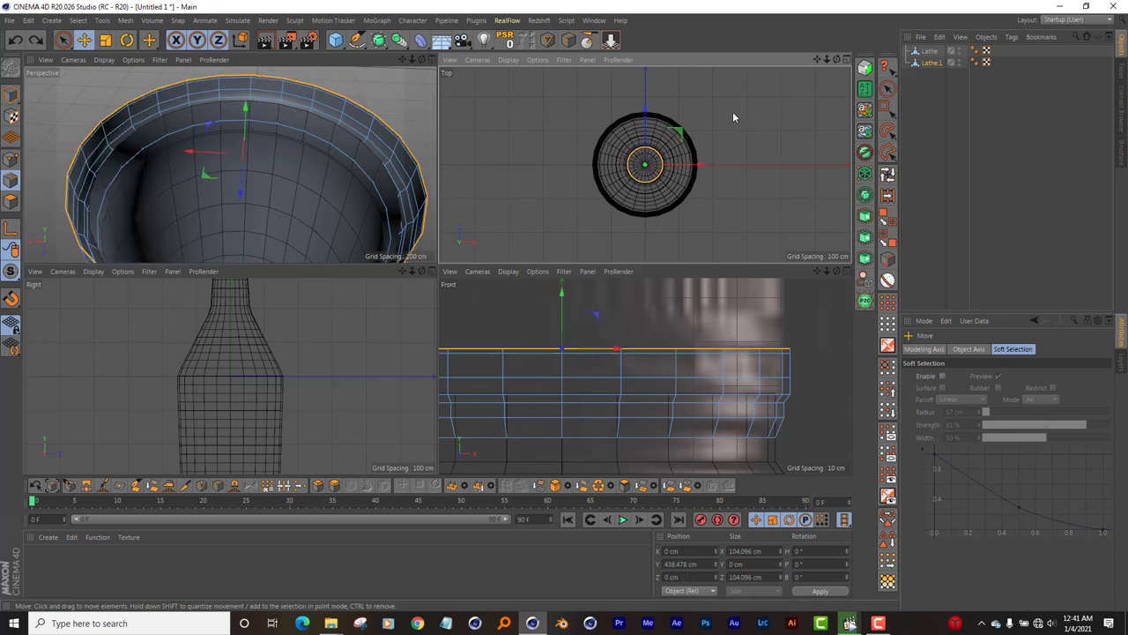
Step: Widen Lathe.1's top edge ring to about 104.3 cm and lift it to roughly 462.6 cm
key("t")
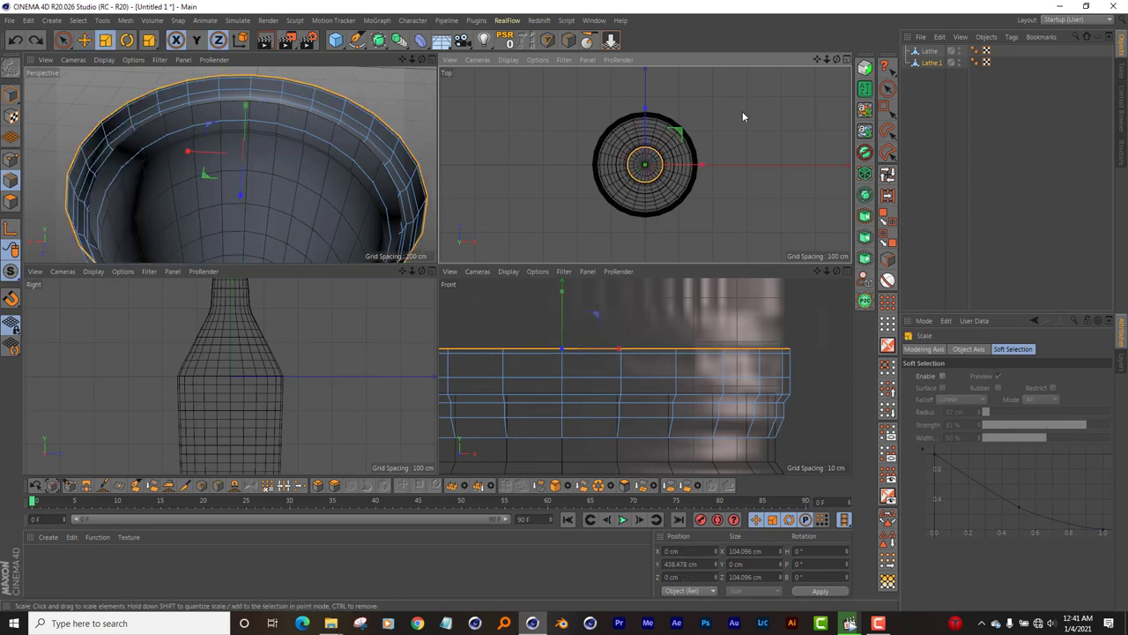
left_click_drag(742, 111, 732, 120)
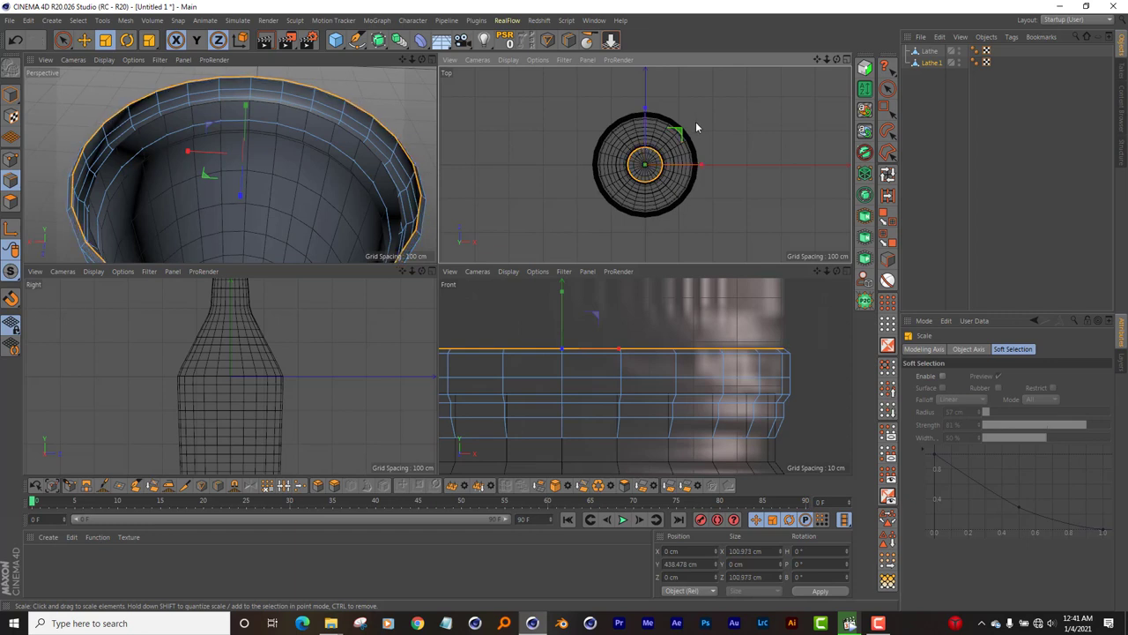
left_click(83, 40)
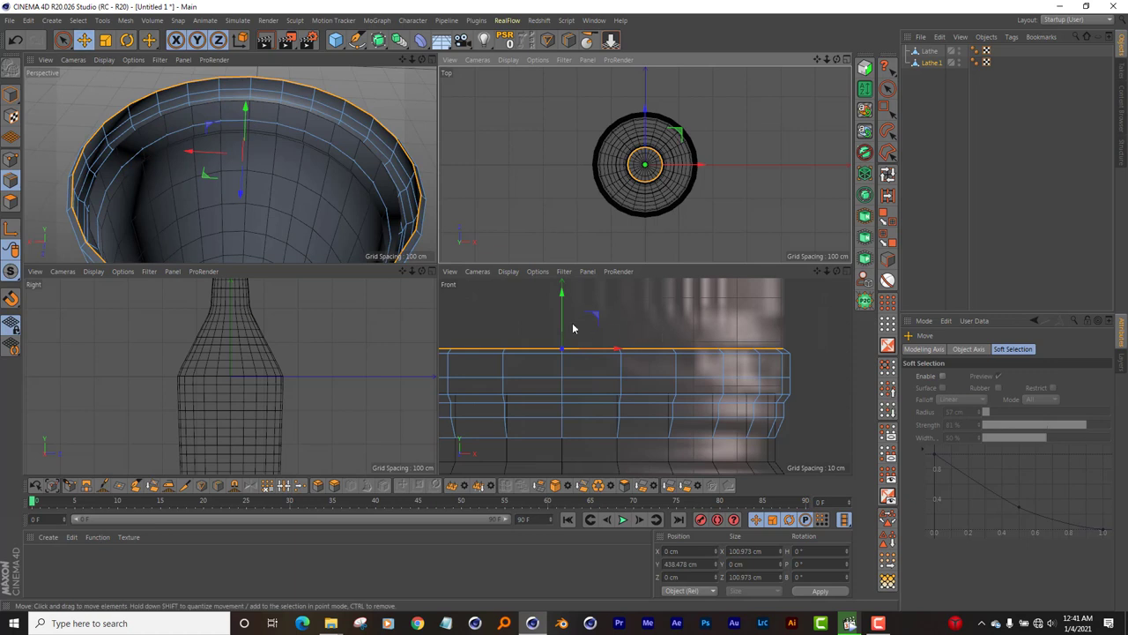
left_click_drag(562, 310, 573, 290)
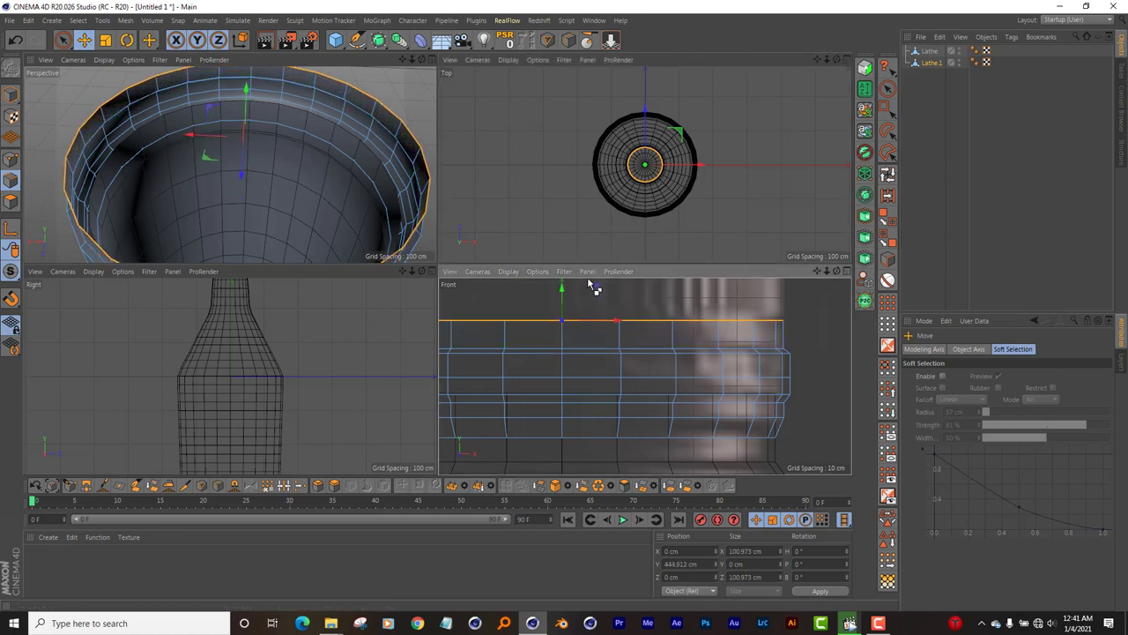
left_click_drag(827, 277, 644, 376)
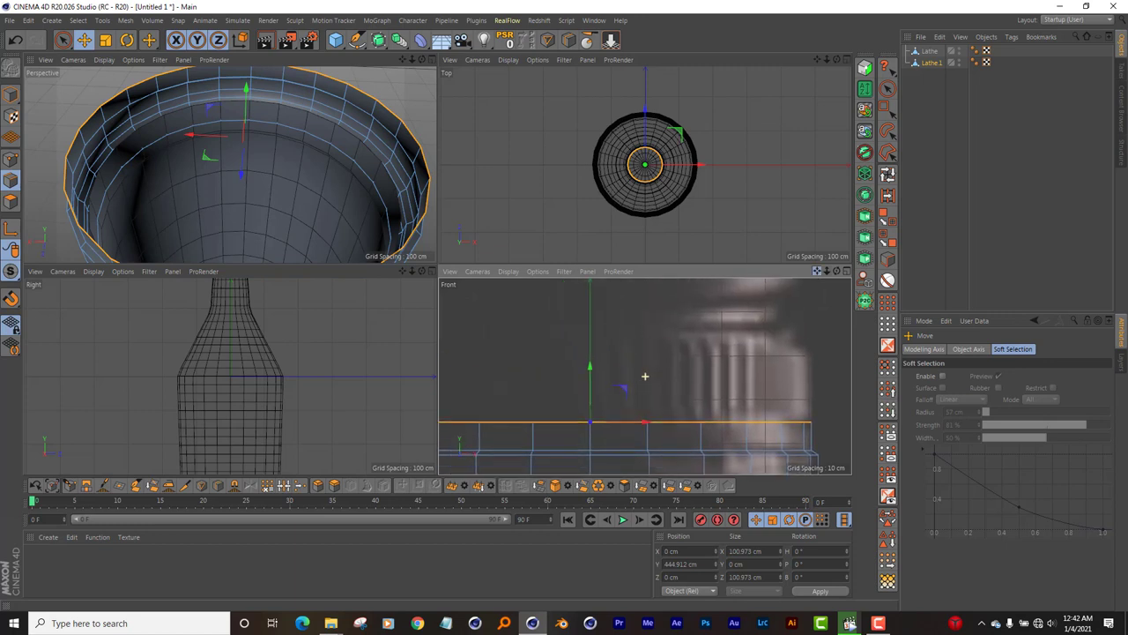
left_click_drag(590, 364, 592, 358)
key("t")
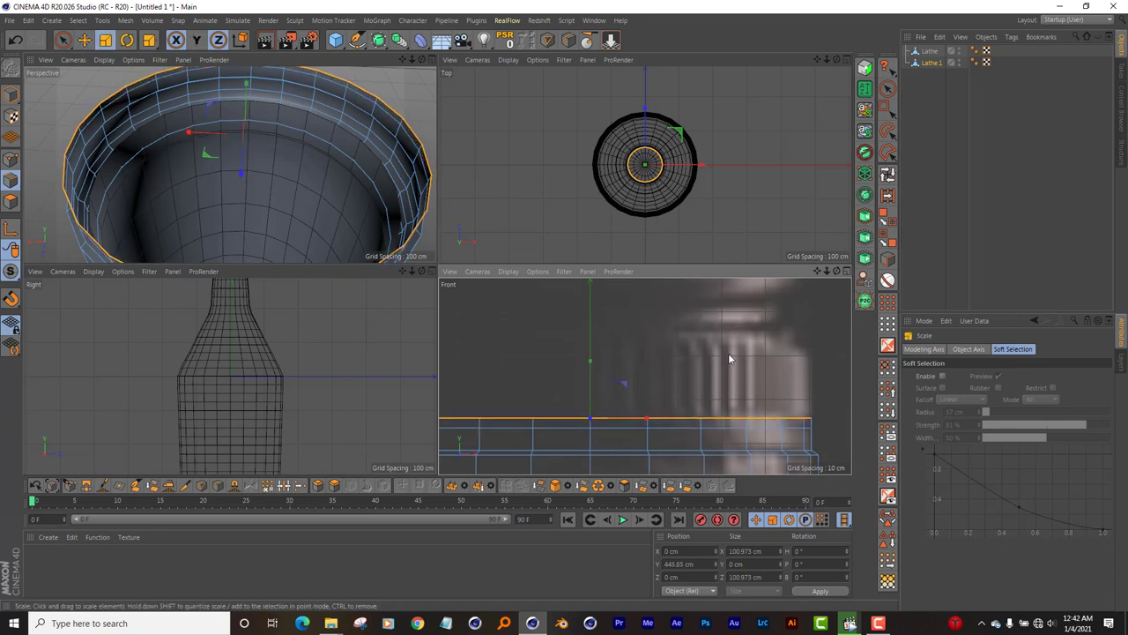
left_click_drag(793, 343, 791, 321)
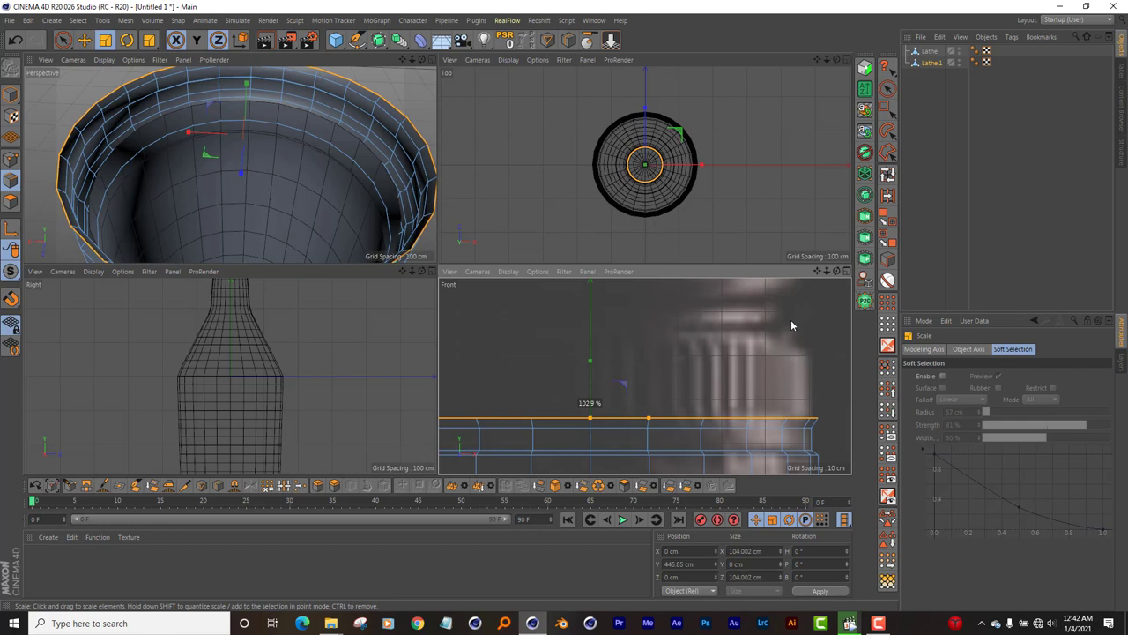
key("e")
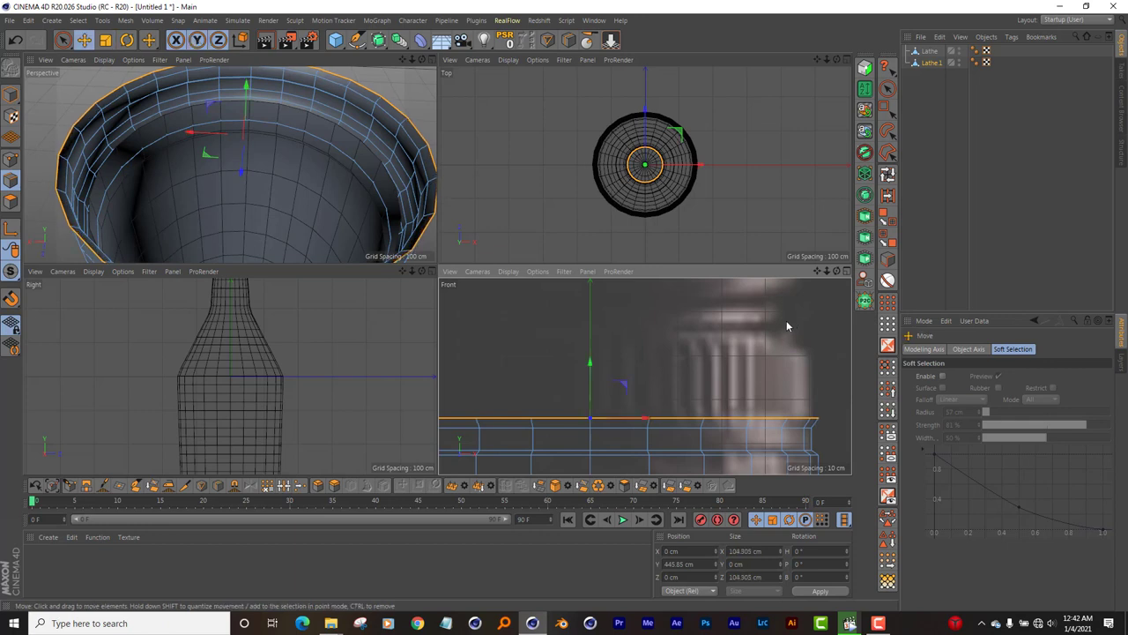
left_click_drag(593, 373, 605, 303)
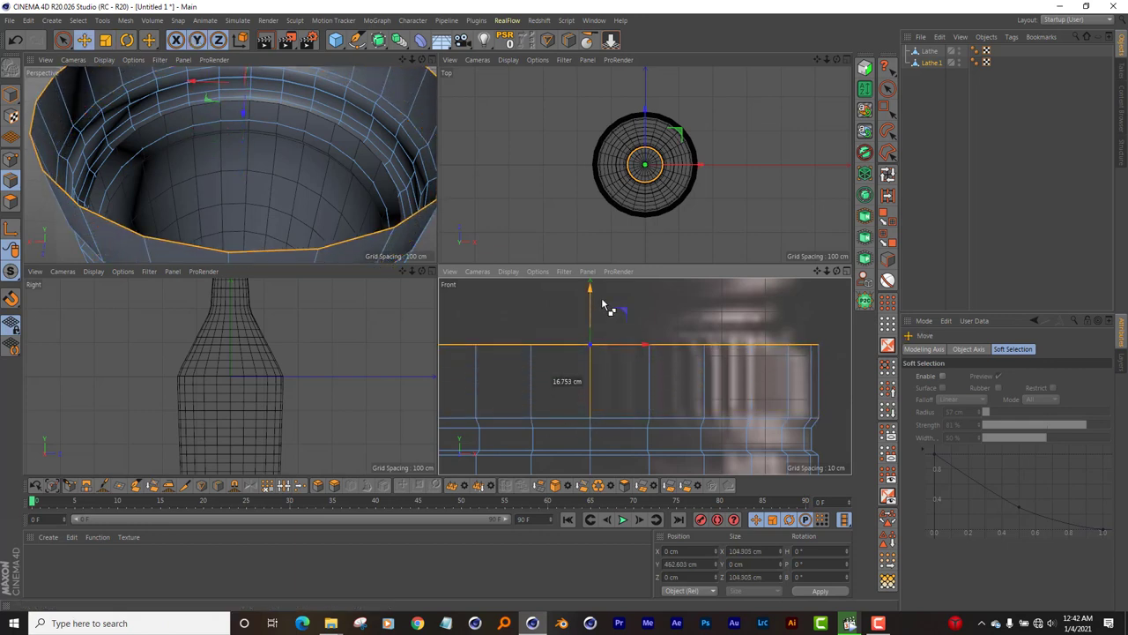
Step: Nudge the top edge ring up, narrow it to 95.5 %, and raise it about 4 cm
scroll(680, 378, "down", 3)
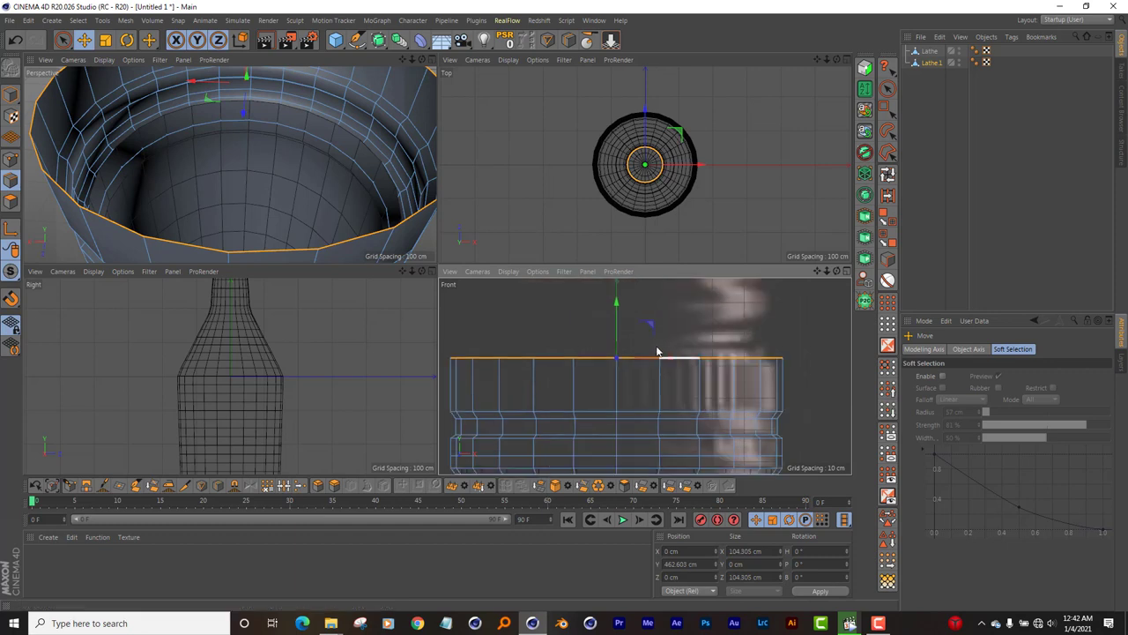
left_click_drag(621, 330, 617, 322)
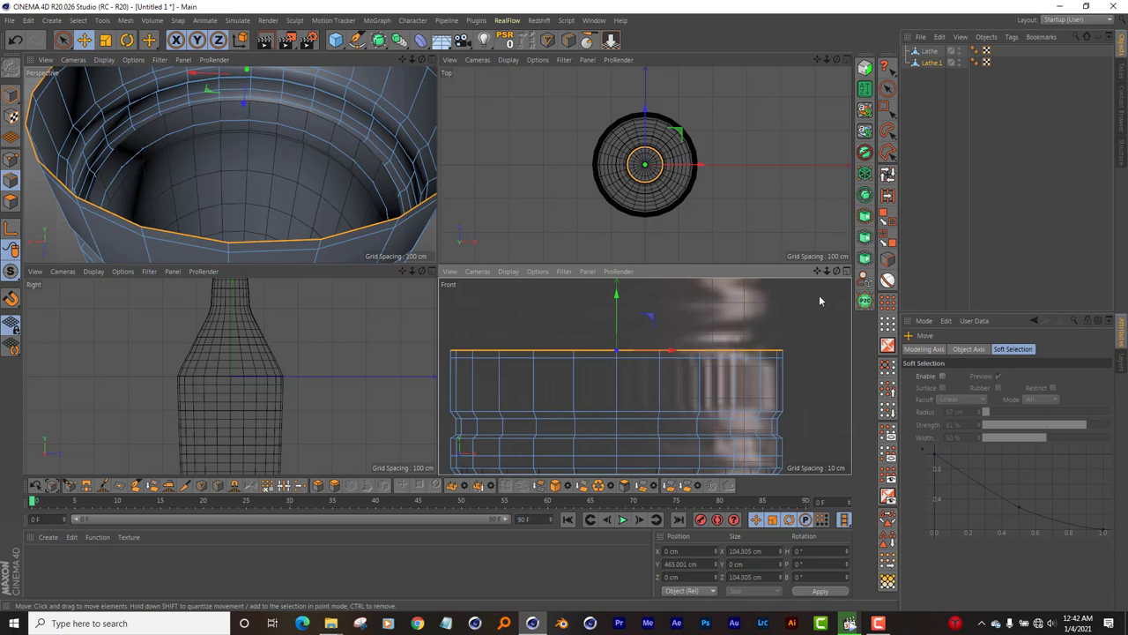
key("t")
left_click_drag(816, 296, 801, 305)
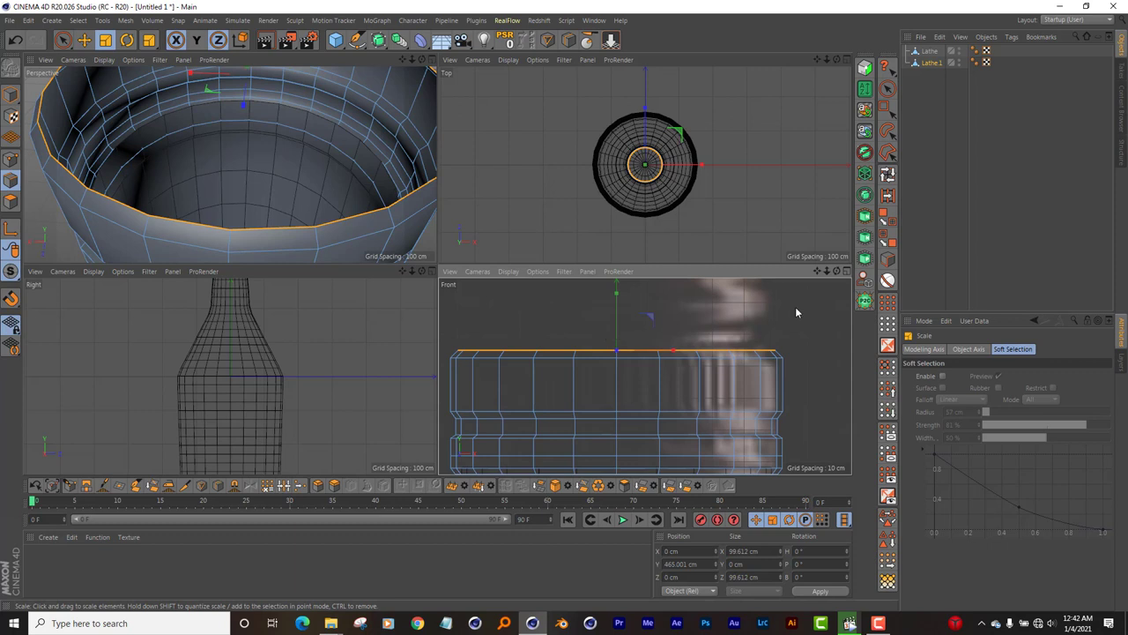
key("e")
left_click_drag(615, 322, 696, 312)
scroll(705, 390, "down", 2)
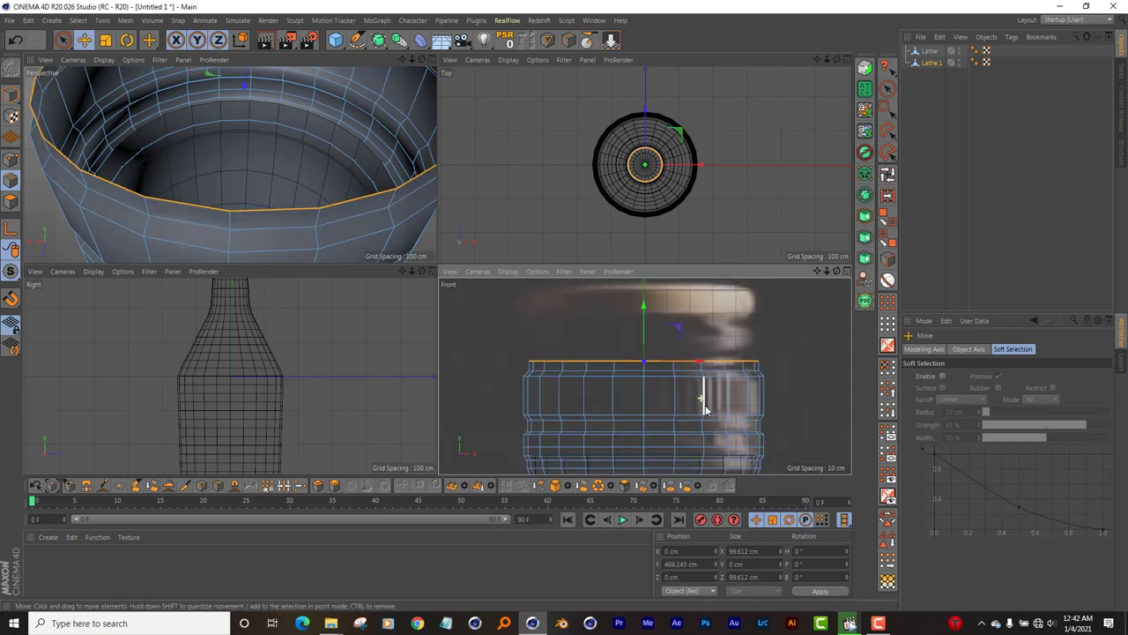
scroll(713, 395, "down", 1)
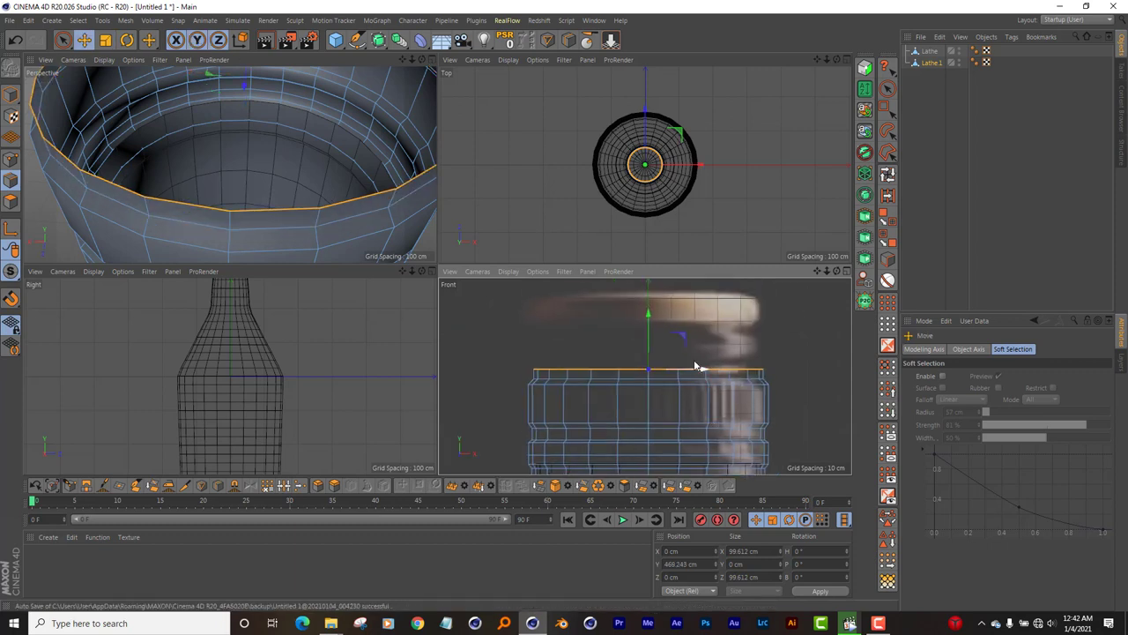
left_click_drag(649, 337, 650, 323)
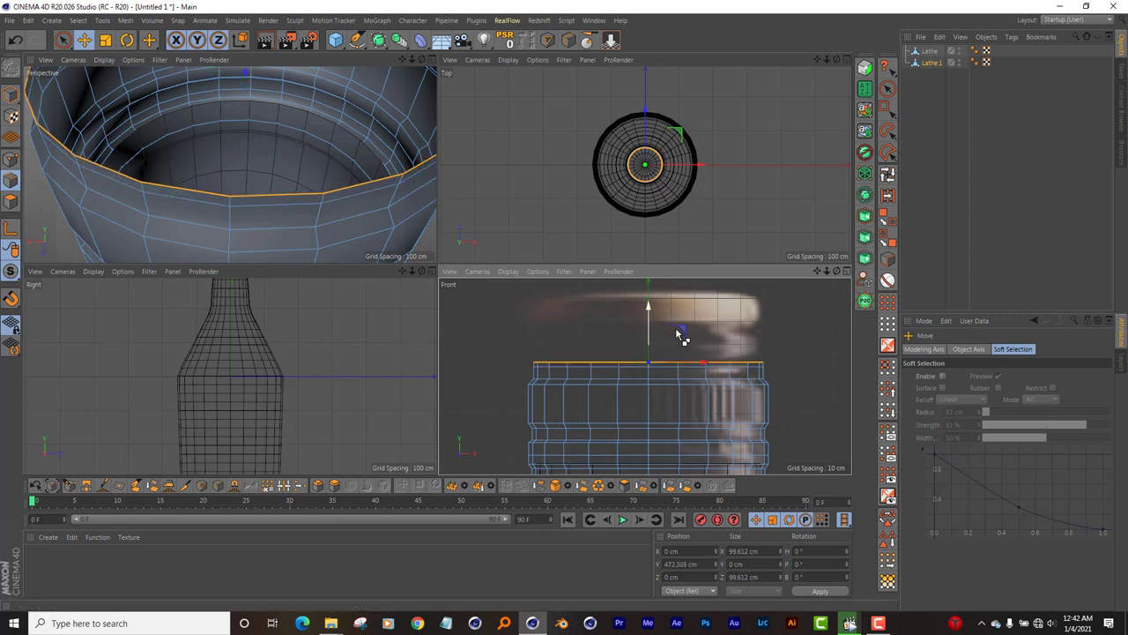
Step: Widen the ring to 105 % and raise it 10 cm, then narrow to 93.8 % and raise 2 cm
key("t")
left_click_drag(744, 337, 779, 291)
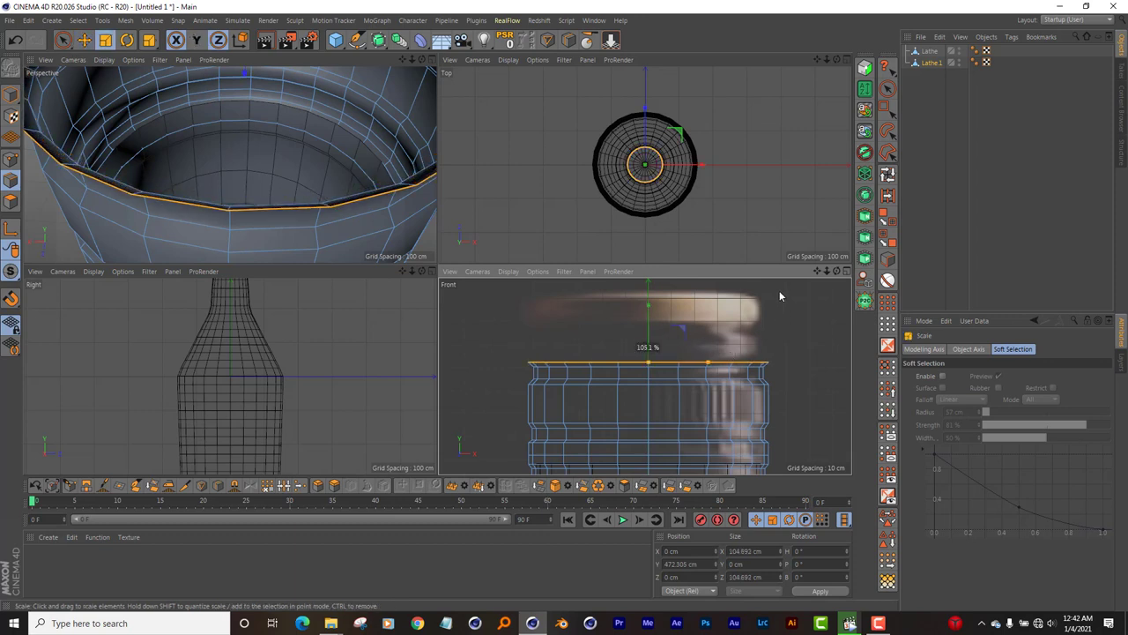
key("e")
left_click_drag(650, 330, 654, 292)
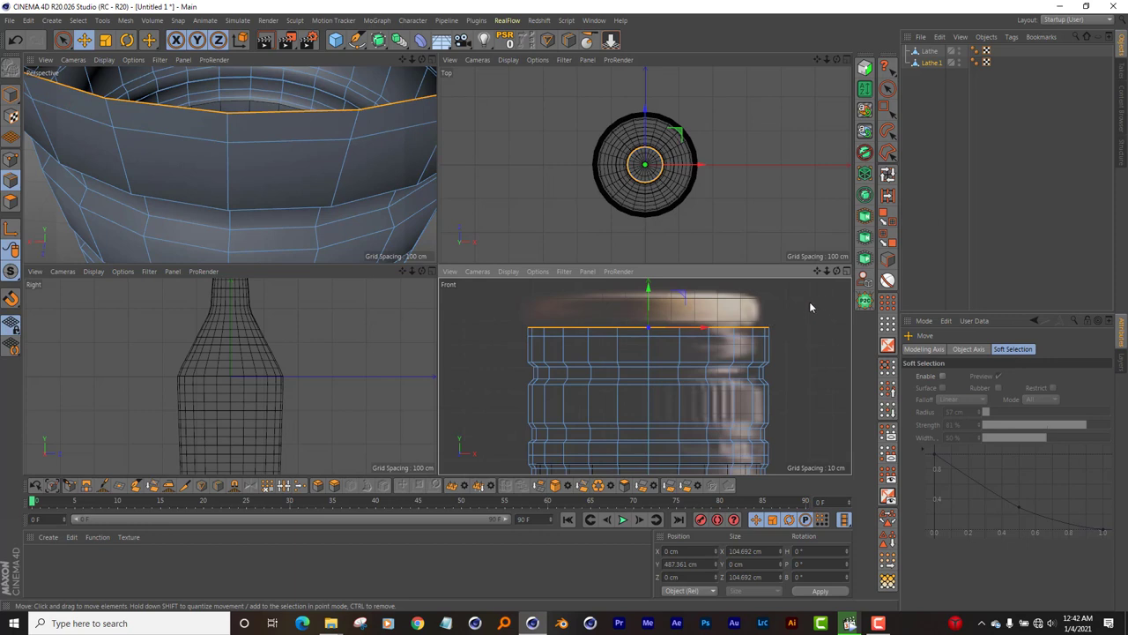
key("t")
left_click_drag(808, 300, 788, 317)
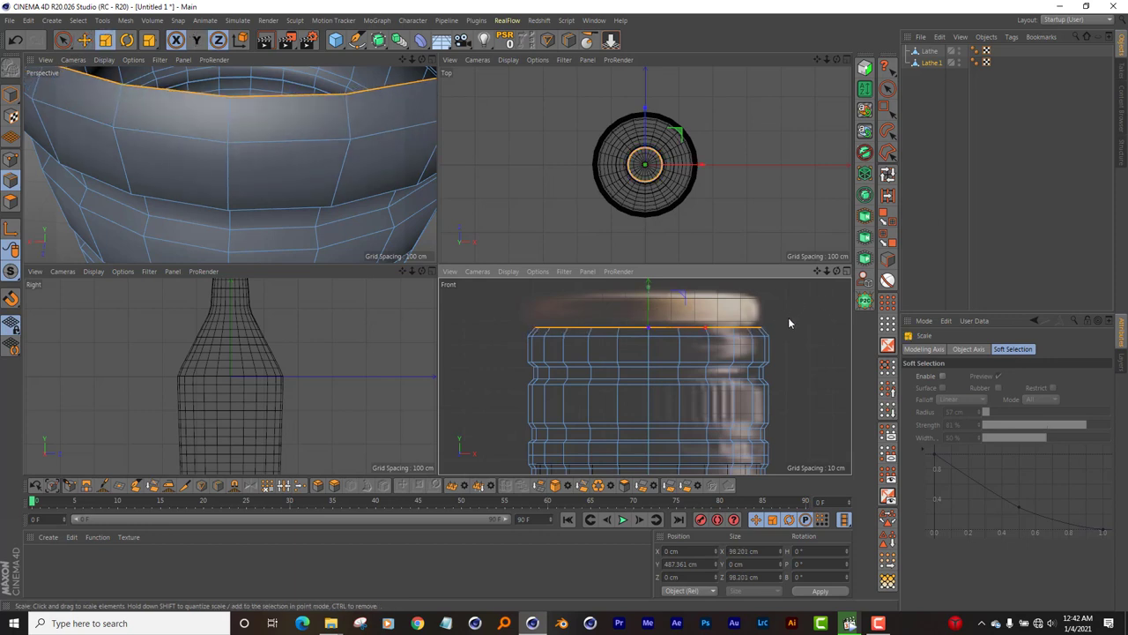
key("e")
left_click_drag(649, 297, 647, 293)
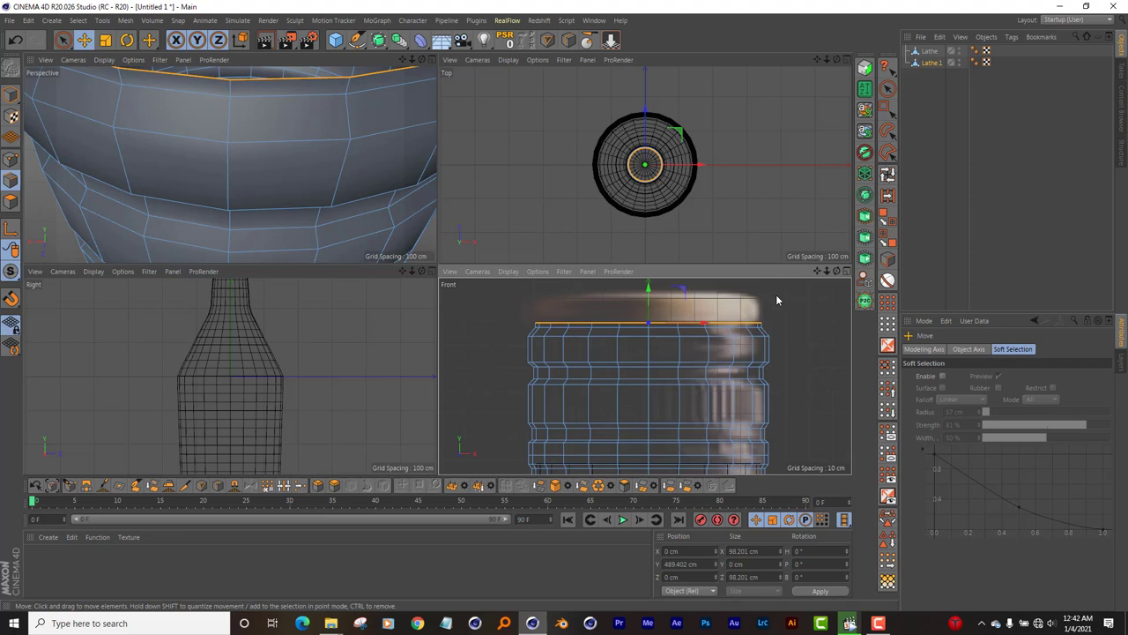
Step: Raise the ring by under 1 cm and widen it to 102.9 %
key("t")
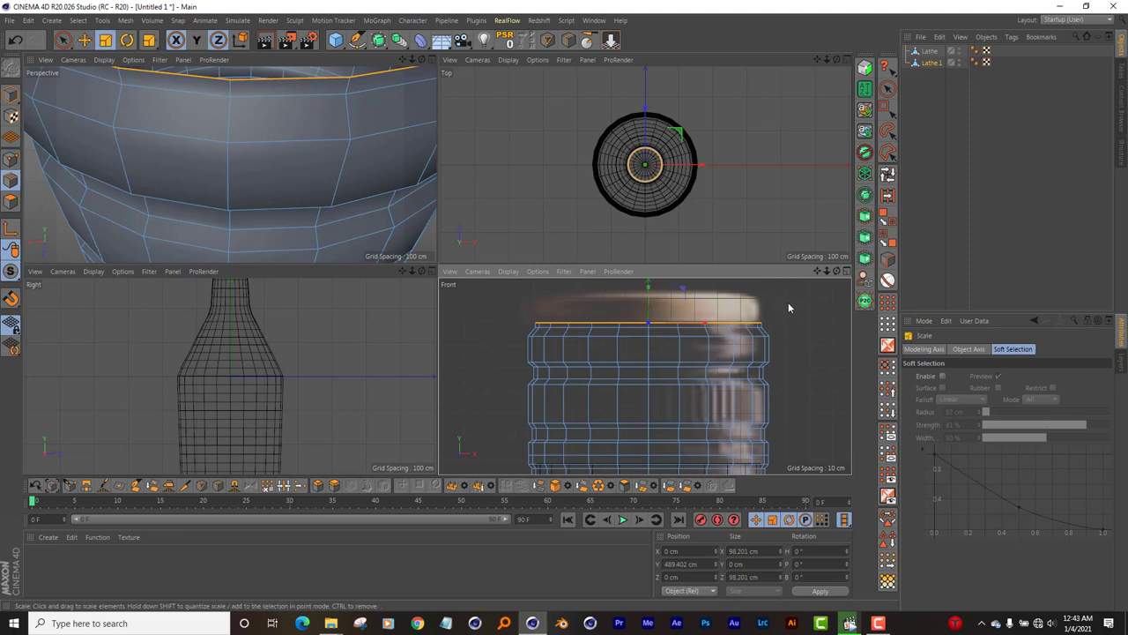
key("e")
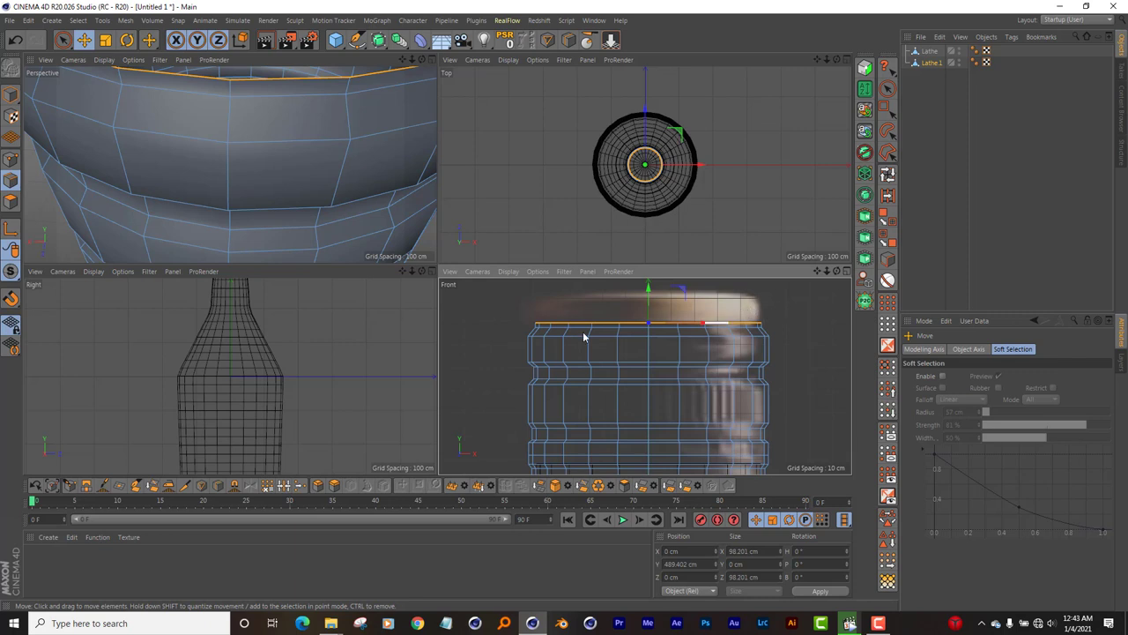
scroll(389, 279, "down", 3)
scroll(389, 280, "down", 2)
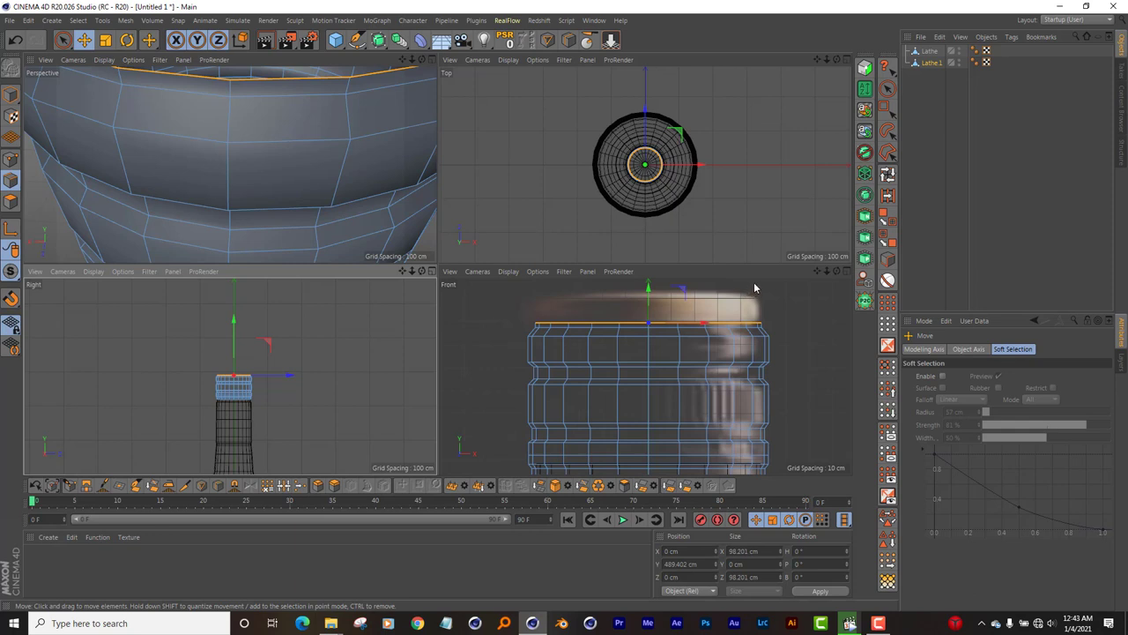
left_click_drag(652, 310, 652, 305)
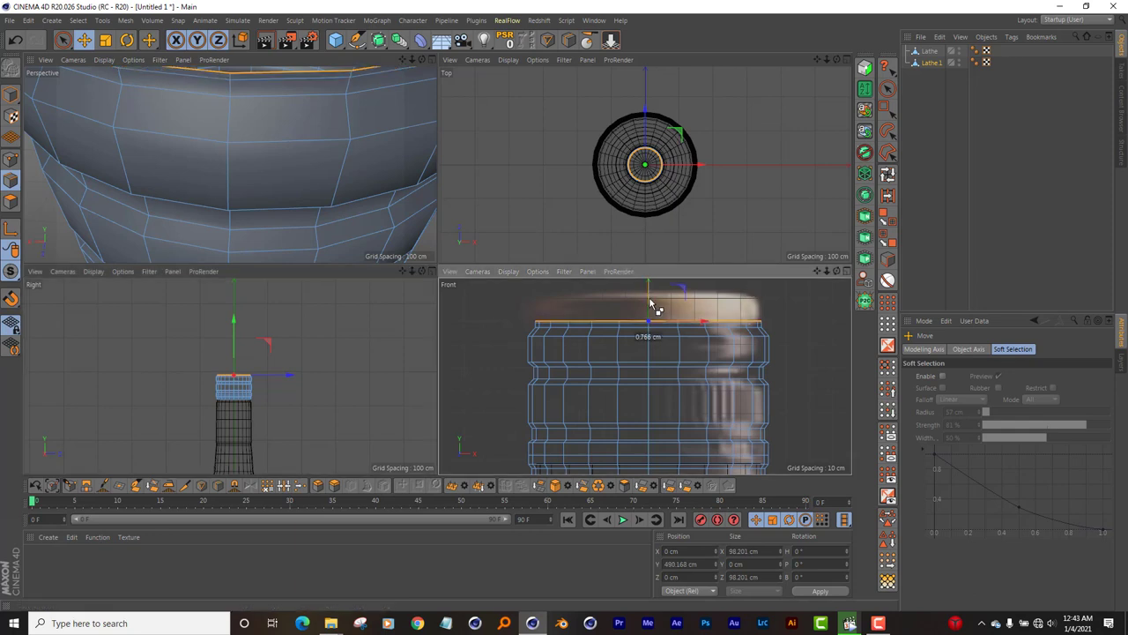
key("t")
key("y")
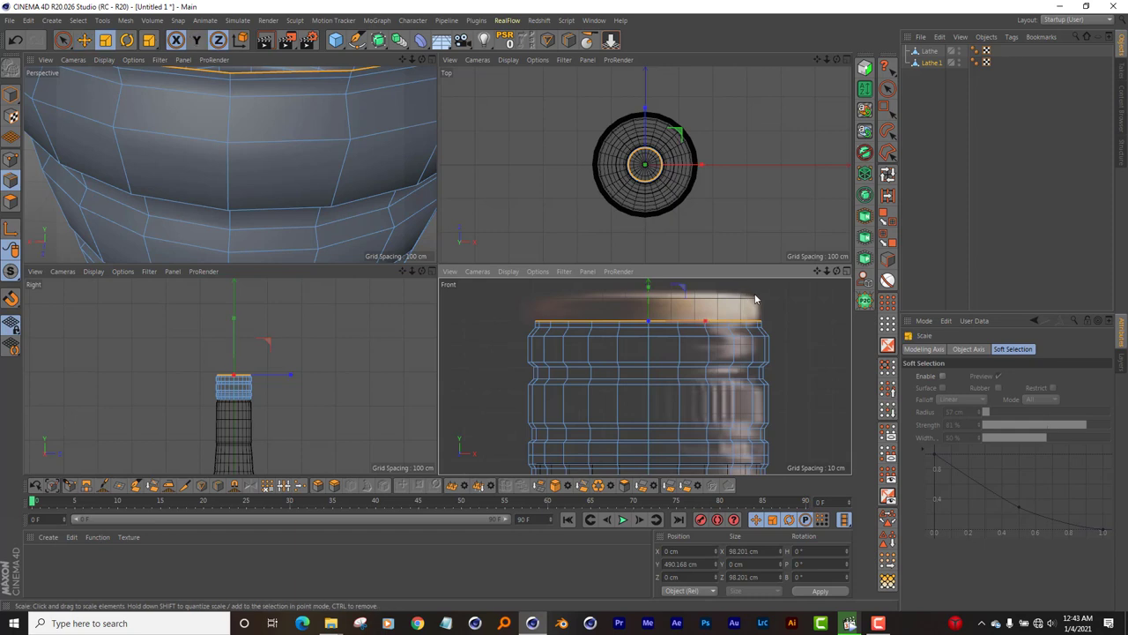
left_click_drag(767, 291, 779, 291)
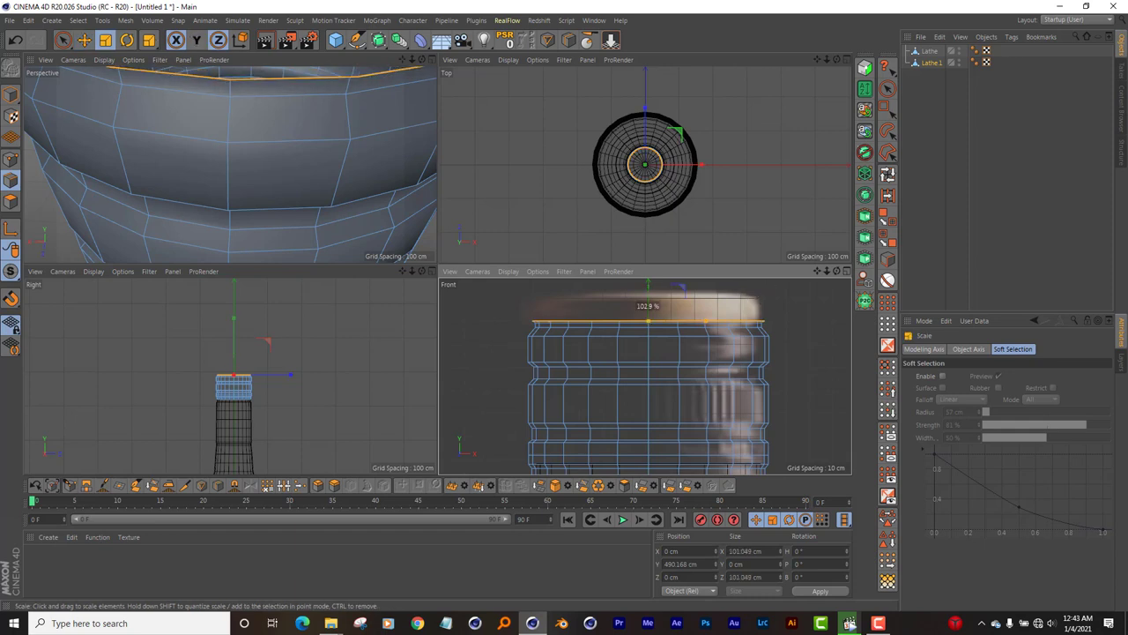
key("r")
key("y")
key("e")
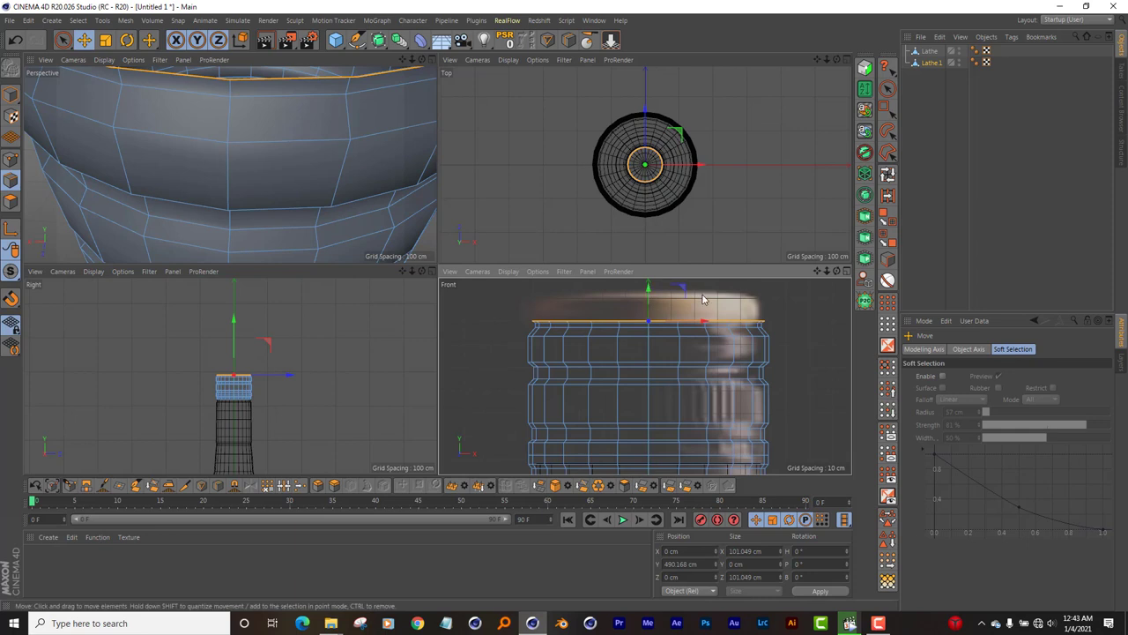
Step: Widen the ring to 101.6 %, raise it about 10 cm, then lower it about 1.3 cm
key("t")
key("y")
left_click_drag(766, 302, 768, 296)
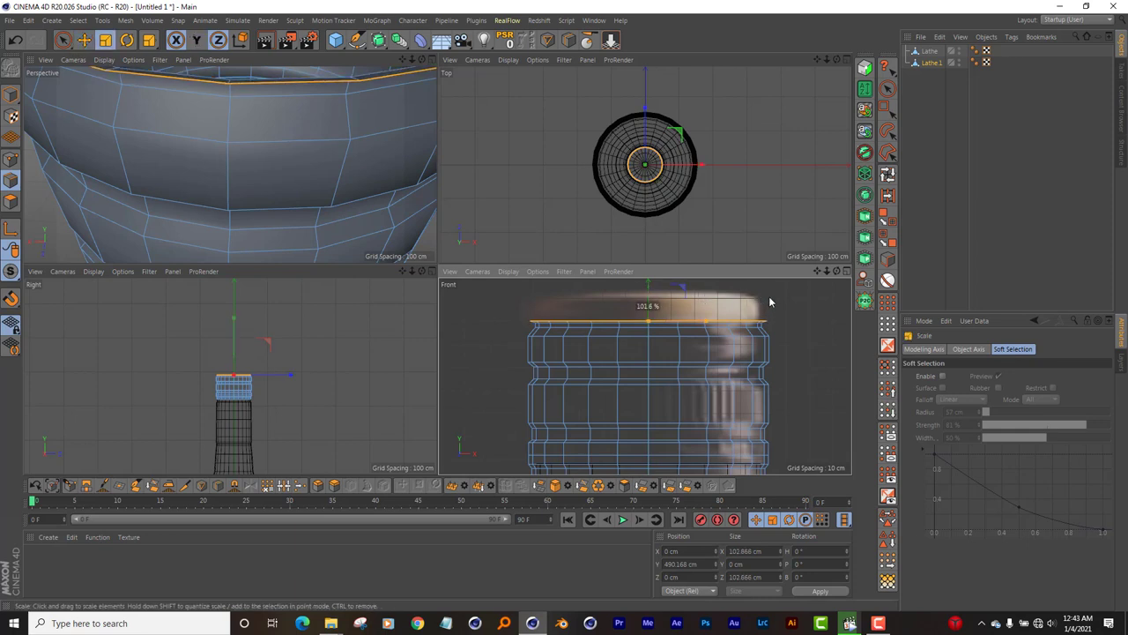
left_click_drag(769, 296, 769, 298)
key("e")
key("y")
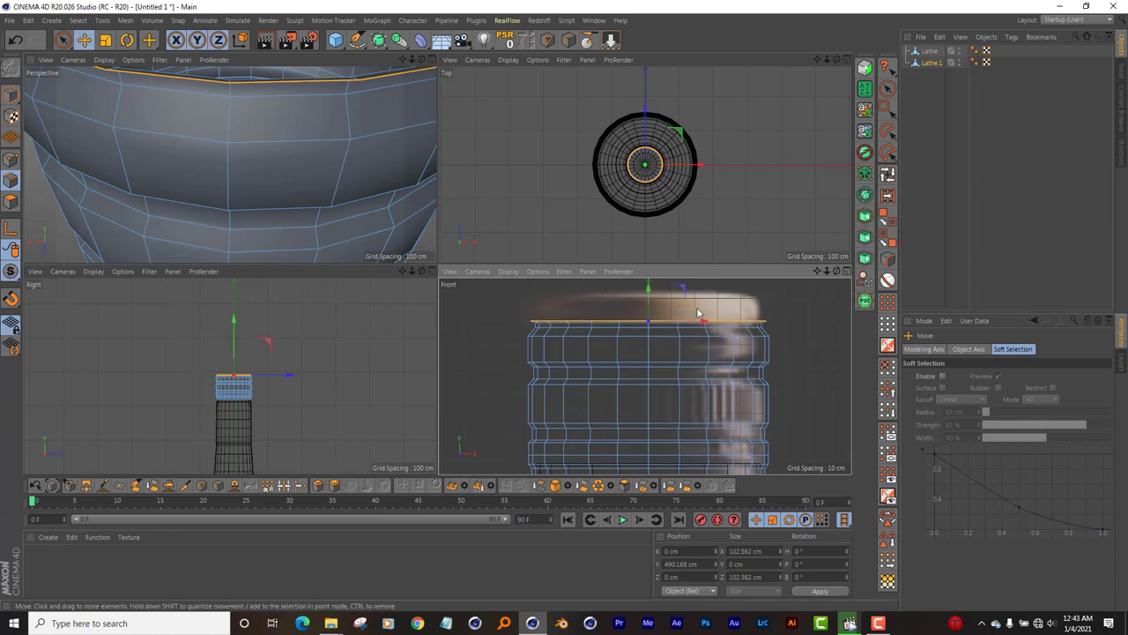
mouse_move(650, 302)
left_mouse_down()
mouse_move(650, 278)
mouse_move(649, 296)
left_mouse_up()
middle_click_drag(644, 308, 645, 377, "alt")
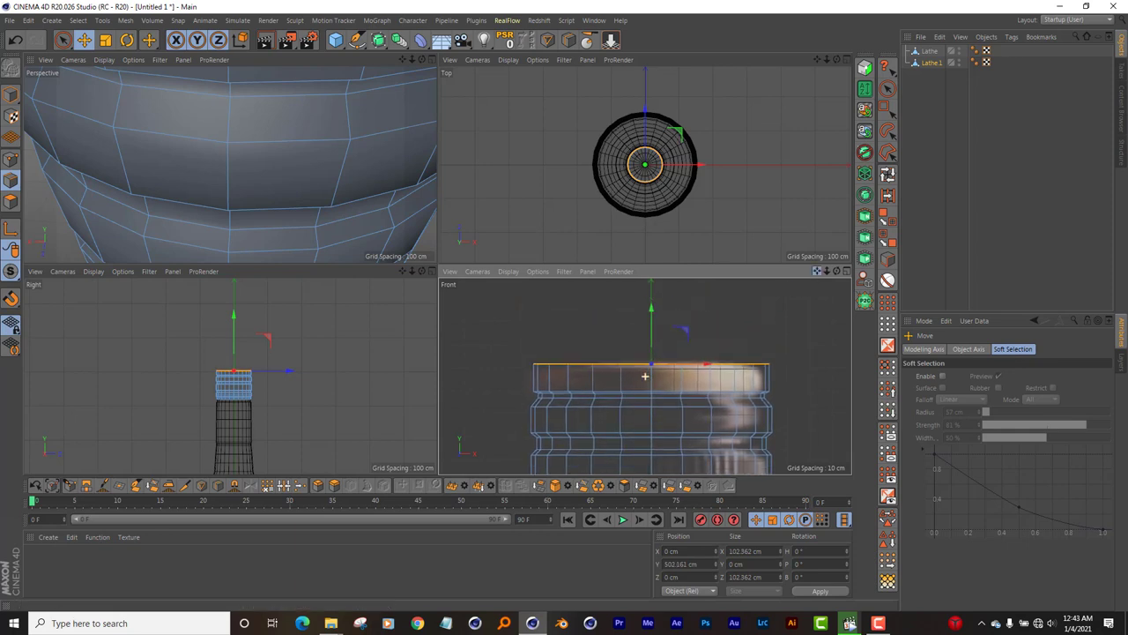
left_click_drag(650, 318, 650, 320)
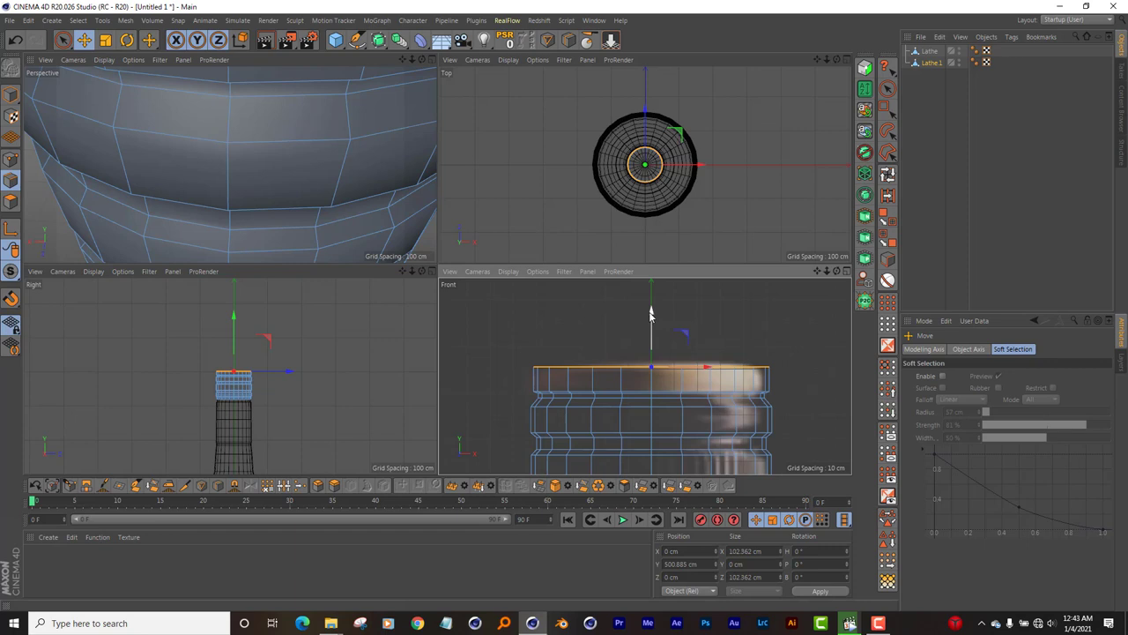
Step: Raise the ring about 3.3 cm and shrink it to about 94 %, ending 96.5 cm wide
key("t")
key("y")
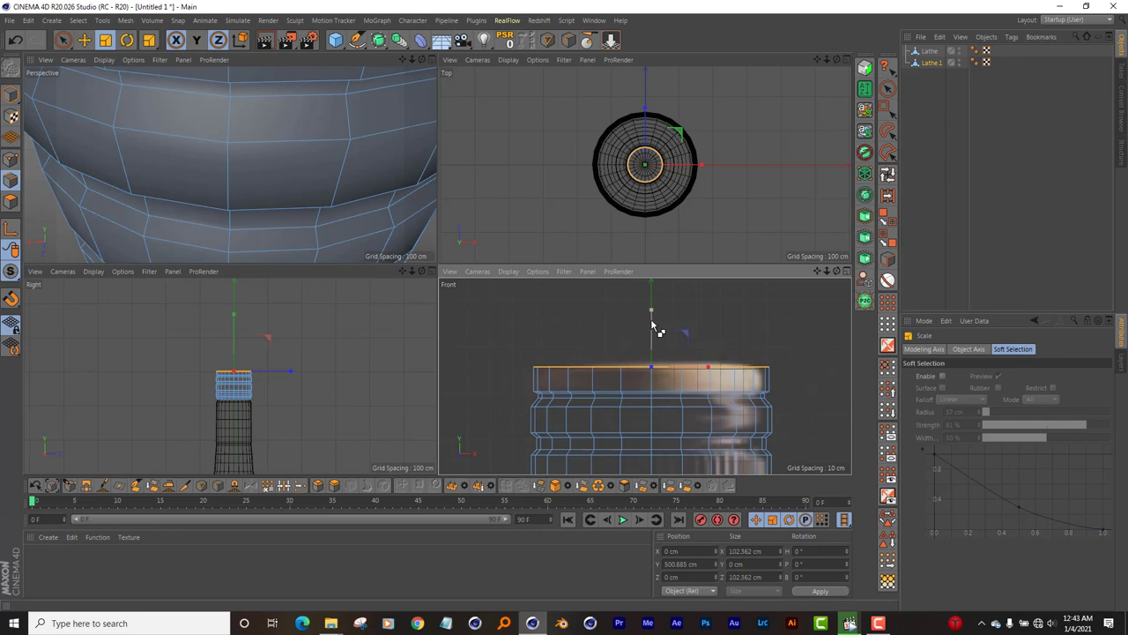
key("e")
key("y")
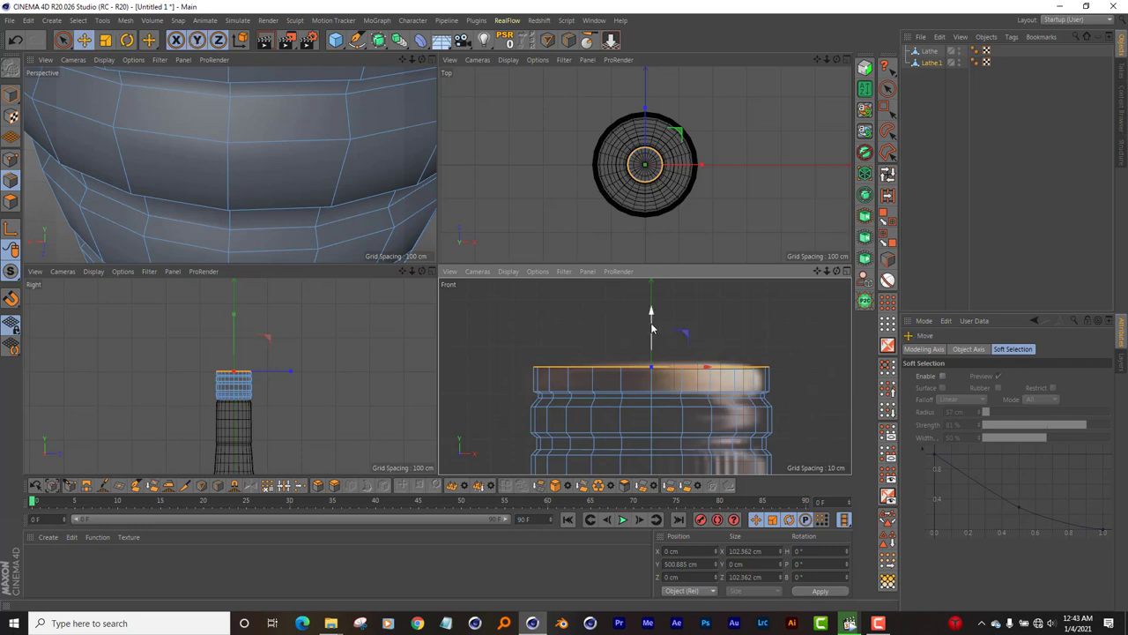
left_click_drag(653, 329, 652, 319)
key("t")
key("y")
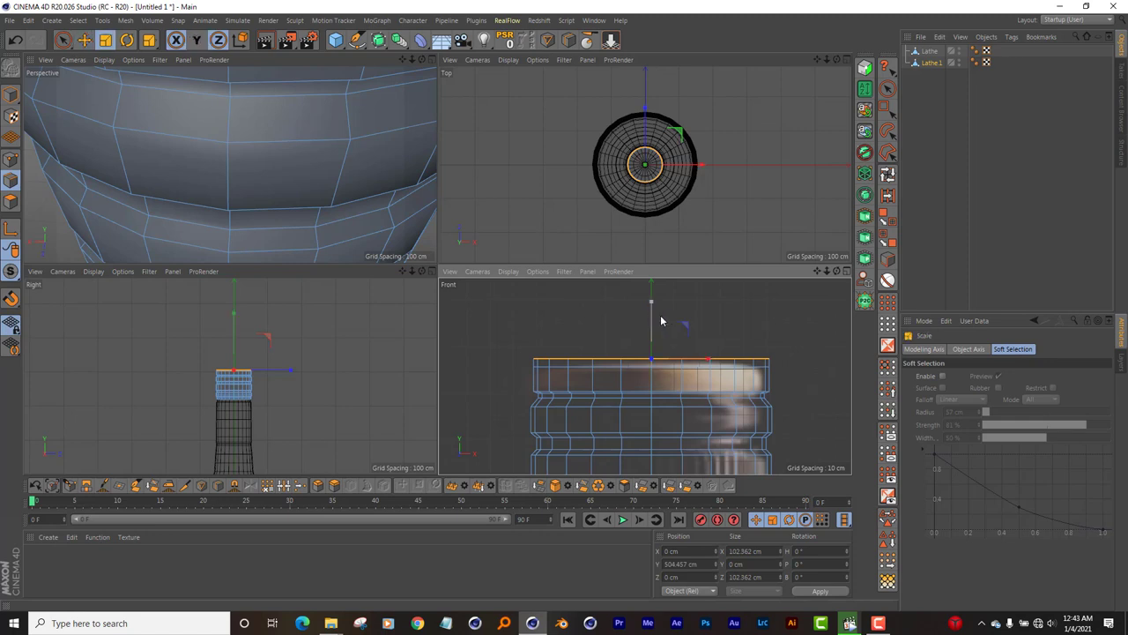
left_click_drag(777, 317, 764, 339)
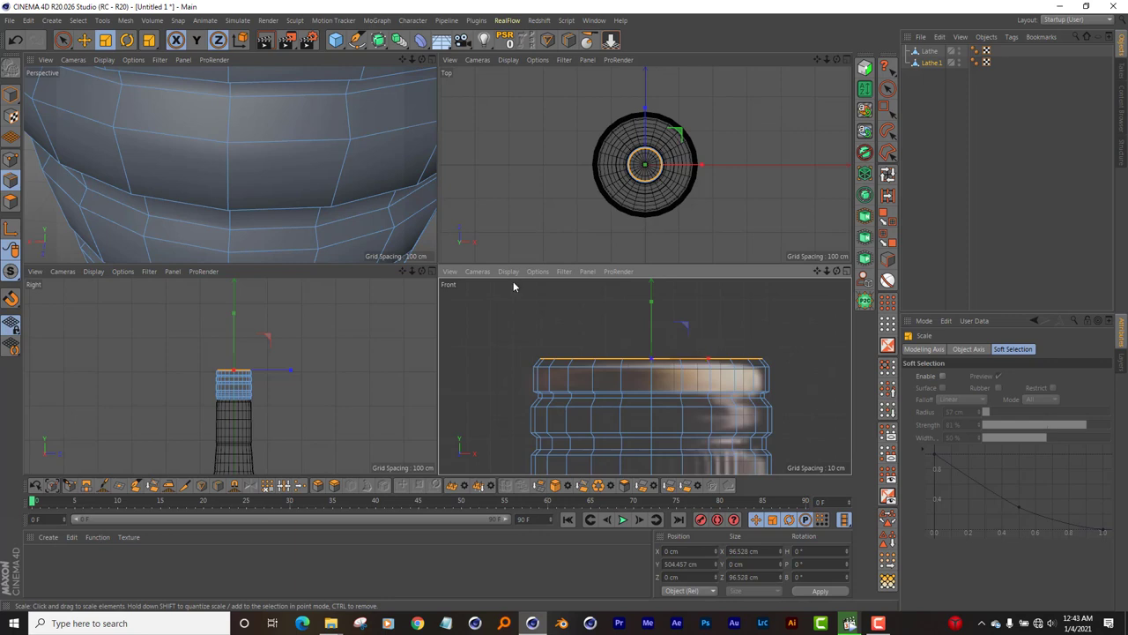
scroll(252, 232, "down", 2)
scroll(277, 176, "down", 1)
scroll(299, 163, "down", 1)
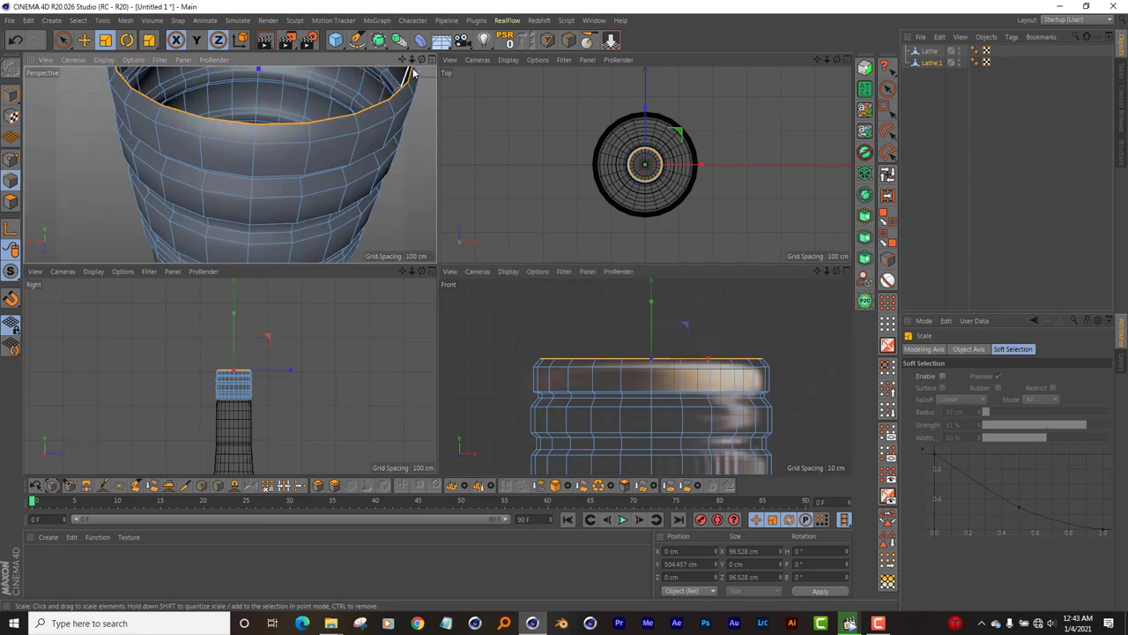
Step: Shrink the cap's top rim loop to a small ring and Weld it into one centre point
left_click_drag(420, 59, 405, 85)
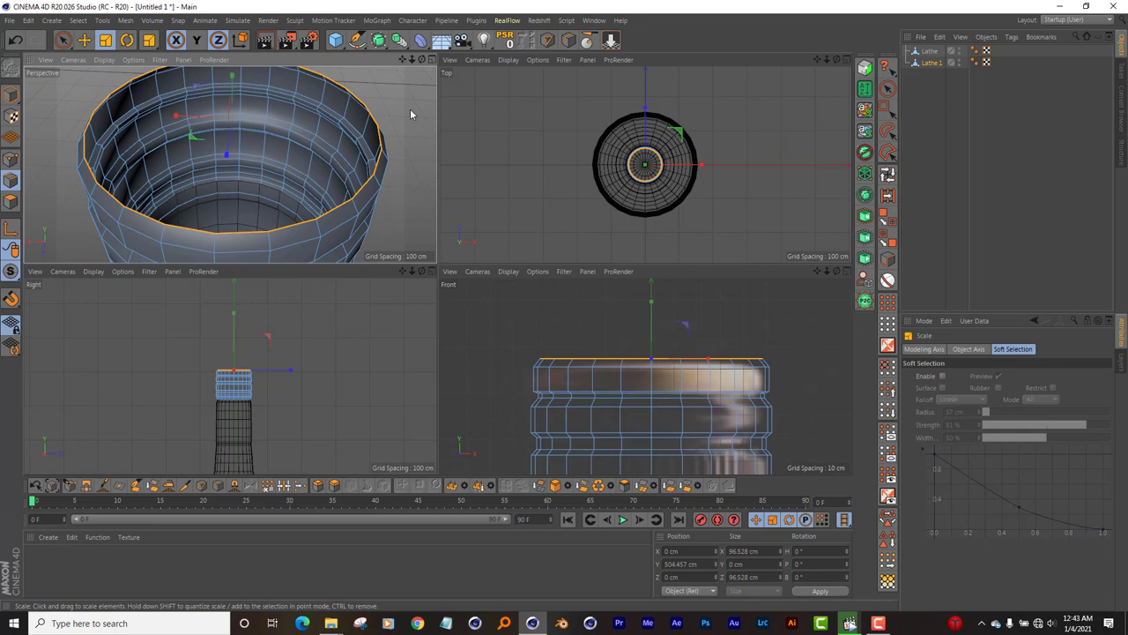
key("e")
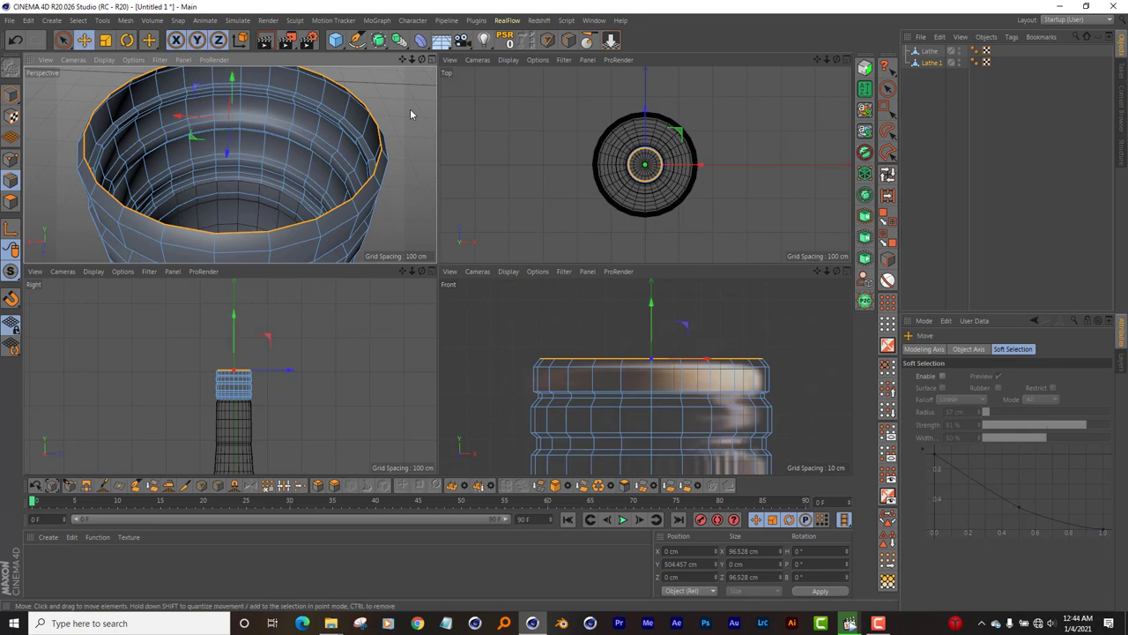
key("t")
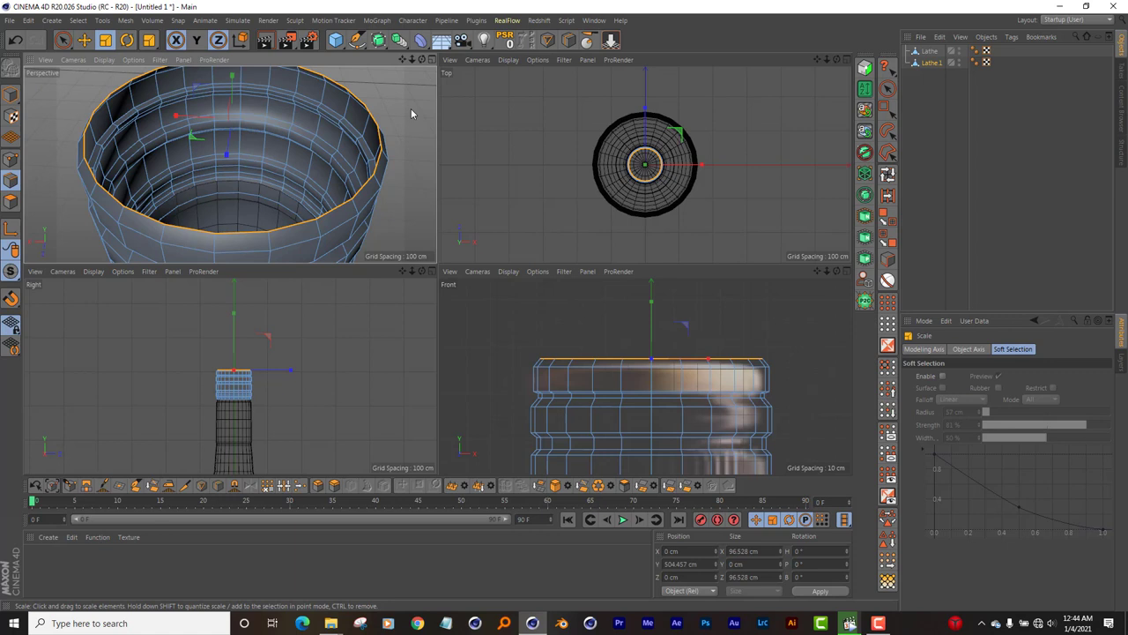
left_click_drag(411, 109, 215, 149)
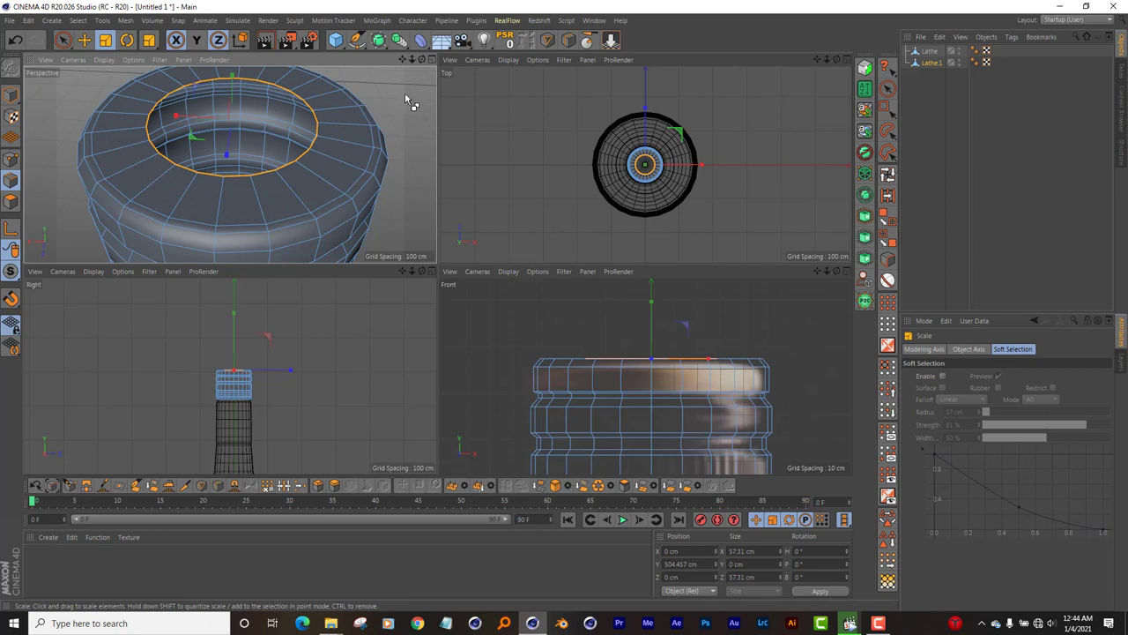
left_click_drag(405, 100, 128, 148)
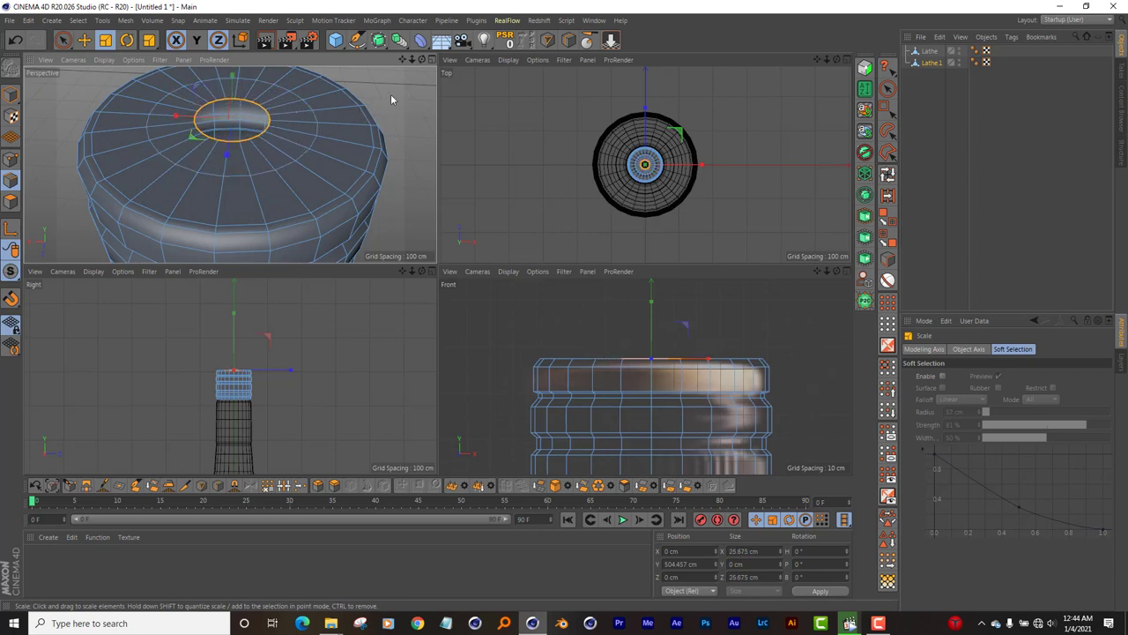
right_click(407, 89)
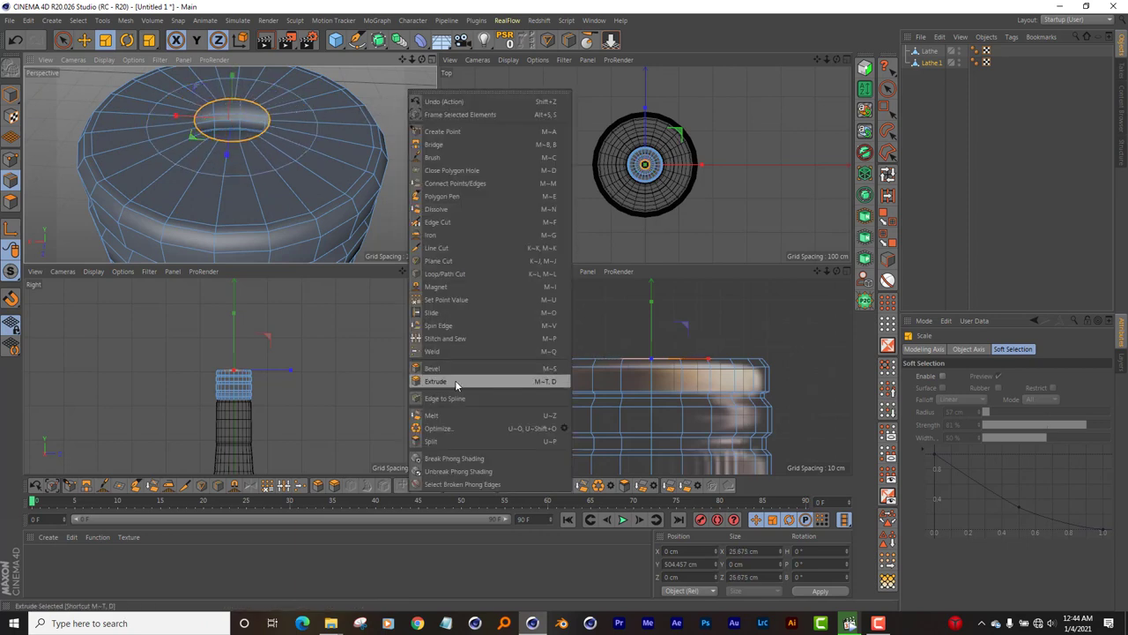
left_click(448, 355)
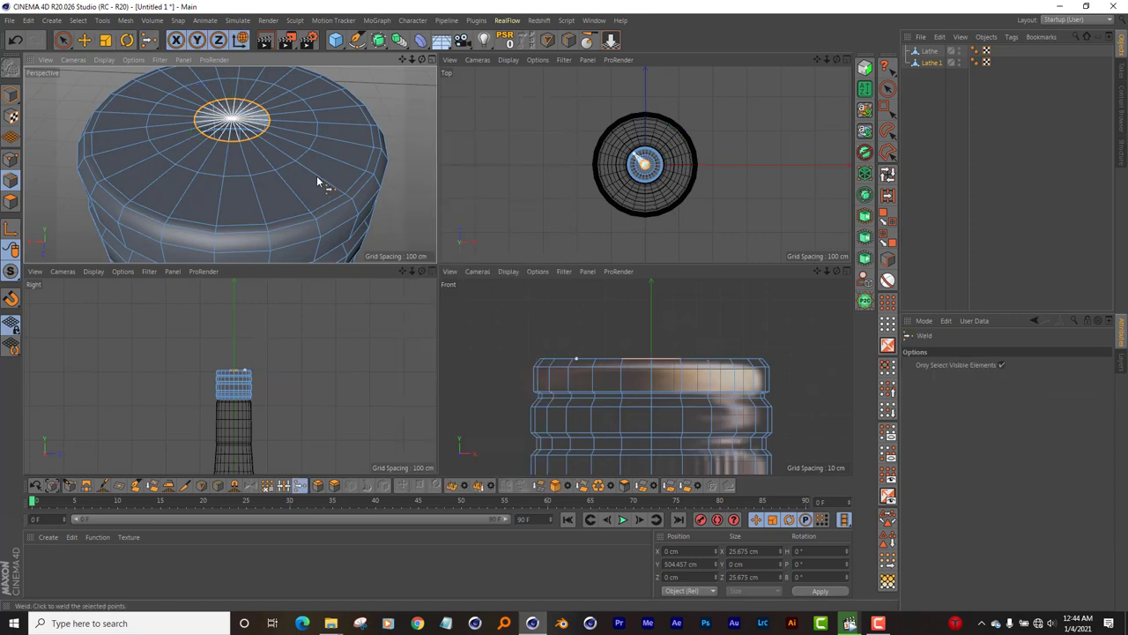
left_click(231, 126)
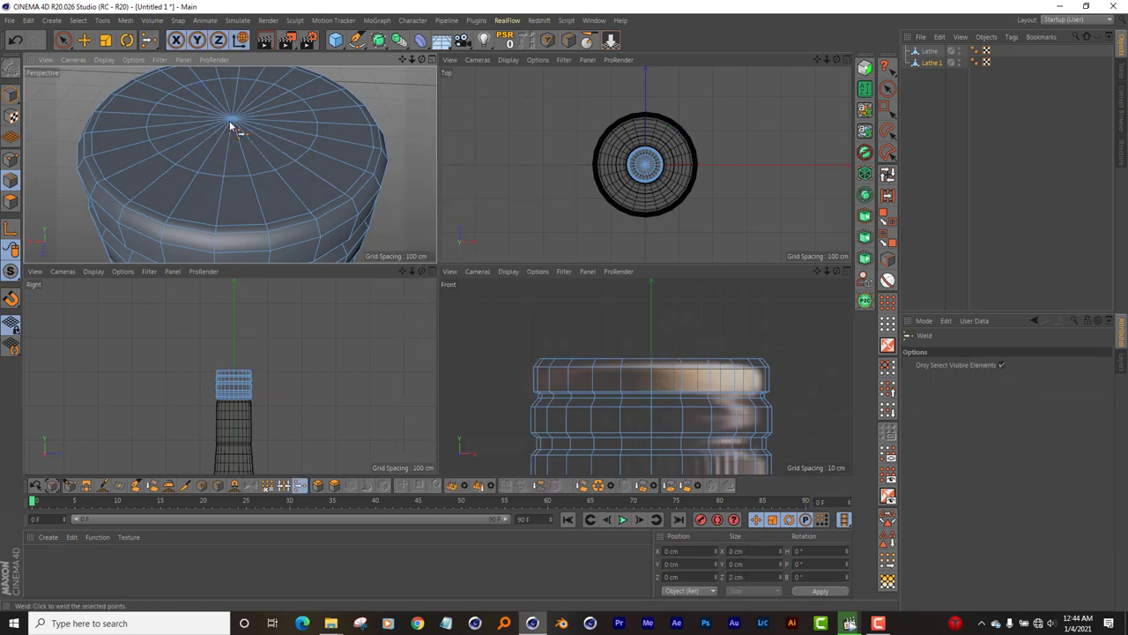
left_click(85, 40)
scroll(596, 308, "down", 5)
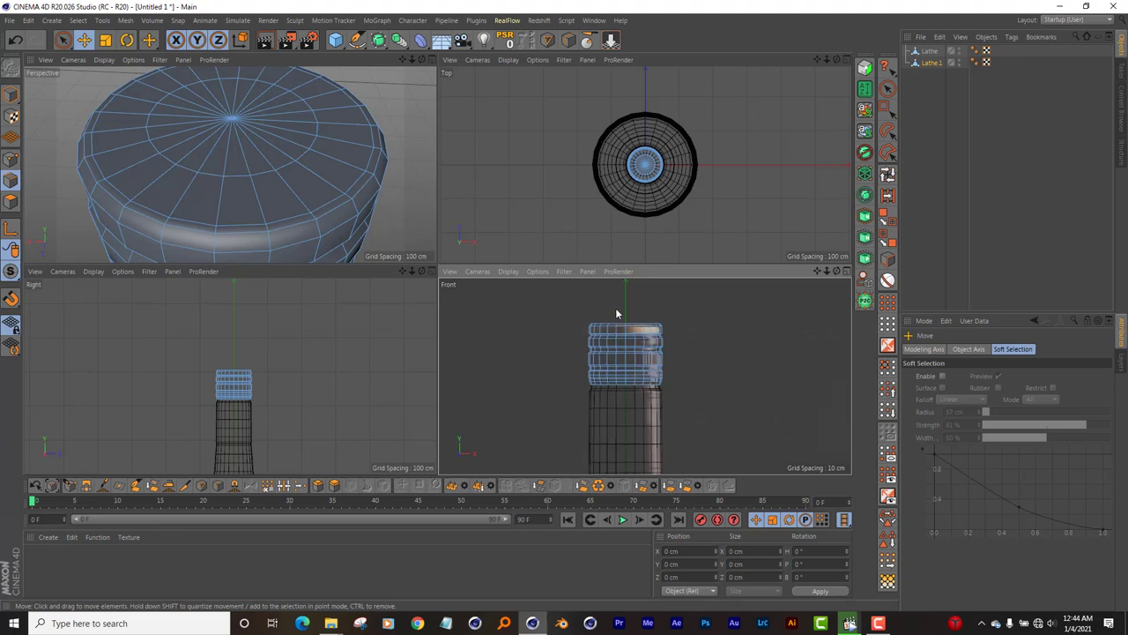
Step: Orbit around the capped bottle neck, then open reference photo FB_IMG_1609275104603.jpg in Picasa
scroll(264, 124, "down", 5)
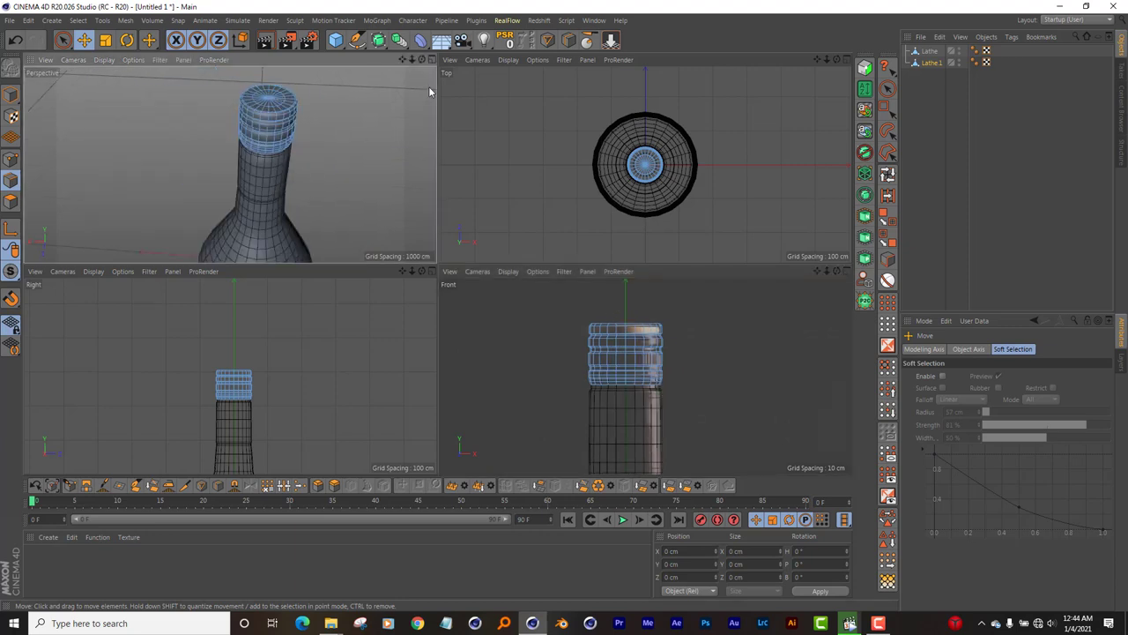
left_click_drag(423, 62, 230, 163)
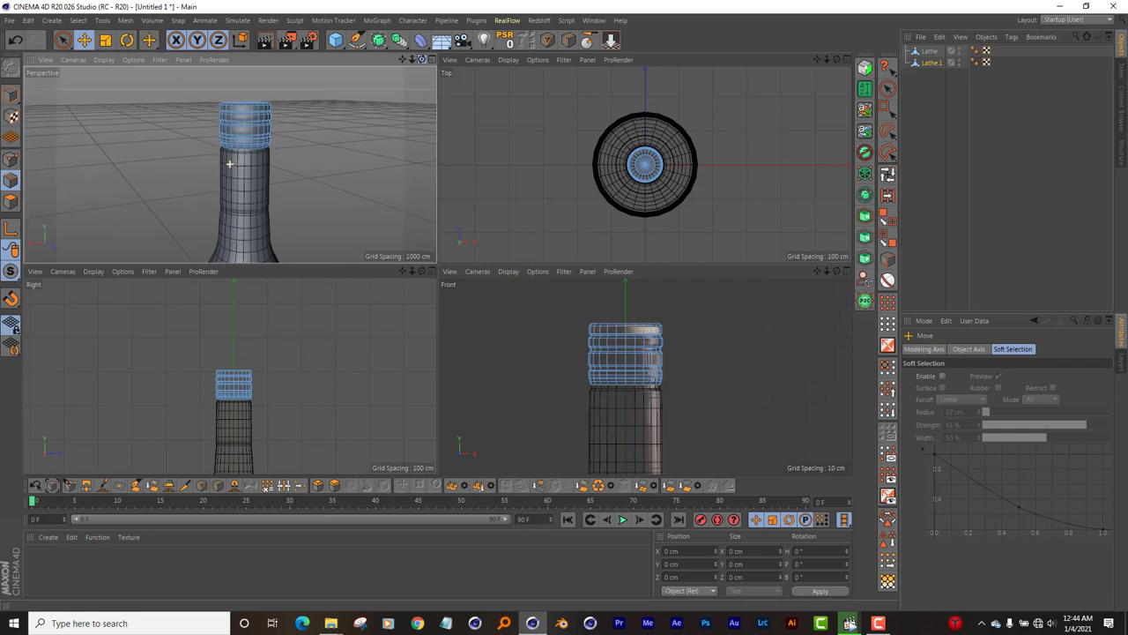
left_click_drag(229, 163, 229, 163, "alt")
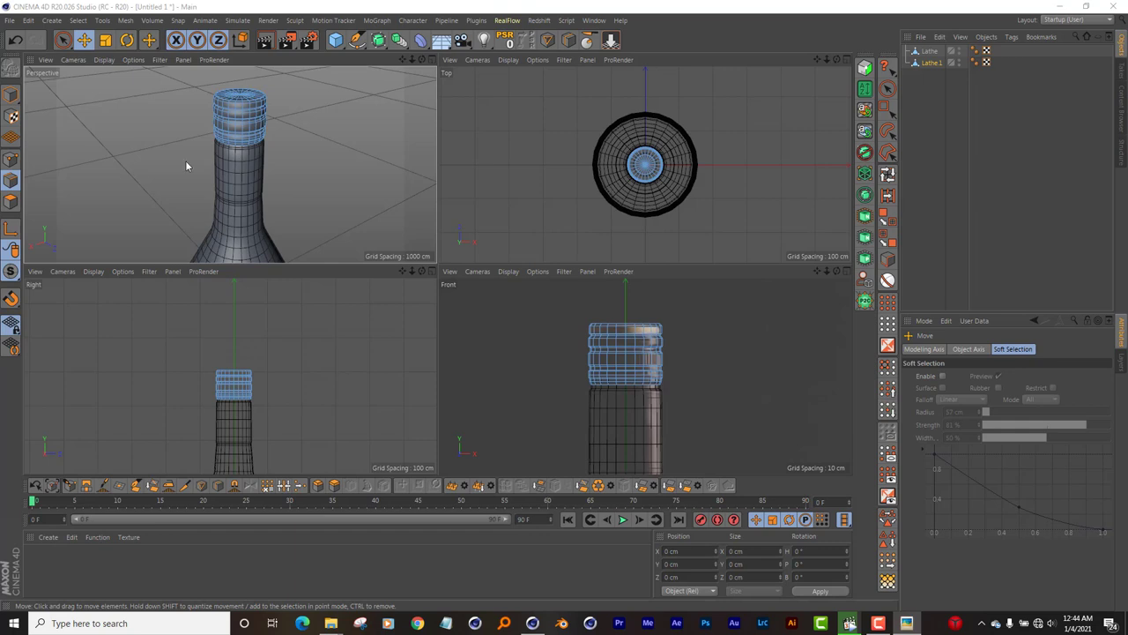
left_click(849, 623)
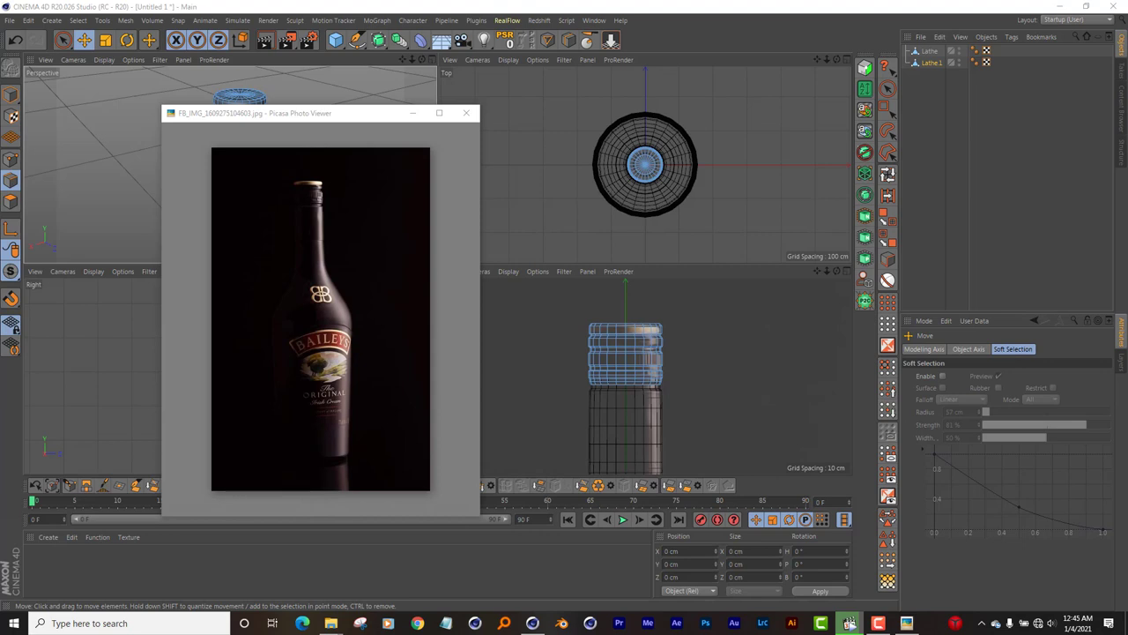
Step: Zoom the Baileys reference photo to about 294 % on the cap's ridged ring
scroll(330, 221, "up", 2)
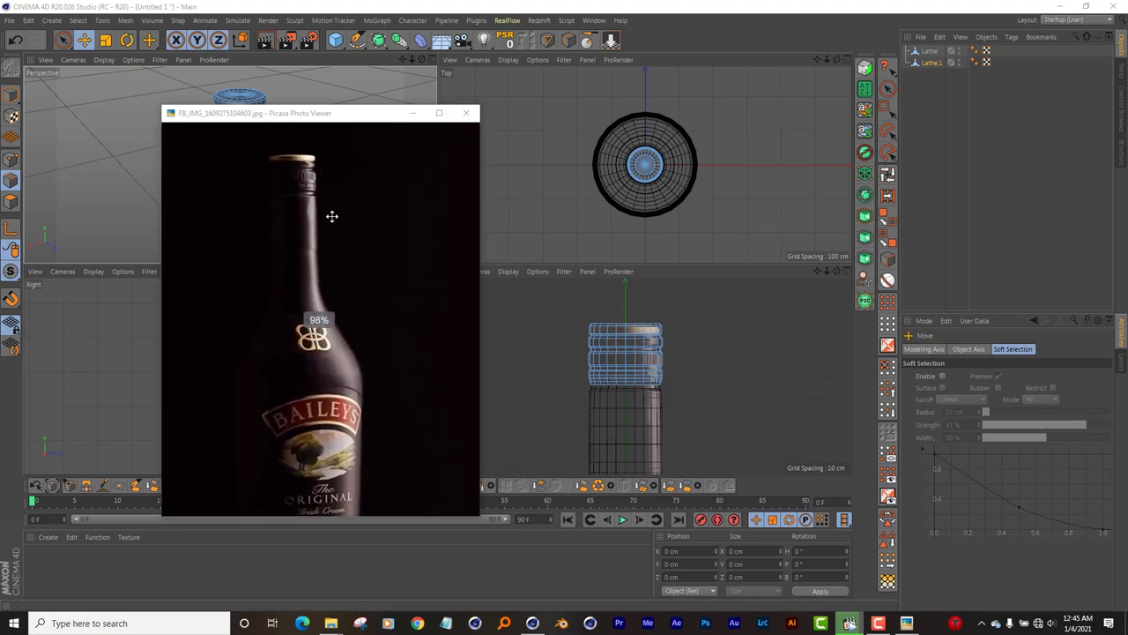
scroll(304, 243, "up", 2)
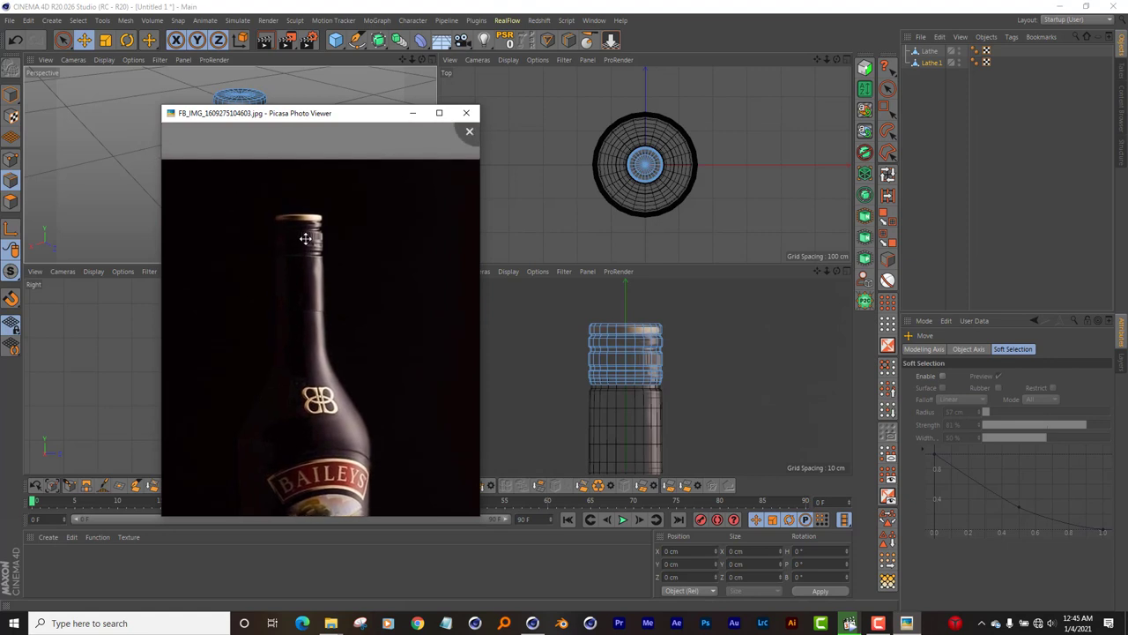
scroll(305, 238, "up", 1)
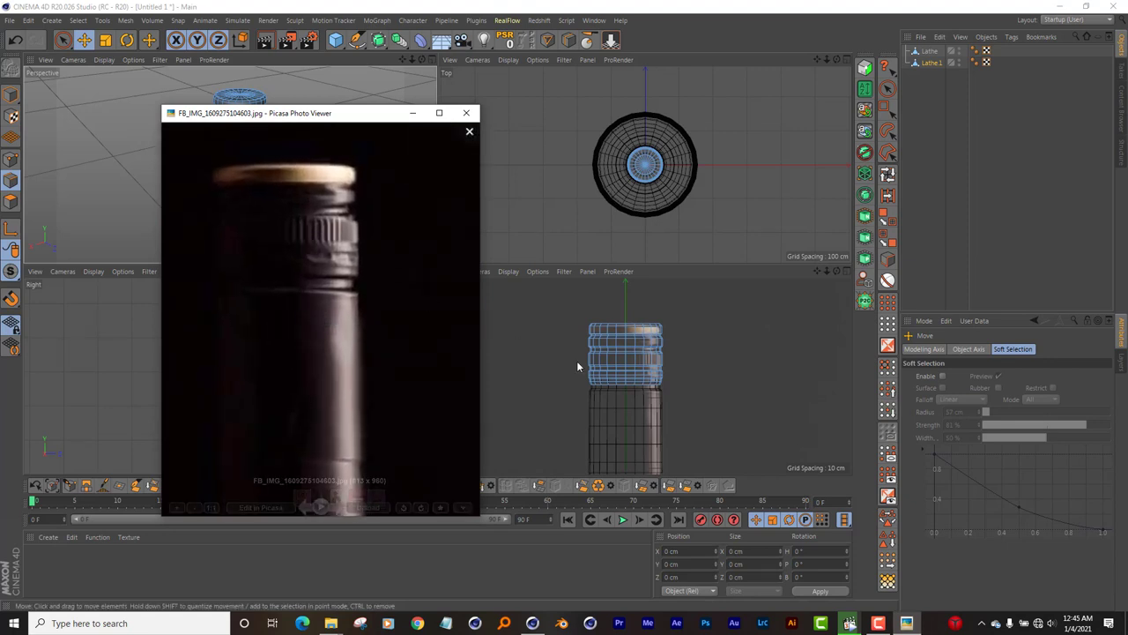
scroll(619, 370, "up", 2)
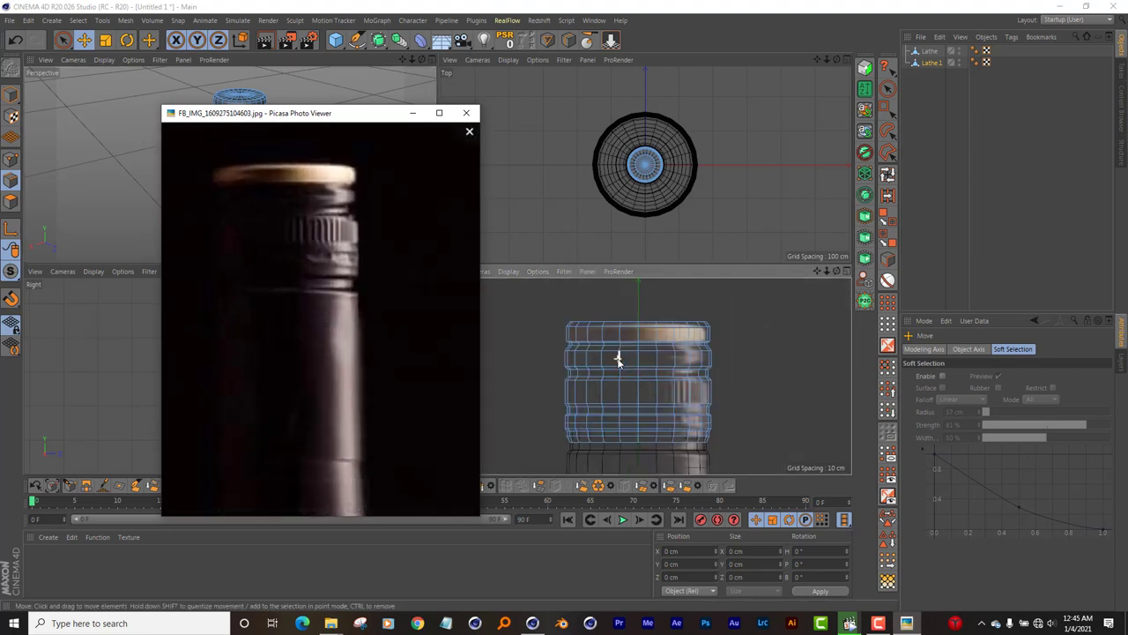
scroll(619, 360, "up", 2)
scroll(619, 359, "up", 1)
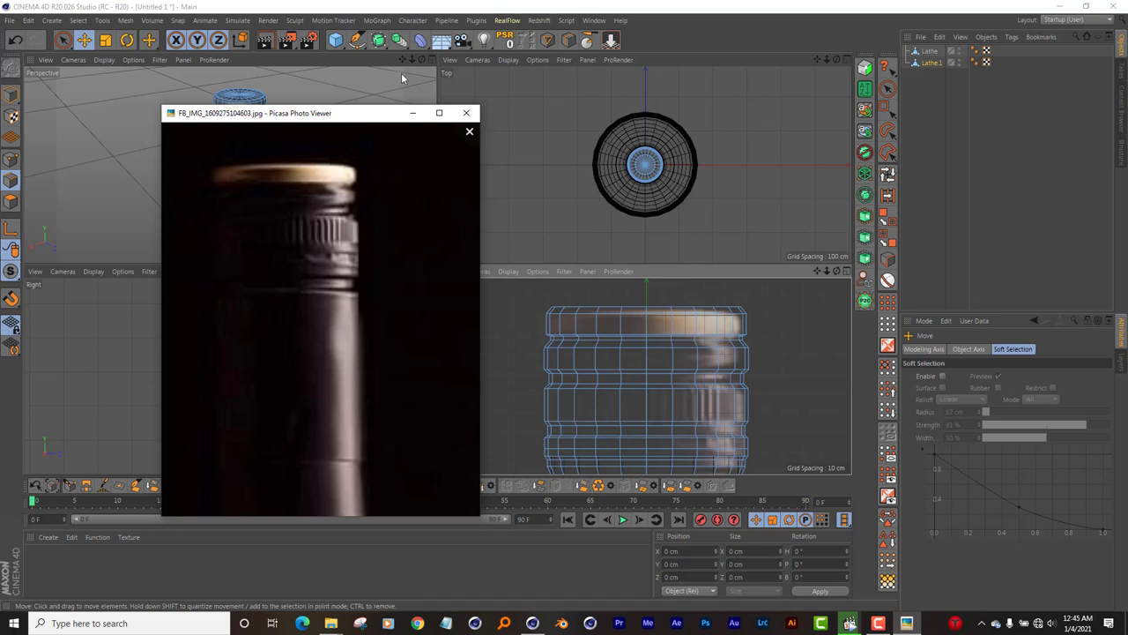
Step: Add a loop cut near the cap's top and slide it to about 48 %
left_click(569, 40)
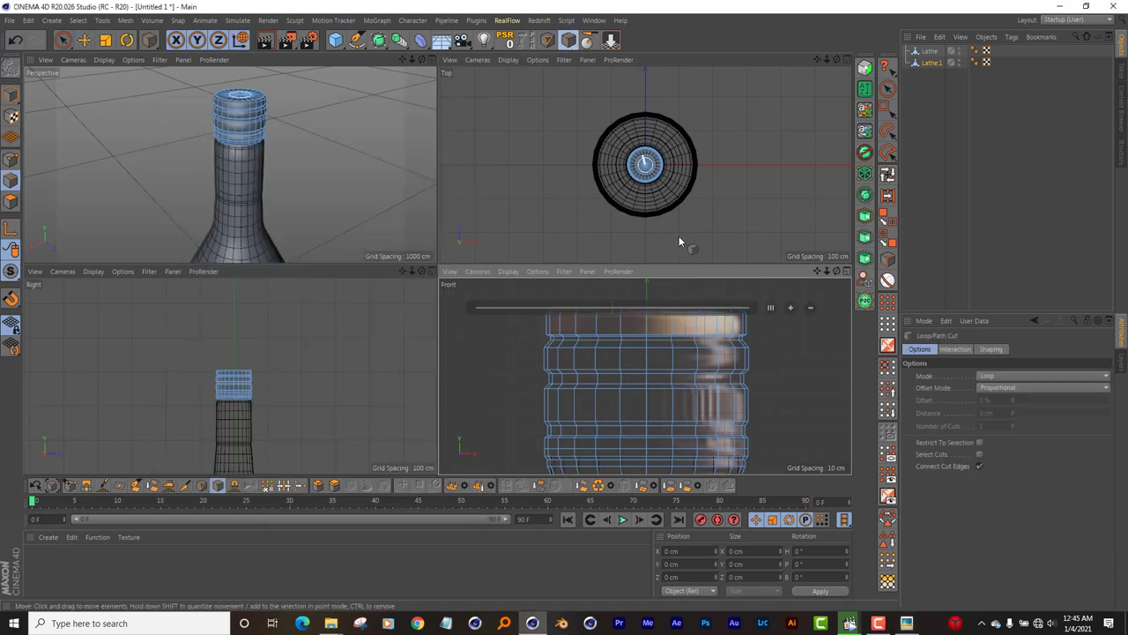
left_click(737, 325)
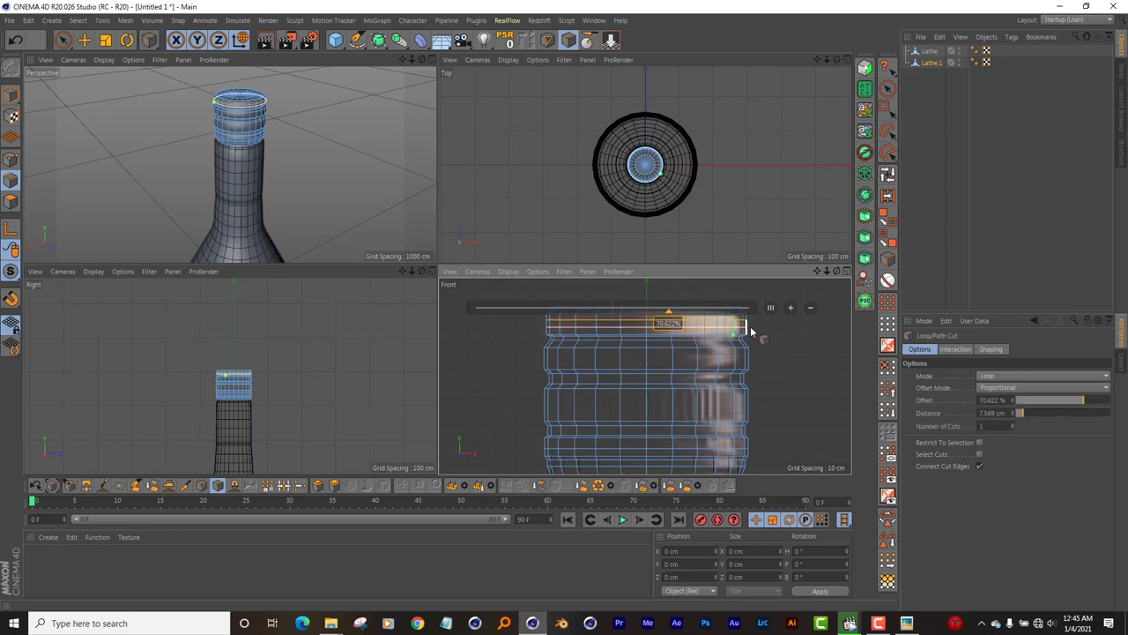
left_click_drag(750, 330, 696, 282)
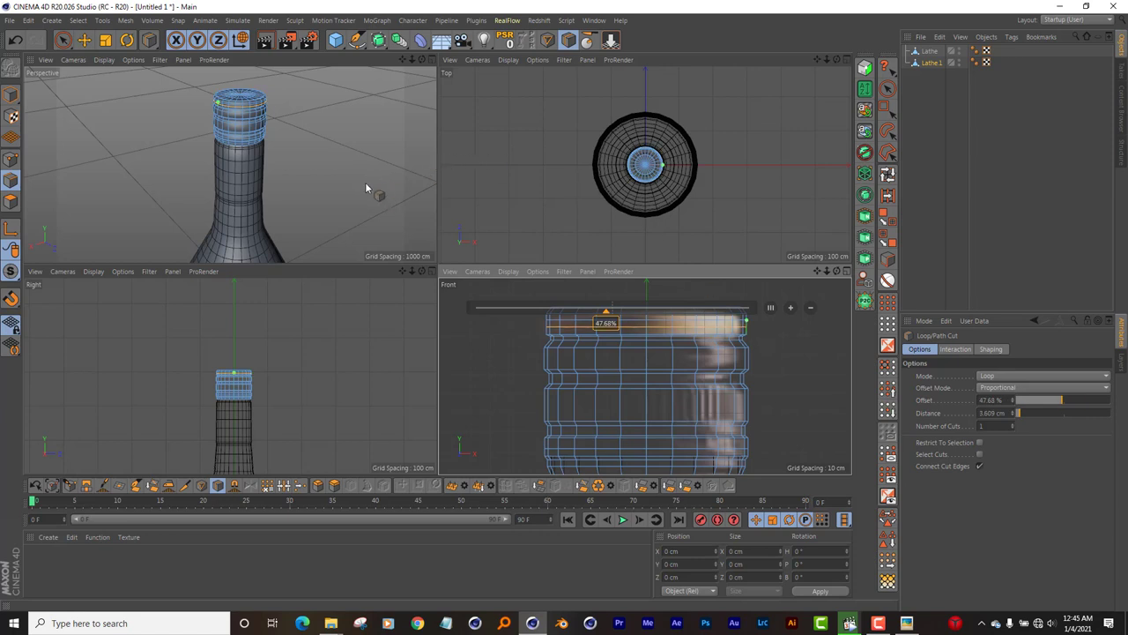
Step: Select the cap's top edge loop, scale it to about 102.4 cm, and raise it about 0.9 cm
left_click(105, 39)
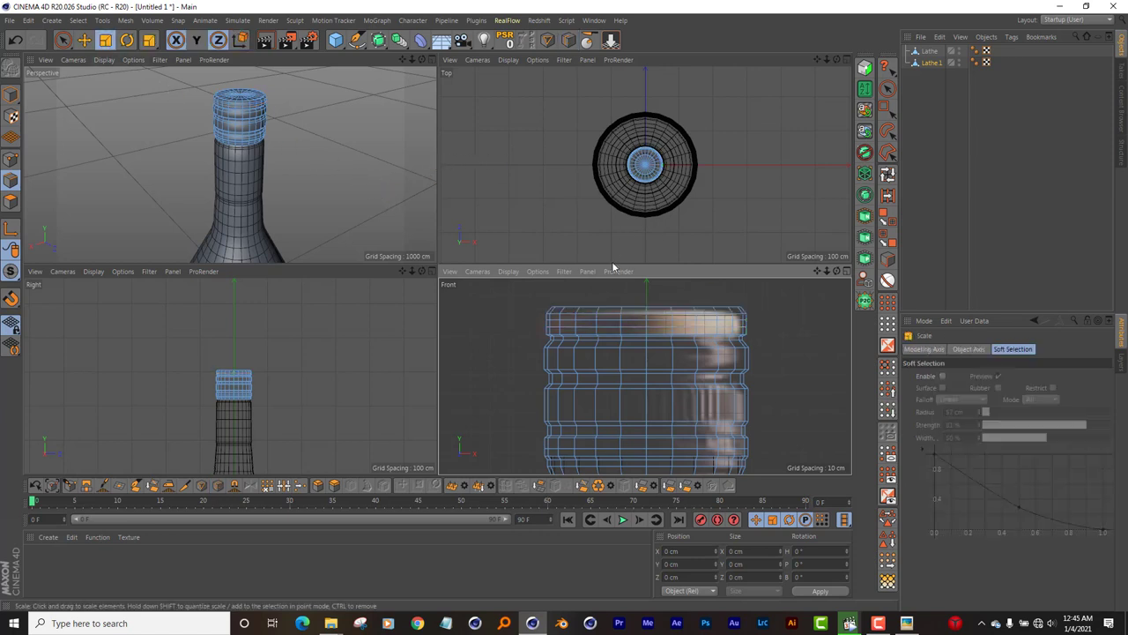
double_click(632, 328)
left_click_drag(801, 304, 796, 311)
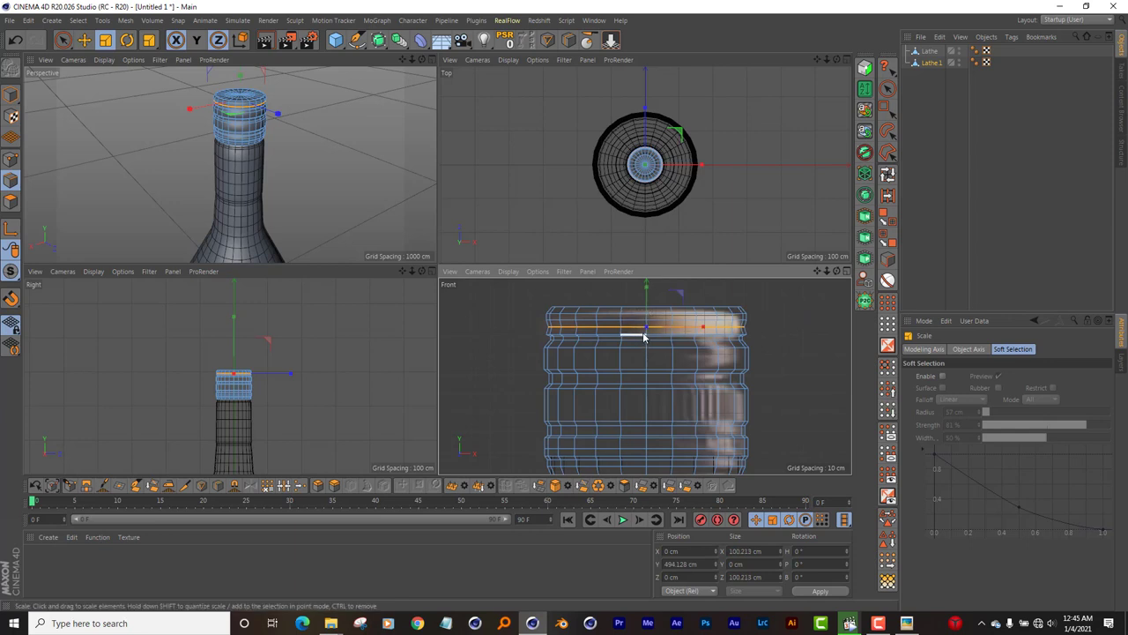
left_click_drag(643, 336, 648, 320)
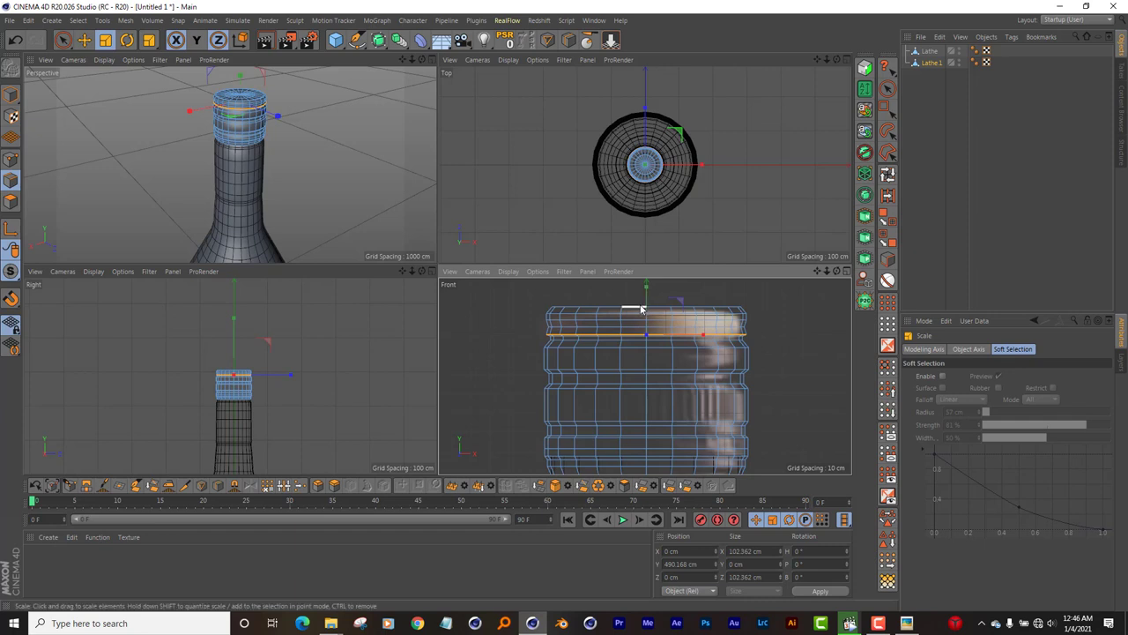
key("e")
left_click_drag(650, 303, 648, 298)
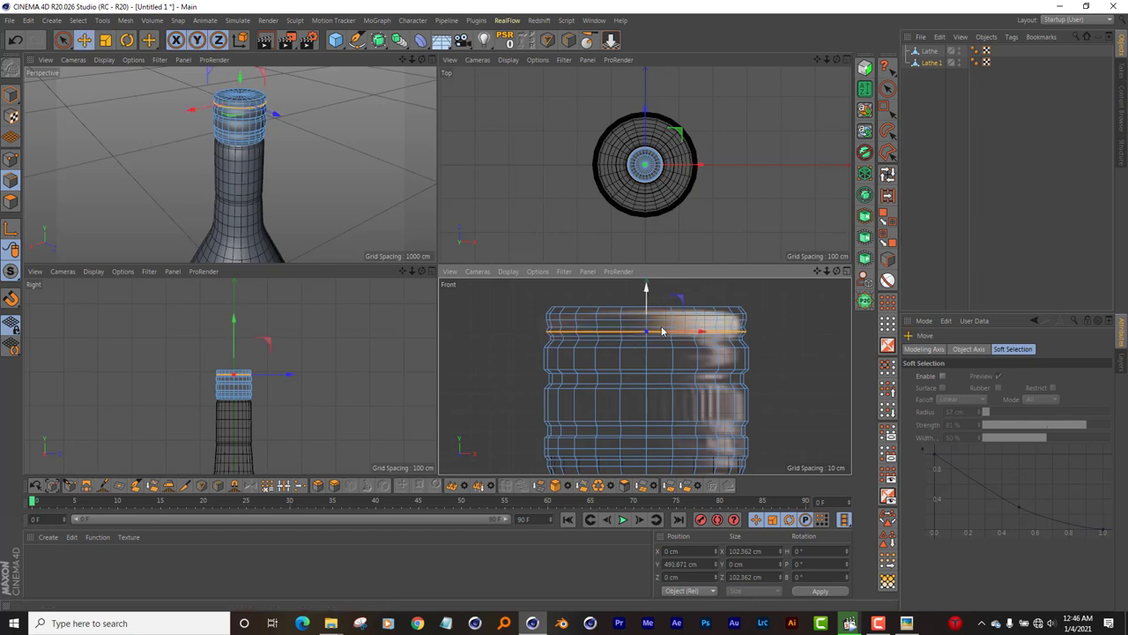
left_click(908, 623)
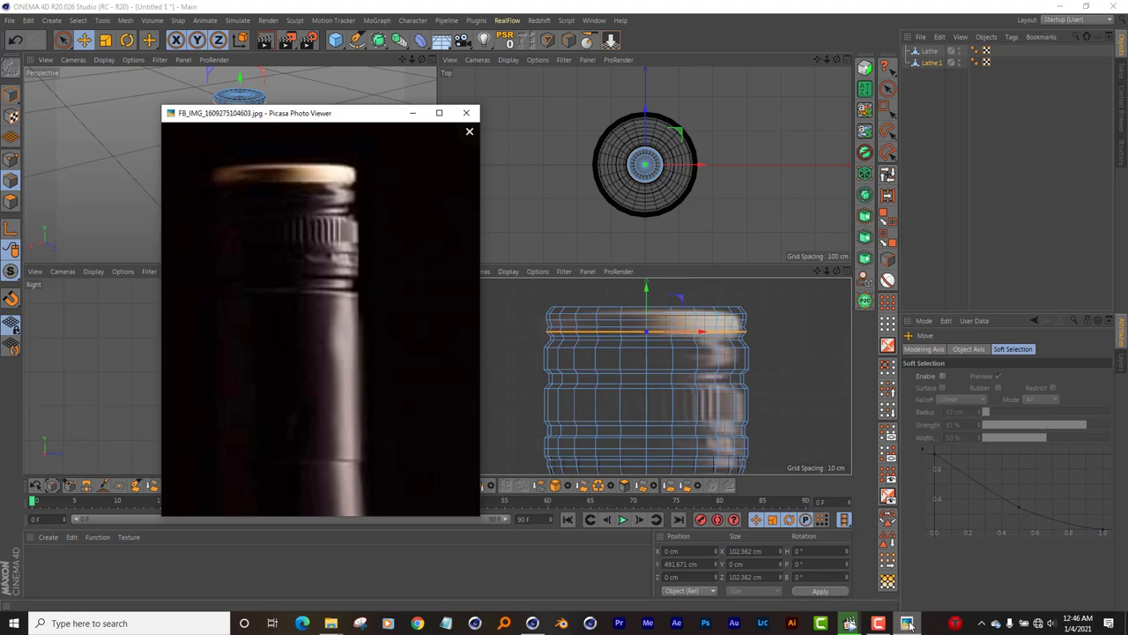
left_click(908, 623)
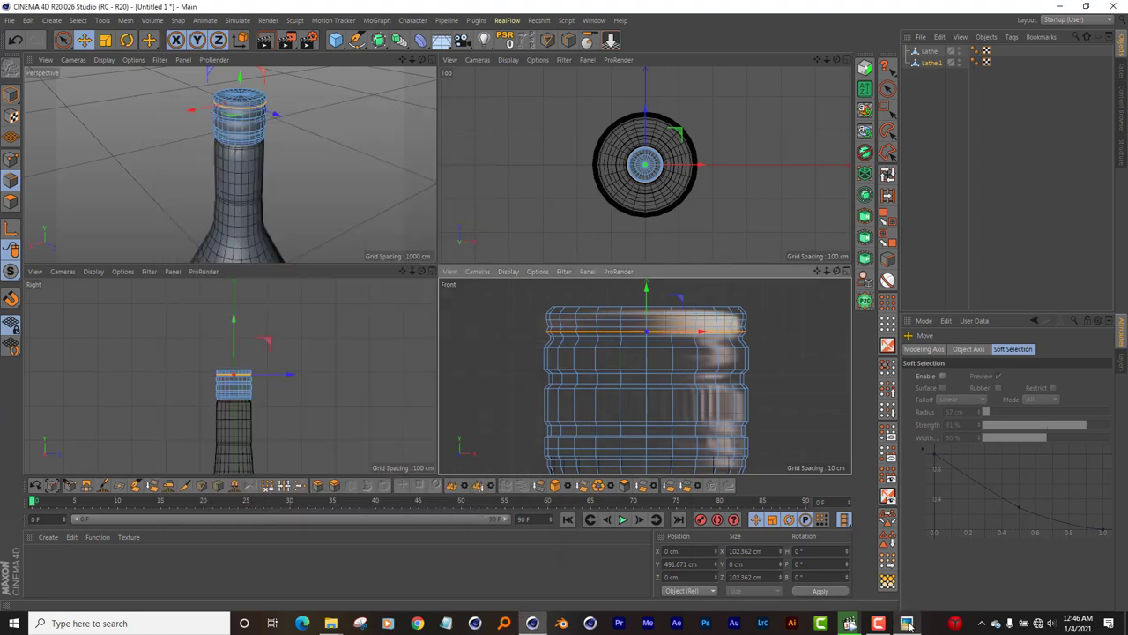
left_click(908, 623)
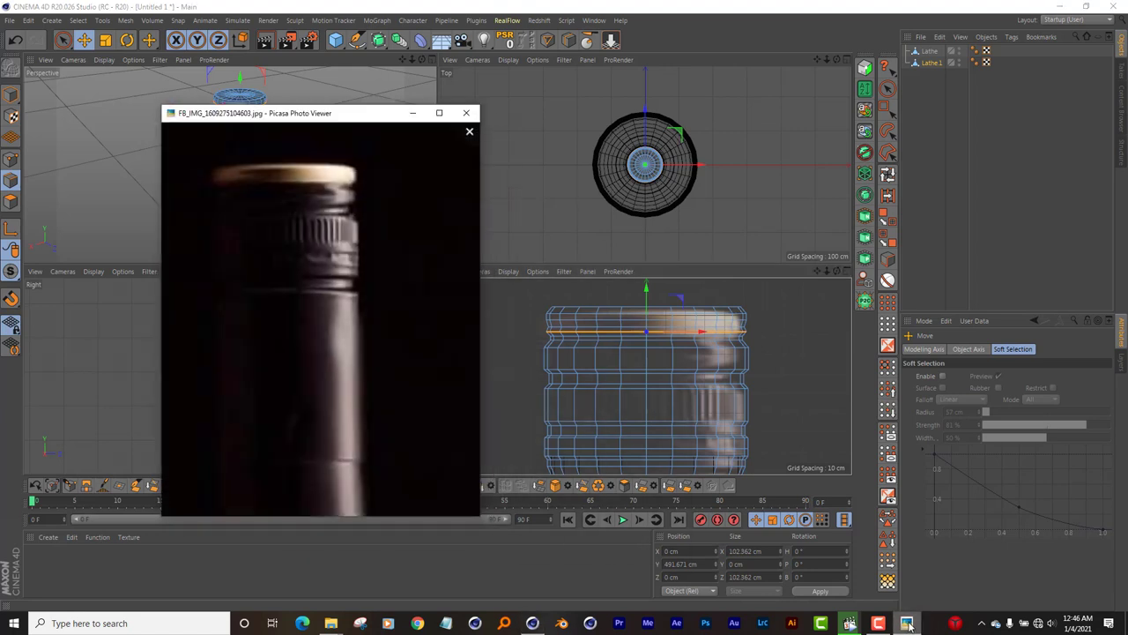
left_click(908, 623)
left_click(908, 623)
left_click(908, 623)
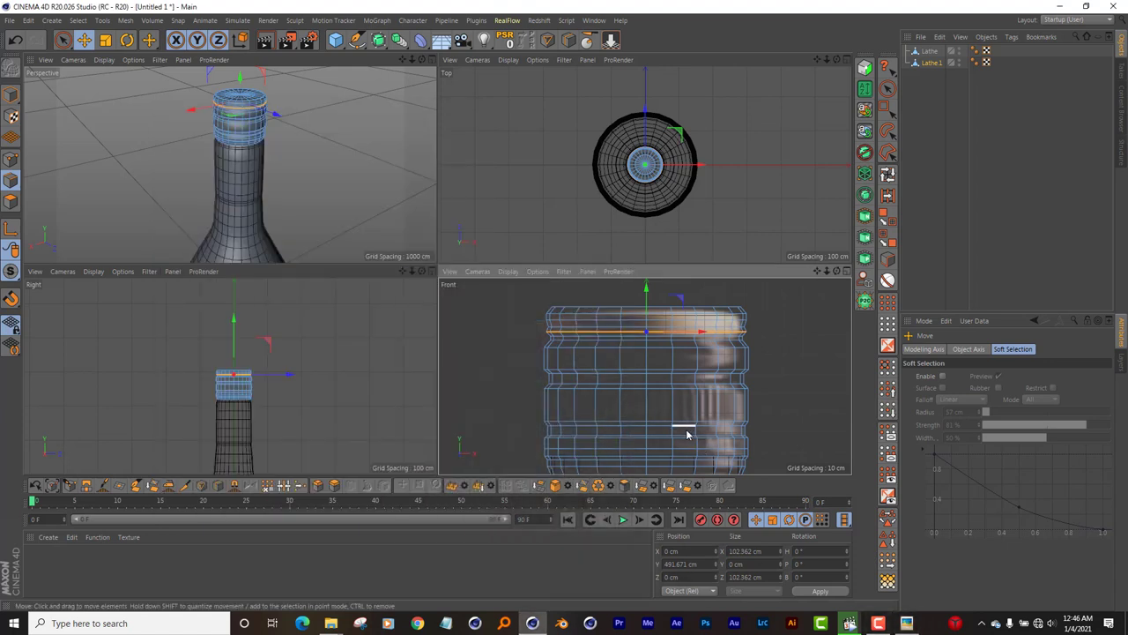
scroll(686, 436, "up", 2)
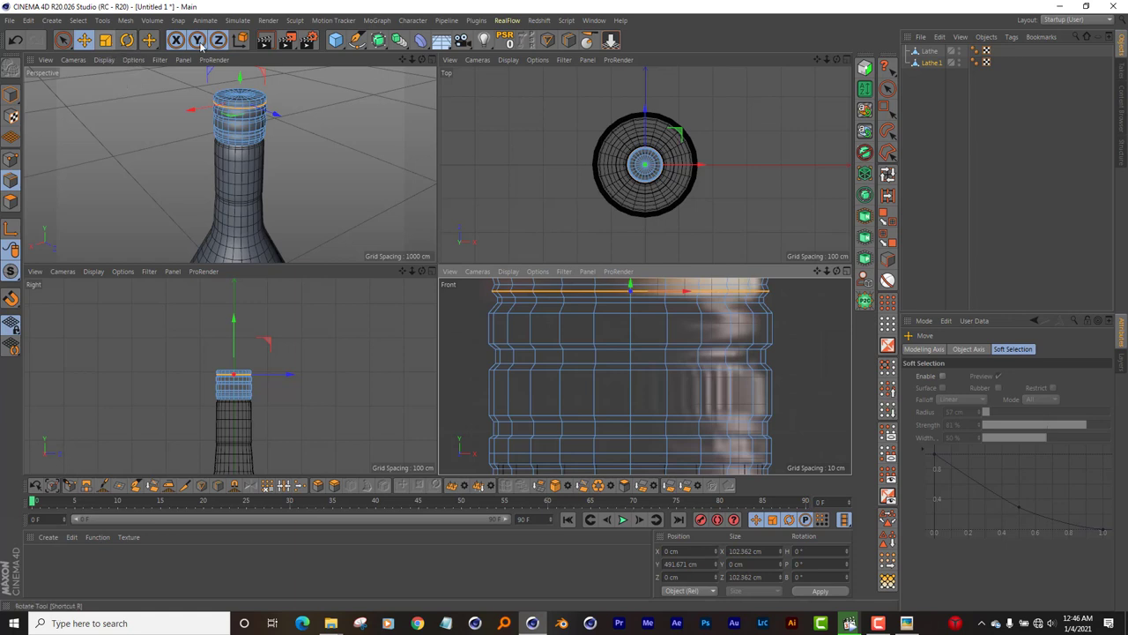
Step: Cut a new edge loop across the lower ring of the cap
left_click(568, 40)
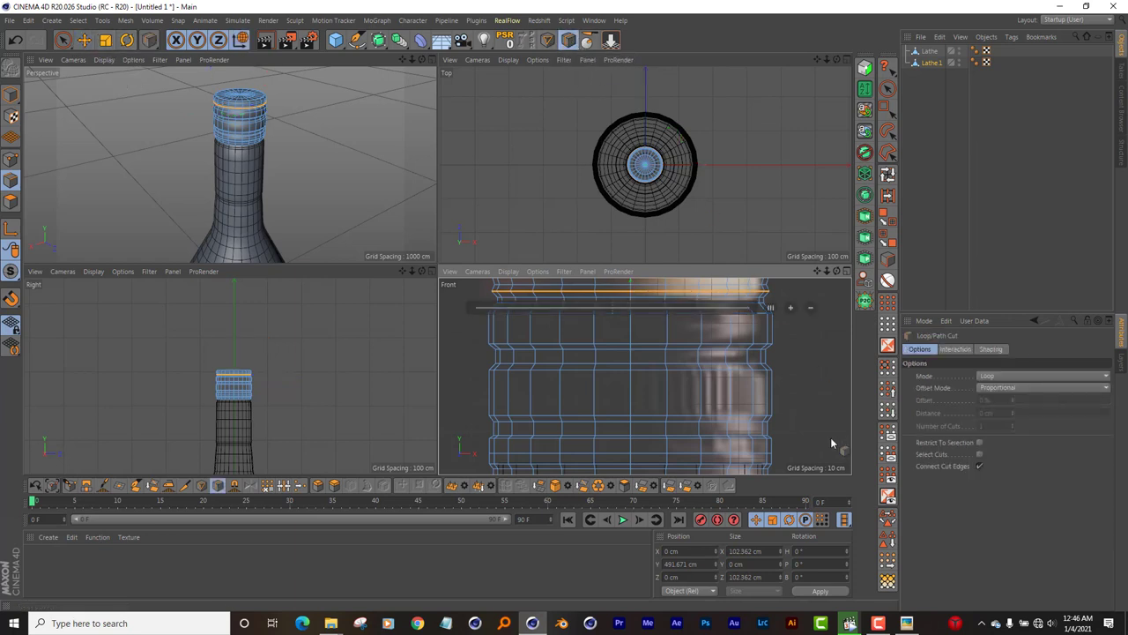
left_click(763, 429)
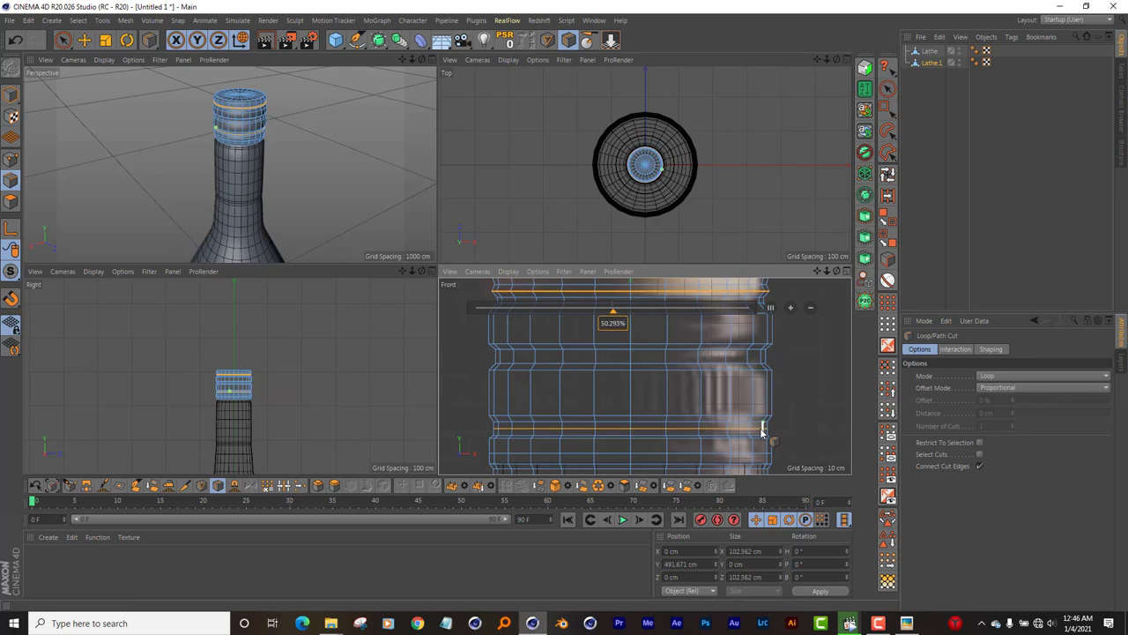
left_click(85, 40)
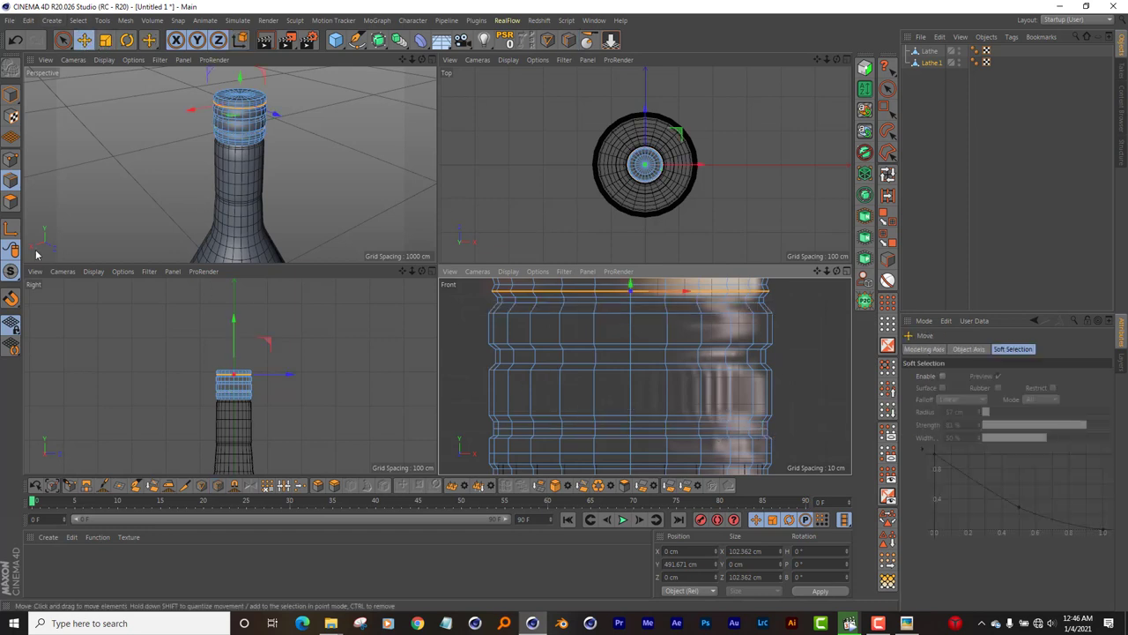
left_click(10, 201)
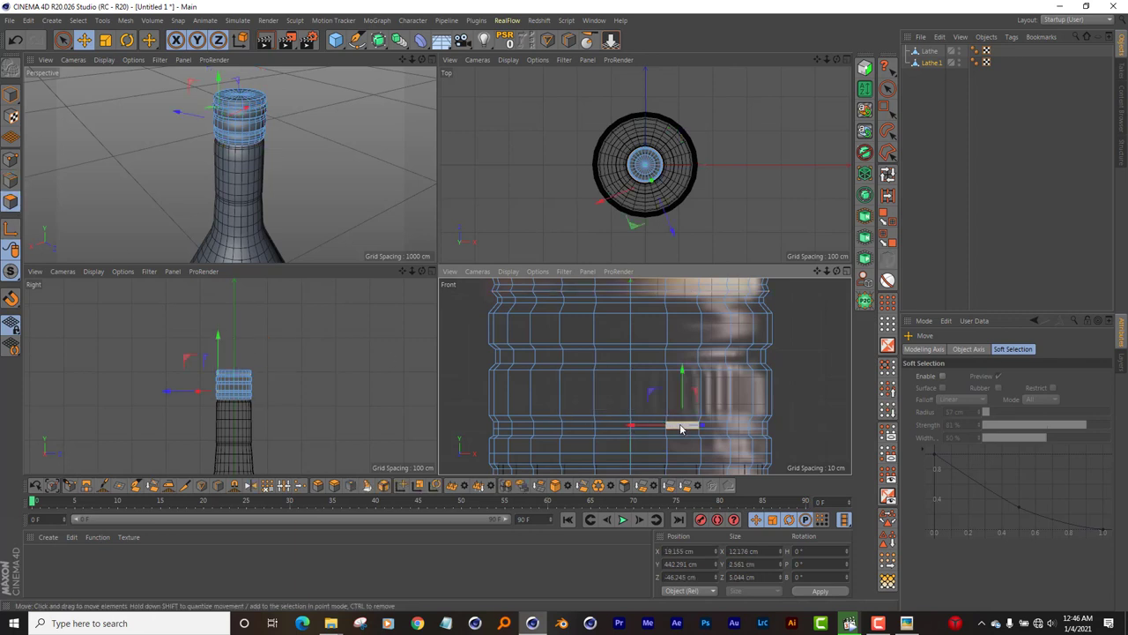
Step: Select two neighbouring polygons in the lower groove row
left_click(680, 429)
left_click(713, 428, "shift")
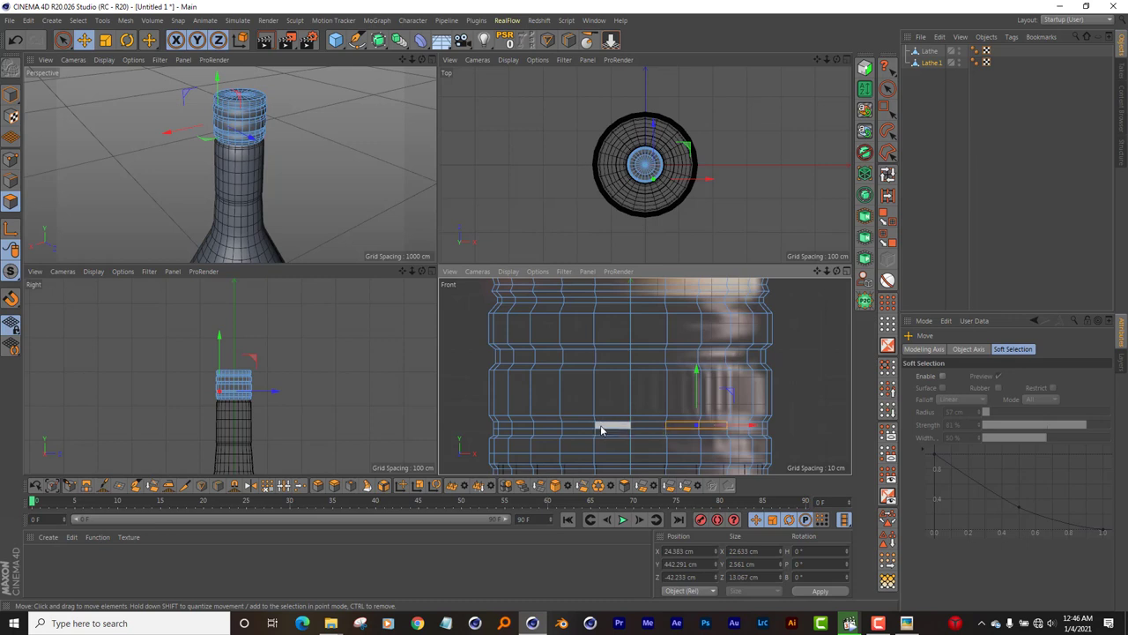
scroll(600, 425, "down", 3)
scroll(600, 425, "down", 2)
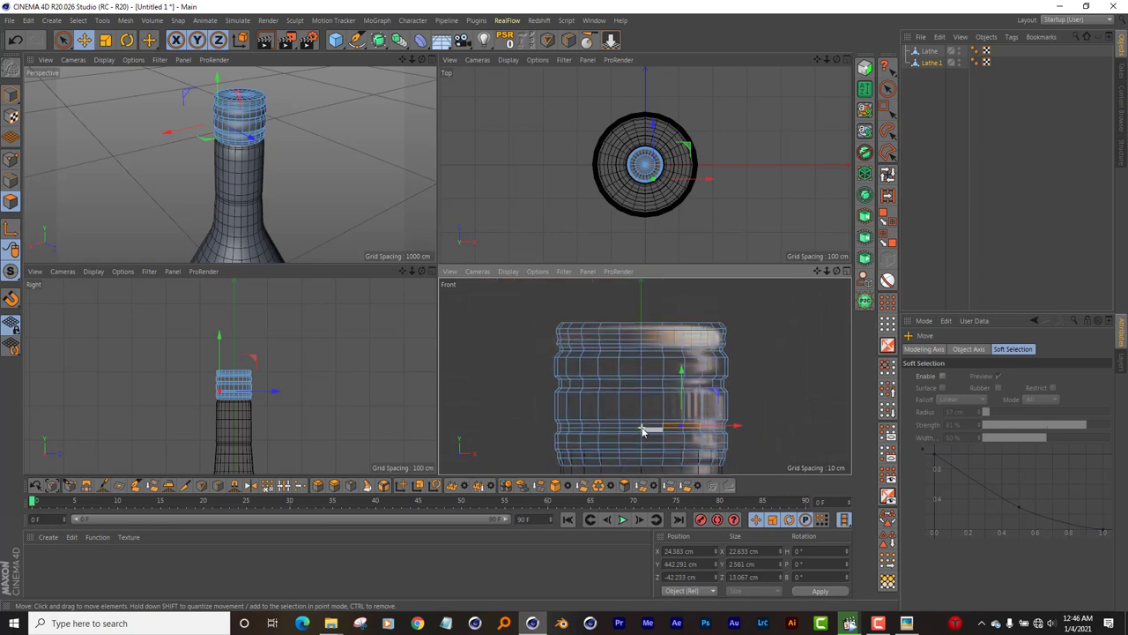
scroll(589, 388, "down", 1)
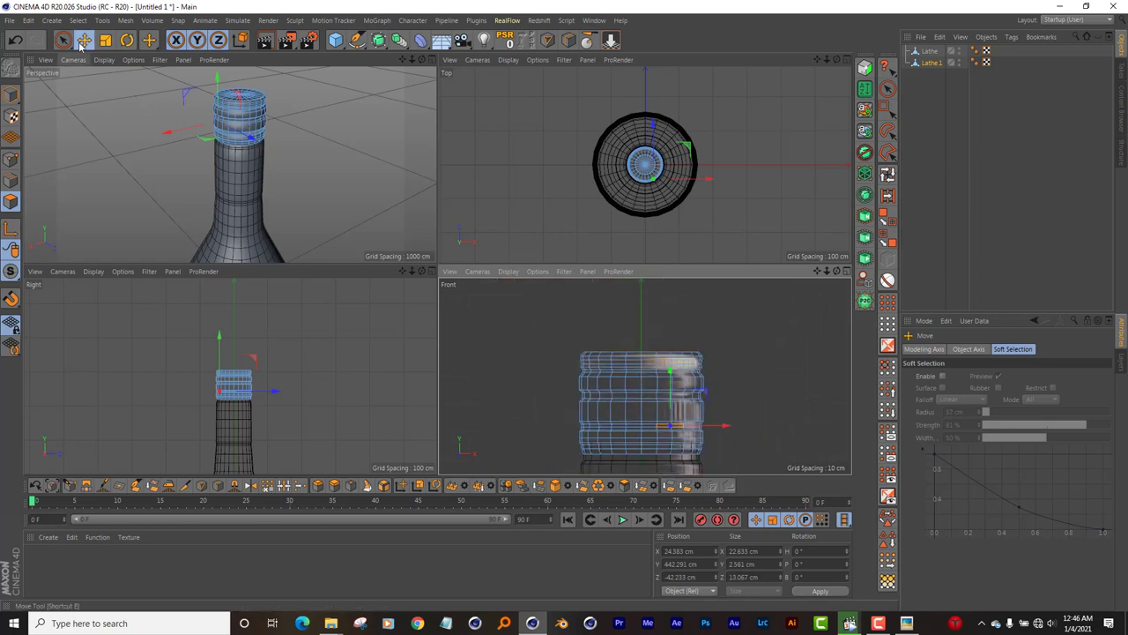
left_click_drag(66, 43, 115, 75)
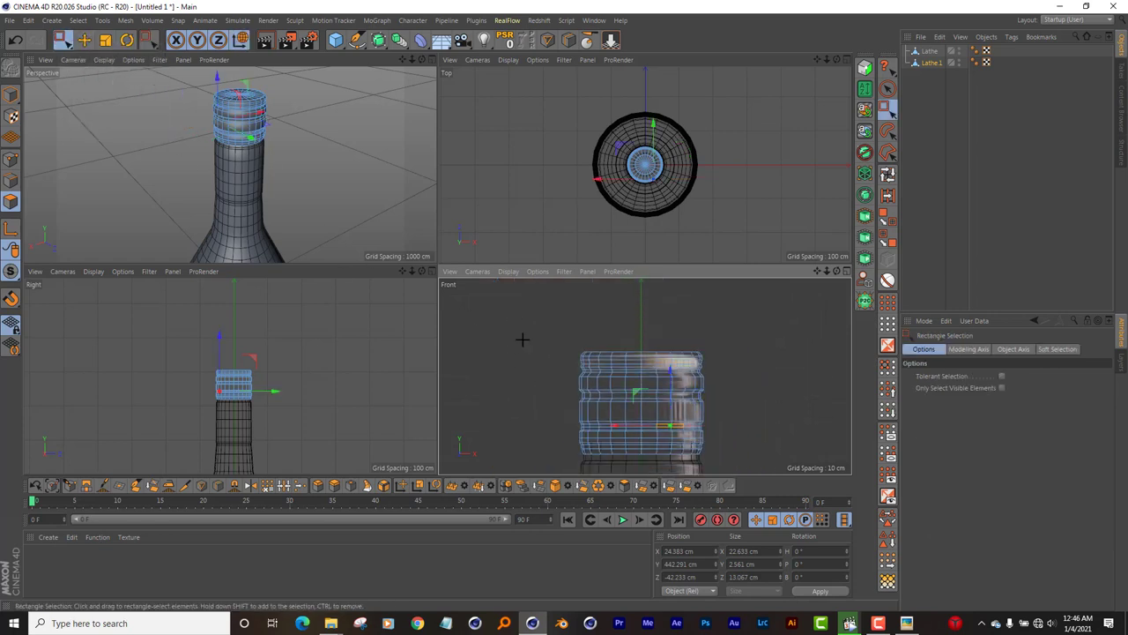
Step: Delete the left half of the cap's polygons
left_click_drag(515, 315, 633, 486)
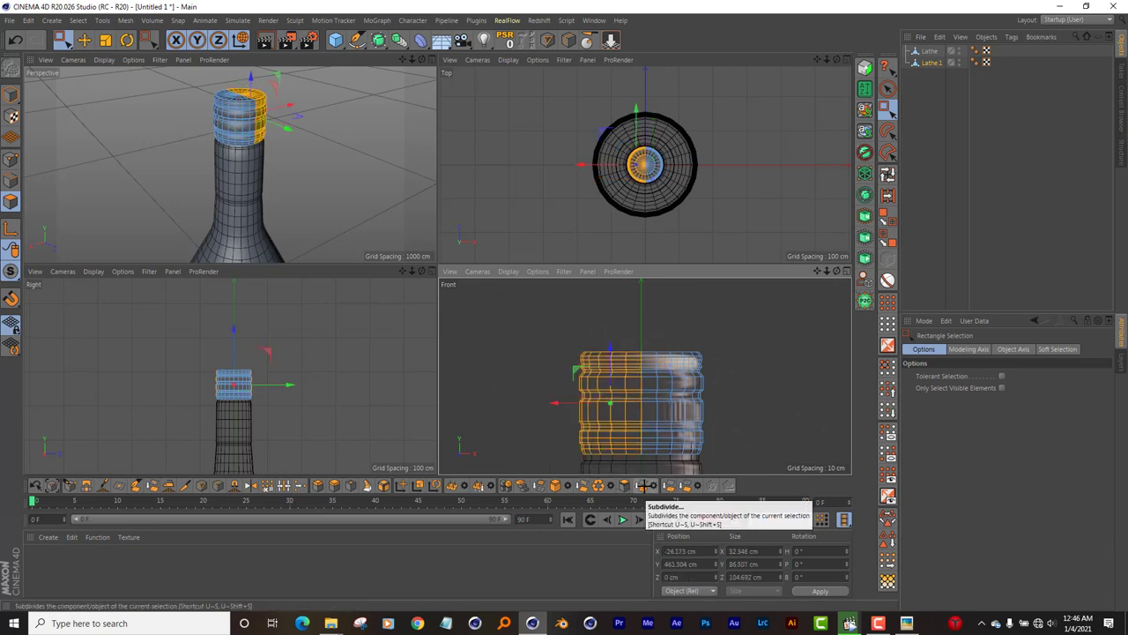
key("Delete")
scroll(740, 445, "up", 2)
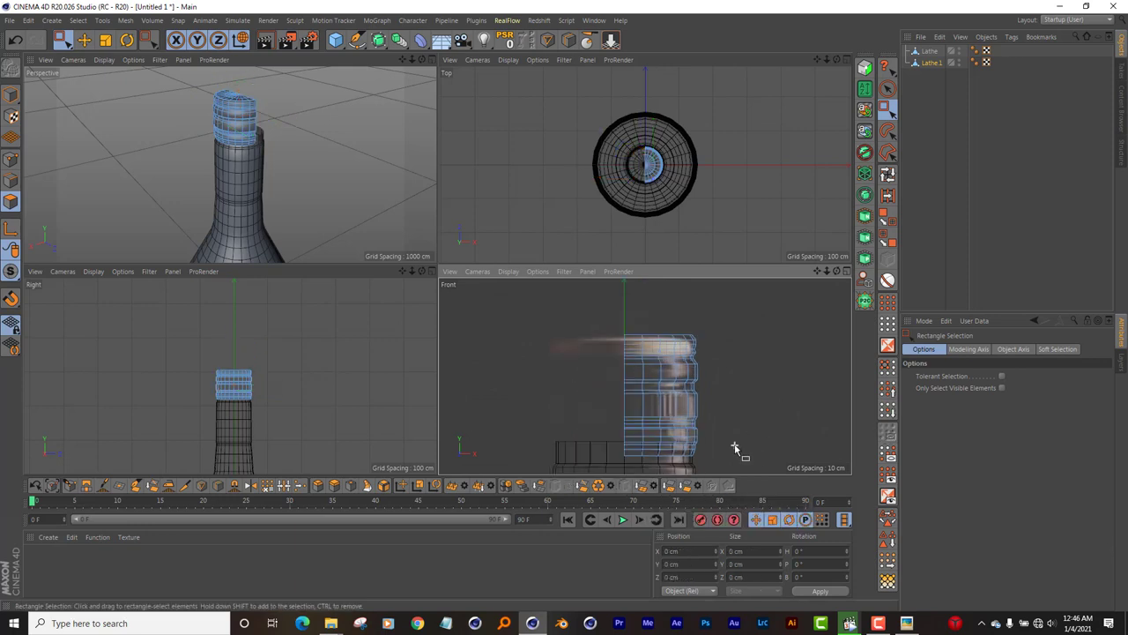
scroll(731, 447, "up", 3)
scroll(730, 444, "up", 2)
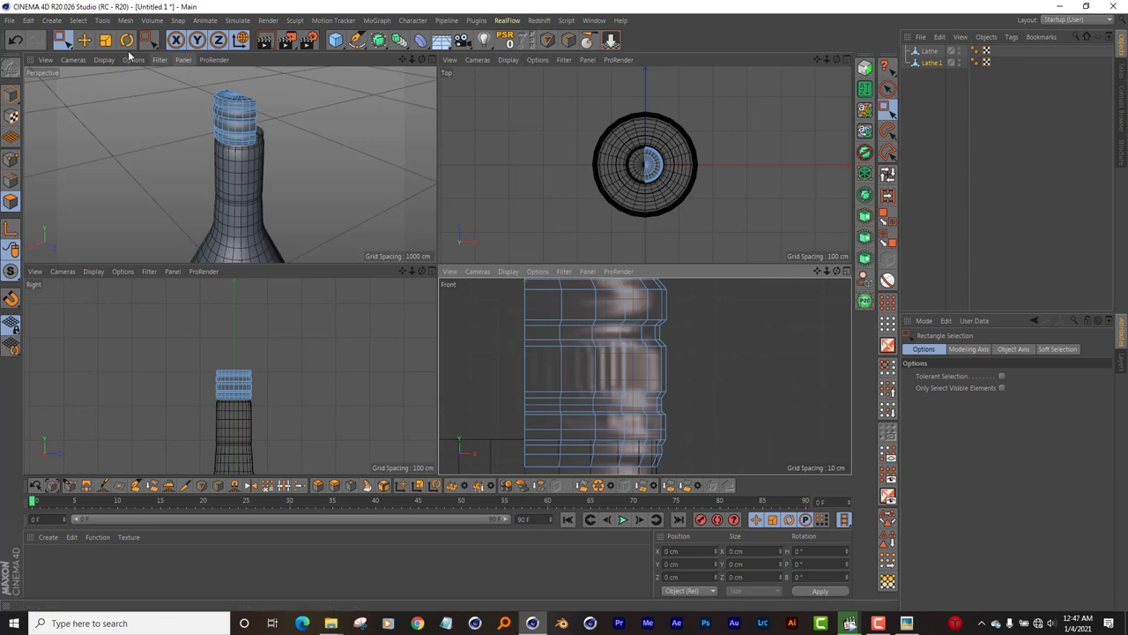
Step: Scale one groove edge wider
left_click(105, 40)
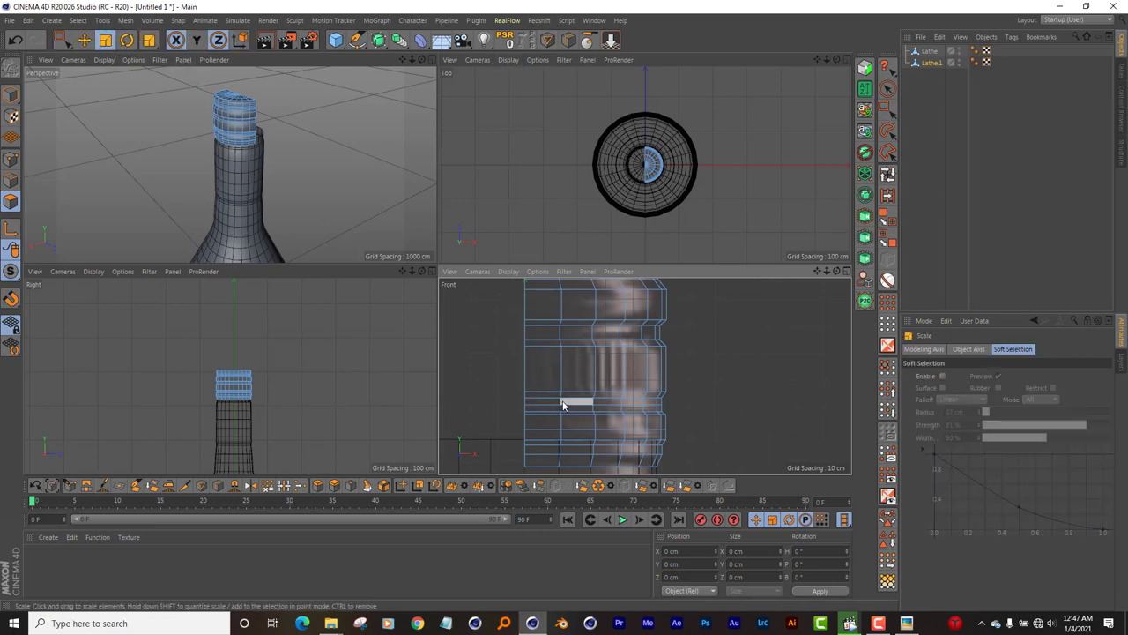
left_click(562, 404)
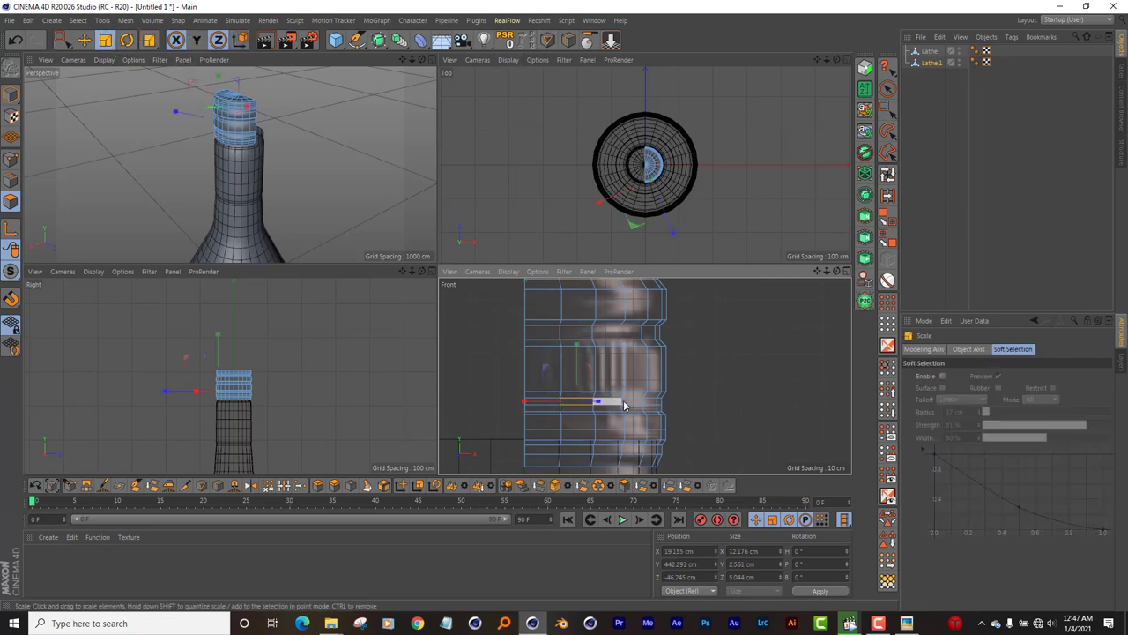
left_click_drag(632, 404, 696, 402)
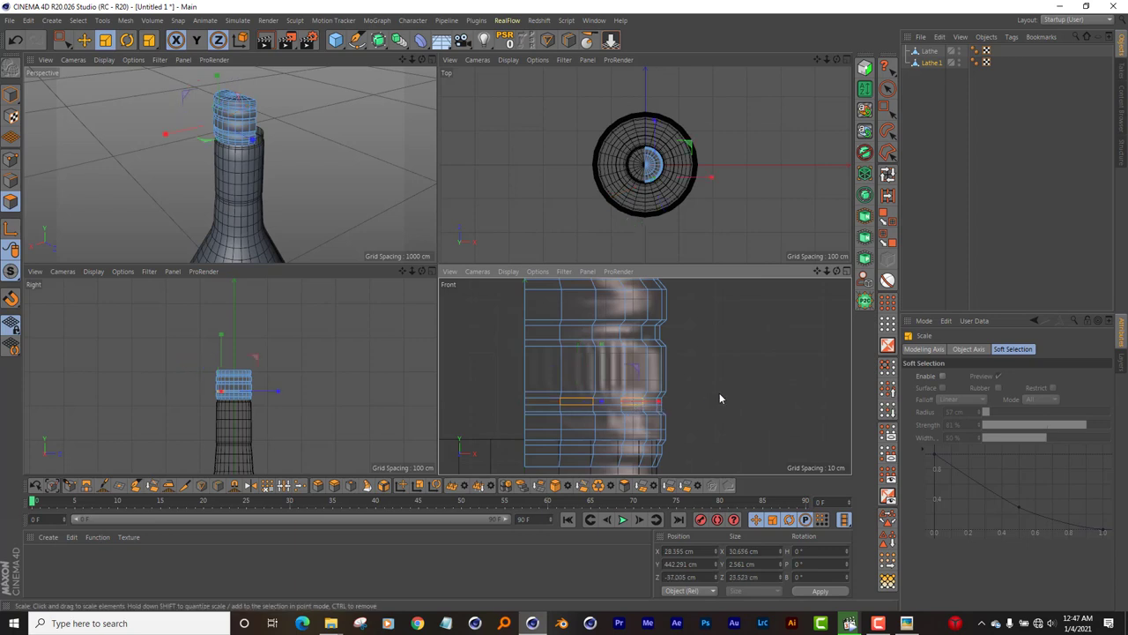
scroll(675, 139, "up", 2)
scroll(635, 132, "up", 2)
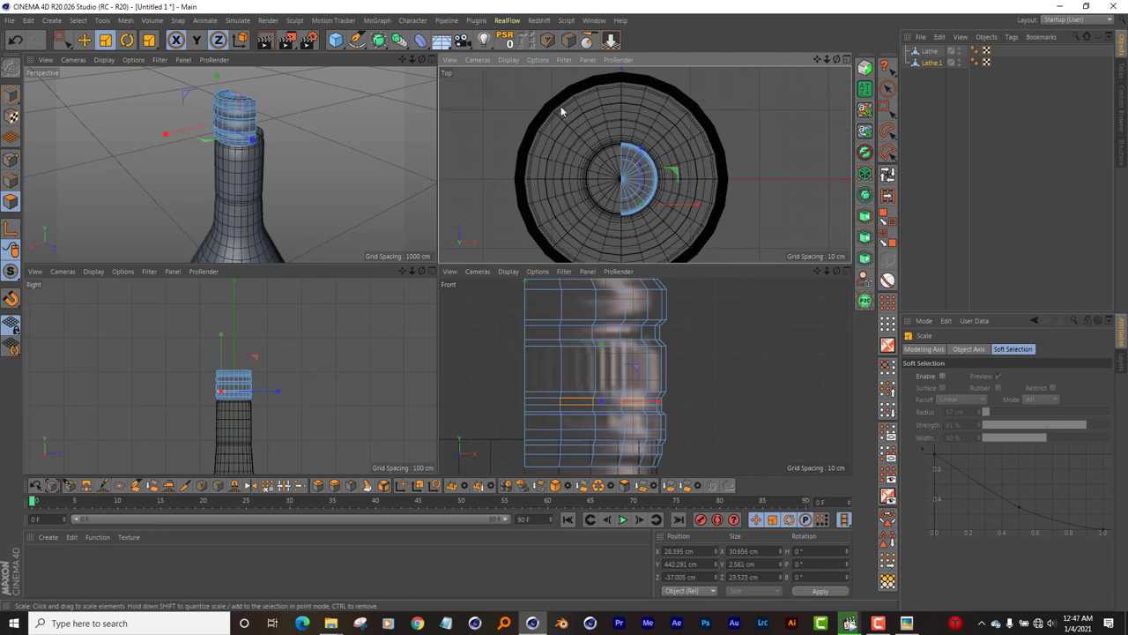
Step: In Top view, delete all cap polygons outside the one kept wedge
left_click(61, 40)
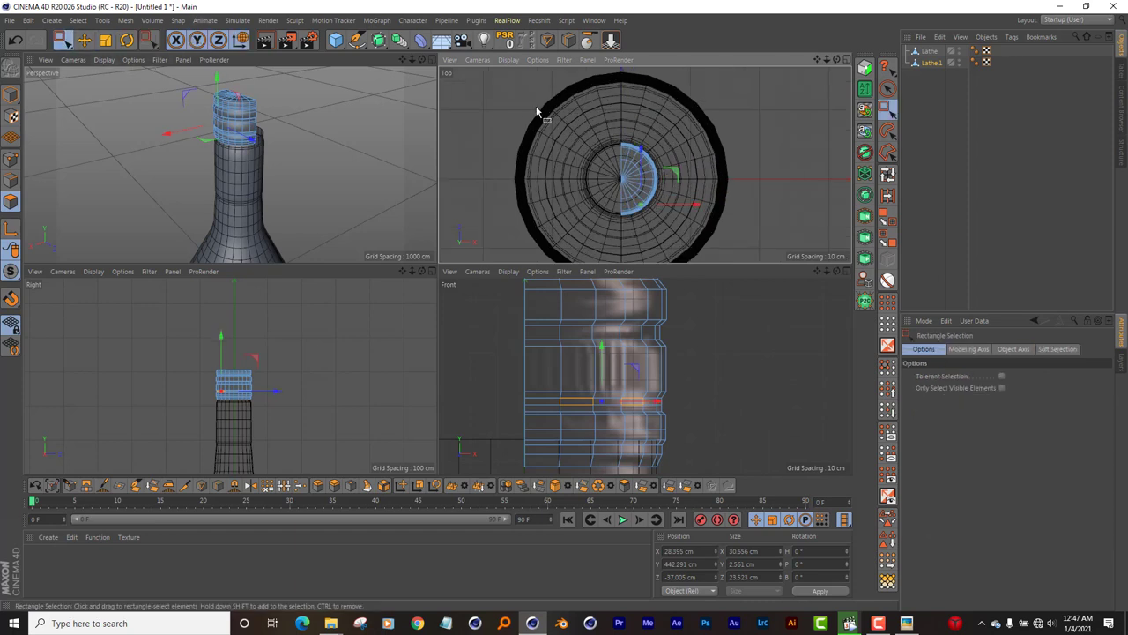
left_click_drag(536, 112, 709, 185)
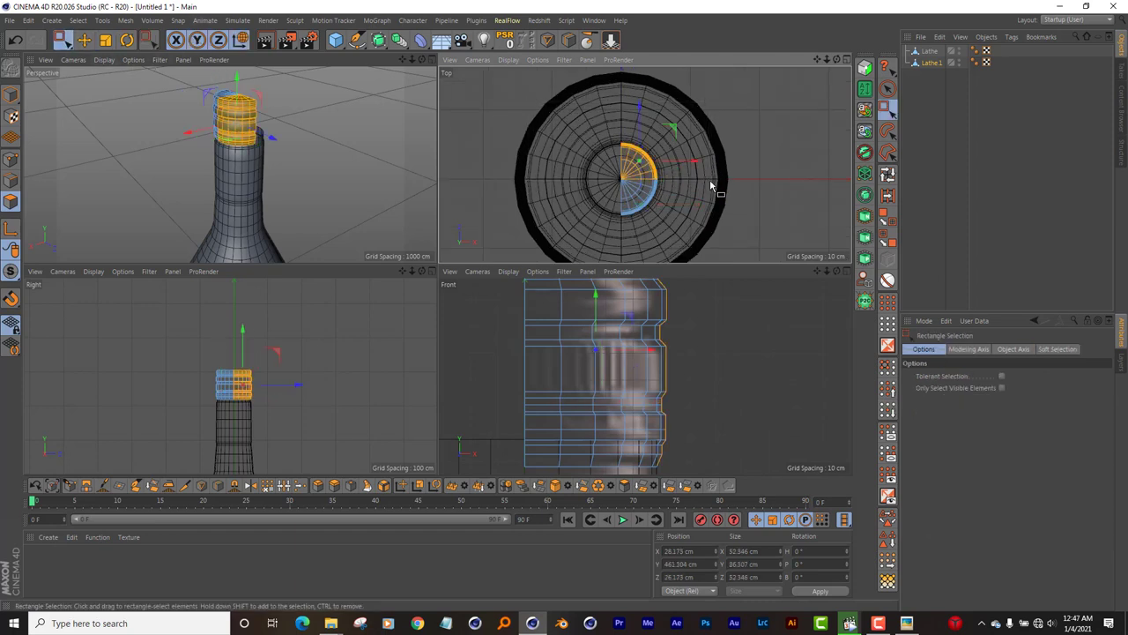
key("Delete")
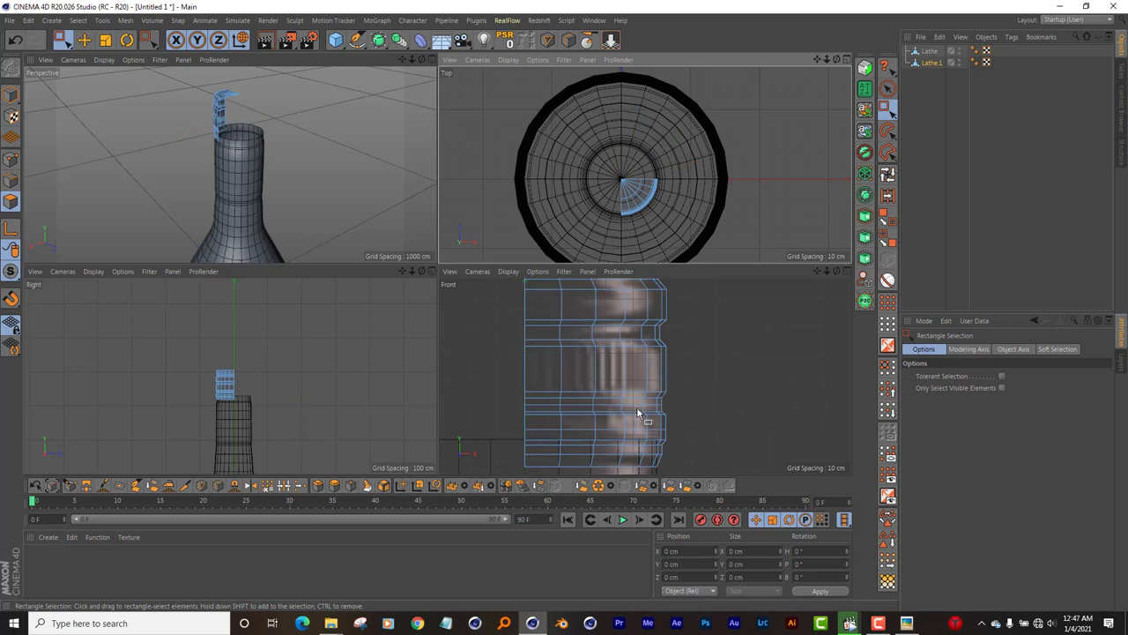
scroll(568, 422, "up", 3)
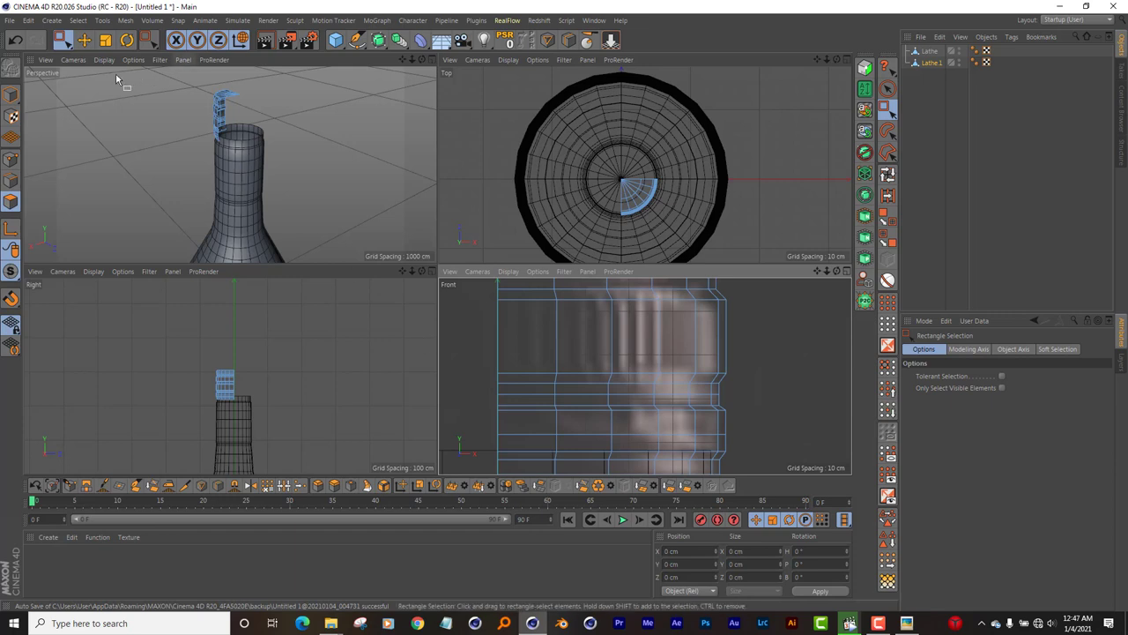
left_click(83, 40)
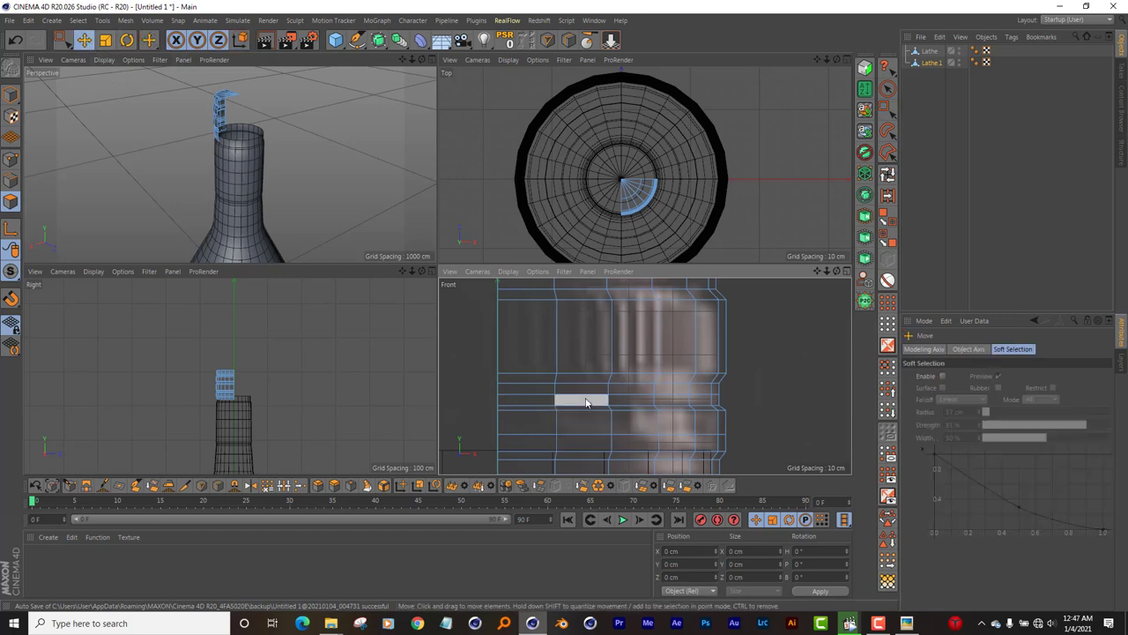
left_click(586, 403)
left_click(630, 402, "shift")
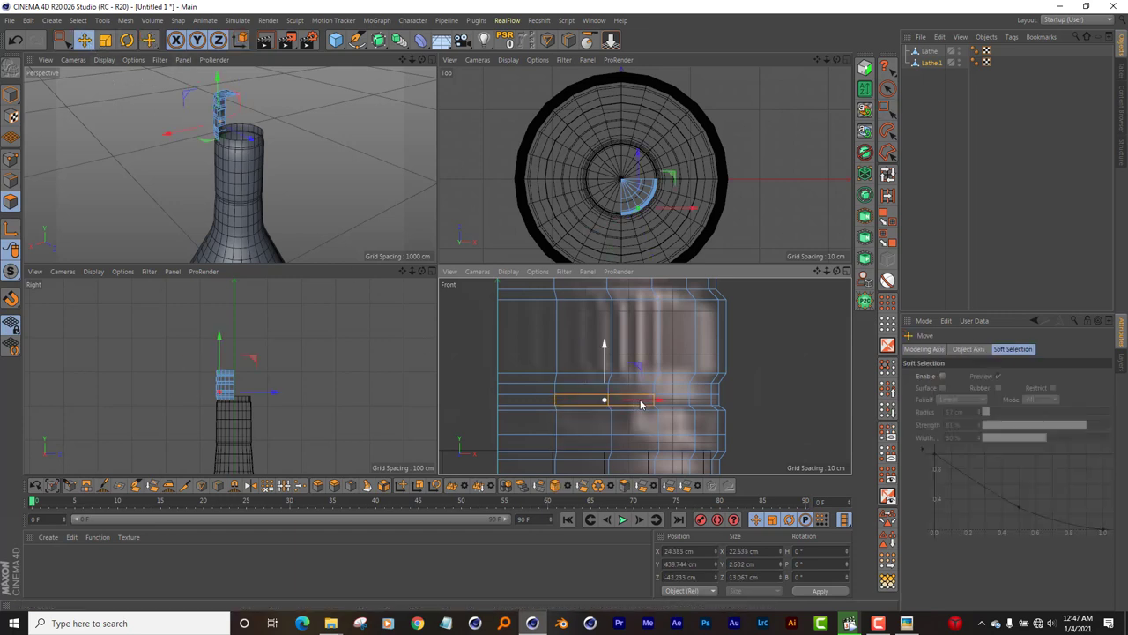
left_click(703, 404, "shift")
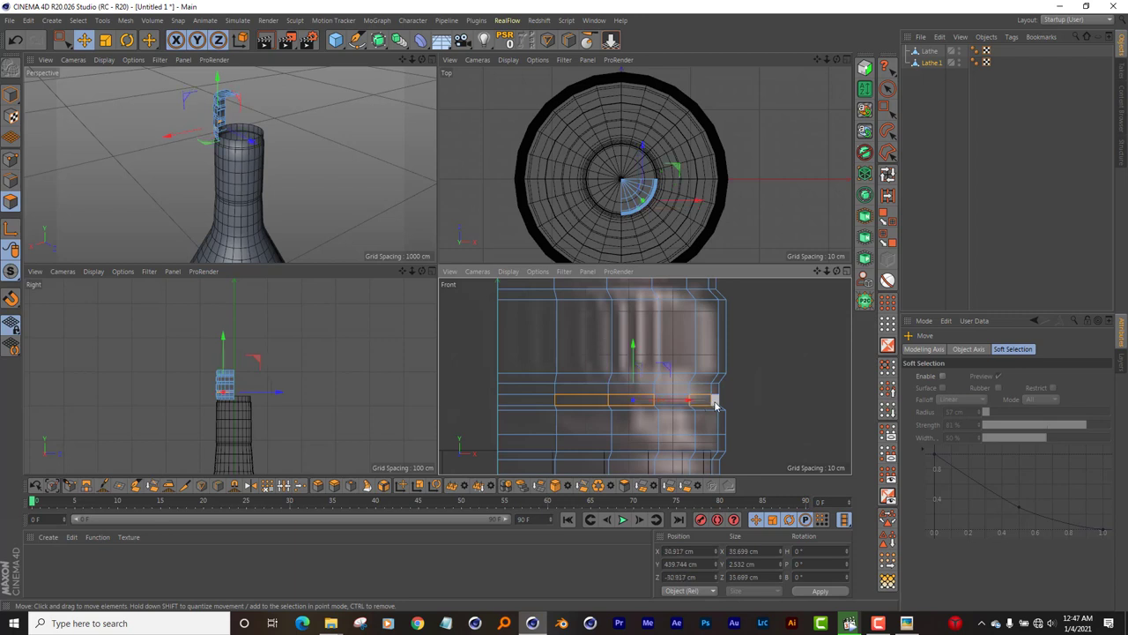
left_click(715, 405, "shift")
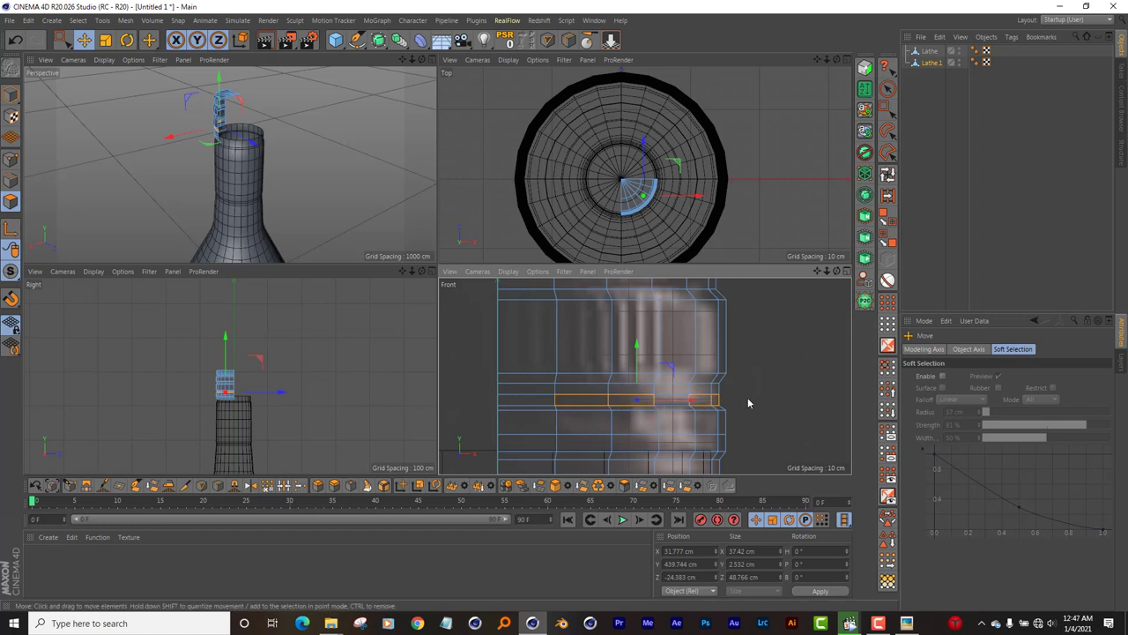
left_click(632, 401, "ctrl")
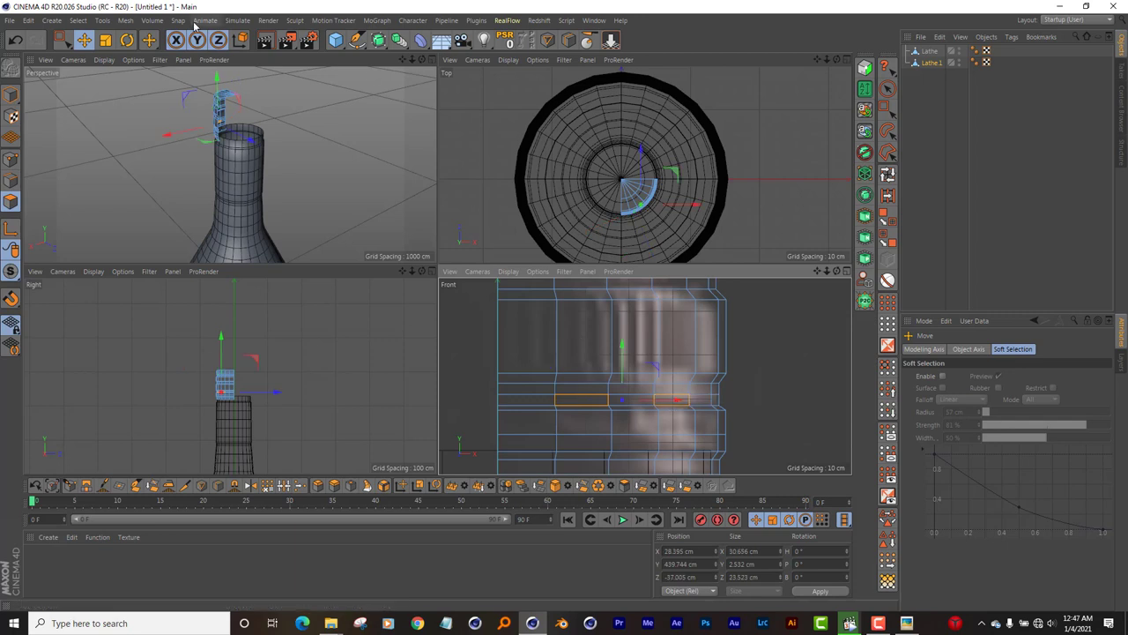
left_click(108, 41)
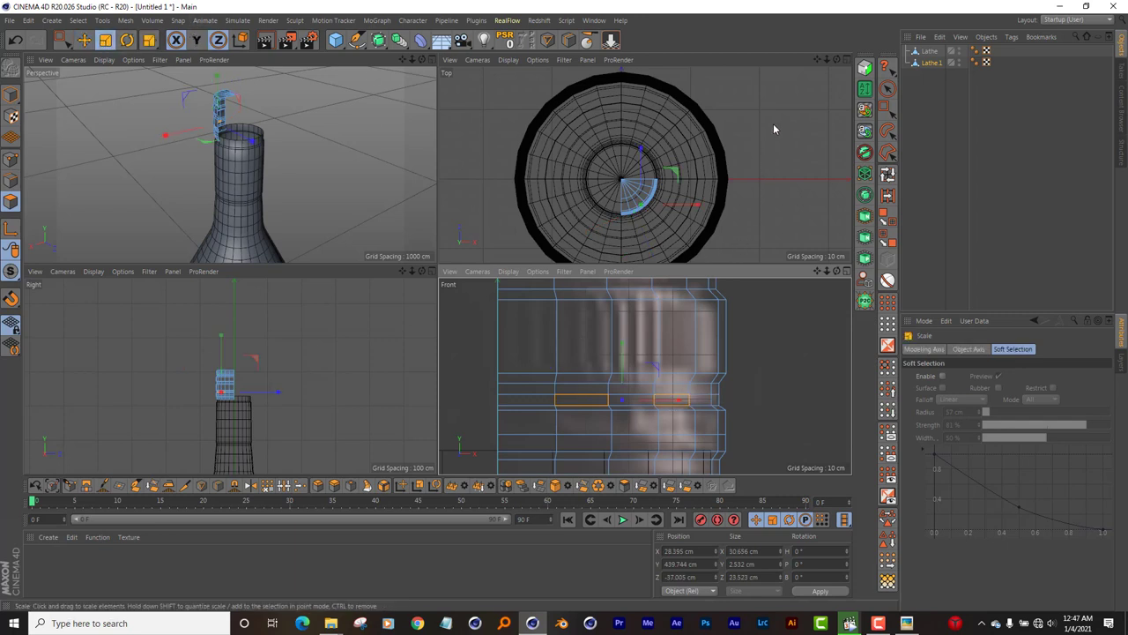
left_click_drag(774, 127, 769, 132)
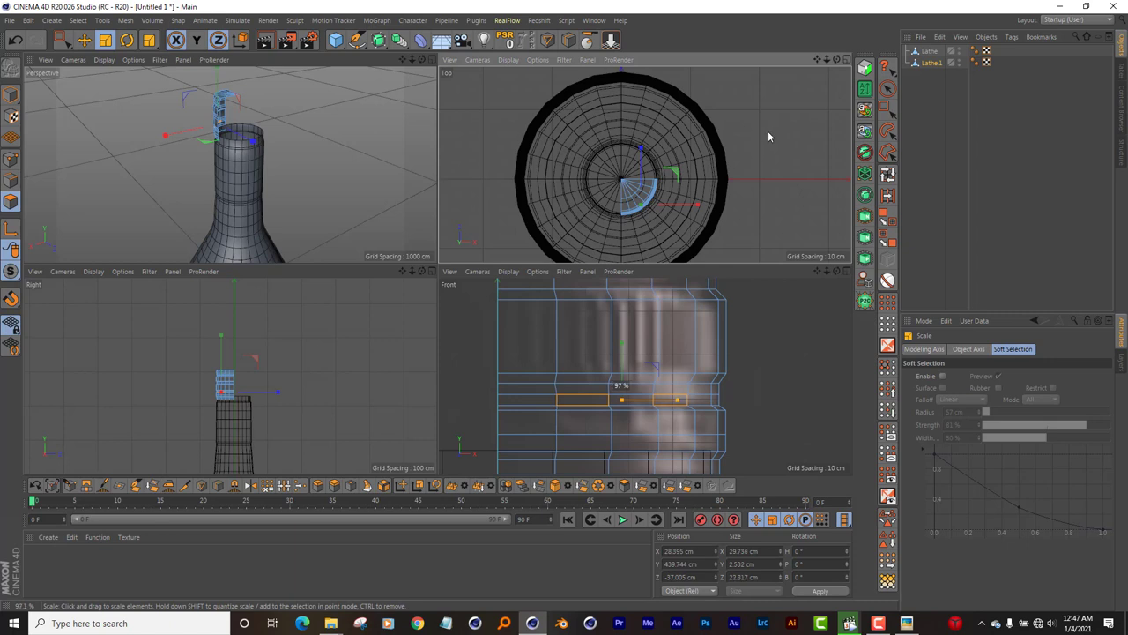
key("ctrl+z")
scroll(238, 132, "up", 3)
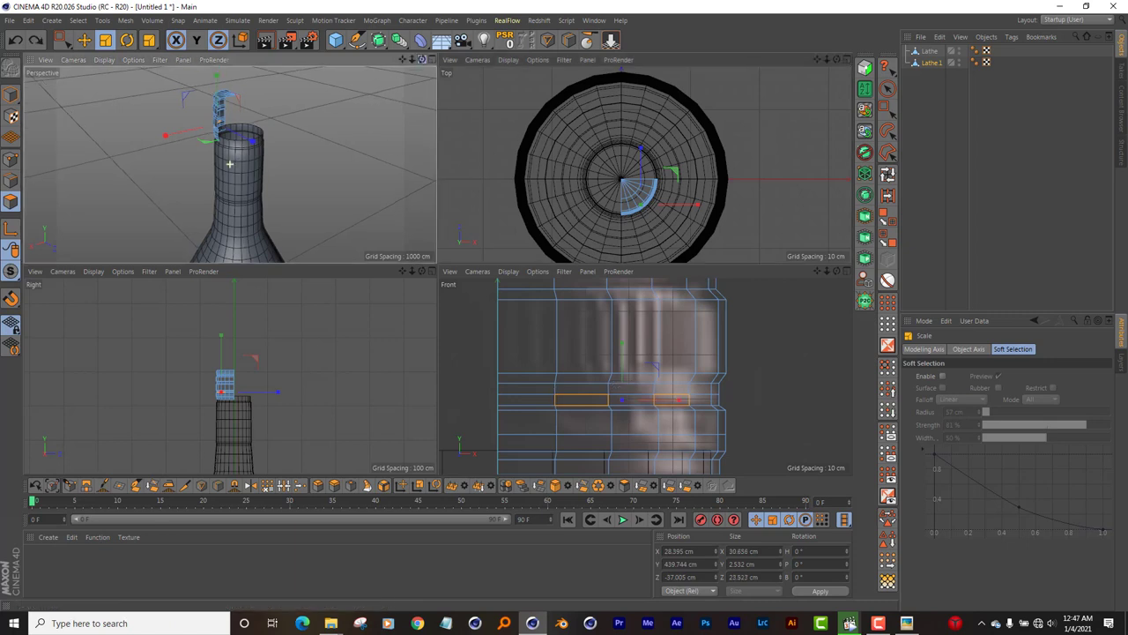
scroll(229, 141, "up", 3)
scroll(217, 156, "up", 3)
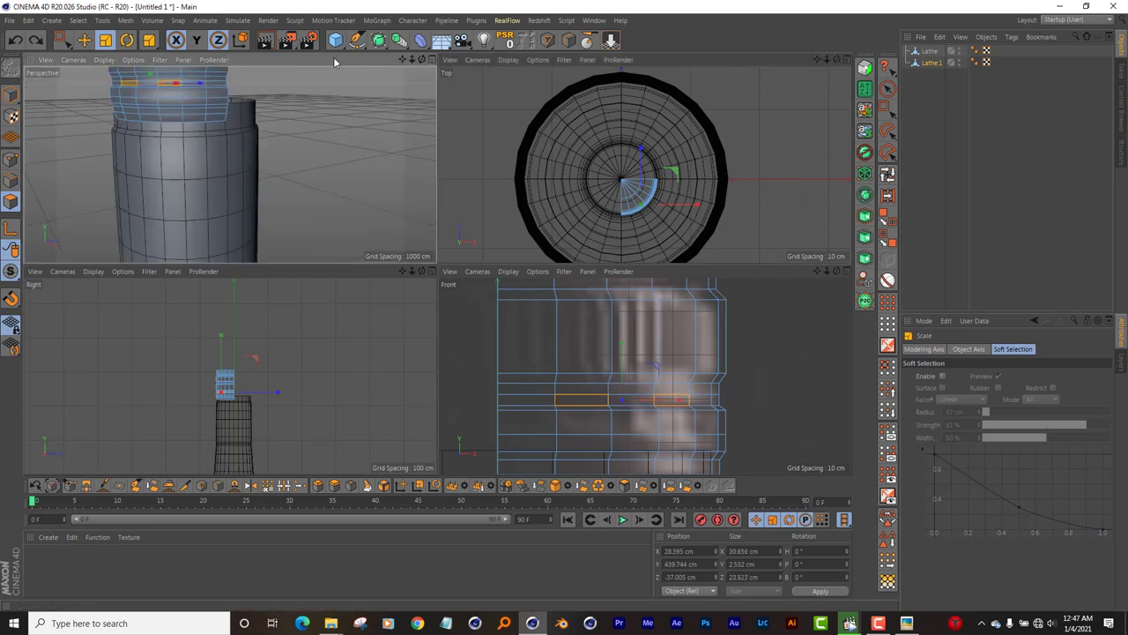
scroll(225, 180, "up", 2)
scroll(225, 180, "up", 1)
left_click_drag(402, 59, 350, 120)
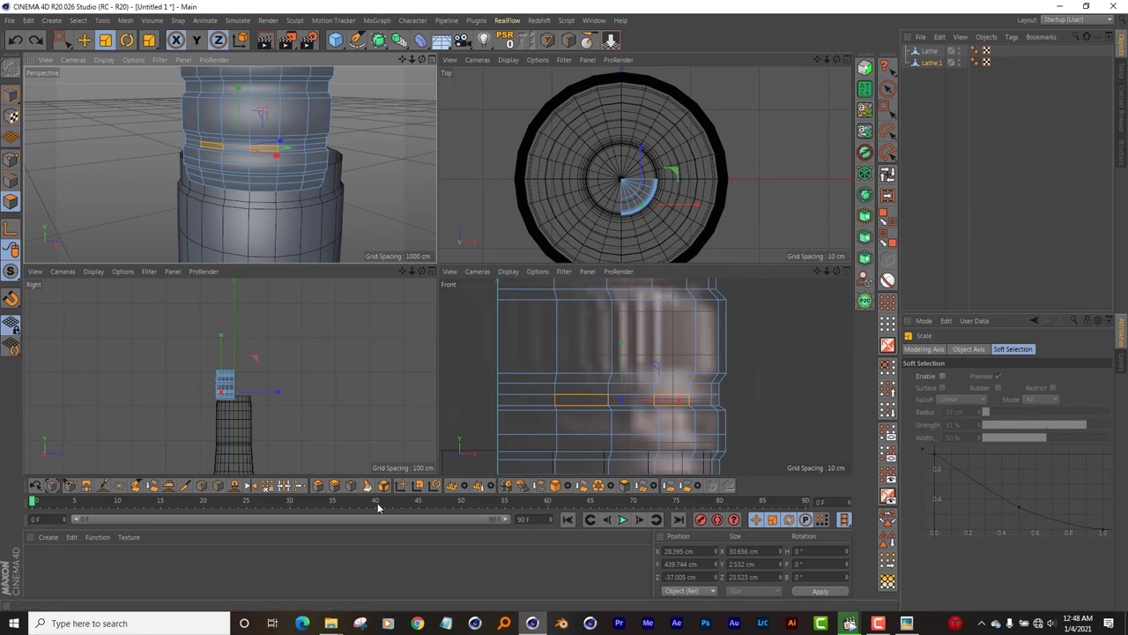
Step: Extrude the panel polygons inward by -3.1 cm, then loop-select the cap's upper band
key("d")
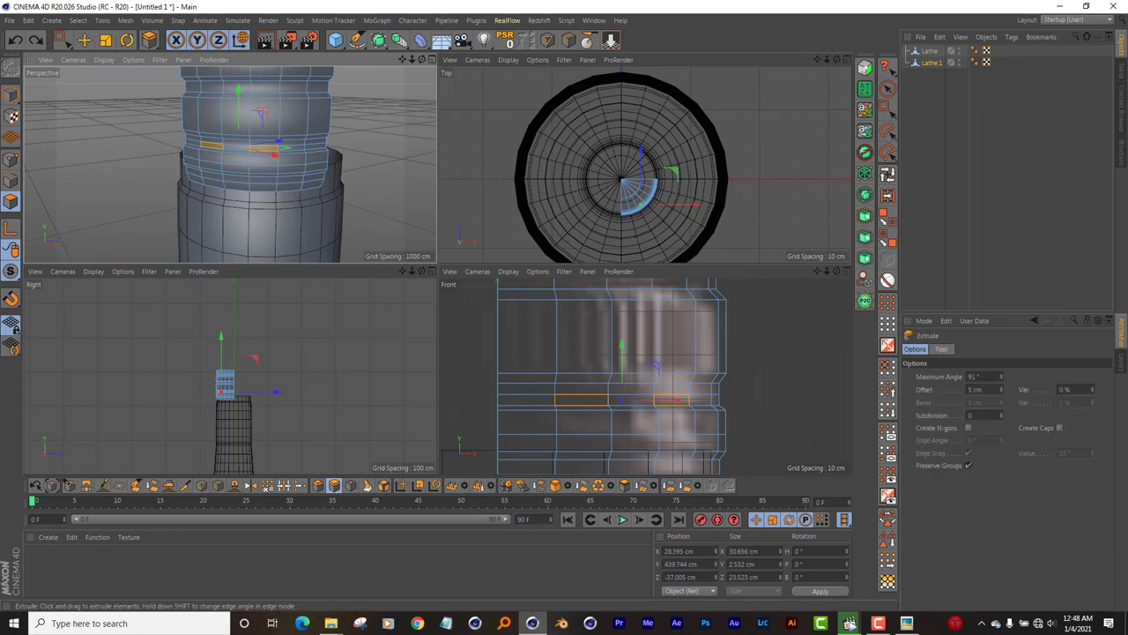
left_click_drag(653, 400, 639, 400)
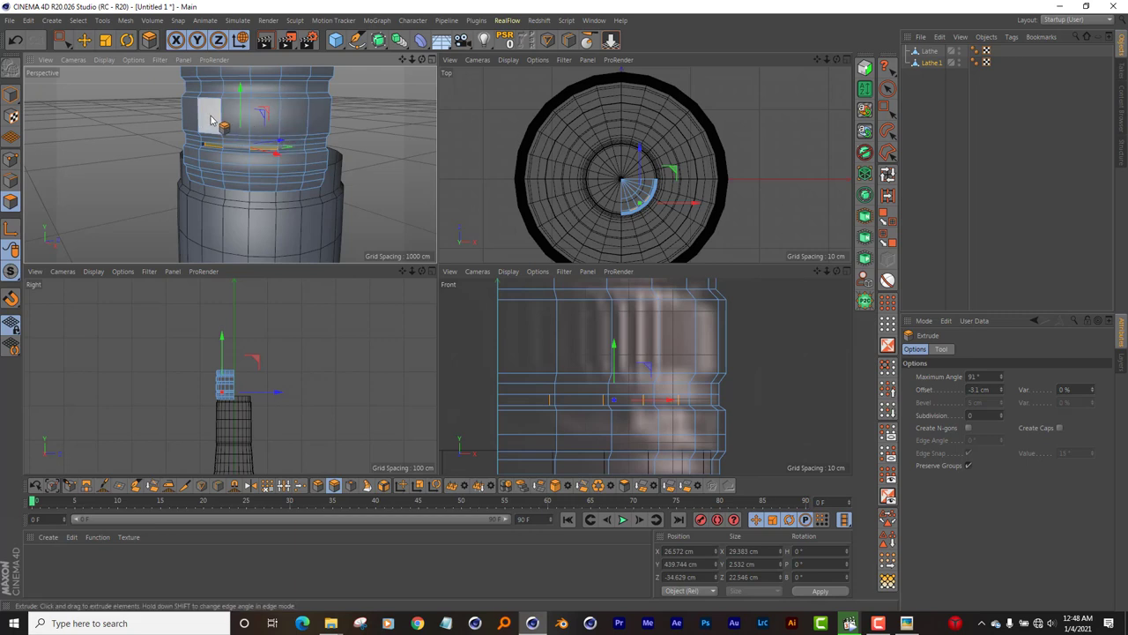
left_click(887, 173)
left_click(271, 118)
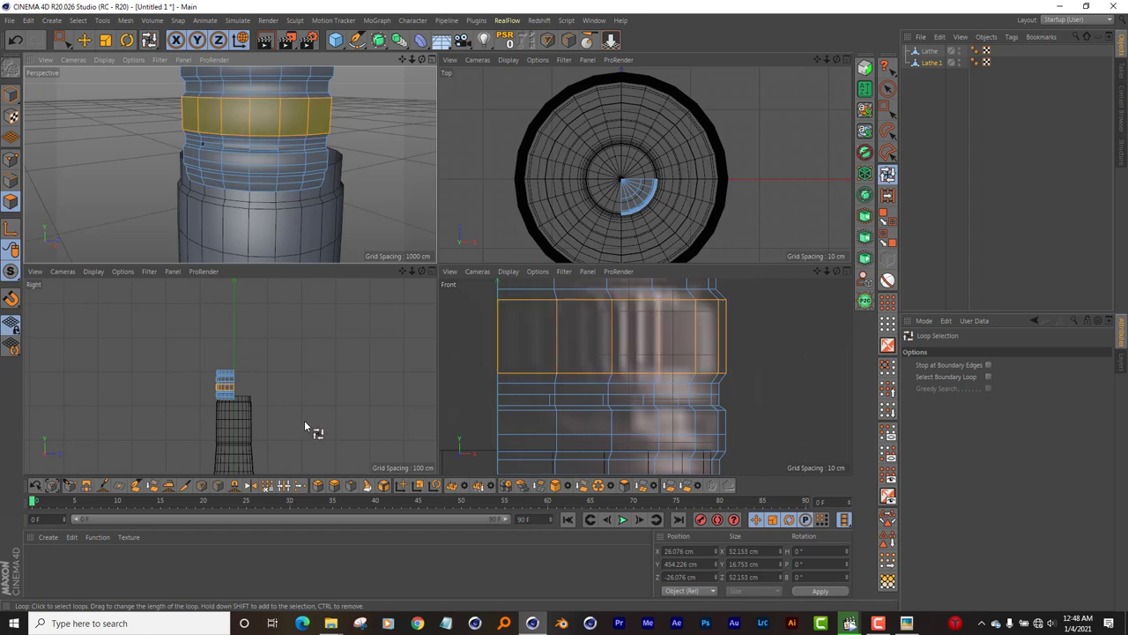
Step: Bevel the upper band, then clear the selection and undo a stray second bevel
left_click(317, 485)
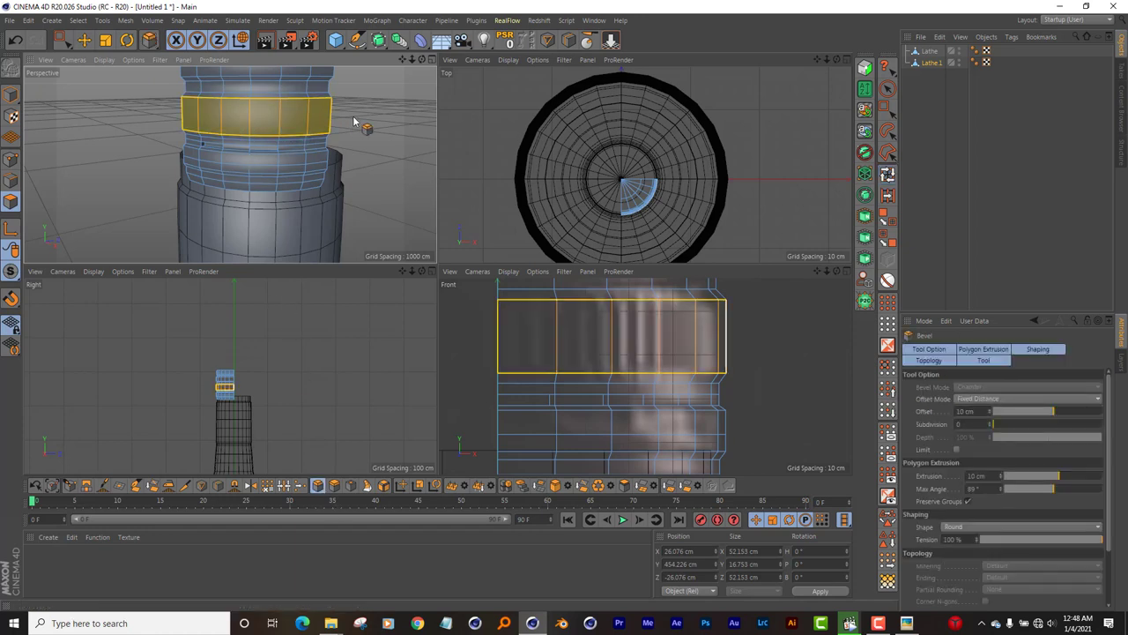
mouse_move(388, 113)
left_mouse_down()
mouse_move(352, 115)
mouse_move(379, 114)
left_mouse_up()
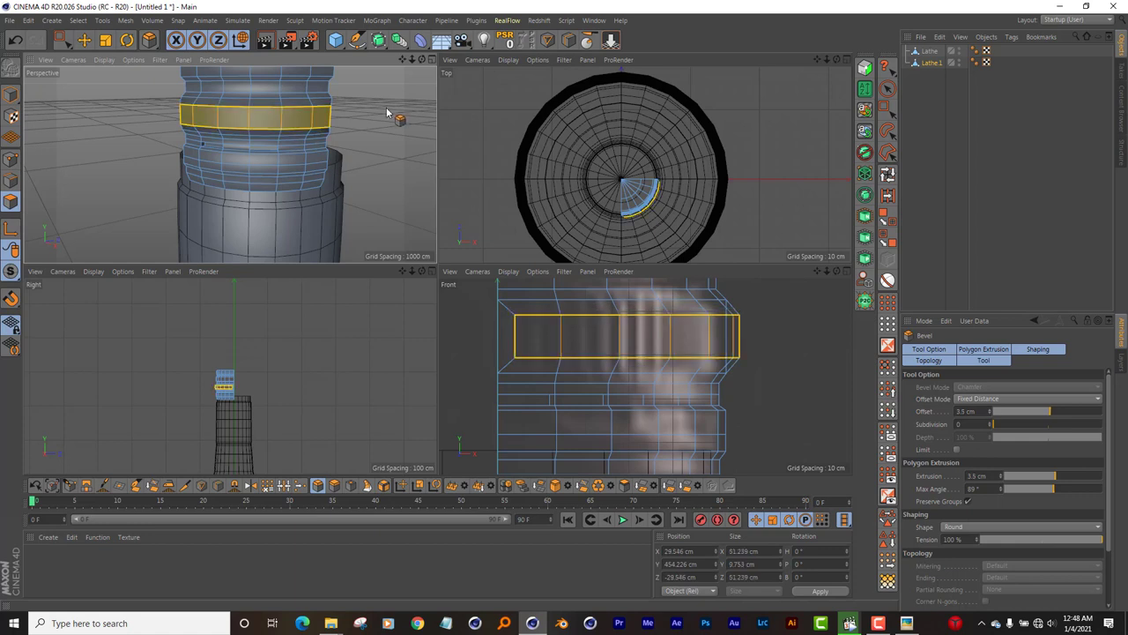
left_click(11, 179)
left_click(58, 166)
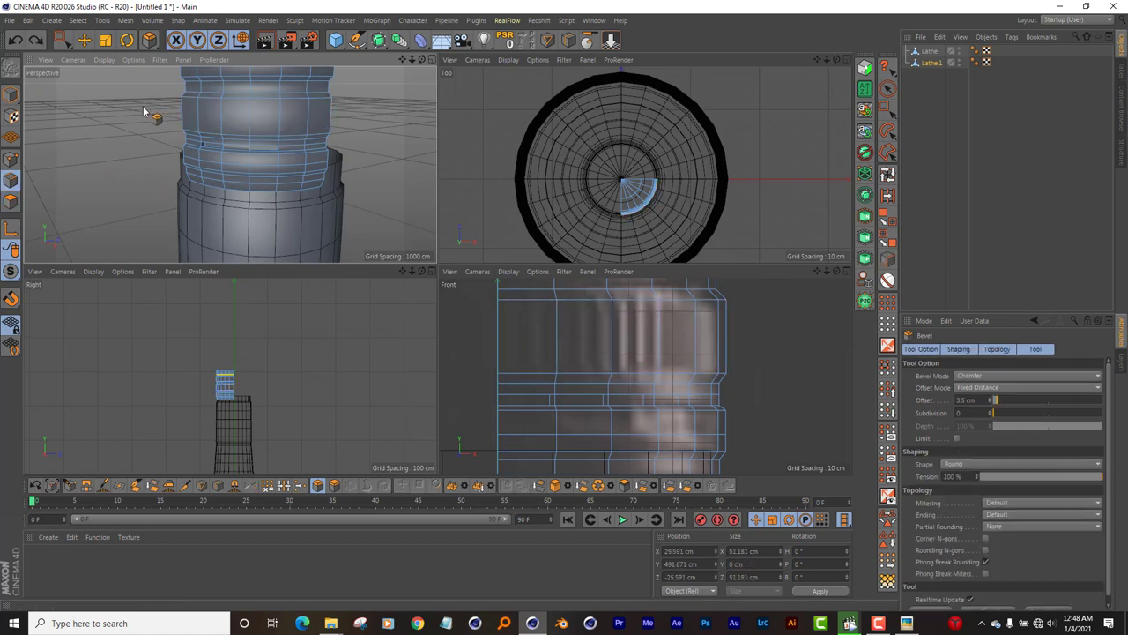
left_click(451, 331)
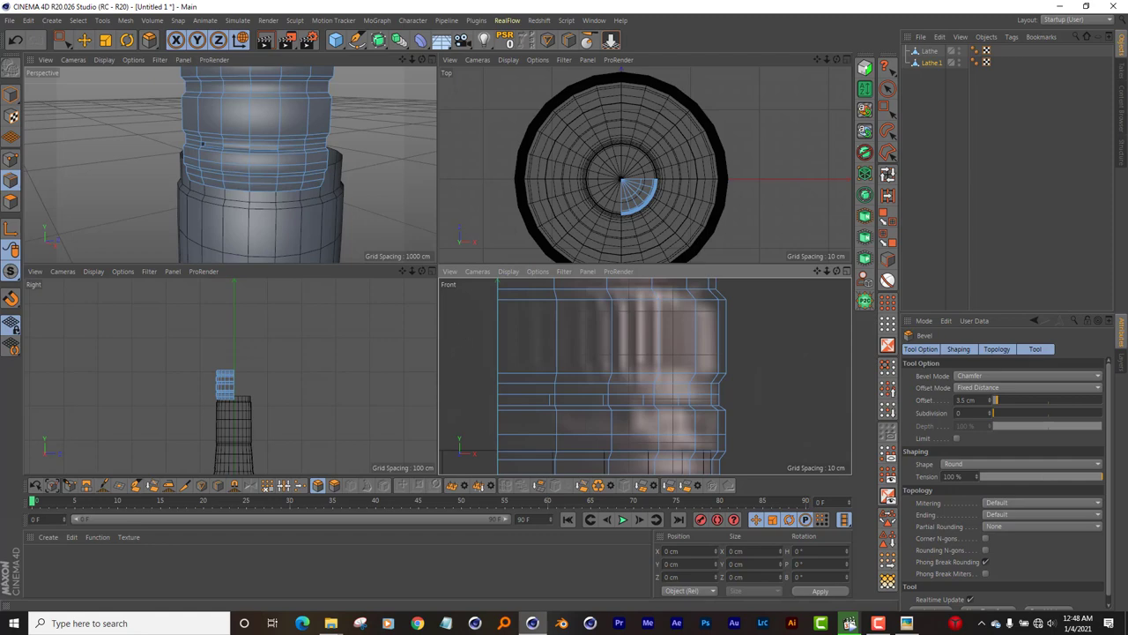
left_click_drag(451, 331, 461, 327)
key("ctrl+z")
left_click(888, 173)
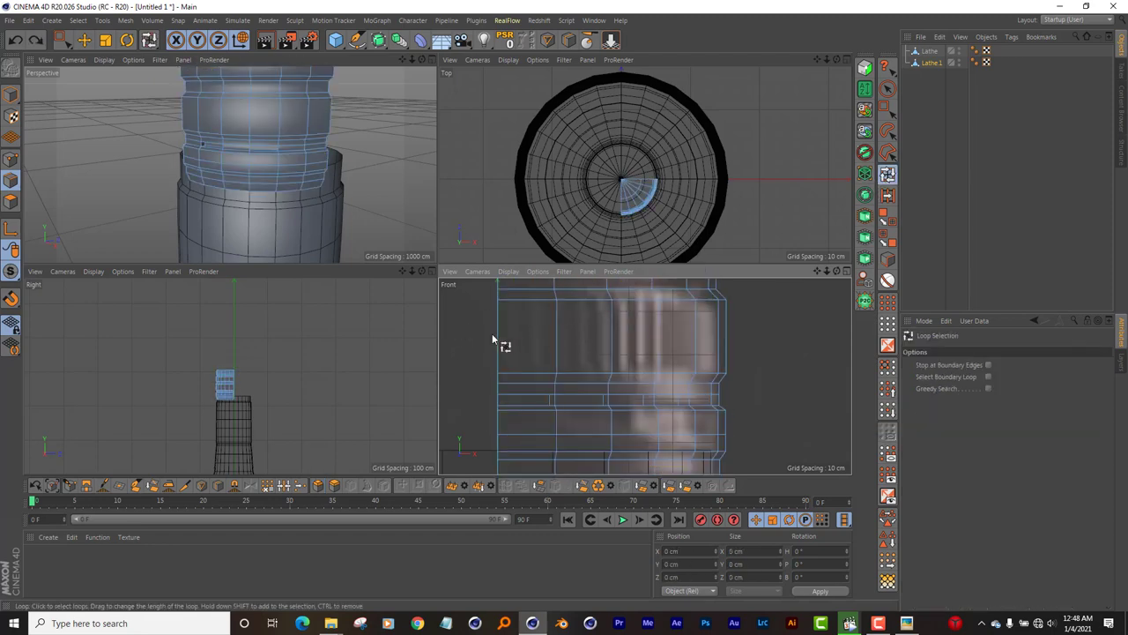
Step: Select the vertical edges between the panels on the upper band
left_click(84, 39)
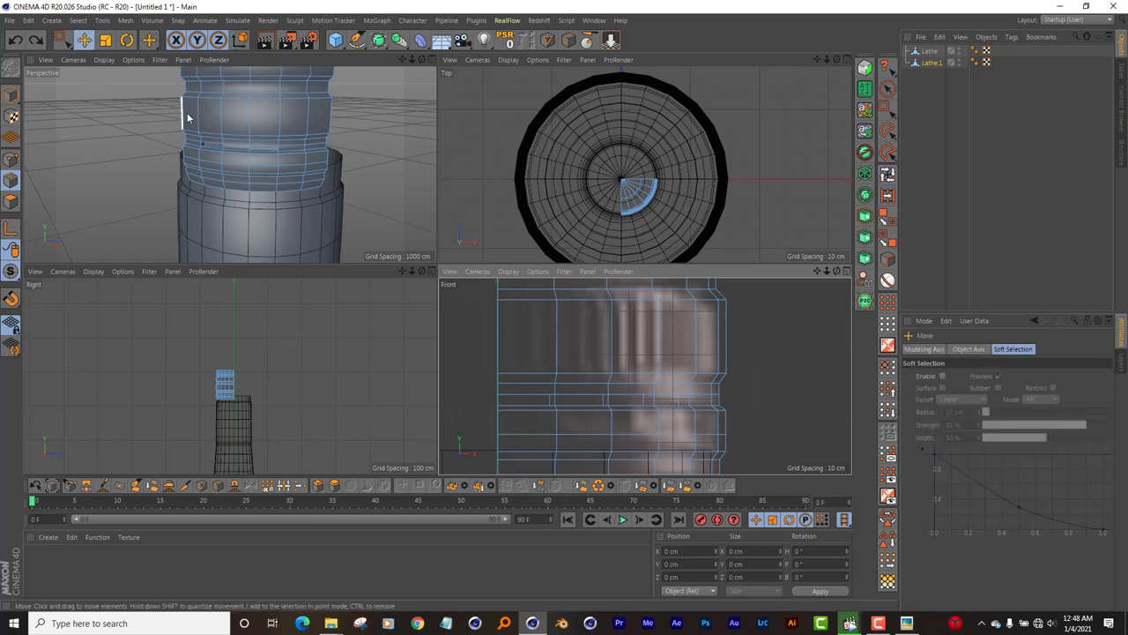
left_click(183, 110)
left_click(205, 115, "shift")
left_click(198, 110, "shift")
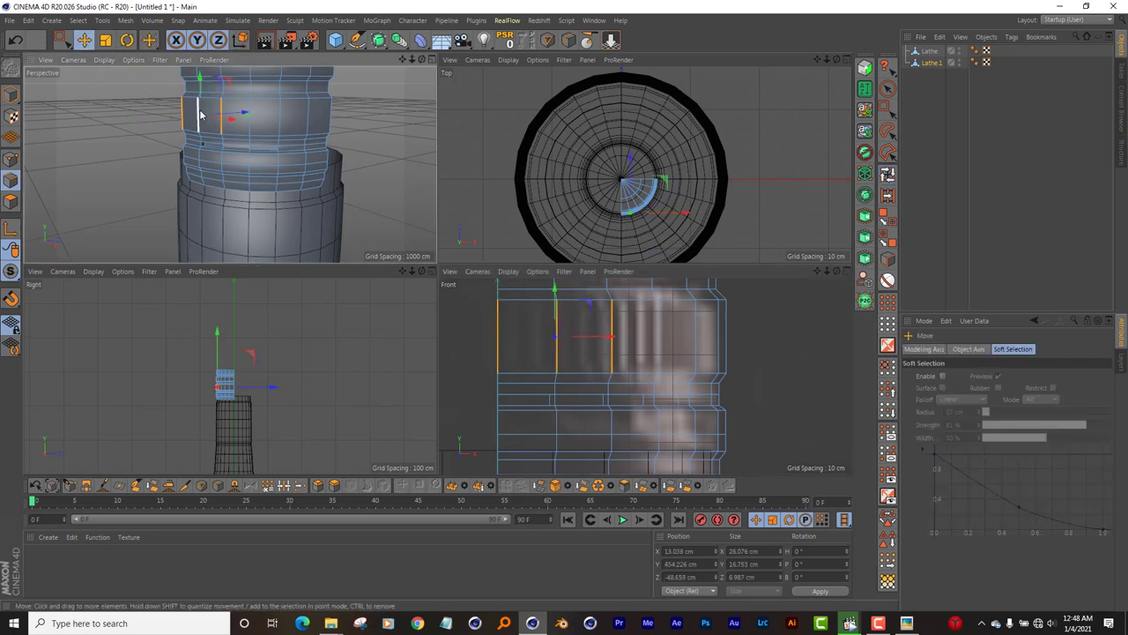
left_click(249, 112, "shift")
left_click(282, 112, "shift")
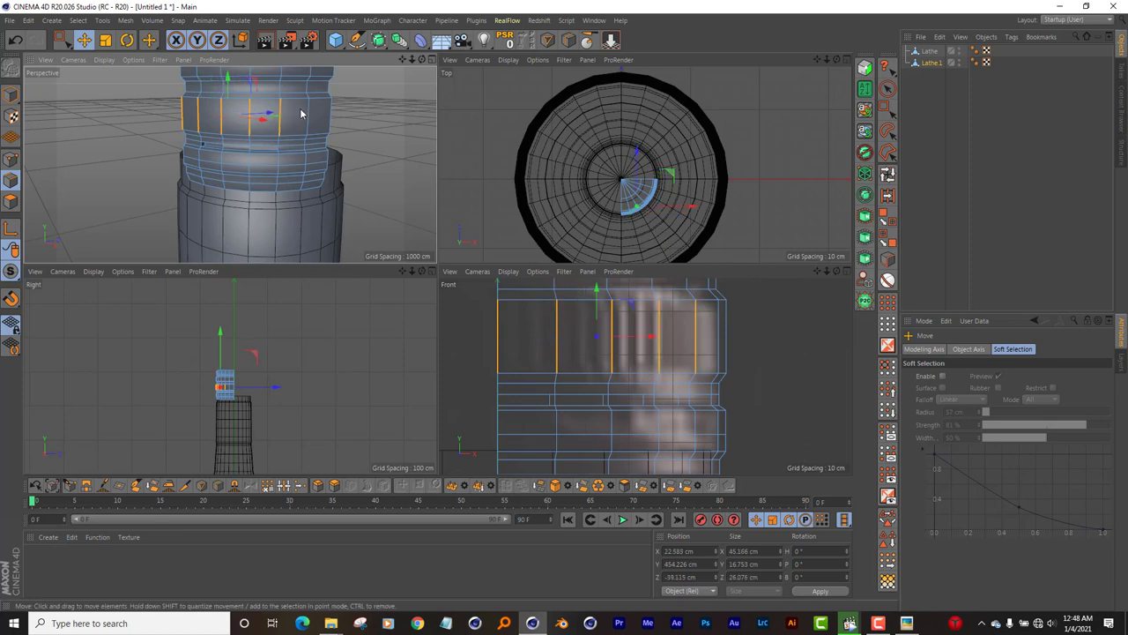
left_click(308, 114, "shift")
left_click(332, 115, "shift")
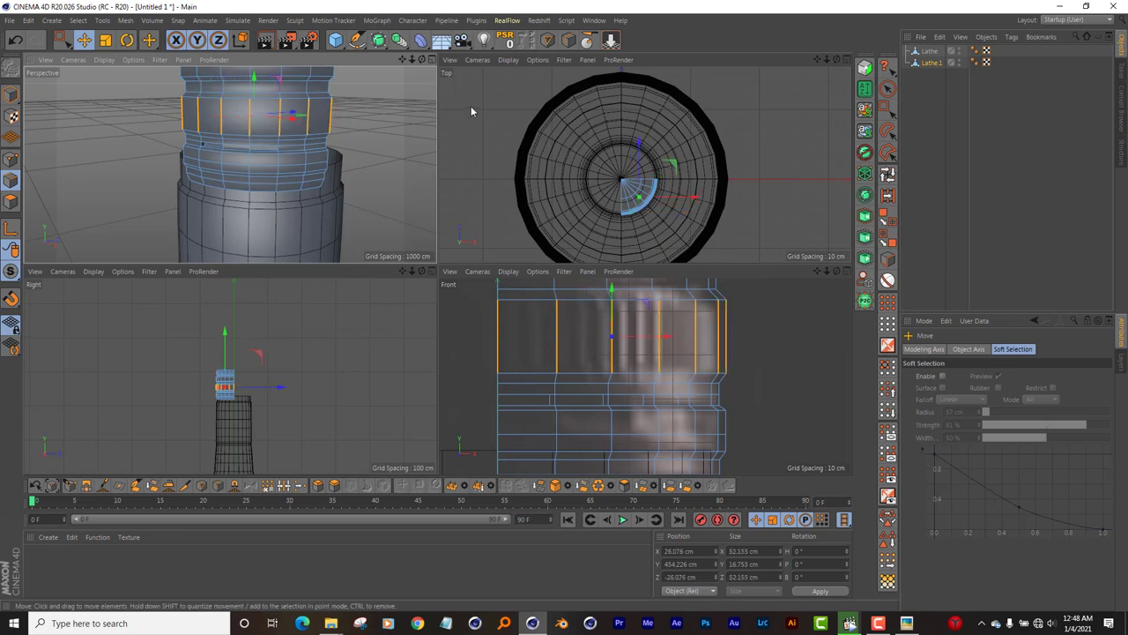
Step: Trial-bevel the selected vertical edges, inspect the result, and undo it
left_click(317, 484)
left_click_drag(405, 119, 335, 119)
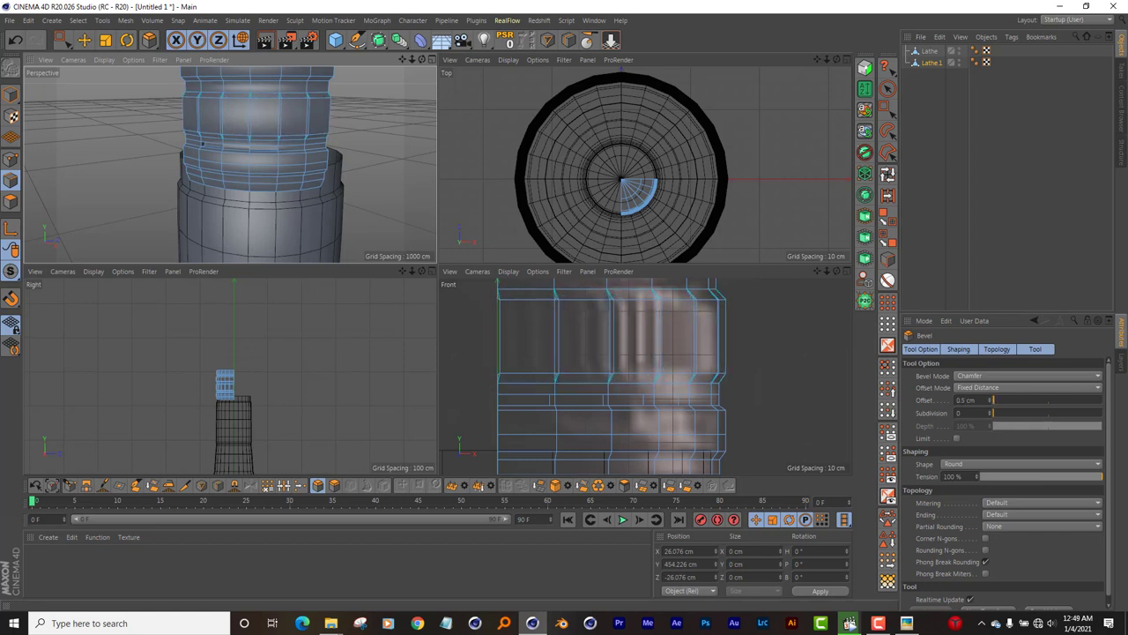
left_click_drag(421, 59, 229, 163)
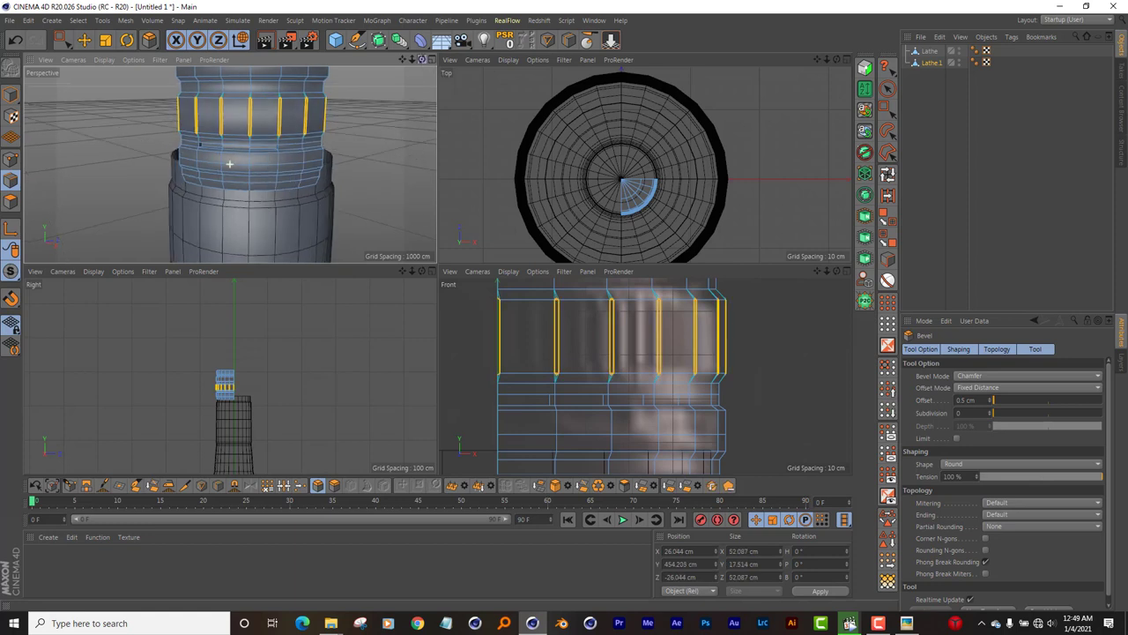
scroll(229, 165, "up", 2)
scroll(229, 164, "up", 1)
scroll(299, 100, "up", 2)
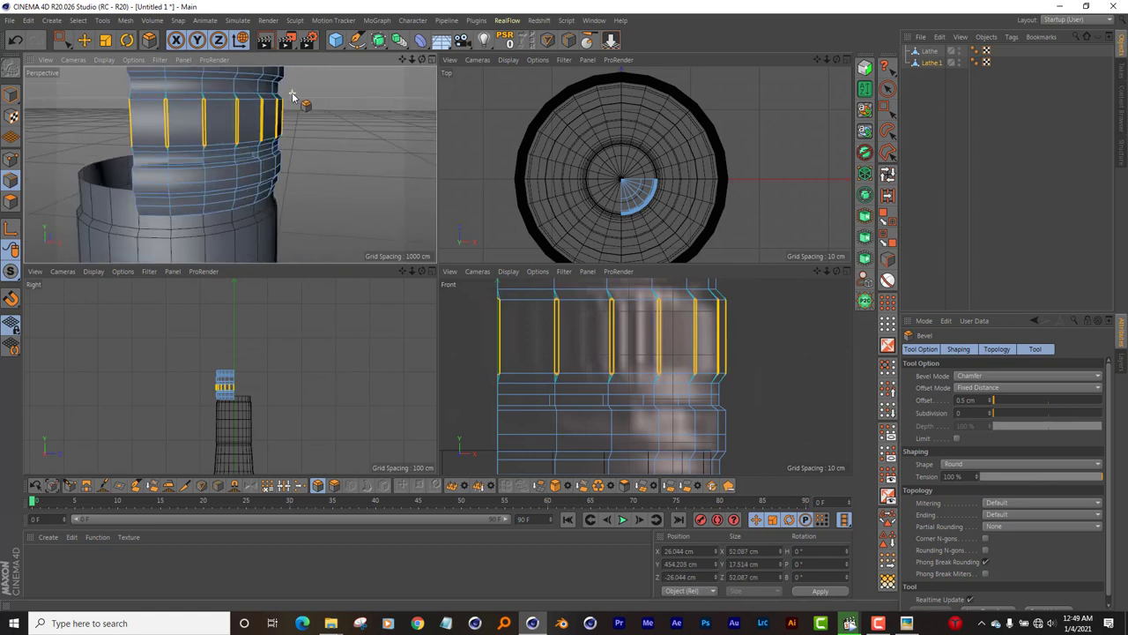
scroll(300, 100, "up", 2)
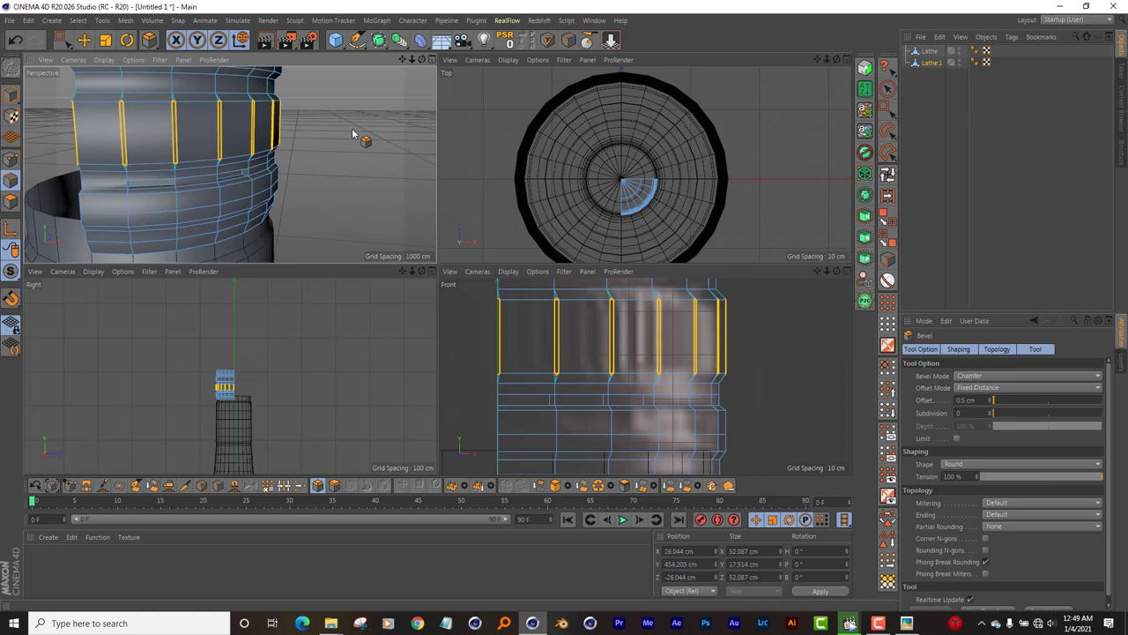
key("ctrl+z")
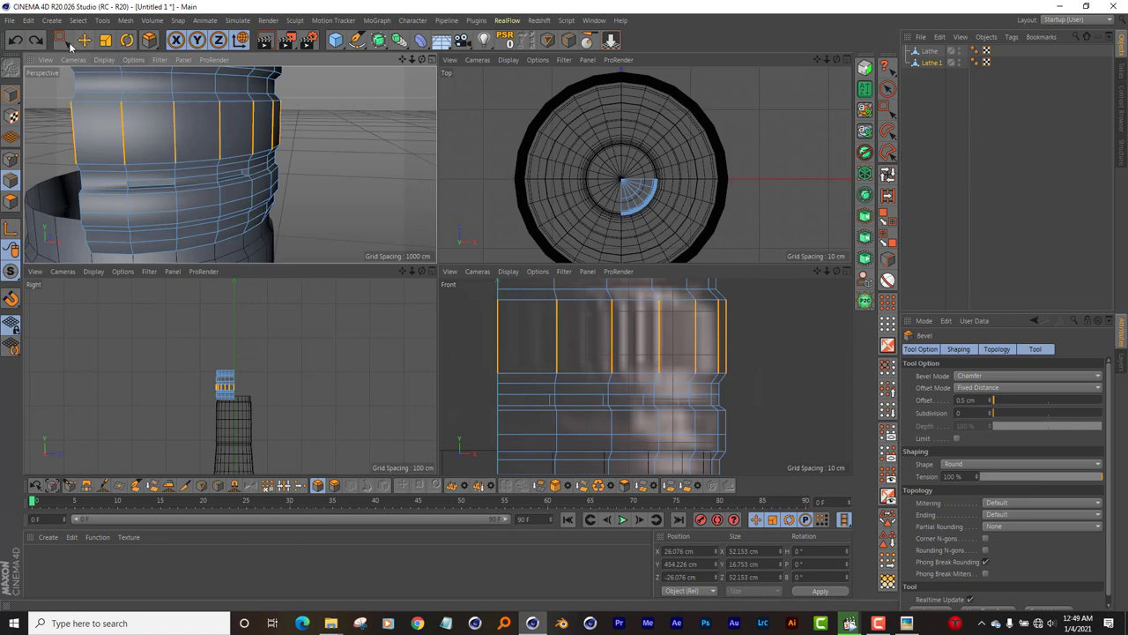
Step: Subdivide the top row of ring polygons
key("0")
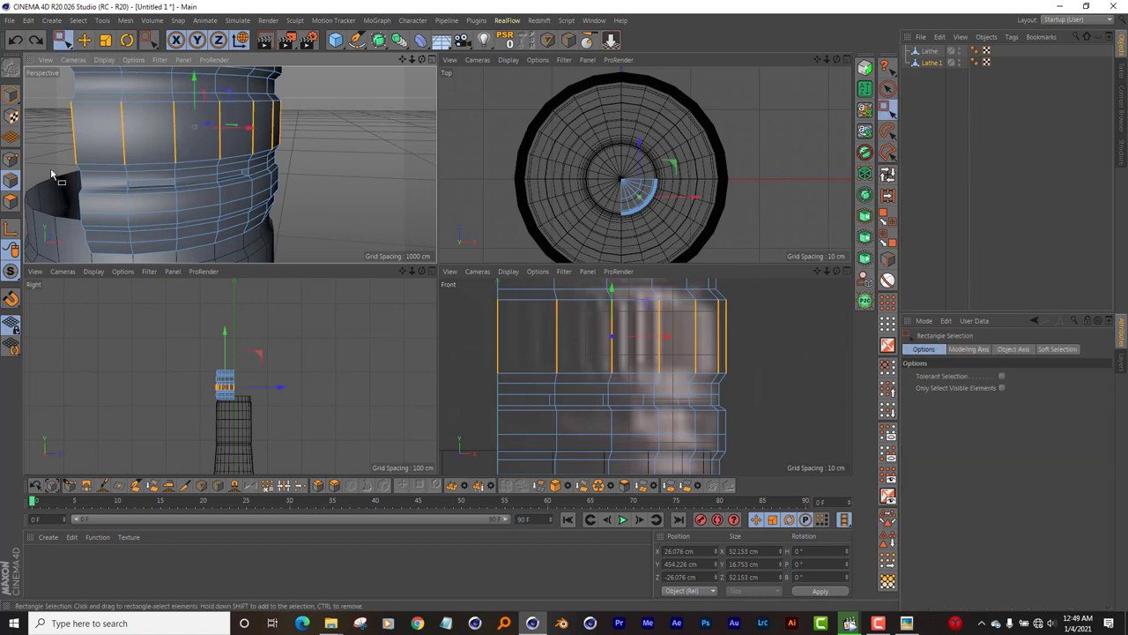
left_click_drag(480, 293, 736, 357)
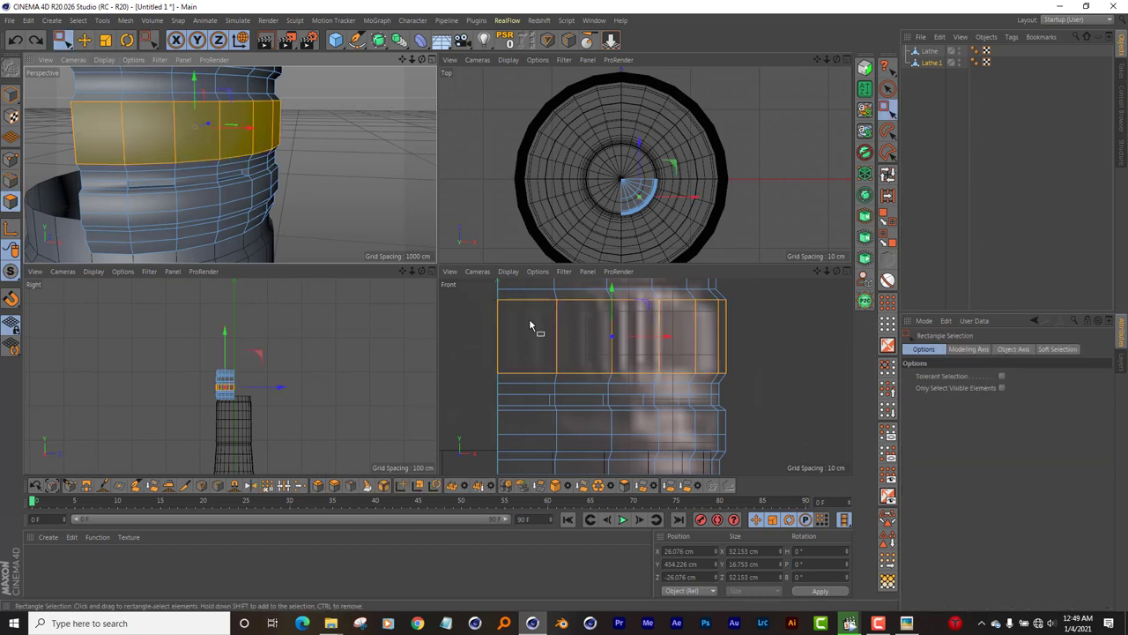
right_click(326, 128)
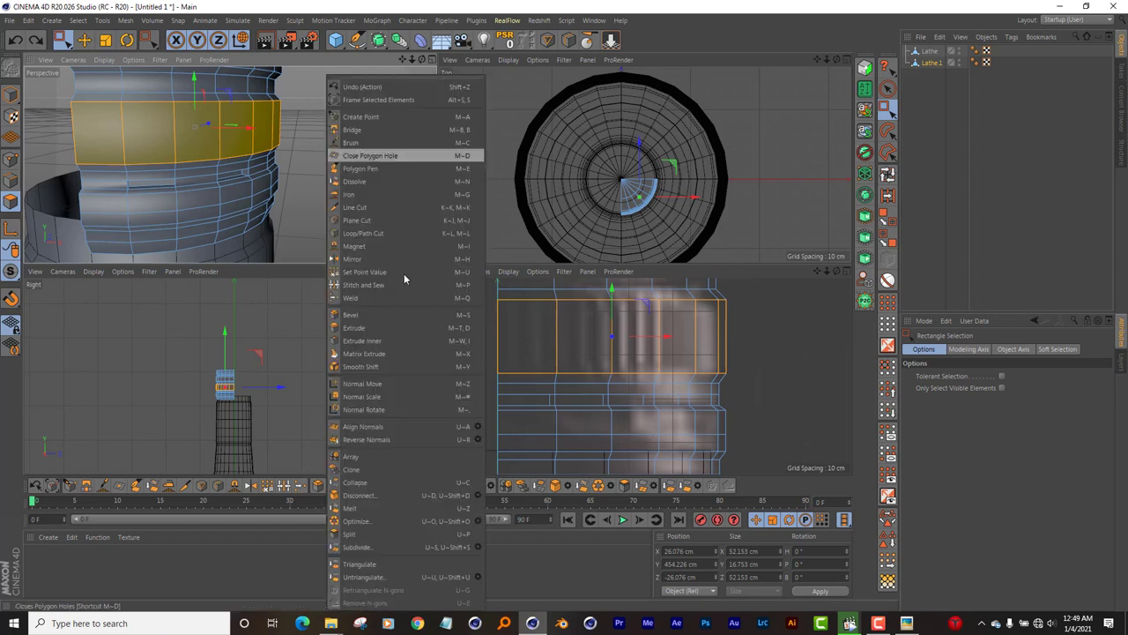
left_click(406, 544)
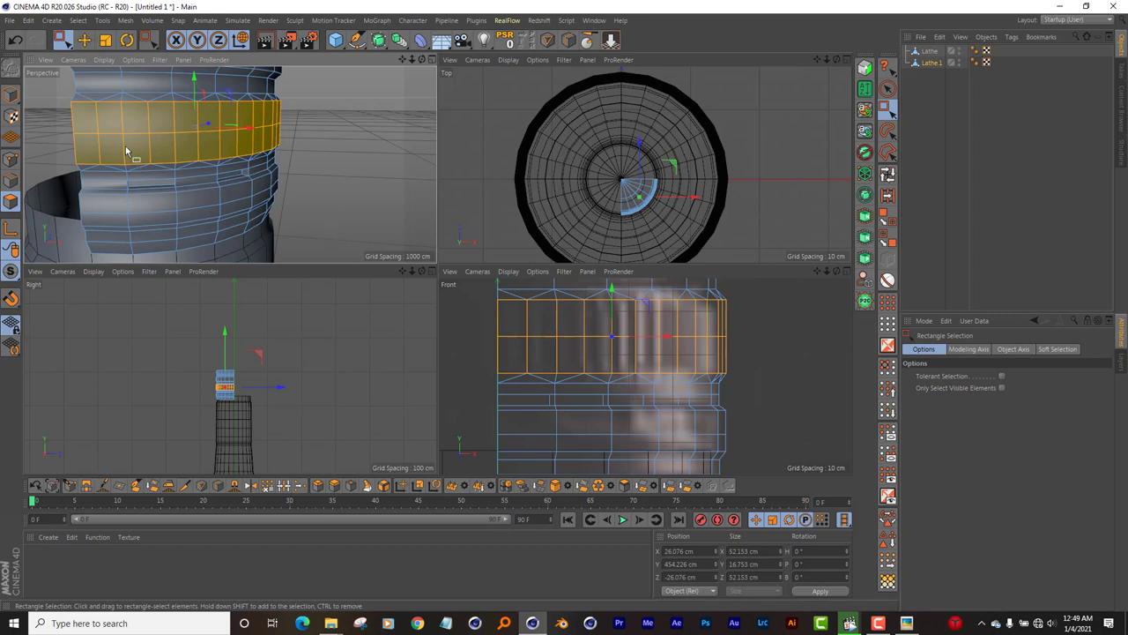
Step: Select the horizontal edge loop around the ring and cut new edges across it
left_click(10, 179)
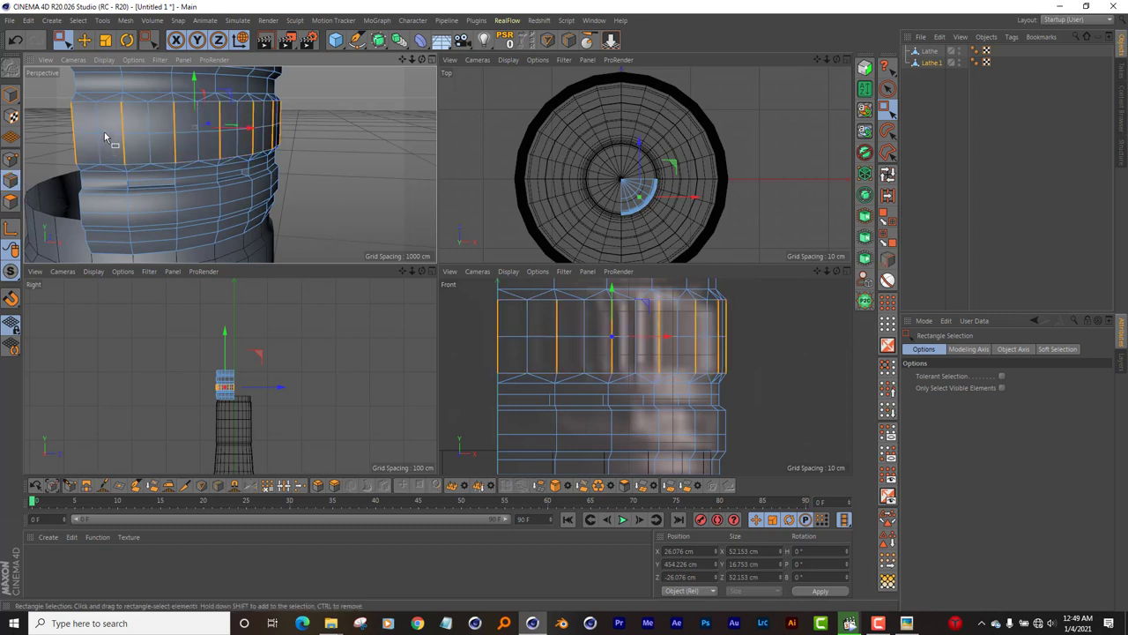
left_click(85, 39)
double_click(112, 133)
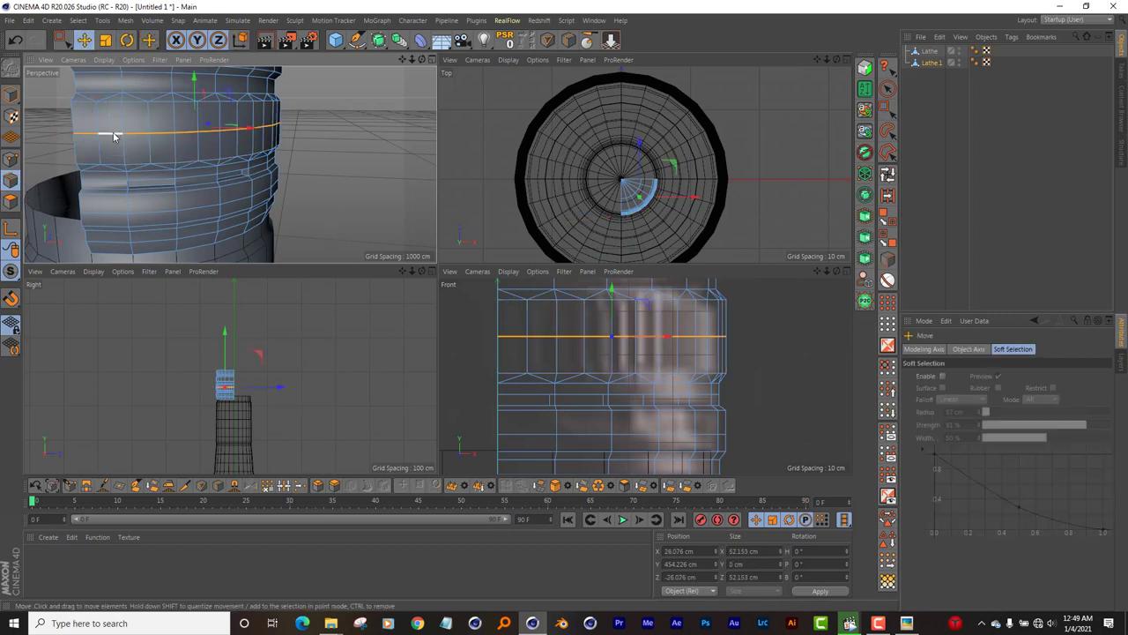
right_click(329, 123)
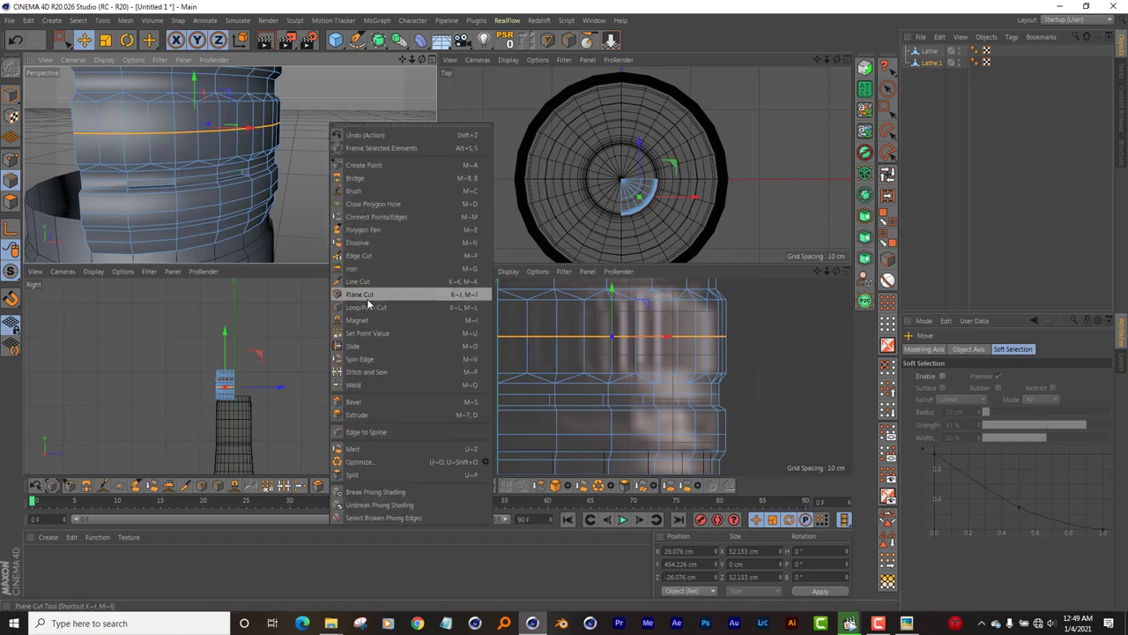
left_click(362, 255)
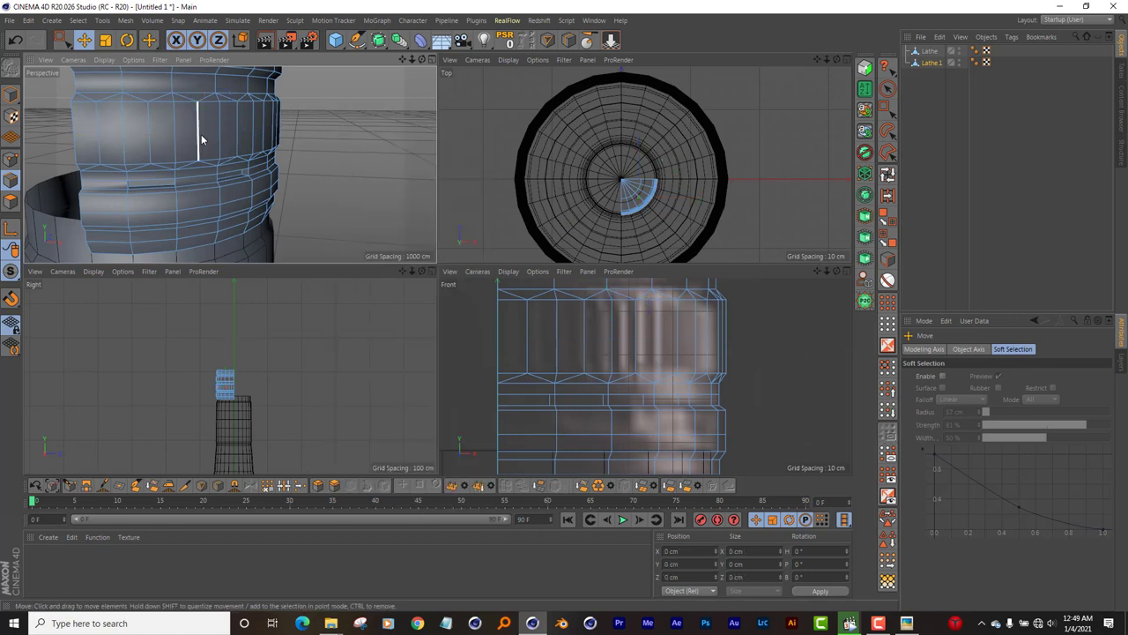
Step: Box-select the upper band's vertical edges with Tolerant Selection enabled
left_click(59, 40)
left_click_drag(453, 318, 732, 352)
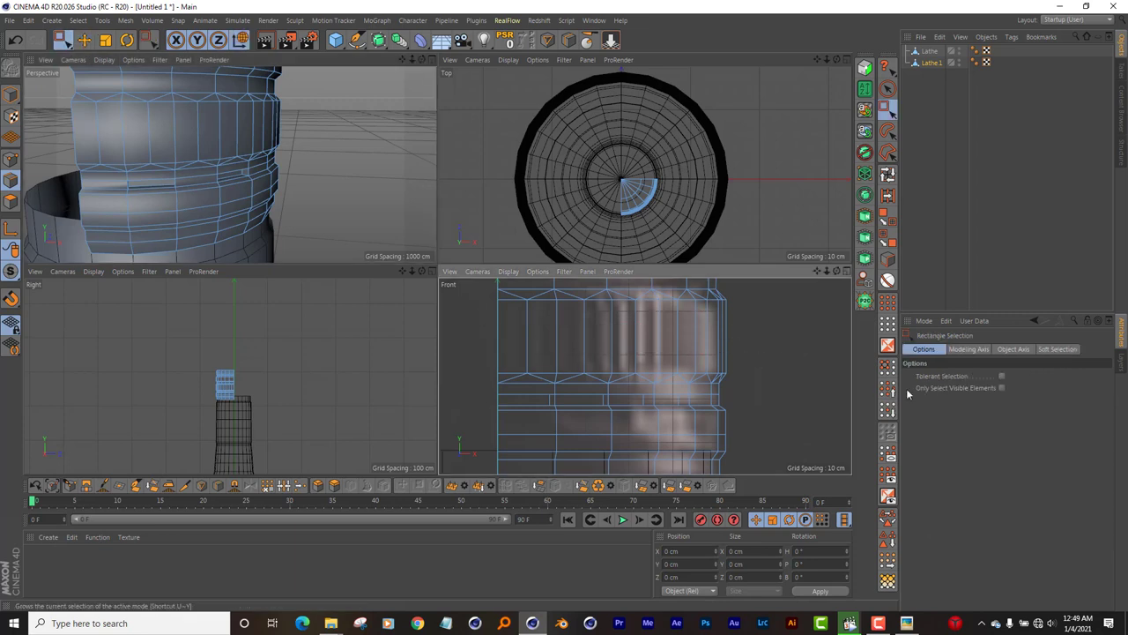
left_click(1001, 376)
mouse_move(470, 324)
left_mouse_down()
mouse_move(789, 343)
mouse_move(756, 348)
left_mouse_up()
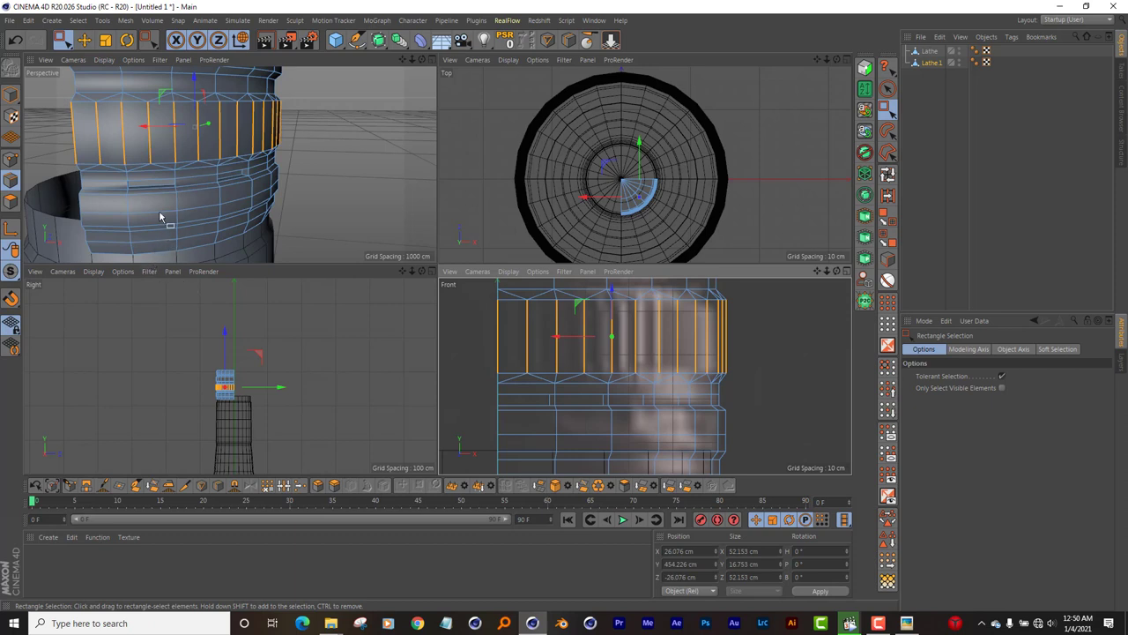
Step: Bevel the vertical edges with a 0.001 cm offset and 0 subdivisions
key("m")
key("s")
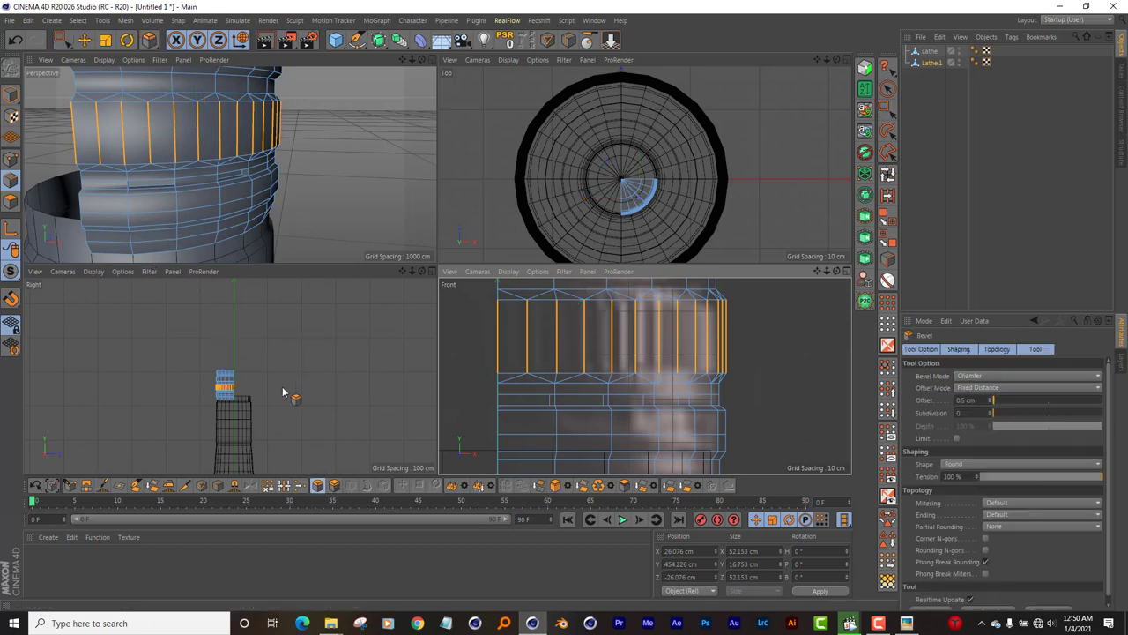
mouse_move(378, 156)
left_mouse_down()
mouse_move(417, 156)
mouse_move(363, 156)
mouse_move(376, 156)
left_mouse_up()
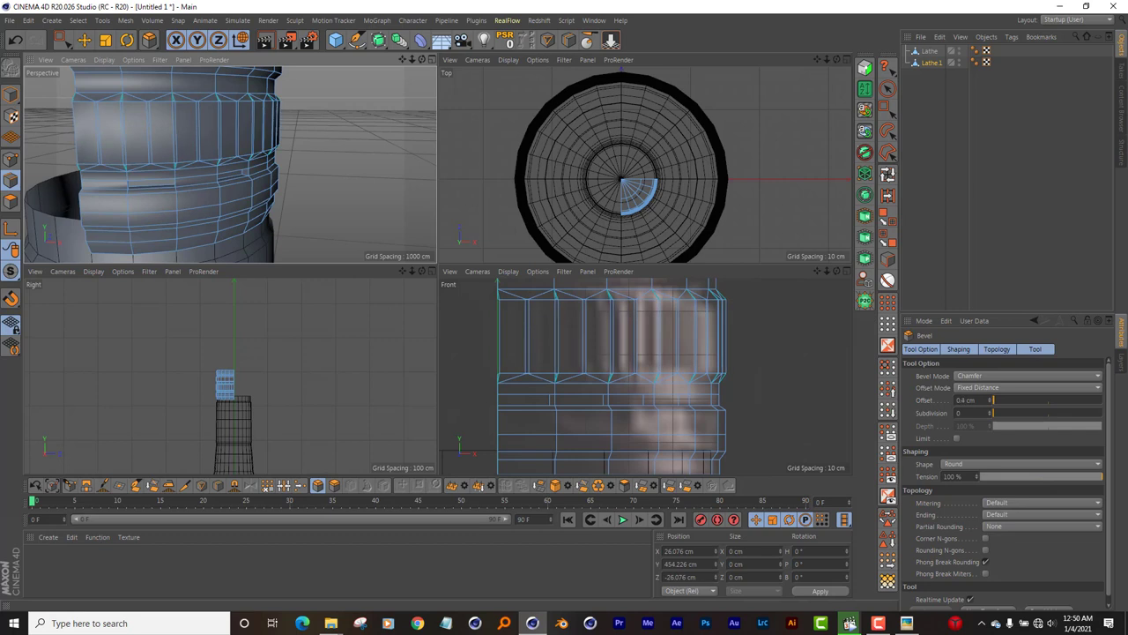
left_click_drag(375, 156, 363, 156)
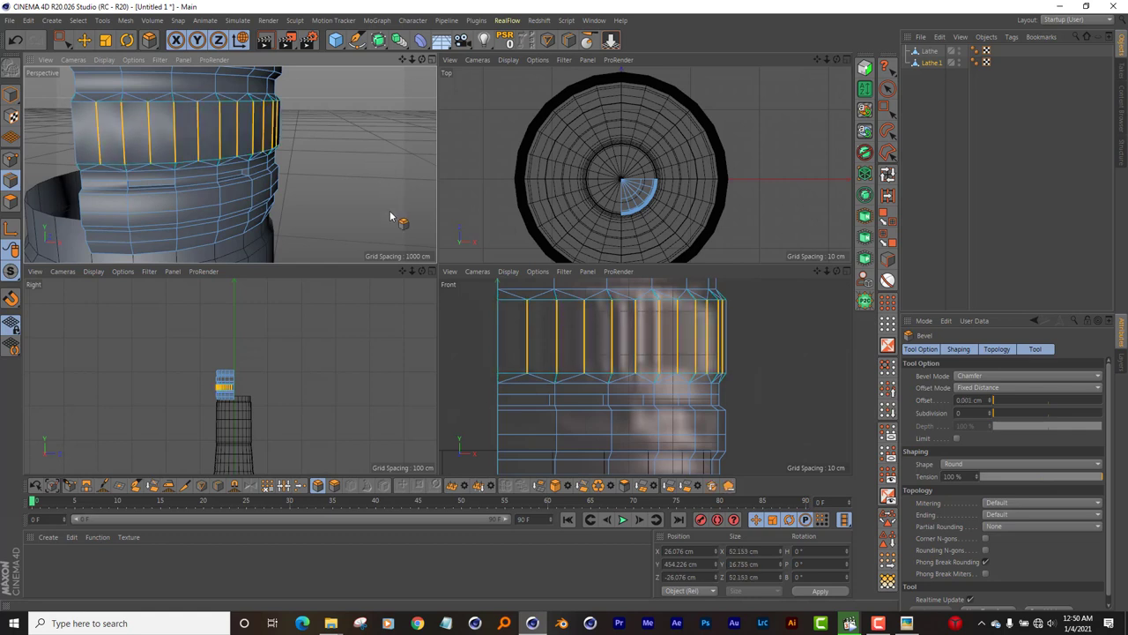
left_click_drag(421, 59, 421, 60)
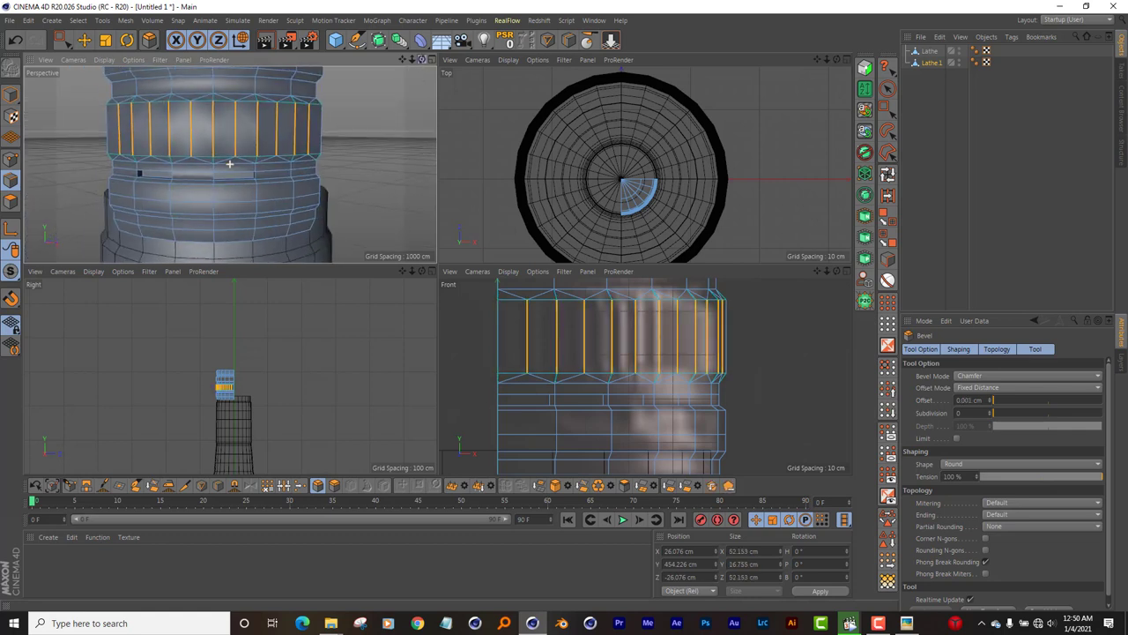
left_click_drag(229, 164, 248, 144, "alt")
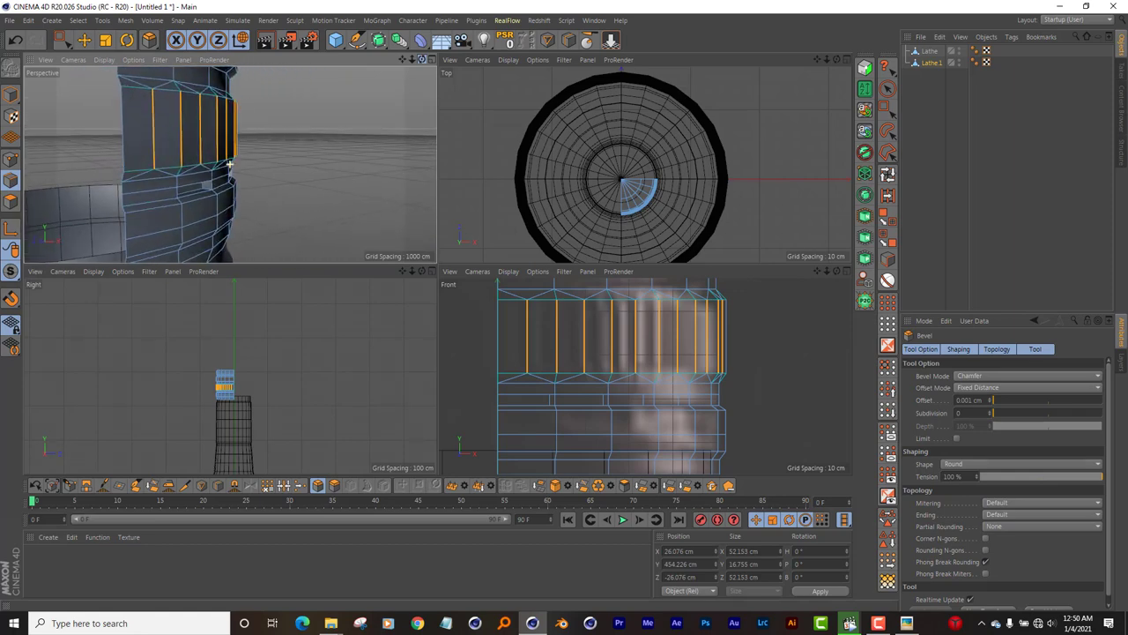
Step: Inset the band polygons into separate panels with Extrude Inner
left_click(11, 201, "ctrl")
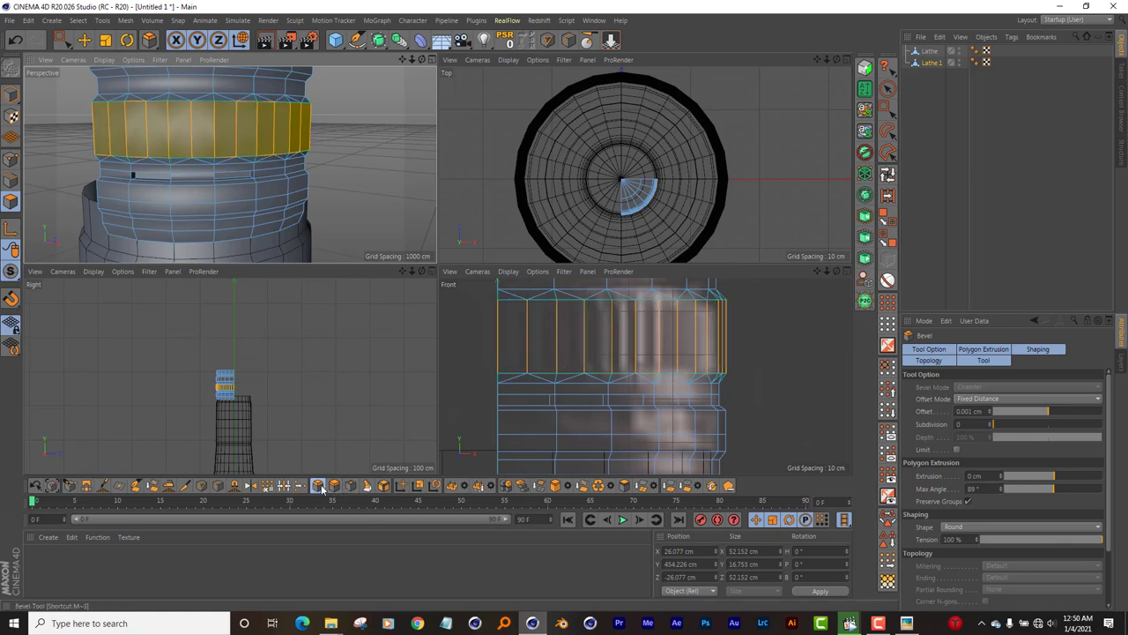
left_click(351, 485)
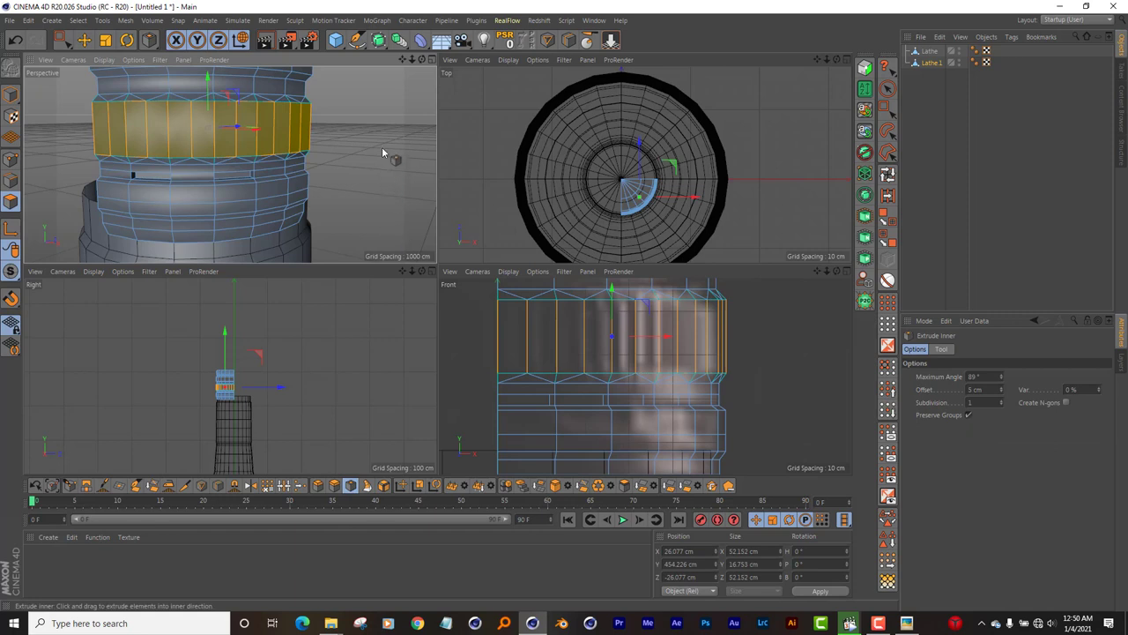
left_click_drag(391, 157, 425, 158)
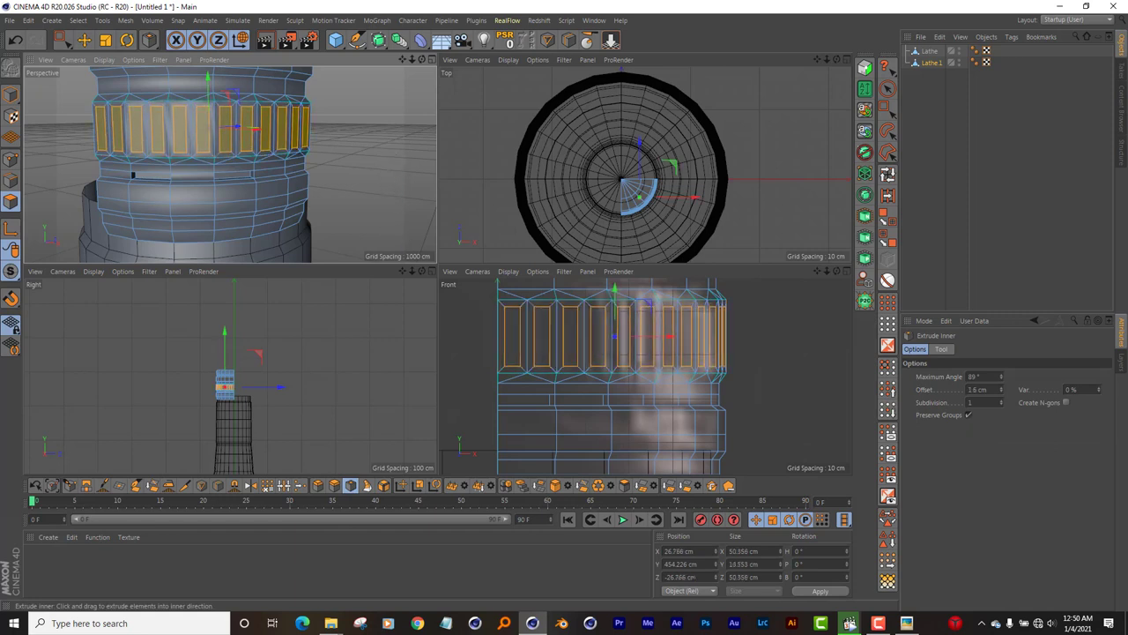
Step: Extrude the inset panels inward by -2.2 cm to form recessed grooves
left_click(334, 485)
mouse_move(371, 117)
left_mouse_down()
mouse_move(419, 118)
mouse_move(402, 117)
left_mouse_up()
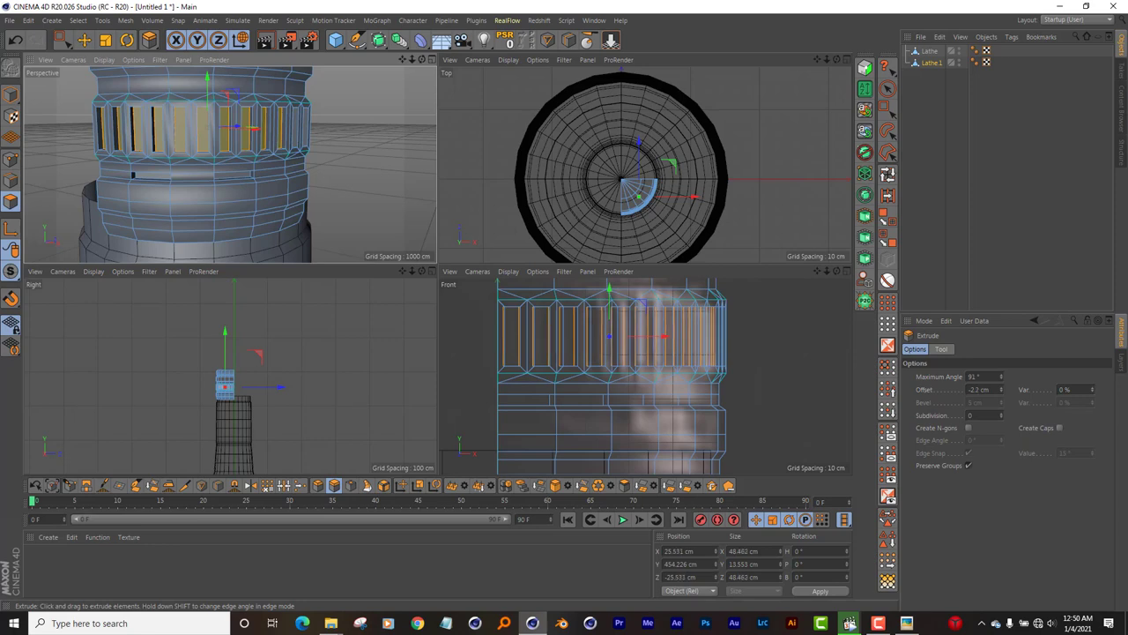
scroll(662, 335, "down", 1)
scroll(666, 335, "up", 2)
scroll(678, 332, "down", 3)
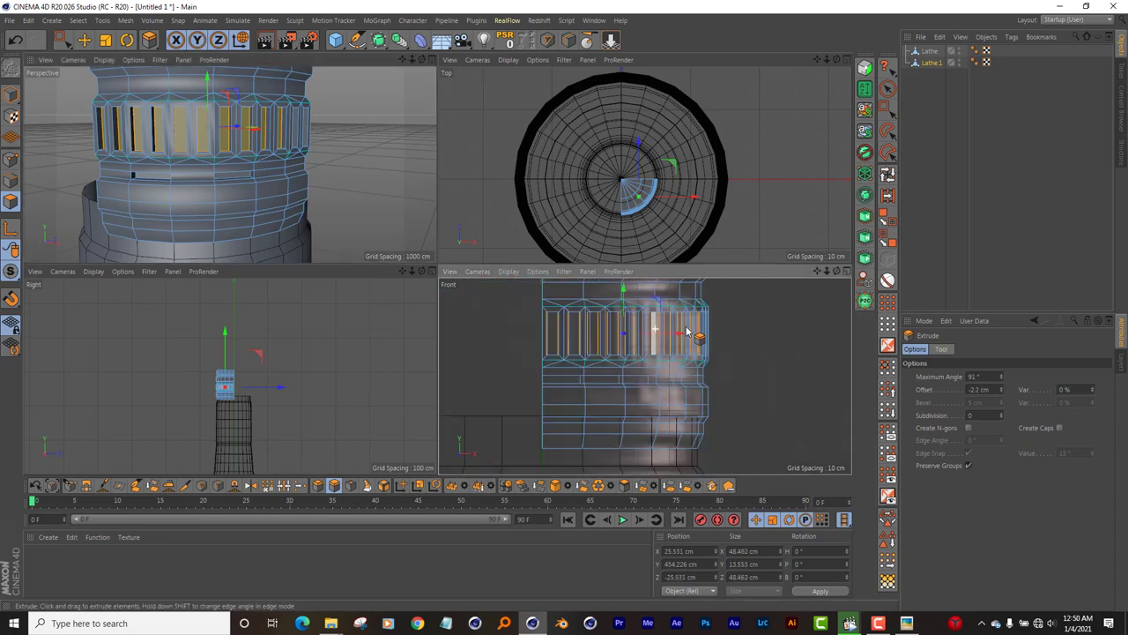
middle_click_drag(687, 331, 716, 329, "alt")
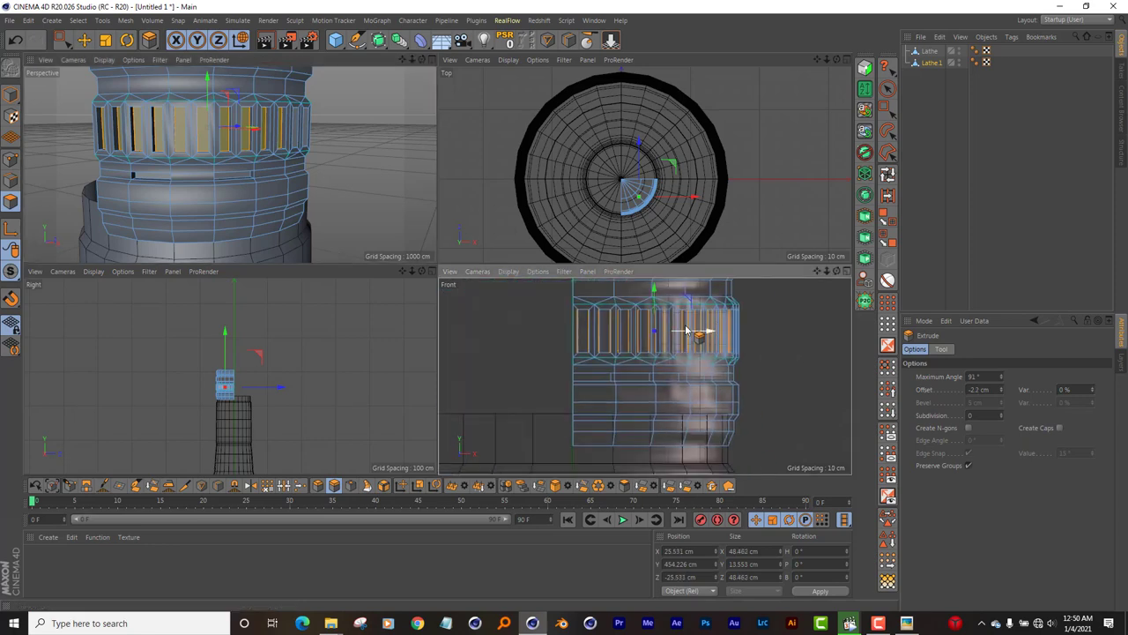
left_click(908, 624)
left_click(908, 624)
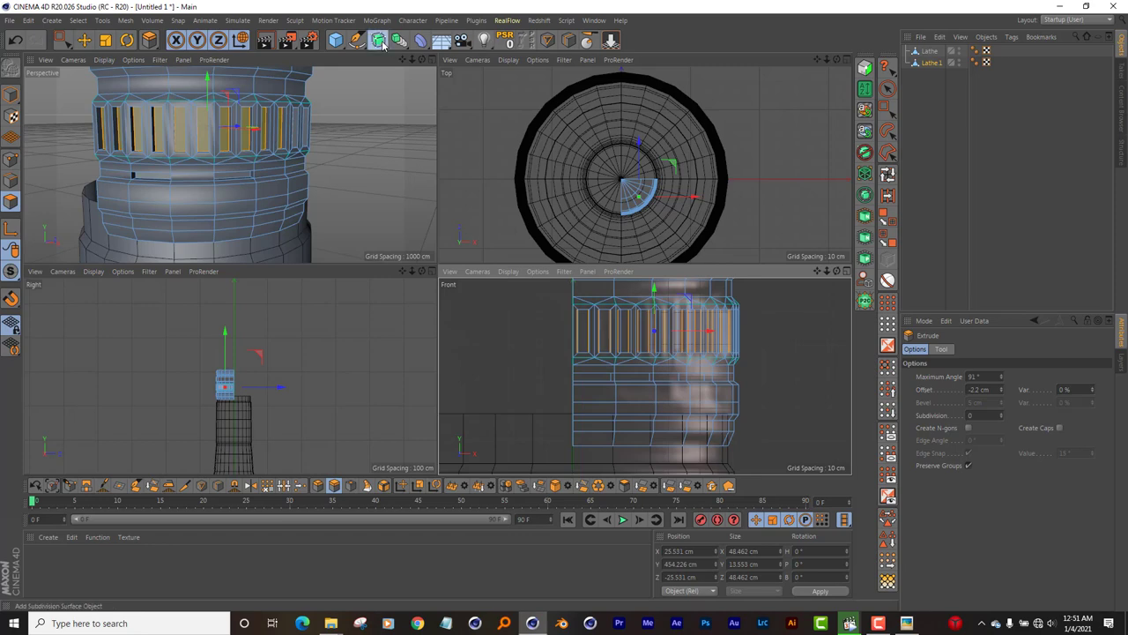
Step: Add a Symmetry object and place Lathe.1 under it
left_click(383, 44)
left_click(403, 43)
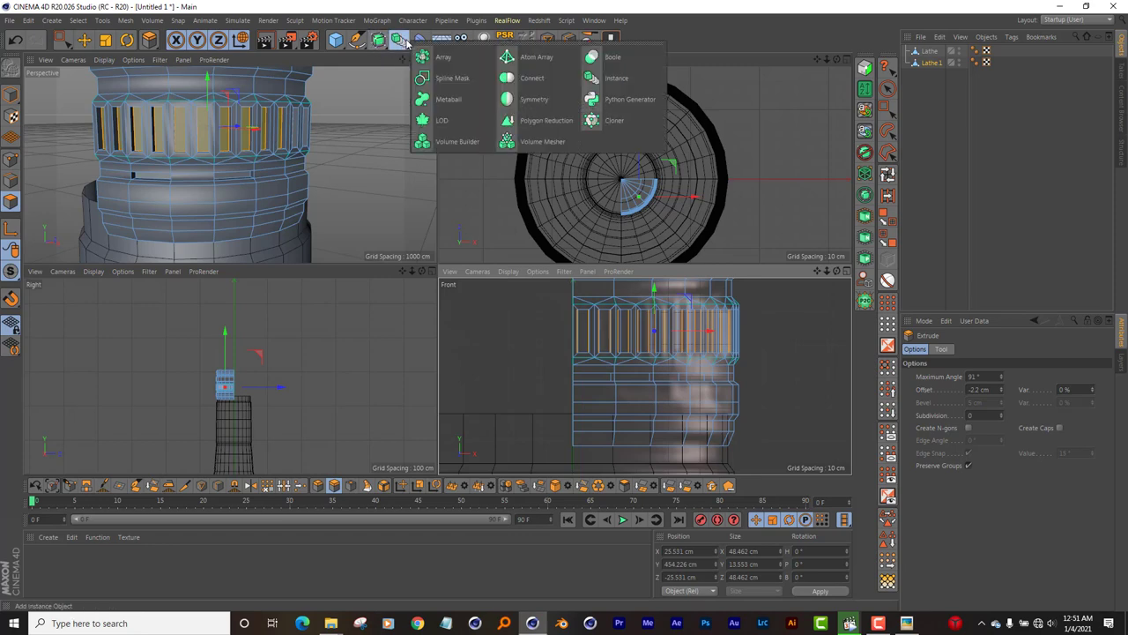
left_click(552, 100)
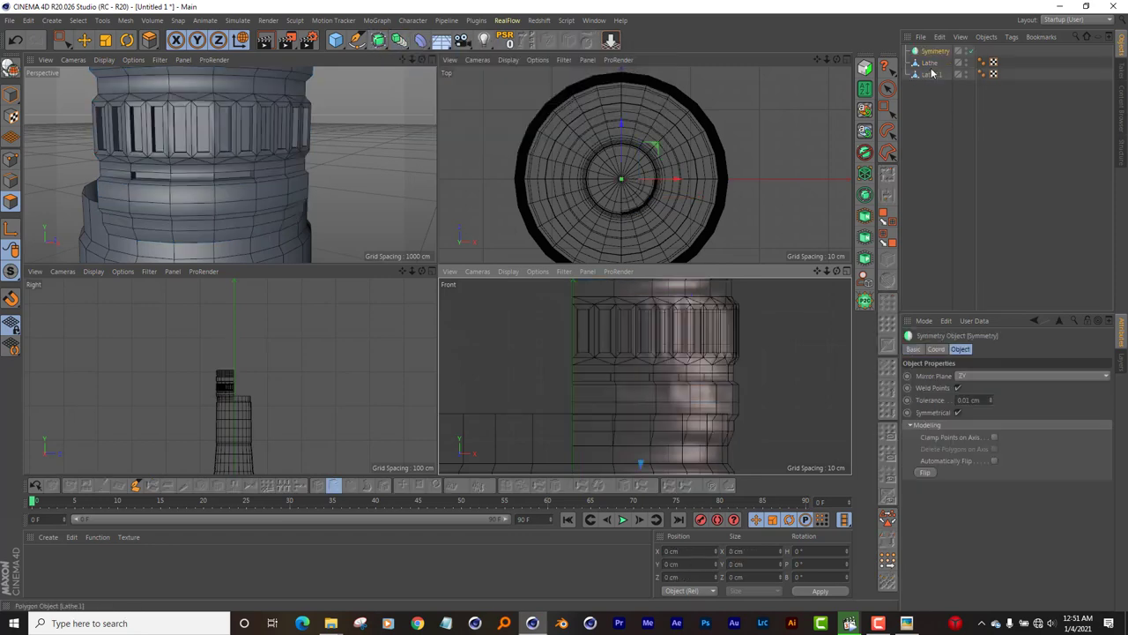
left_click(930, 76)
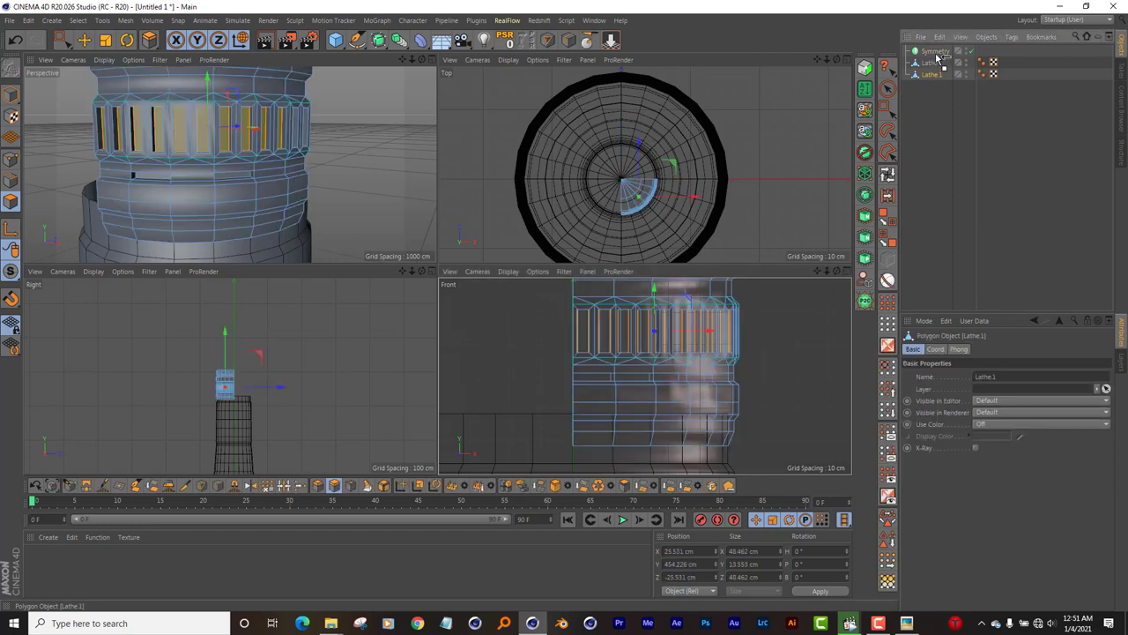
left_click_drag(942, 54, 941, 55)
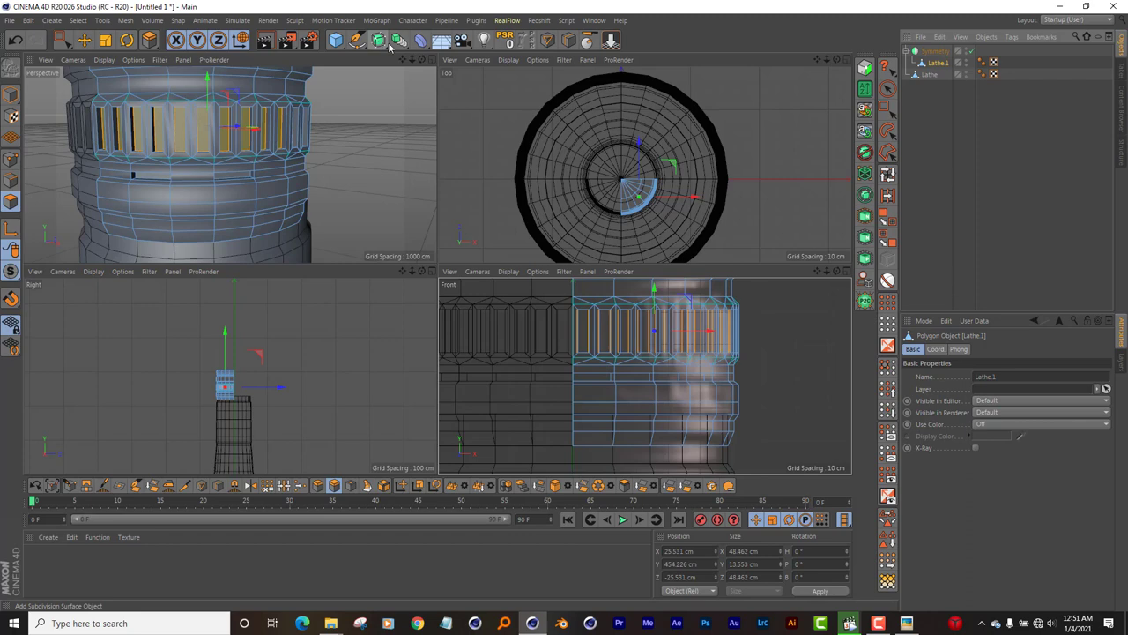
Step: Wrap it in a second Symmetry, Symmetry.1, with Mirror Plane set to XZ
left_click(398, 39)
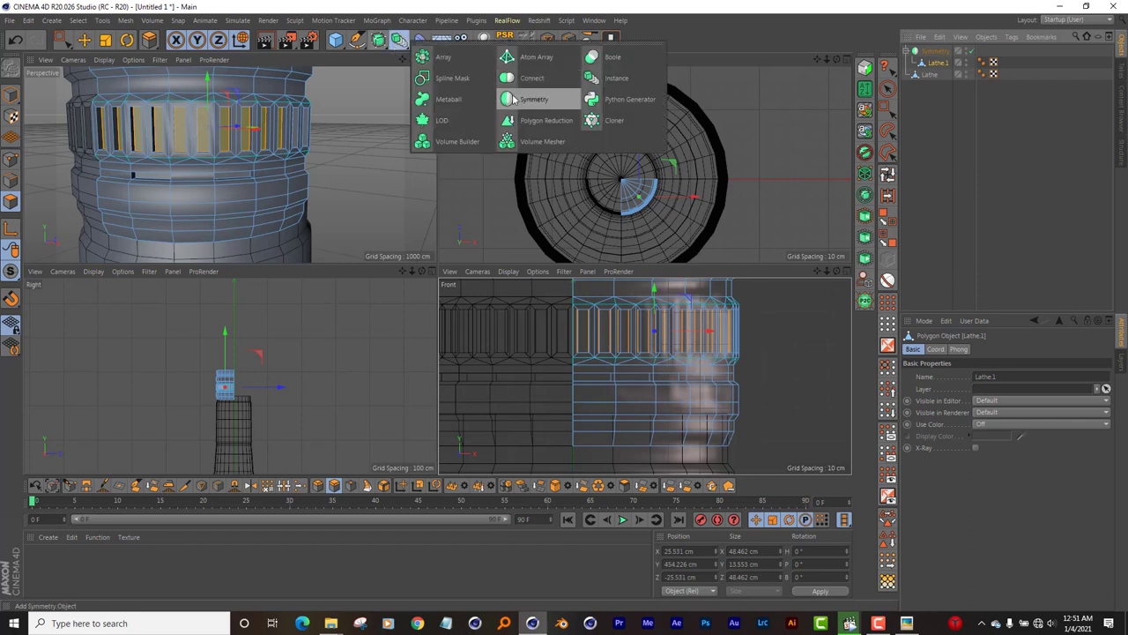
left_click(514, 99, "alt")
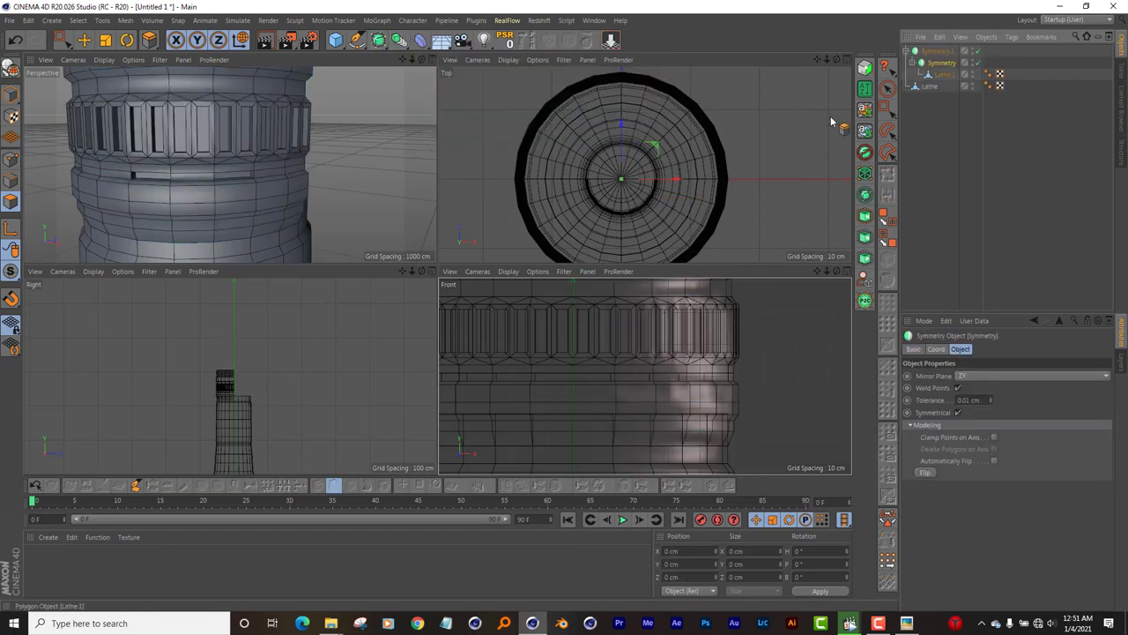
scroll(241, 202, "down", 2)
scroll(264, 176, "down", 2)
scroll(294, 147, "down", 2)
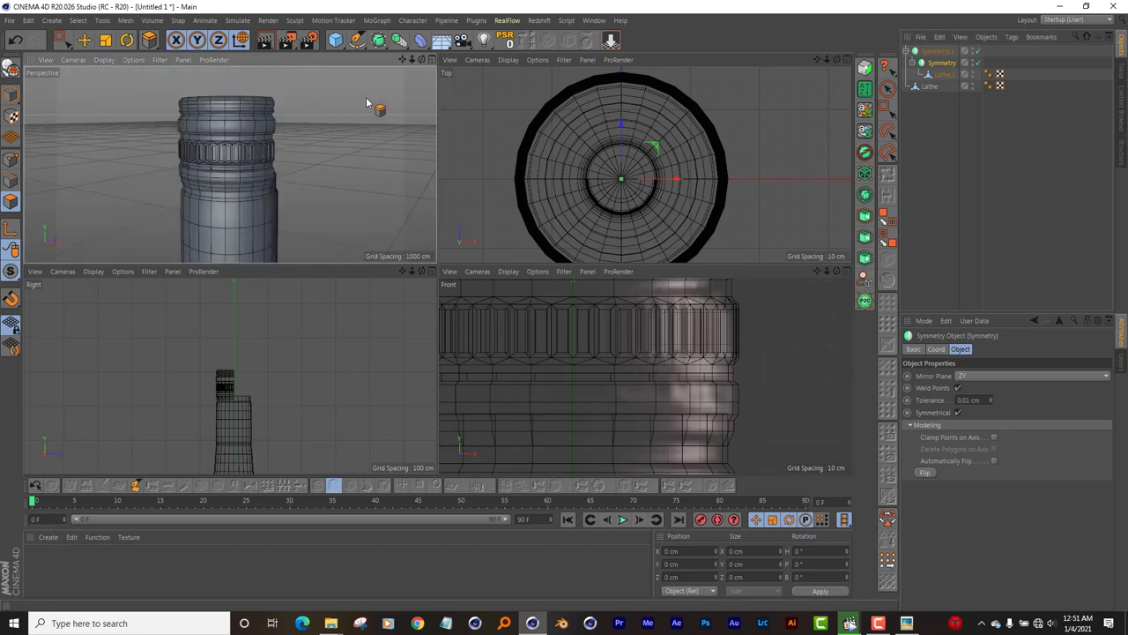
left_click_drag(421, 59, 229, 164)
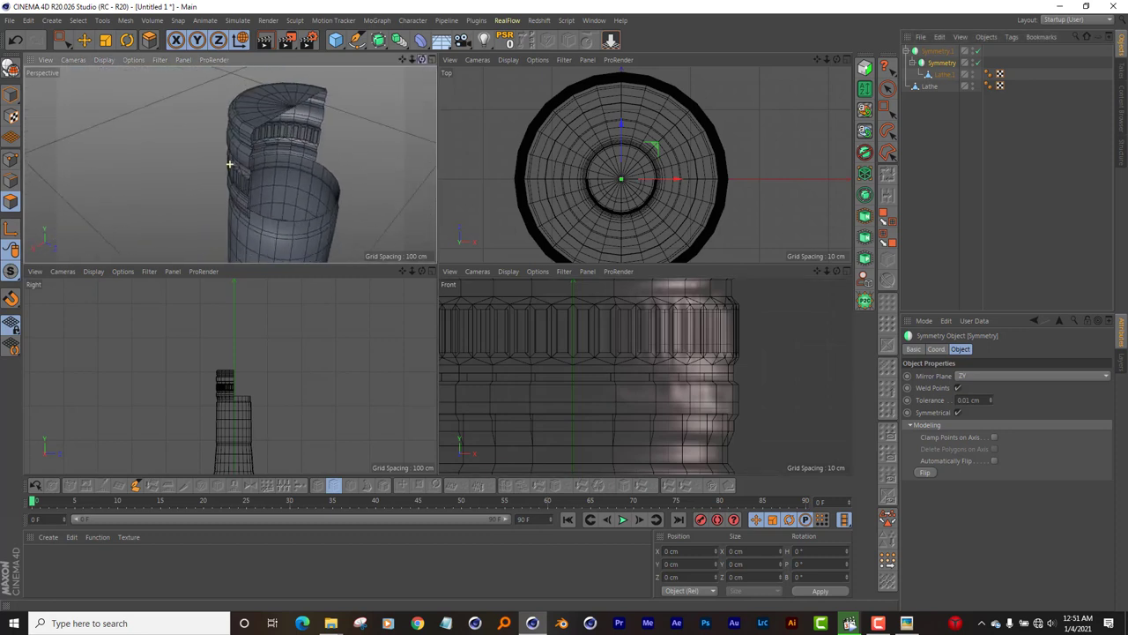
left_click(936, 51)
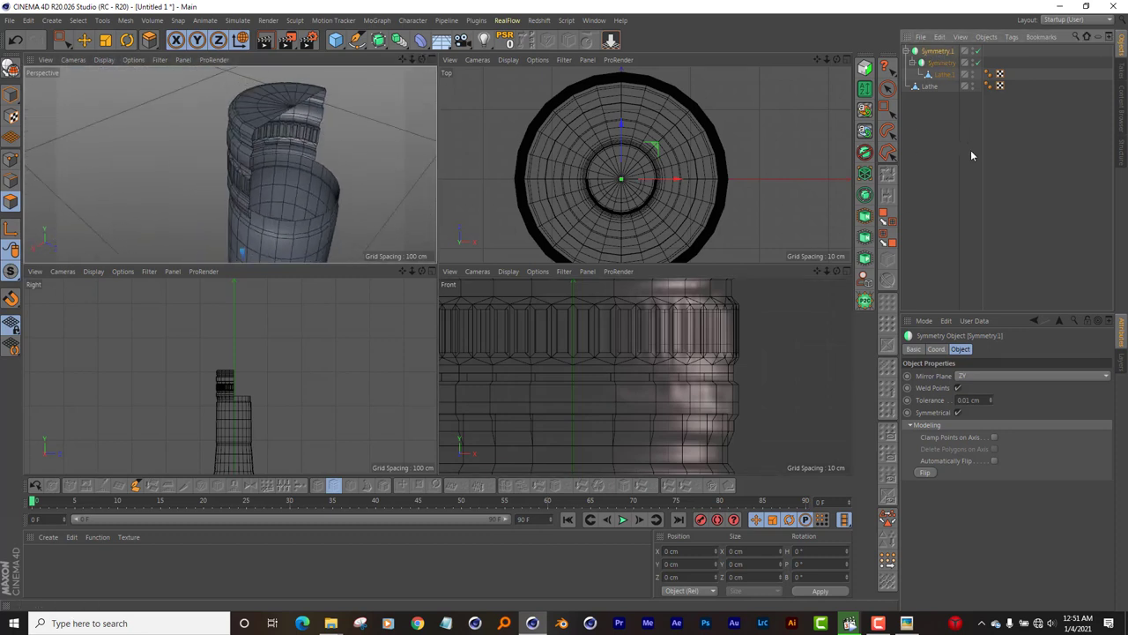
left_click(978, 376)
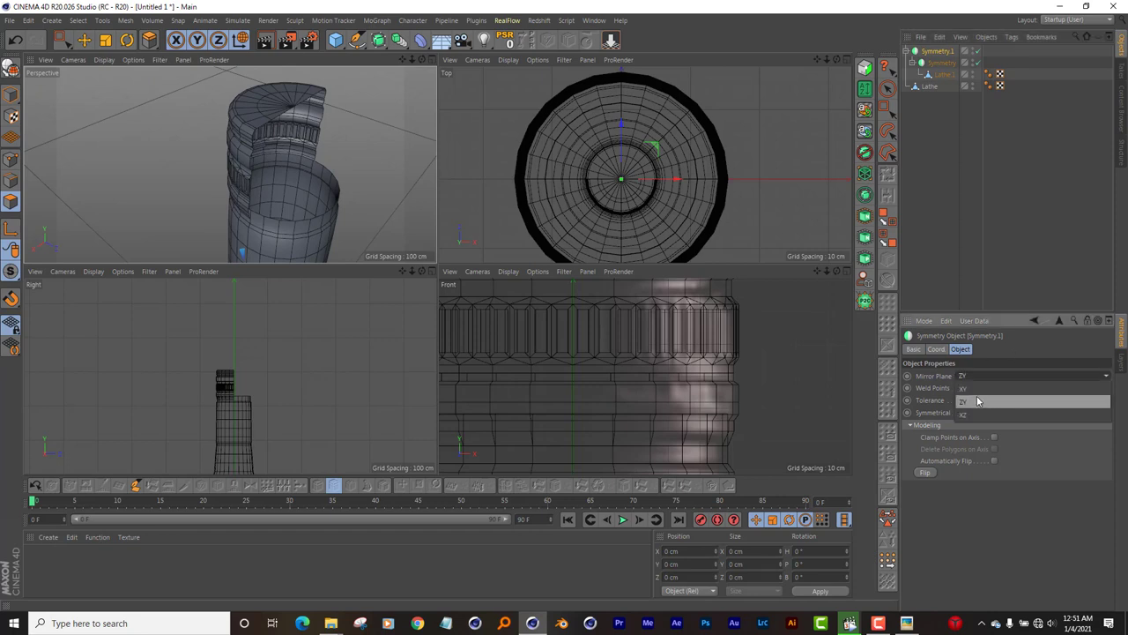
left_click(977, 401)
left_click(968, 376)
left_click(977, 411)
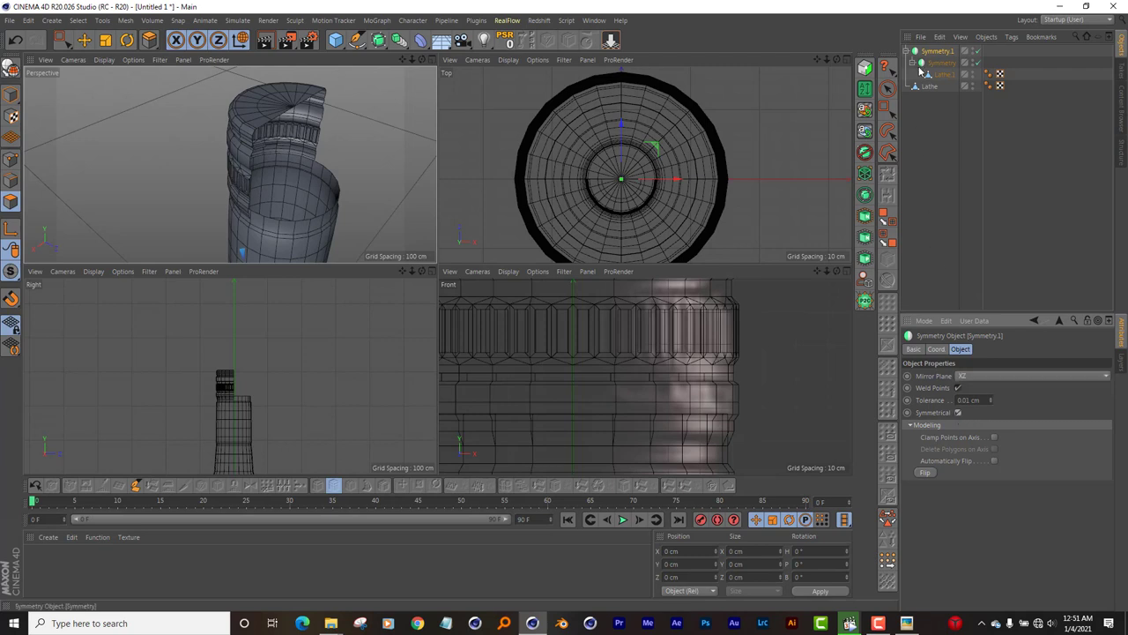
Step: Toggle the two Symmetry objects off and on to compare results
left_click(978, 51)
left_click(978, 63)
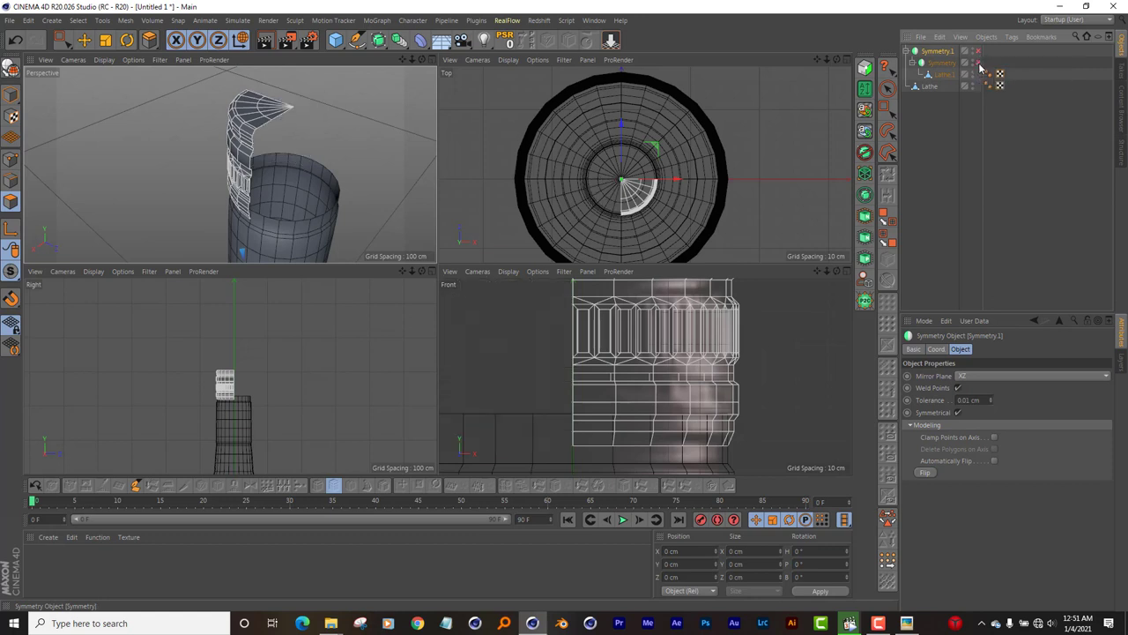
left_click(979, 64)
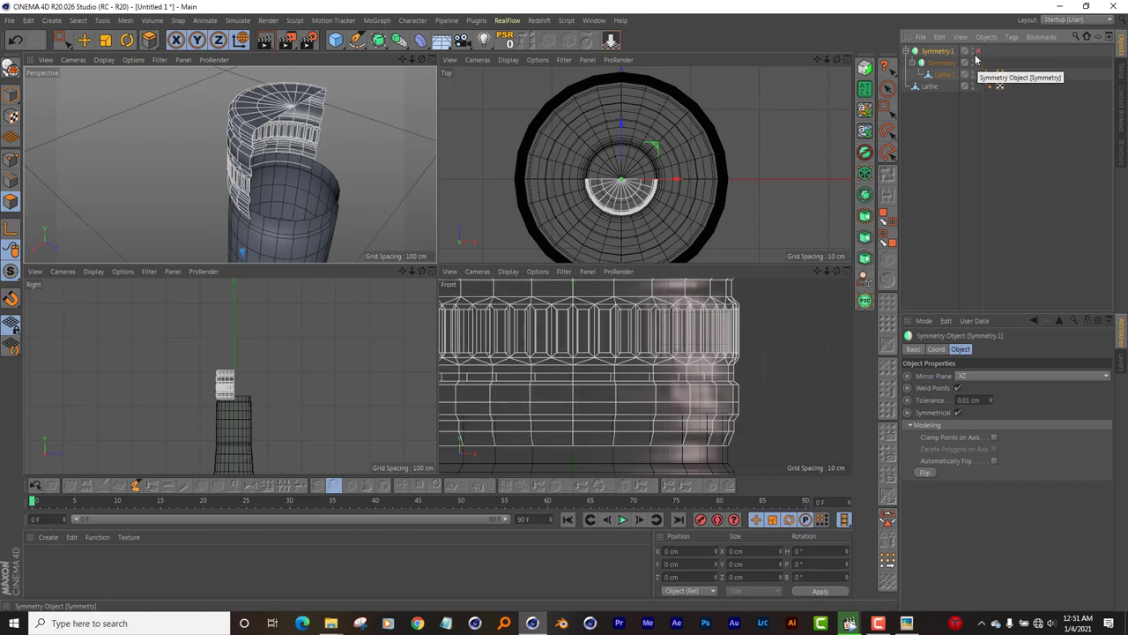
left_click(978, 51)
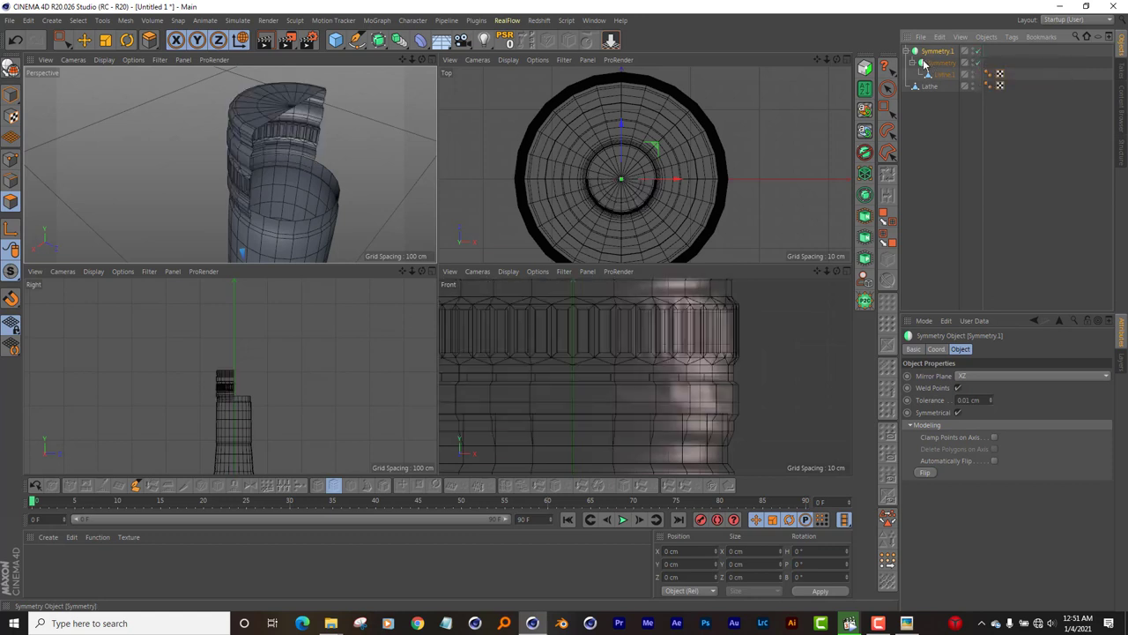
Step: Move the inner Symmetry to the top level and delete the extra Symmetry
left_click_drag(928, 64, 927, 78)
left_click(912, 63)
left_click_drag(934, 63, 937, 76)
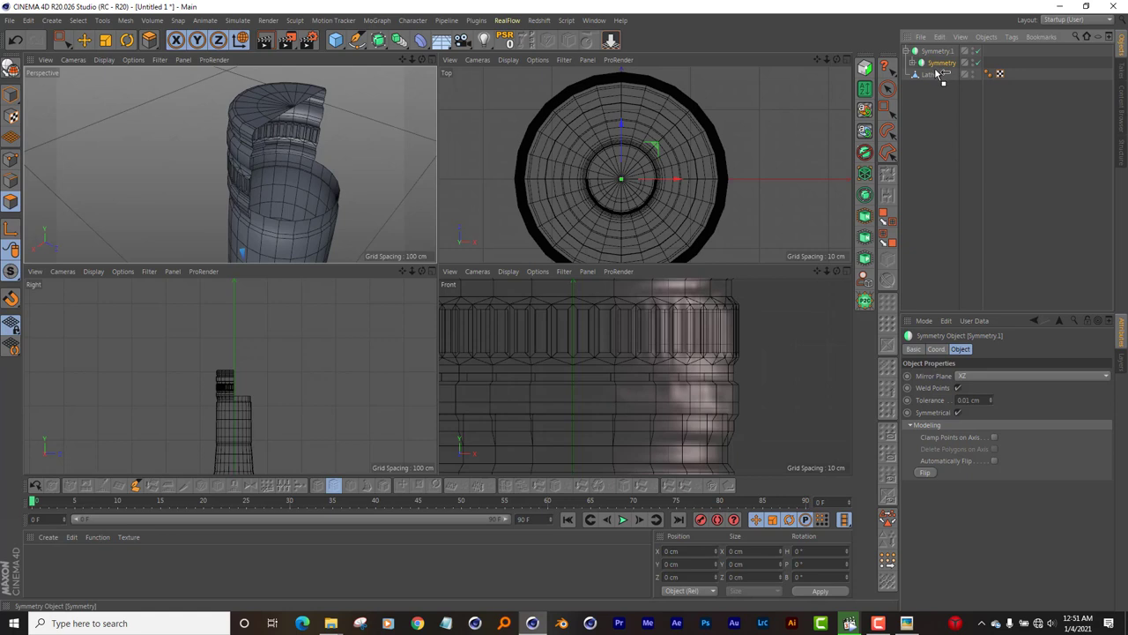
key("Delete")
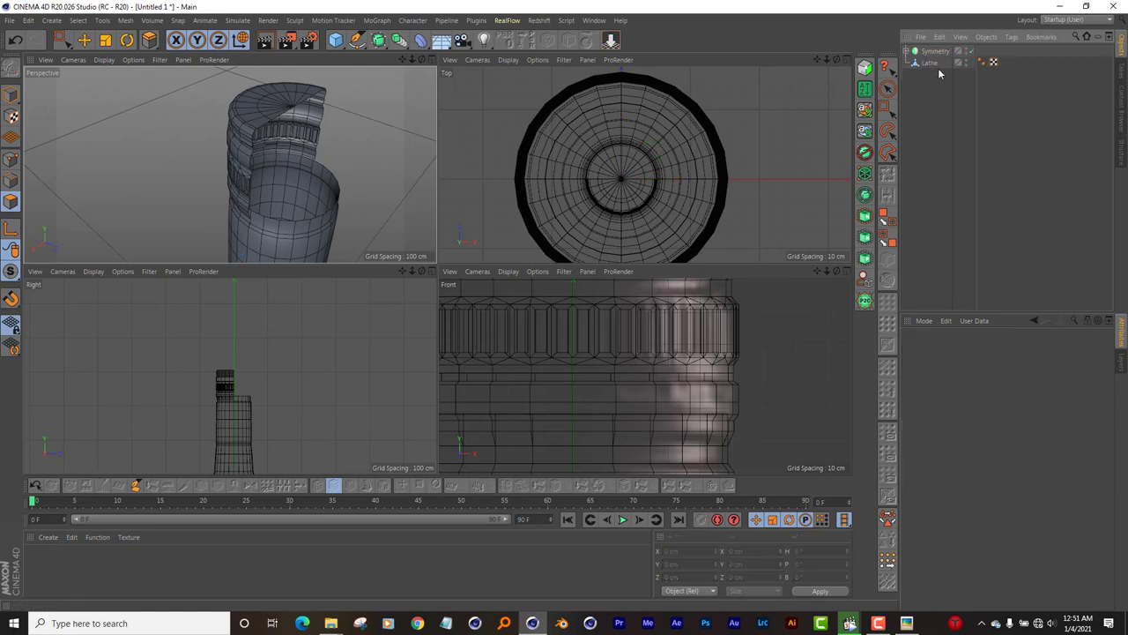
Step: Add a new Symmetry object and nest the existing Symmetry inside it
left_click(84, 40)
left_click_drag(421, 59, 230, 164)
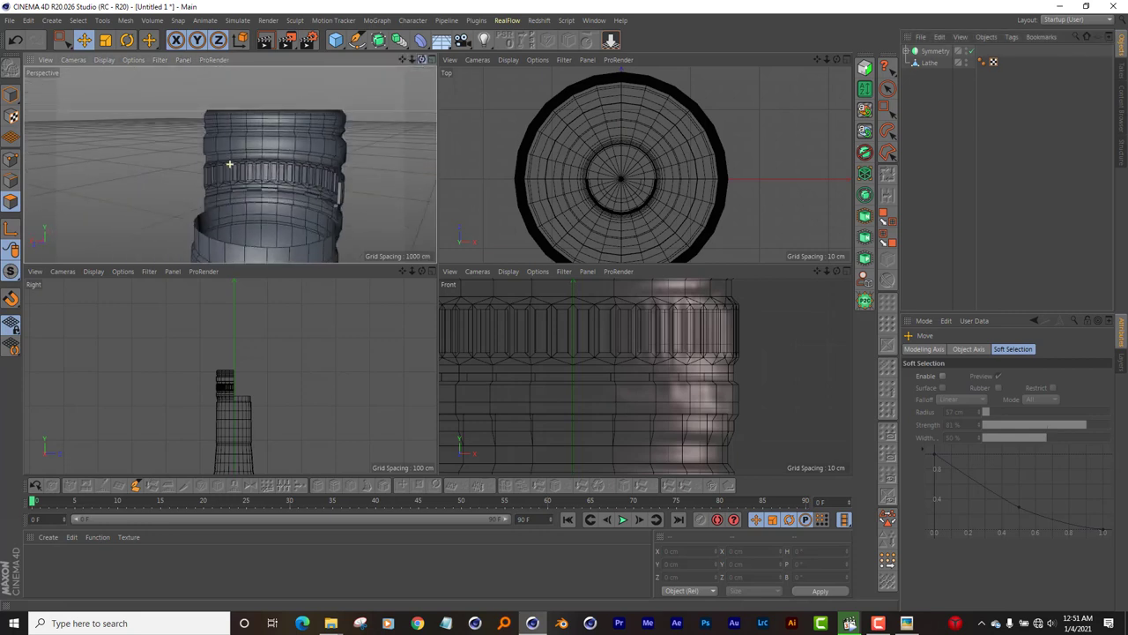
left_click_drag(229, 164, 410, 86)
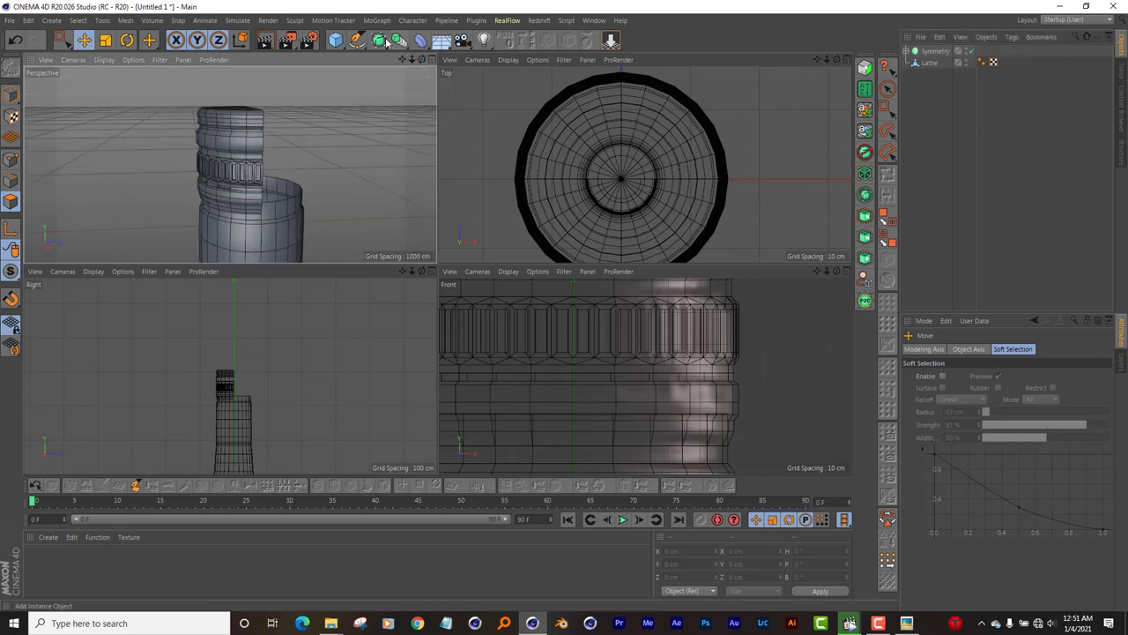
left_click(400, 40)
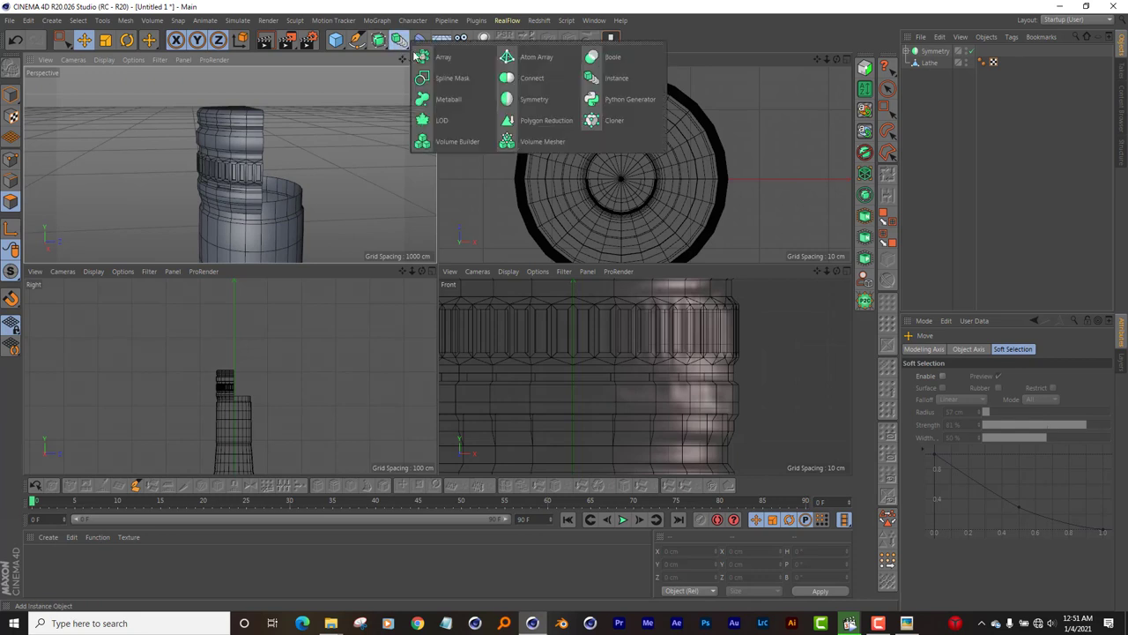
left_click(537, 100)
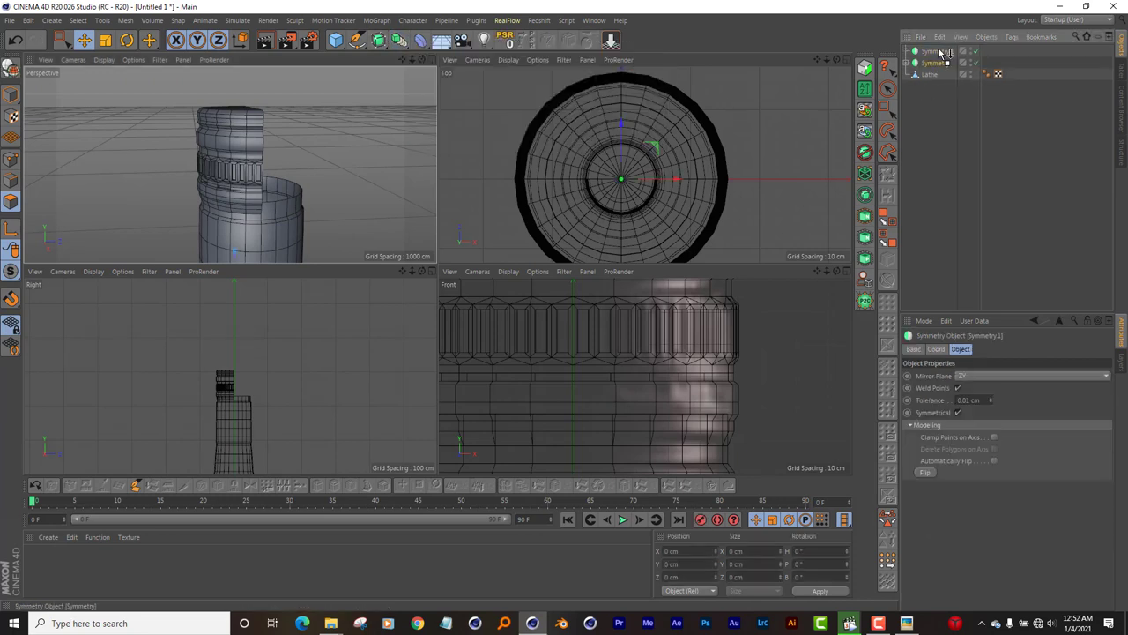
left_click_drag(940, 57, 938, 53)
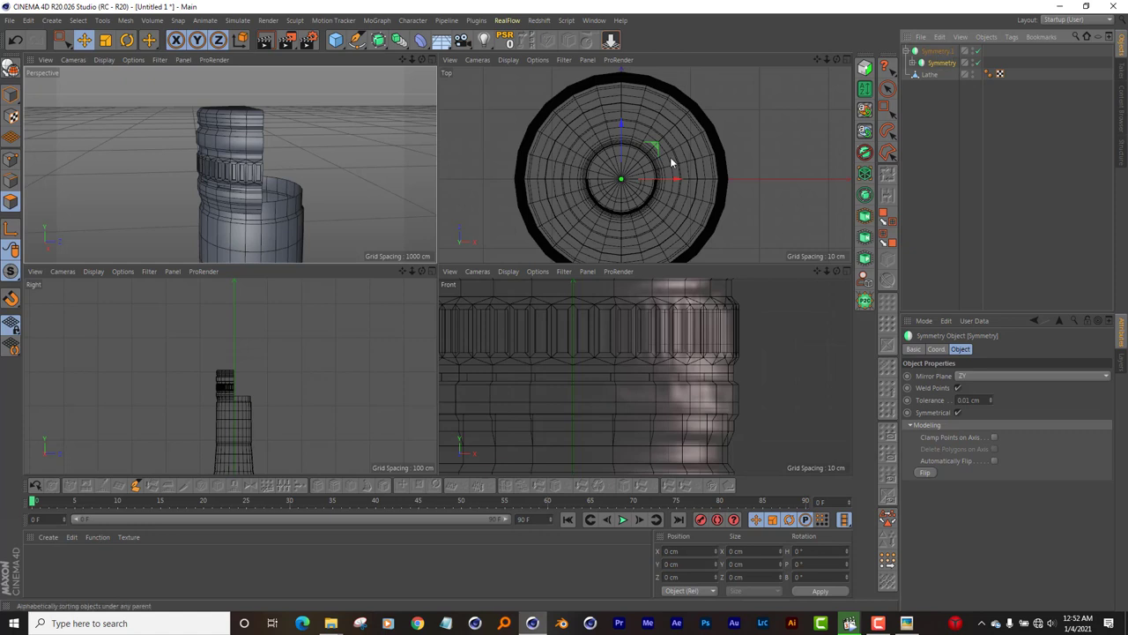
Step: Set the inner Symmetry's mirror plane to XY and add a Subdivision Surface above both
left_click(987, 375)
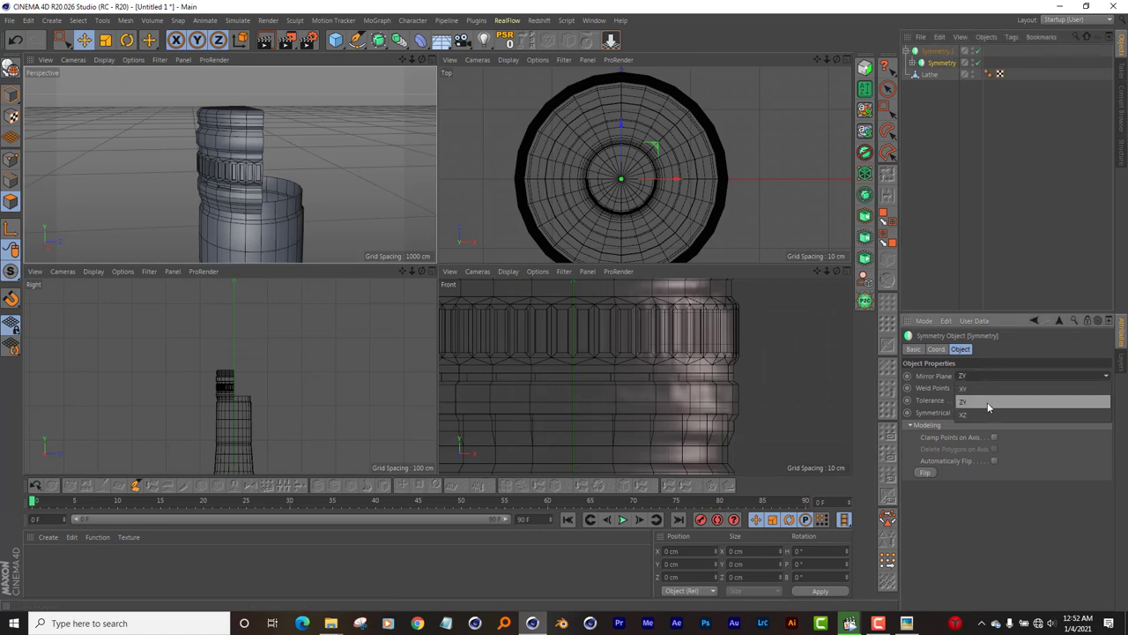
left_click(988, 411)
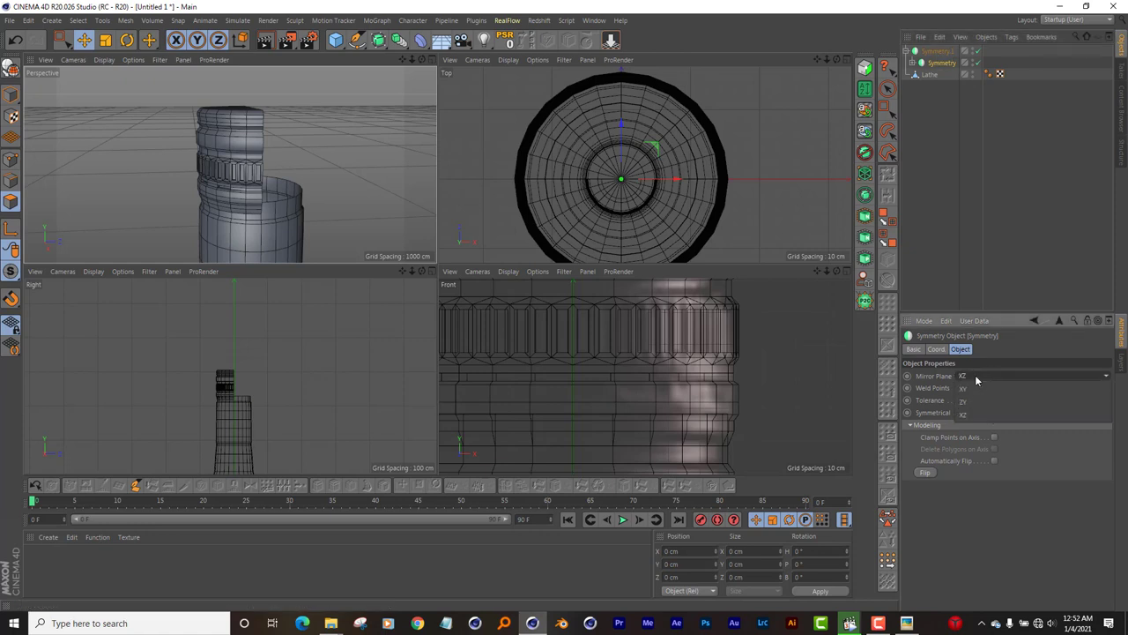
left_click(979, 376)
left_click(962, 401)
left_click(977, 373)
left_click(962, 387)
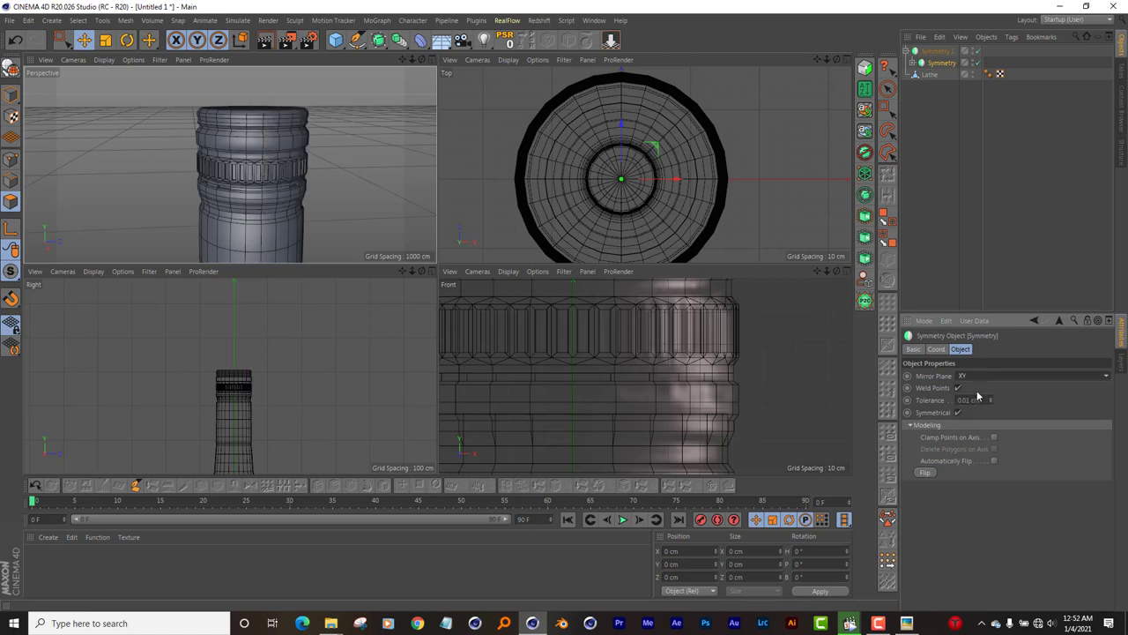
mouse_move(420, 59)
left_mouse_down()
mouse_move(229, 164)
mouse_move(420, 59)
left_mouse_up()
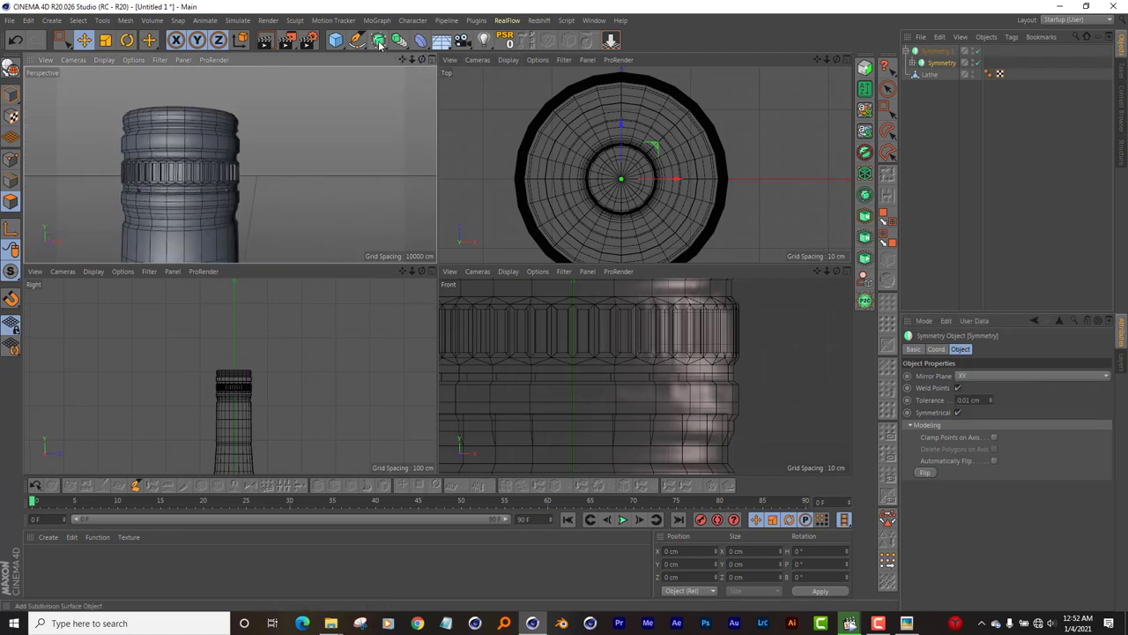
left_click(378, 39)
left_click(423, 59)
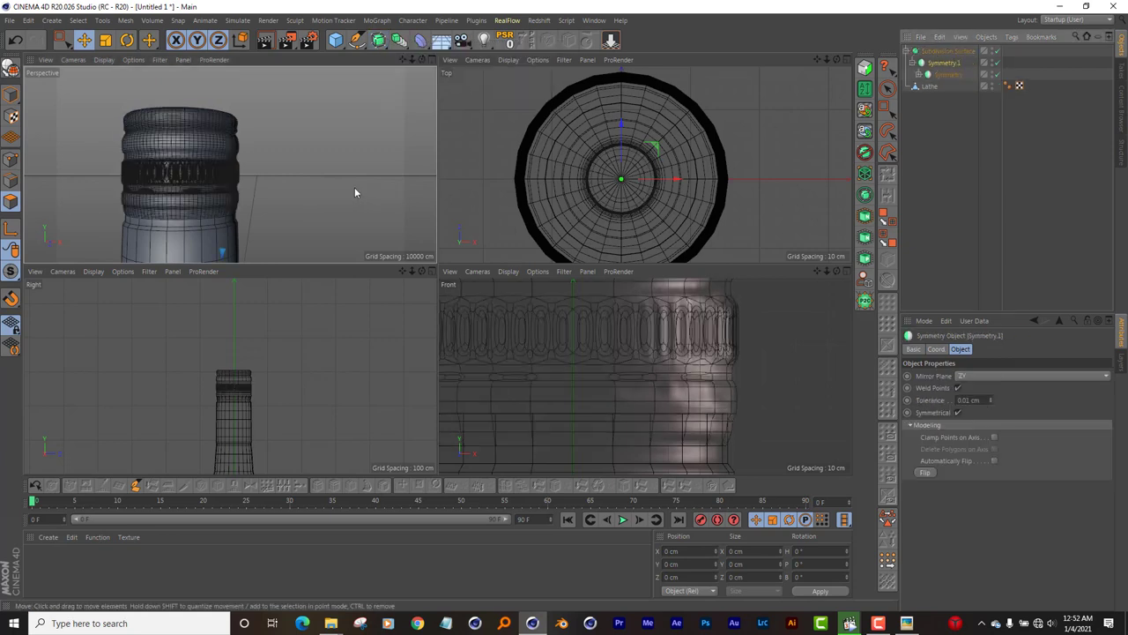
Step: Create a Baileys folder in the save dialog and save the scene inside it as Baileys
key("ctrl+s")
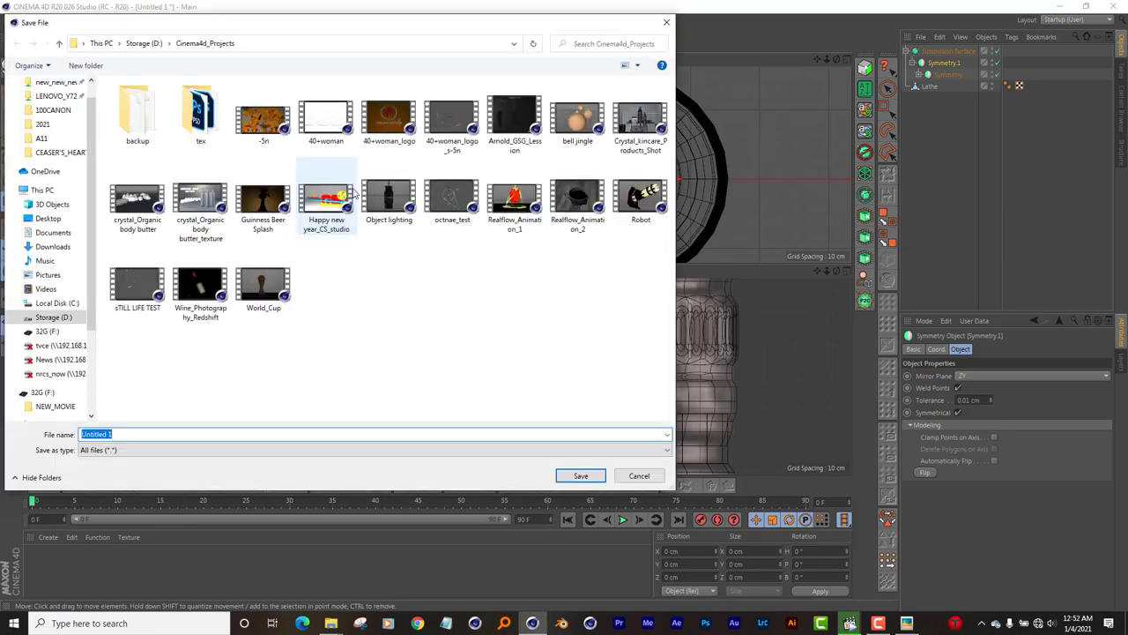
right_click(346, 271)
mouse_move(264, 391)
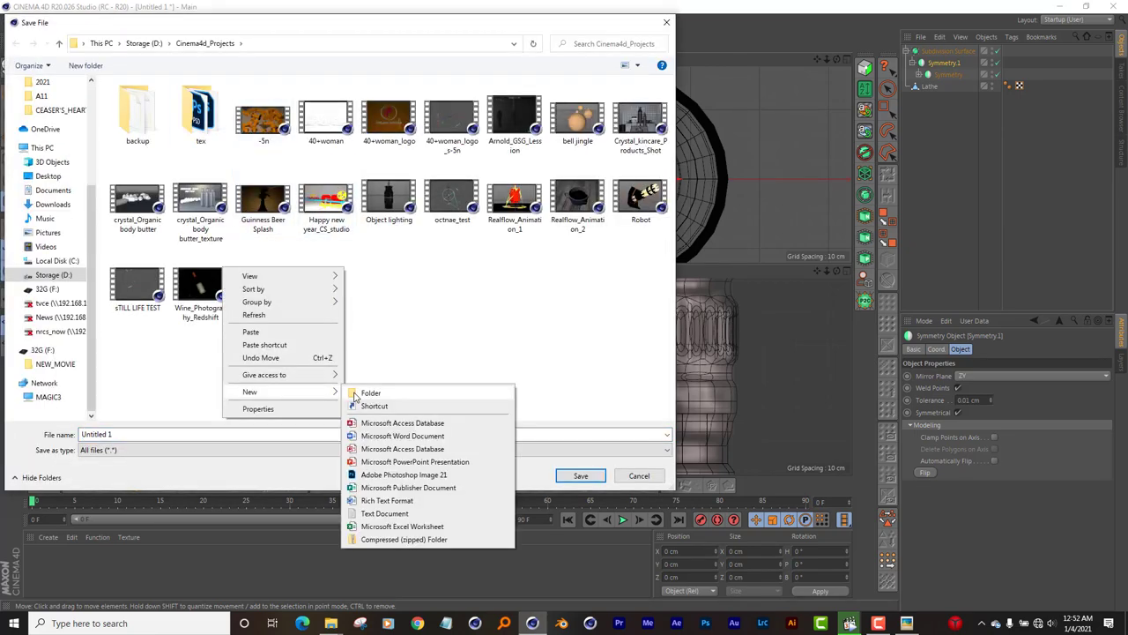
left_click(367, 394)
type("Baile")
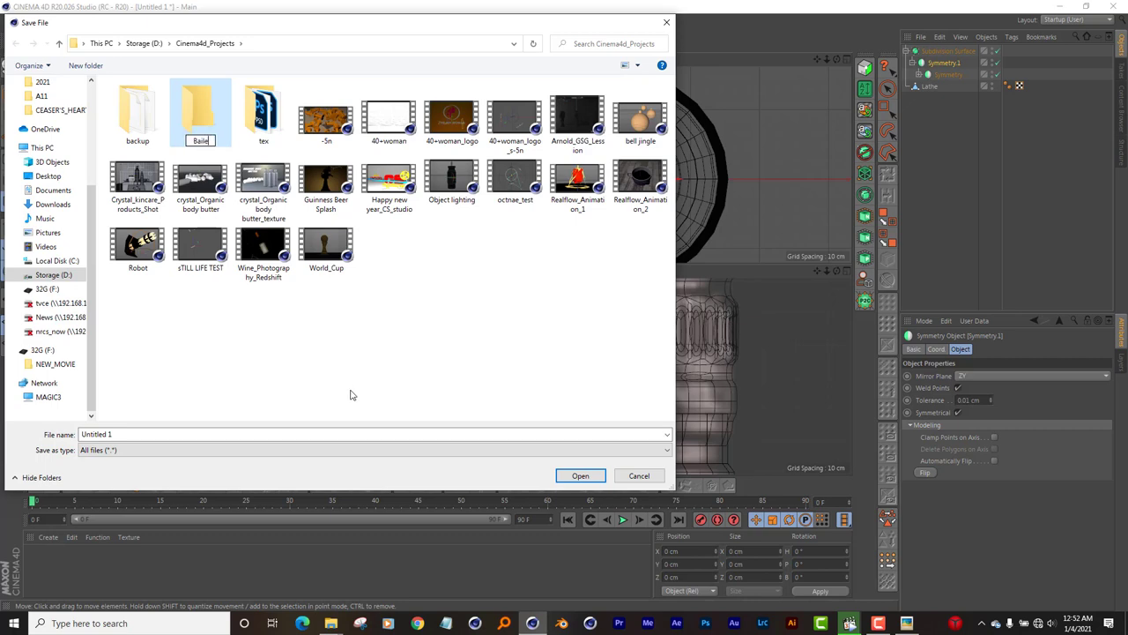
type("ys")
key("ctrl+a")
key("Return")
double_click(217, 130)
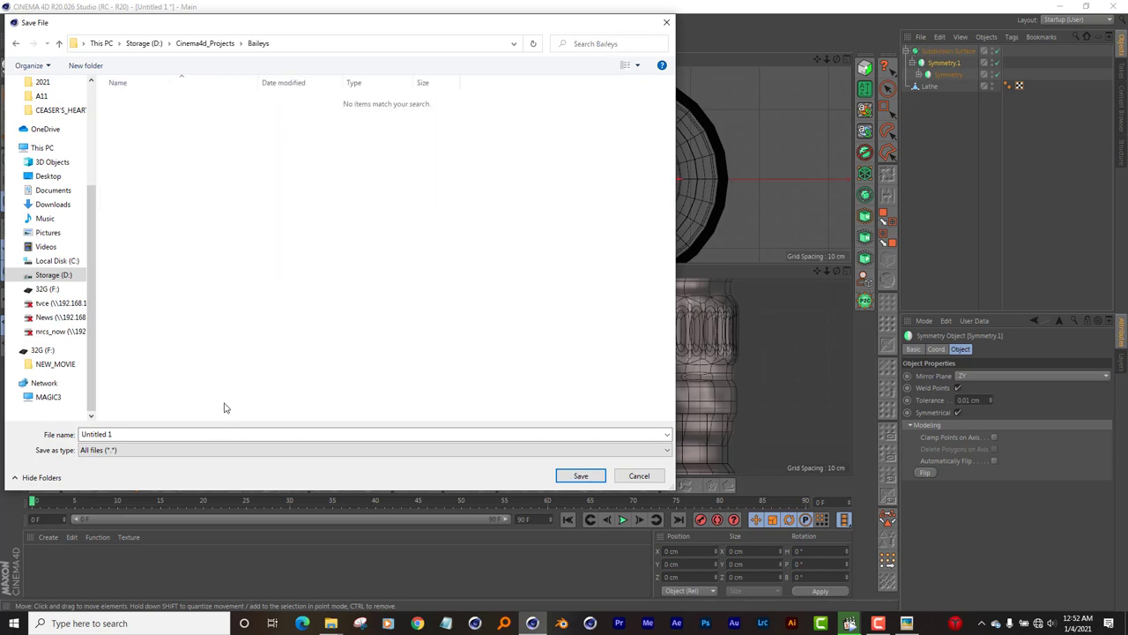
type("Baileys")
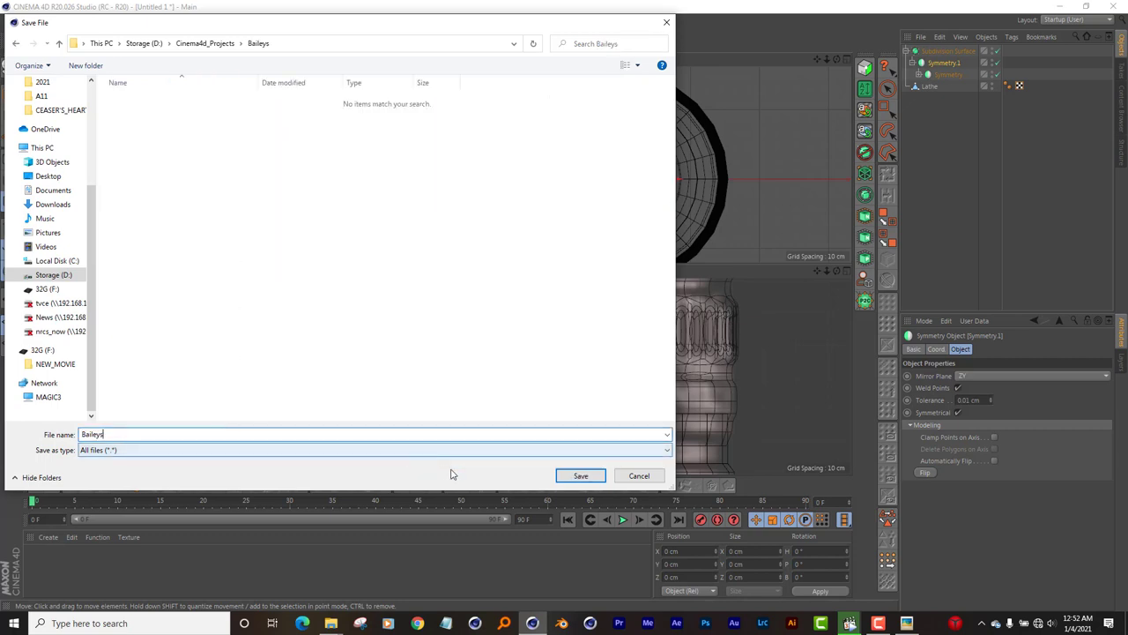
left_click(561, 478)
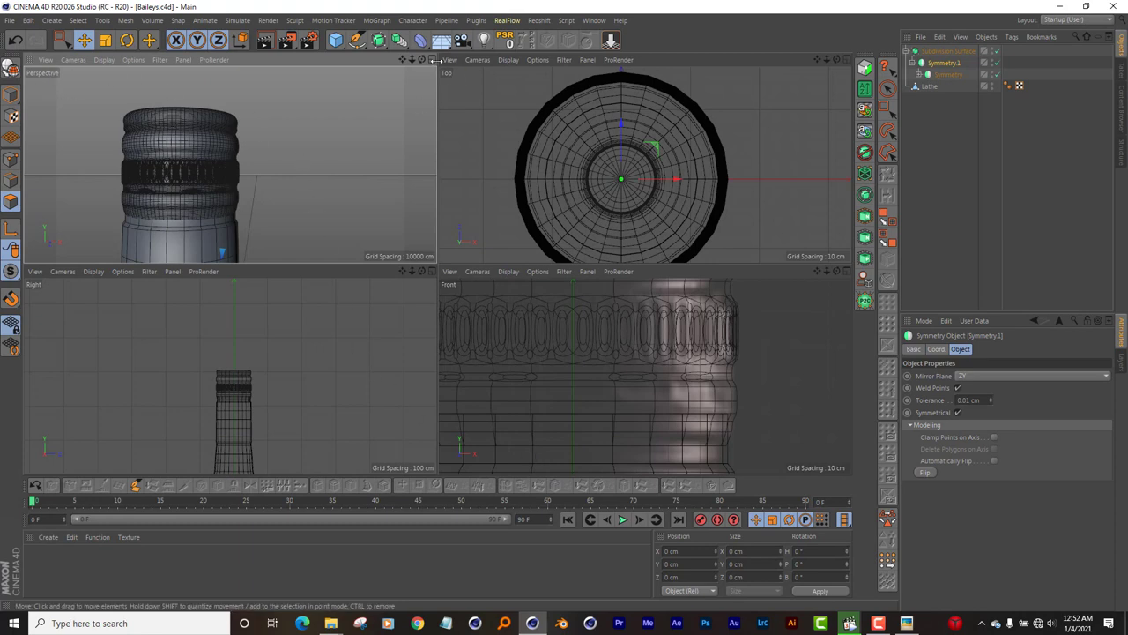
Step: Select Lathe.1 and disable Subdivision Surface and both Symmetry objects to inspect the raw half mesh
mouse_move(421, 59)
left_mouse_down()
mouse_move(229, 164)
mouse_move(441, 98)
left_mouse_up()
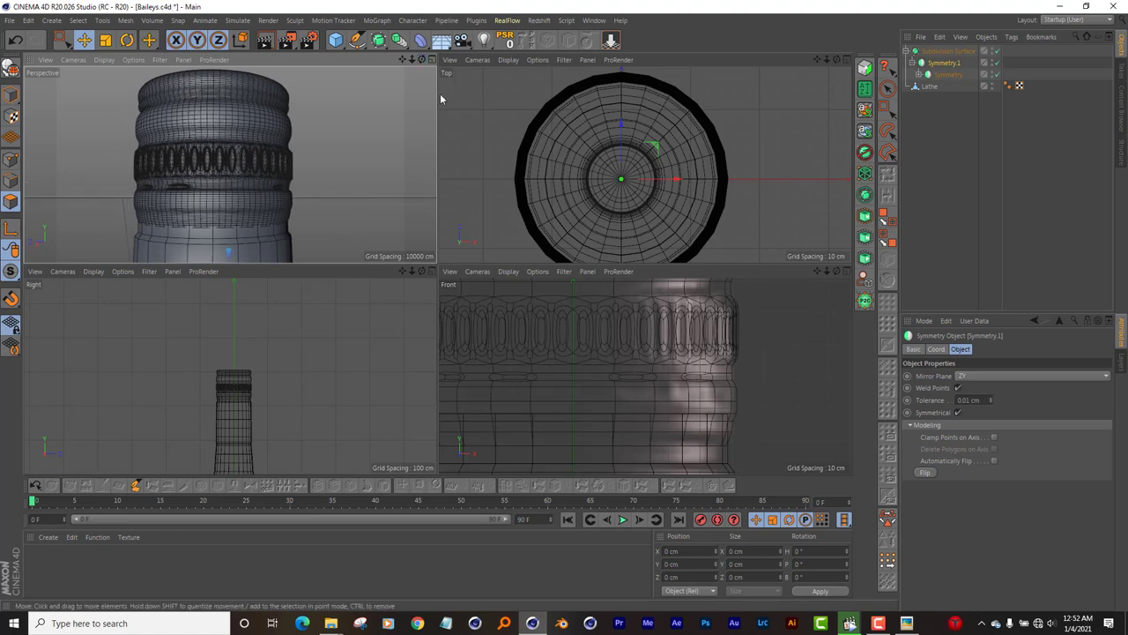
left_click(918, 74)
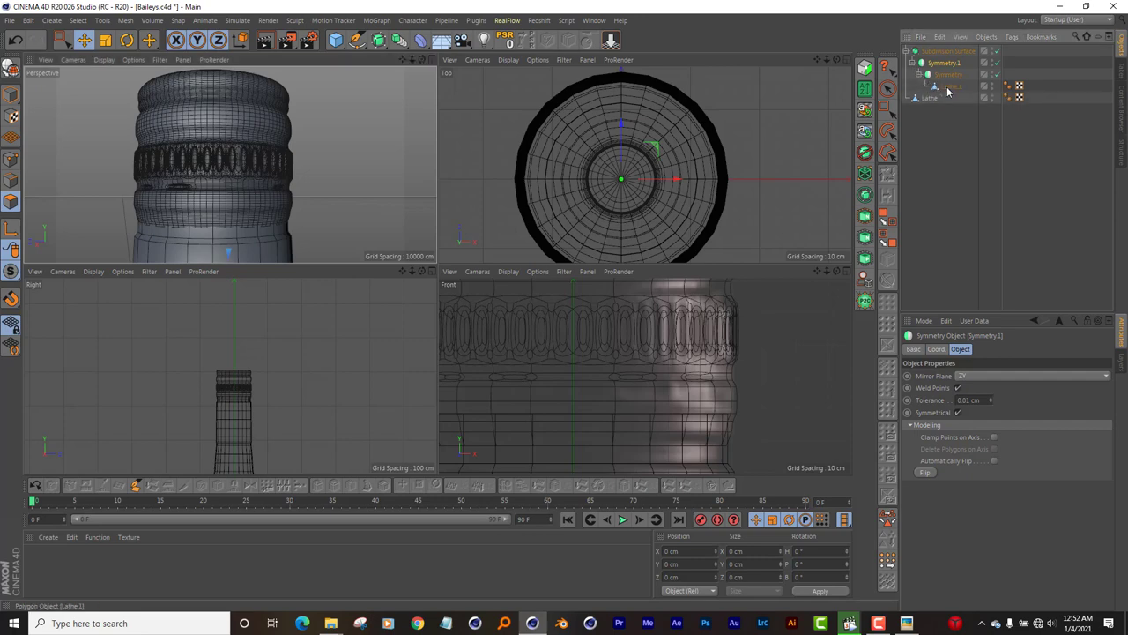
left_click(950, 85)
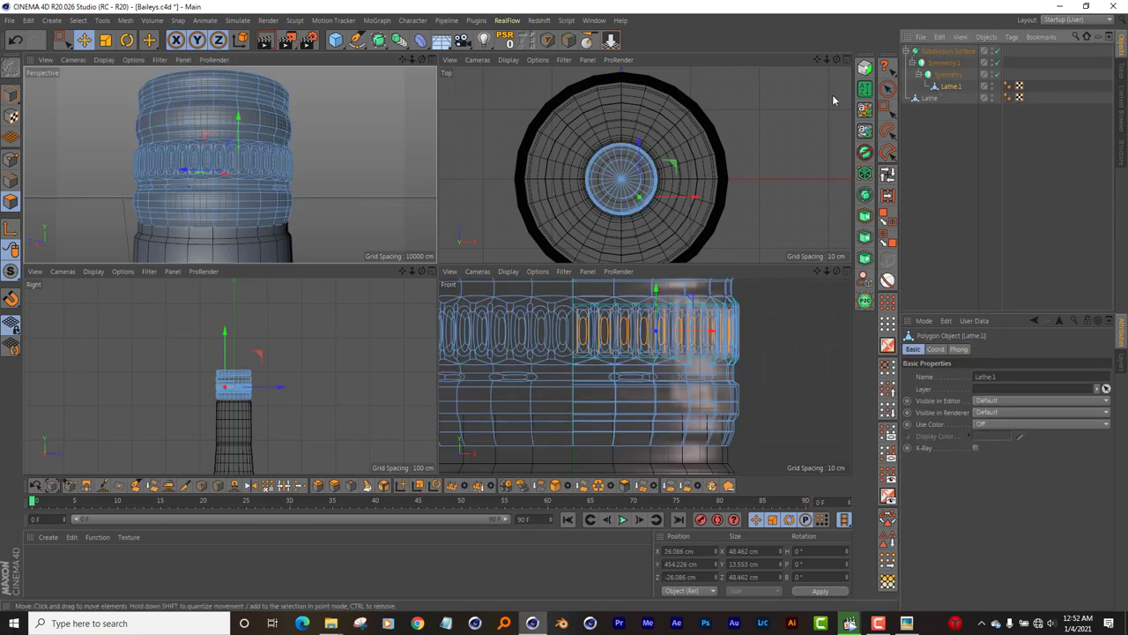
left_click(996, 62)
left_click(996, 50)
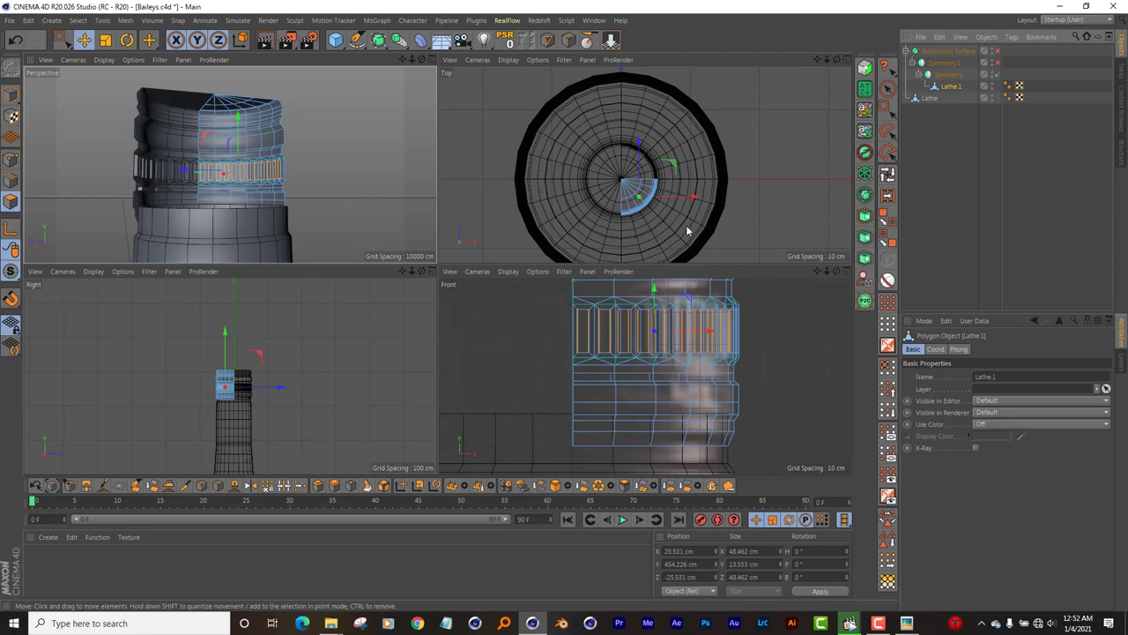
scroll(670, 229, "up", 2)
scroll(650, 226, "up", 1)
scroll(650, 226, "up", 1)
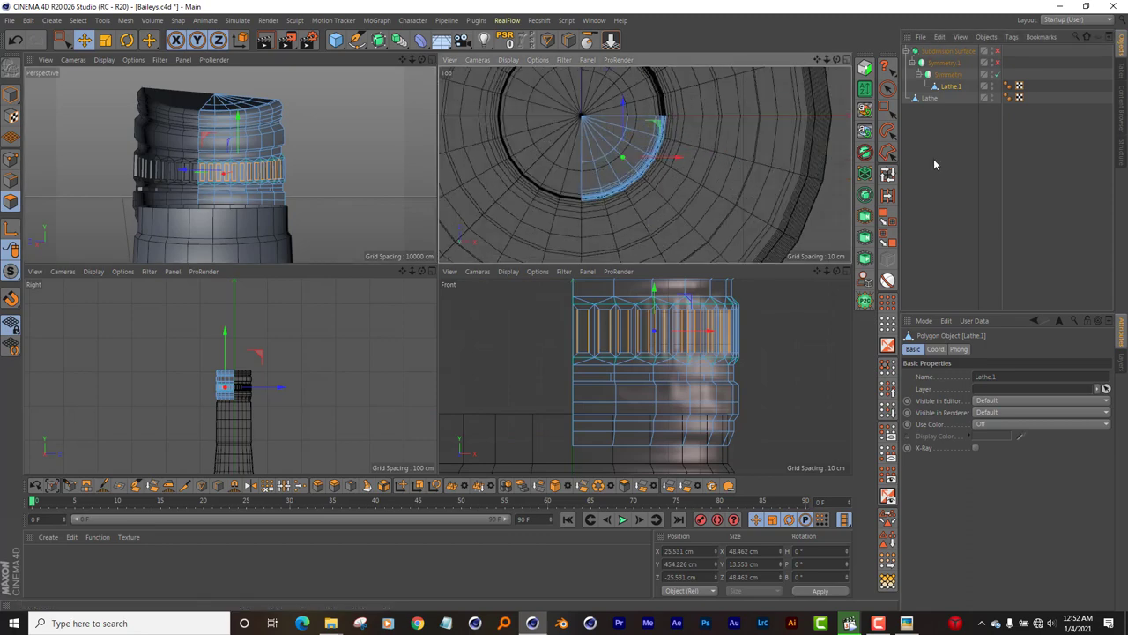
left_click(999, 75)
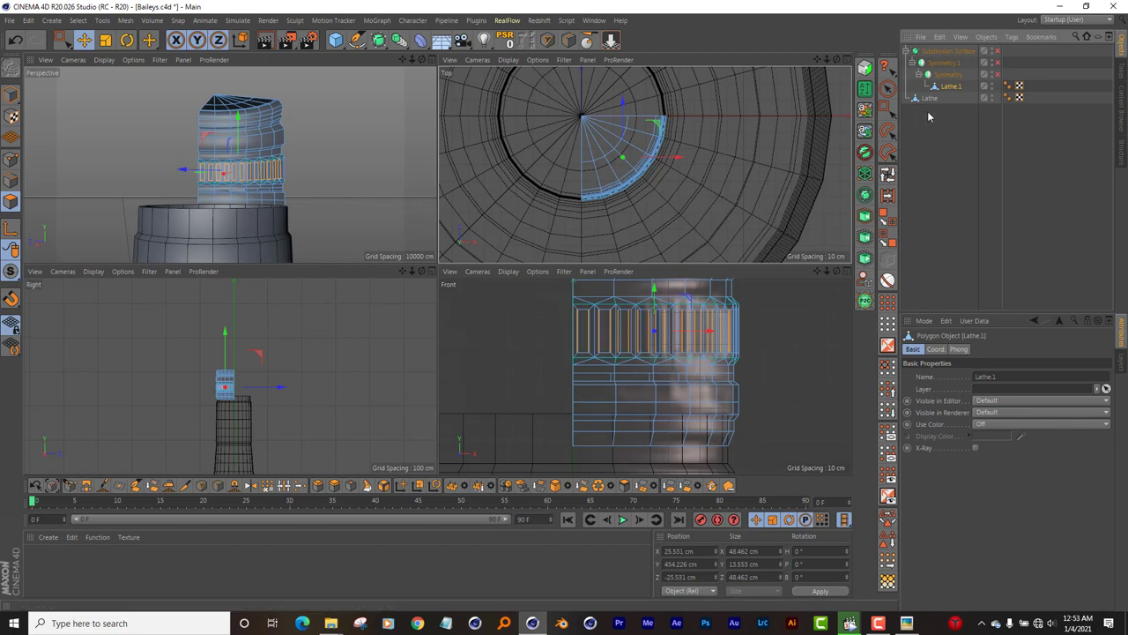
Step: Re-enable both Symmetry objects and scale Symmetry.1 slightly wider
left_click(997, 76)
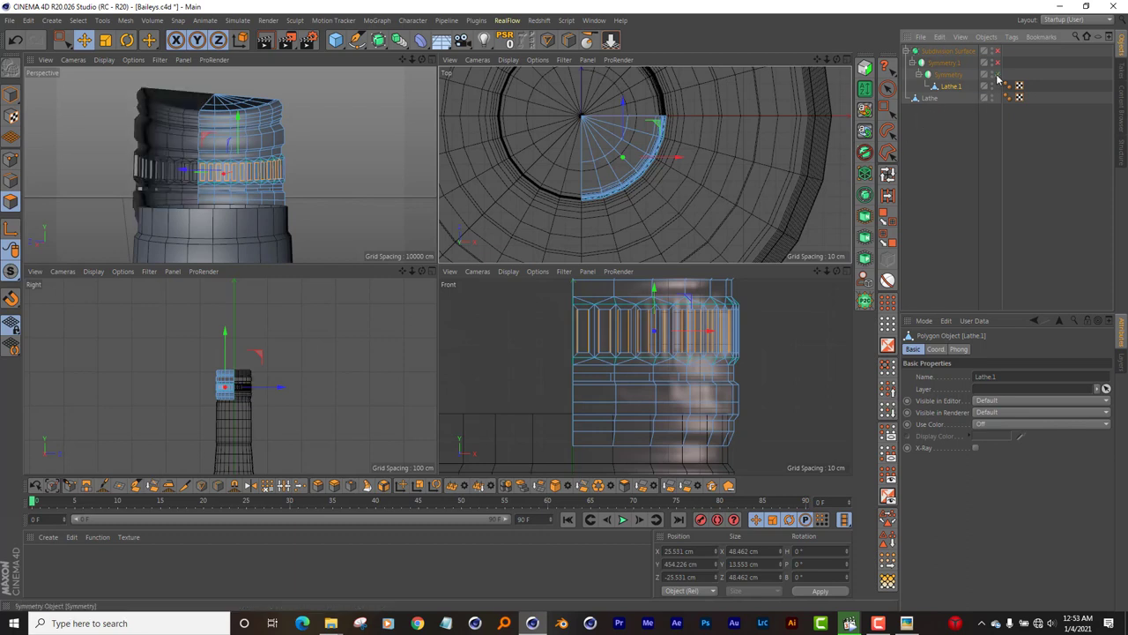
left_click(997, 63)
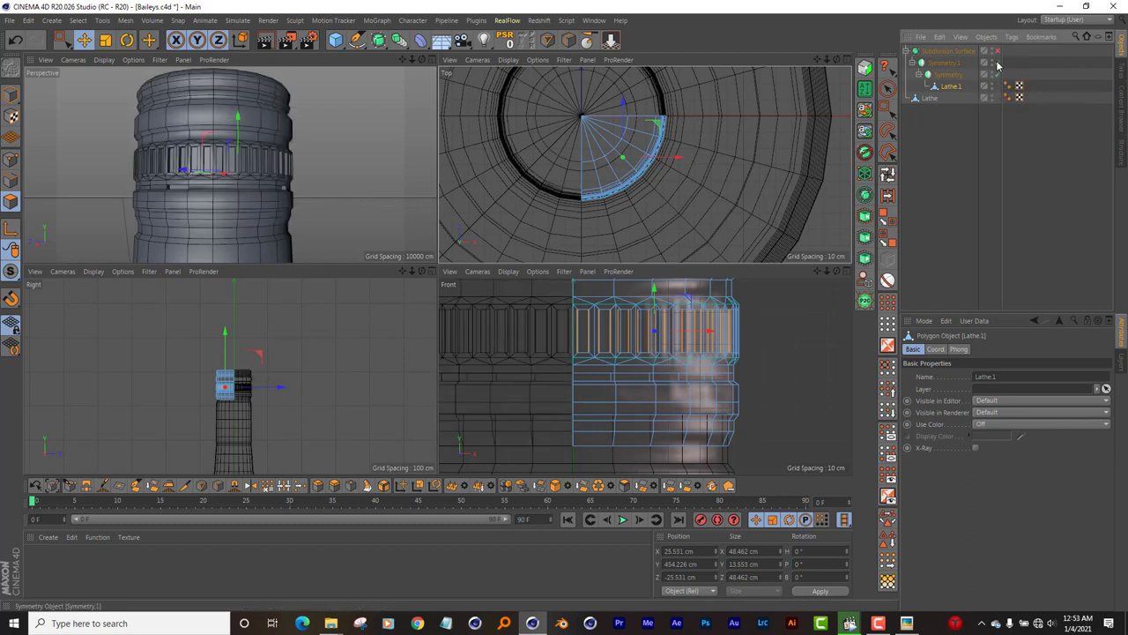
left_click(950, 64)
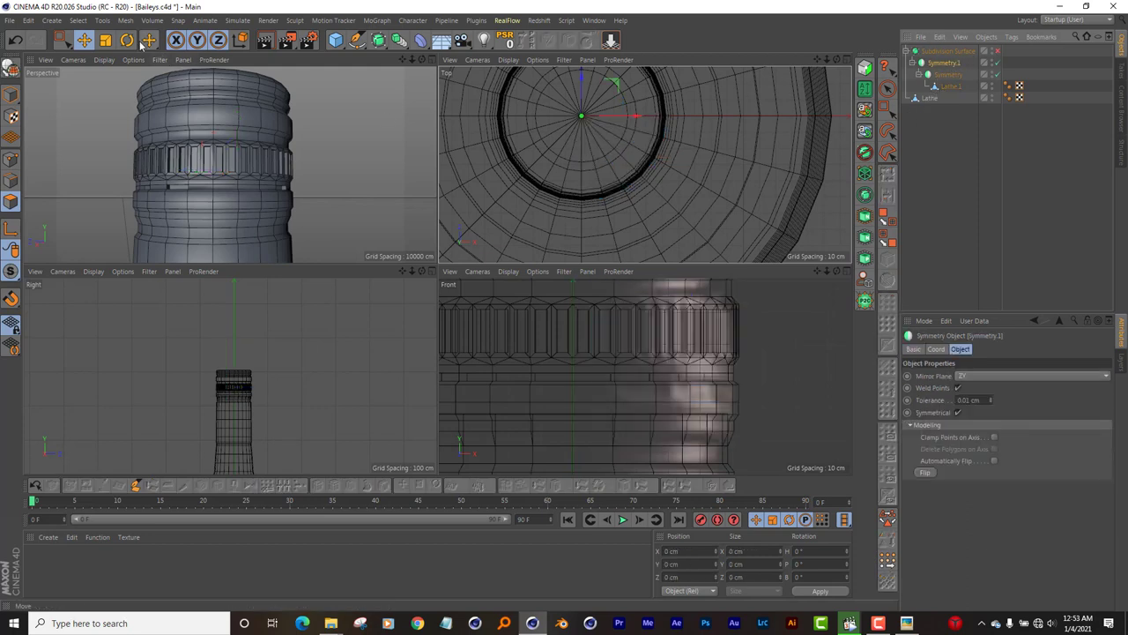
key("t")
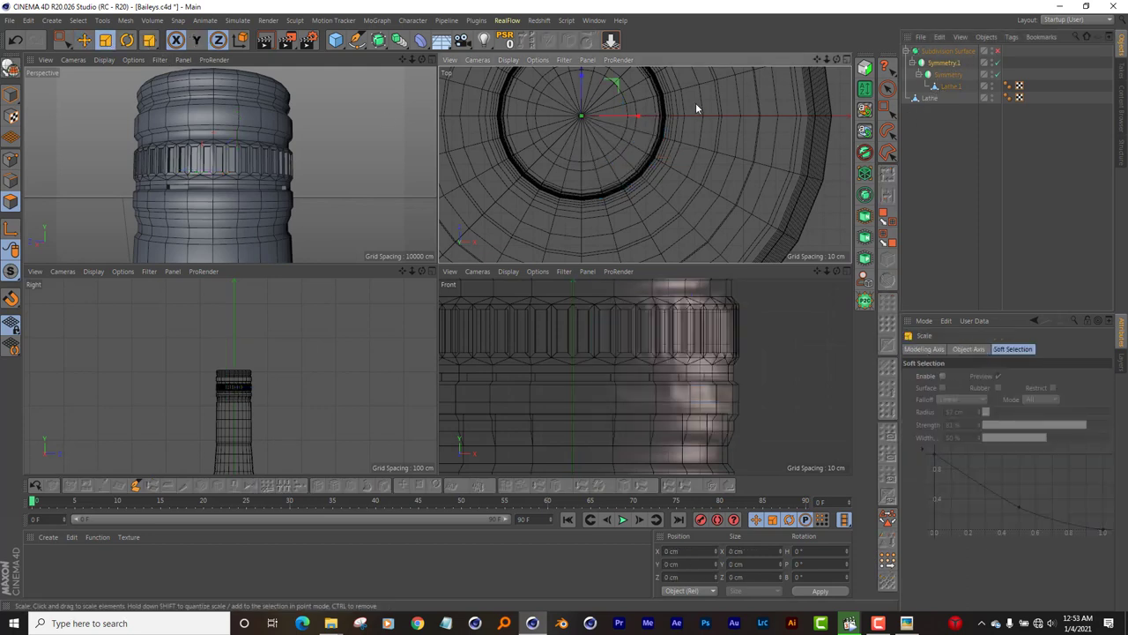
mouse_move(696, 104)
left_mouse_down()
mouse_move(741, 81)
mouse_move(704, 91)
left_mouse_up()
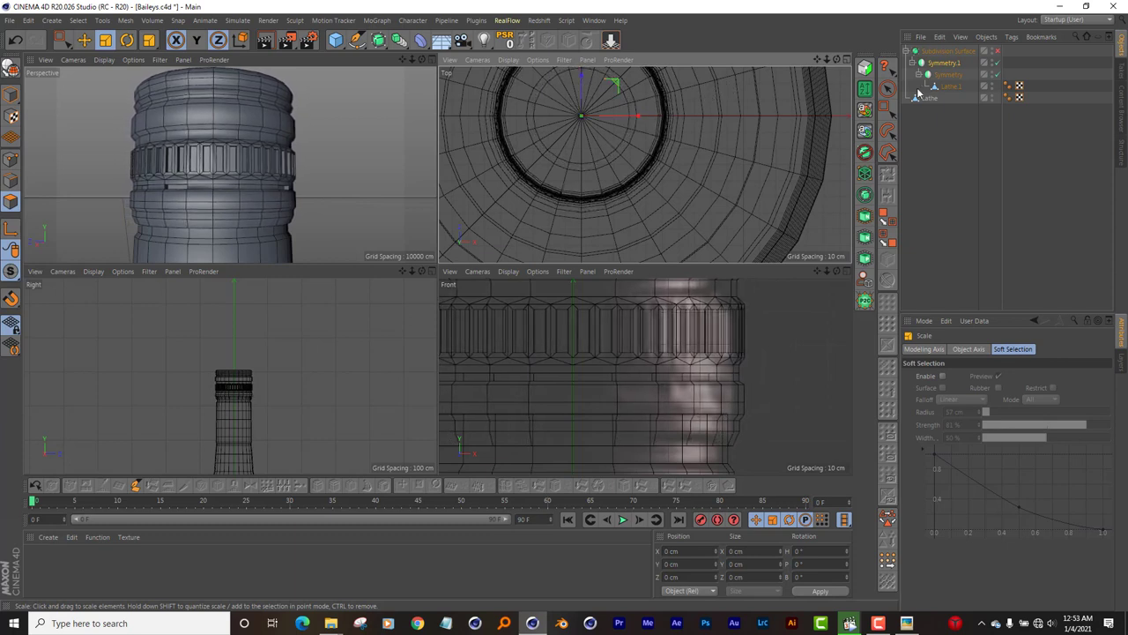
Step: Turn Subdivision Surface back on and set the Perspective view to Gouraud Shading
left_click(996, 51)
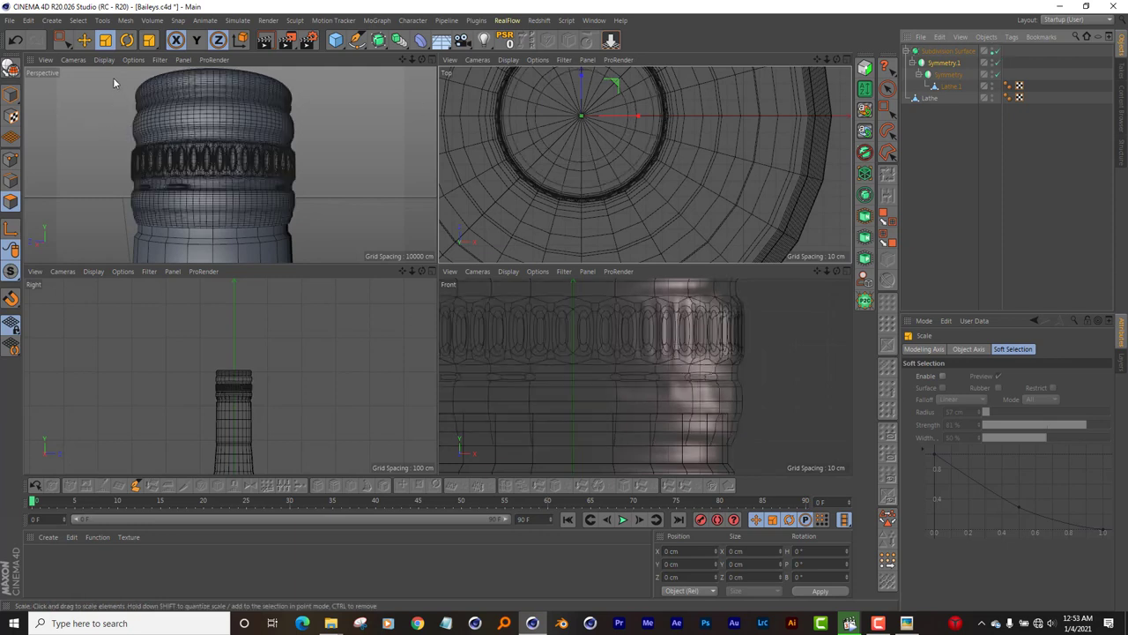
left_click(76, 61)
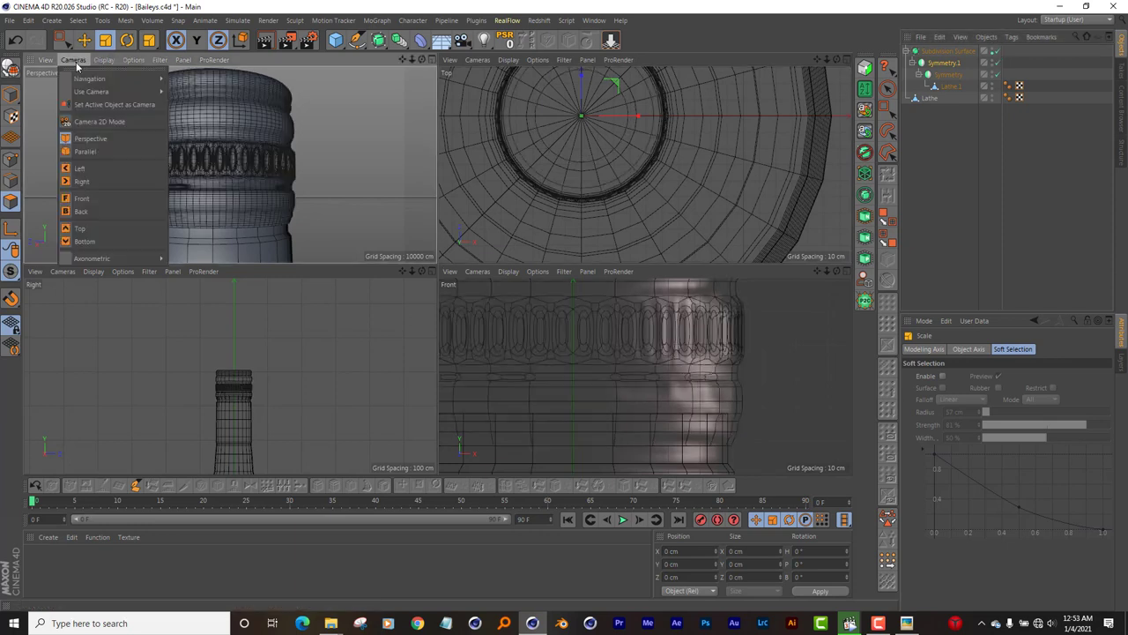
left_click(115, 79)
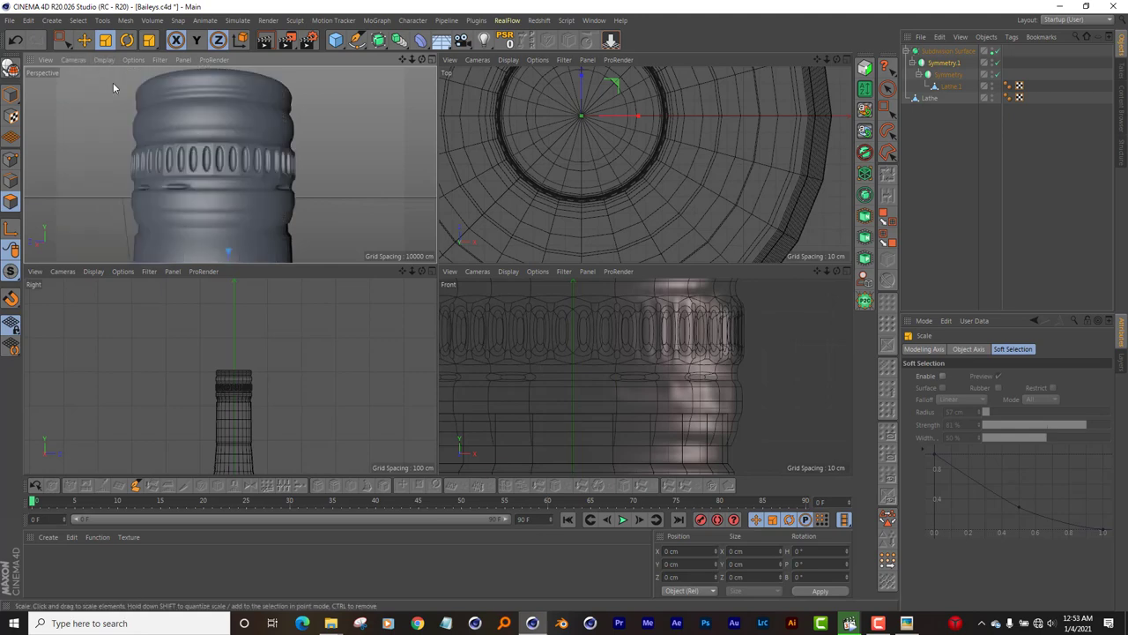
scroll(253, 140, "up", 2)
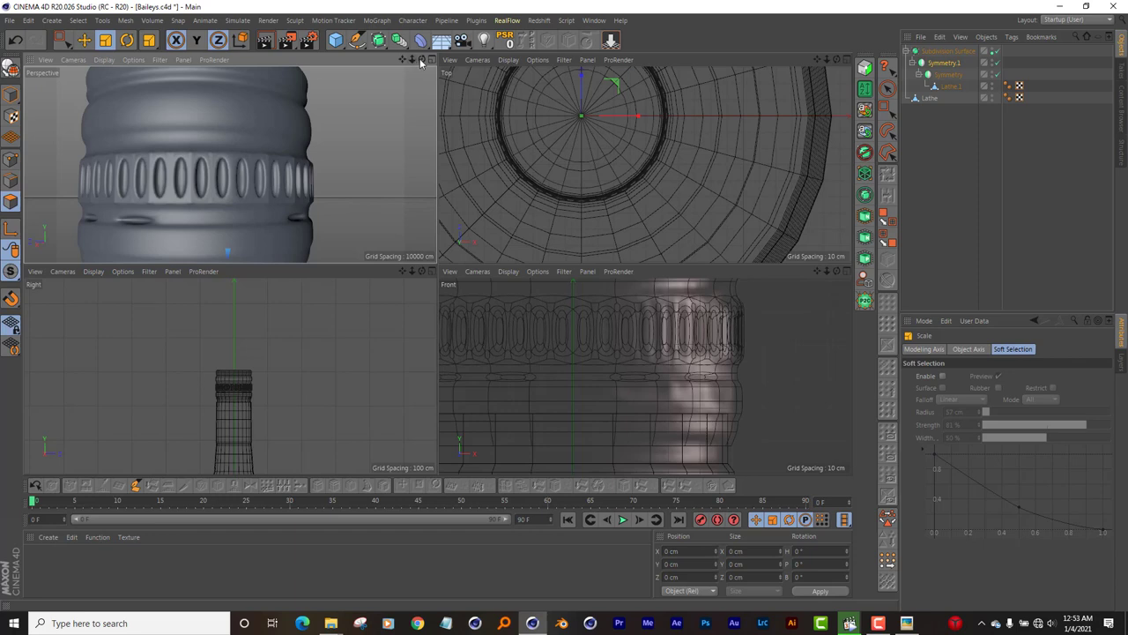
mouse_move(420, 61)
left_mouse_down()
mouse_move(229, 164)
mouse_move(422, 59)
left_mouse_up()
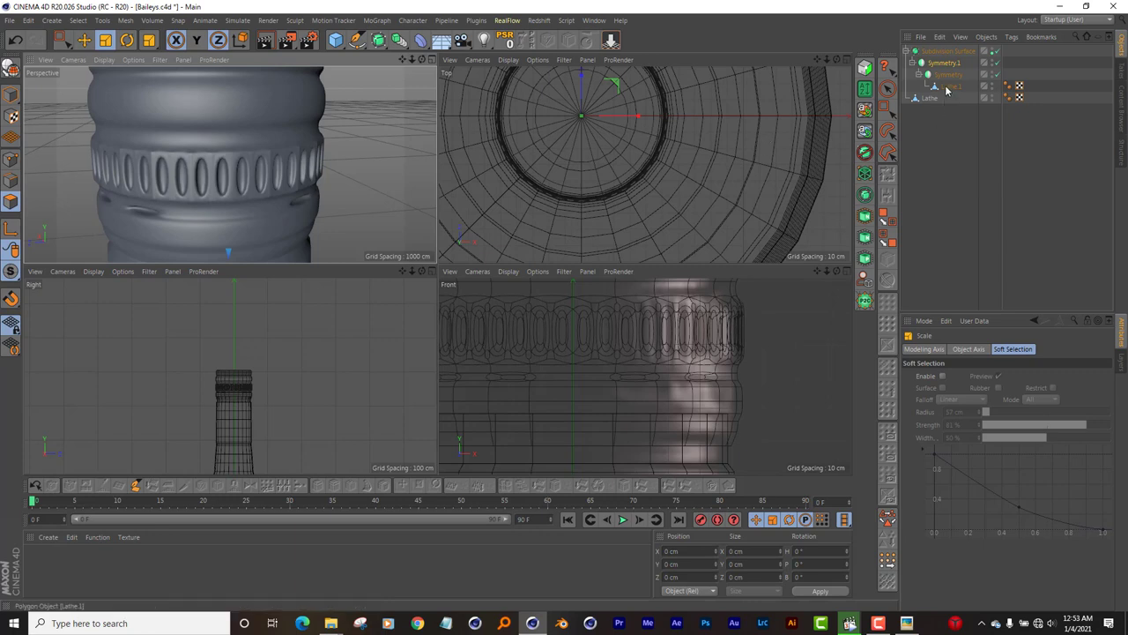
Step: Move Lathe.1 under the inner Symmetry, then disable Subdivision Surface and both mirrors
left_click_drag(948, 91, 974, 74)
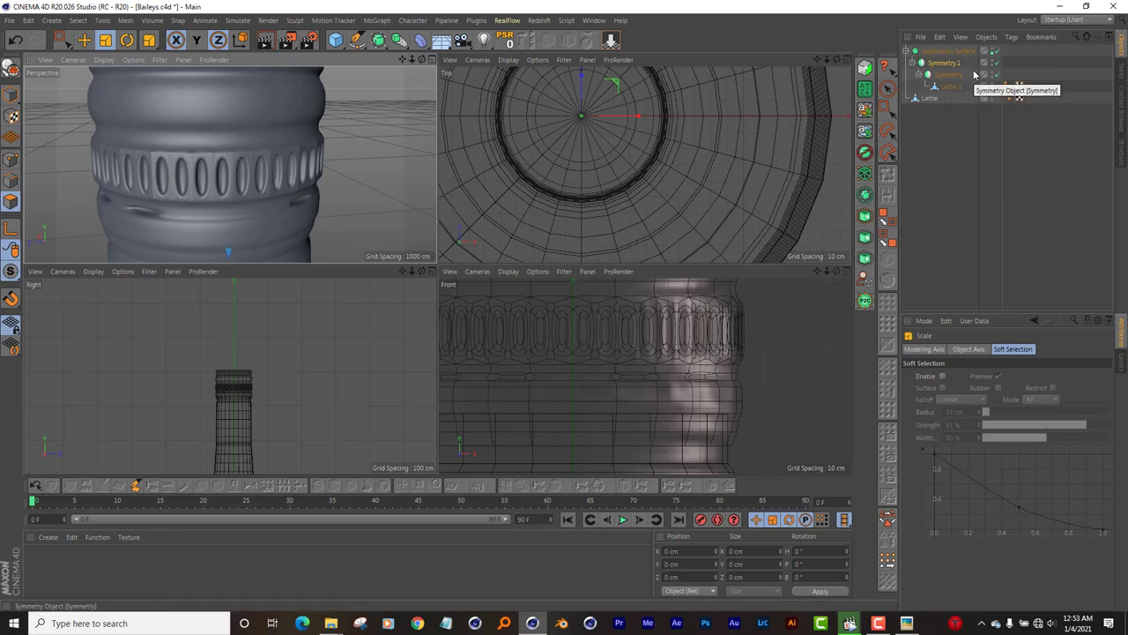
left_click(997, 74)
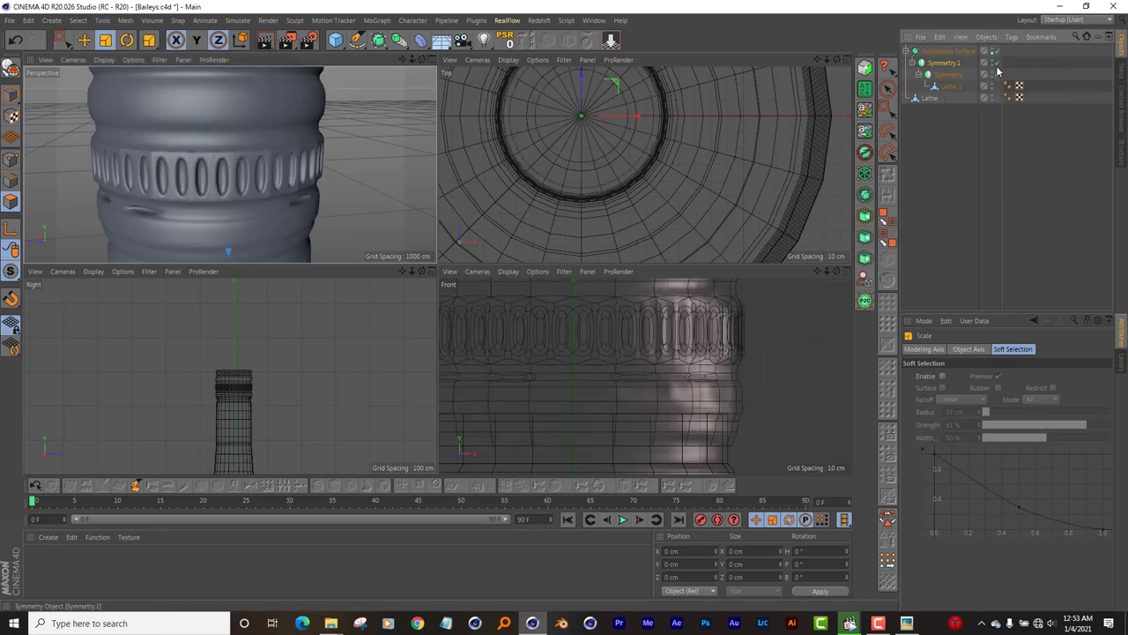
left_click(998, 74)
left_click(997, 76)
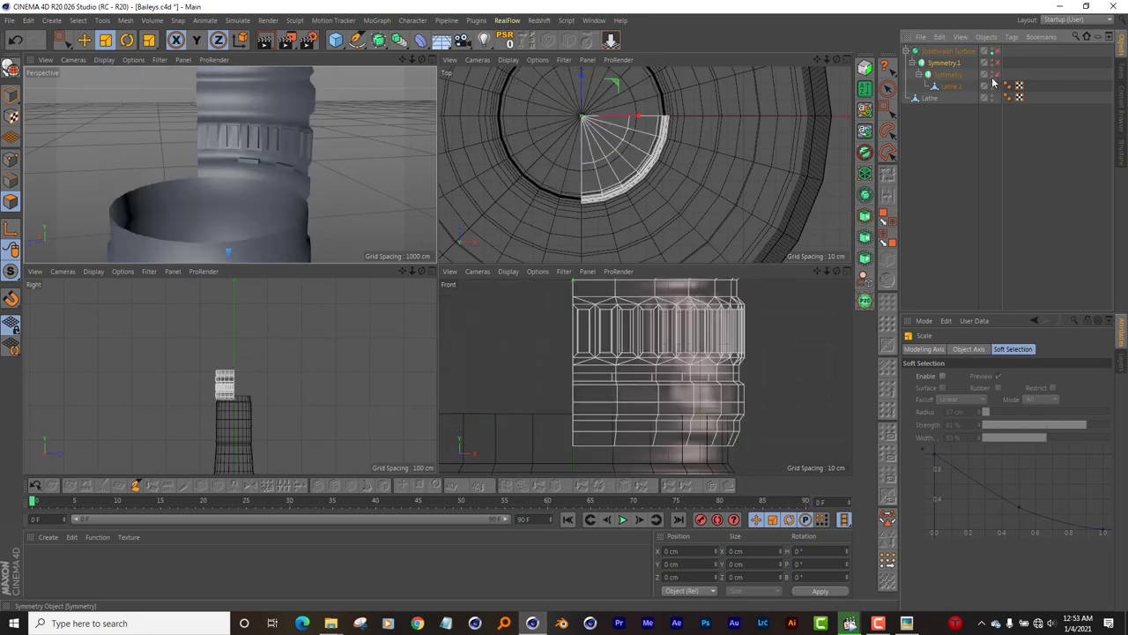
Step: Solo Lathe.1 in the viewport and frame it for a close look at its panels
left_click(951, 85)
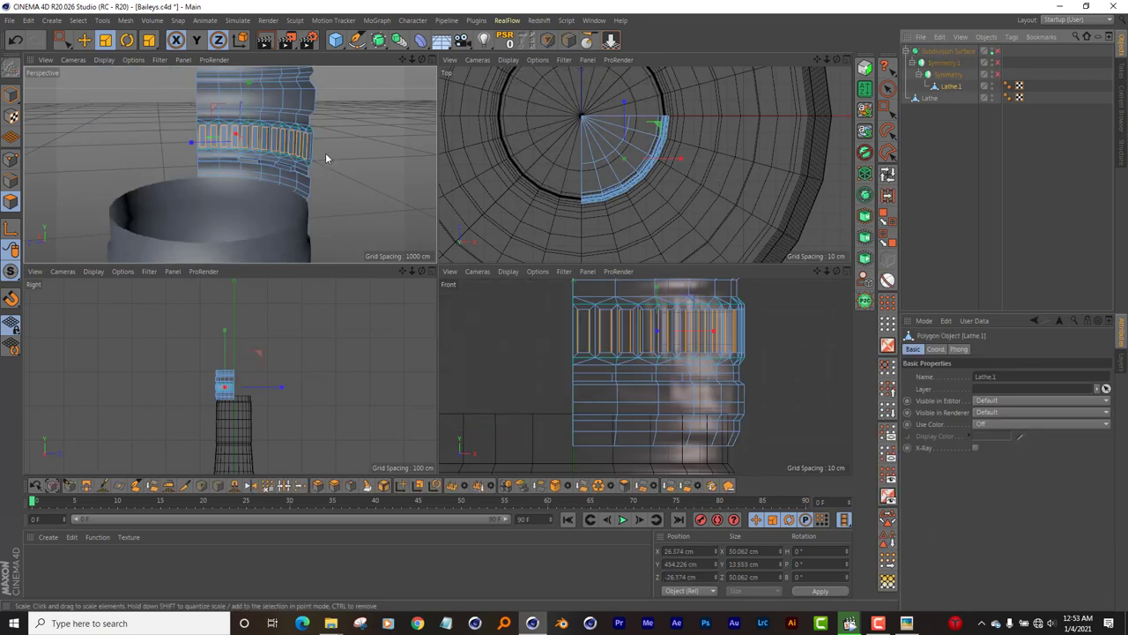
left_click_drag(422, 60, 396, 88)
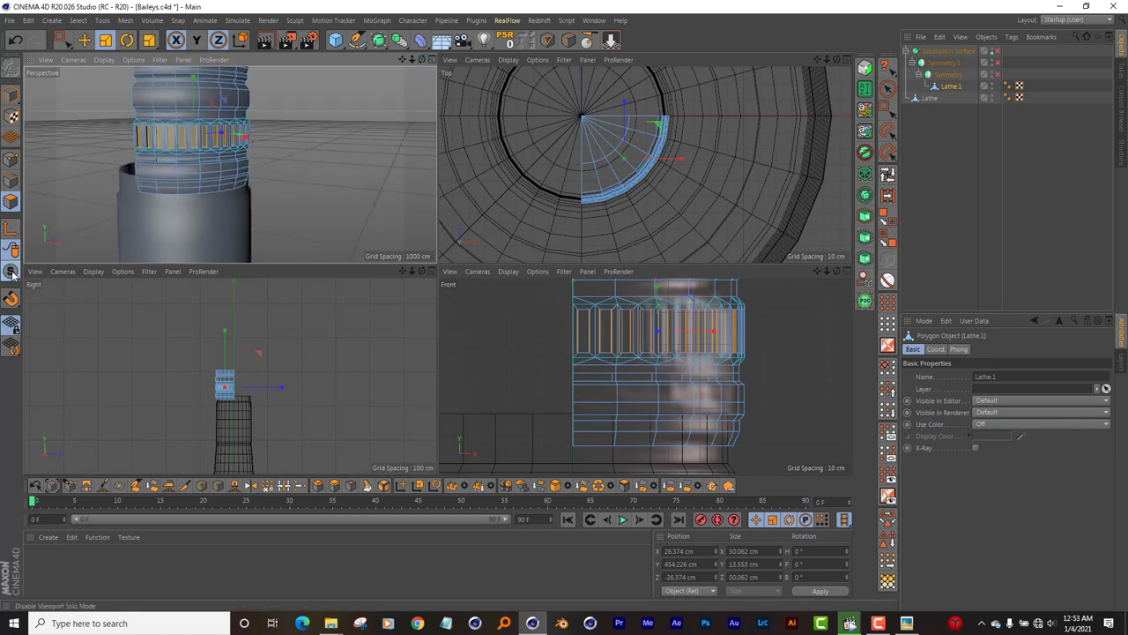
left_click_drag(11, 272, 76, 309)
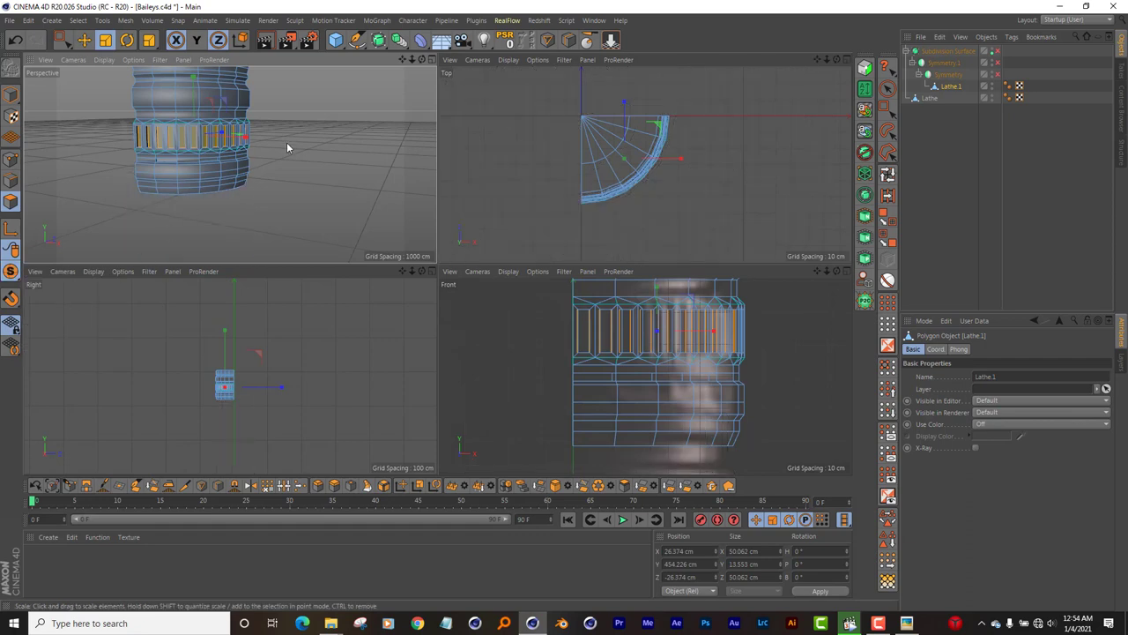
key("h")
key("s")
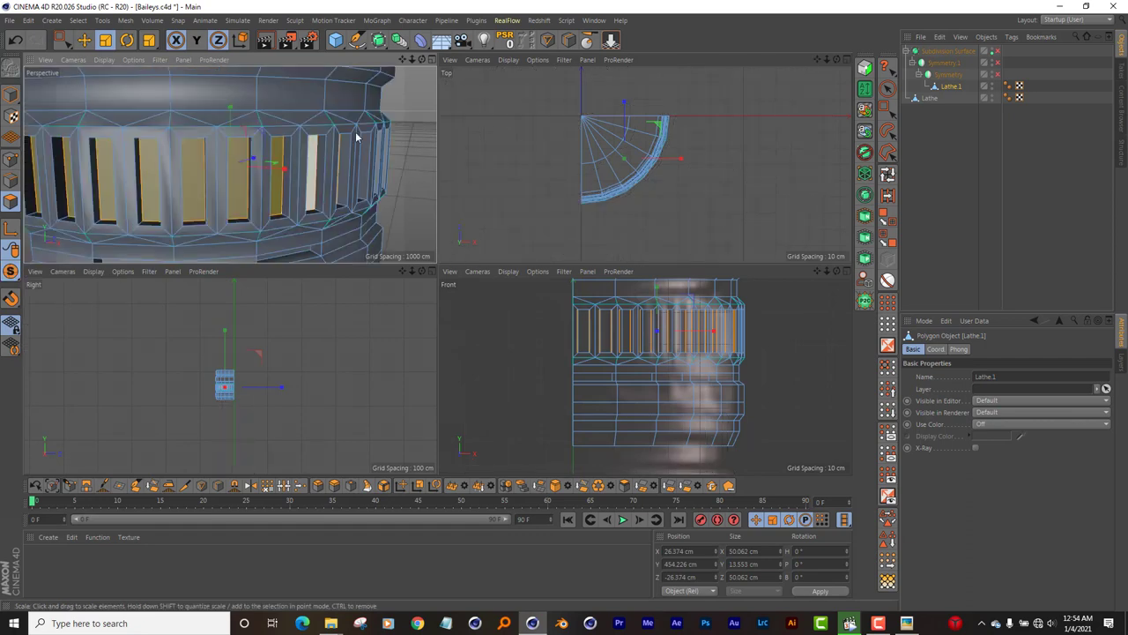
scroll(331, 148, "down", 2)
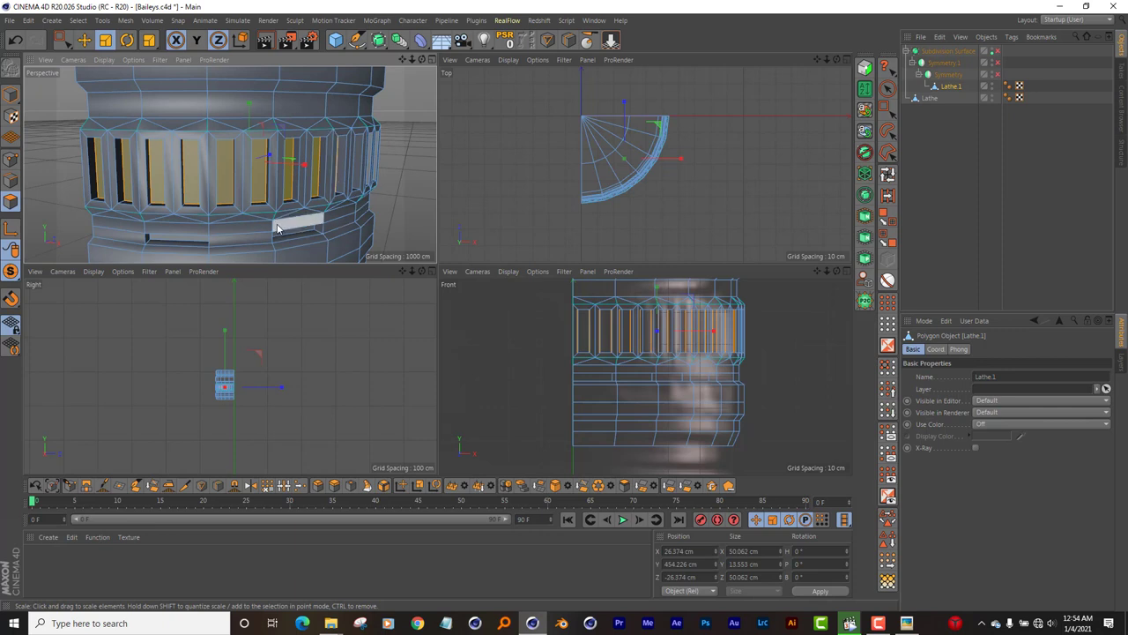
Step: Loop-cut the panel ring twice, placing the cuts at 20.968% and 76.667%
key("k")
key("l")
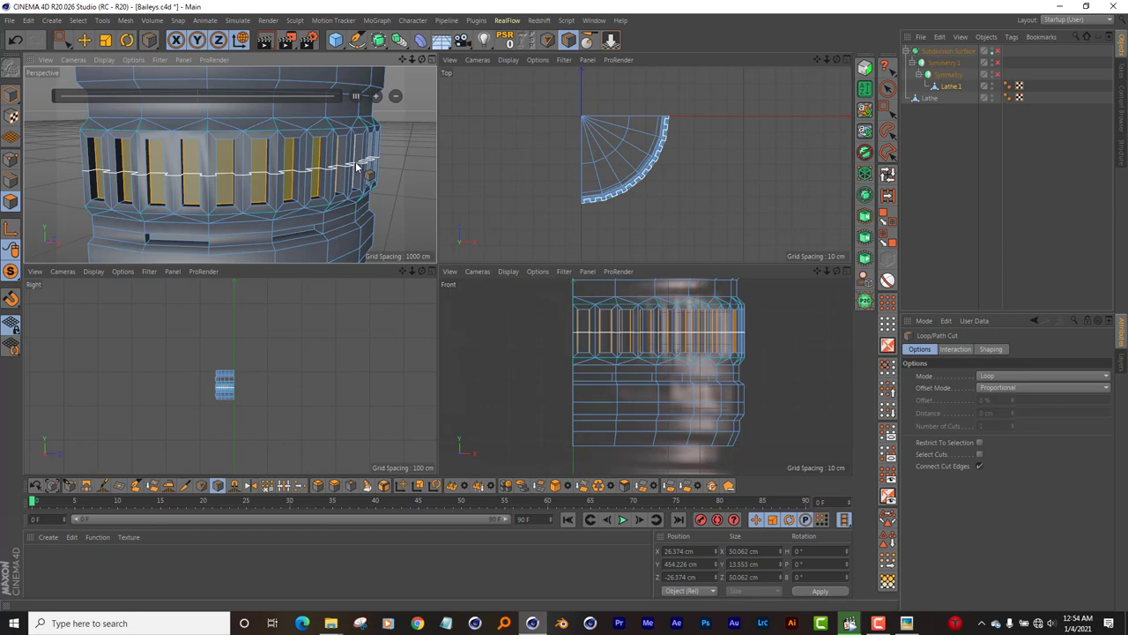
left_click(357, 165)
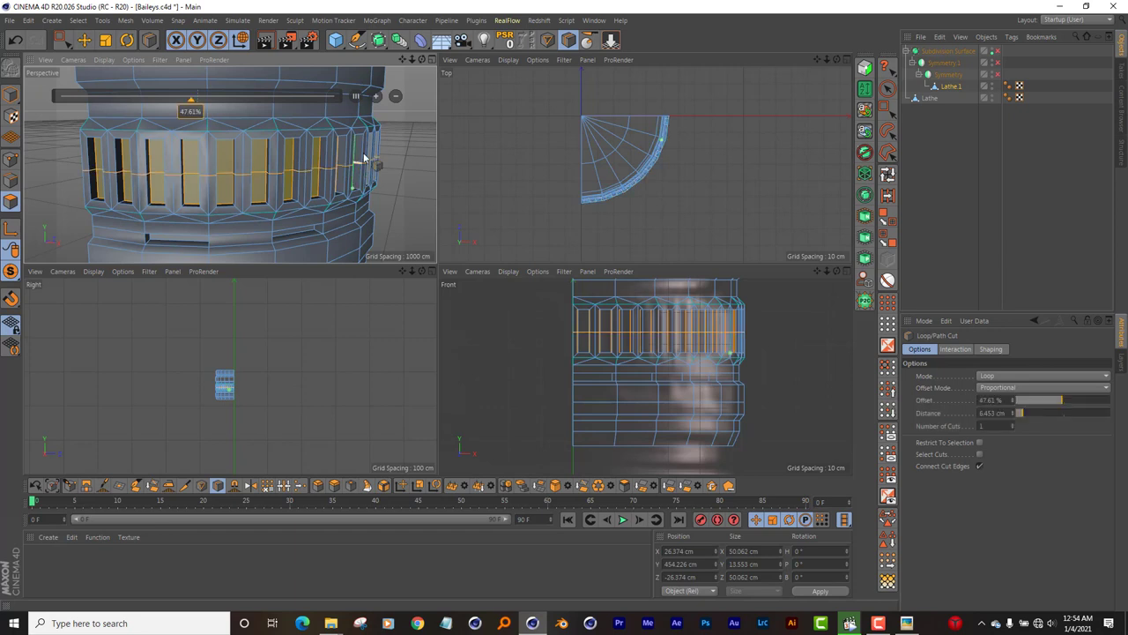
left_click(355, 96)
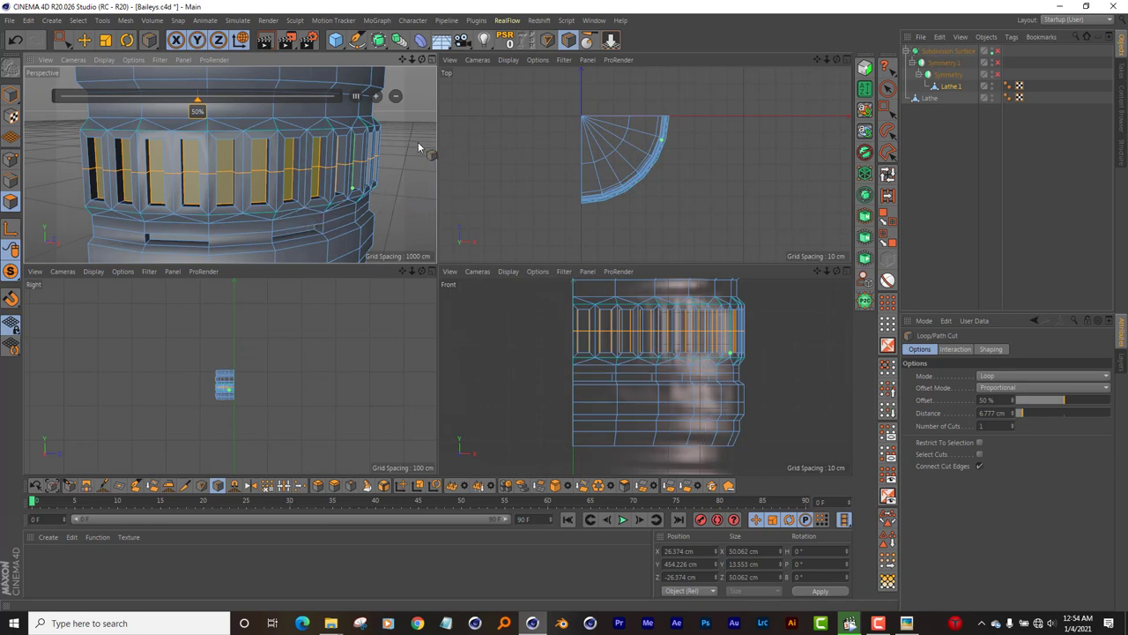
left_click(376, 96)
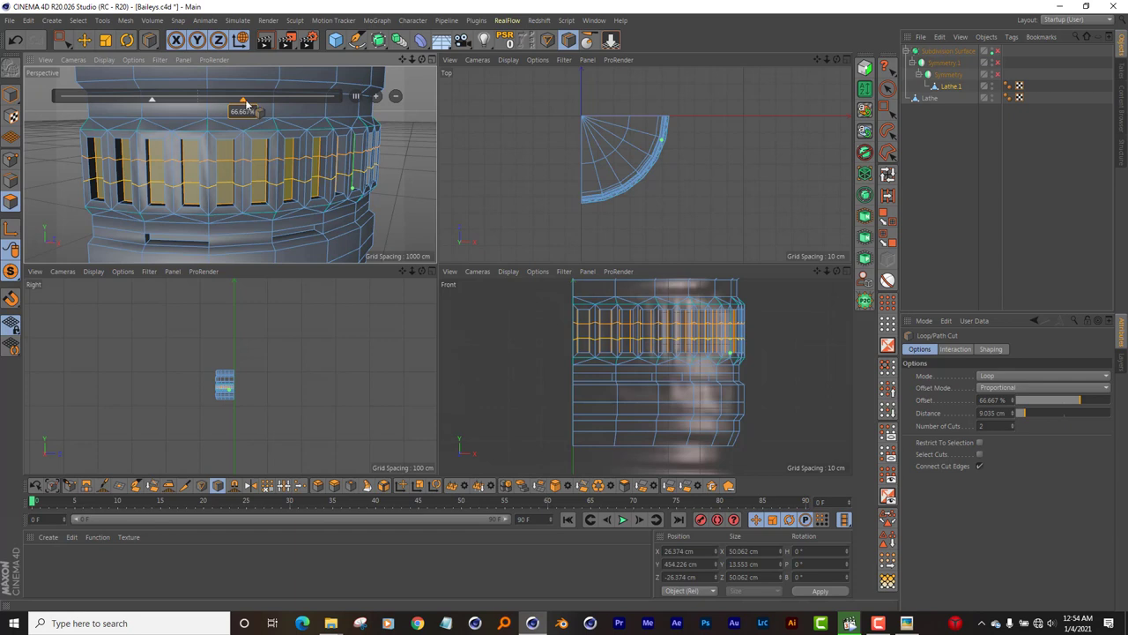
left_click_drag(245, 103, 270, 104)
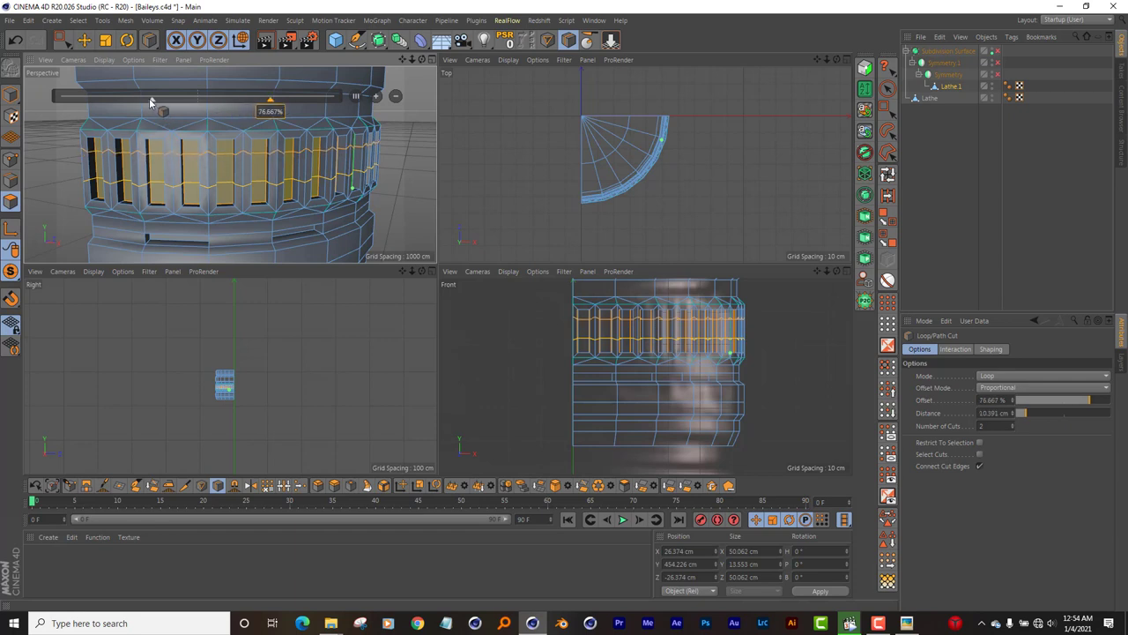
left_click_drag(151, 102, 118, 104)
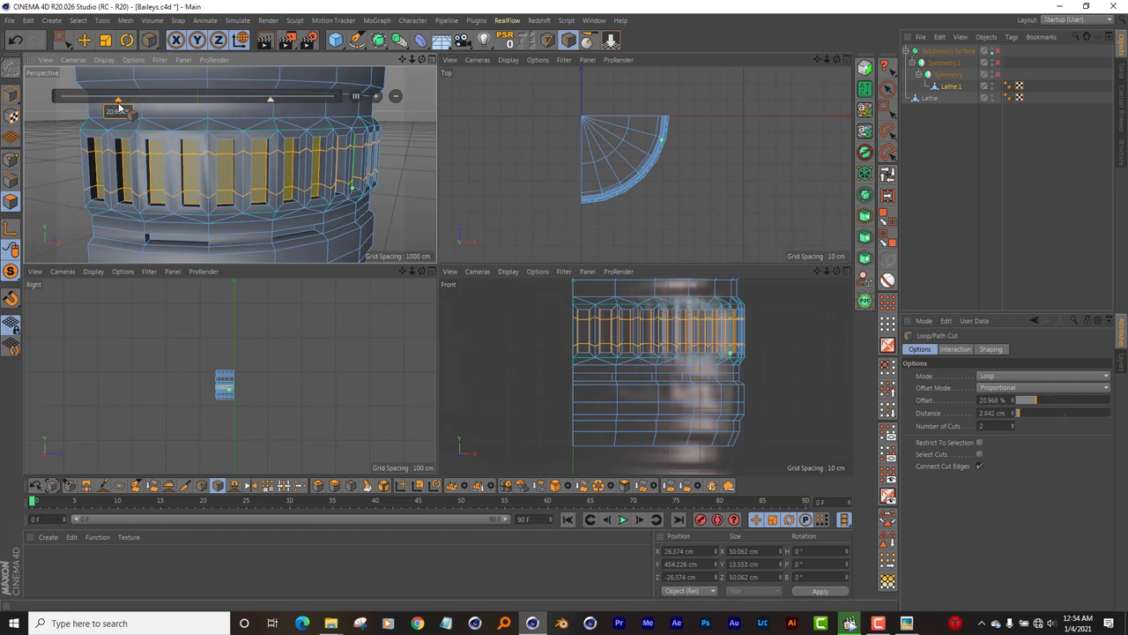
Step: Re-enable Symmetry, Symmetry.1 and Subdivision Surface to preview the result
left_click(998, 75)
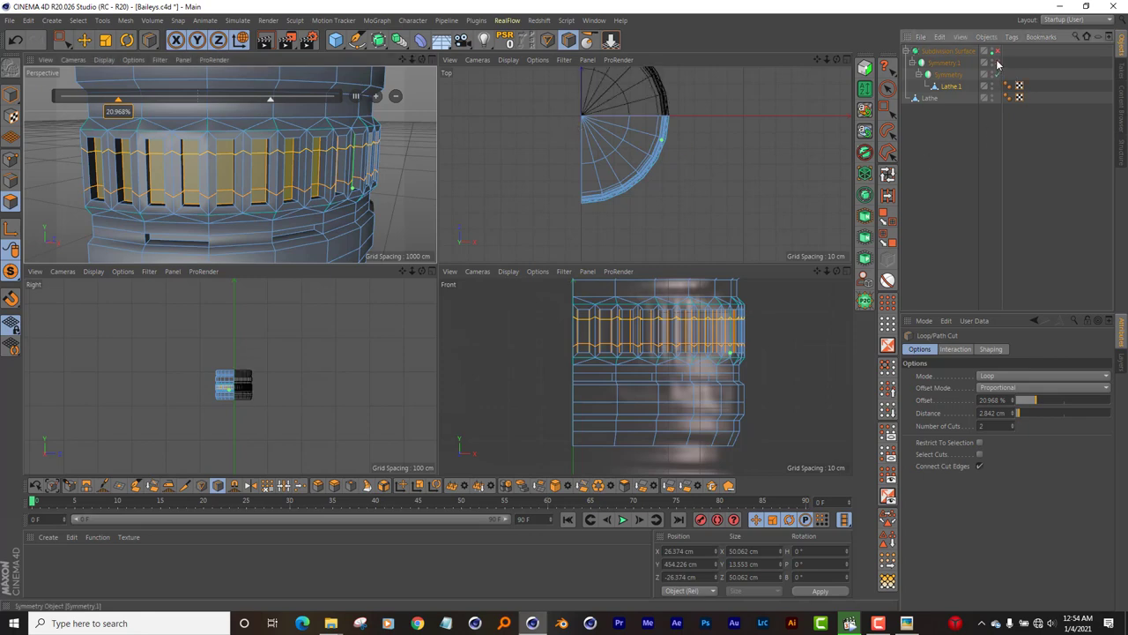
left_click(998, 63)
left_click(997, 53)
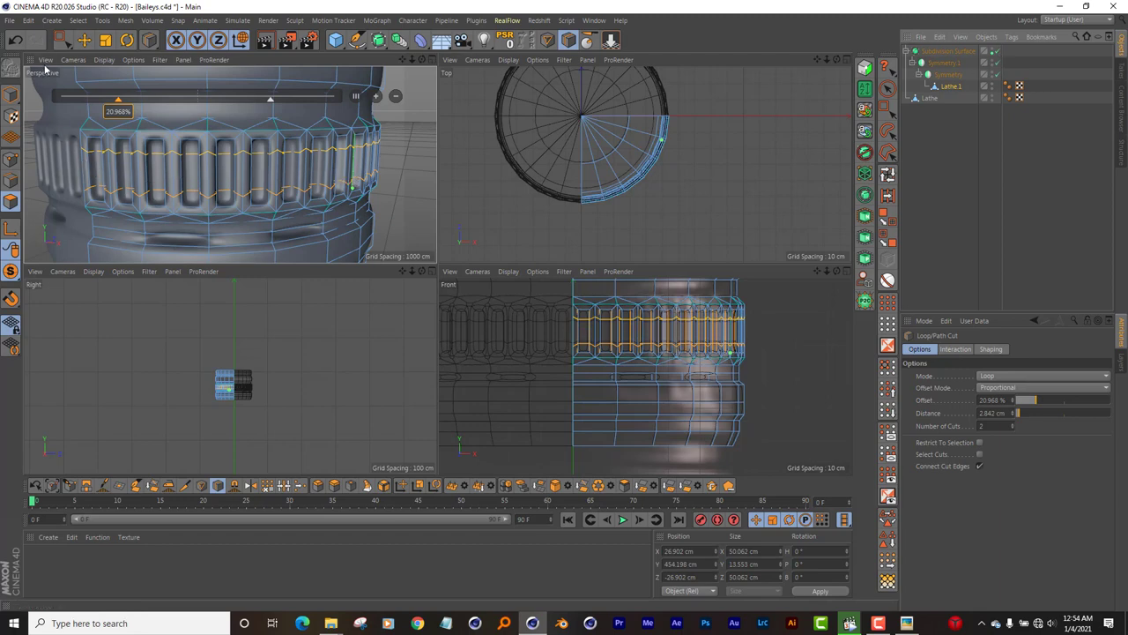
Step: Switch to the Move tool in Model mode and orbit to review the smoothed cap
left_click(84, 39)
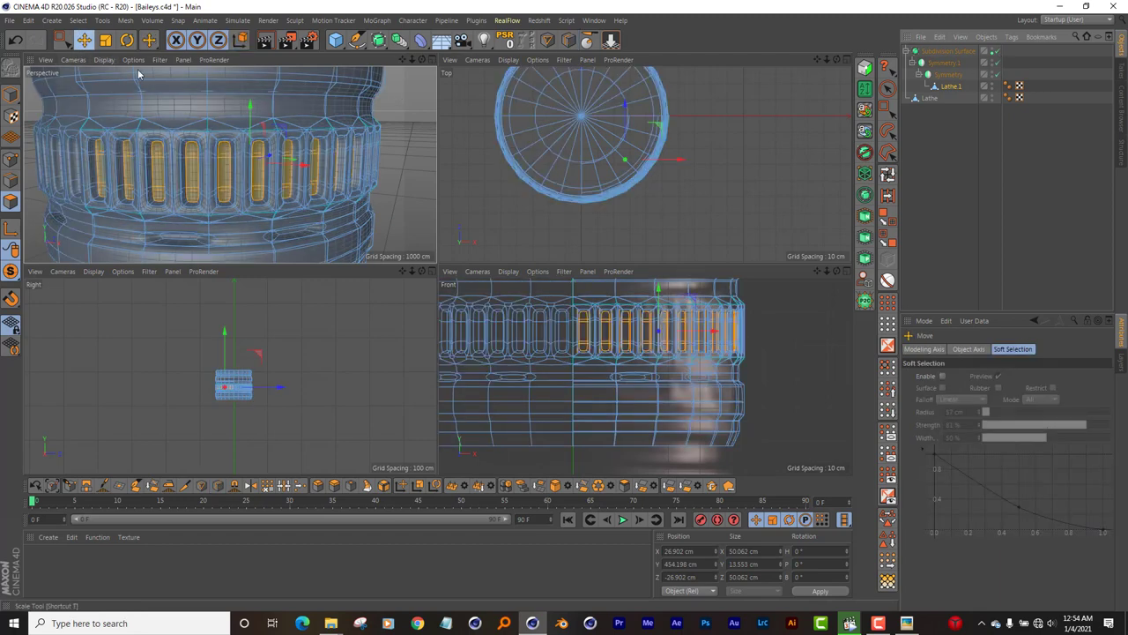
left_click(84, 61)
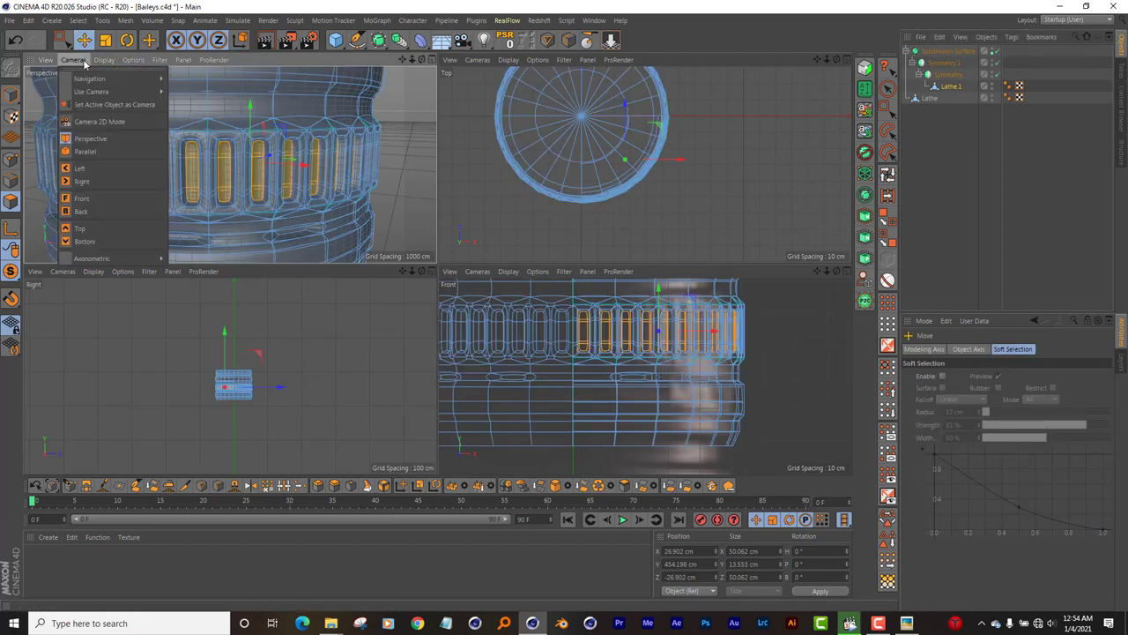
left_click(11, 94)
scroll(268, 138, "down", 3)
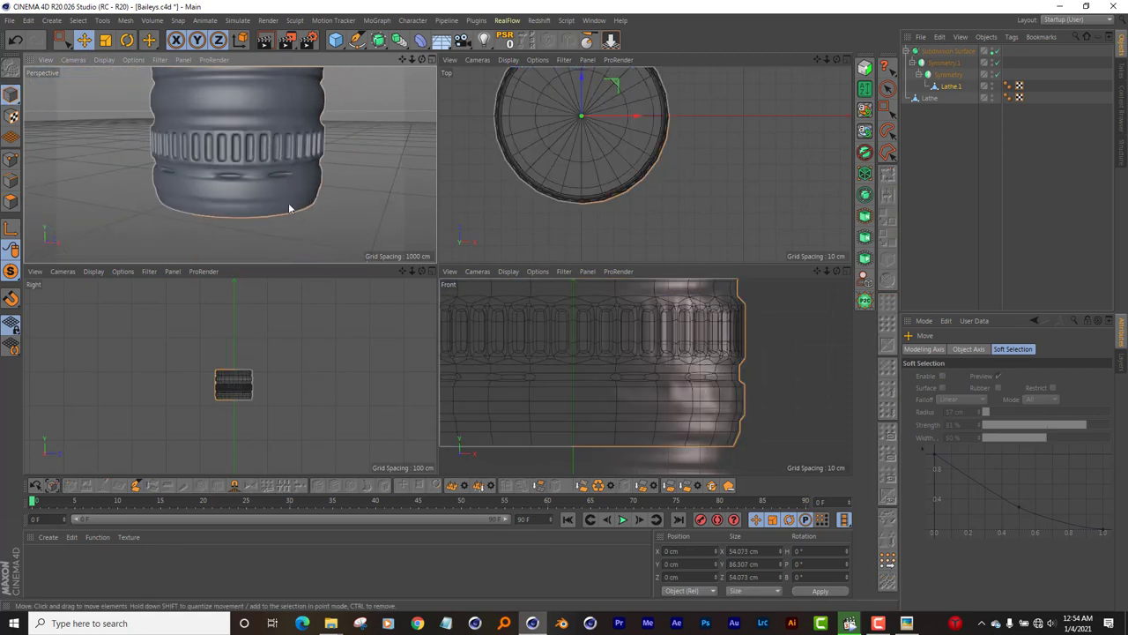
left_click_drag(421, 59, 362, 200)
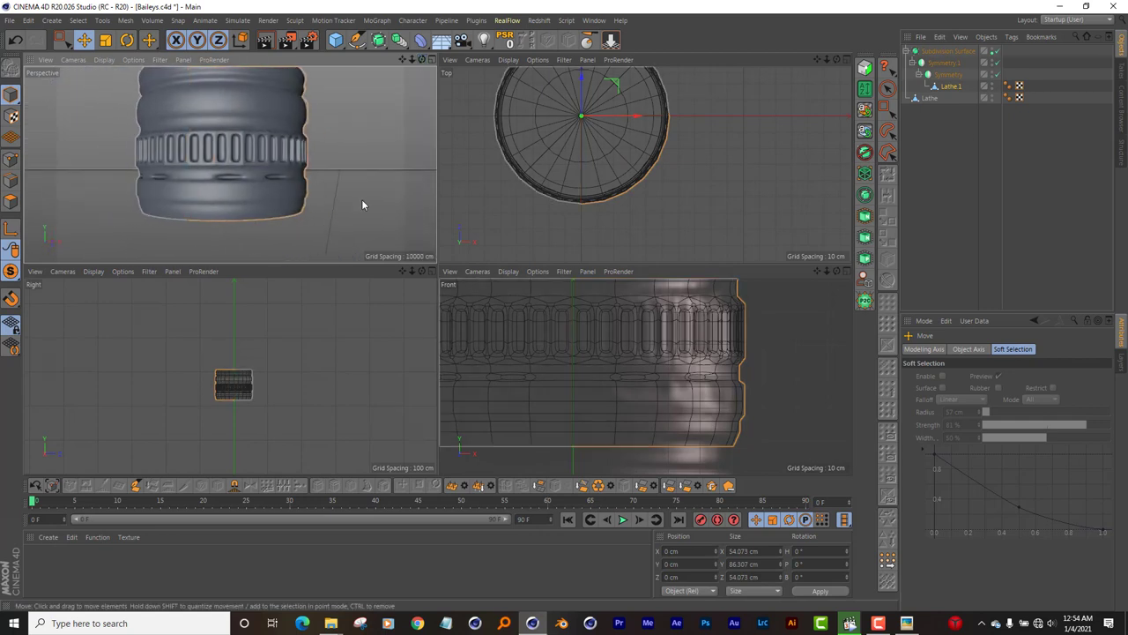
Step: Disable Subdivision Surface, Symmetry.1 and Symmetry, then select Lathe.1
left_click(997, 51)
left_click(997, 74)
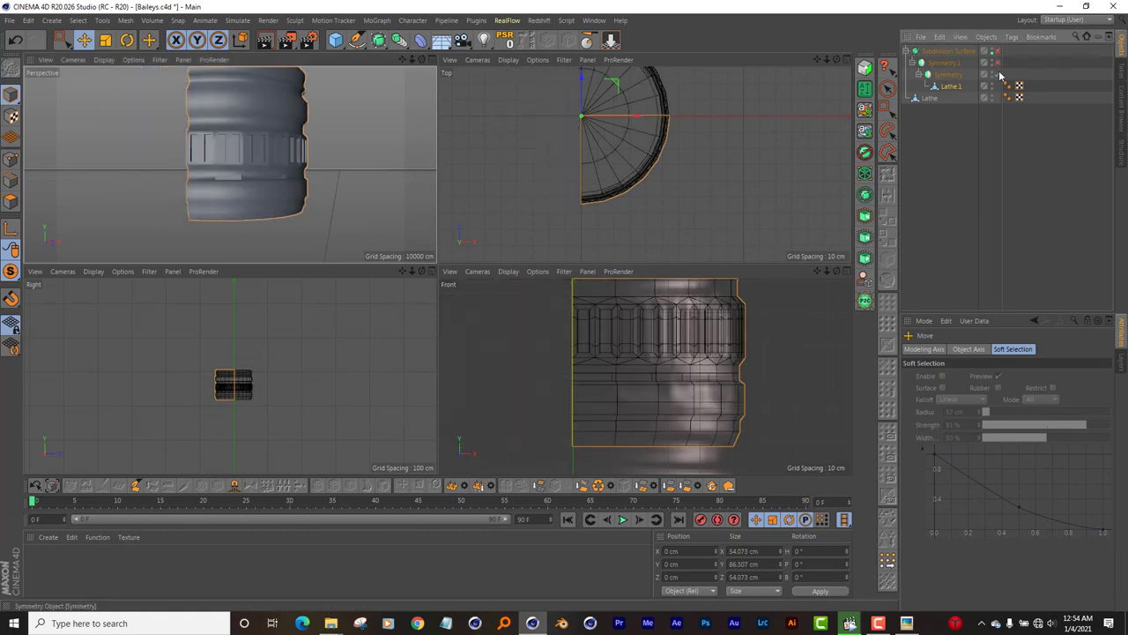
left_click(997, 75)
left_click(952, 86)
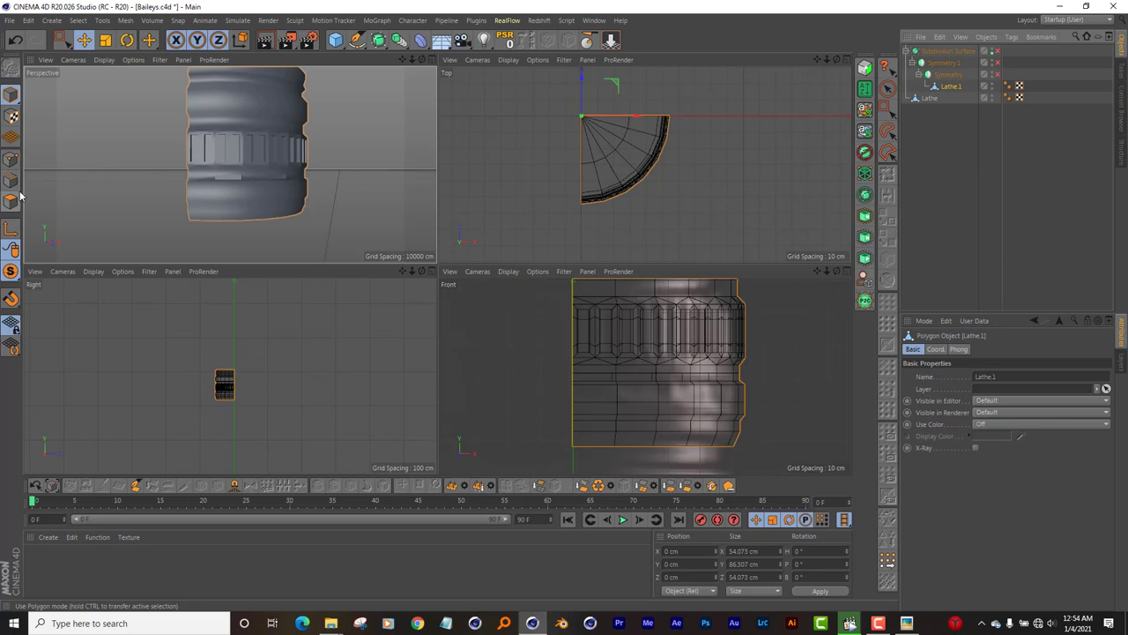
left_click(850, 622)
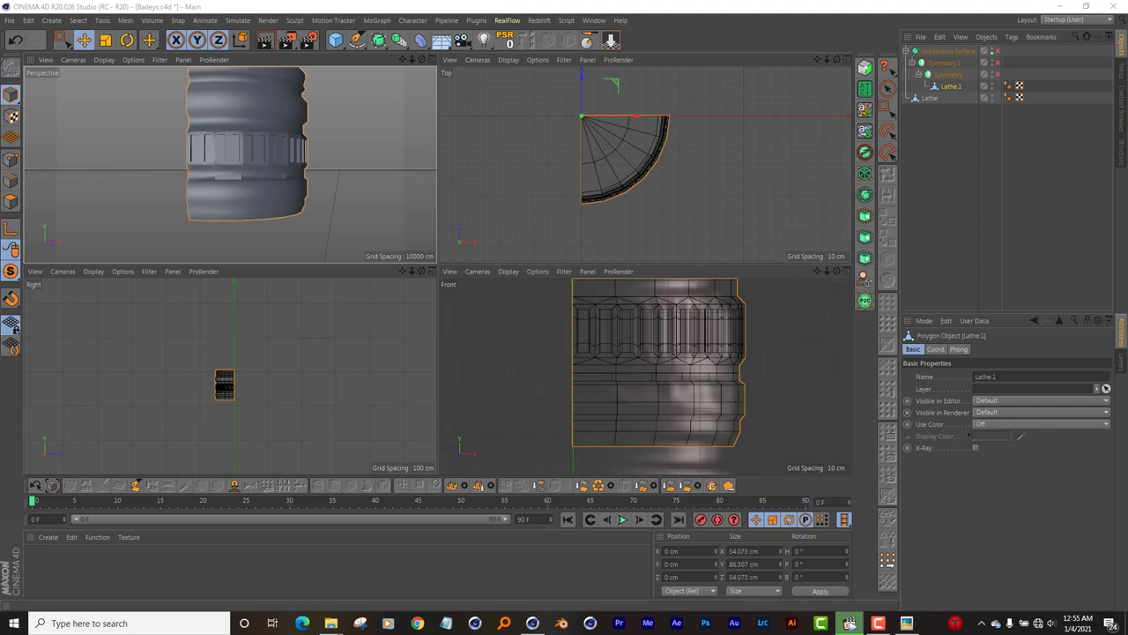
Step: In Polygons mode, select a polygon of the small block under the ribs and slide it 1.827 cm along the rim
left_click(850, 624)
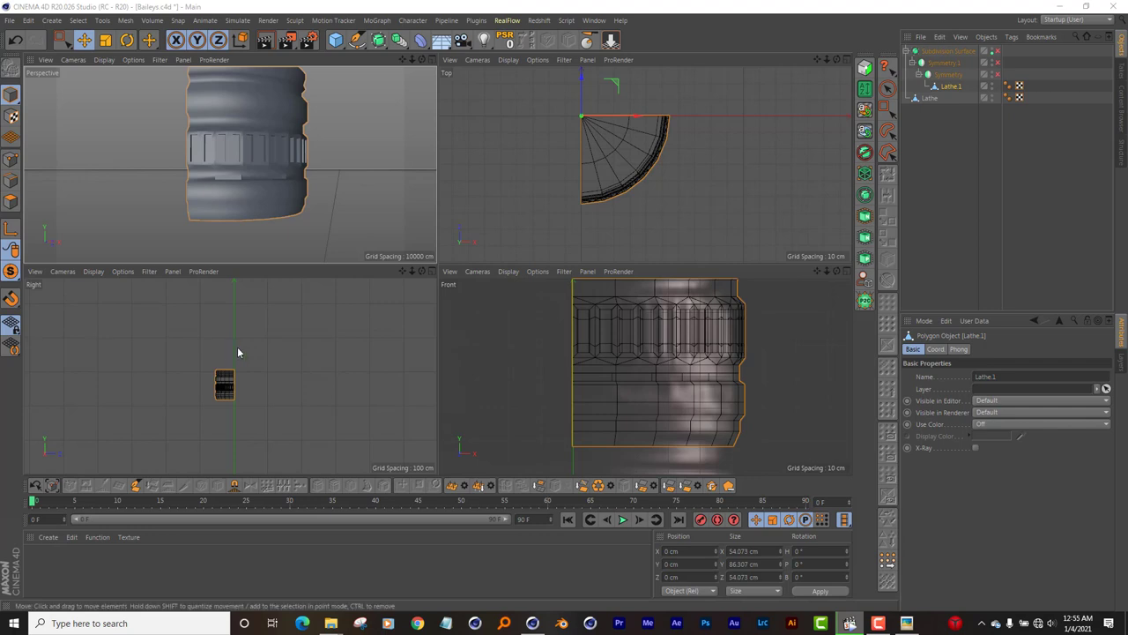
scroll(219, 167, "up", 2)
scroll(233, 176, "up", 3)
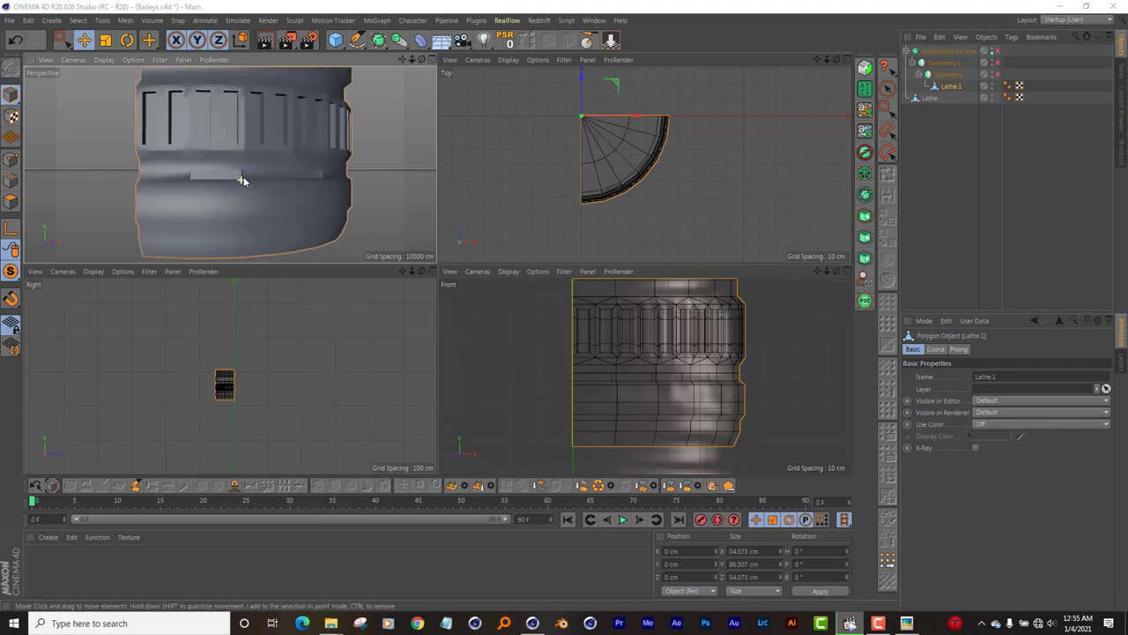
scroll(256, 174, "up", 3)
scroll(234, 166, "up", 2)
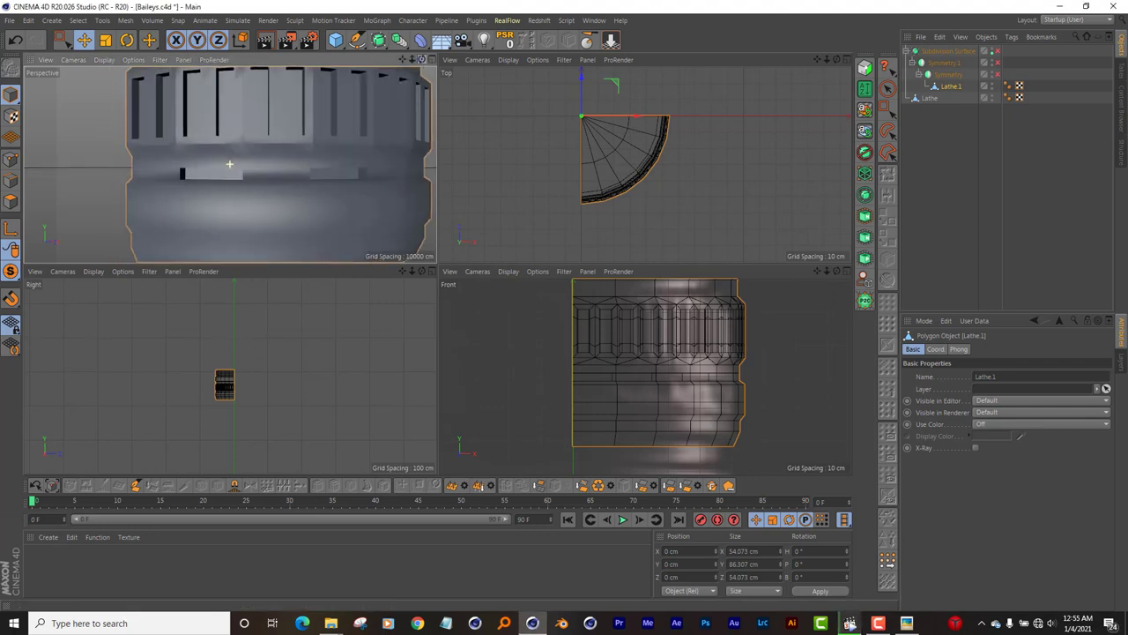
left_click(11, 202)
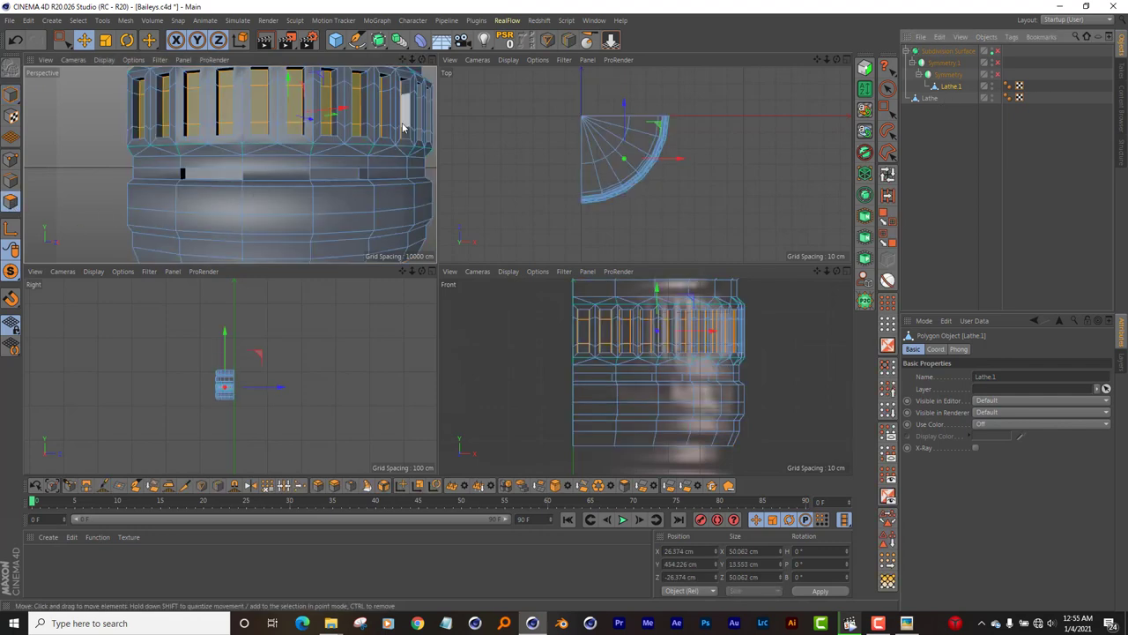
left_click_drag(433, 64, 229, 164)
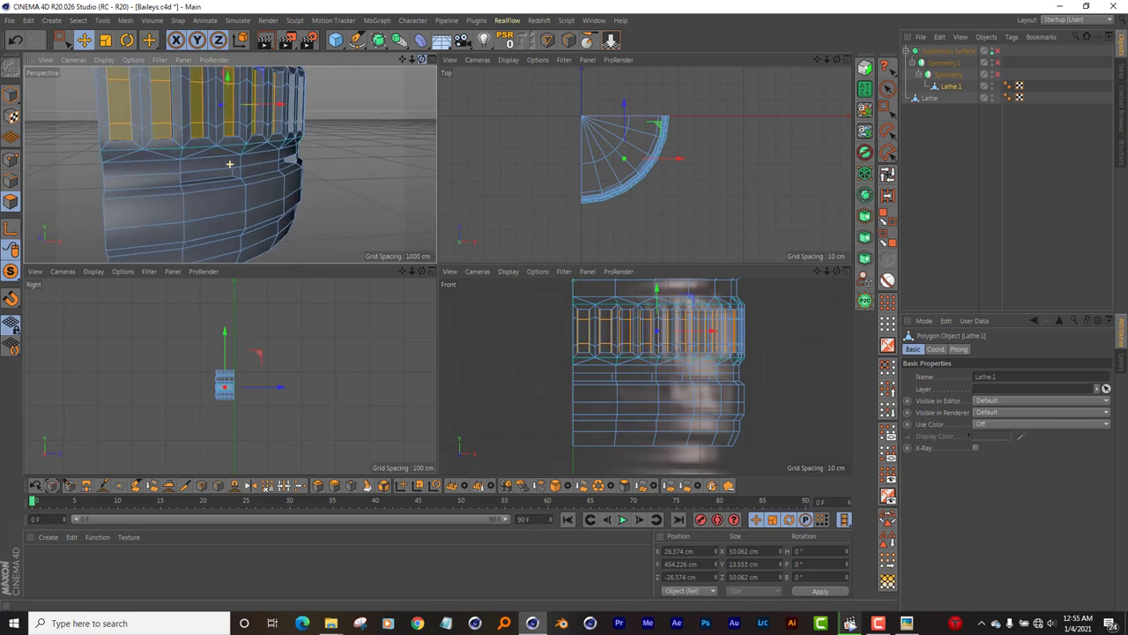
left_click_drag(229, 163, 230, 164, "alt")
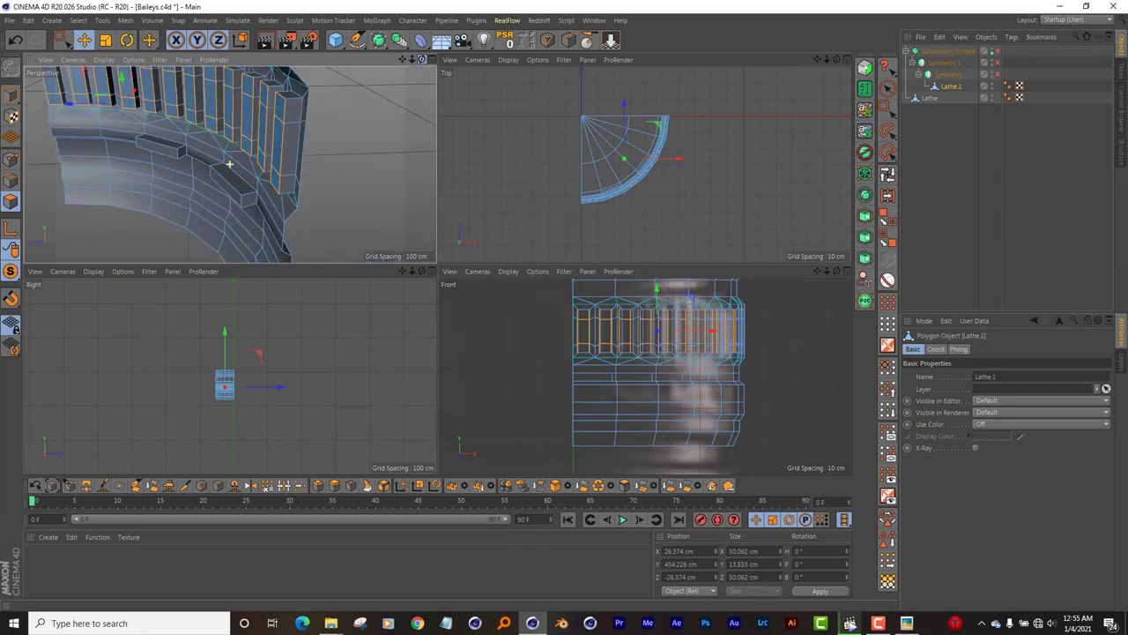
left_click(203, 167)
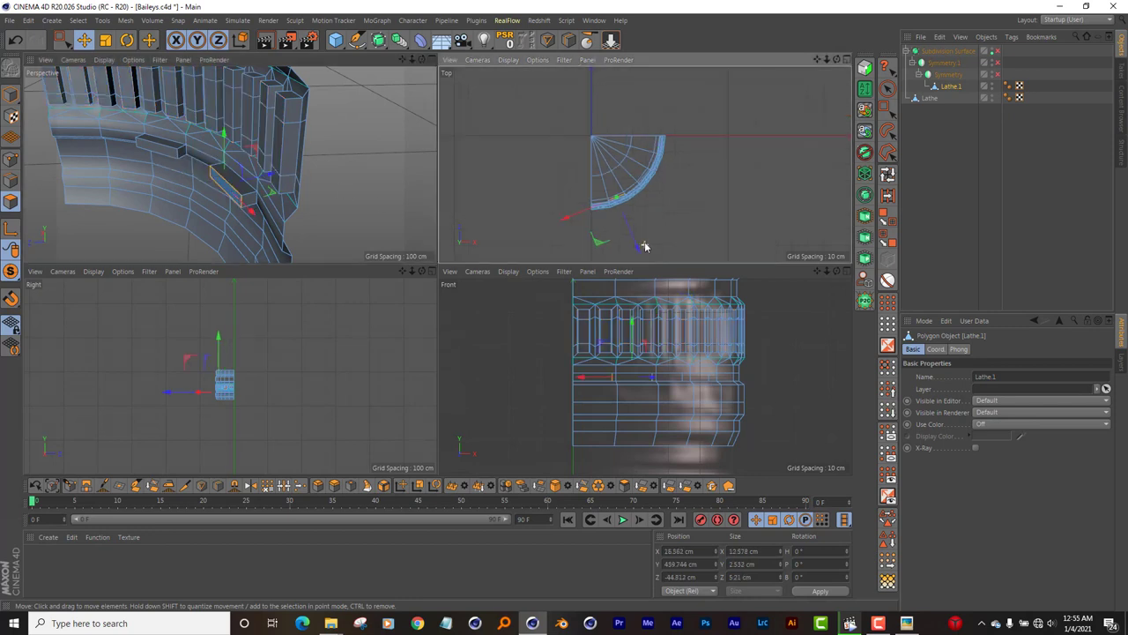
scroll(617, 203, "up", 3)
left_click_drag(602, 176, 606, 180)
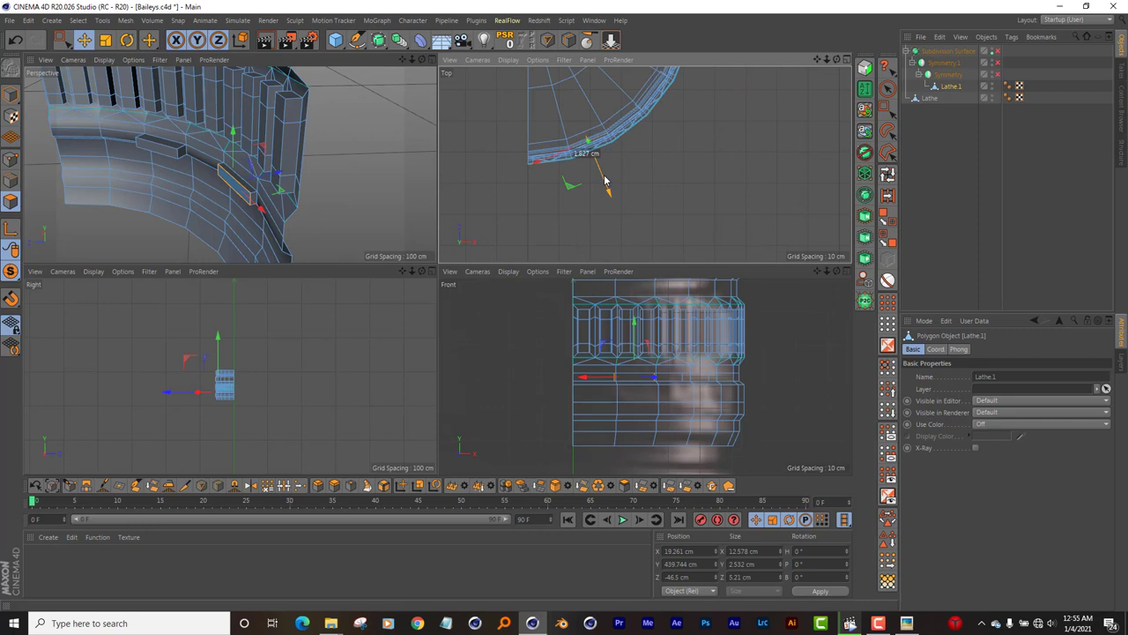
Step: Scale the block's selected polygons down to about 80%, and another strip to about 88%
key("t")
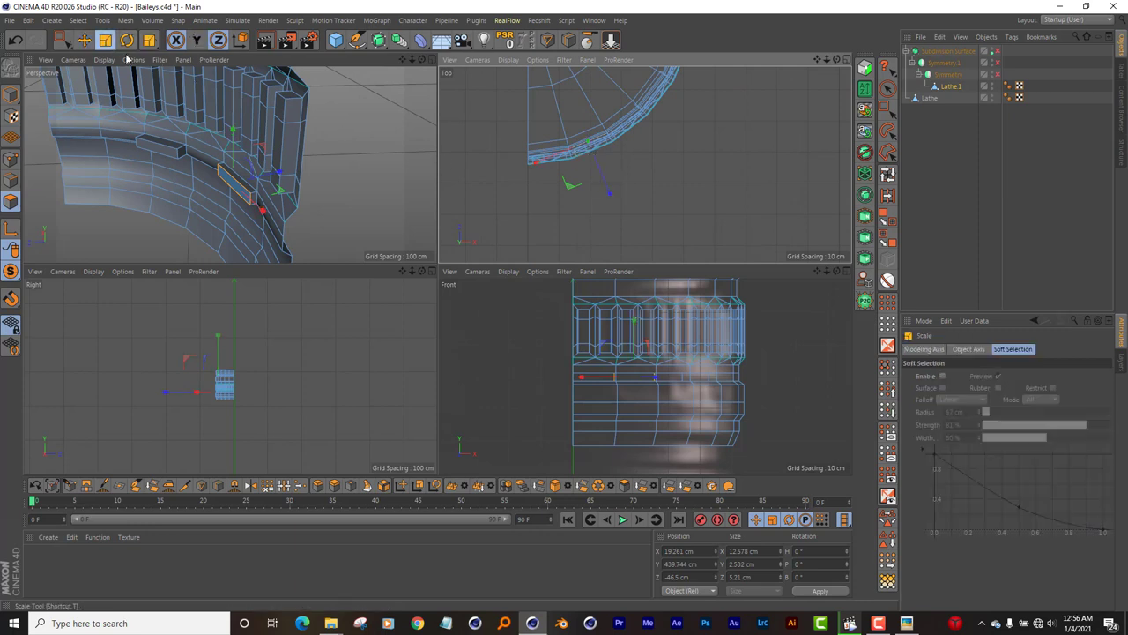
left_click_drag(393, 137, 318, 142)
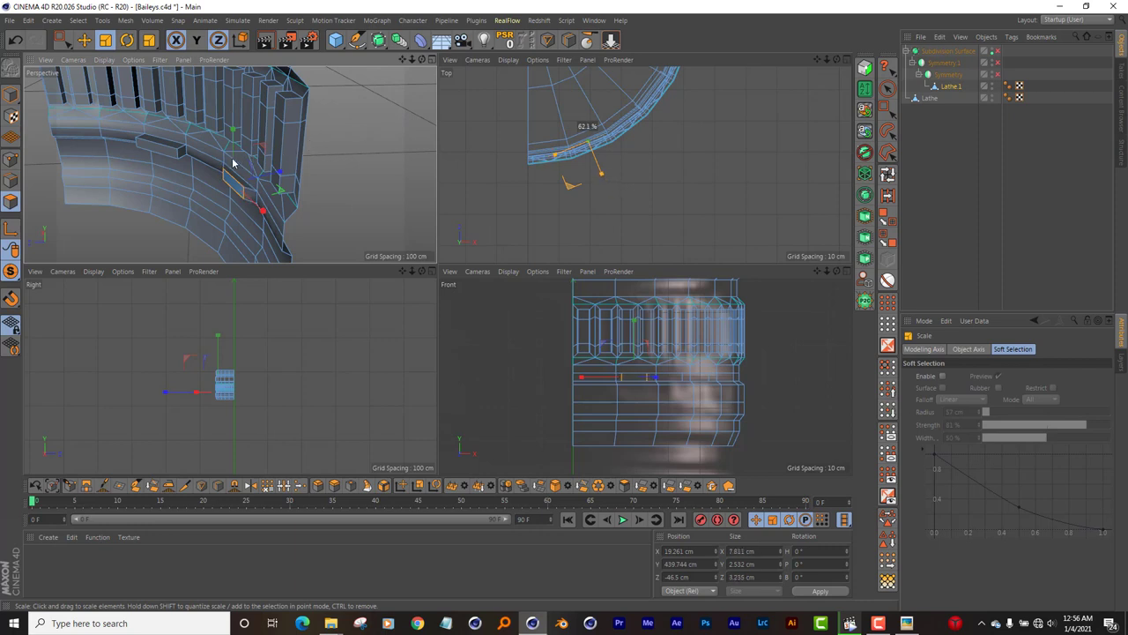
left_click(157, 147)
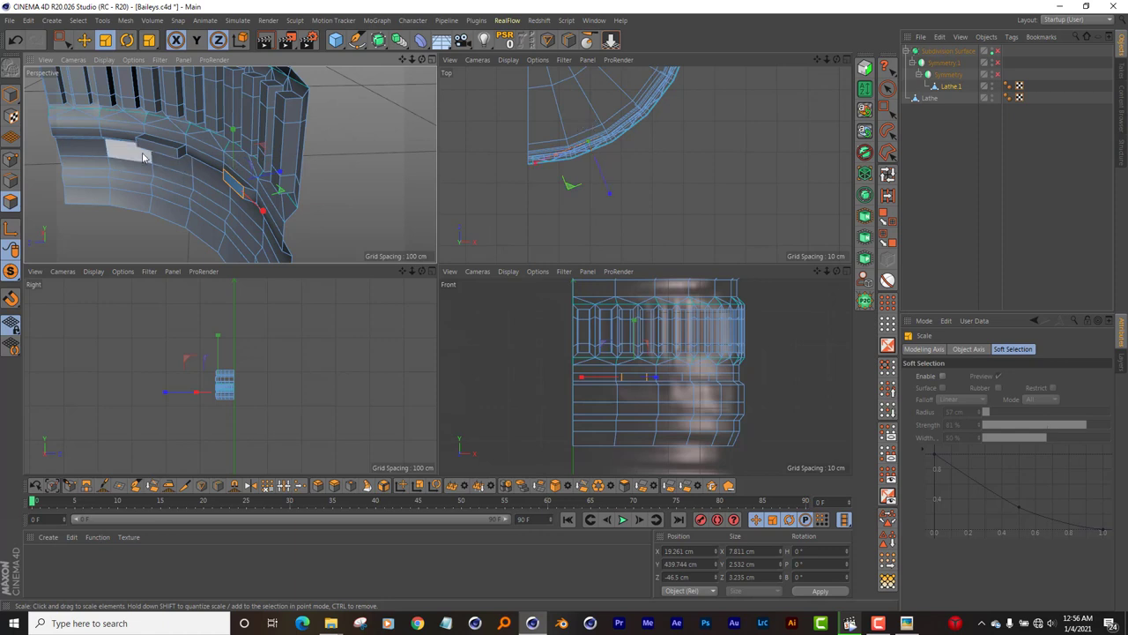
left_click_drag(395, 123, 324, 134)
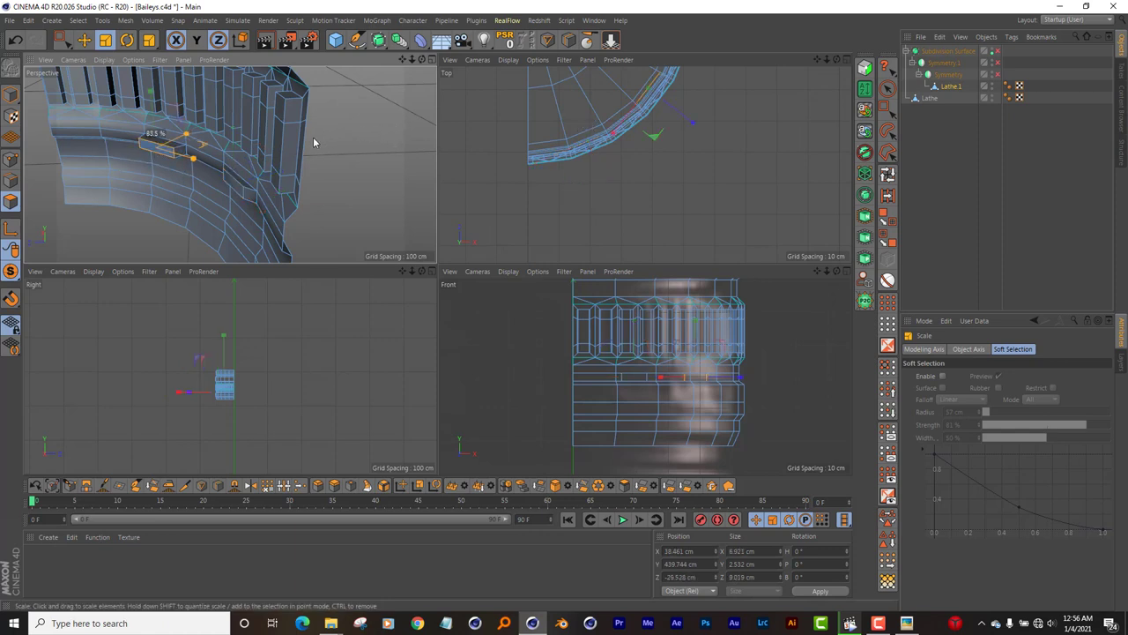
left_click_drag(313, 136, 445, 92, "alt")
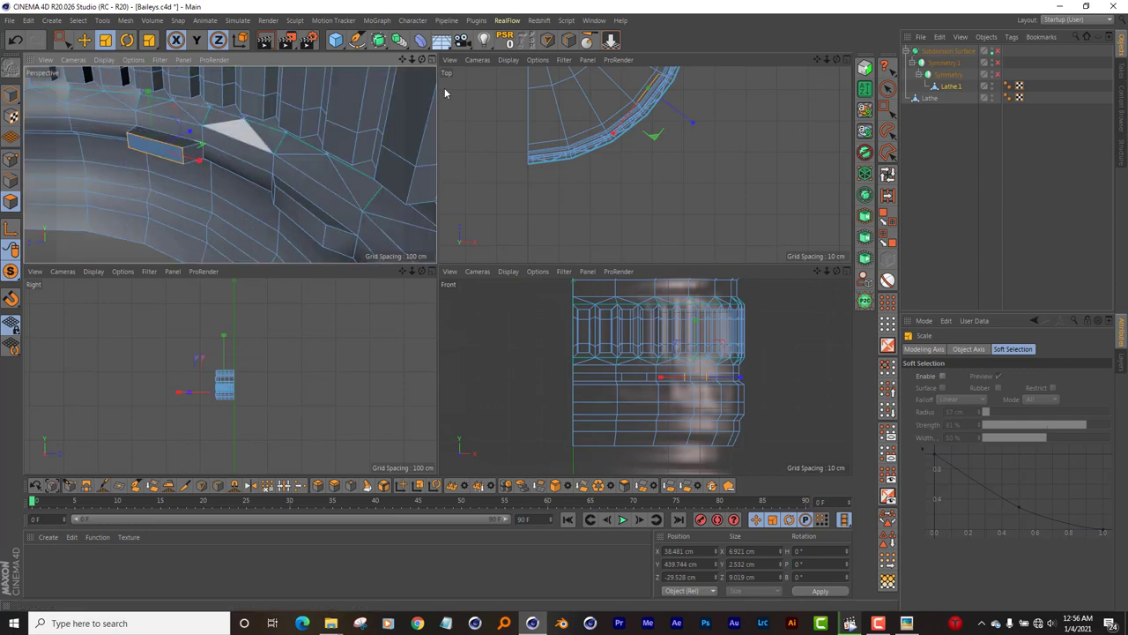
Step: Add a 50% loop cut across the small block, restricted to the selected polygons
left_click(568, 40)
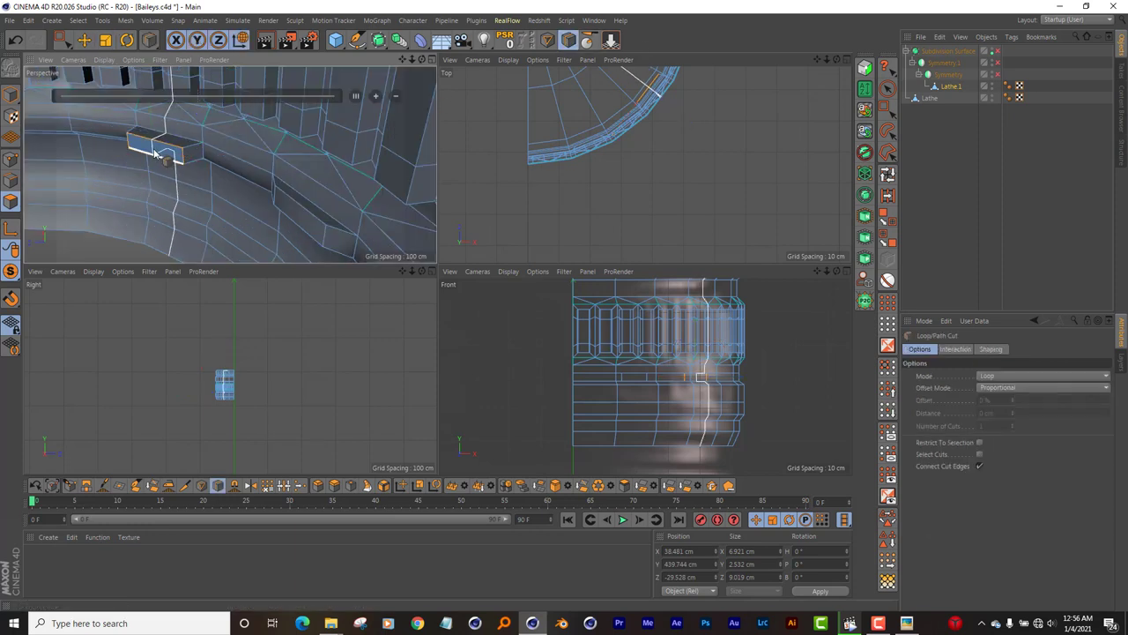
left_click(980, 443)
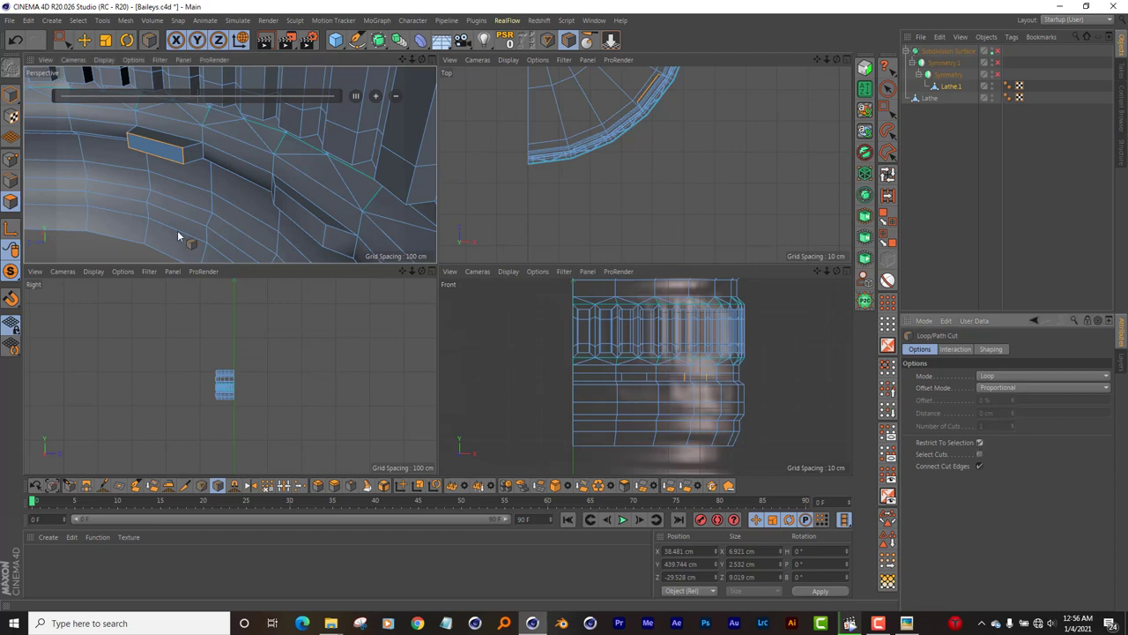
left_click(153, 147)
left_click(356, 95)
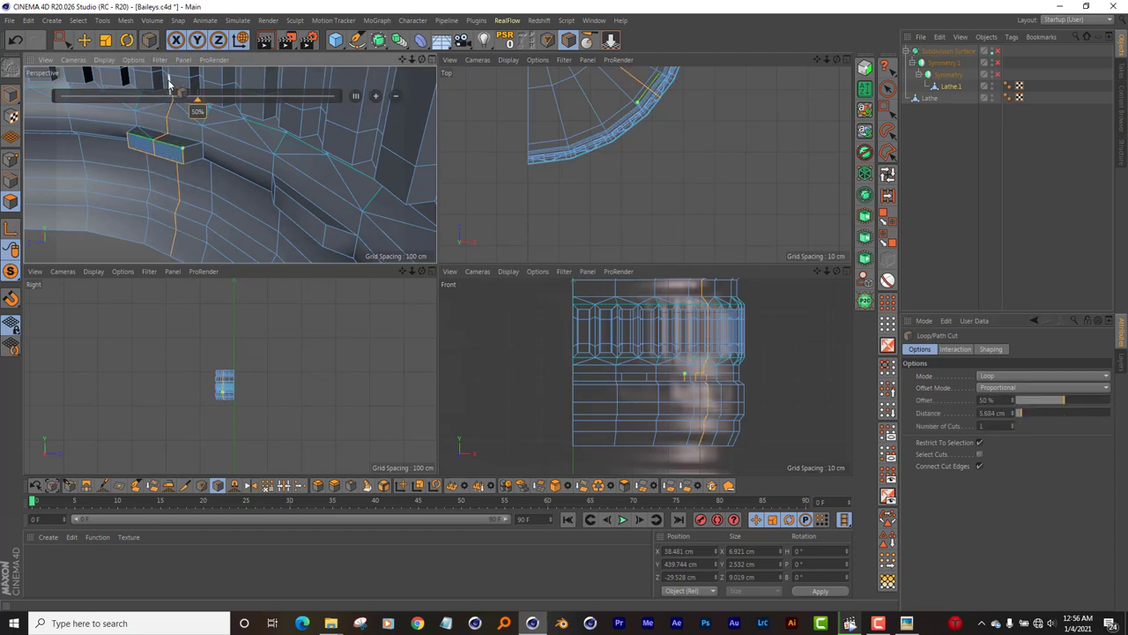
key("e")
left_click(153, 156)
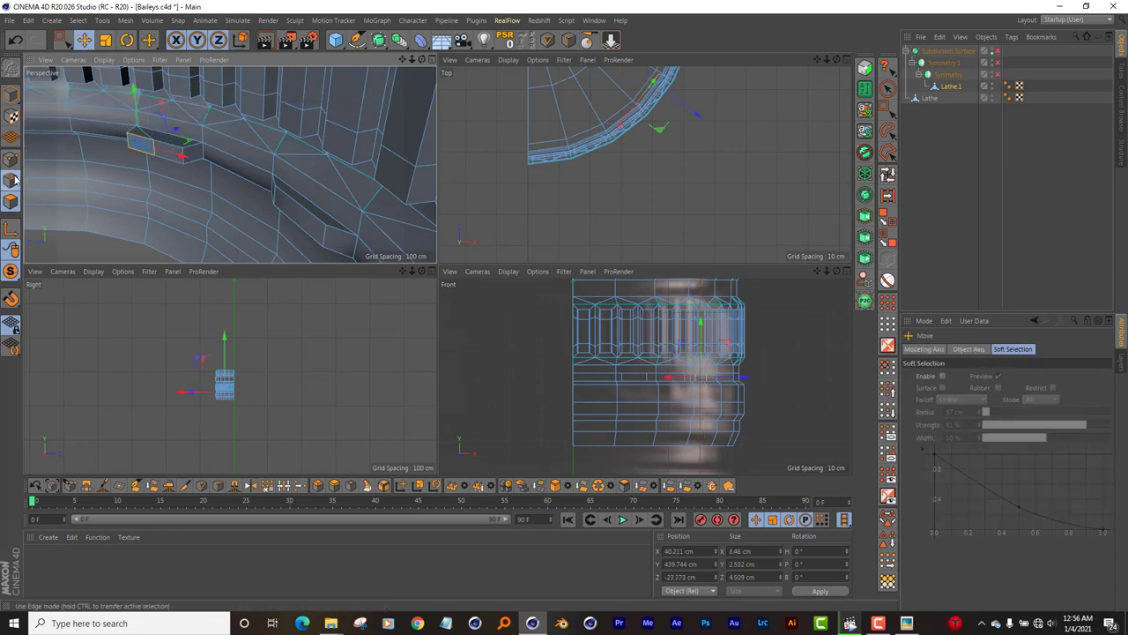
Step: Select an edge on the block and re-enable Symmetry to show the full mirrored cap
left_click(13, 179)
left_click(156, 144)
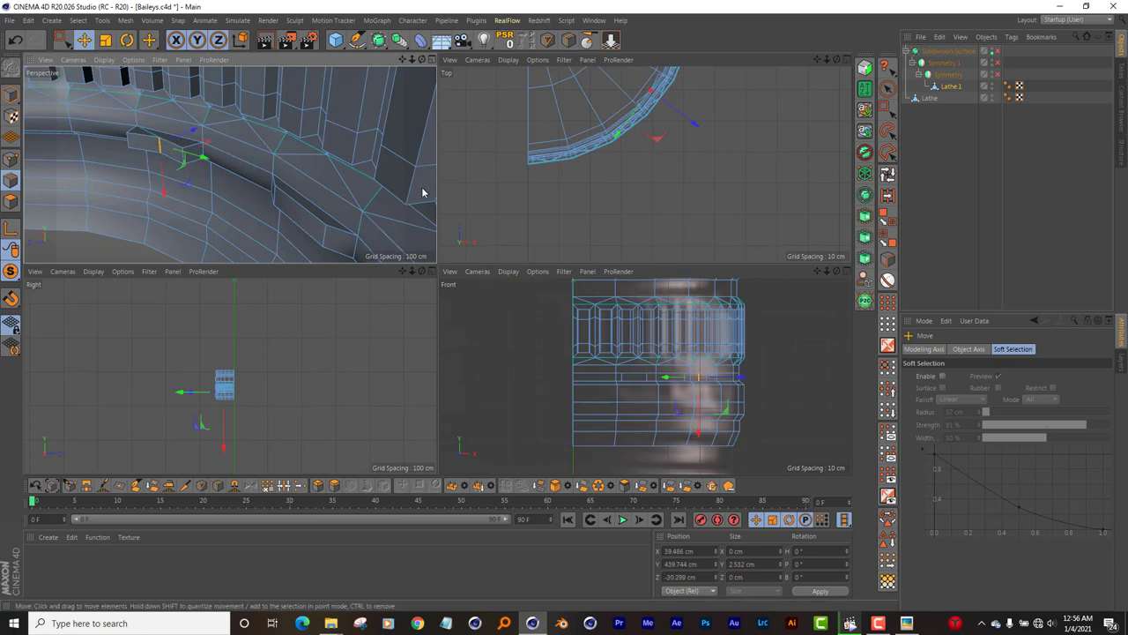
left_click(999, 69)
left_click(997, 62)
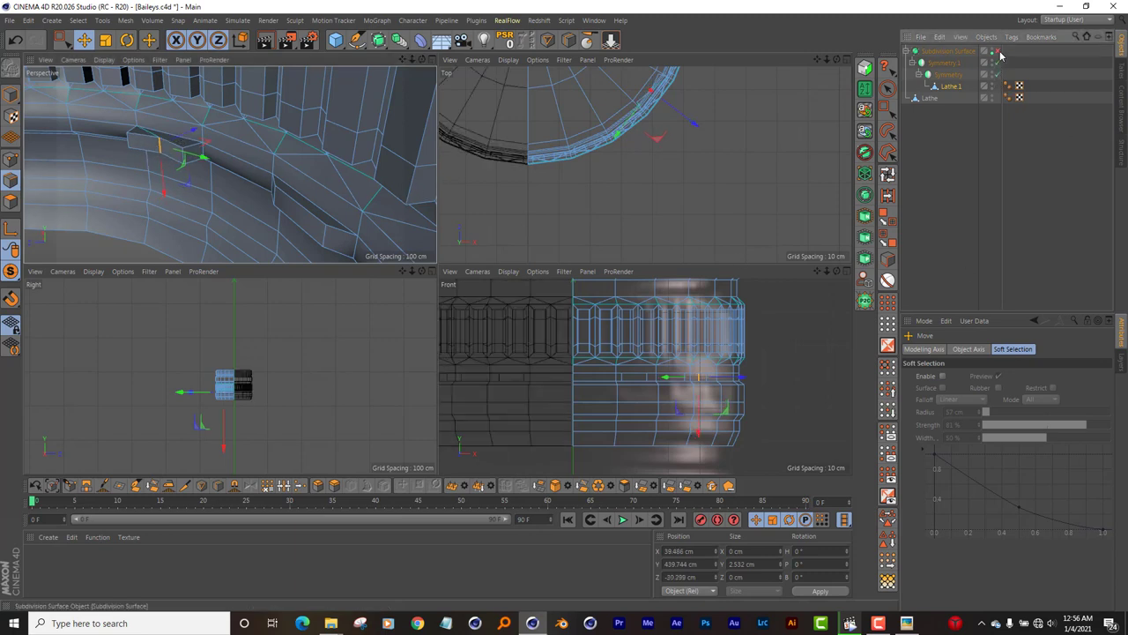
Step: View the whole cap from slightly above and collapse its Object Manager hierarchy
scroll(181, 178, "down", 5)
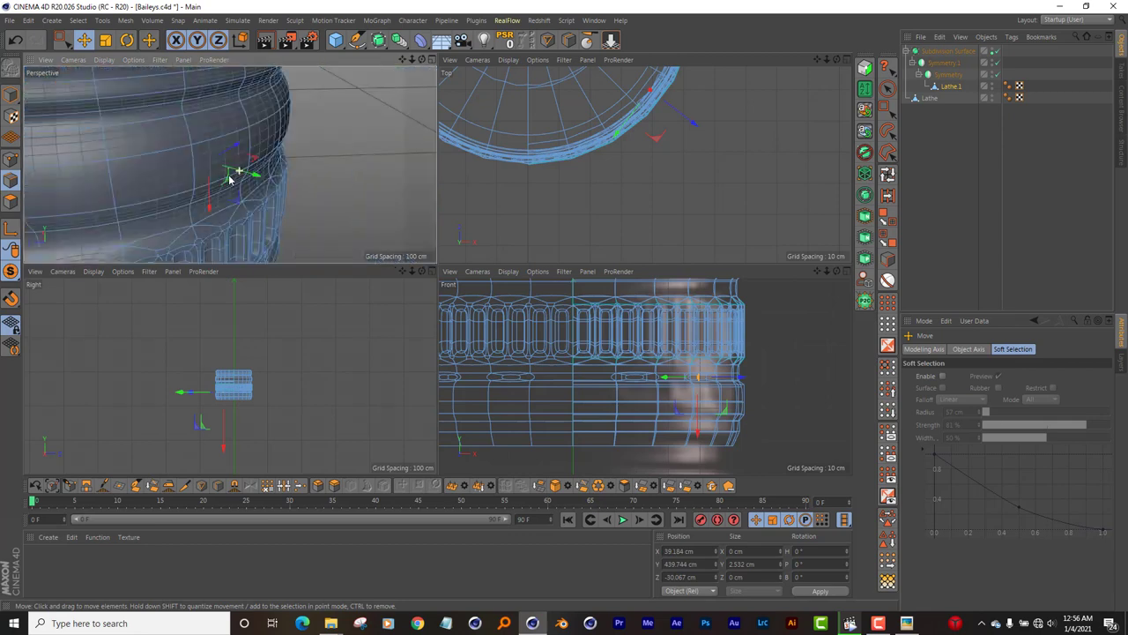
left_click(152, 142)
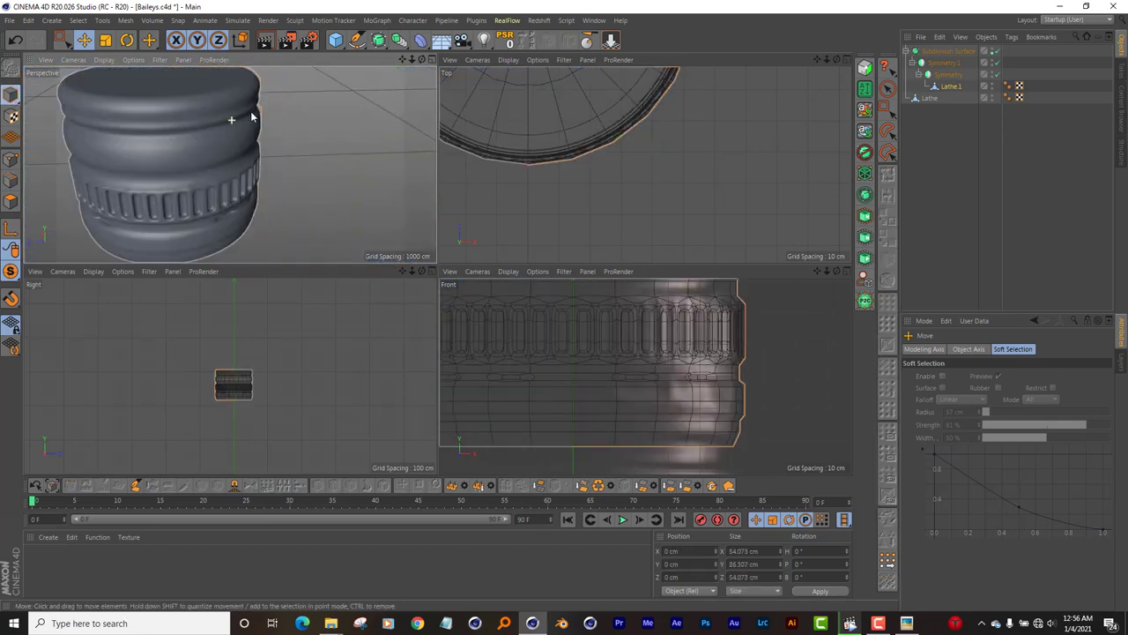
left_click_drag(152, 143, 319, 97, "alt")
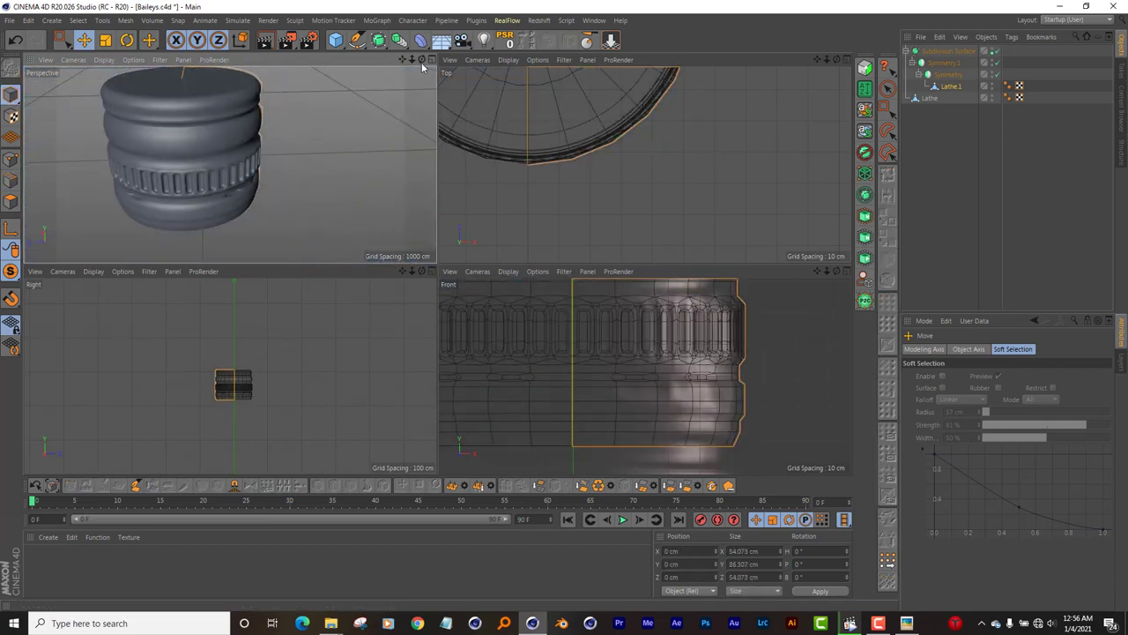
left_click_drag(421, 59, 229, 164)
scroll(229, 164, "up", 3)
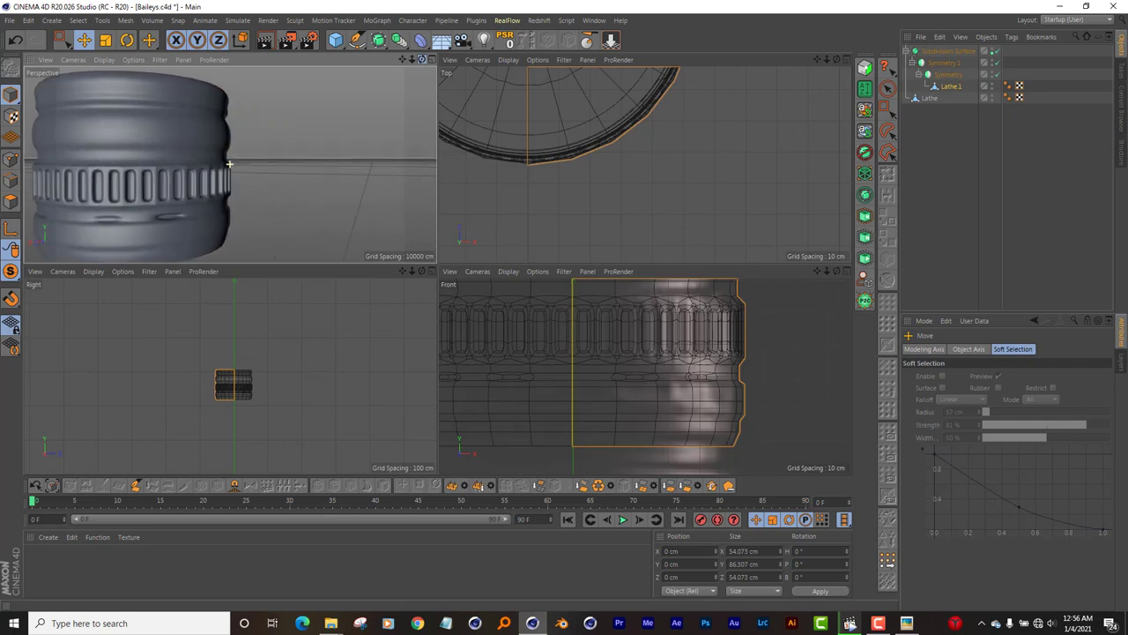
scroll(230, 164, "up", 2)
scroll(229, 164, "up", 1)
scroll(229, 163, "down", 2)
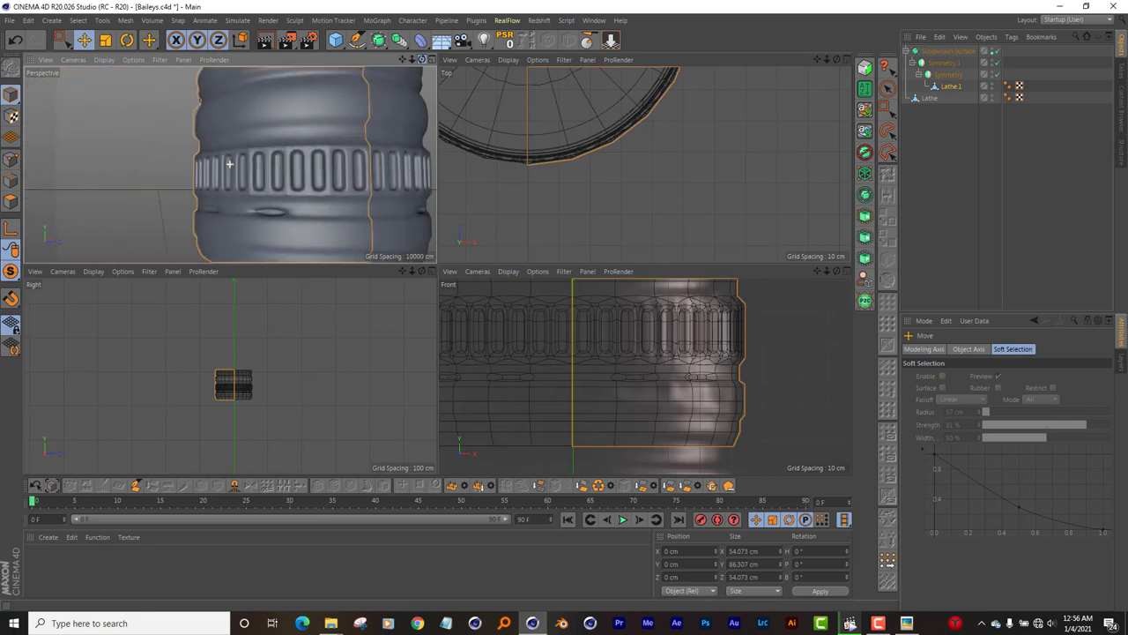
scroll(229, 164, "down", 1)
scroll(229, 164, "down", 1)
scroll(229, 164, "down", 1)
left_click_drag(230, 164, 229, 164, "alt")
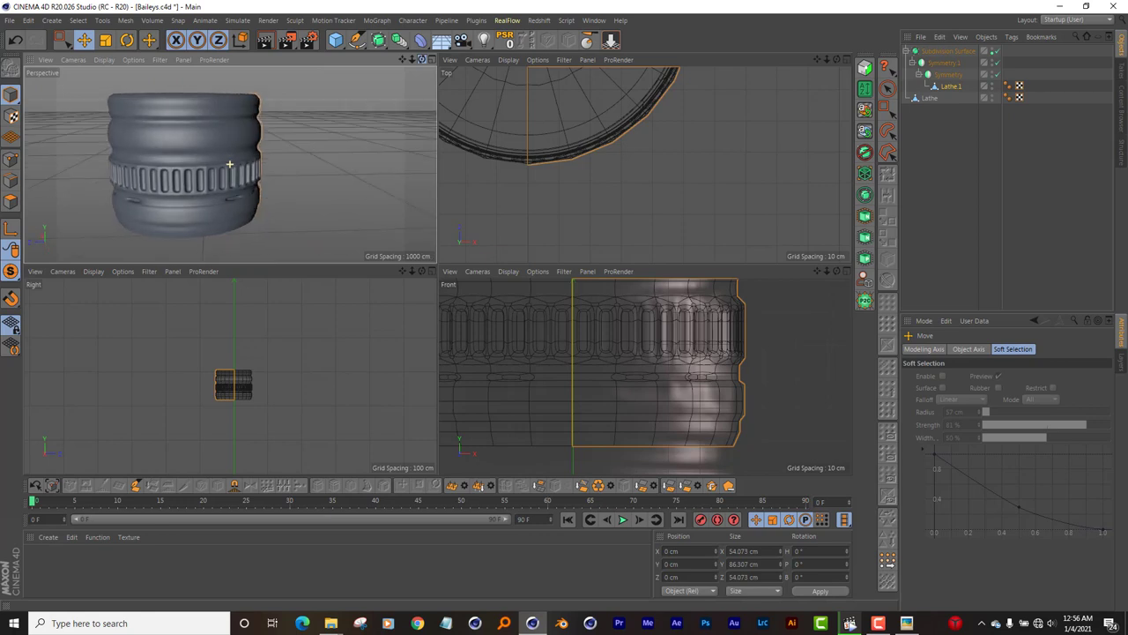
left_click(909, 51)
Step: Rename the Subdivision Surface object to 'cover' and the Lathe object to 'Body'
double_click(938, 51)
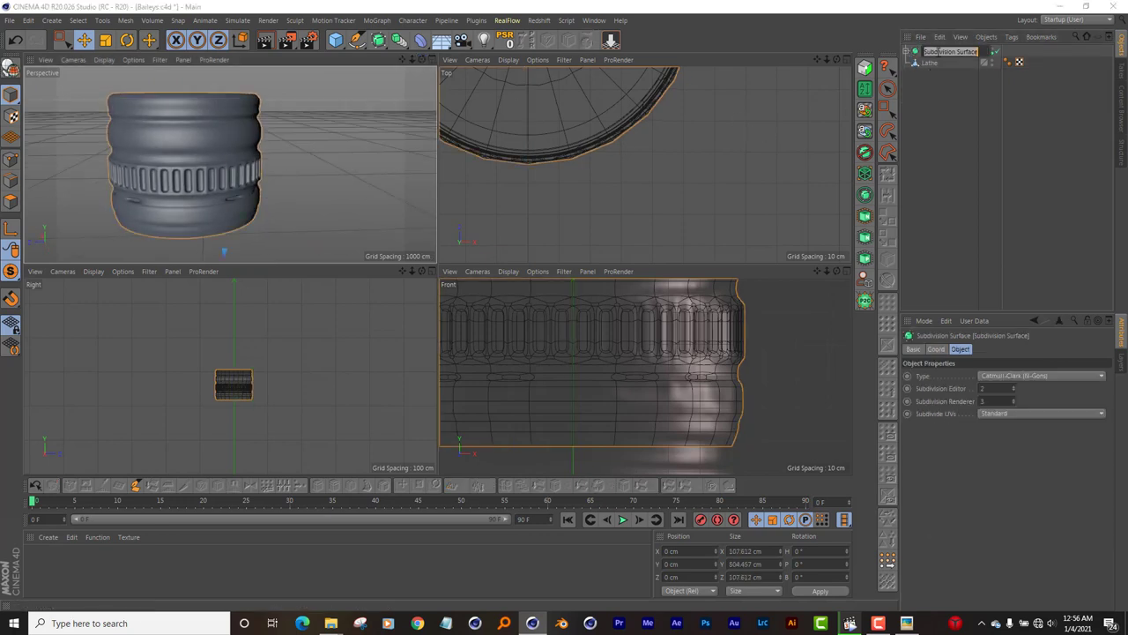
key("BackSpace")
type("cover")
key("Return")
double_click(930, 63)
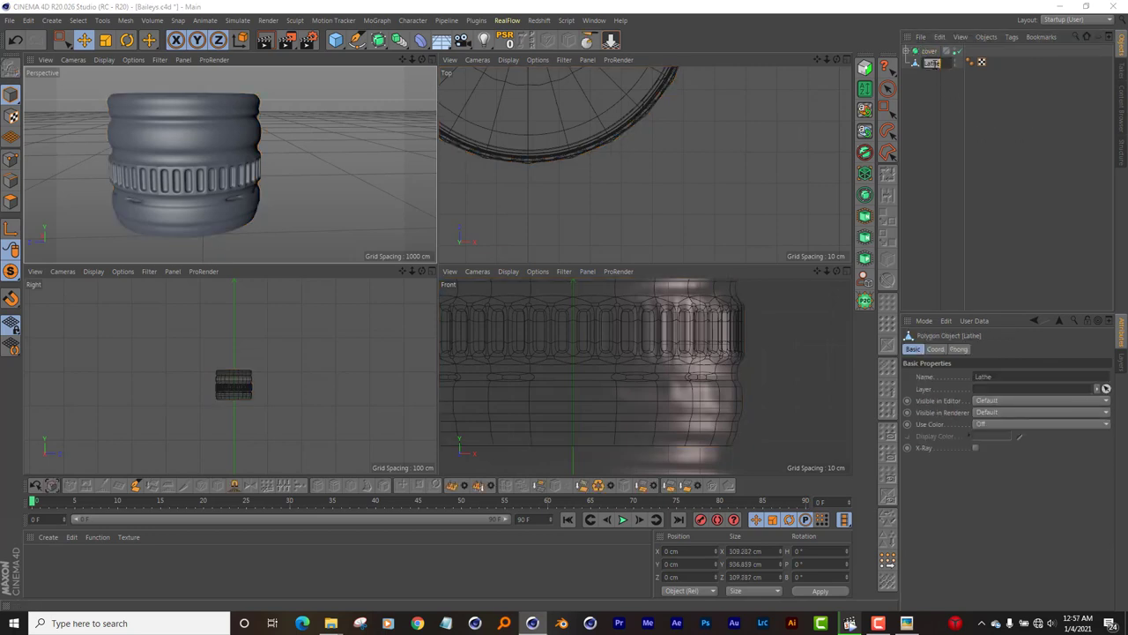
key("BackSpace")
type("Body")
key("Return")
Step: Unisolate the objects so the full bottle shows in every viewport
left_click(33, 282)
left_click(48, 305)
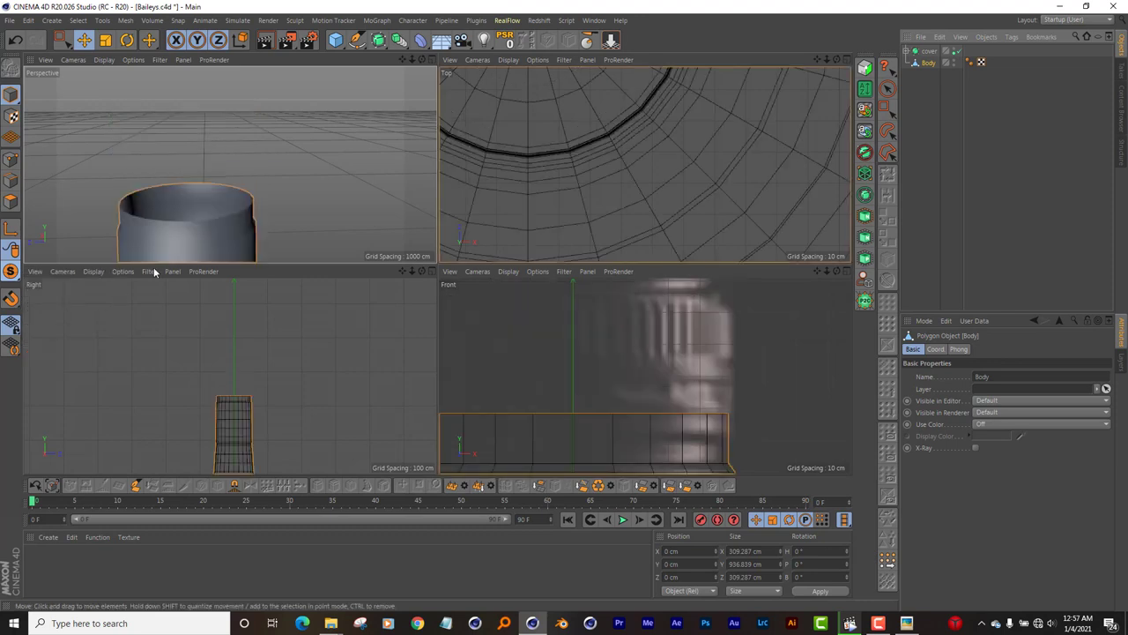
left_click(35, 284)
left_click(42, 291)
scroll(282, 106, "down", 3)
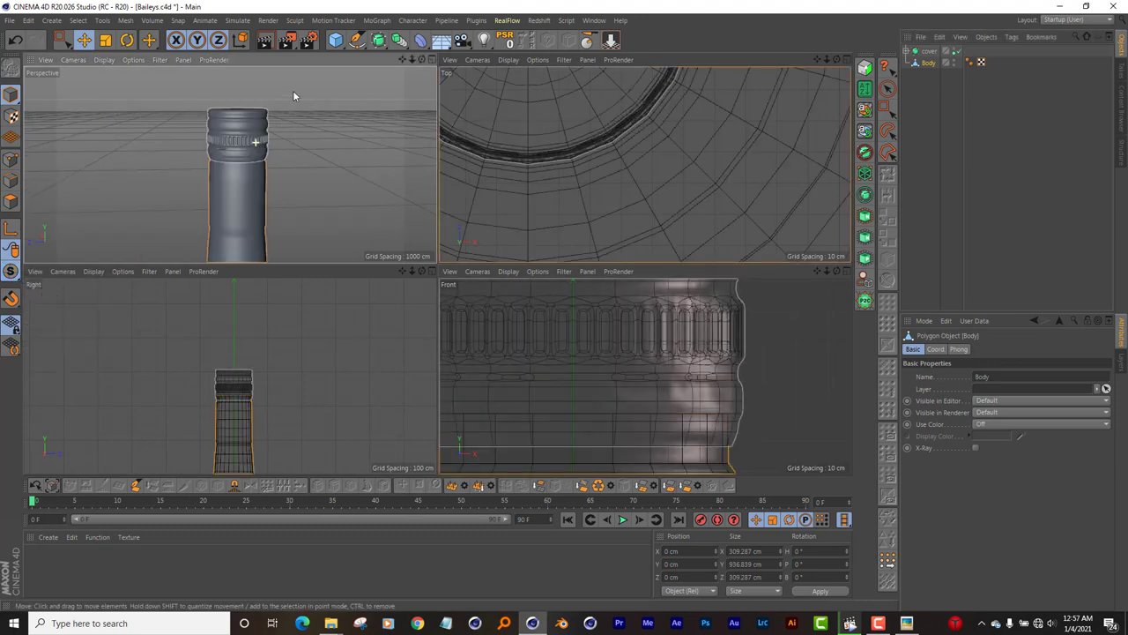
scroll(295, 106, "down", 3)
scroll(300, 150, "down", 2)
scroll(300, 172, "down", 1)
scroll(298, 145, "down", 2)
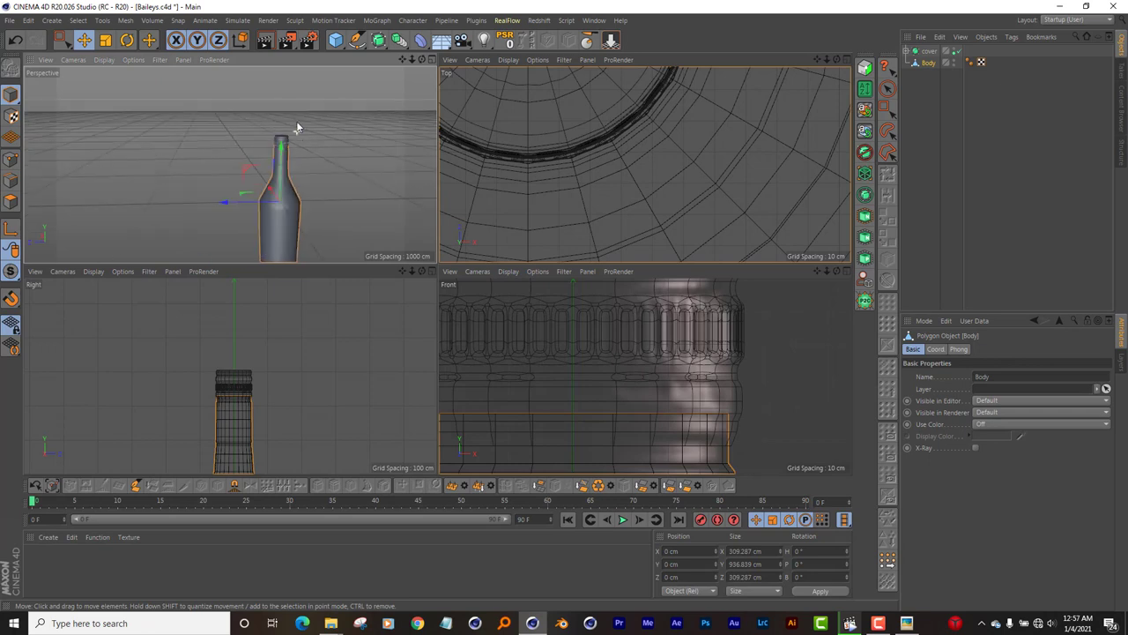
scroll(304, 226, "down", 1)
scroll(302, 226, "up", 2)
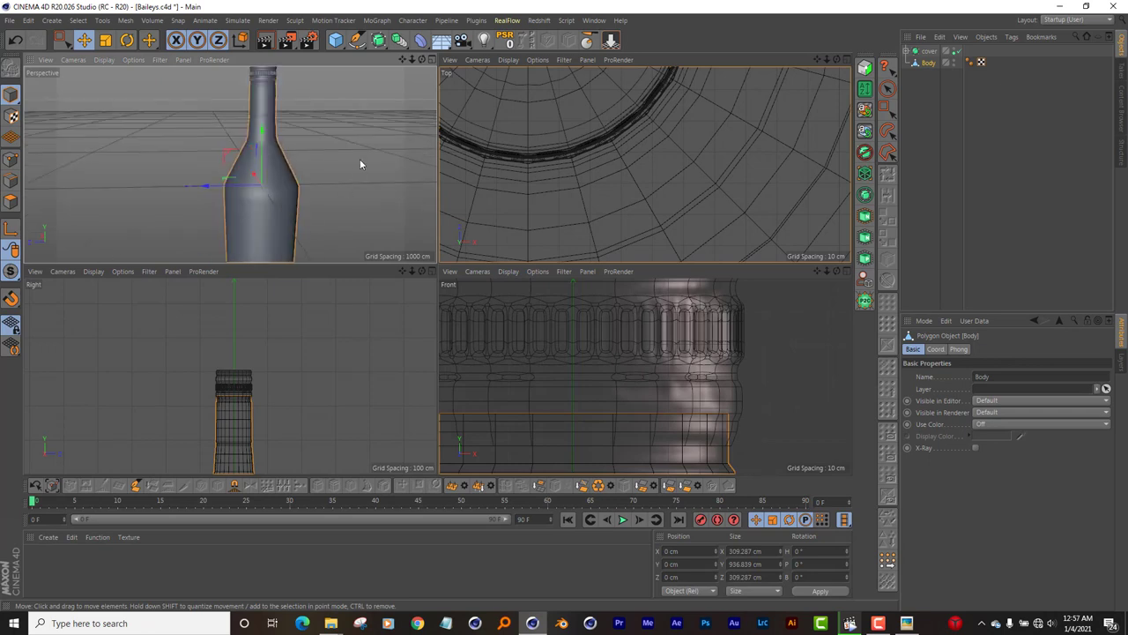
scroll(360, 162, "down", 1)
Step: Maximize the Perspective view, select Body, and add a Subdivision Surface generator
left_click(431, 59)
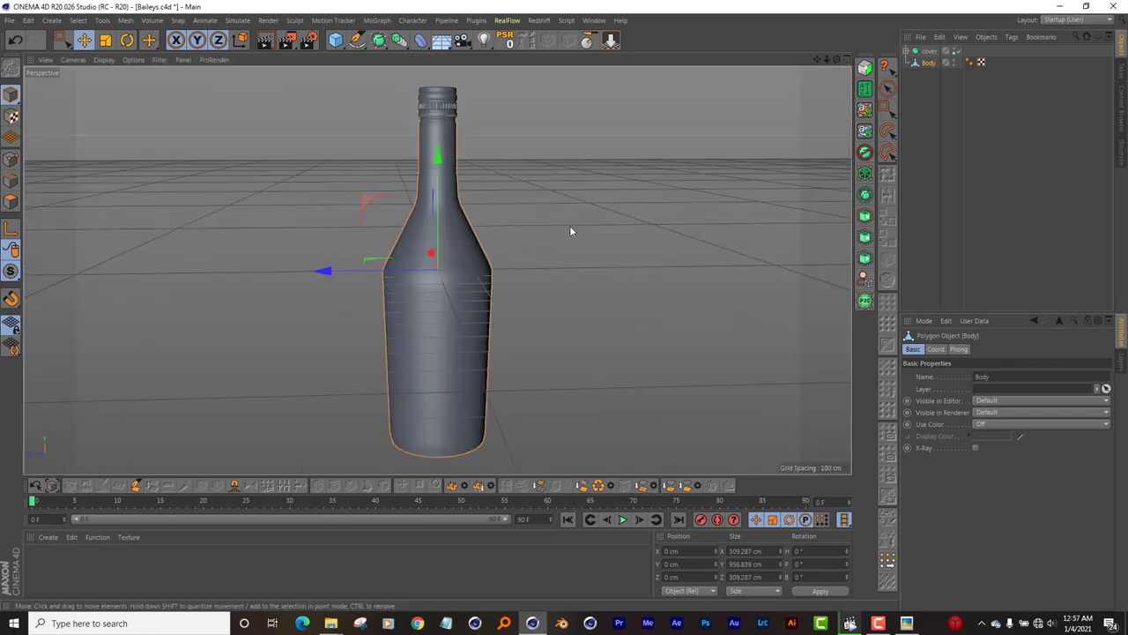
left_click(614, 232)
left_click(467, 284)
left_click_drag(378, 39, 402, 61)
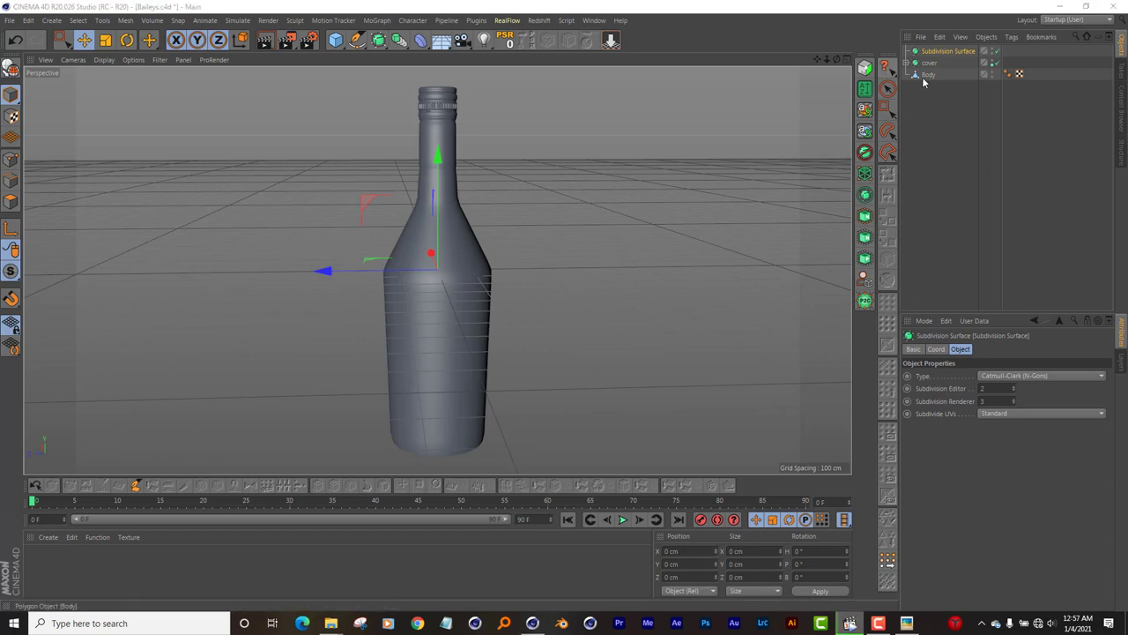
Step: Drop Body into the Subdivision Surface and frame the whole smoothed bottle
left_click_drag(925, 76, 942, 51)
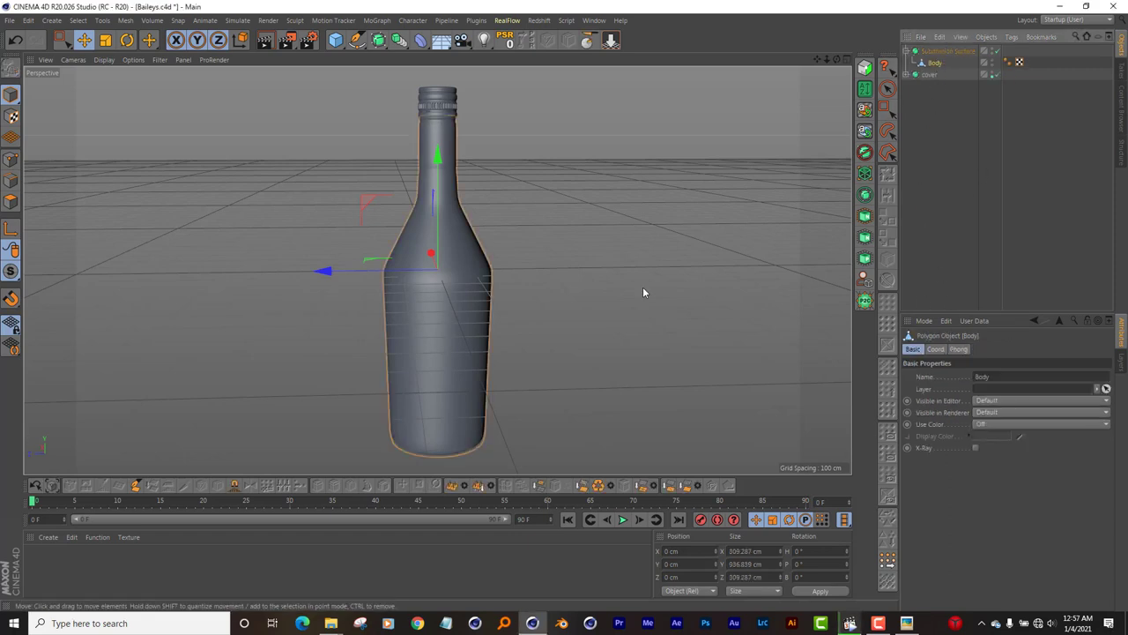
right_click_drag(643, 288, 573, 193, "alt")
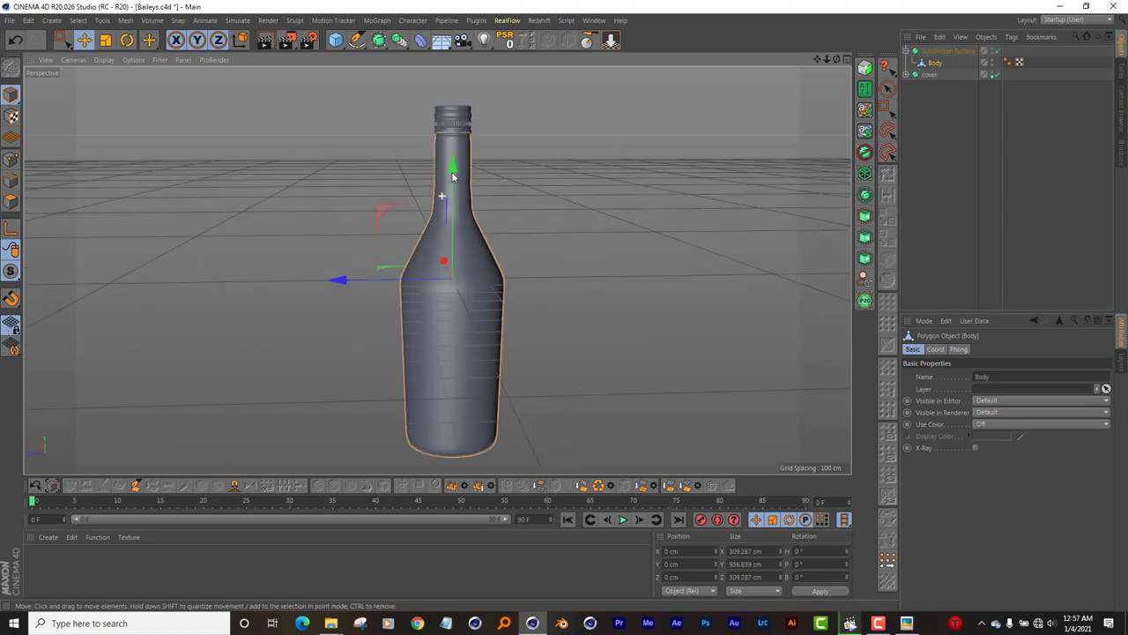
right_click_drag(445, 256, 496, 173, "alt")
right_click_drag(517, 131, 494, 167, "alt")
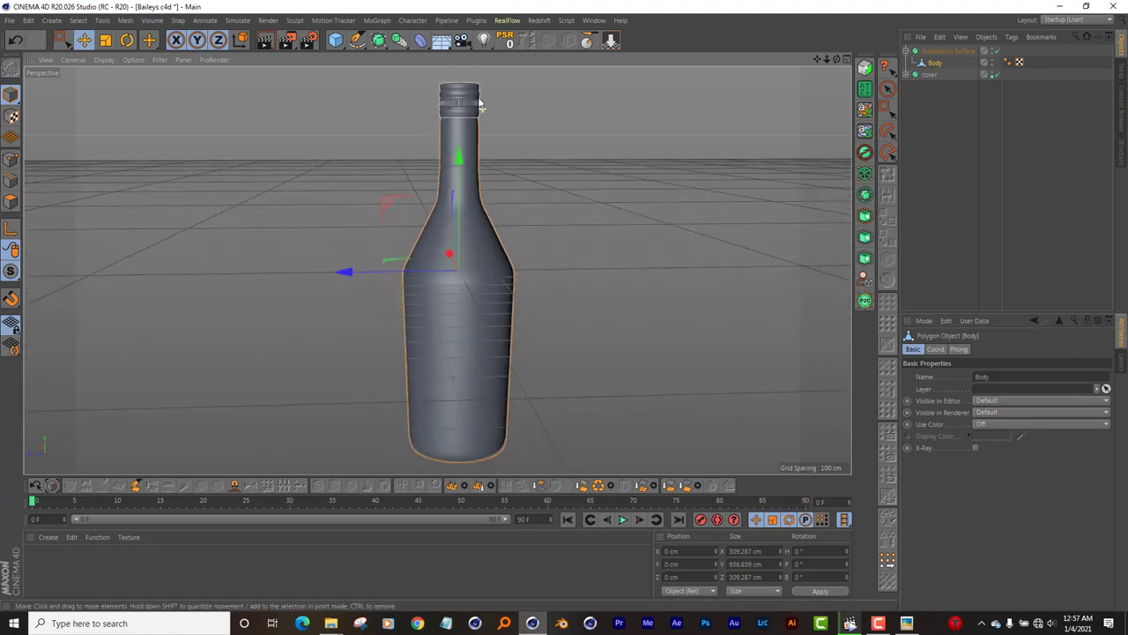
Step: Orbit and zoom to the bottle's underside and switch to Polygons mode
left_click_drag(836, 60, 837, 124)
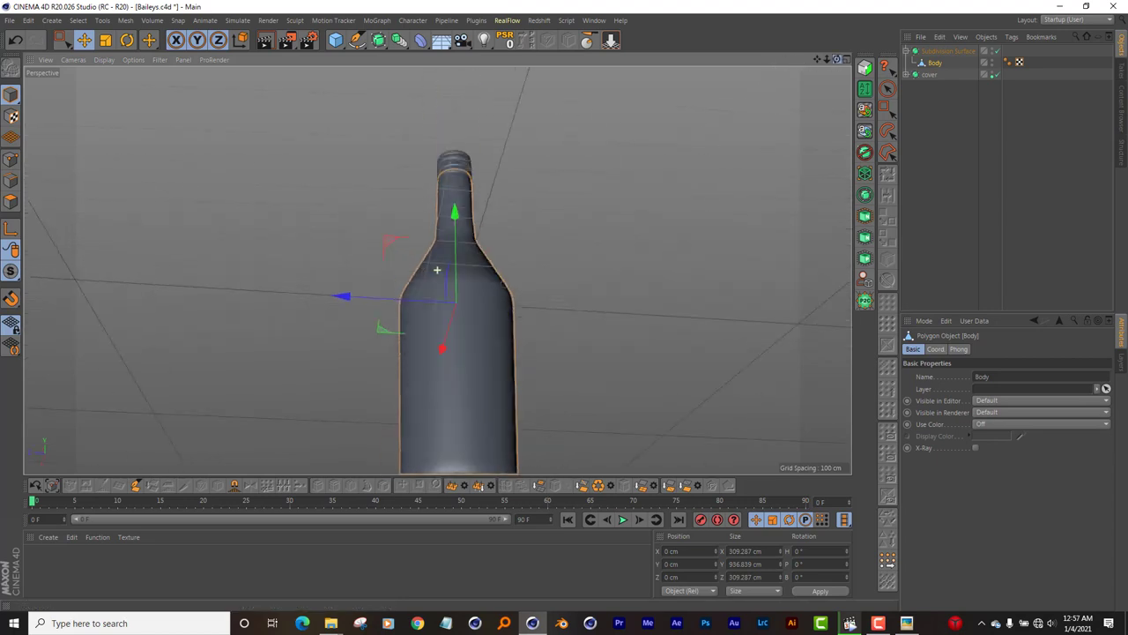
left_click_drag(437, 269, 571, 316, "alt")
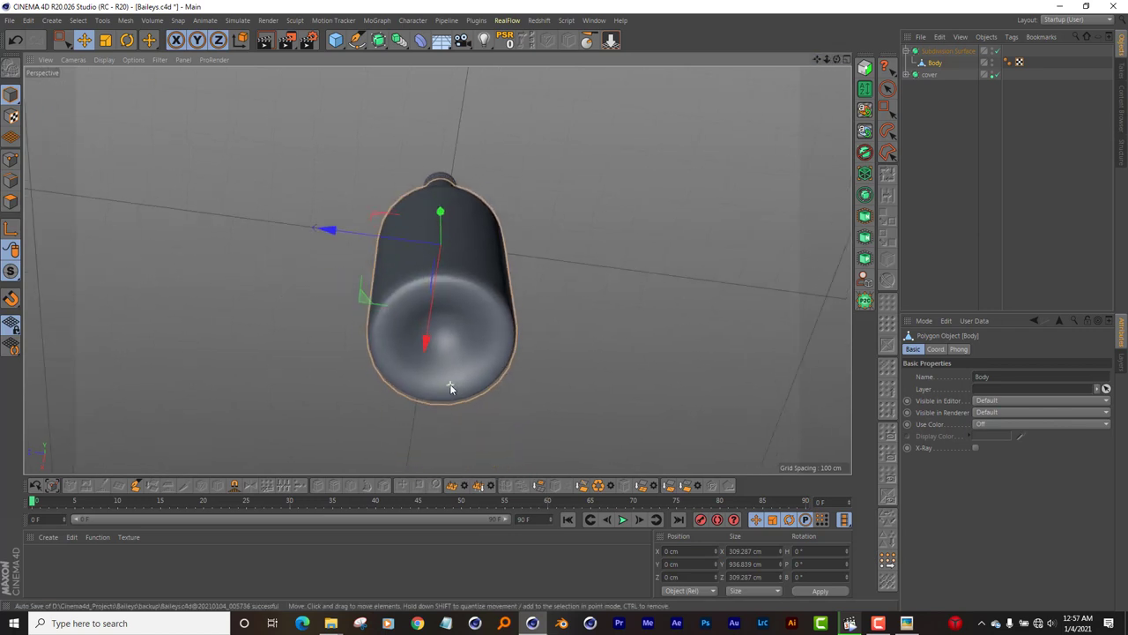
scroll(438, 332, "up", 3)
scroll(447, 335, "up", 3)
scroll(447, 335, "up", 3)
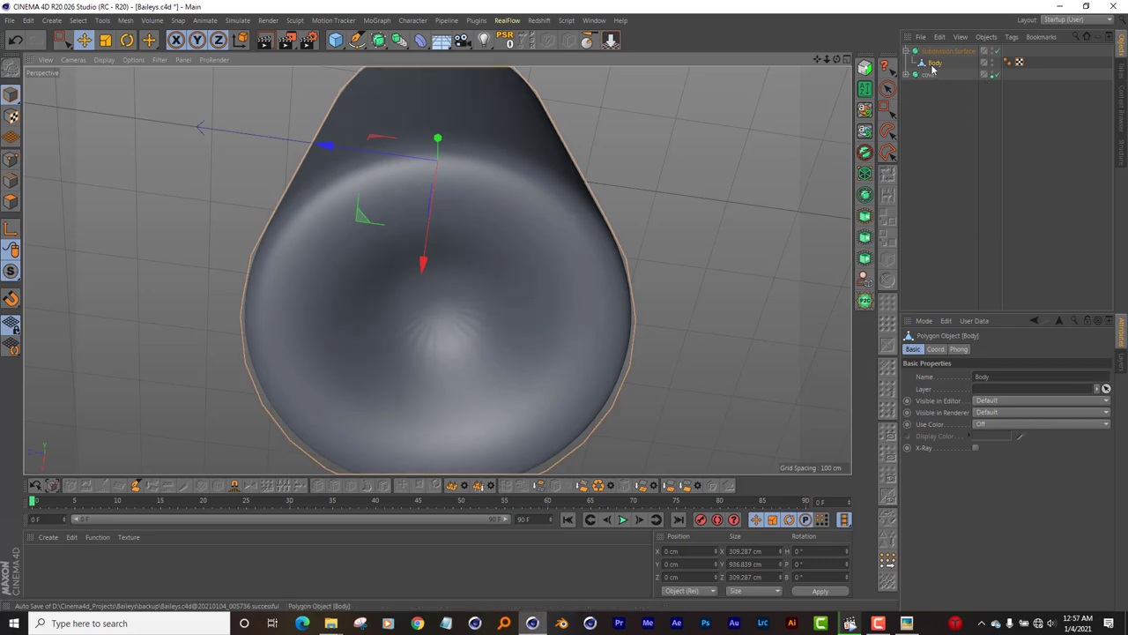
left_click(10, 201)
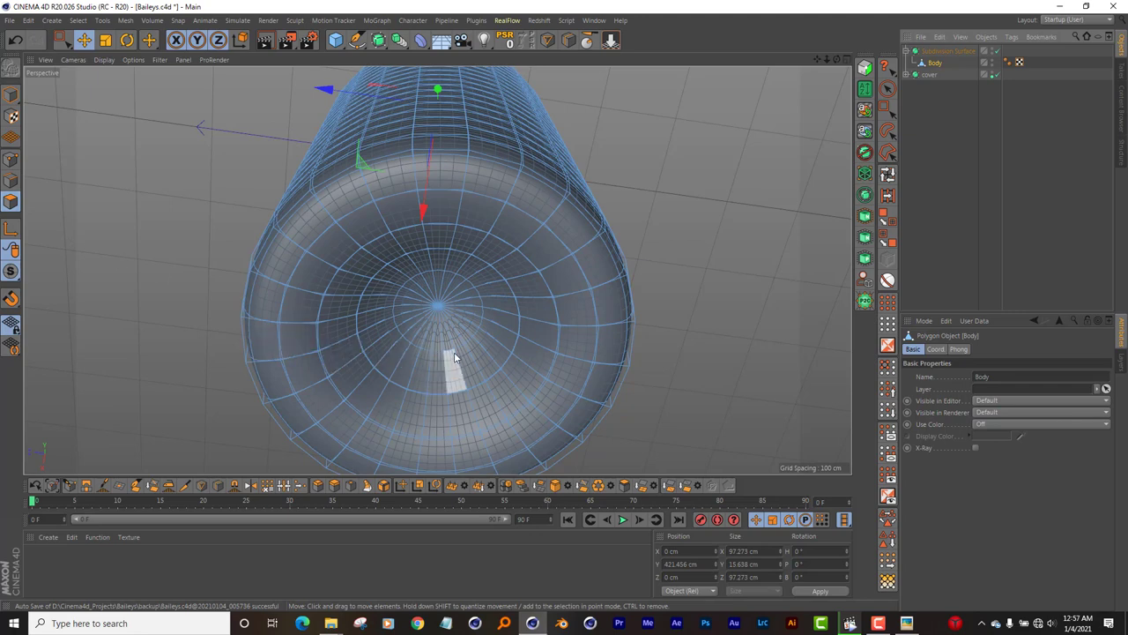
scroll(454, 339, "up", 2)
scroll(458, 325, "up", 1)
Step: Try a loop cut near the base centre, undo it, and turn off Subdivision Surface smoothing
scroll(457, 317, "up", 2)
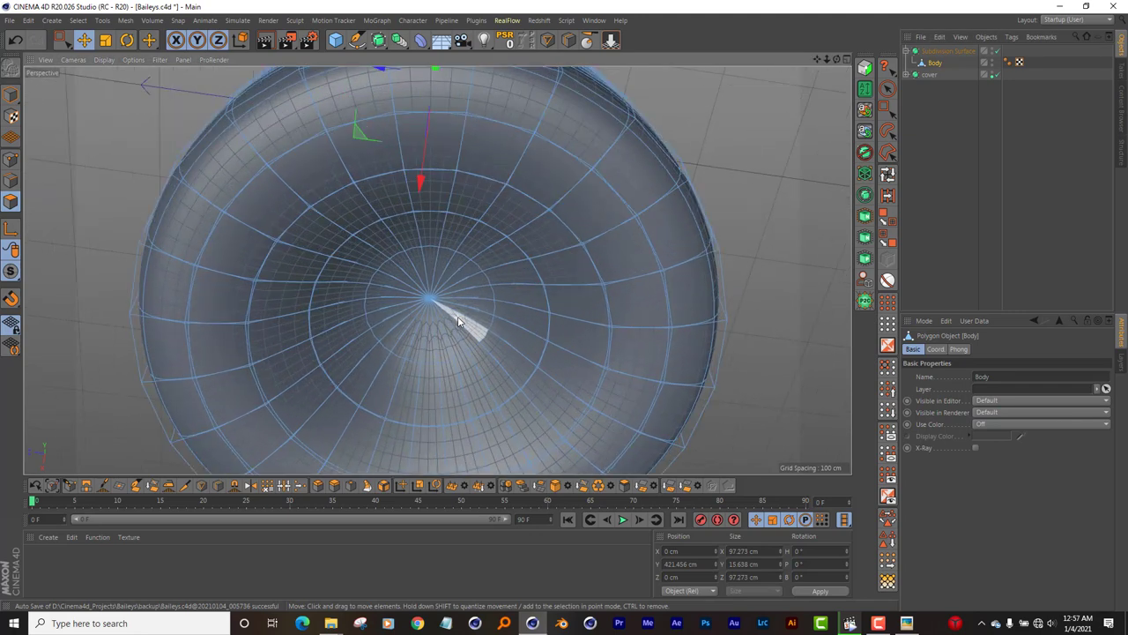
scroll(457, 317, "up", 1)
scroll(457, 317, "up", 2)
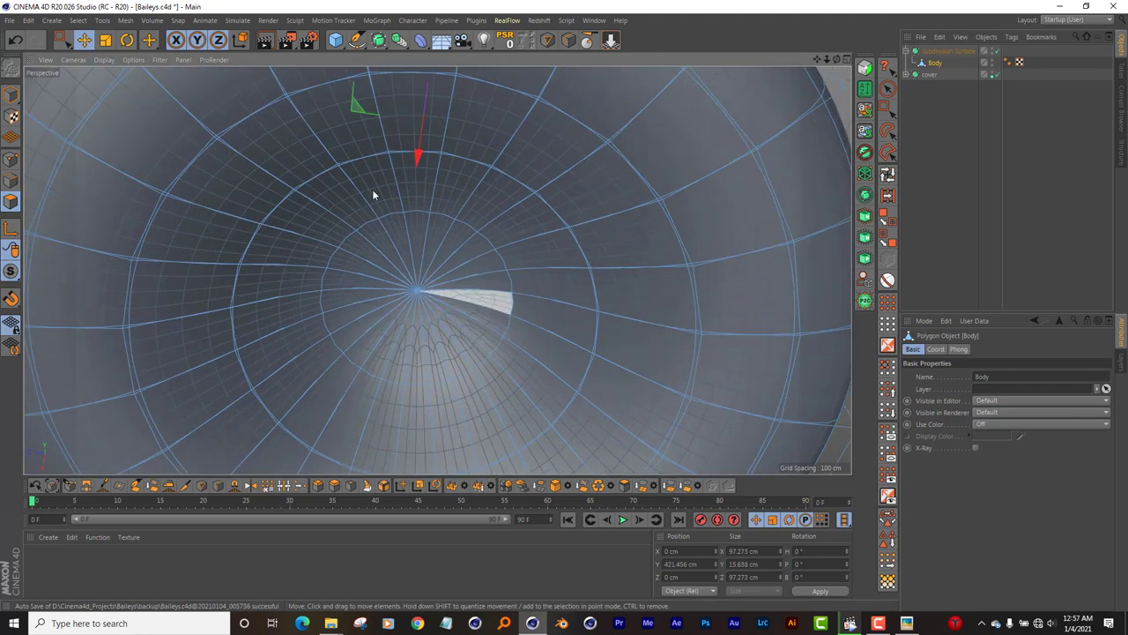
left_click(567, 42)
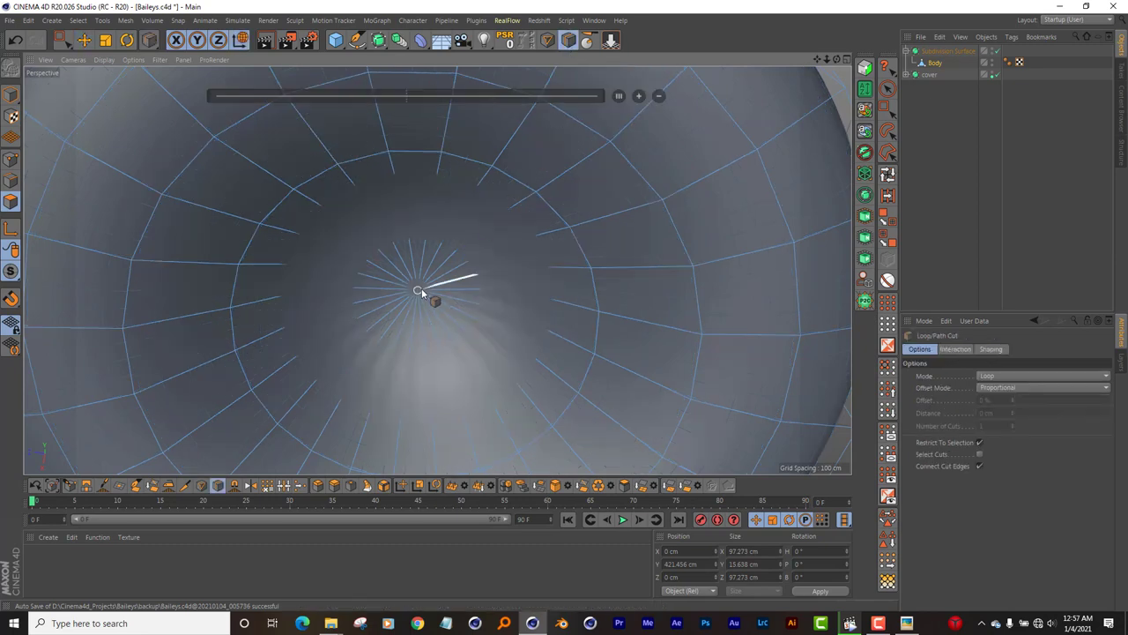
left_click(427, 286)
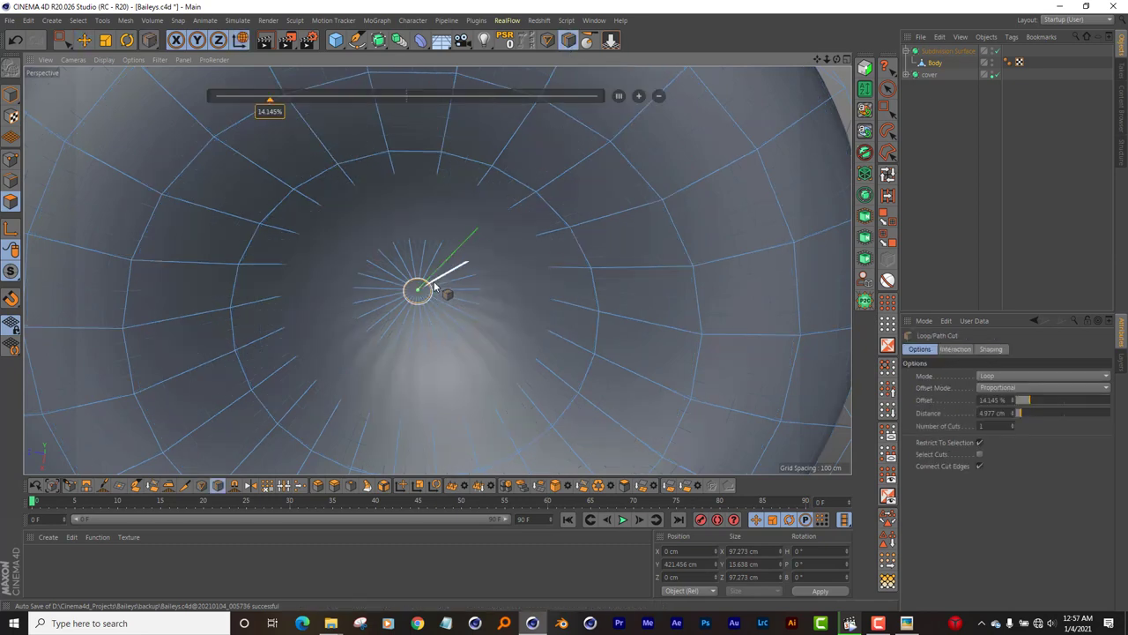
left_click(84, 40)
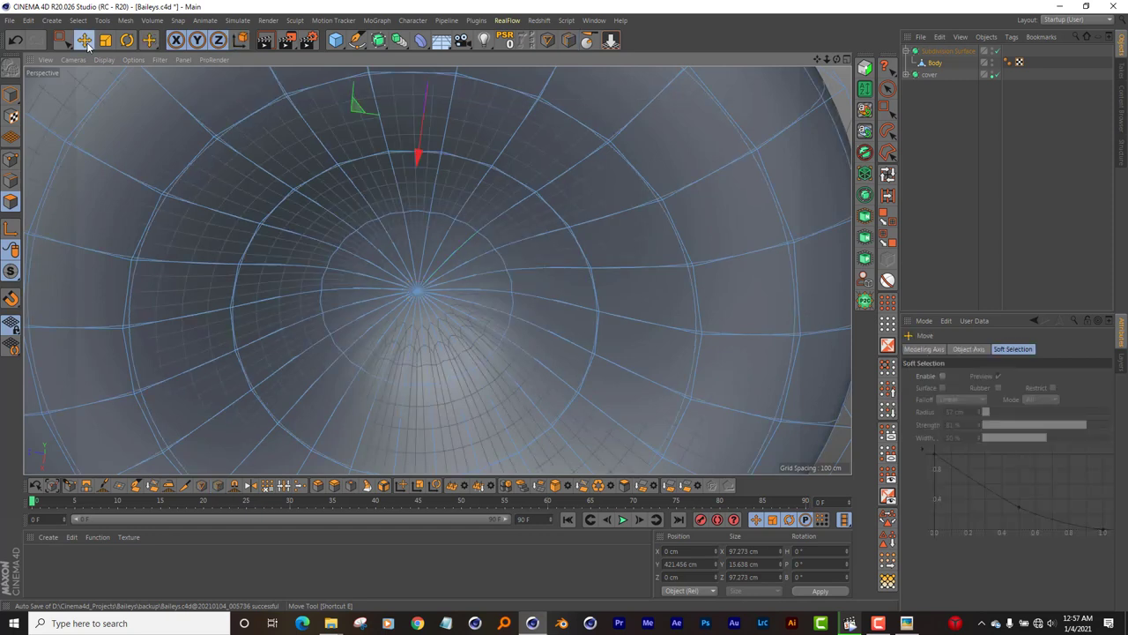
left_click(295, 199)
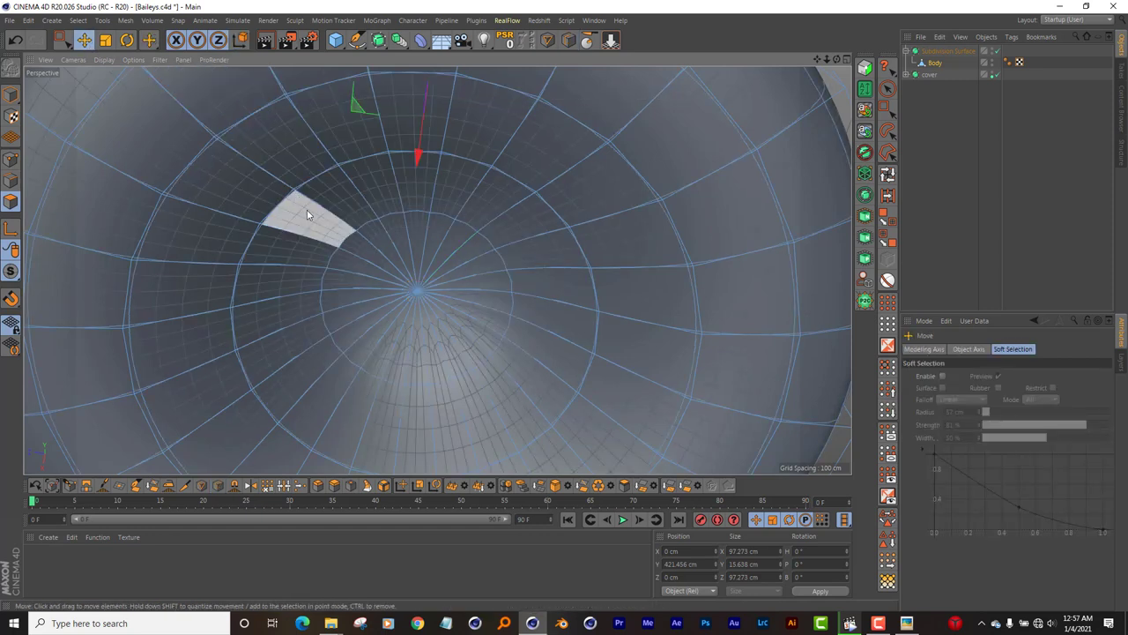
key("ctrl+z")
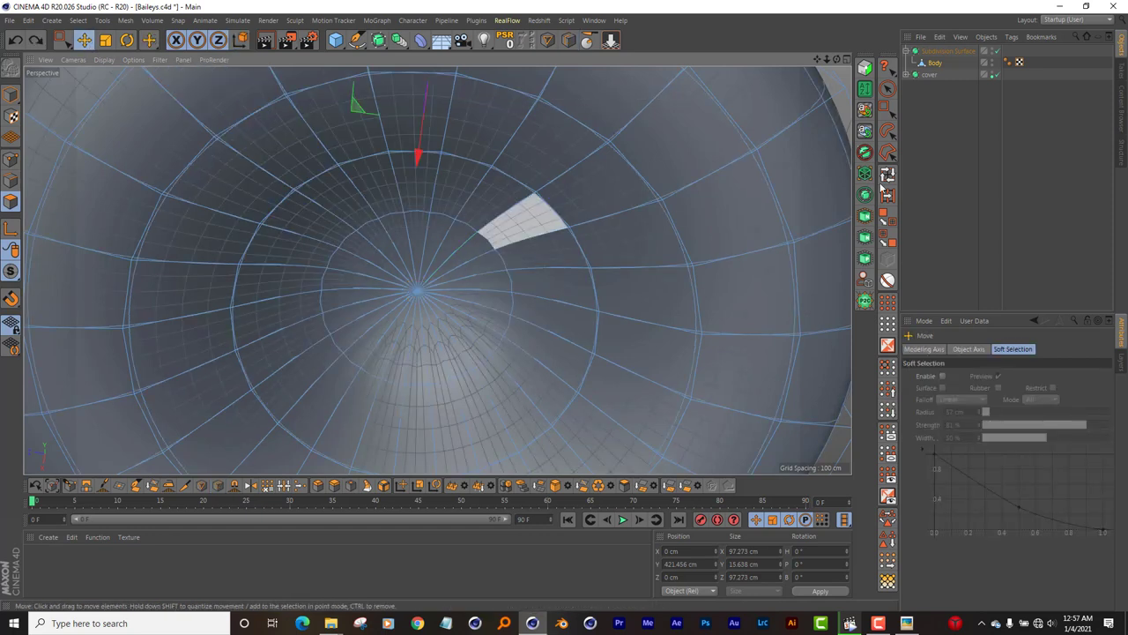
left_click(995, 50)
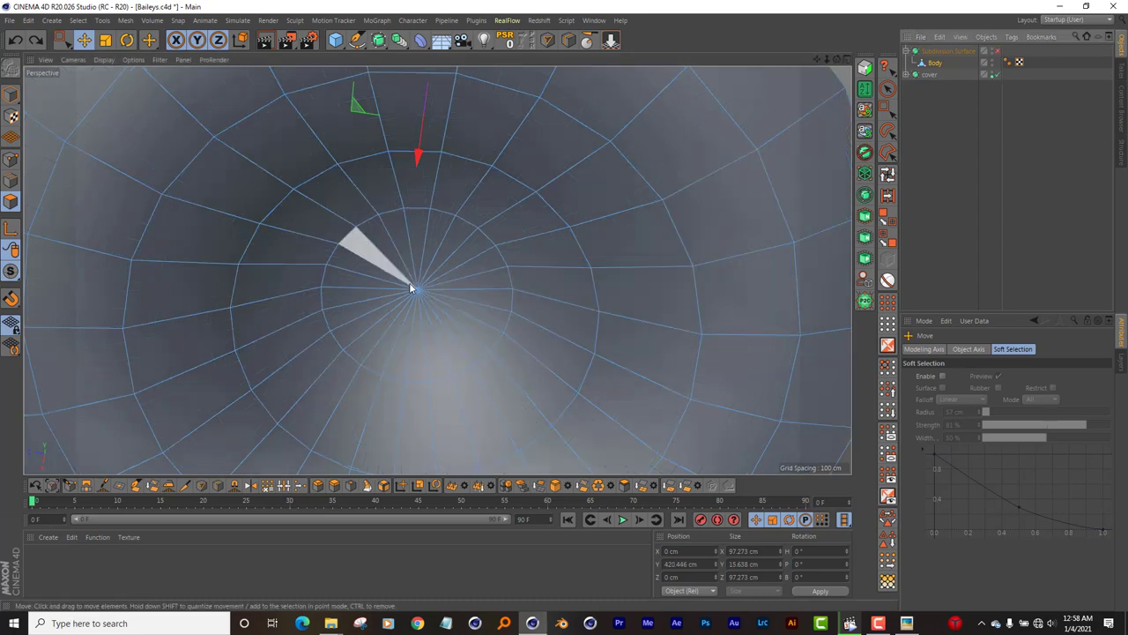
Step: Cut an edge ring around the base centre with K~L, briefly previewing it smoothed
left_click(567, 40)
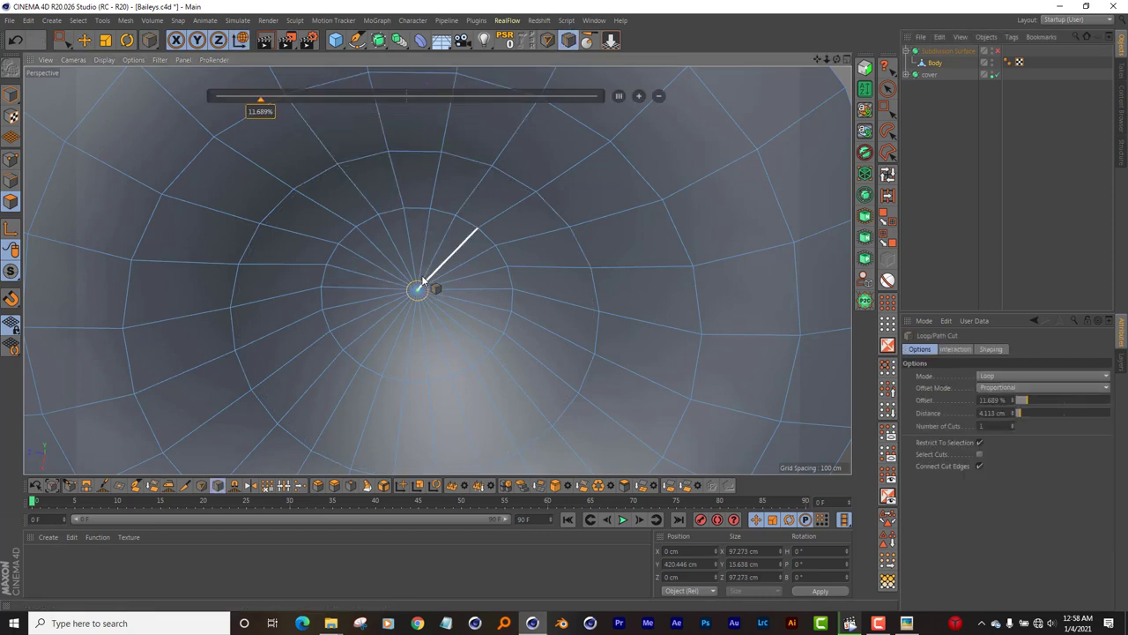
left_click(84, 41)
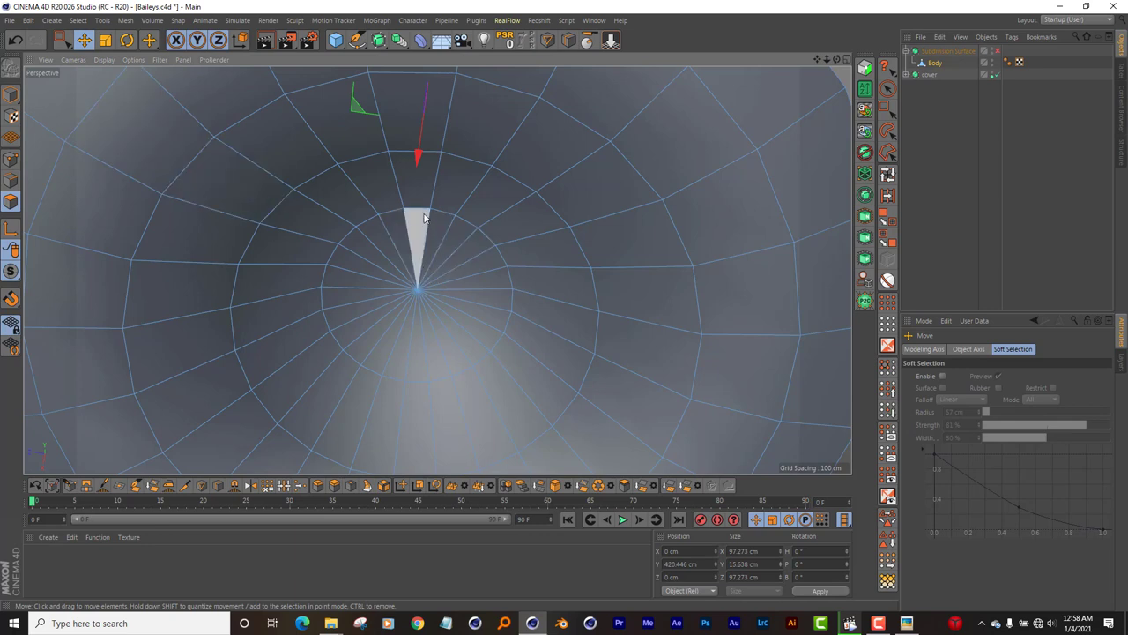
key("k")
key("l")
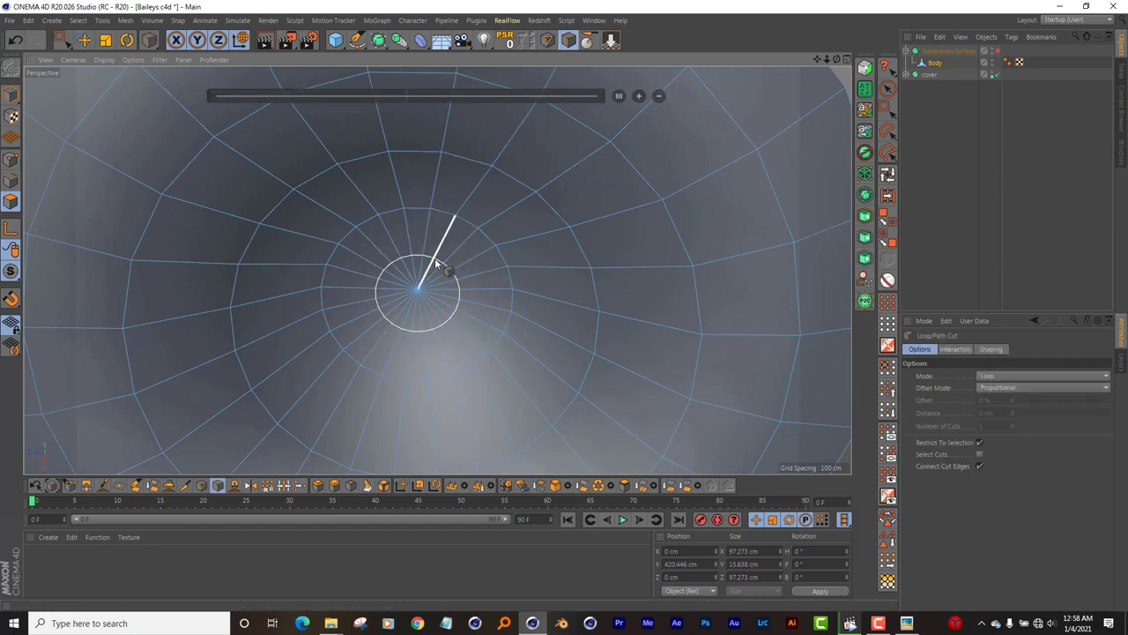
left_click(436, 260)
left_click(88, 42)
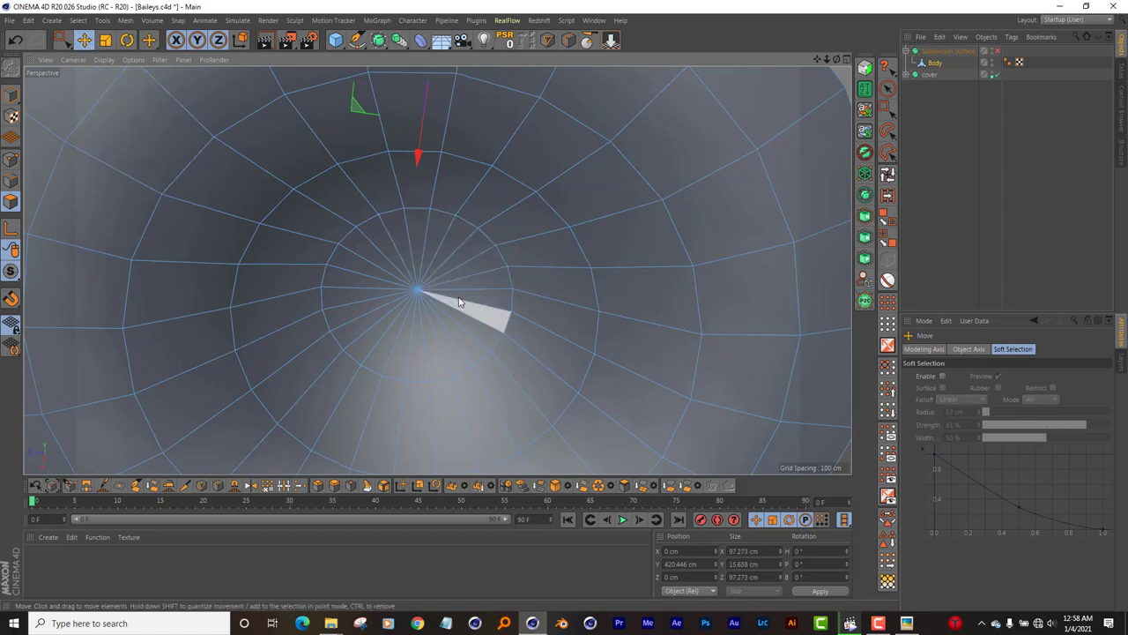
key("q")
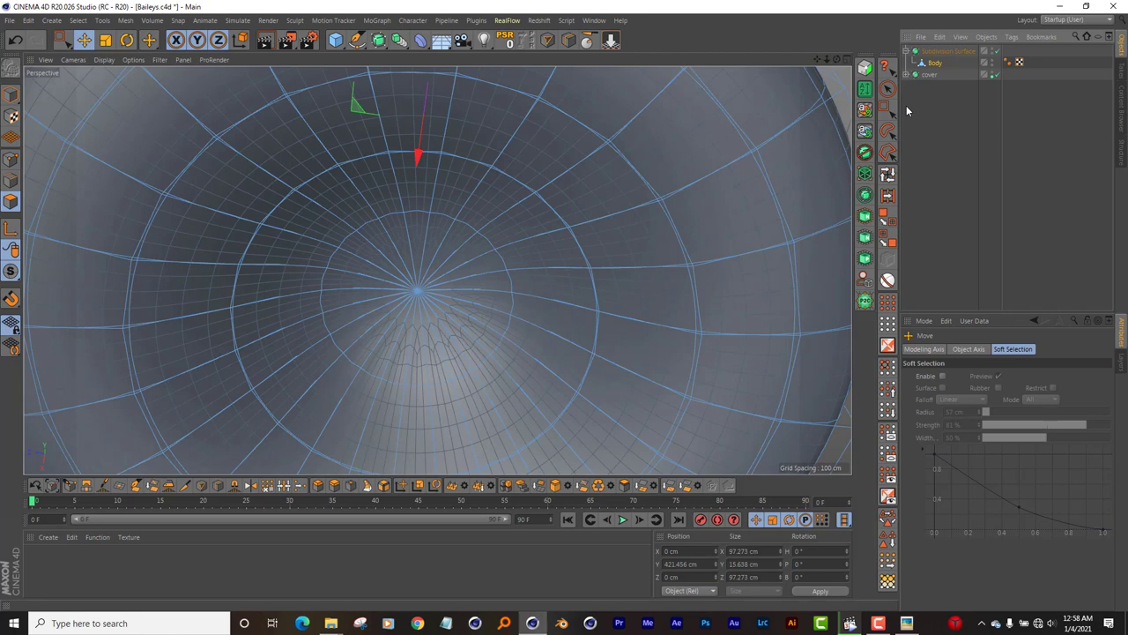
key("q")
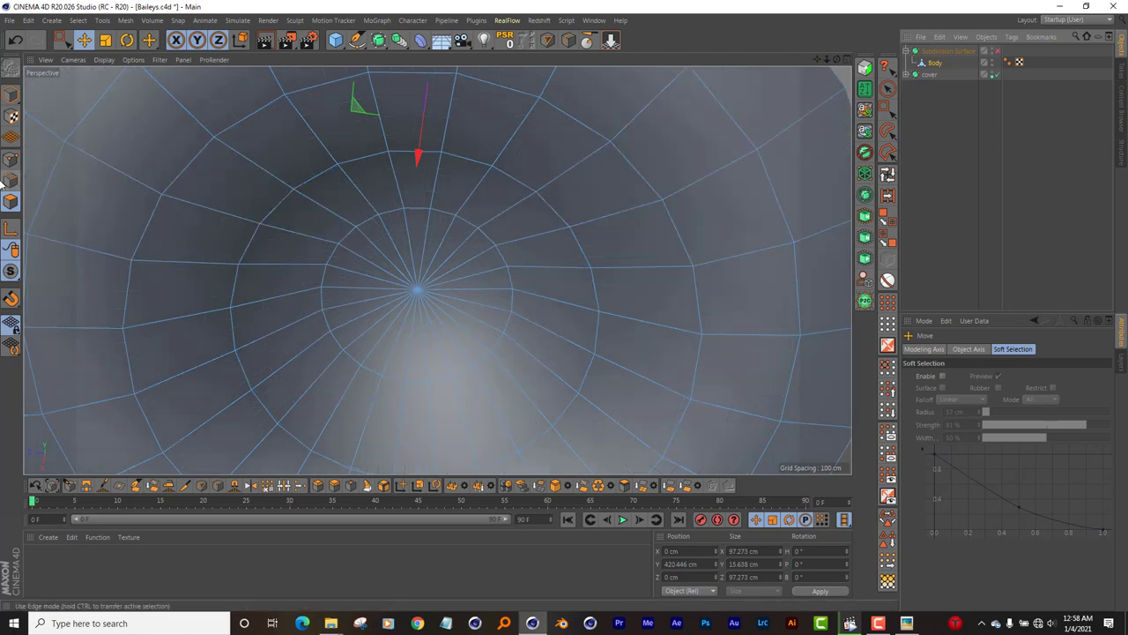
Step: Select the edge ring around the base centre and slide it inward into a smaller ring
left_click(11, 180)
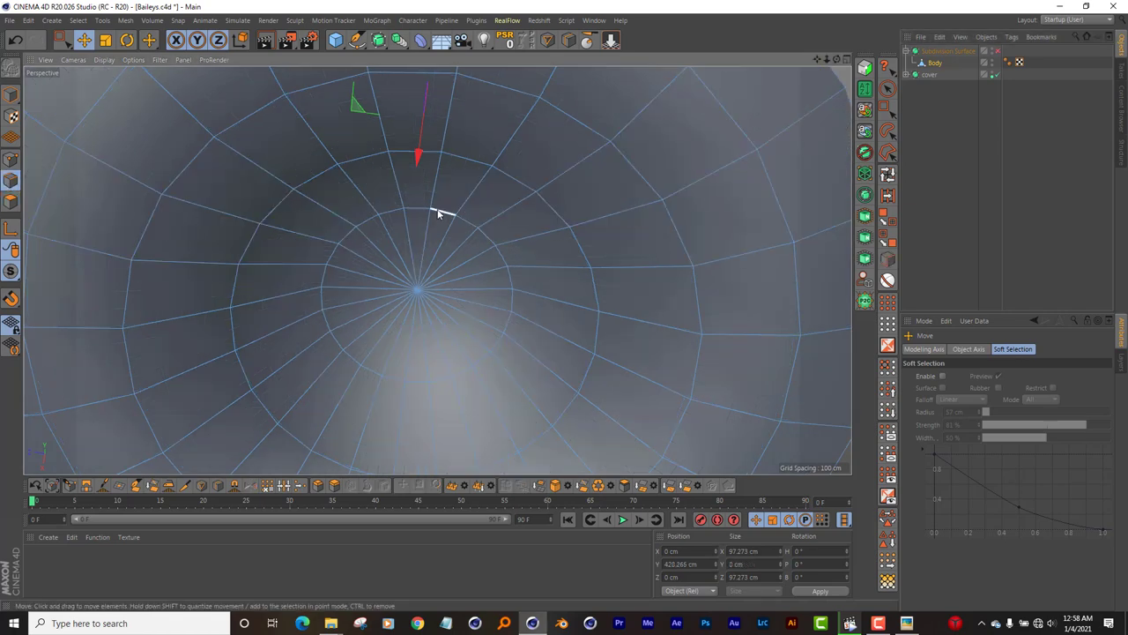
double_click(434, 212)
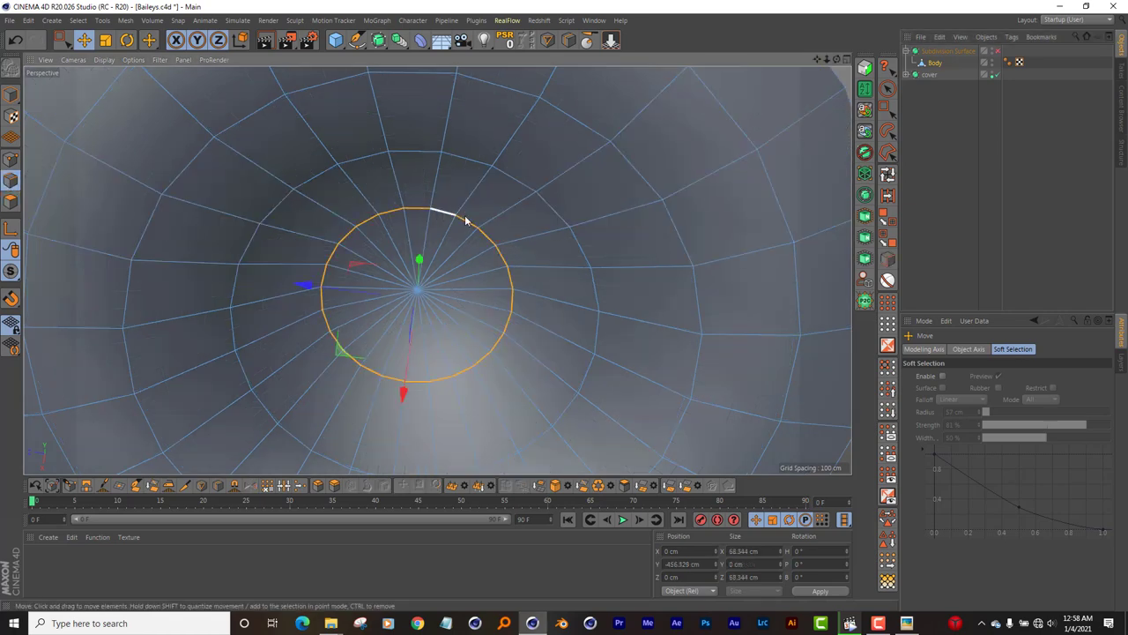
right_click(492, 279)
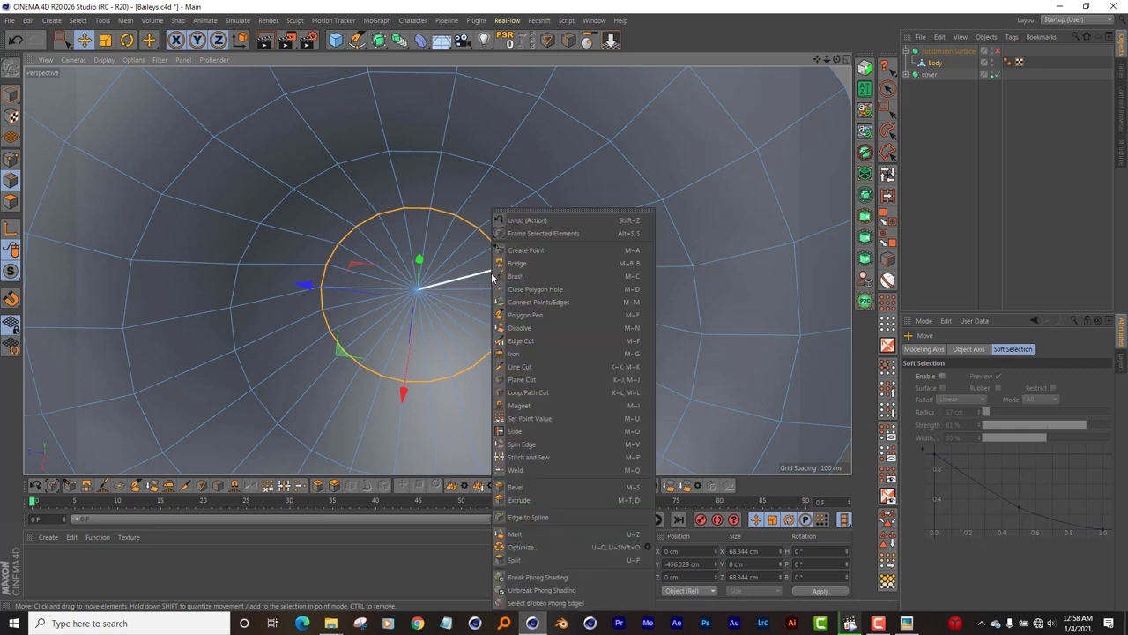
left_click(526, 432)
mouse_move(506, 265)
left_mouse_down()
mouse_move(472, 271)
mouse_move(621, 256)
left_mouse_up()
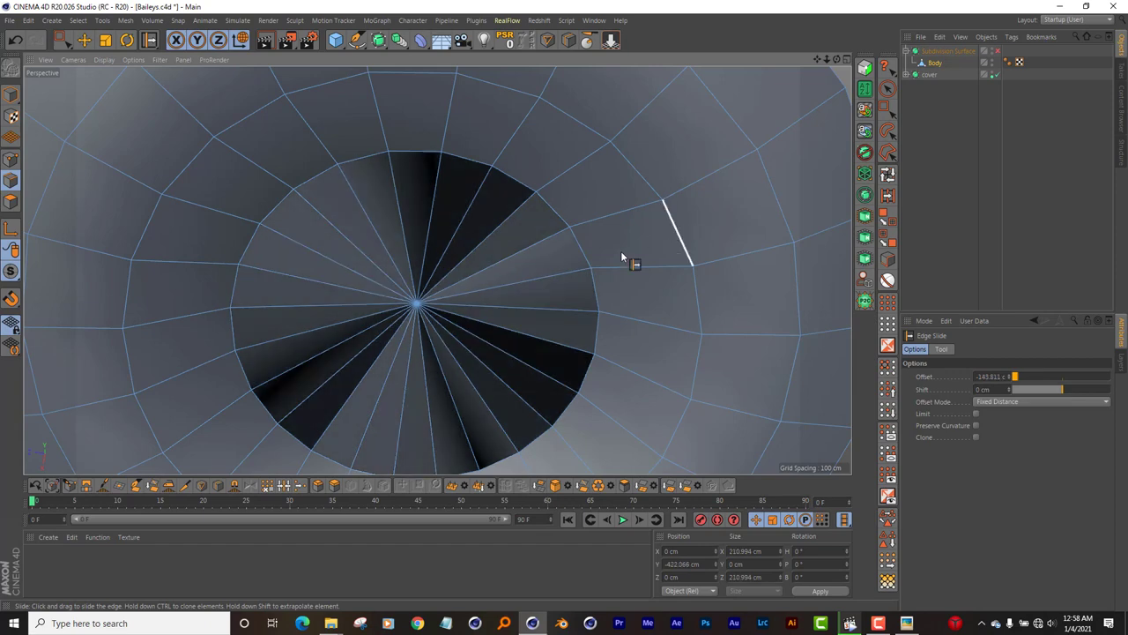
left_click_drag(622, 256, 567, 292)
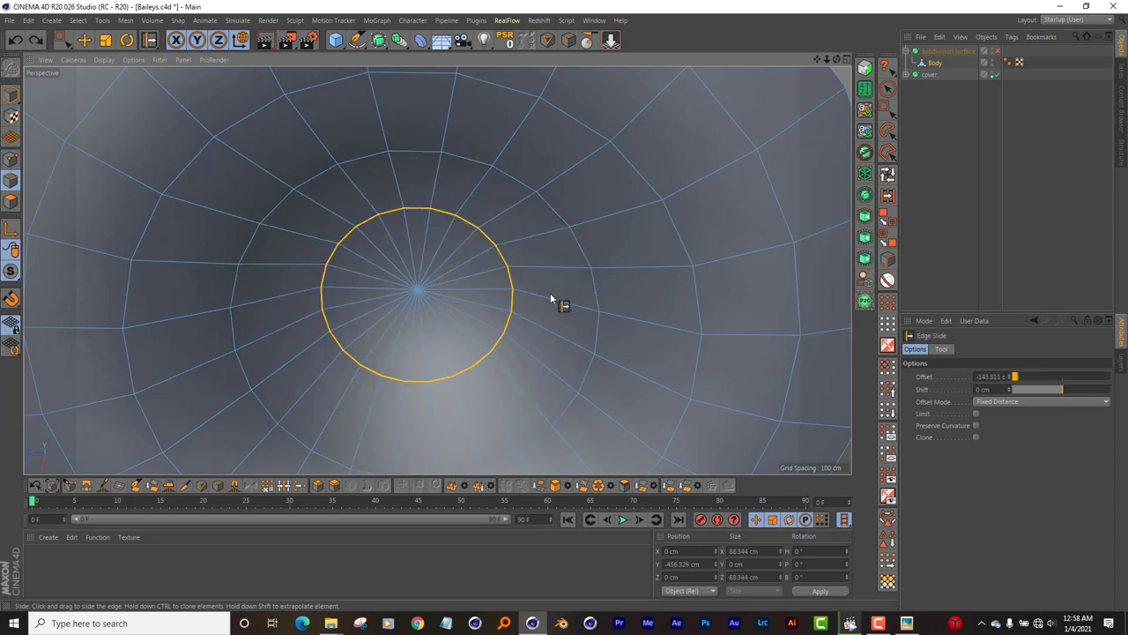
Step: Select the next ring out and slide it inward toward the centre point
right_click(509, 286)
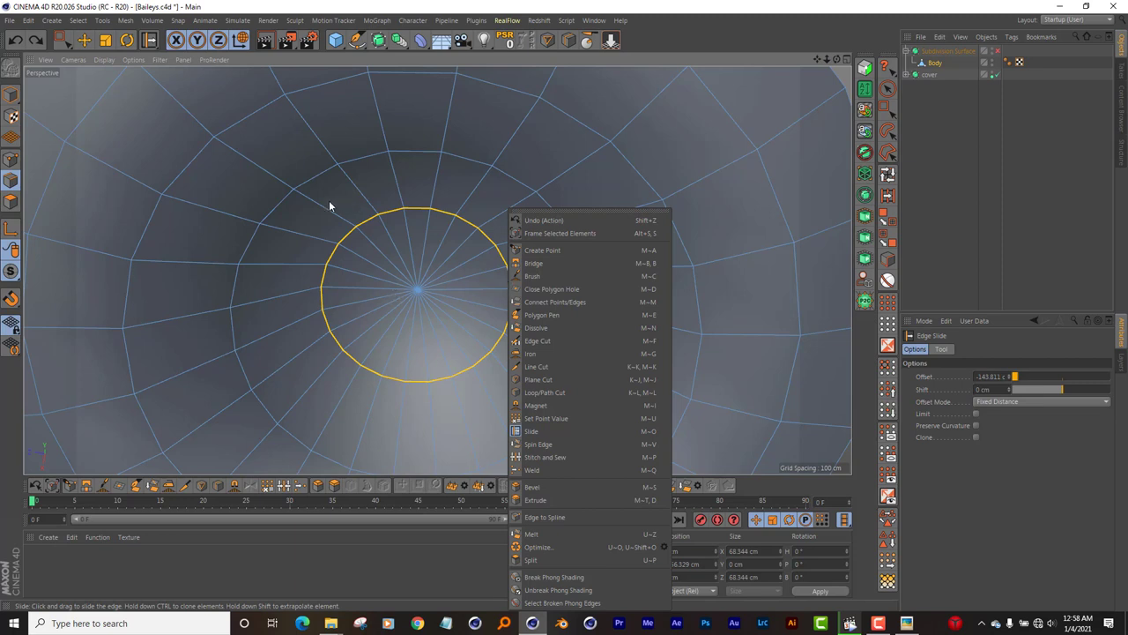
left_click(292, 167)
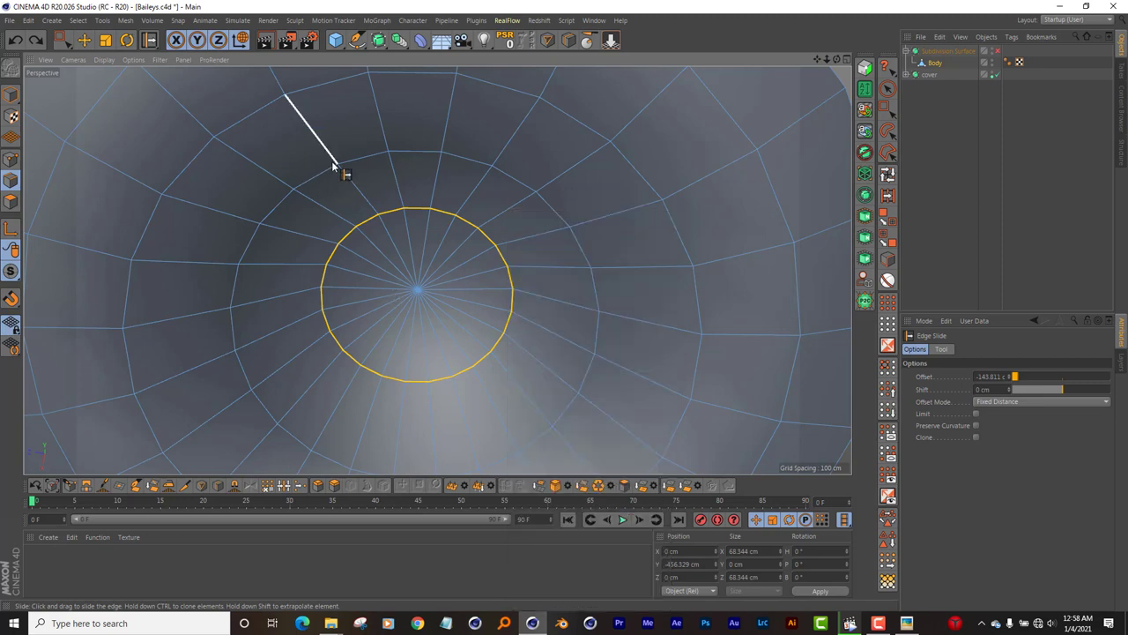
left_click(321, 173)
double_click(321, 173)
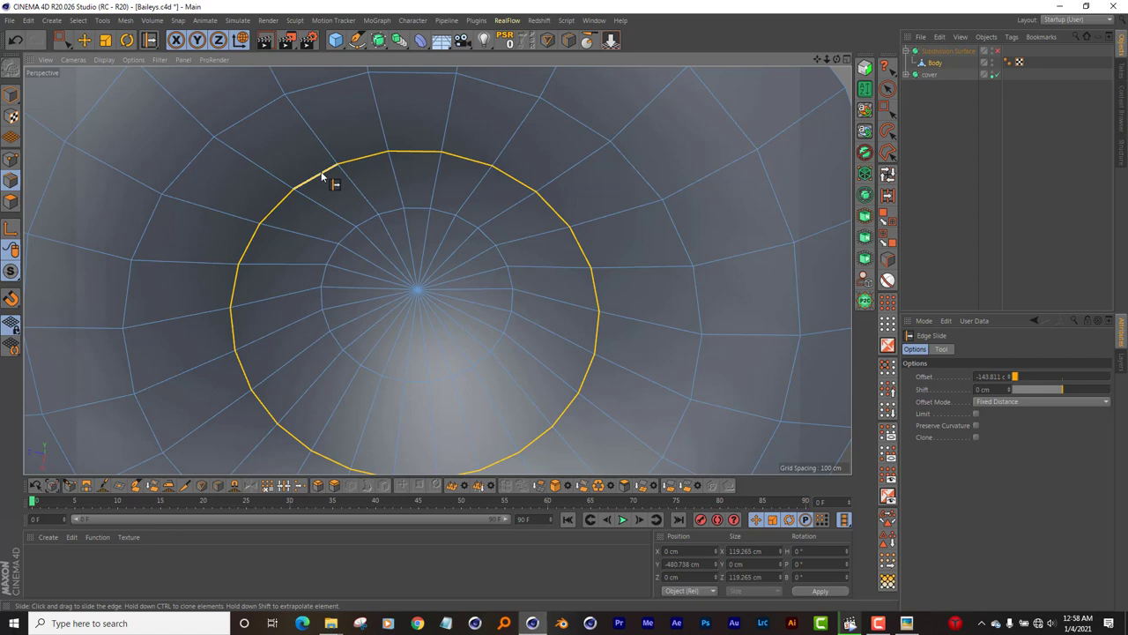
mouse_move(497, 171)
left_mouse_down()
mouse_move(473, 197)
mouse_move(482, 181)
left_mouse_up()
mouse_move(468, 221)
left_mouse_down()
mouse_move(433, 252)
mouse_move(439, 244)
left_mouse_up()
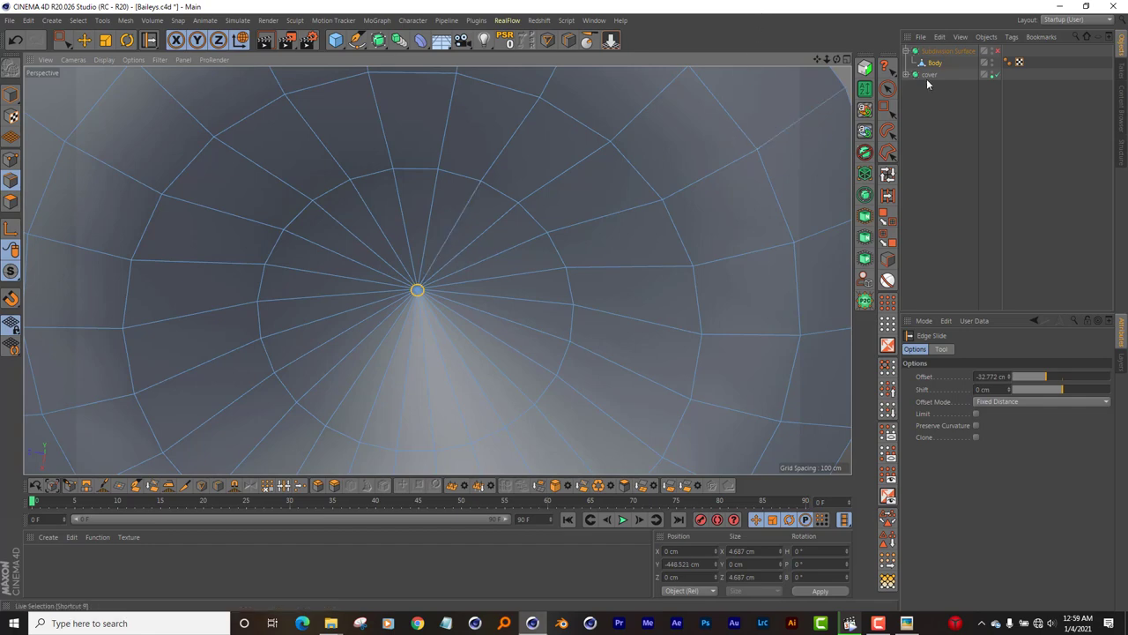
Step: Undo the last slide to restore the inner ring, previewing the smoothed base before turning smoothing off
left_click(996, 51)
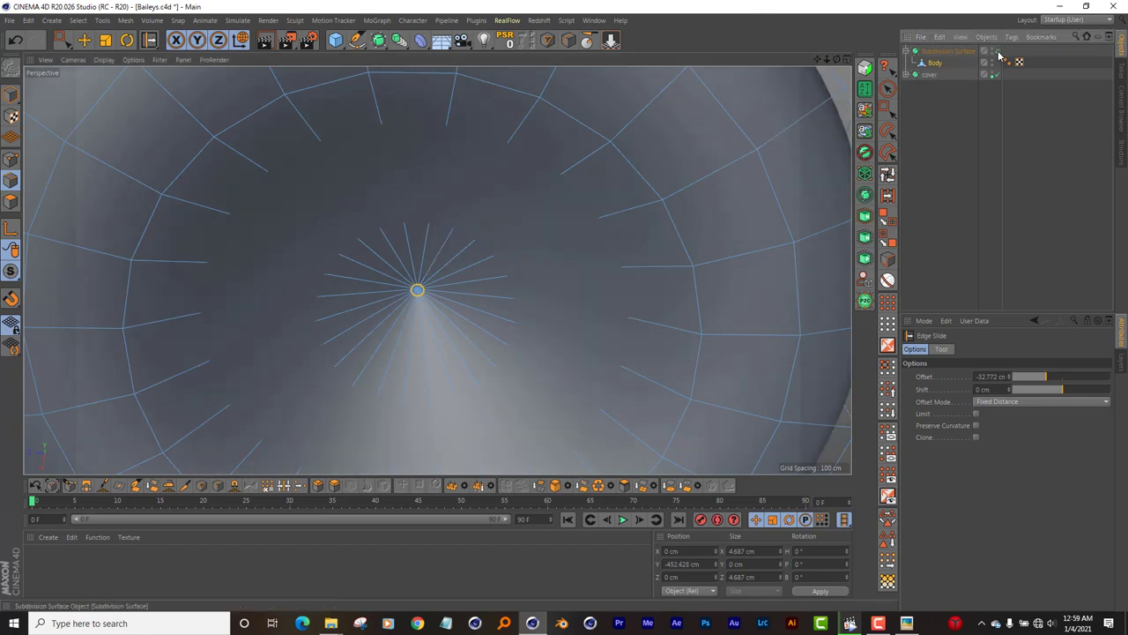
scroll(451, 241, "down", 2)
left_click_drag(430, 244, 708, 135, "alt")
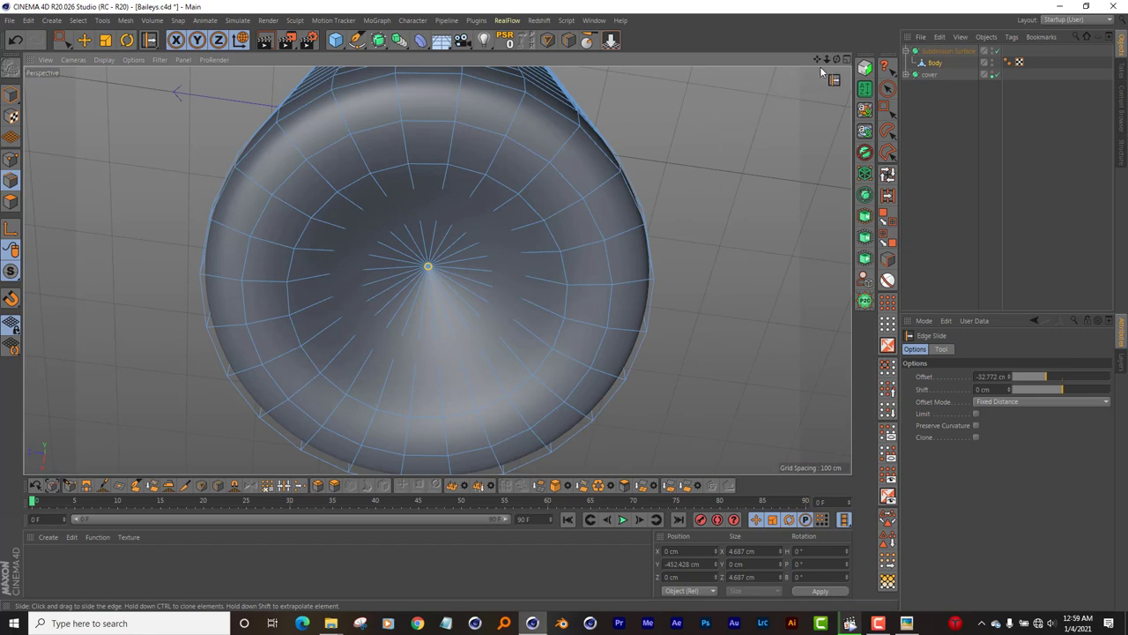
left_click_drag(836, 62, 435, 269, "alt")
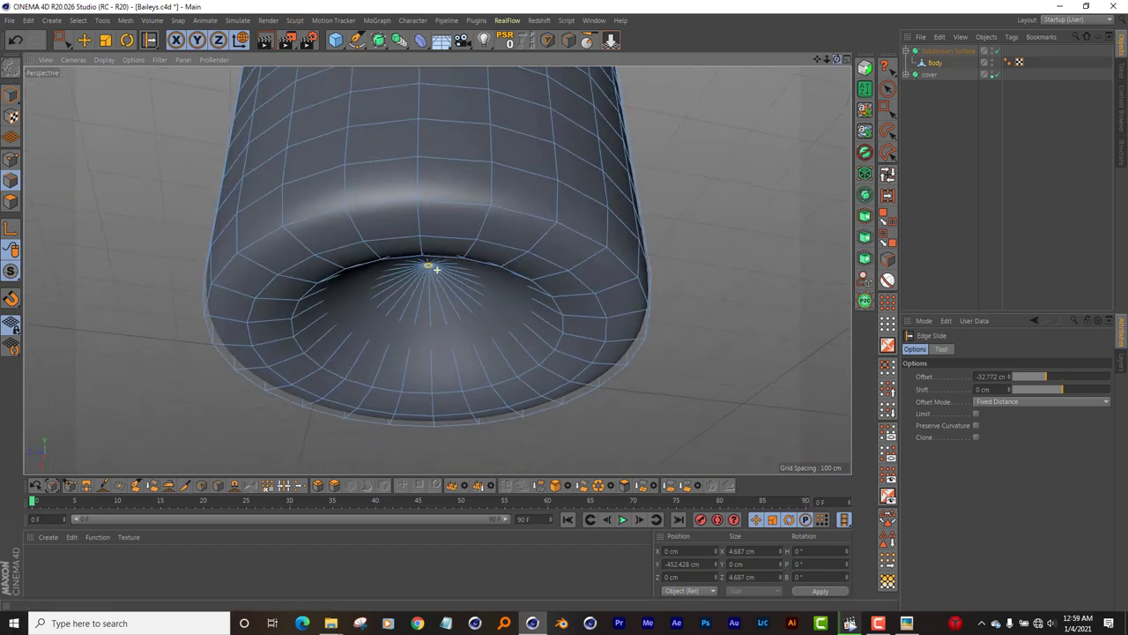
key("q")
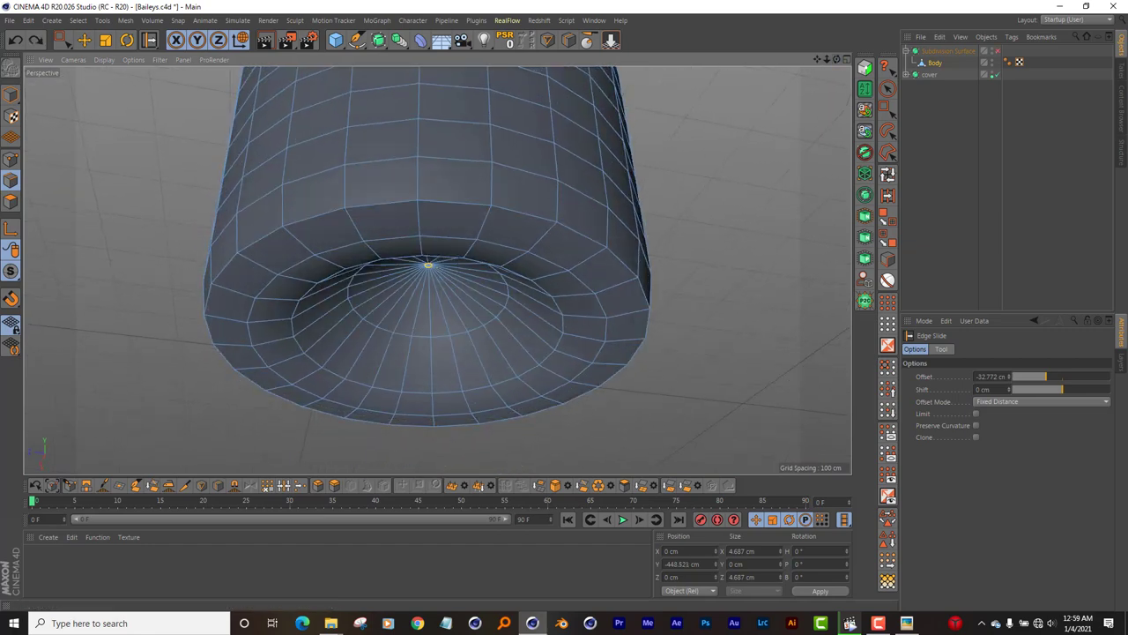
key("ctrl+z")
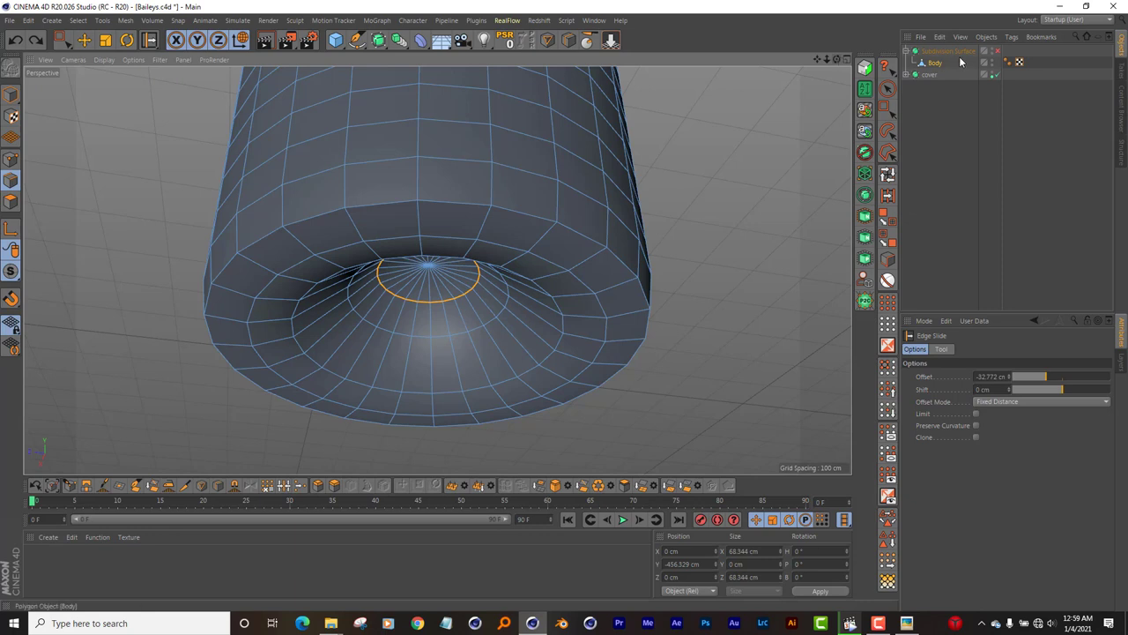
left_click(997, 51)
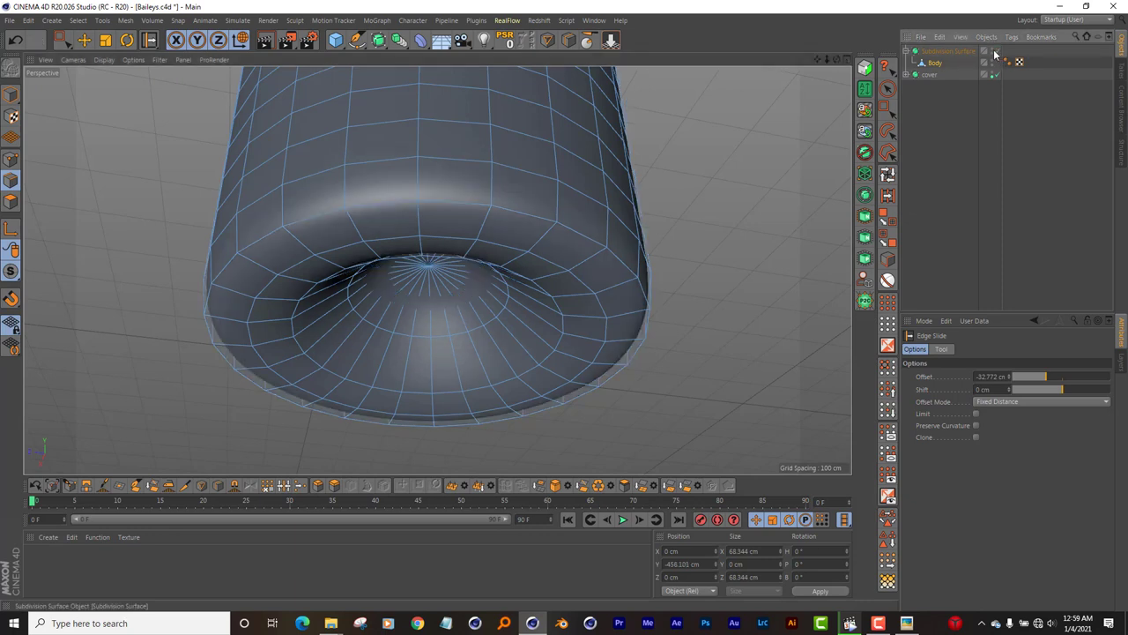
left_click_drag(837, 59, 837, 74)
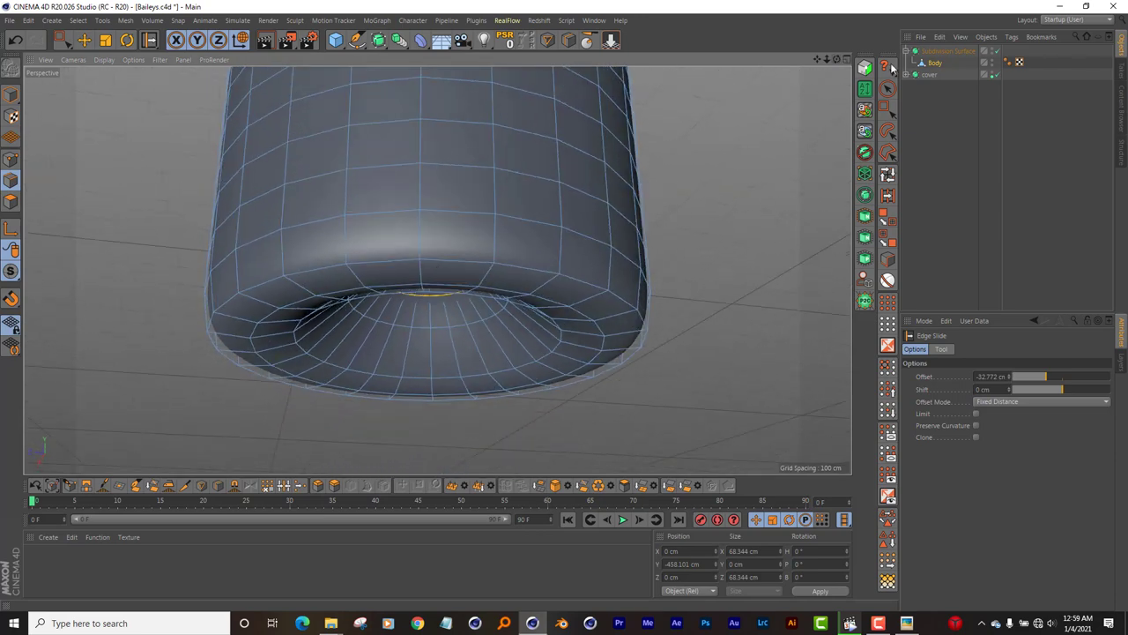
left_click(997, 51)
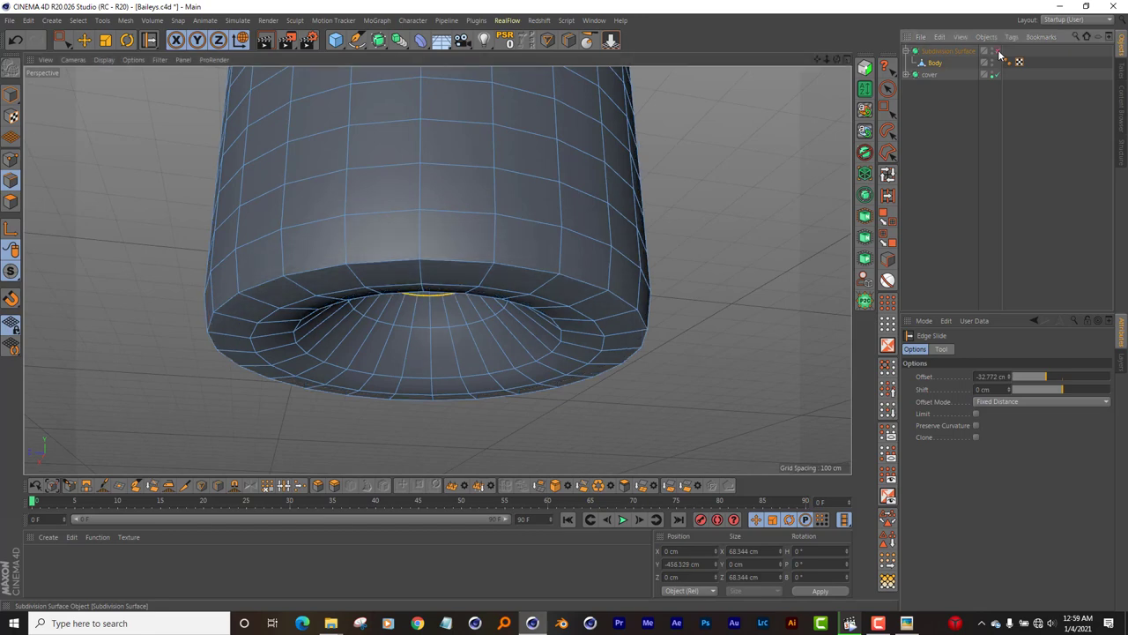
left_click_drag(838, 61, 838, 70)
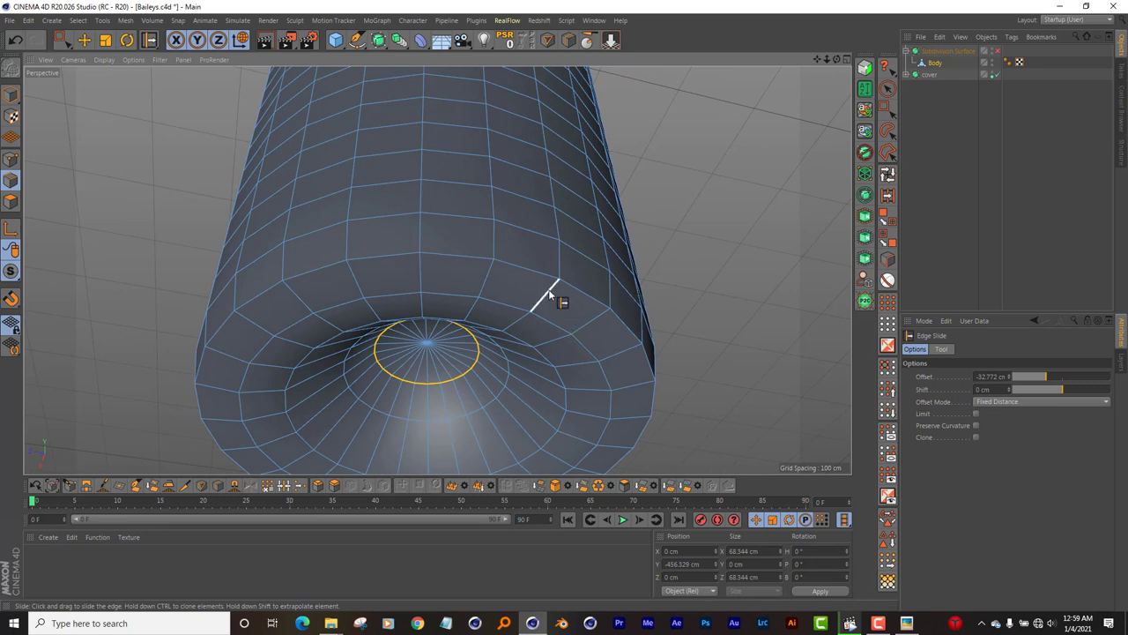
Step: Add a new edge loop near the base after checking the Loop/Path Cut settings
left_click(568, 39)
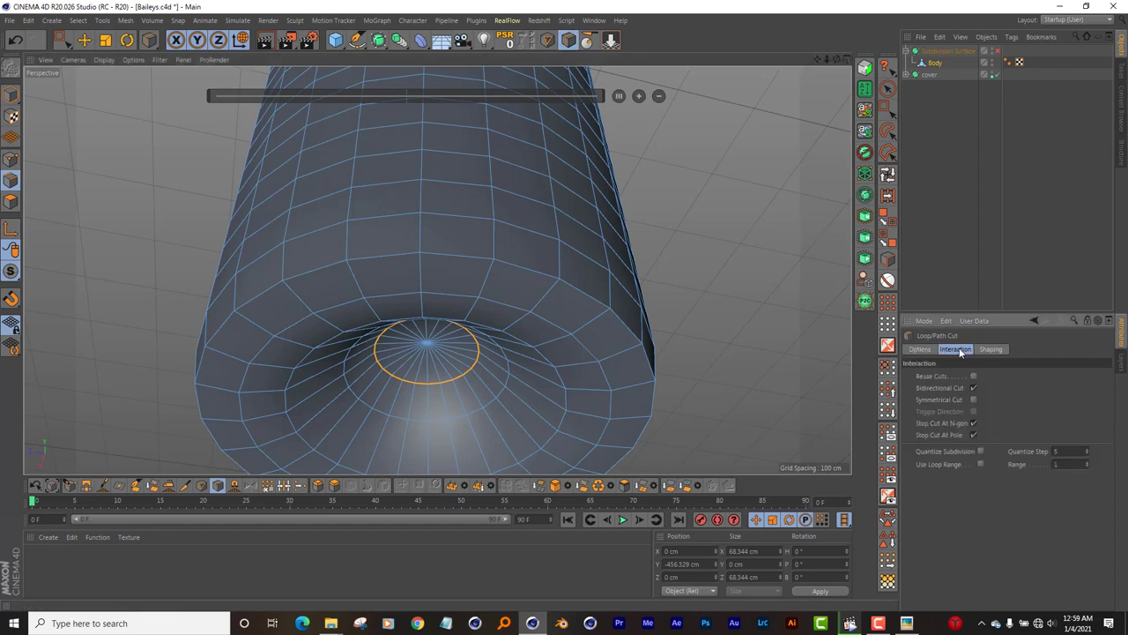
left_click(991, 349)
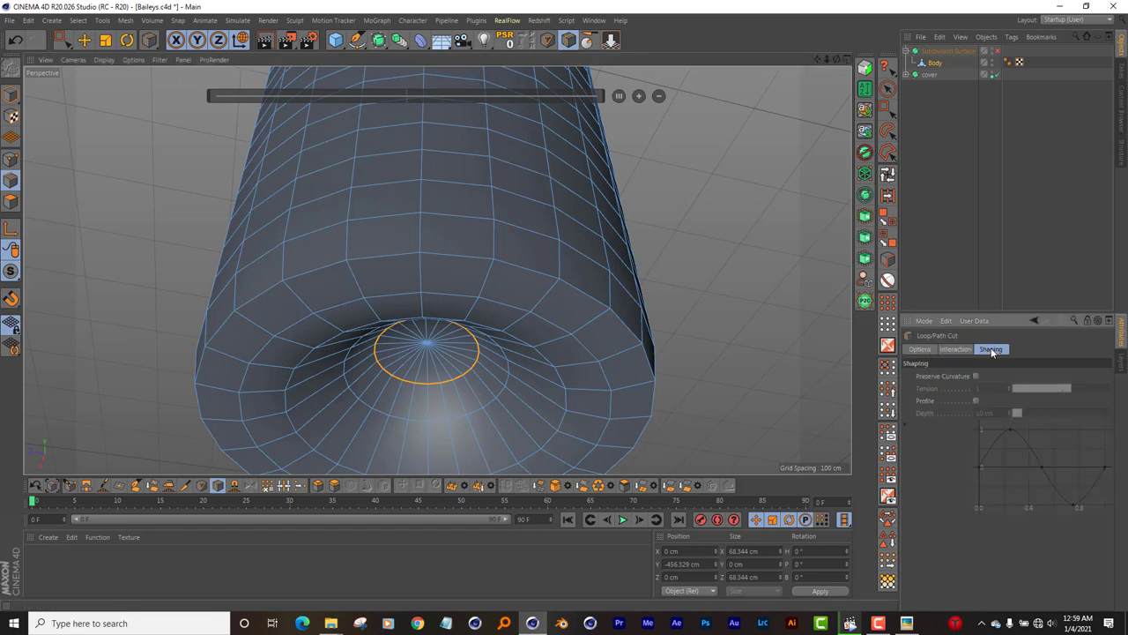
left_click(924, 350)
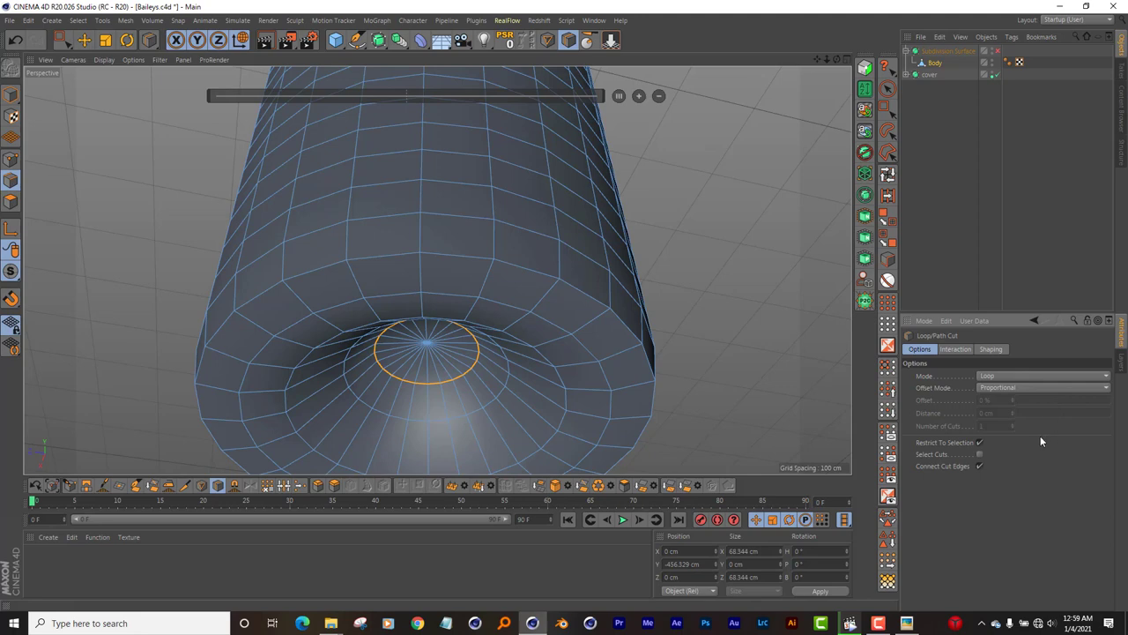
left_click(952, 349)
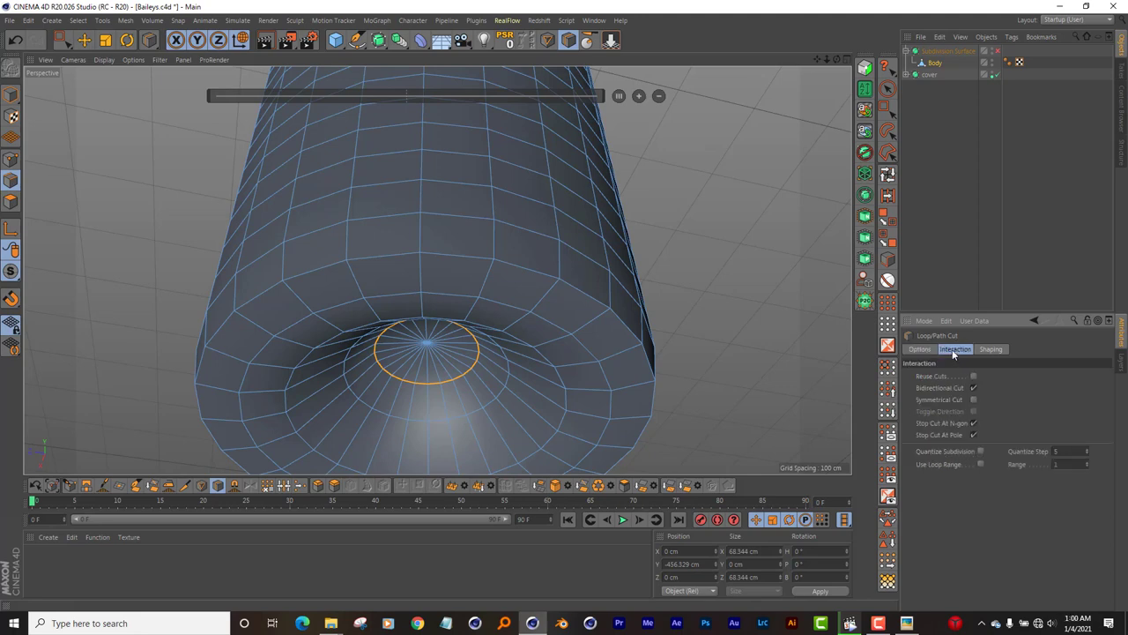
left_click(601, 315)
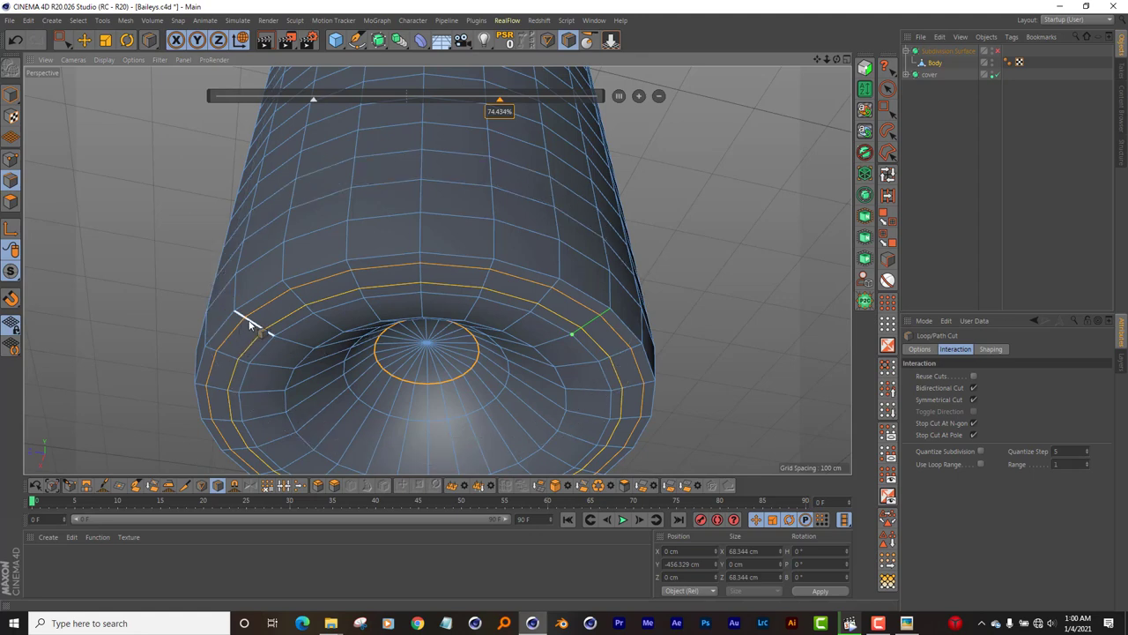
left_click(84, 39)
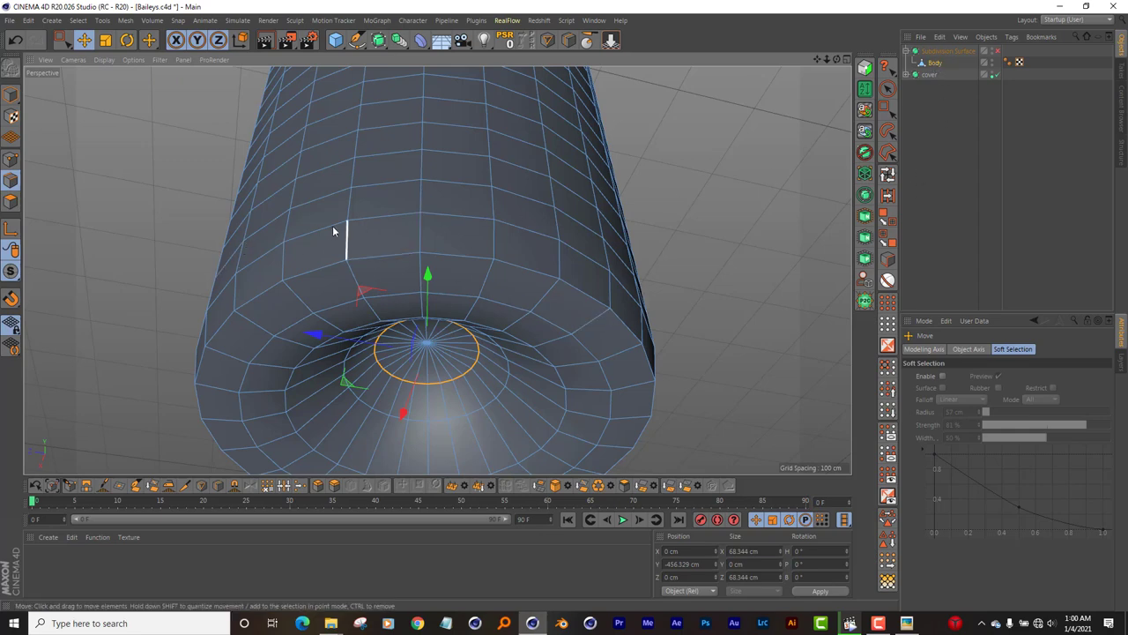
Step: With smoothing on, select the bottom rim edge loop and raise it about 5 cm
left_click(934, 62)
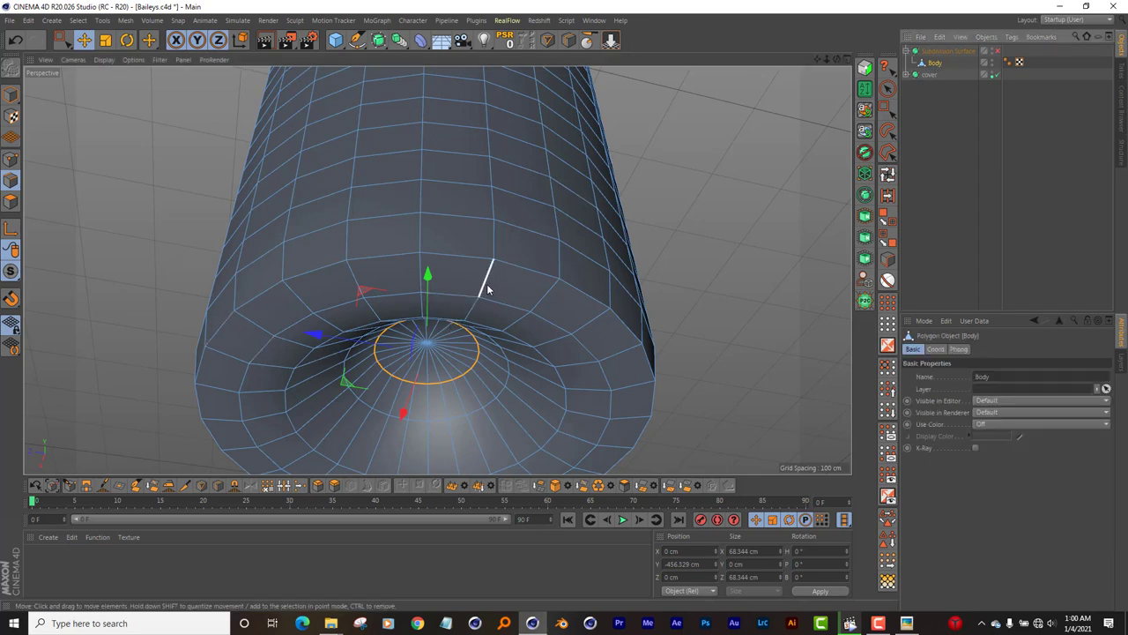
left_click(997, 52)
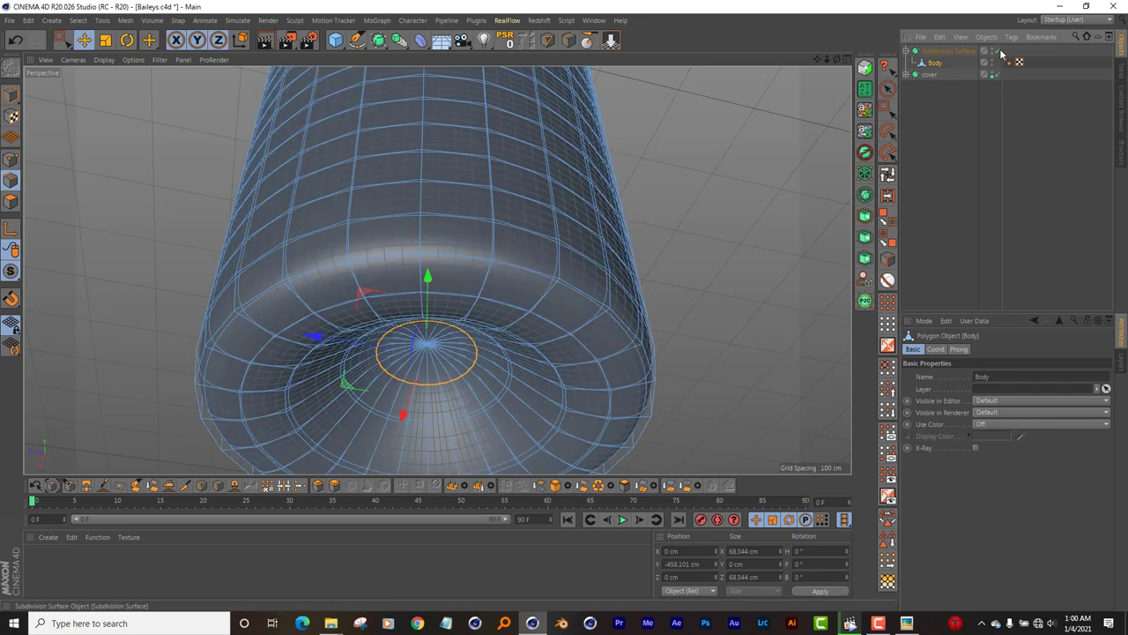
left_click(510, 268)
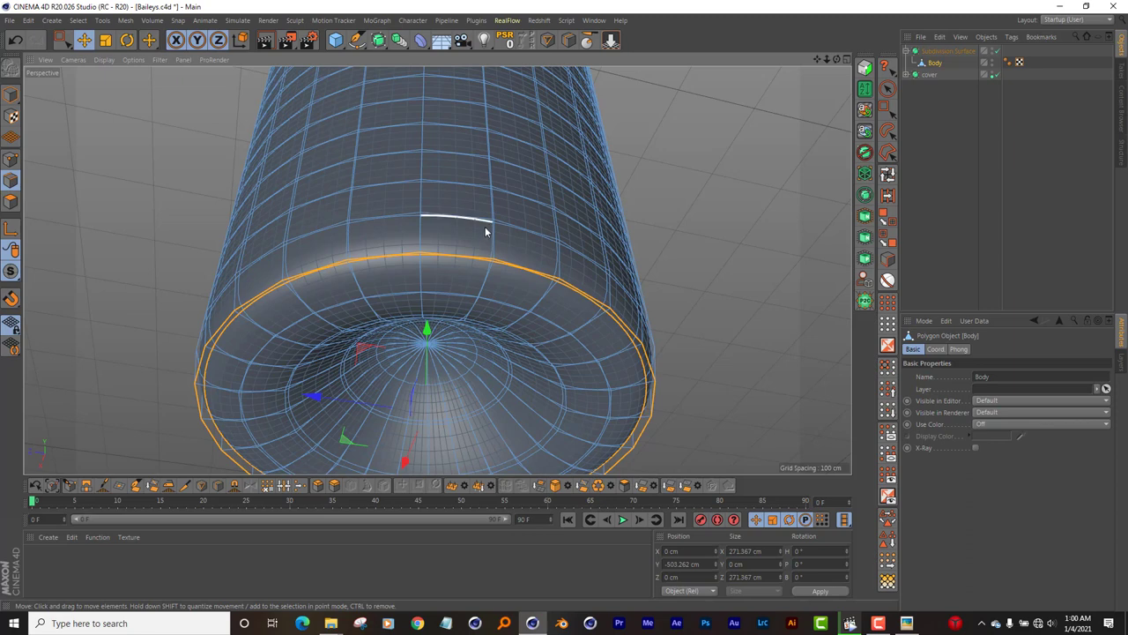
left_click(85, 41)
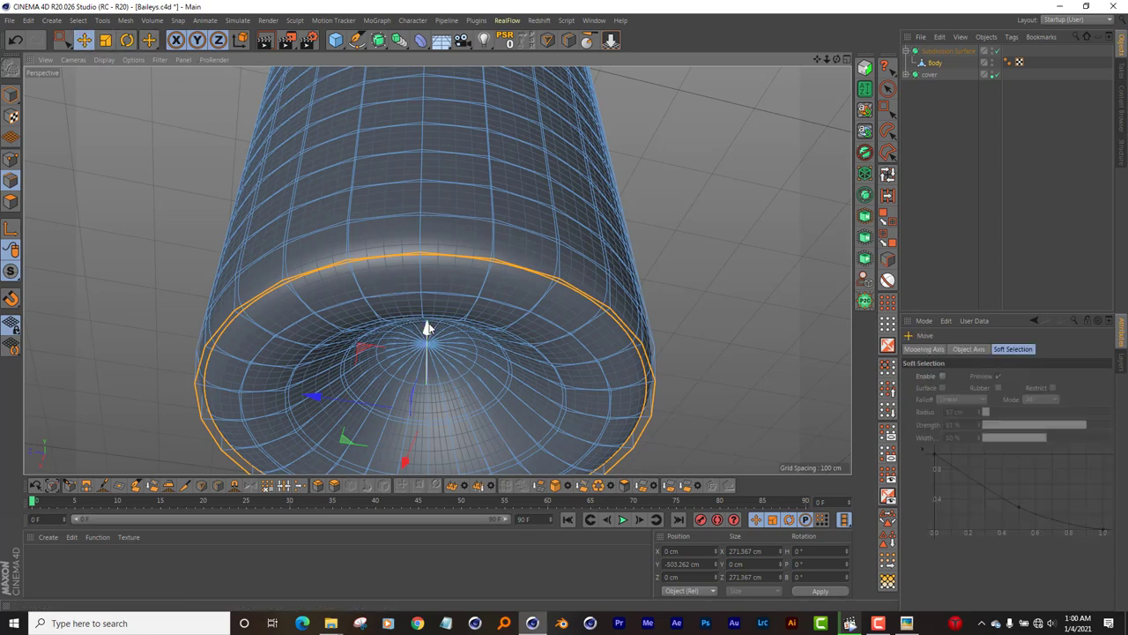
left_click_drag(427, 327, 429, 325)
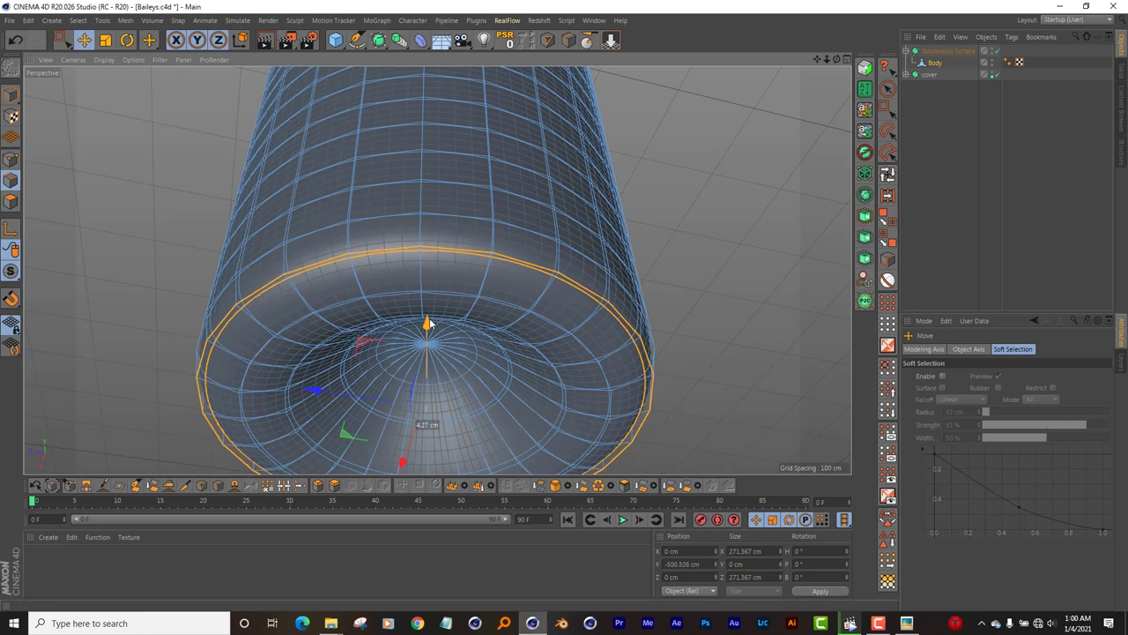
Step: Scale the bottom edge loop down slightly and turn off subdivision smoothing
left_click(105, 40)
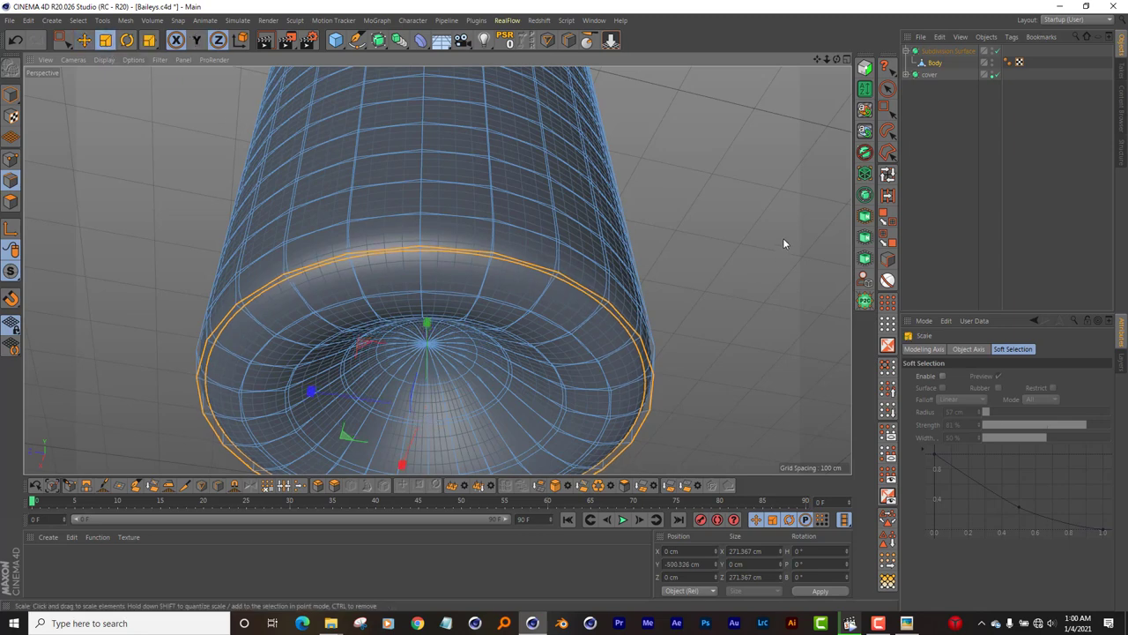
left_click_drag(783, 238, 775, 246)
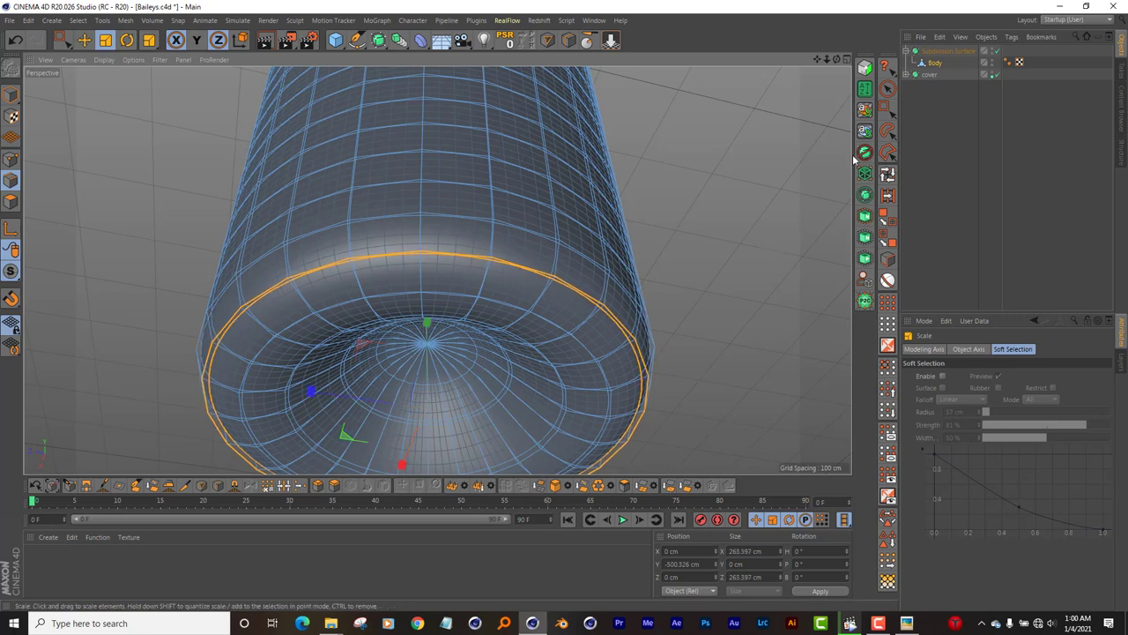
left_click_drag(837, 59, 437, 270)
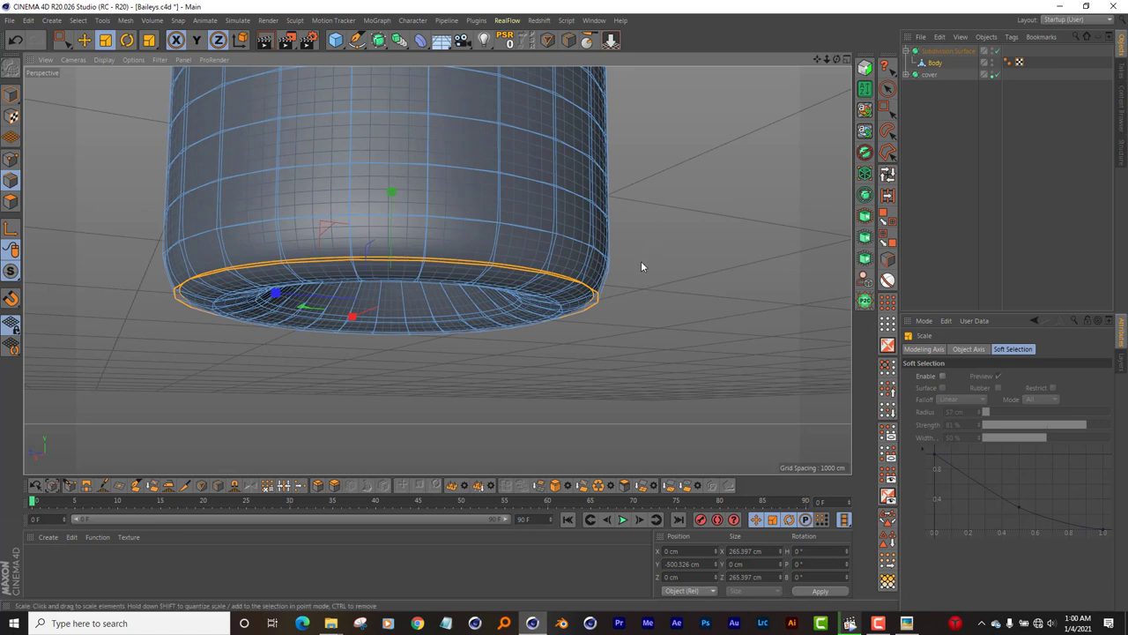
left_click(994, 51)
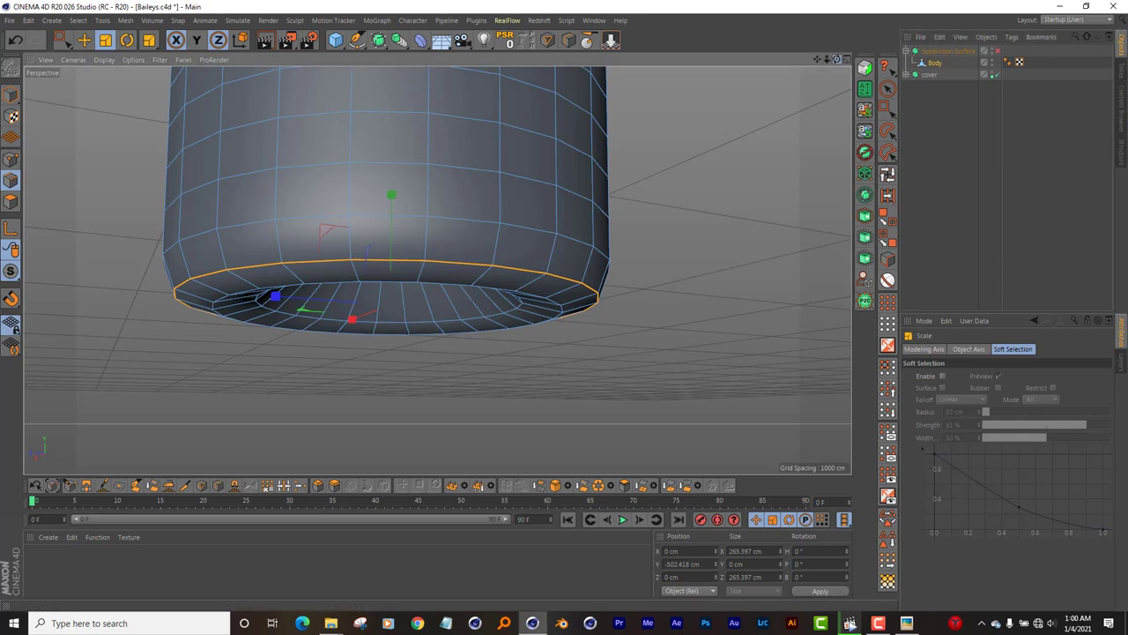
left_click_drag(826, 59, 722, 141)
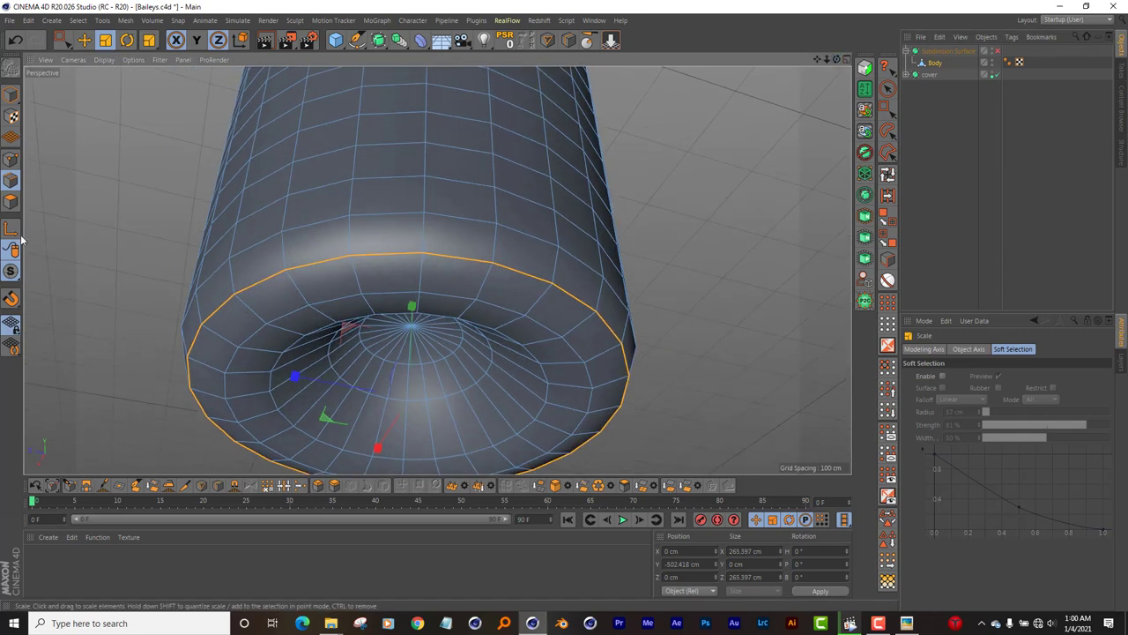
left_click(10, 201)
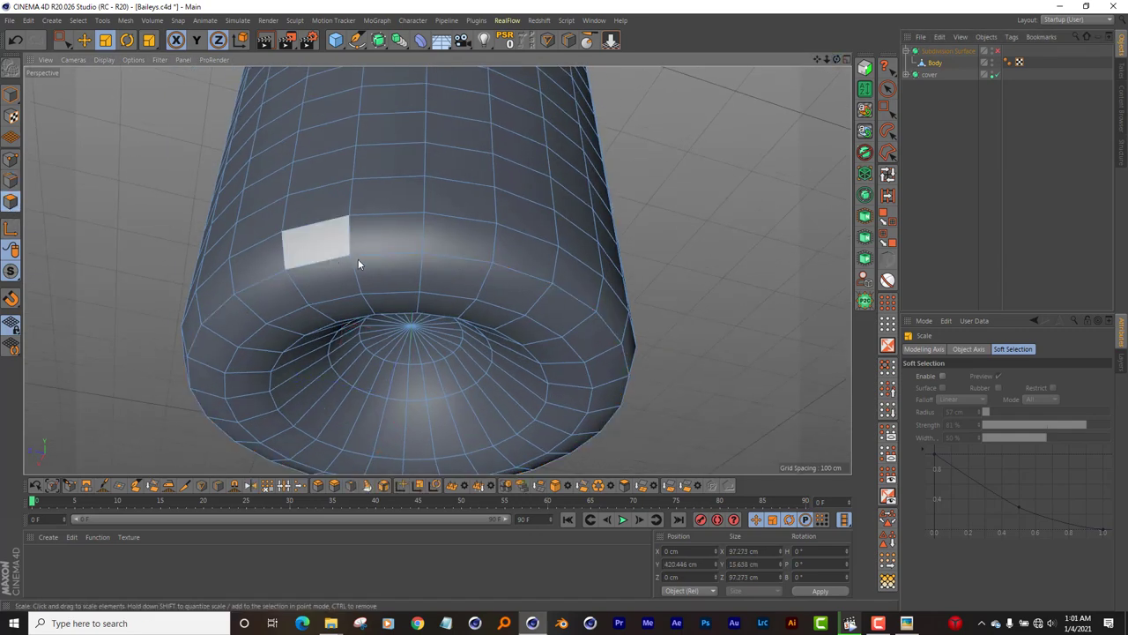
Step: With Loop Selection, pick the polygon ring near the bottom of the Body
double_click(404, 280)
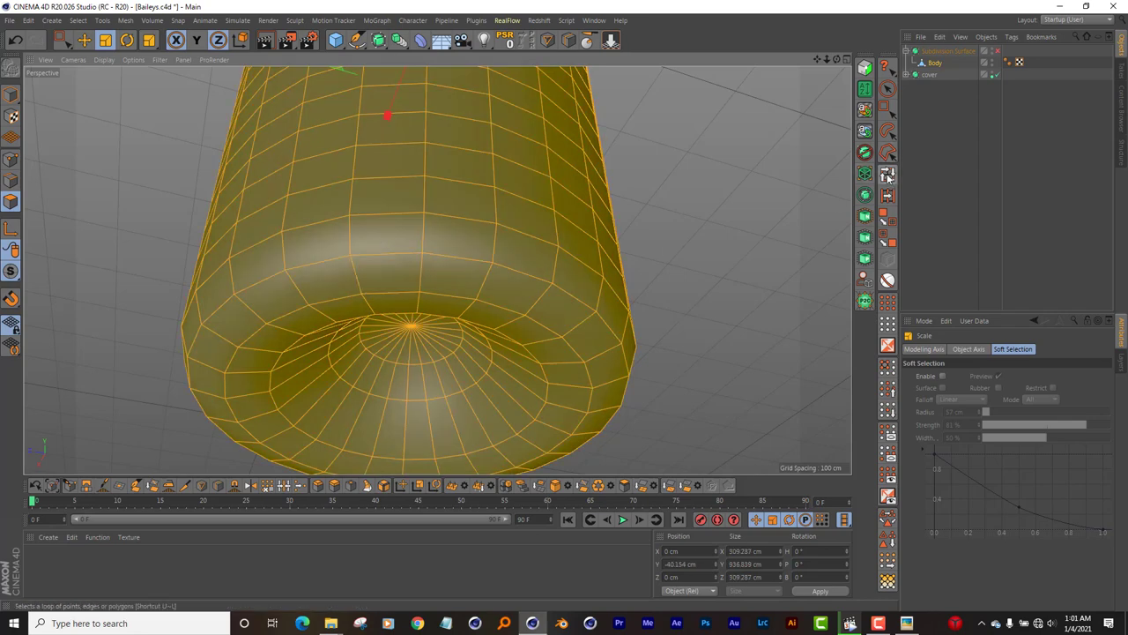
left_click(887, 176)
left_click(496, 291)
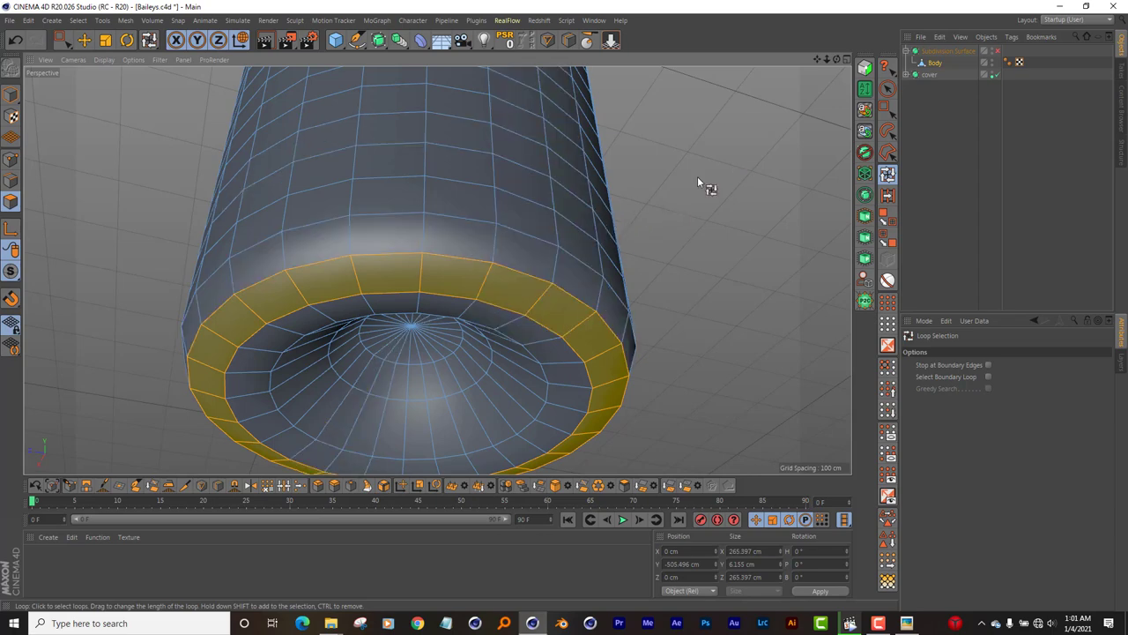
Step: Inset the selected rim ring with Extrude Inner into a thin band and move it down 1.83 cm
left_click(351, 485)
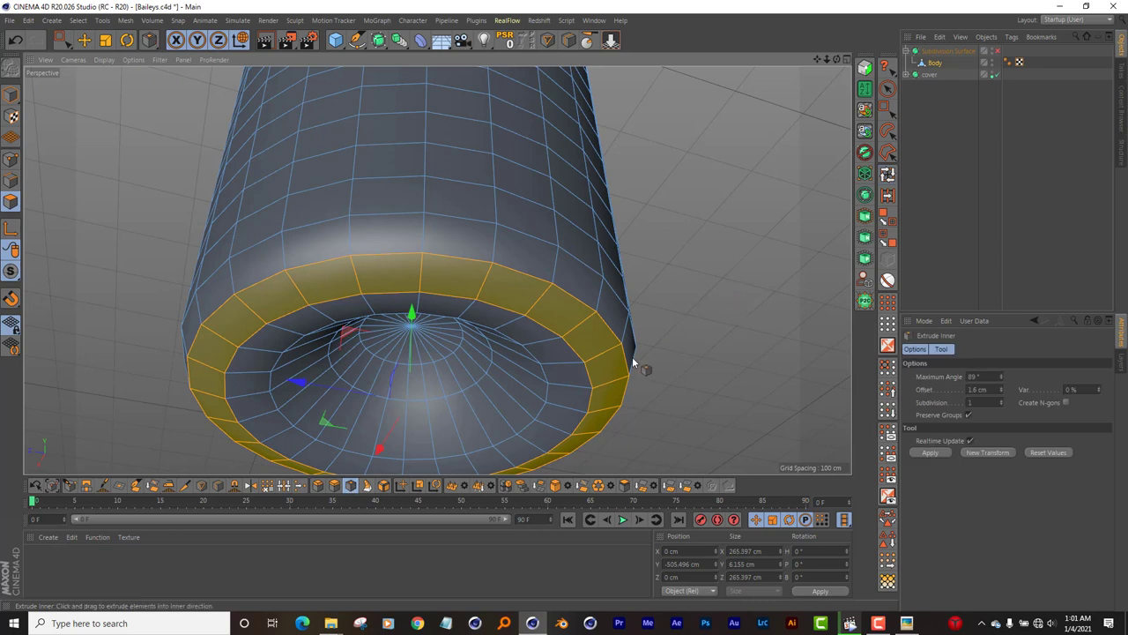
mouse_move(730, 366)
left_mouse_down()
mouse_move(767, 366)
mouse_move(748, 366)
left_mouse_up()
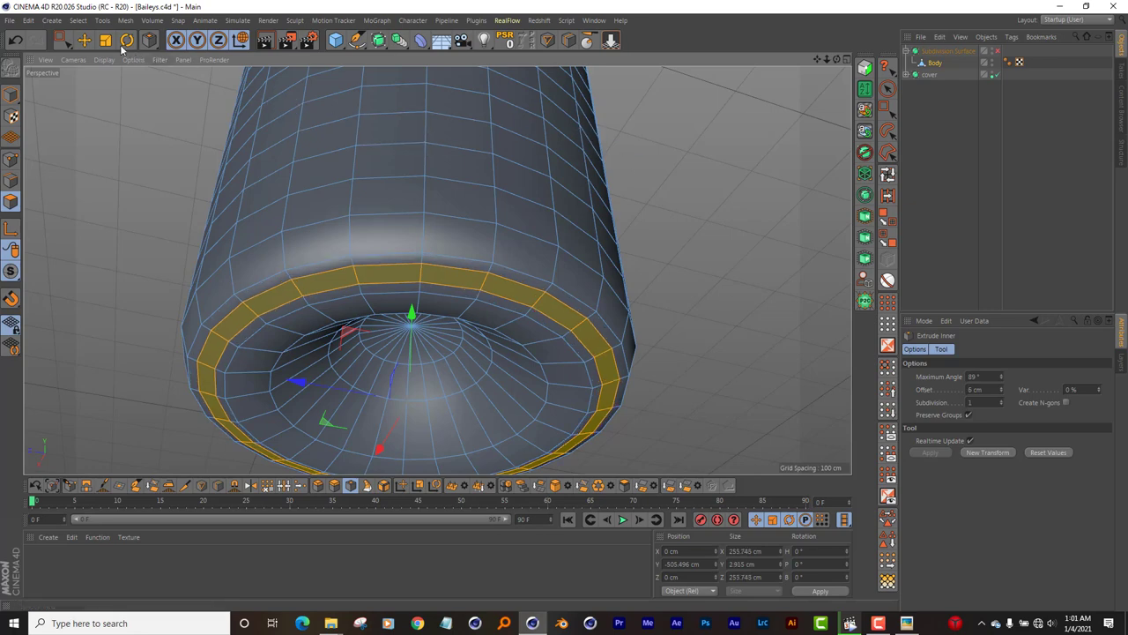
left_click(86, 41)
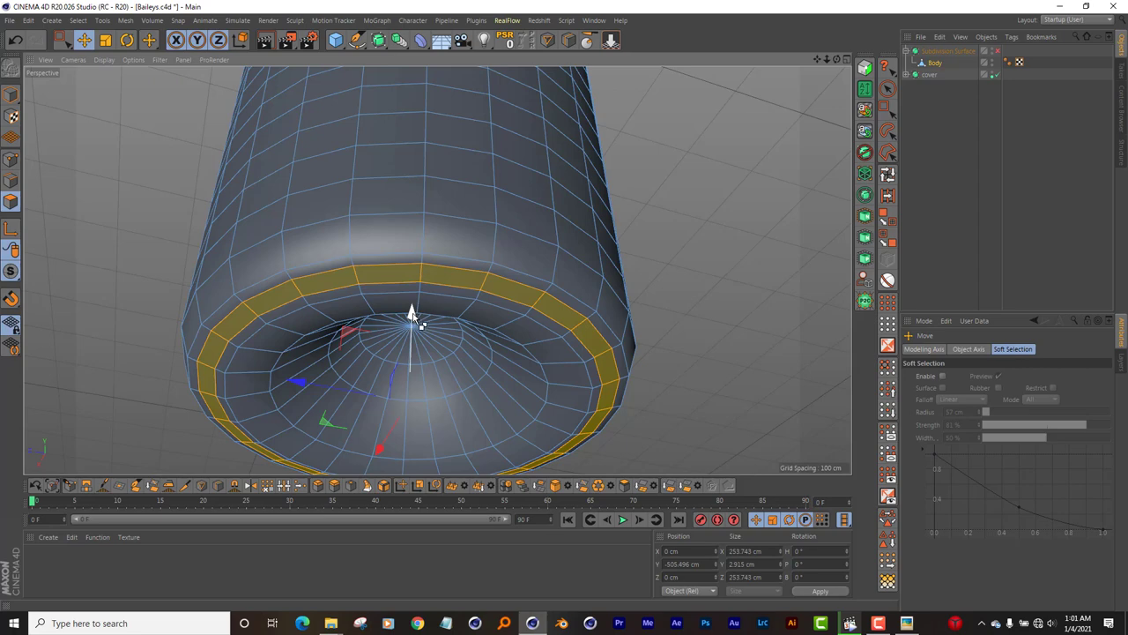
left_click_drag(421, 324, 421, 326)
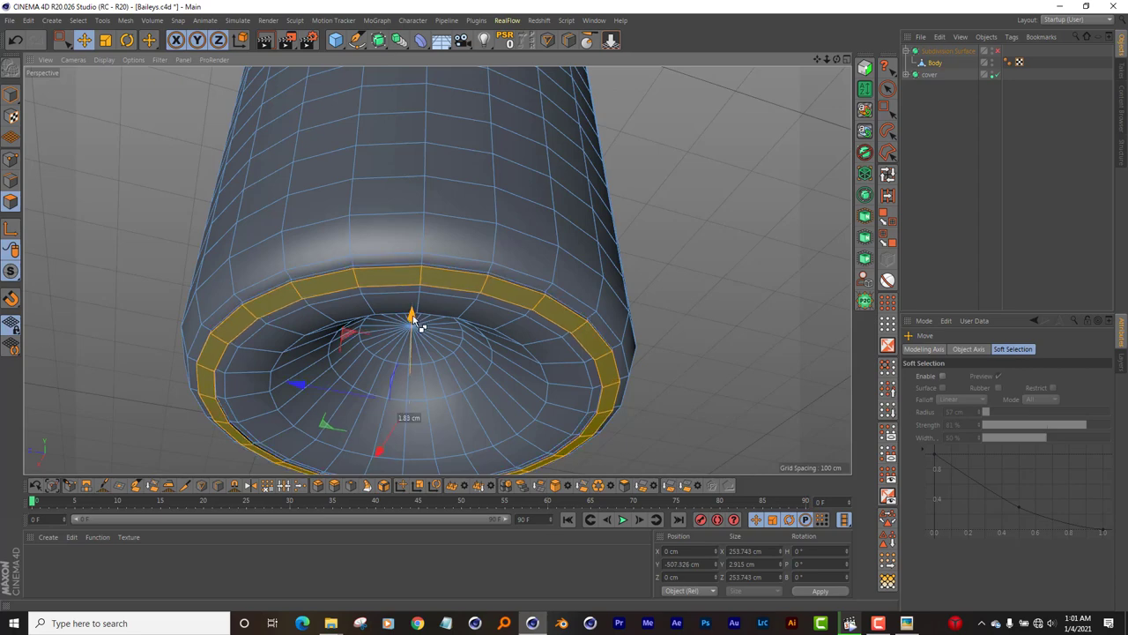
left_click_drag(420, 326, 419, 327)
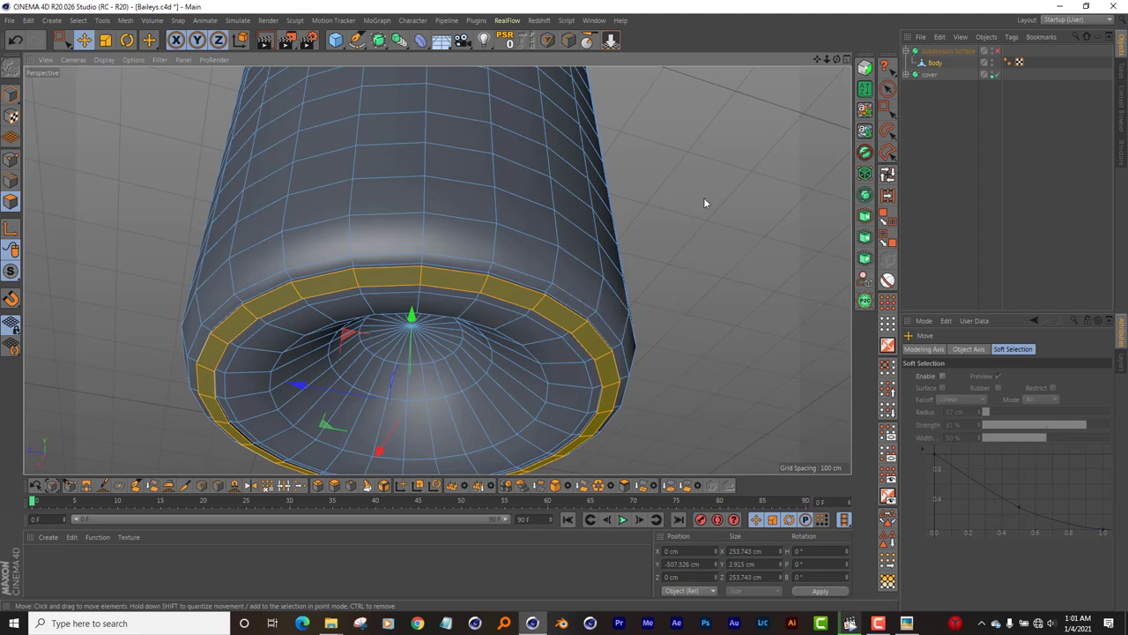
left_click(10, 180)
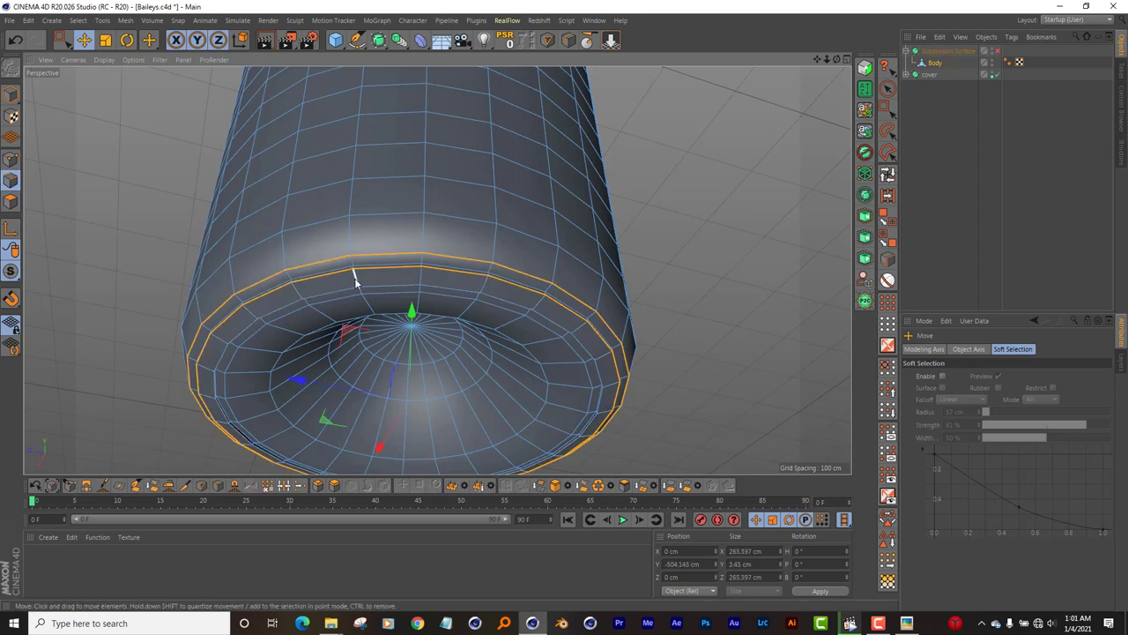
Step: Ring-select the vertical edges around the bottle's lower band
double_click(356, 275)
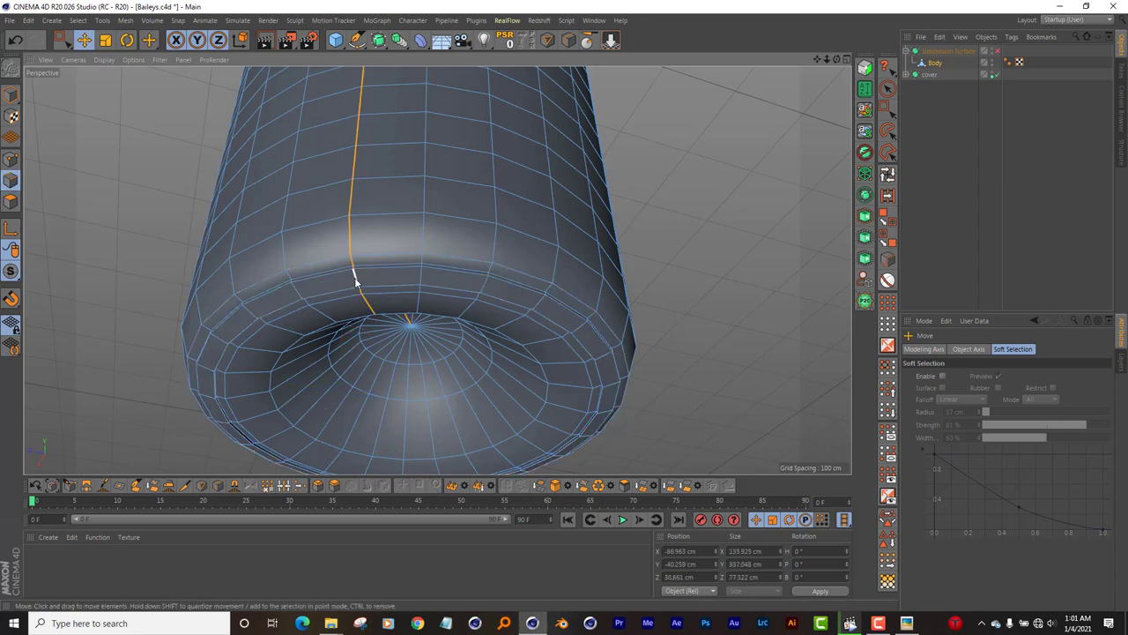
left_click(892, 197)
left_click(483, 284)
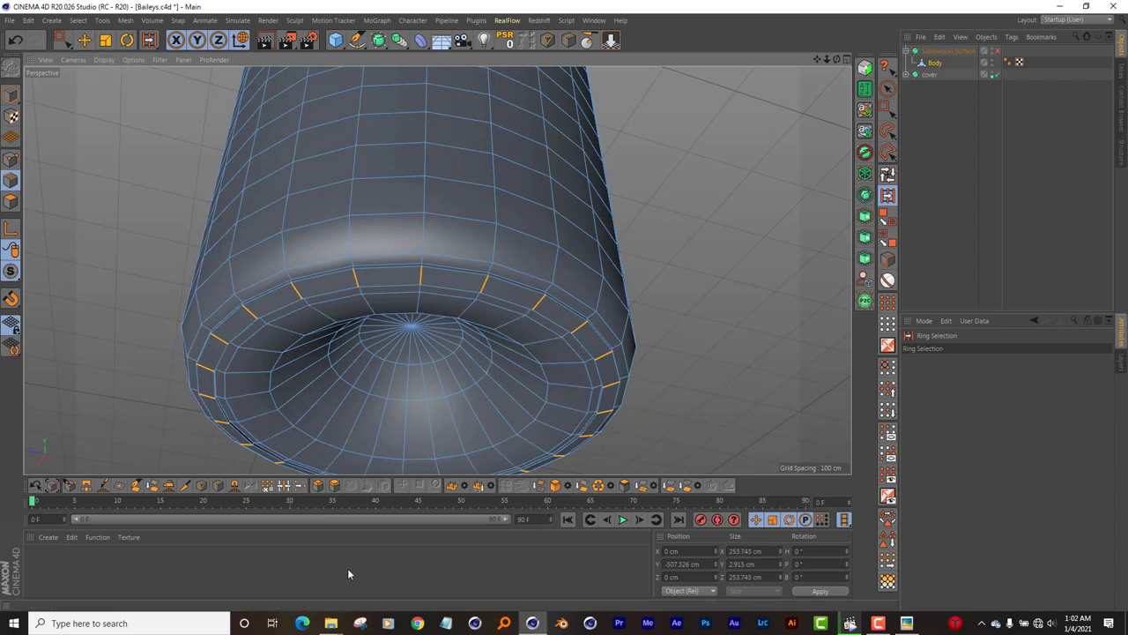
Step: Extrude the edge ring outward, then chamfer it with Bevel at about 0.9 cm offset
left_click(335, 487)
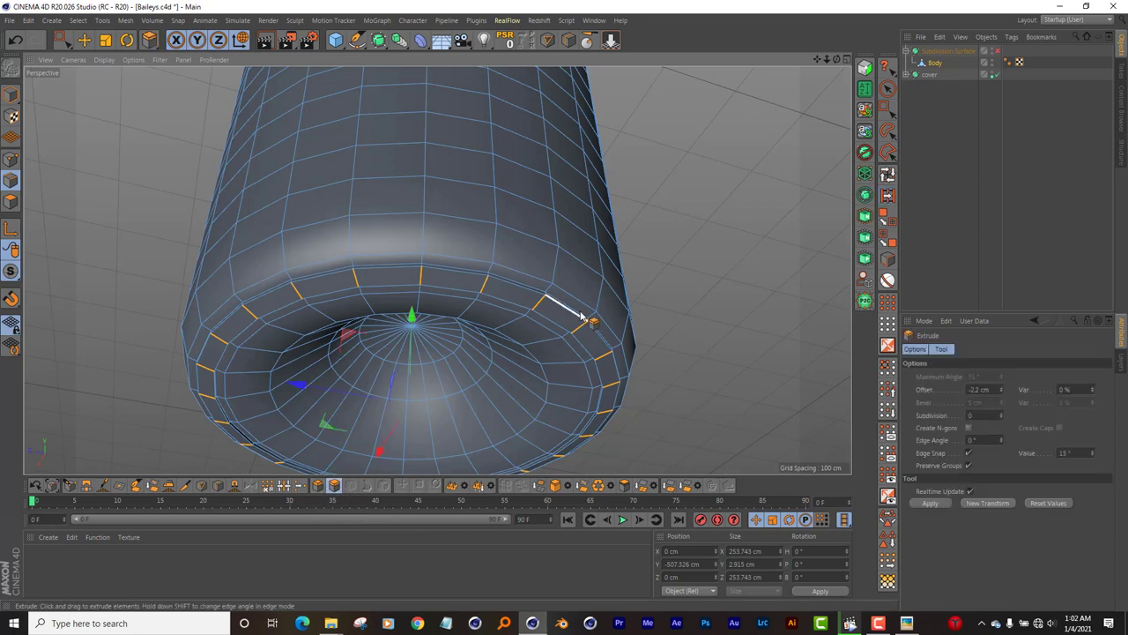
left_click_drag(661, 360, 689, 360)
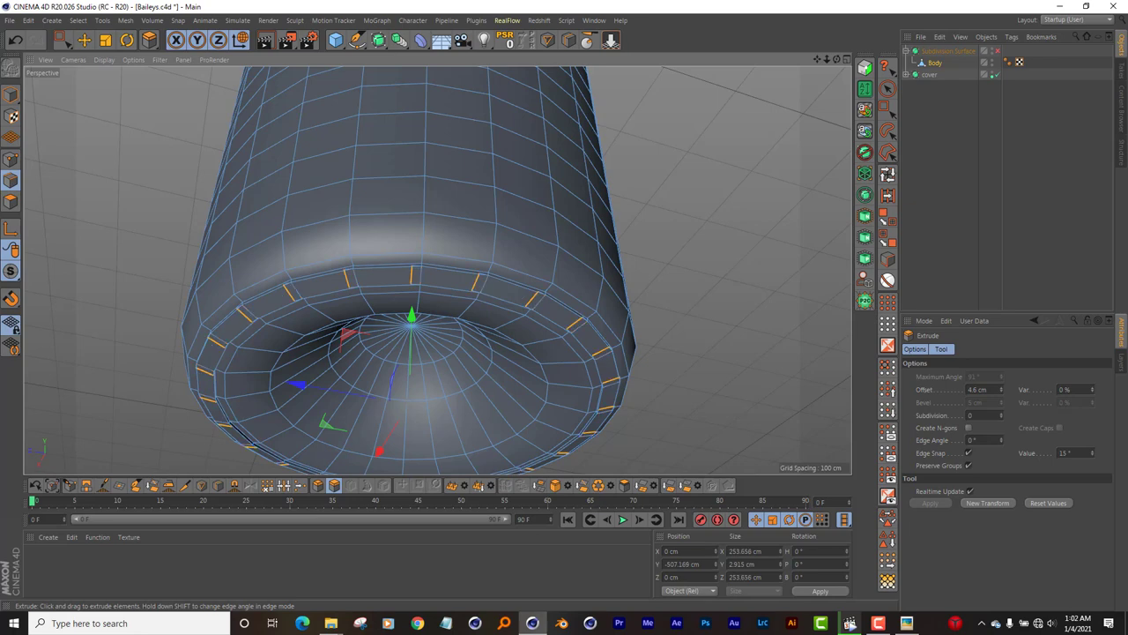
left_click(318, 485)
mouse_move(700, 348)
left_mouse_down()
mouse_move(689, 347)
mouse_move(758, 348)
mouse_move(690, 342)
left_mouse_up()
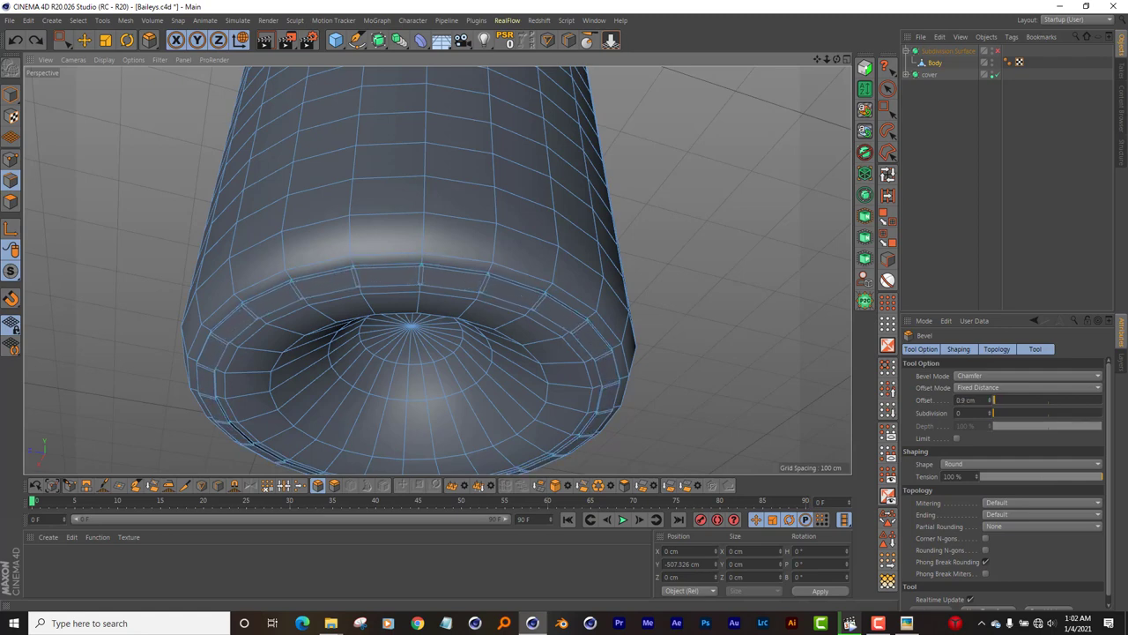
Step: Undo the edge chamfer and orbit below to see the bottle's bottom
key("ctrl+z")
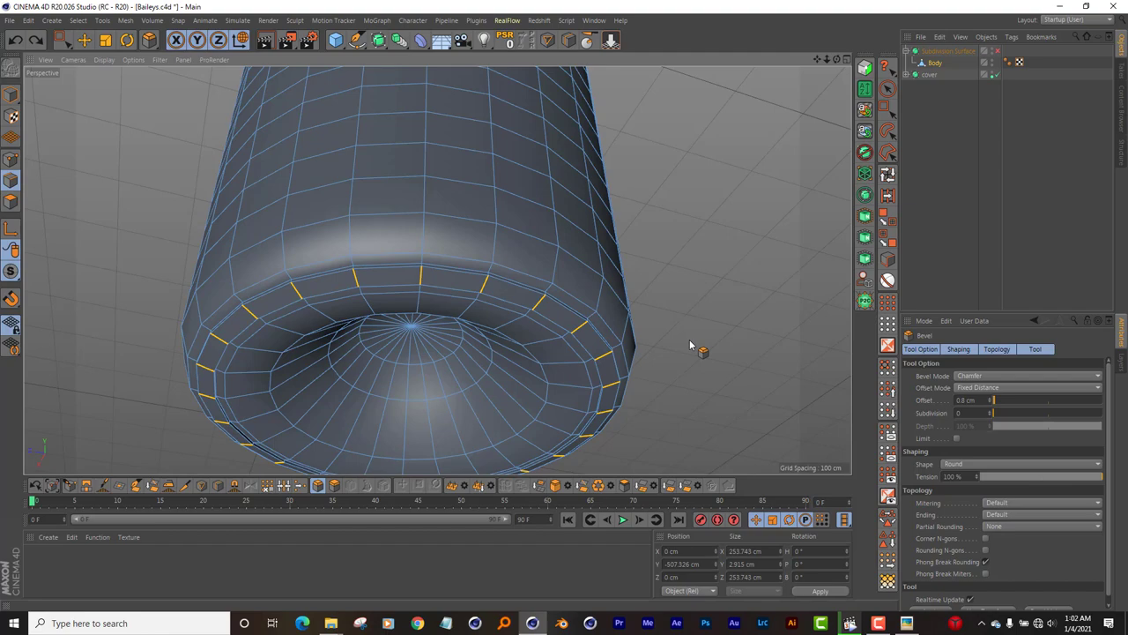
left_click_drag(836, 59, 837, 97)
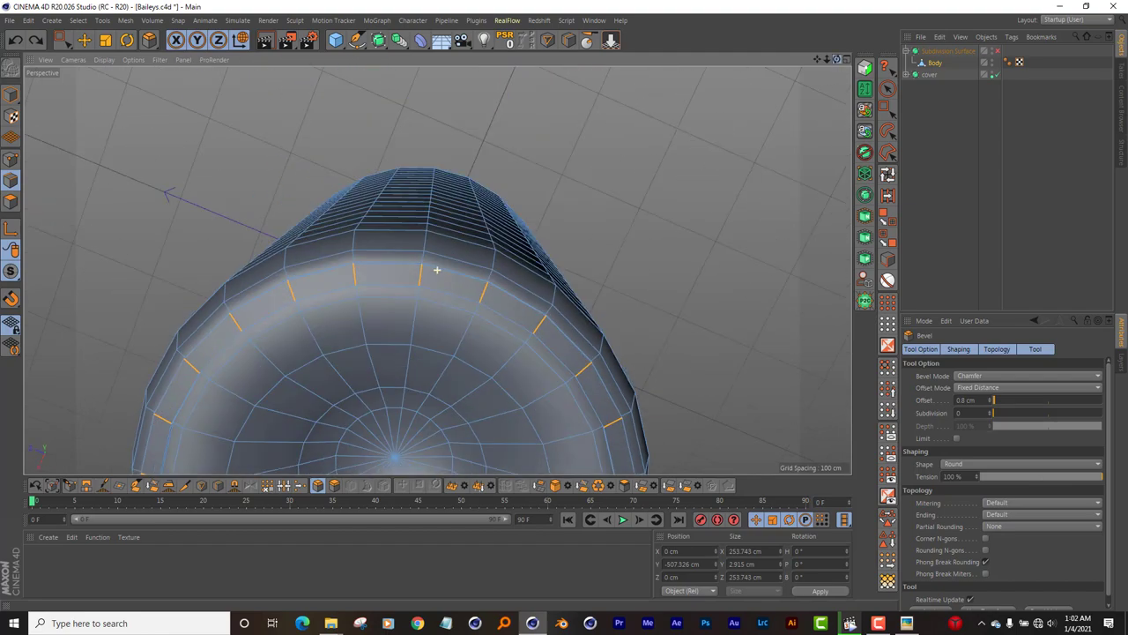
left_click_drag(436, 270, 436, 270, "alt")
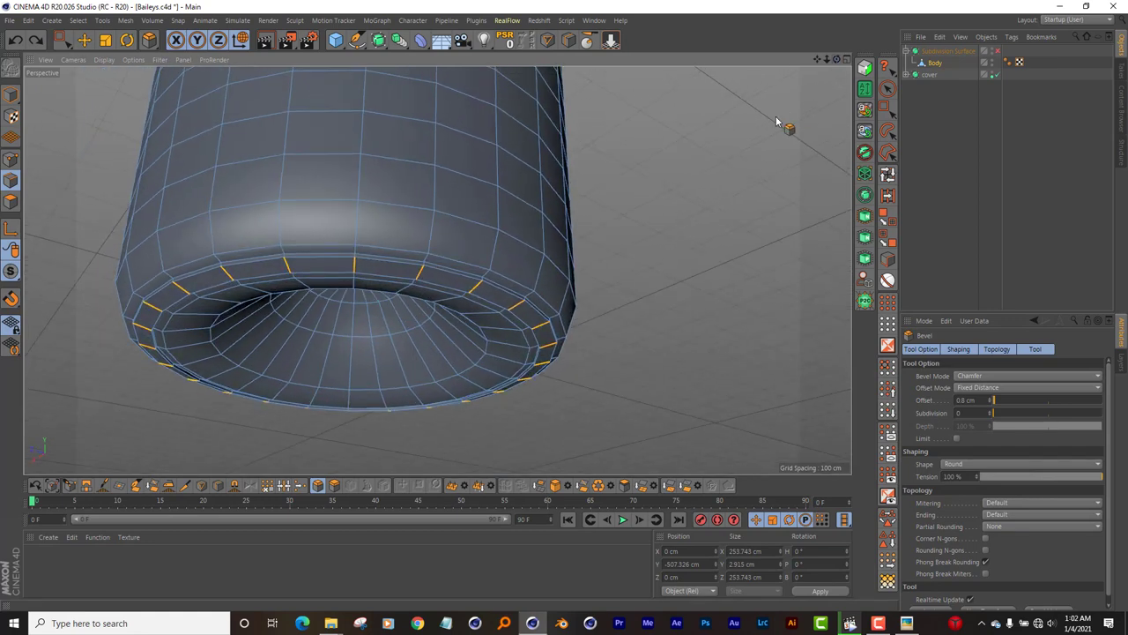
Step: Bevel the bottom rim loop into two loops, scale it to about 97.9%, and show four views
left_click(372, 265)
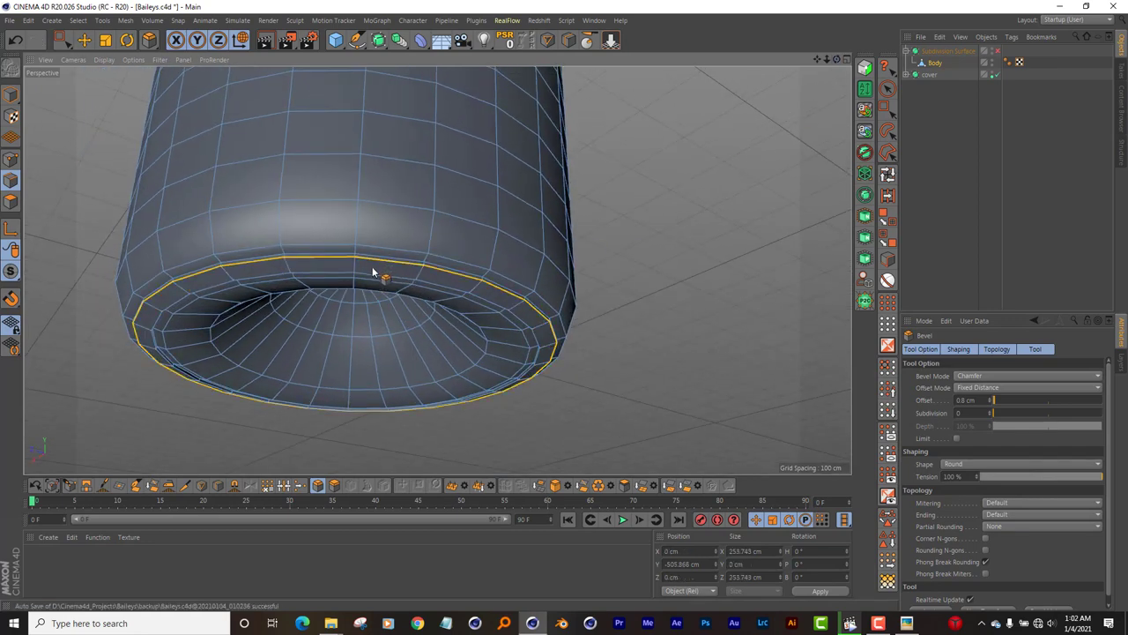
left_click_drag(372, 265, 372, 277)
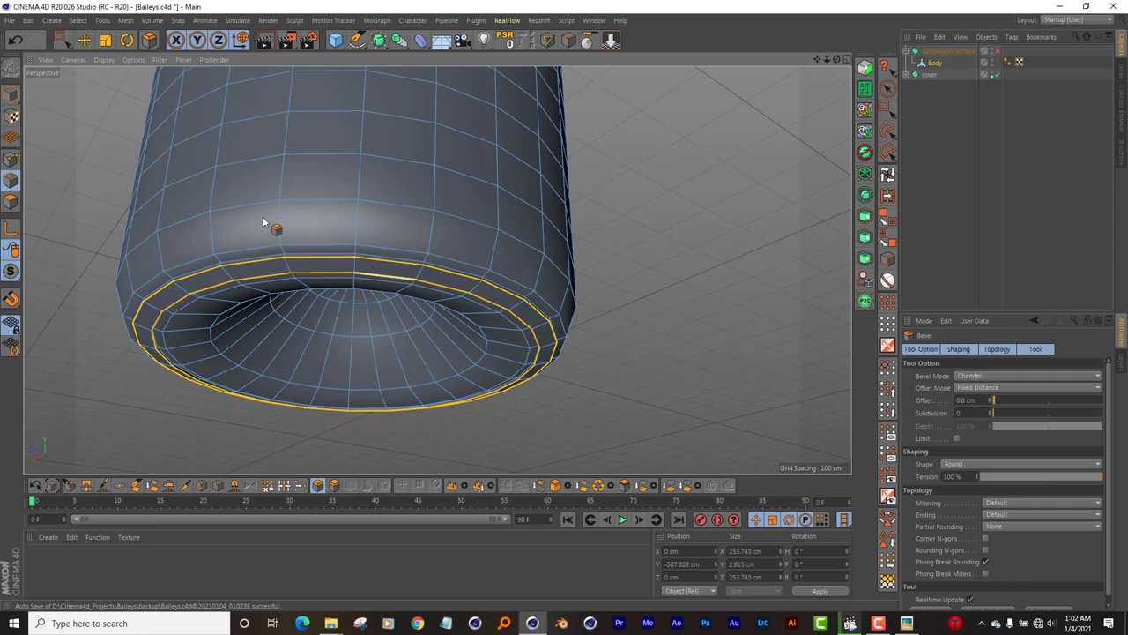
left_click(105, 39)
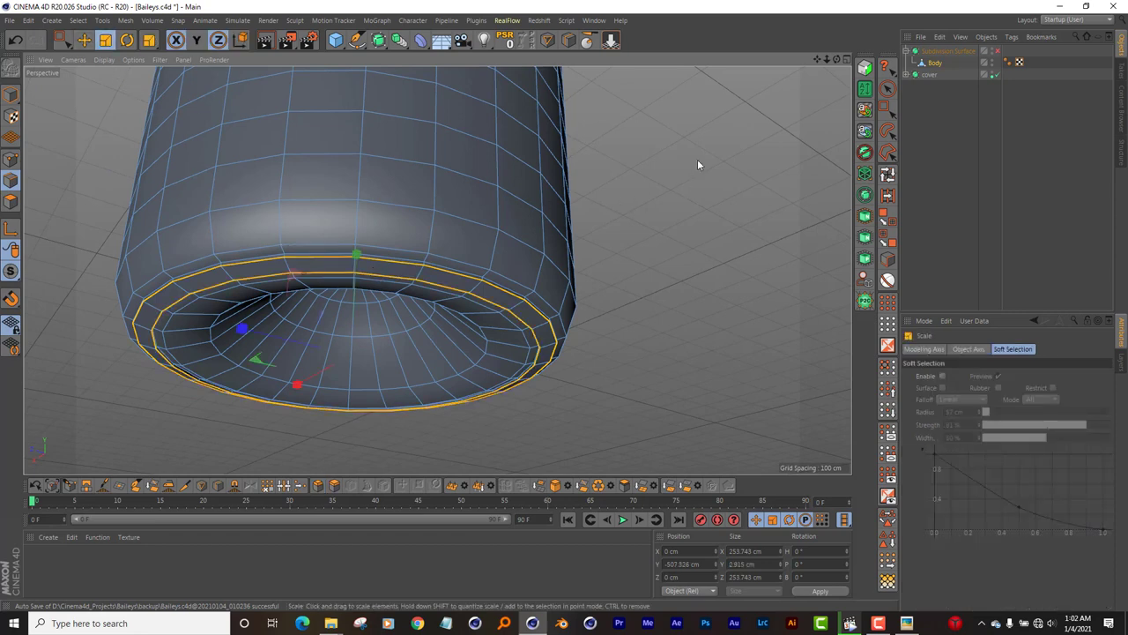
left_click_drag(696, 159, 692, 172)
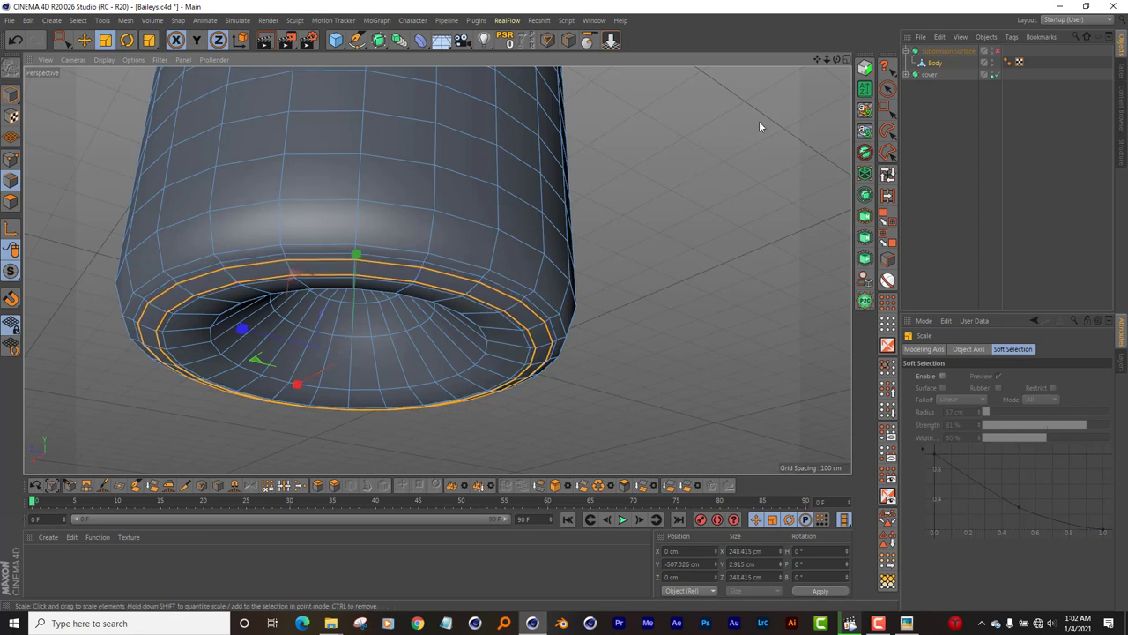
left_click(845, 60)
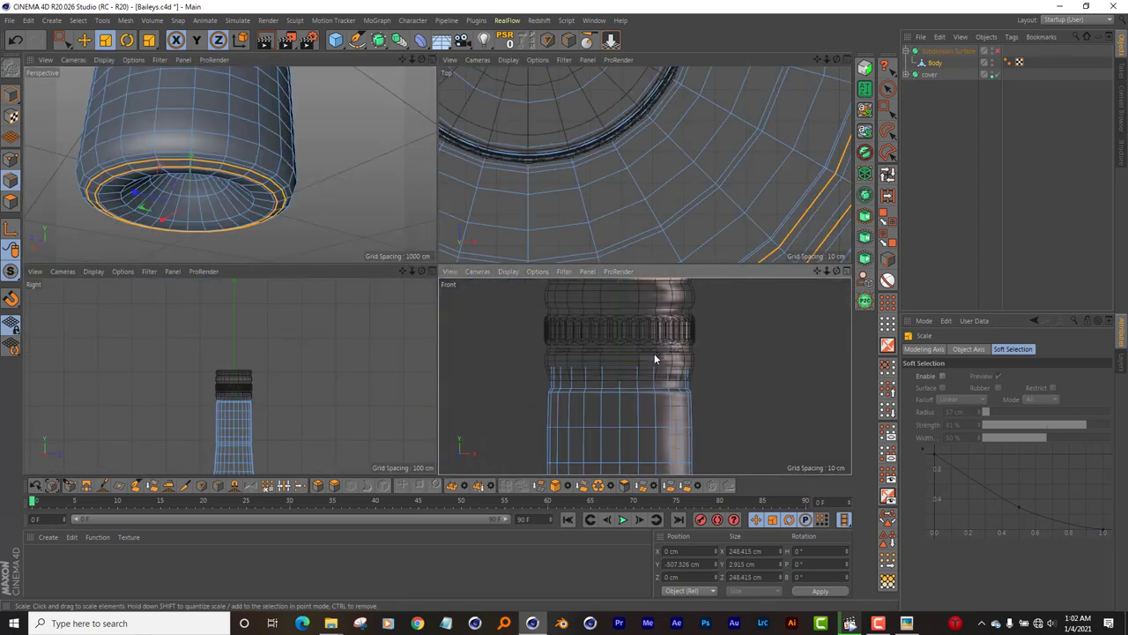
Step: Flatten the base edge ring to 30% vertically and lower it about 1.5 cm
key("s")
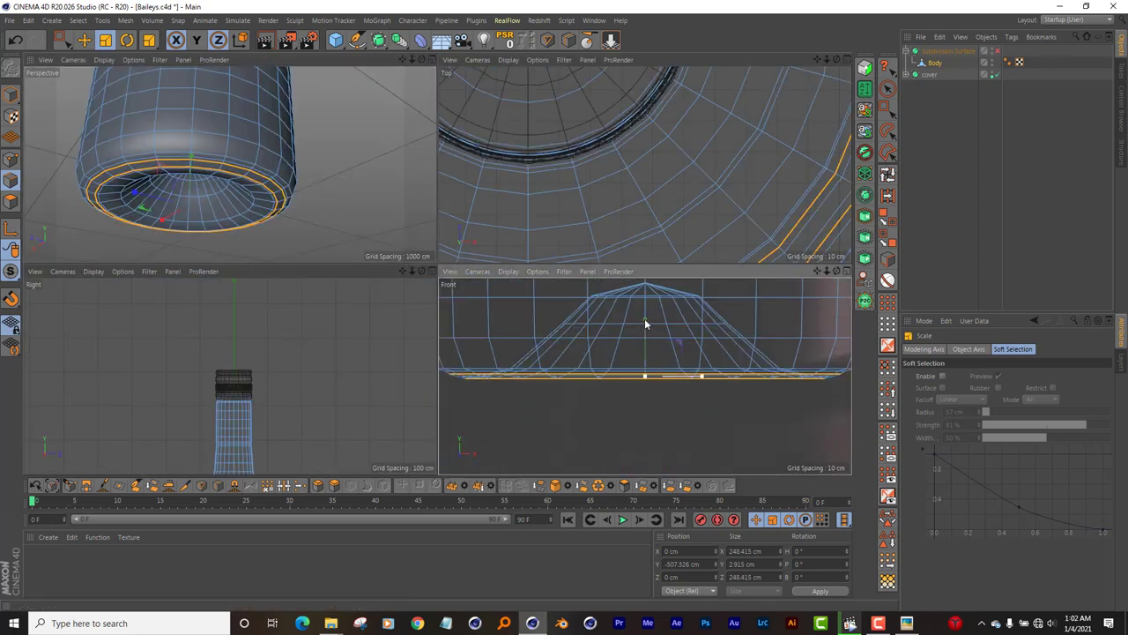
left_click_drag(644, 319, 644, 379)
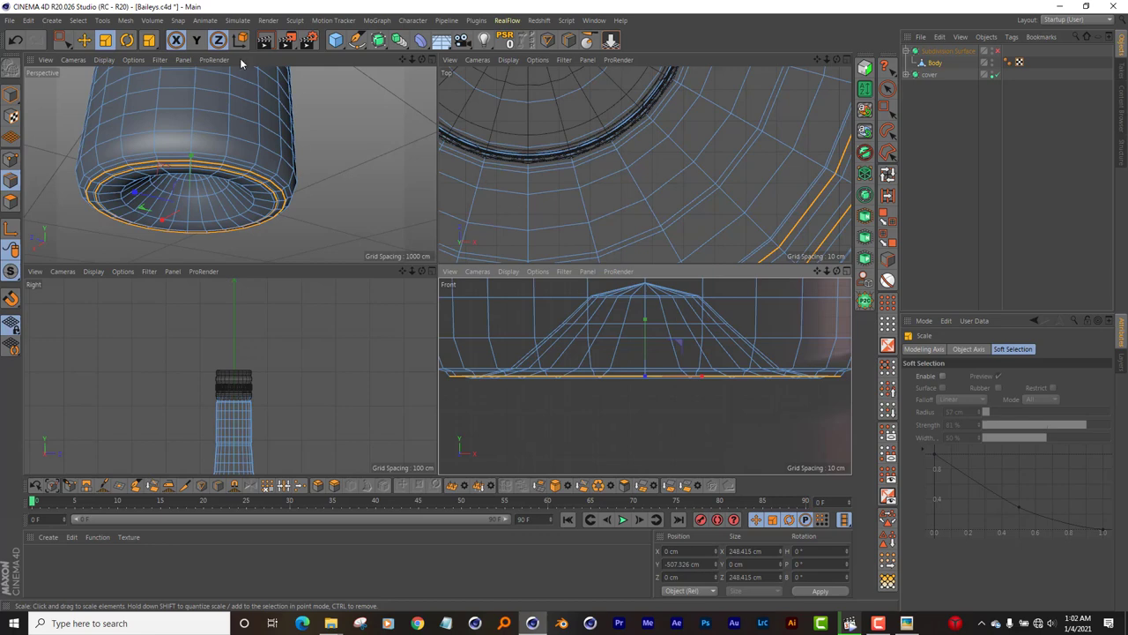
left_click(84, 39)
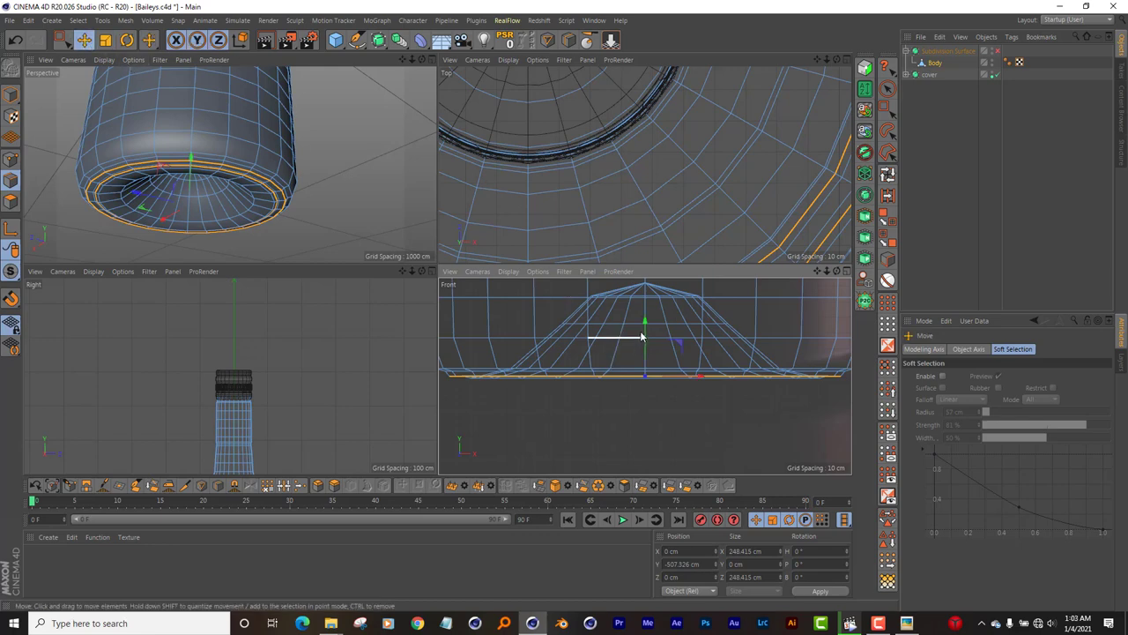
left_click_drag(647, 322, 646, 329)
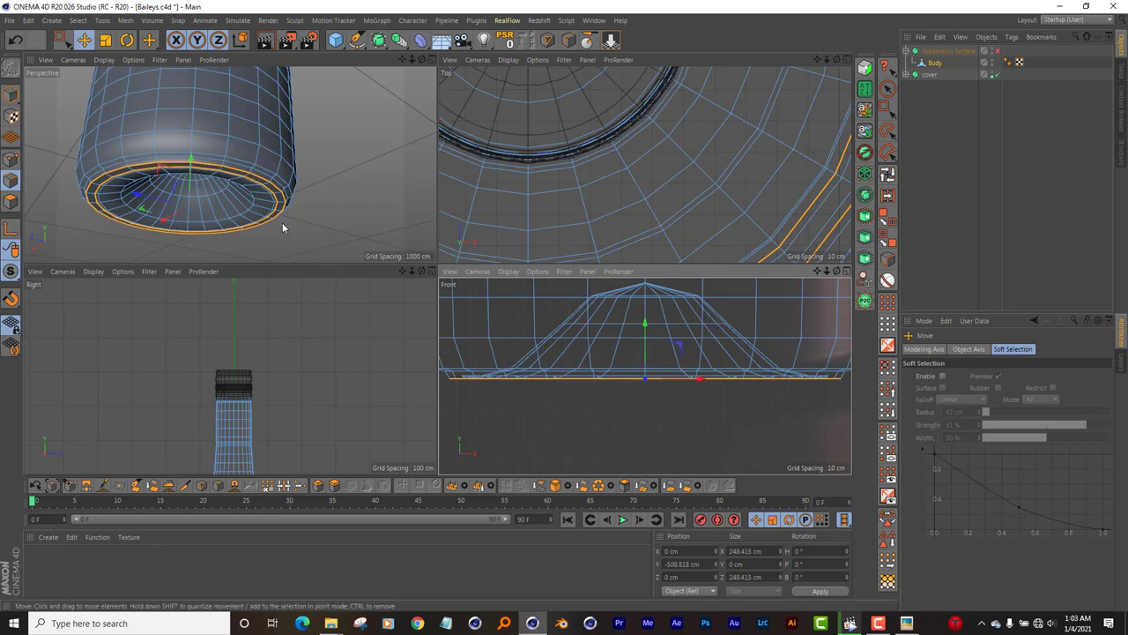
Step: Zoom in, select an edge loop on the base underside, and switch to Loop Selection (U~L)
scroll(262, 223, "up", 5)
scroll(262, 222, "up", 2)
scroll(247, 197, "up", 2)
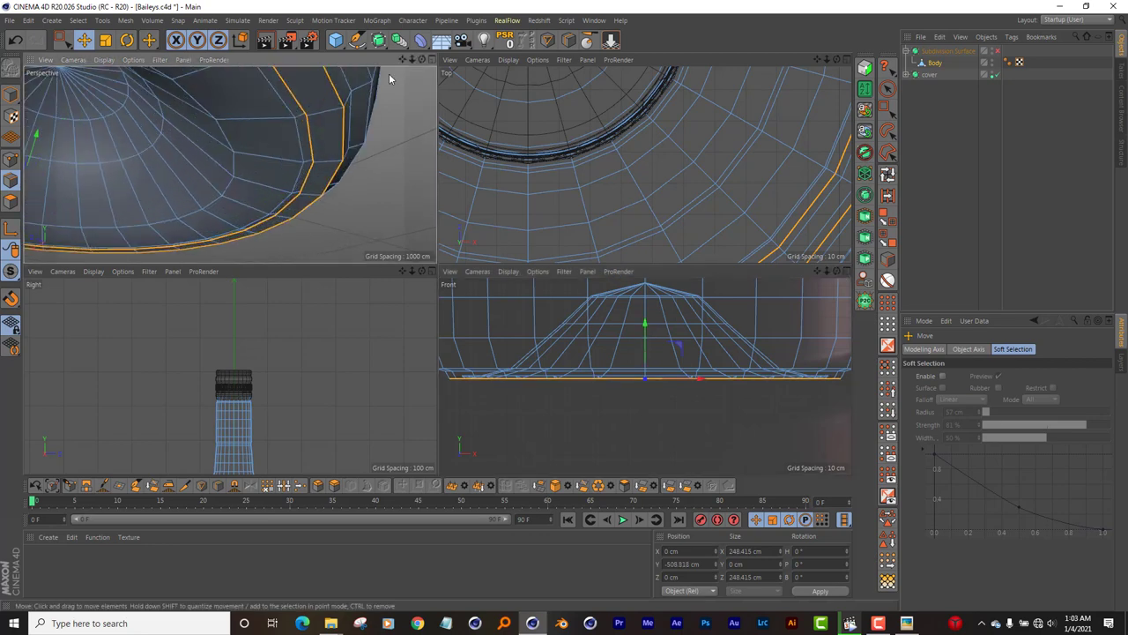
scroll(227, 164, "up", 1)
scroll(227, 164, "up", 1)
scroll(226, 164, "up", 1)
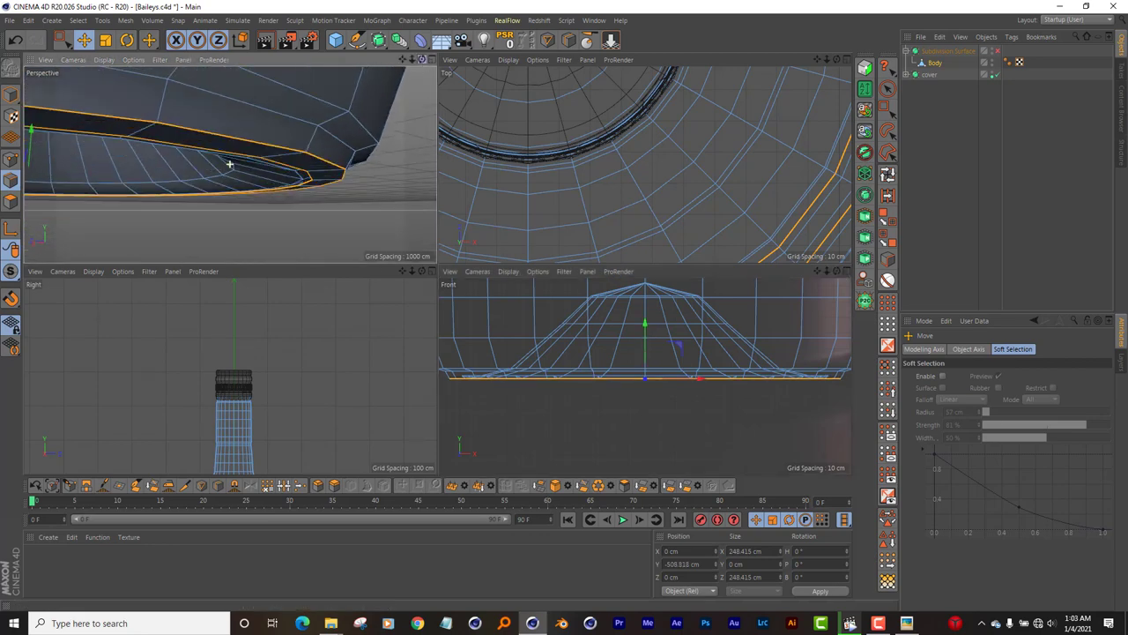
scroll(226, 164, "up", 1)
scroll(228, 164, "up", 1)
scroll(228, 164, "up", 2)
scroll(229, 164, "up", 1)
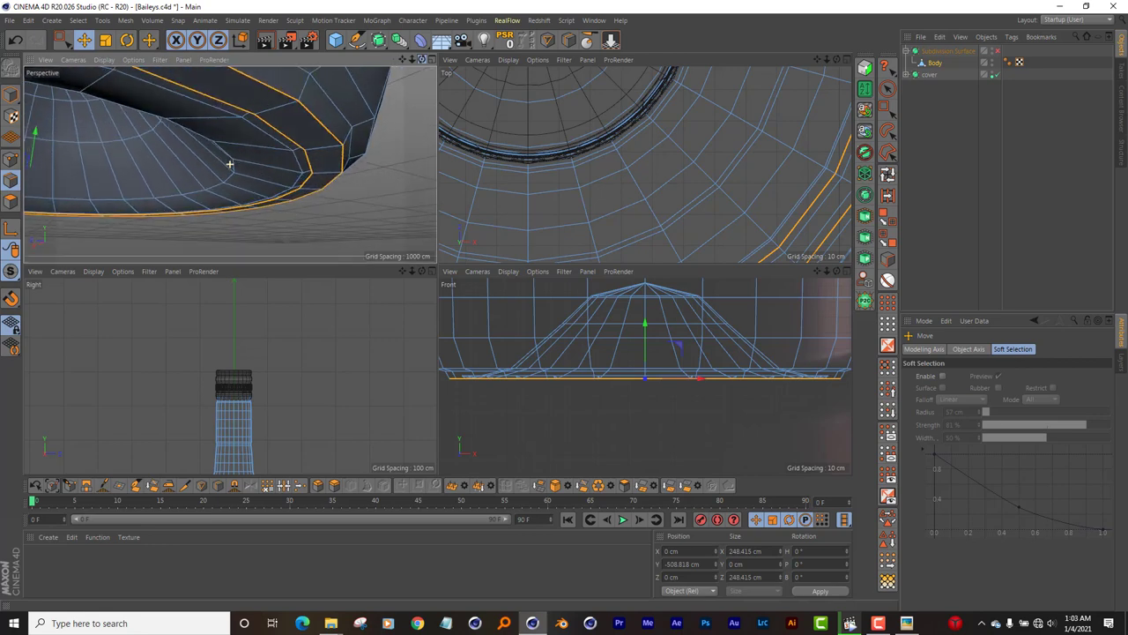
scroll(228, 164, "up", 2)
scroll(229, 163, "up", 2)
scroll(229, 164, "up", 2)
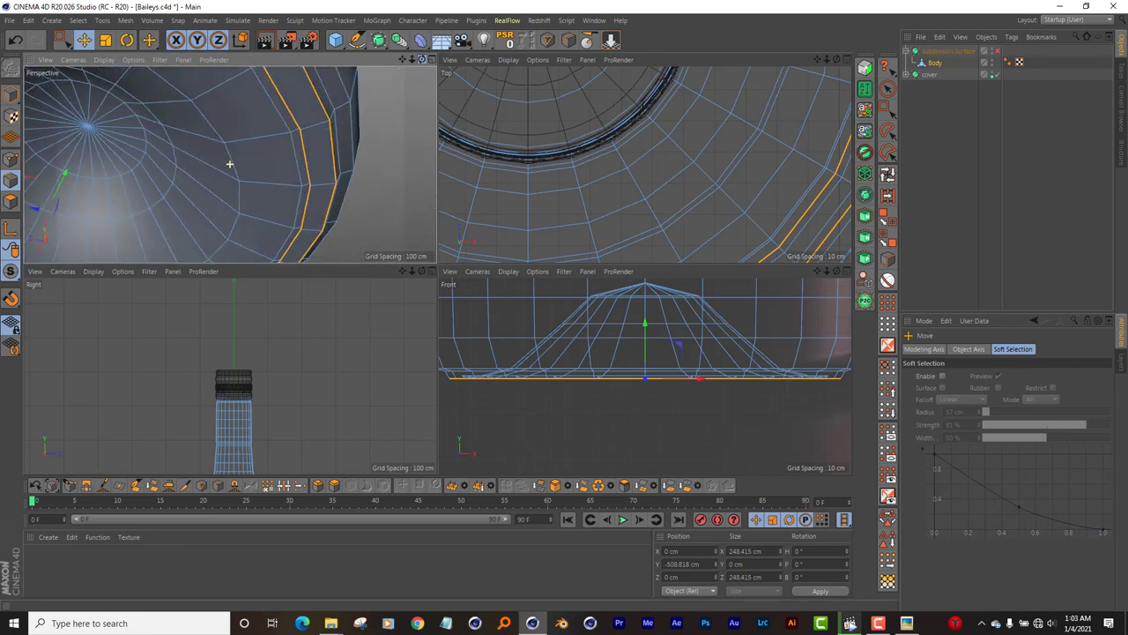
scroll(229, 163, "up", 1)
scroll(230, 163, "up", 2)
scroll(229, 164, "up", 1)
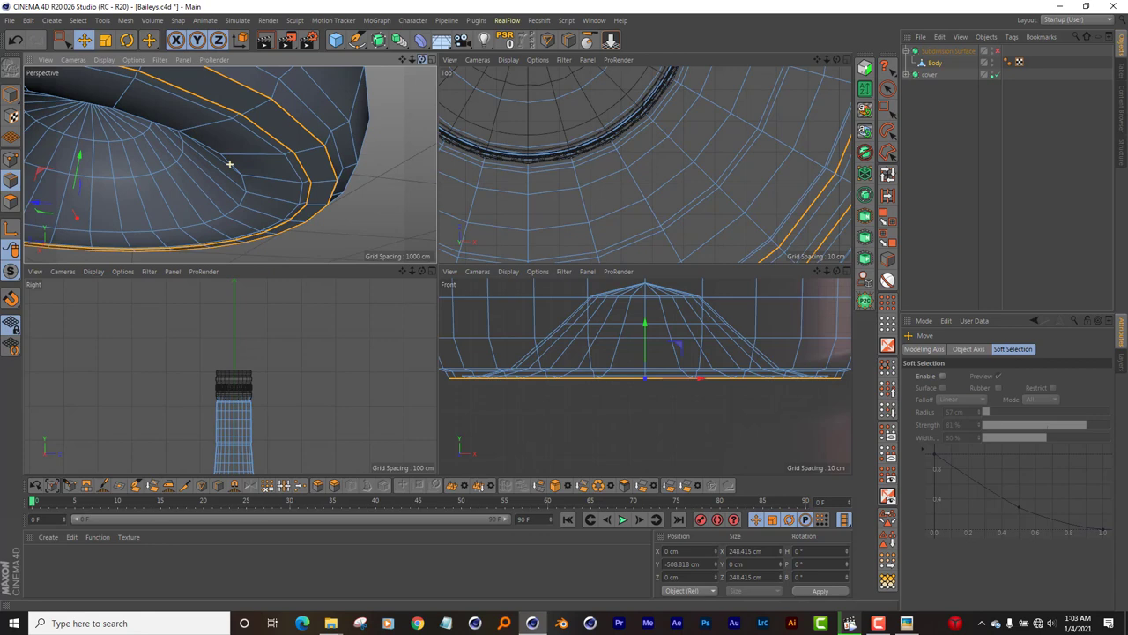
left_click(309, 153)
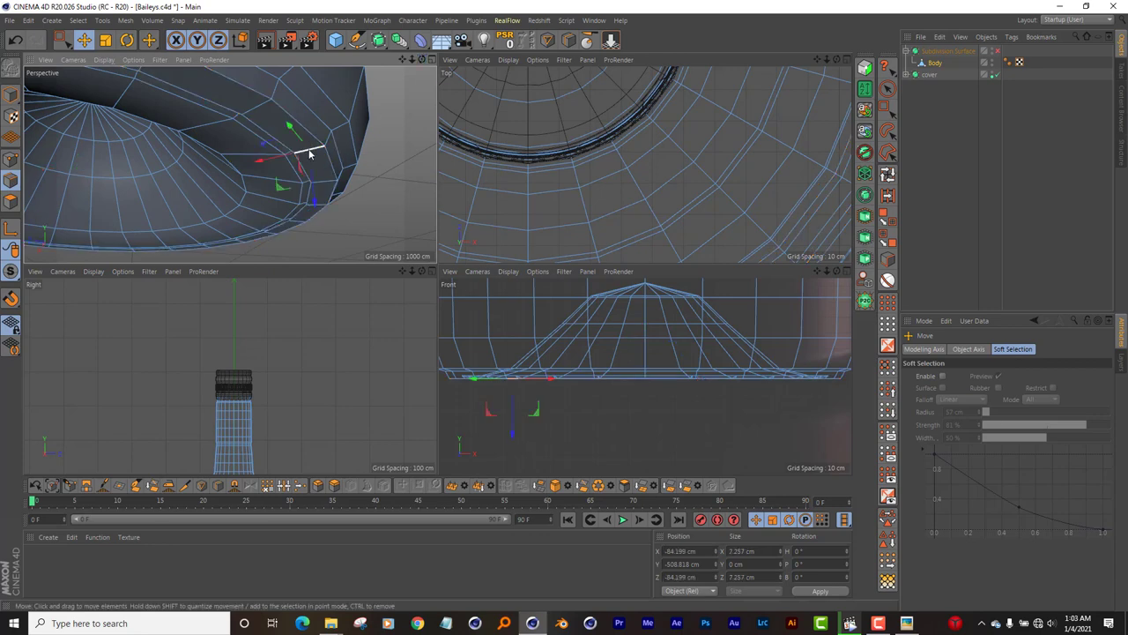
double_click(310, 154)
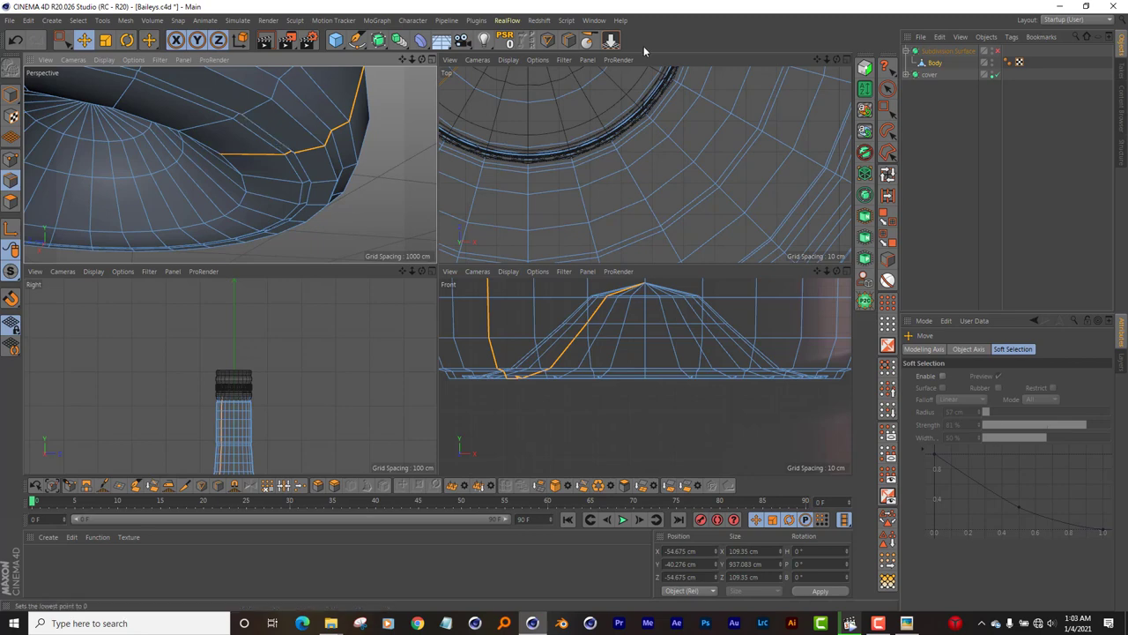
key("u")
key("l")
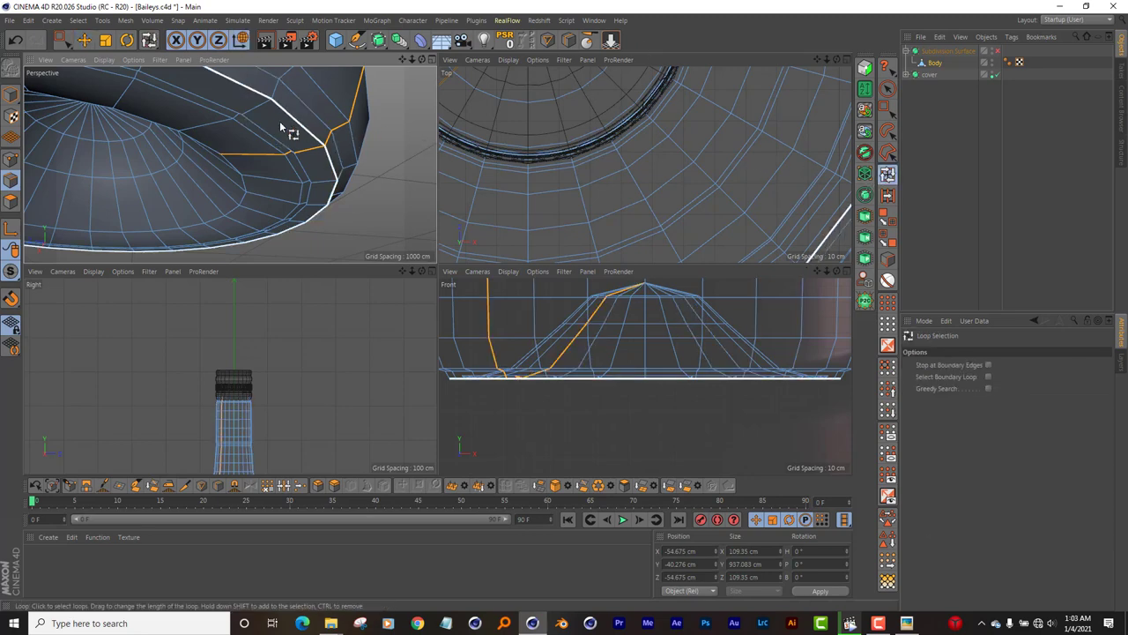
Step: In Polygon mode, select the polygon band around the base rim
left_click(11, 201)
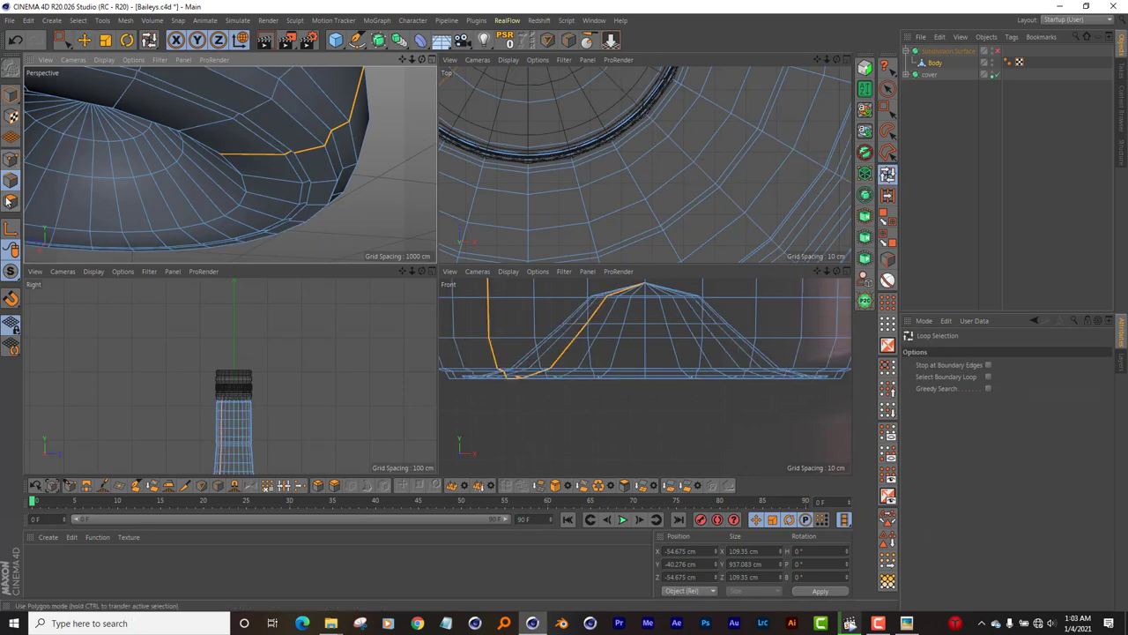
left_click(234, 157)
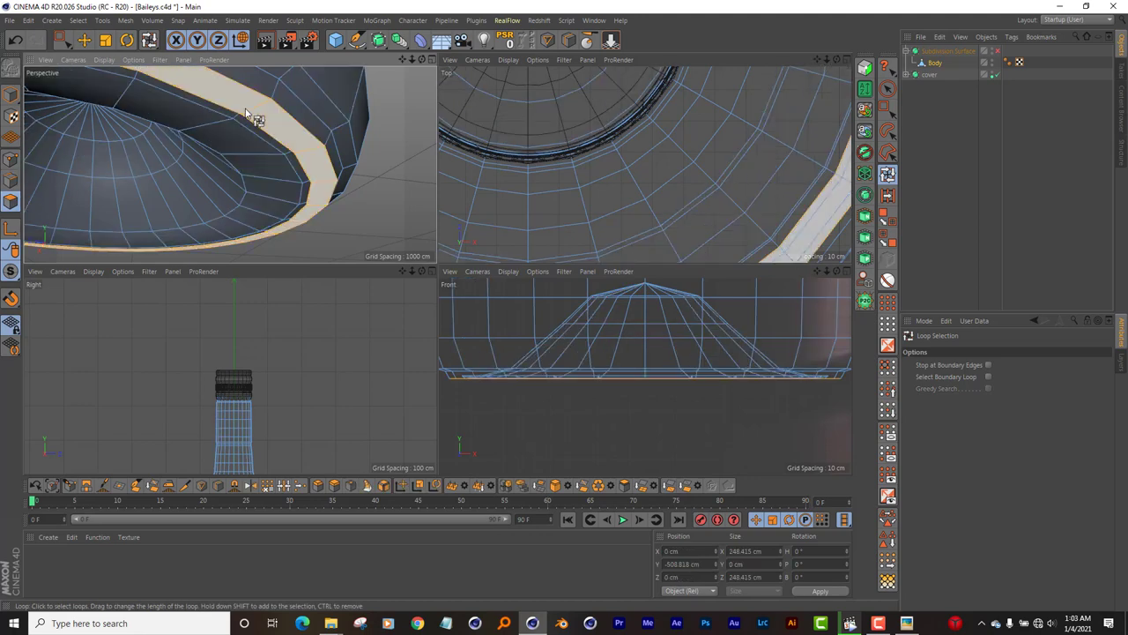
left_click(249, 116)
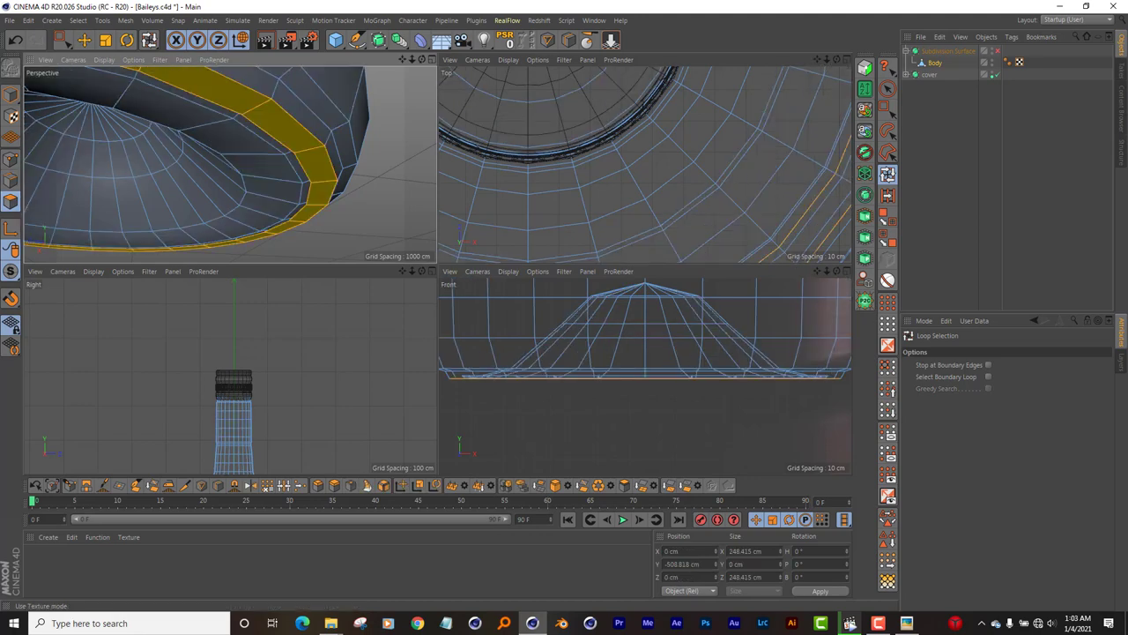
left_click(84, 40)
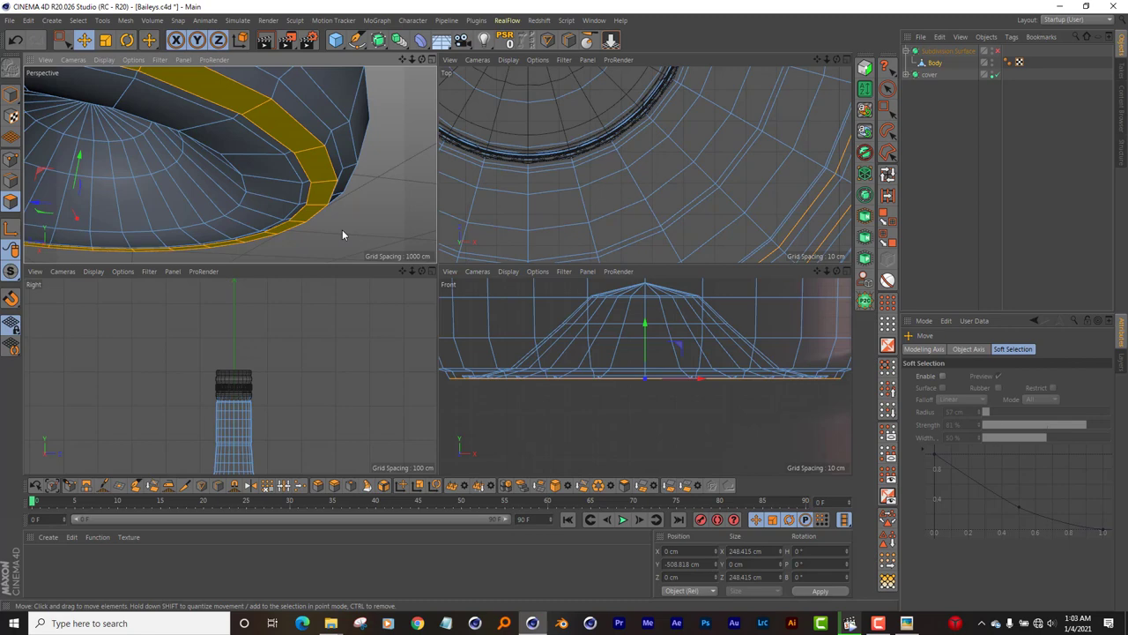
Step: Subdivide the selected rim polygons twice from the viewport's context menu
right_click(370, 196)
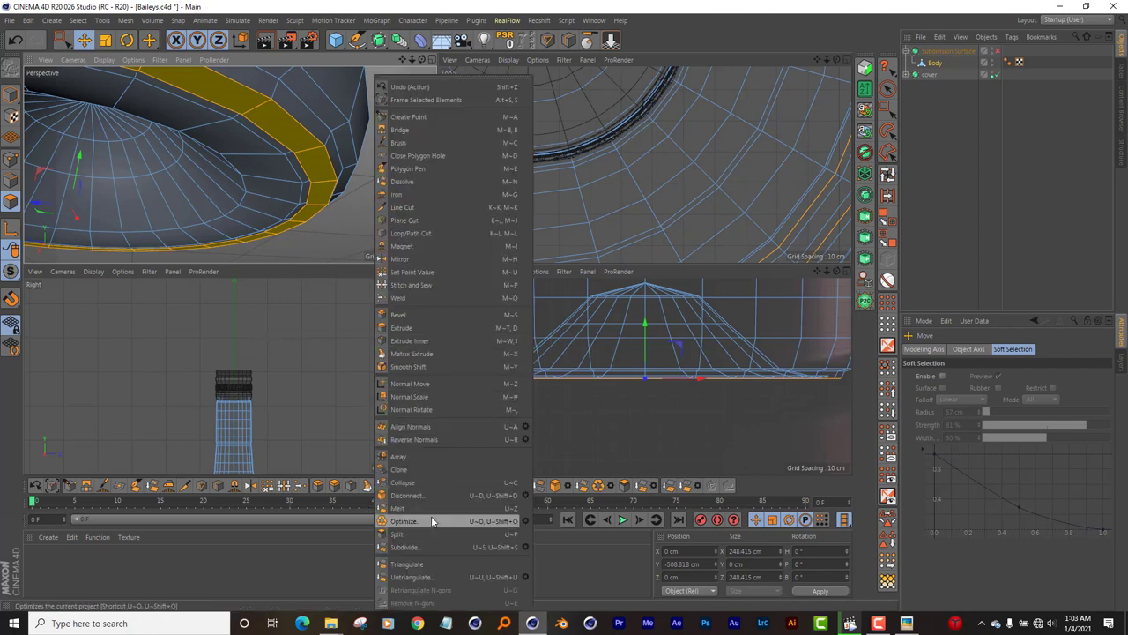
left_click(427, 546)
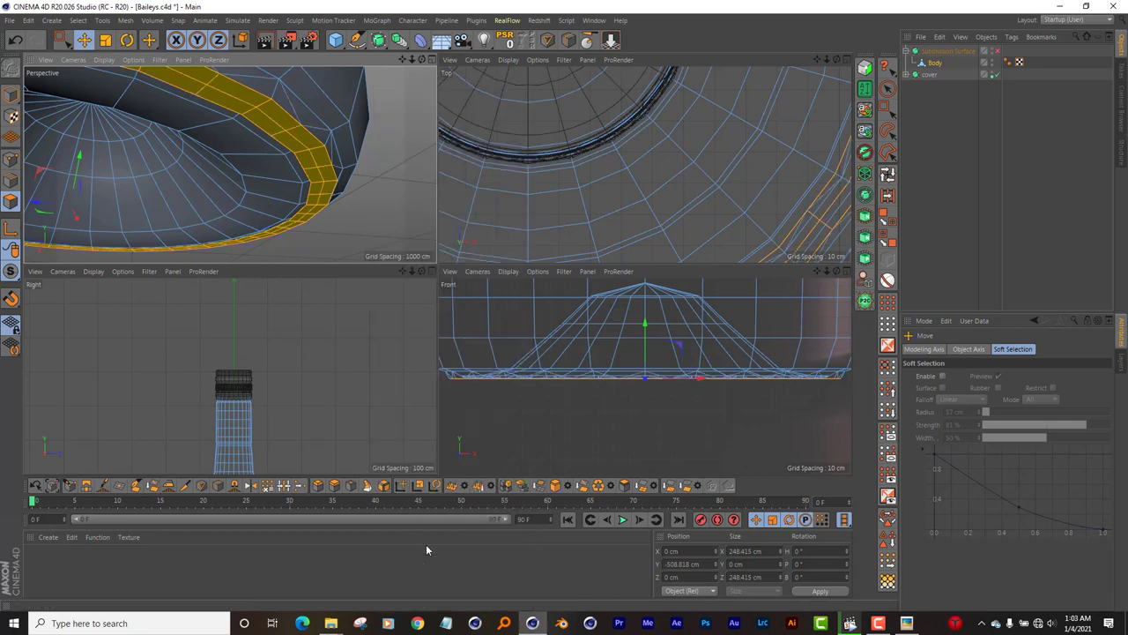
right_click(373, 224)
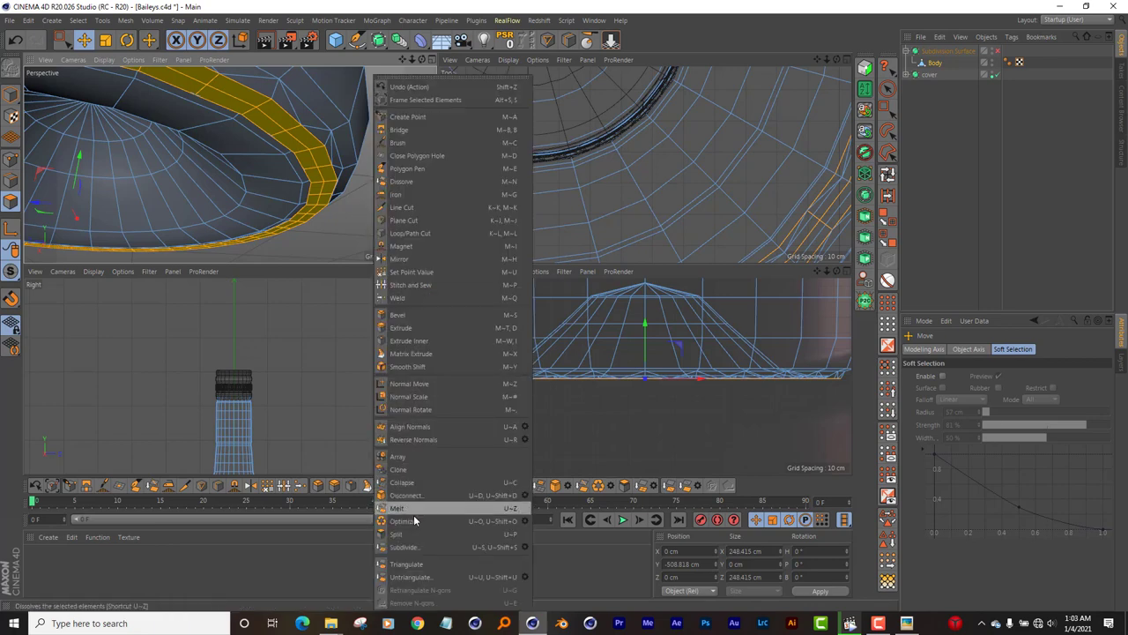
left_click(418, 545)
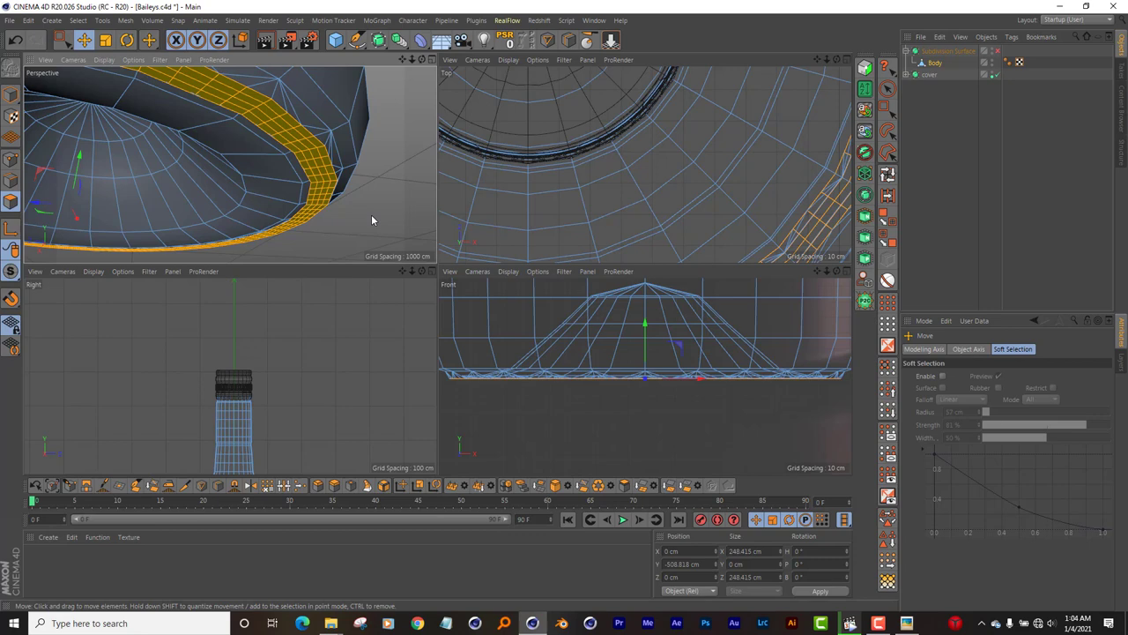
Step: Undo the second rim subdivision and turn the Body's subdivision smoothing back on
key("s")
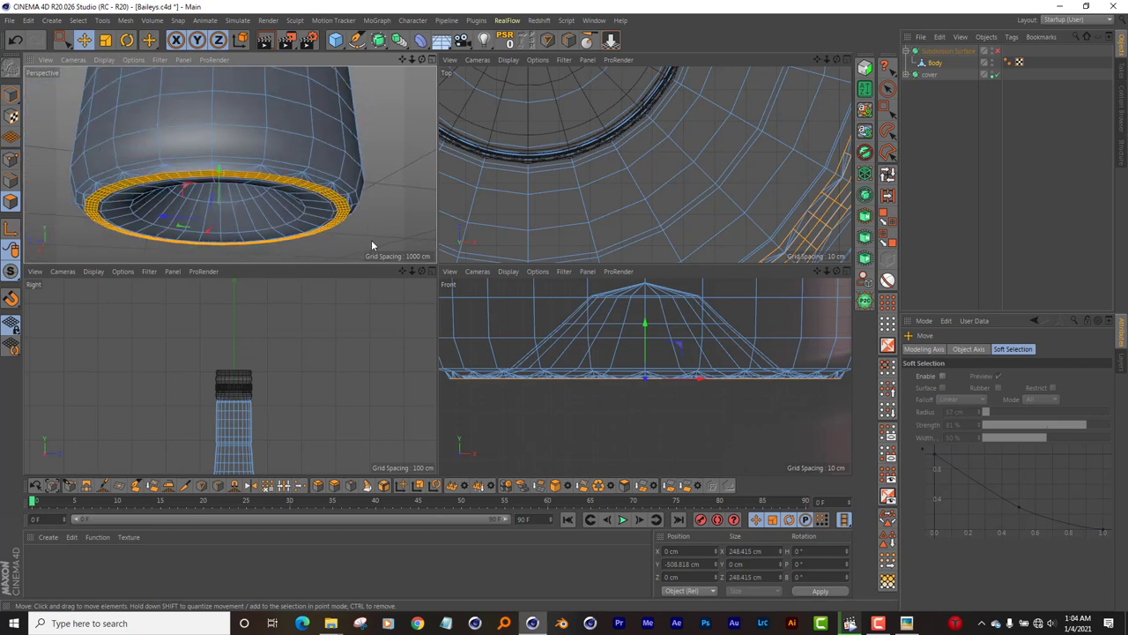
key("ctrl+z")
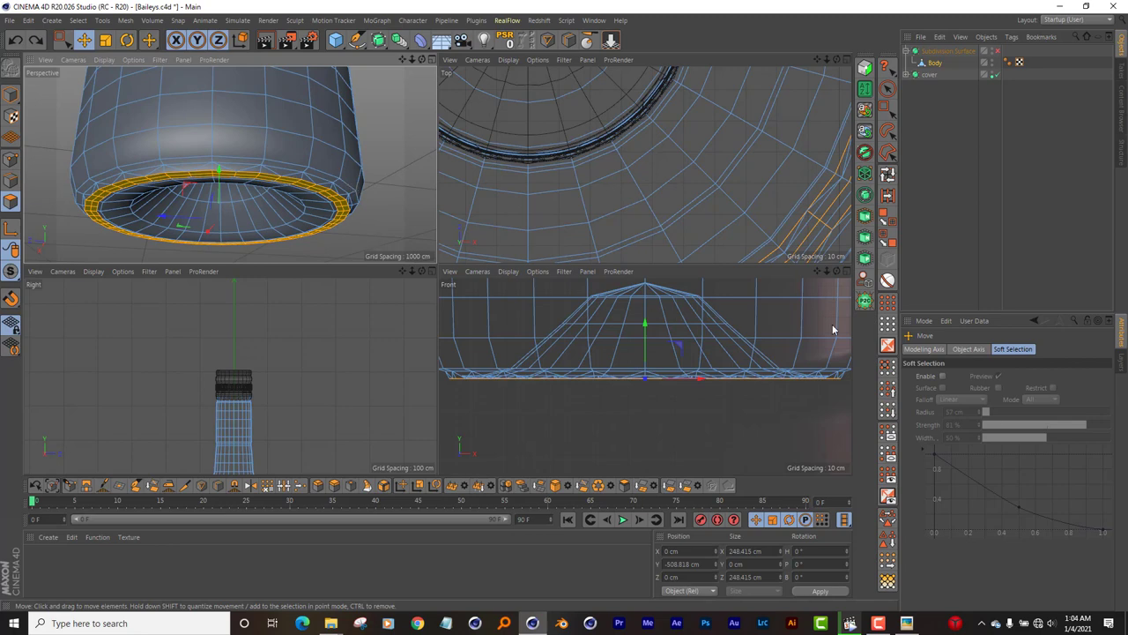
left_click(997, 51)
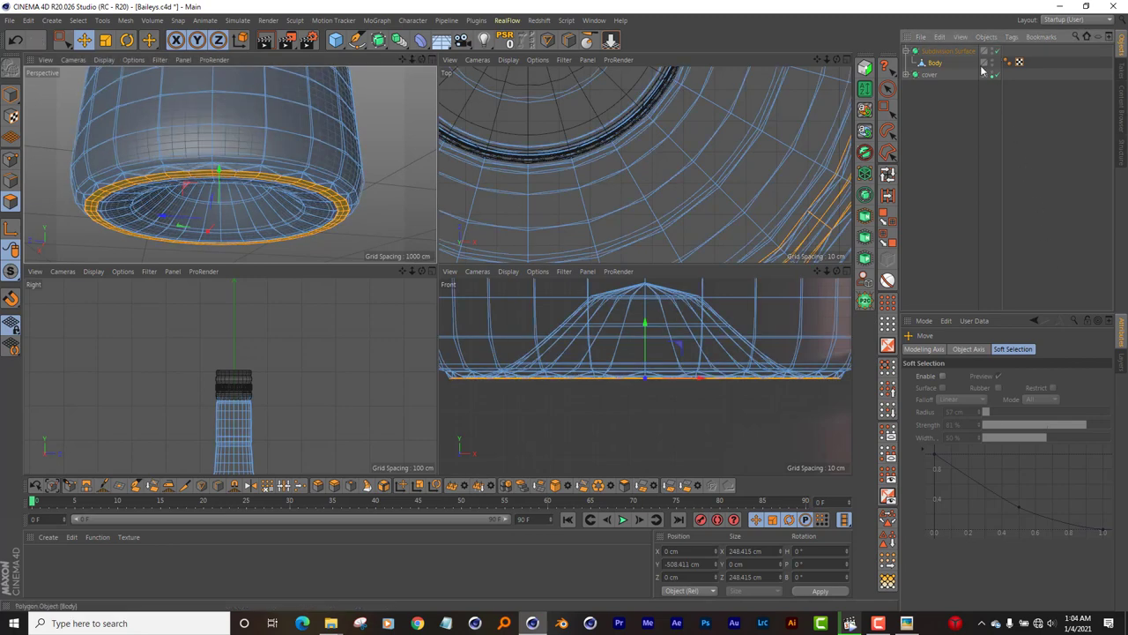
Step: Inspect the underside with and without smoothing, then return to Model mode
scroll(97, 220, "down", 3)
left_click_drag(97, 231, 110, 220, "alt")
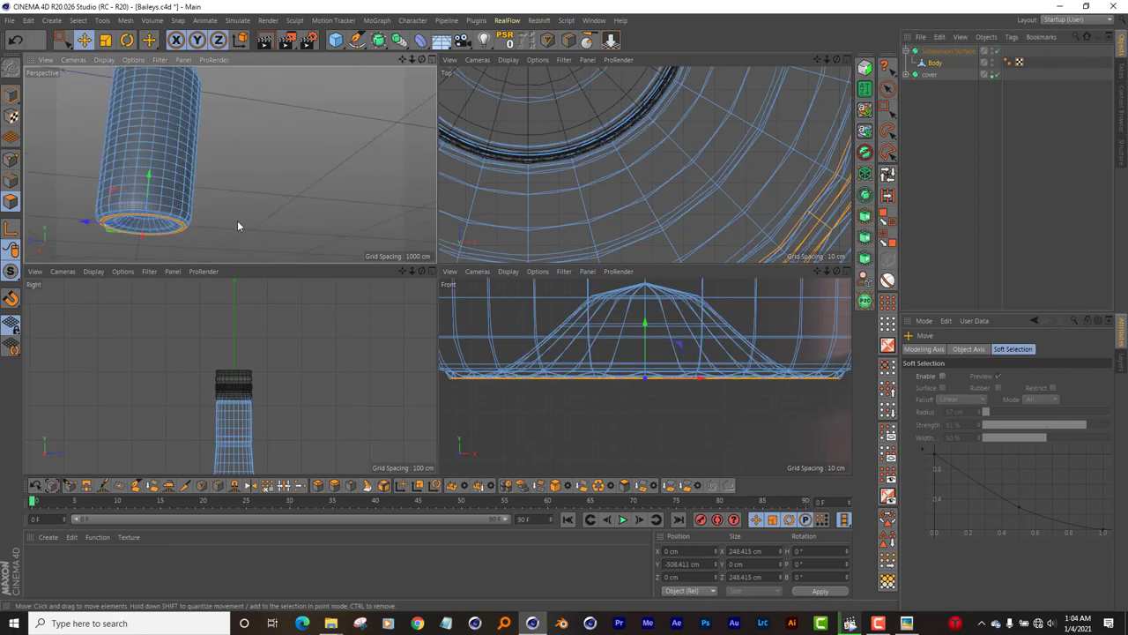
scroll(657, 385, "down", 1)
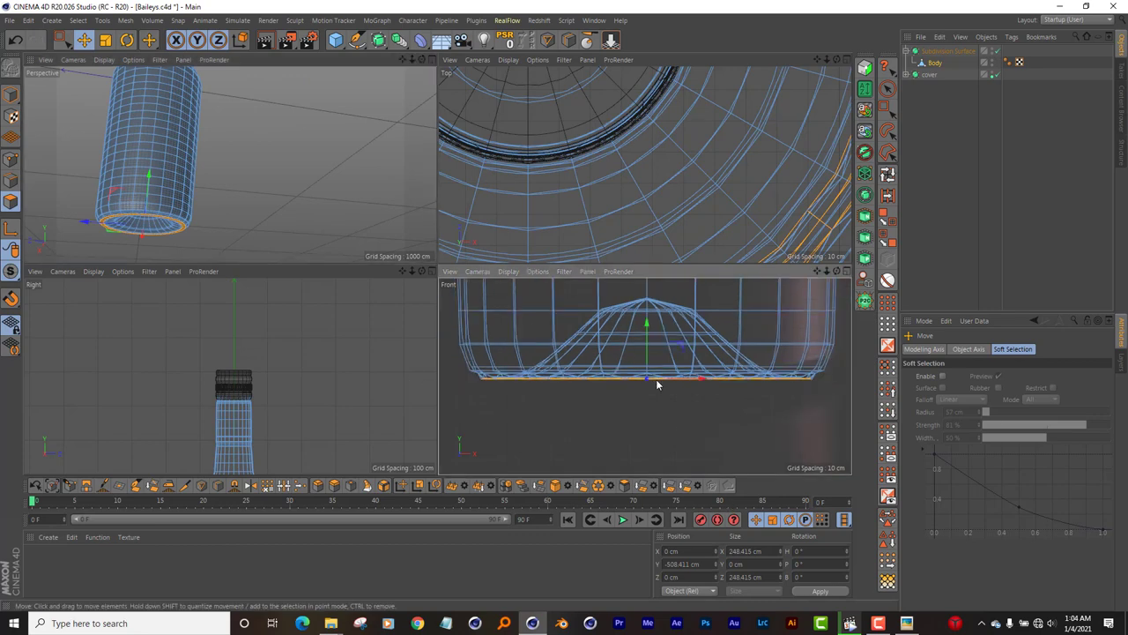
scroll(155, 239, "up", 3)
left_click_drag(156, 239, 150, 240, "alt")
scroll(150, 245, "up", 3)
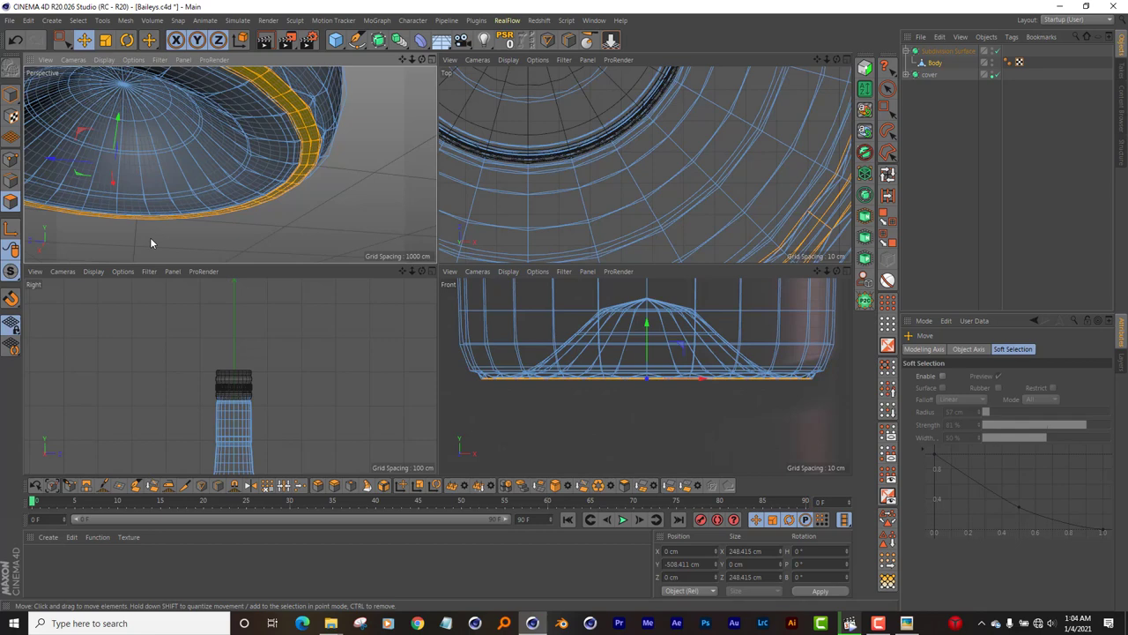
scroll(150, 238, "down", 3)
scroll(202, 252, "down", 2)
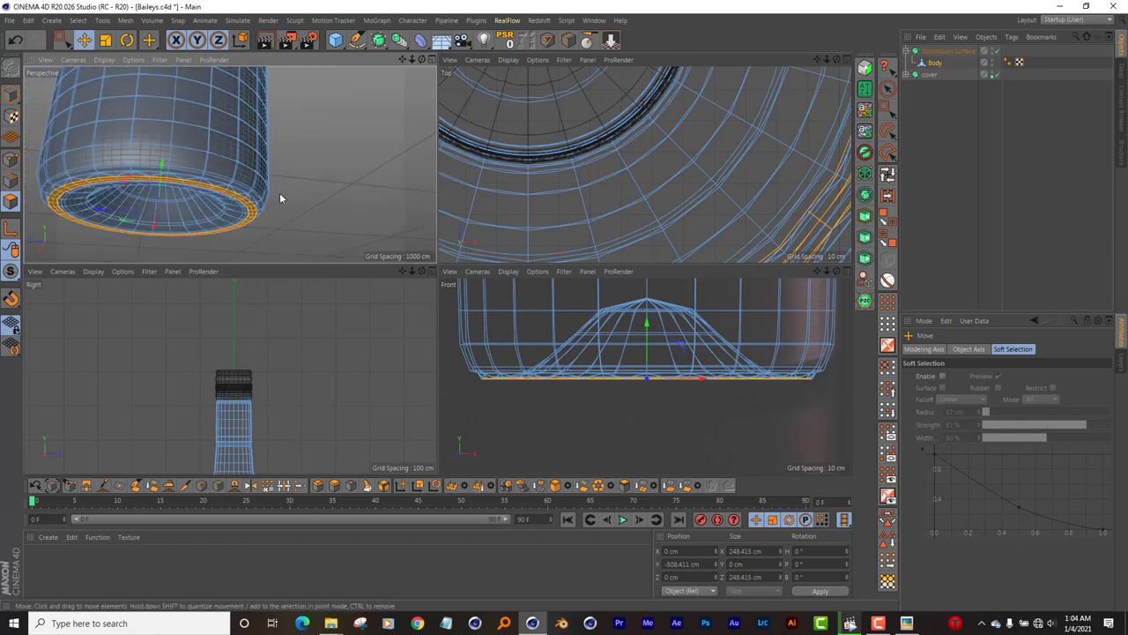
key("q")
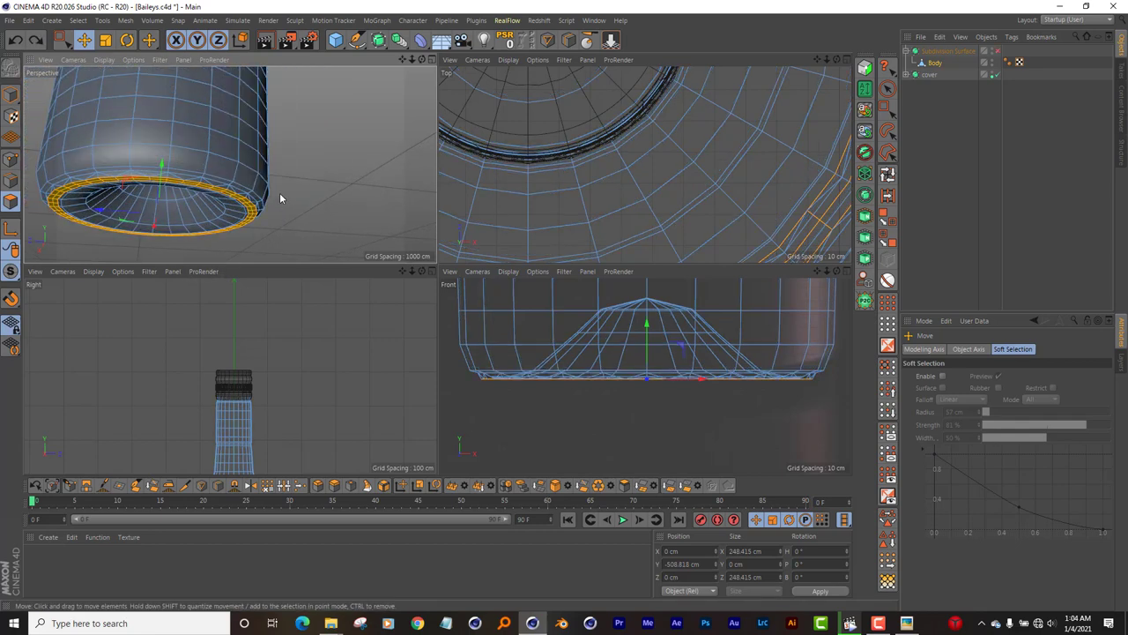
left_click(997, 51)
scroll(224, 254, "down", 2)
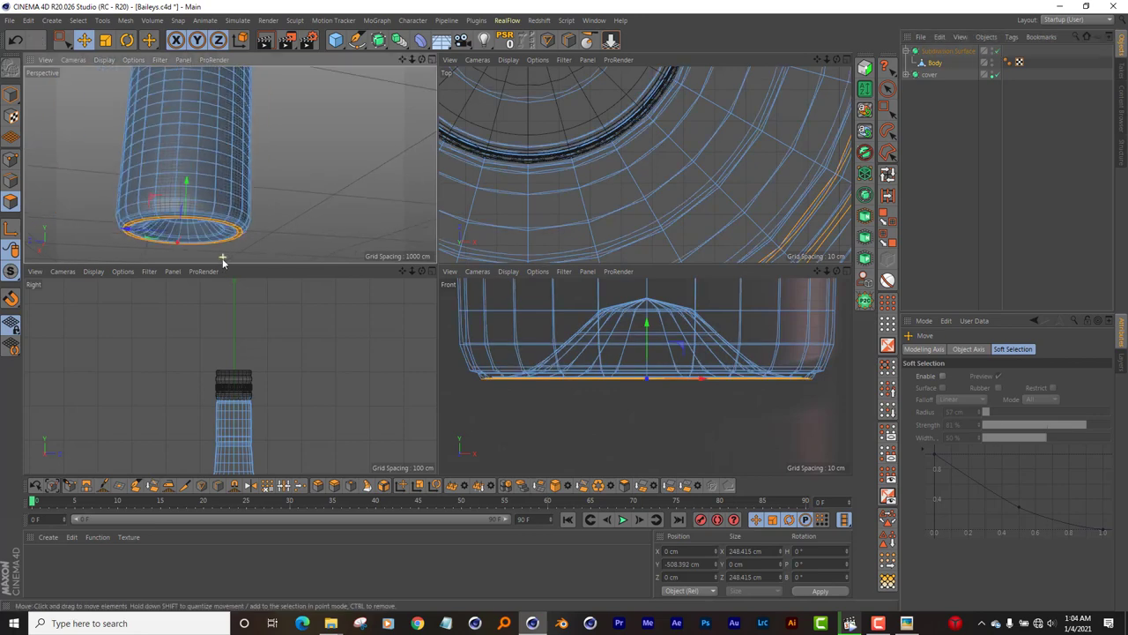
scroll(231, 247, "down", 2)
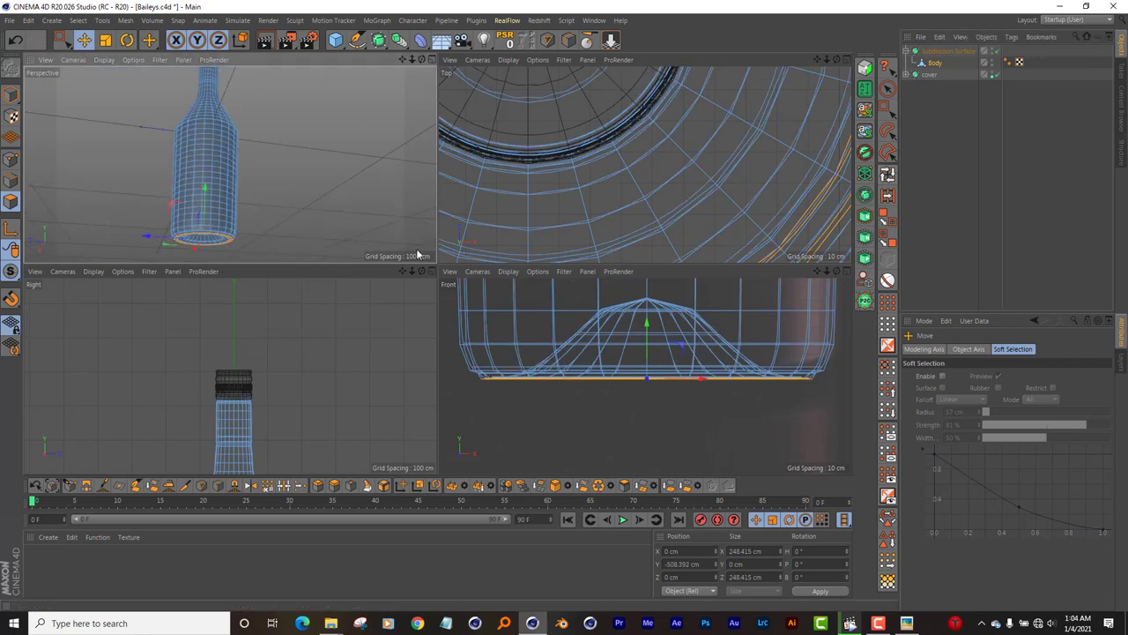
left_click(11, 94)
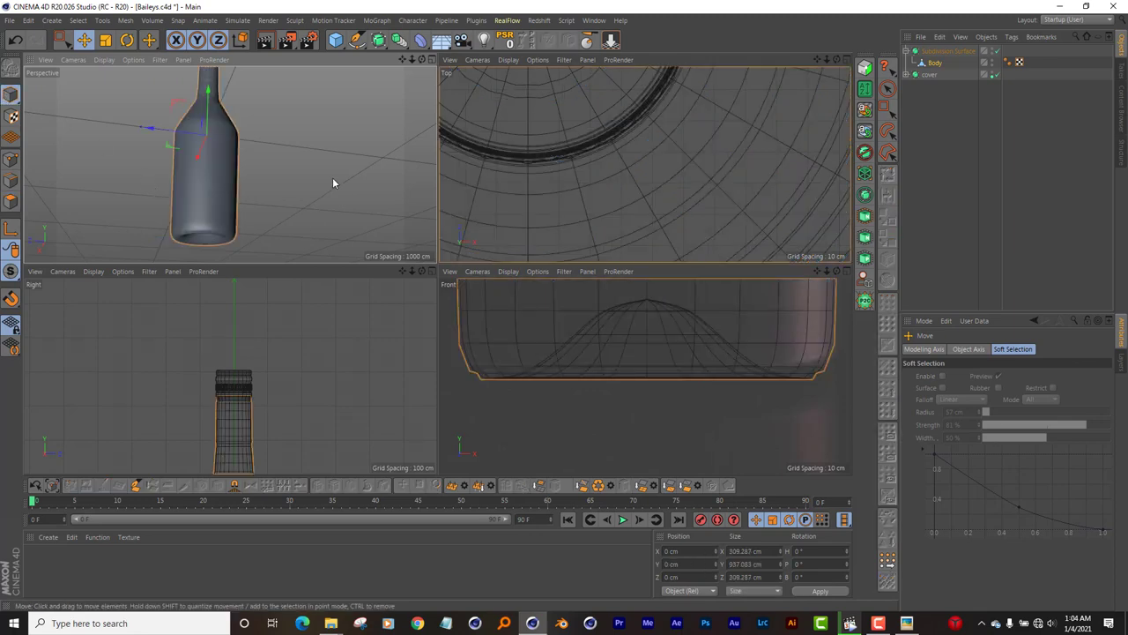
Step: Group the bottle body and cover under a new null named 'Baileys'
left_click(906, 51)
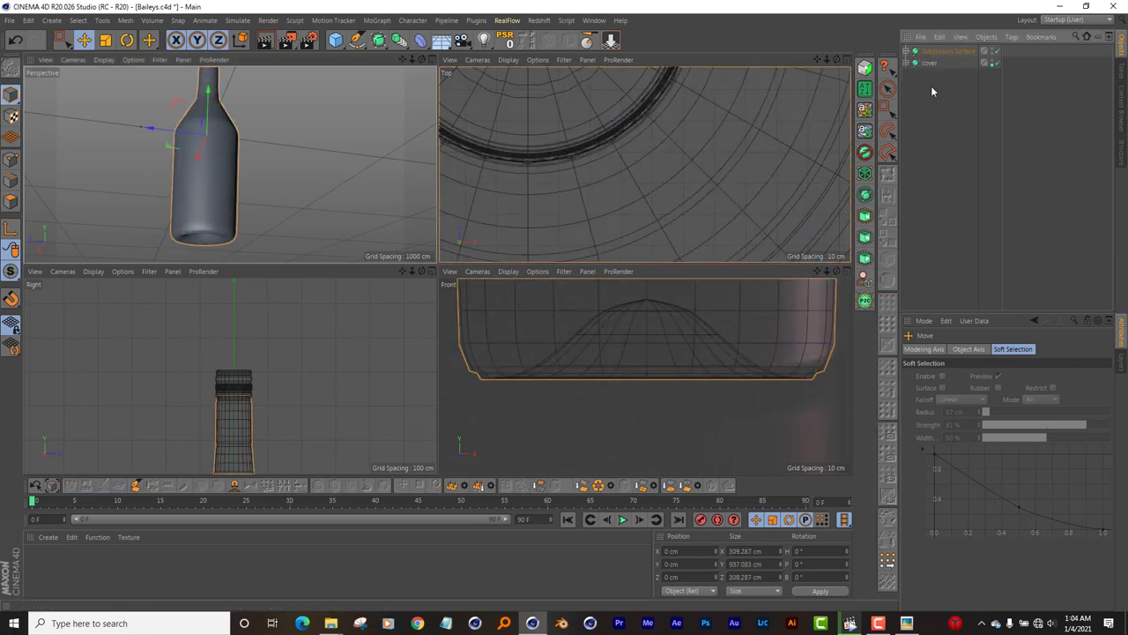
key("alt+g")
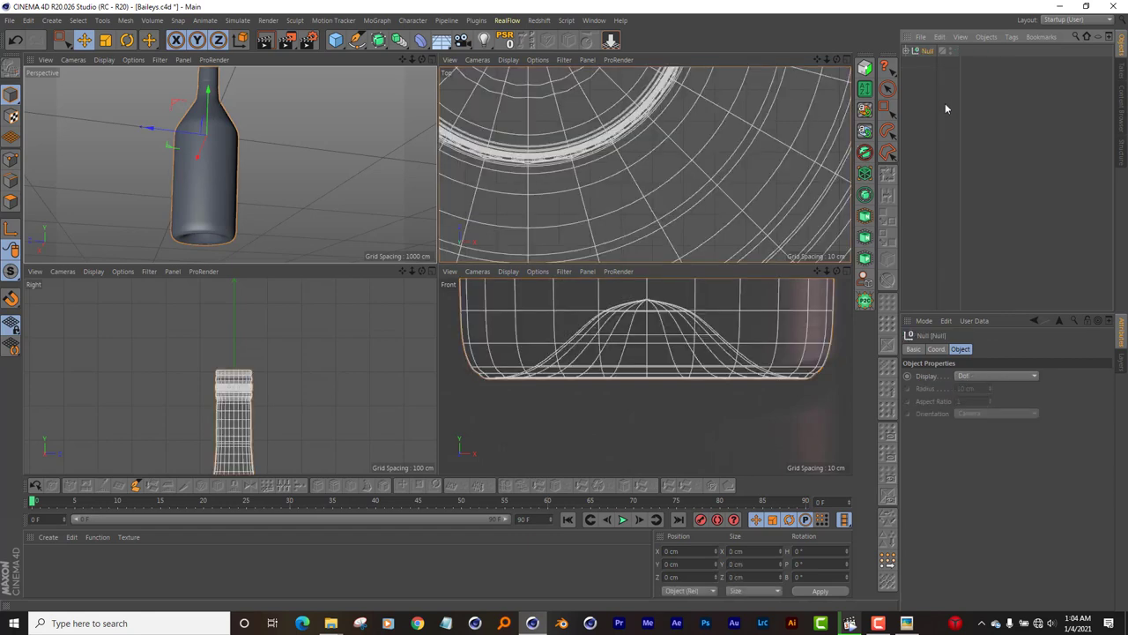
double_click(930, 51)
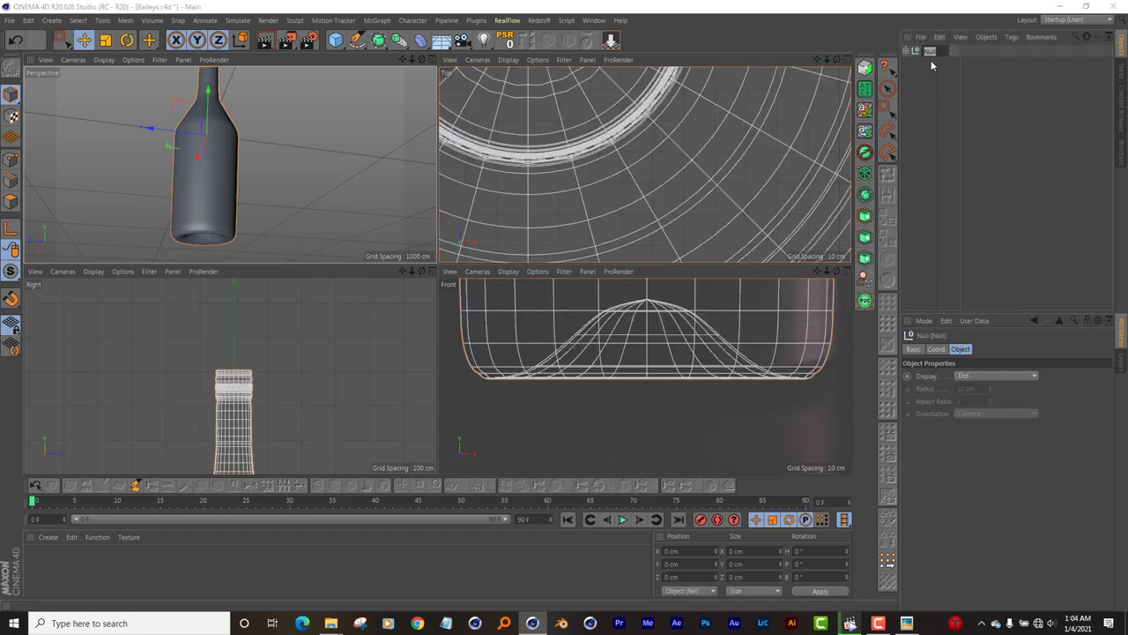
type("Baileys")
key("Return")
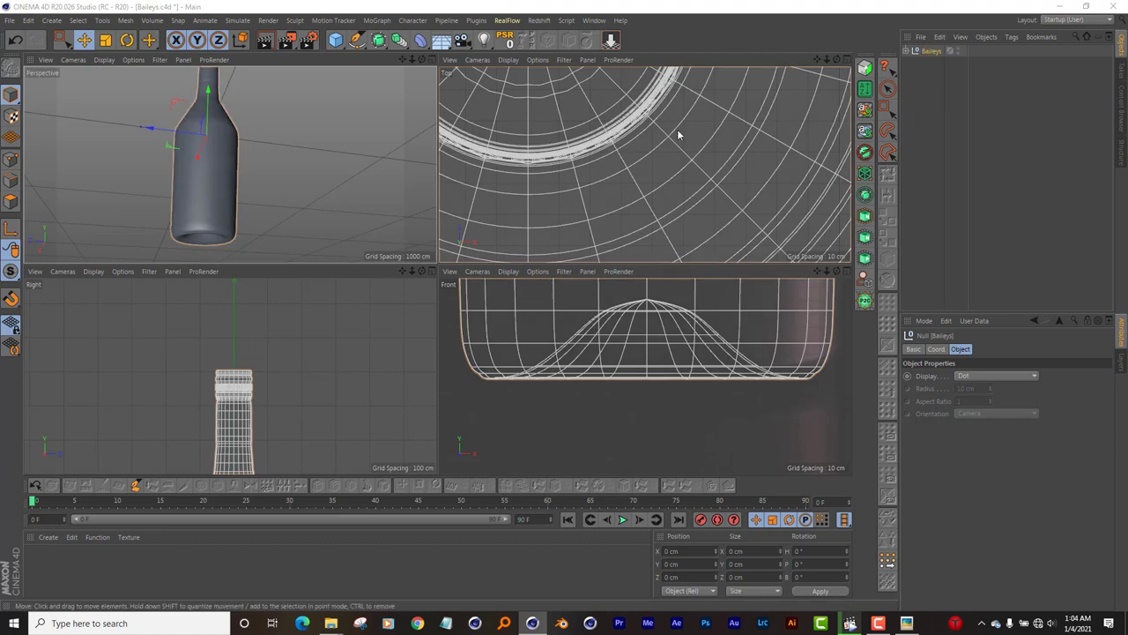
Step: Raise the Baileys null to Y 508.714 cm so the bottle sits on the ground
left_click(610, 41)
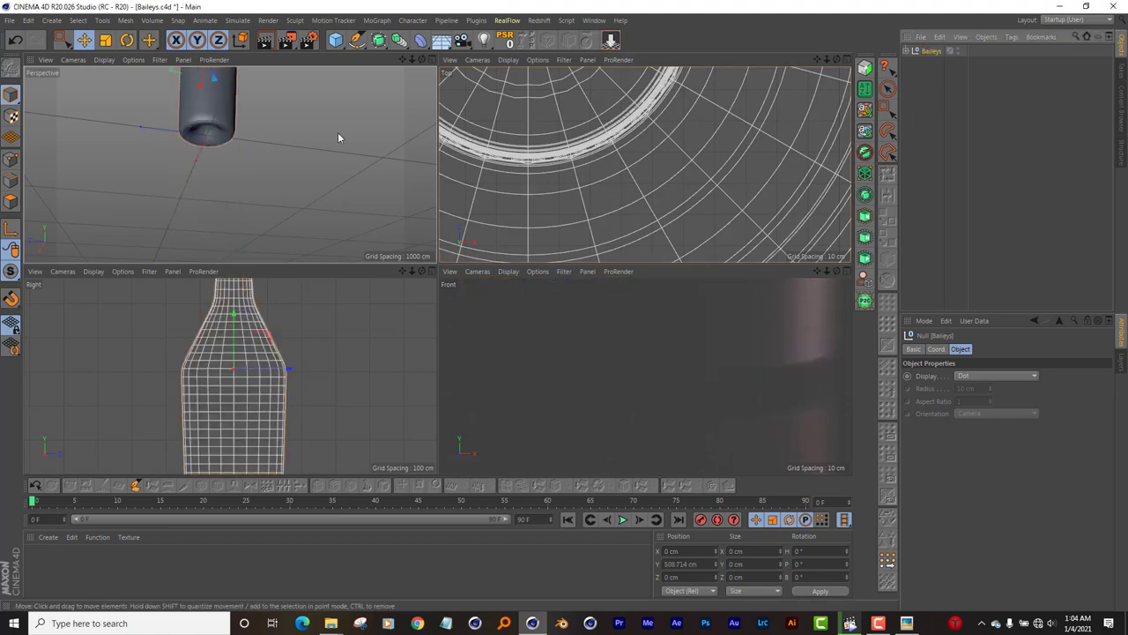
key("h")
left_click_drag(422, 59, 421, 59)
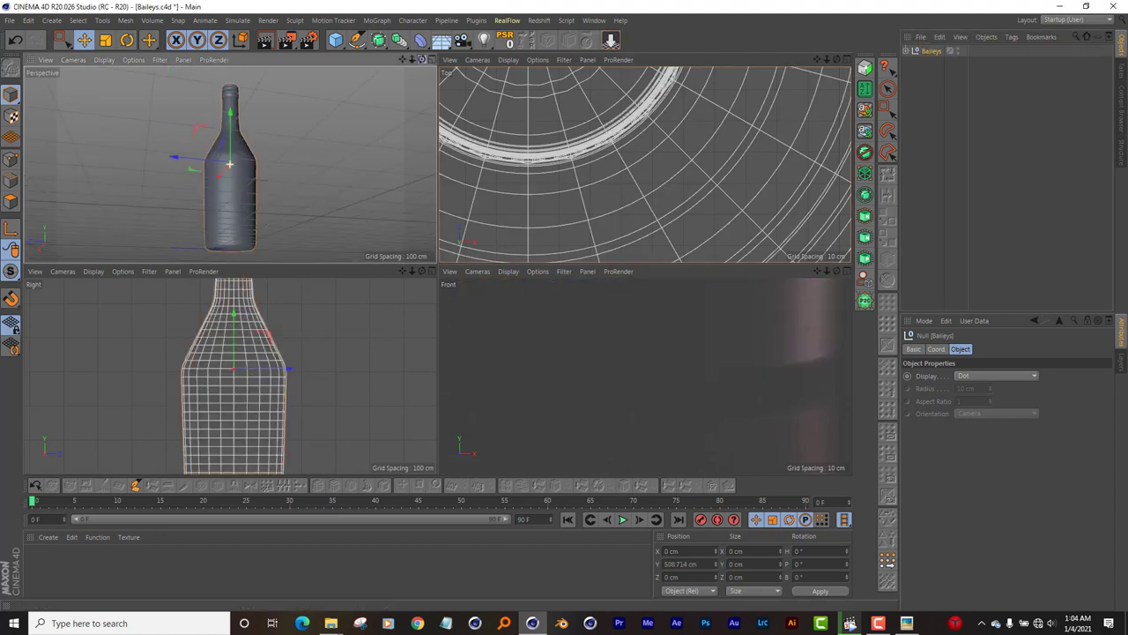
Step: Turn off Show Picture in the Front view's configuration and maximize the Perspective view
key("h")
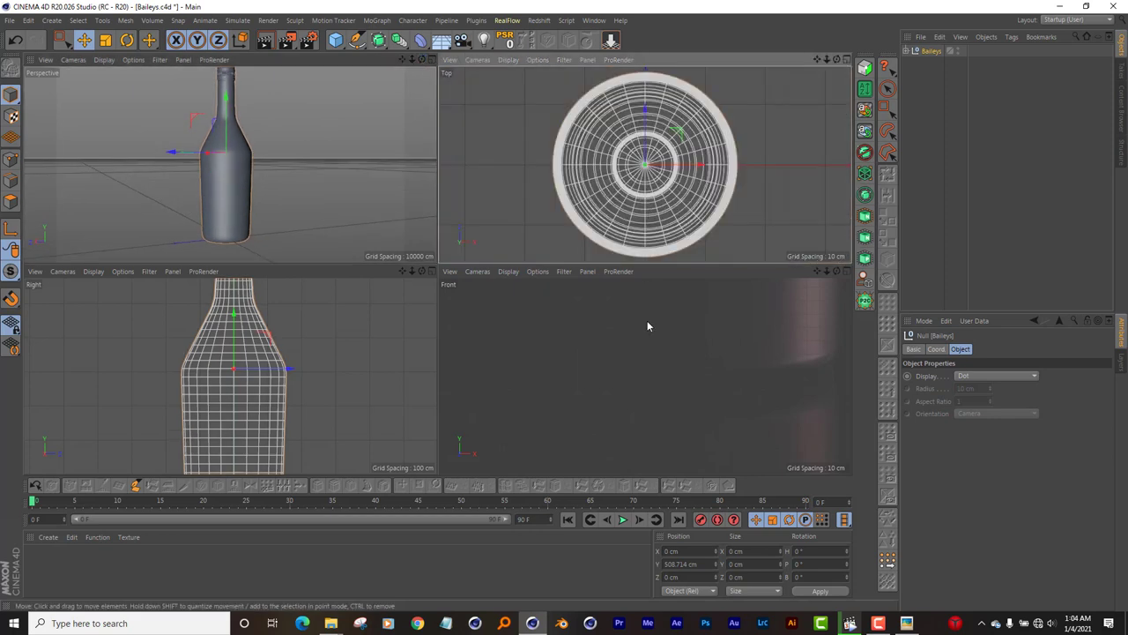
key("h")
key("h")
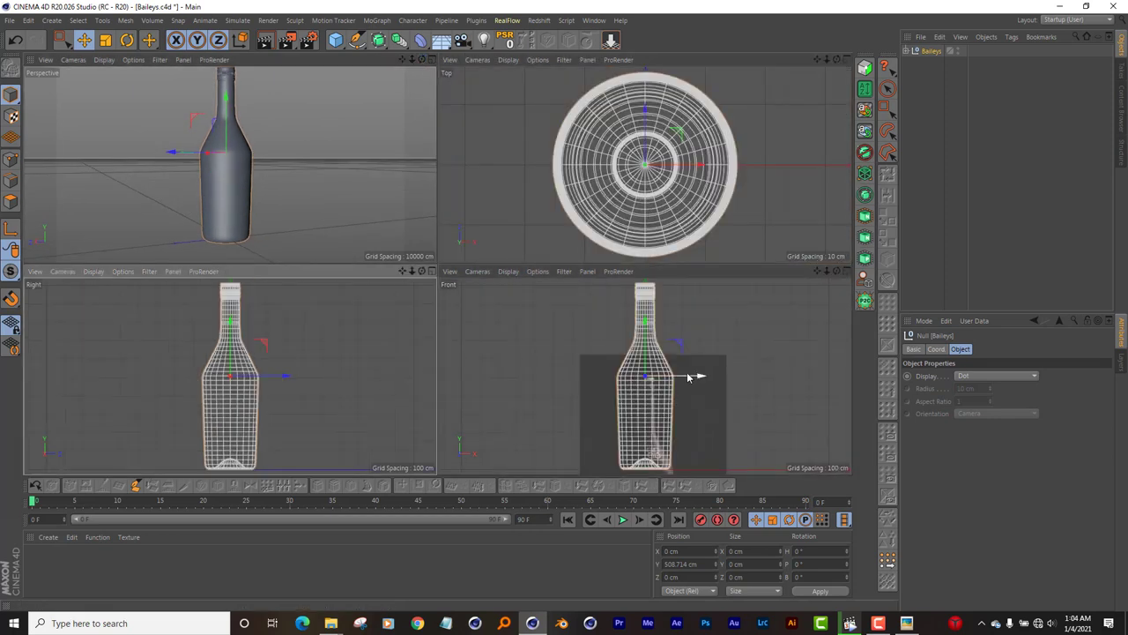
scroll(693, 372, "down", 5)
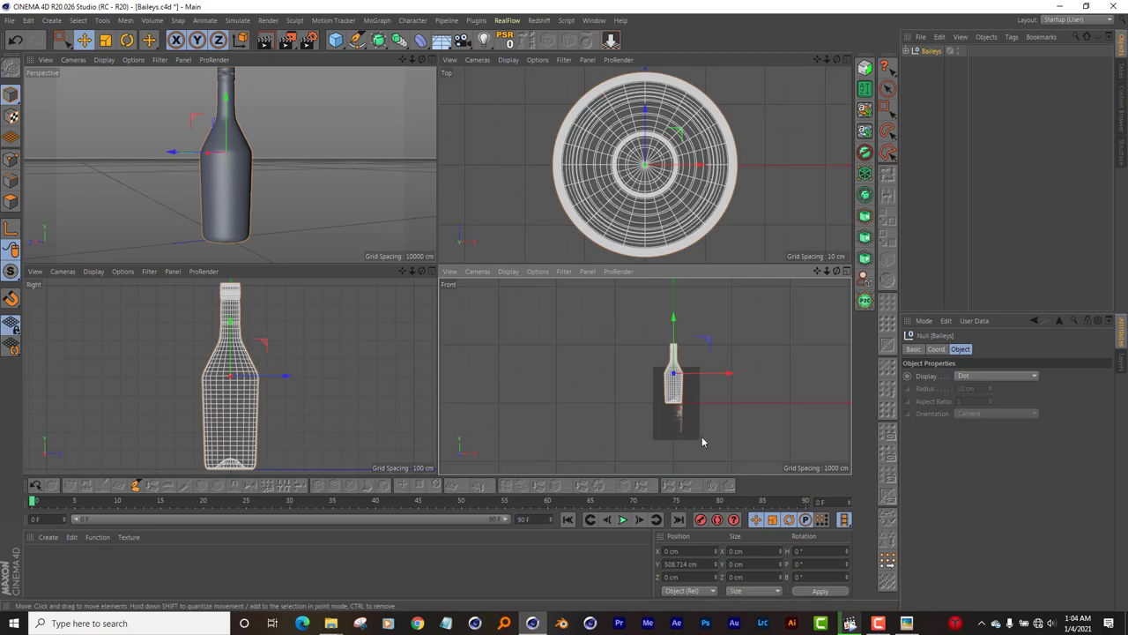
left_click(510, 273)
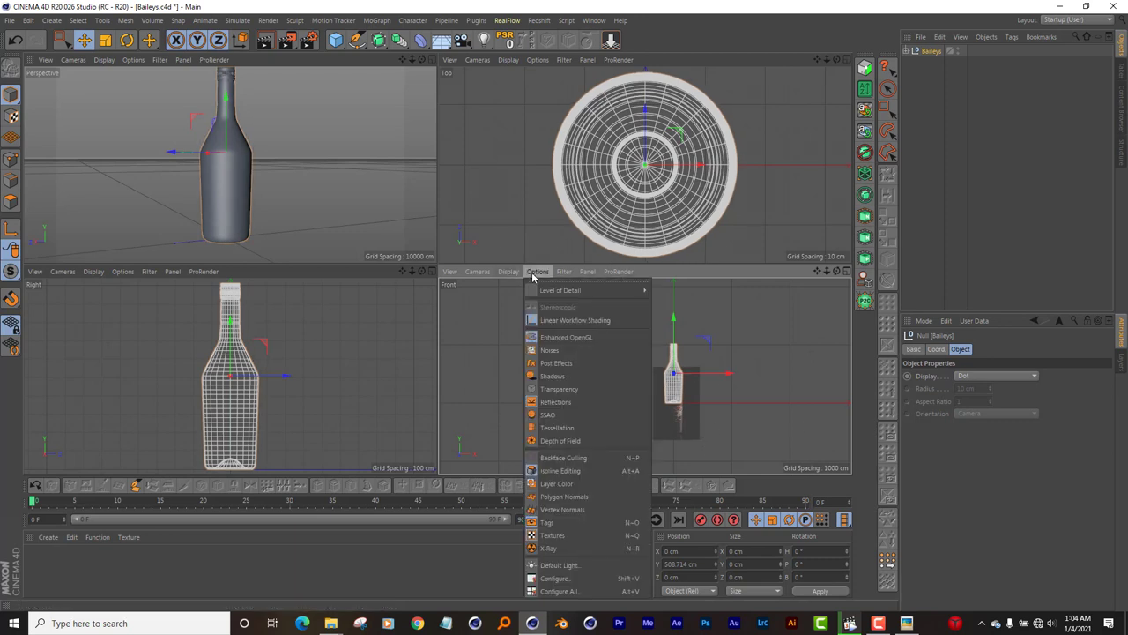
left_click(582, 578)
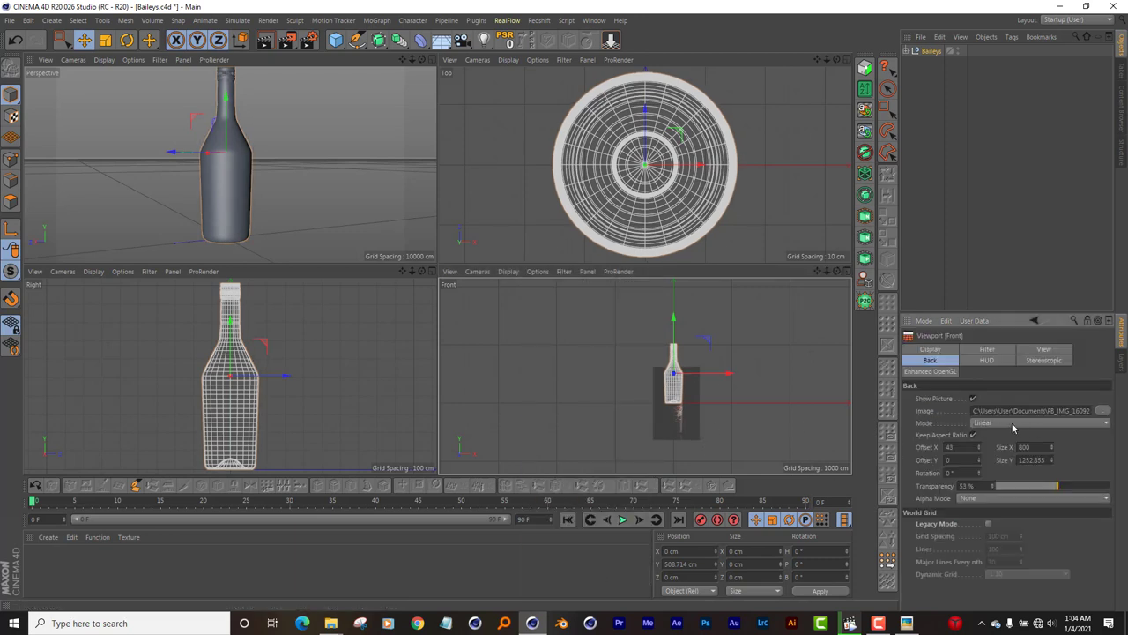
left_click(972, 399)
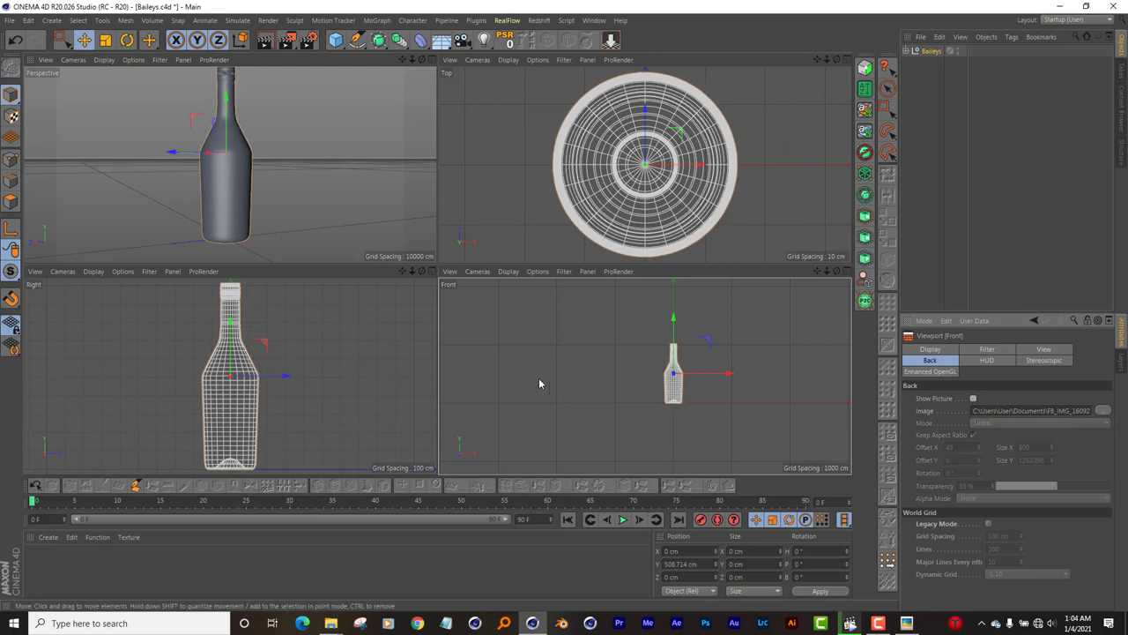
left_click(432, 60)
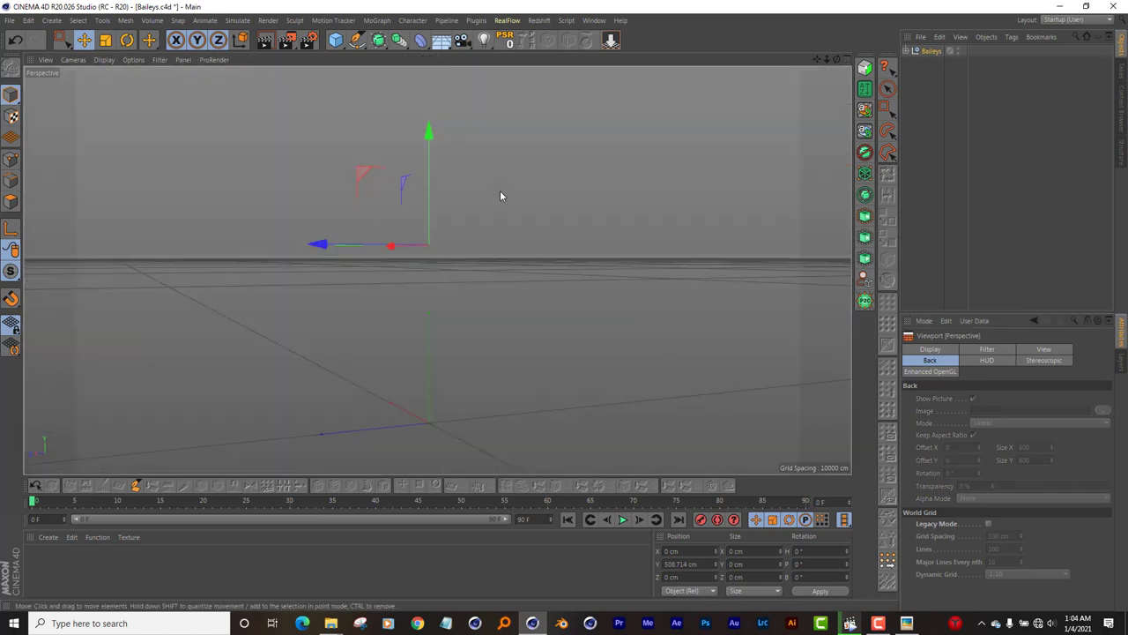
Step: Orbit around the bottle to a level side view, then open the reference photo in Picasa
mouse_move(837, 59)
left_mouse_down()
mouse_move(798, 64)
mouse_move(836, 59)
mouse_move(816, 60)
mouse_move(830, 66)
left_mouse_up()
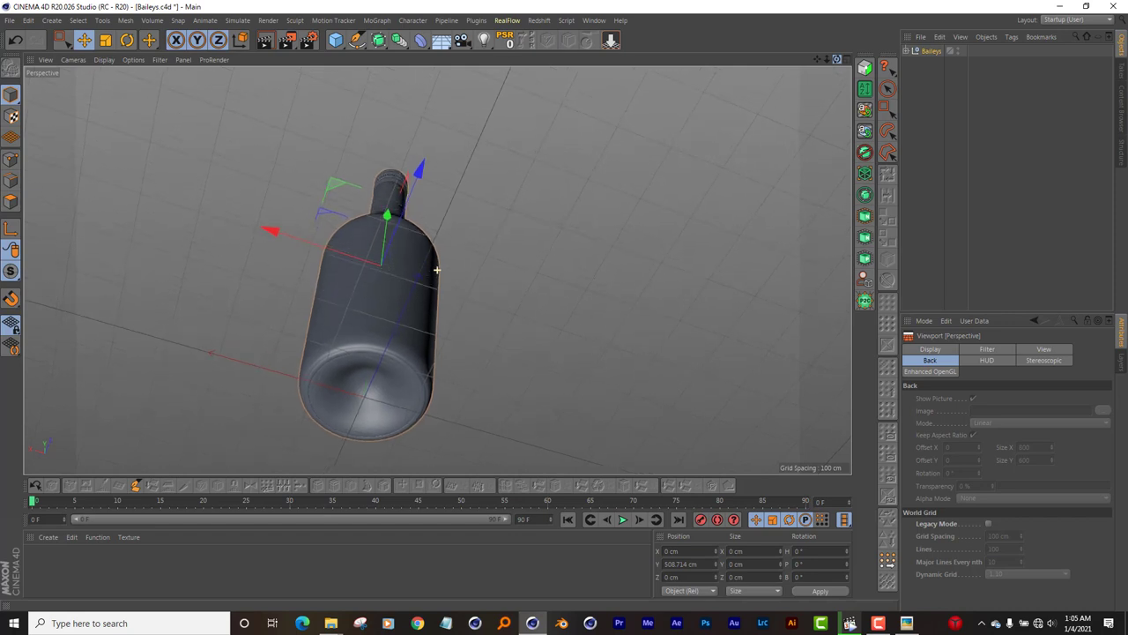
left_click_drag(829, 66, 827, 72)
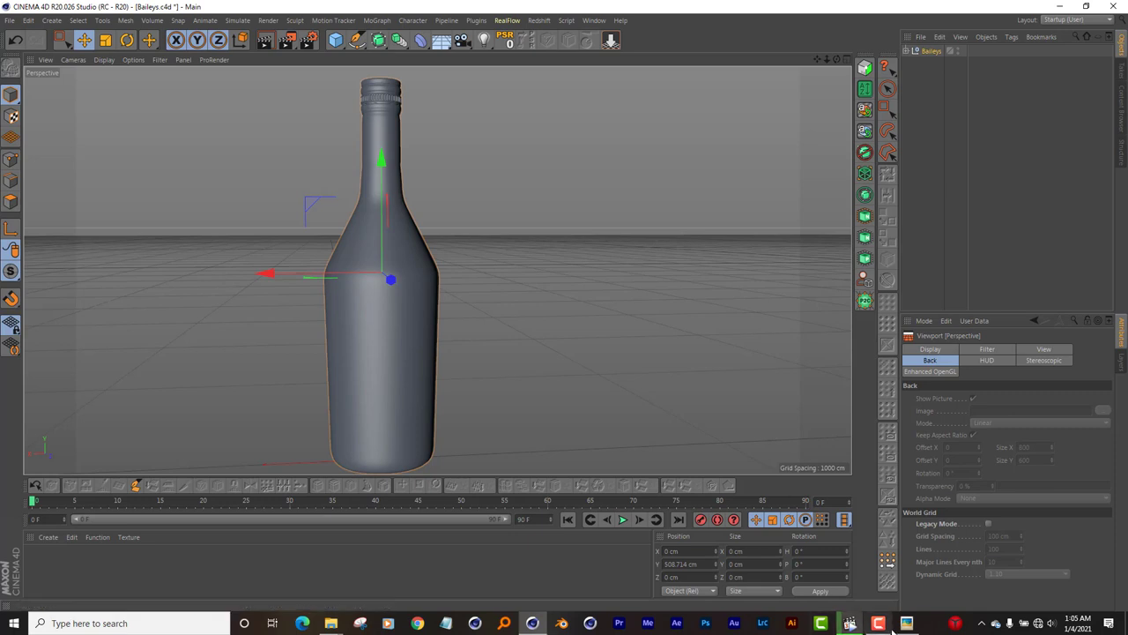
left_click(908, 624)
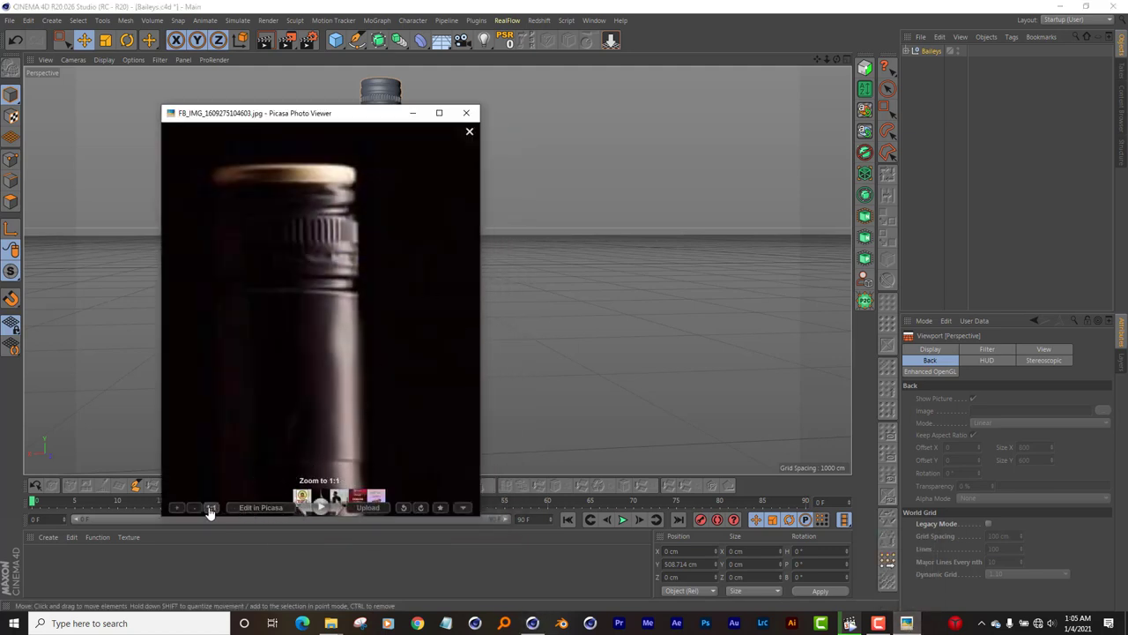
Step: Toggle the bottle photo between 1:1 and fit, zoom in on the label, then close Picasa
left_click(213, 509)
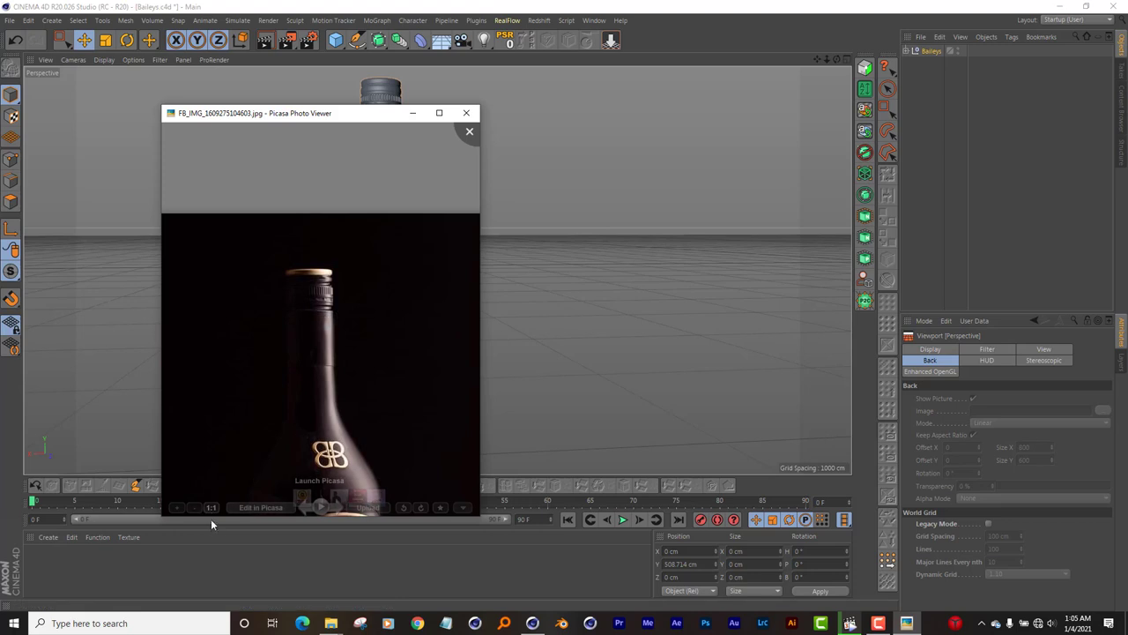
left_click(210, 509)
left_click(211, 509)
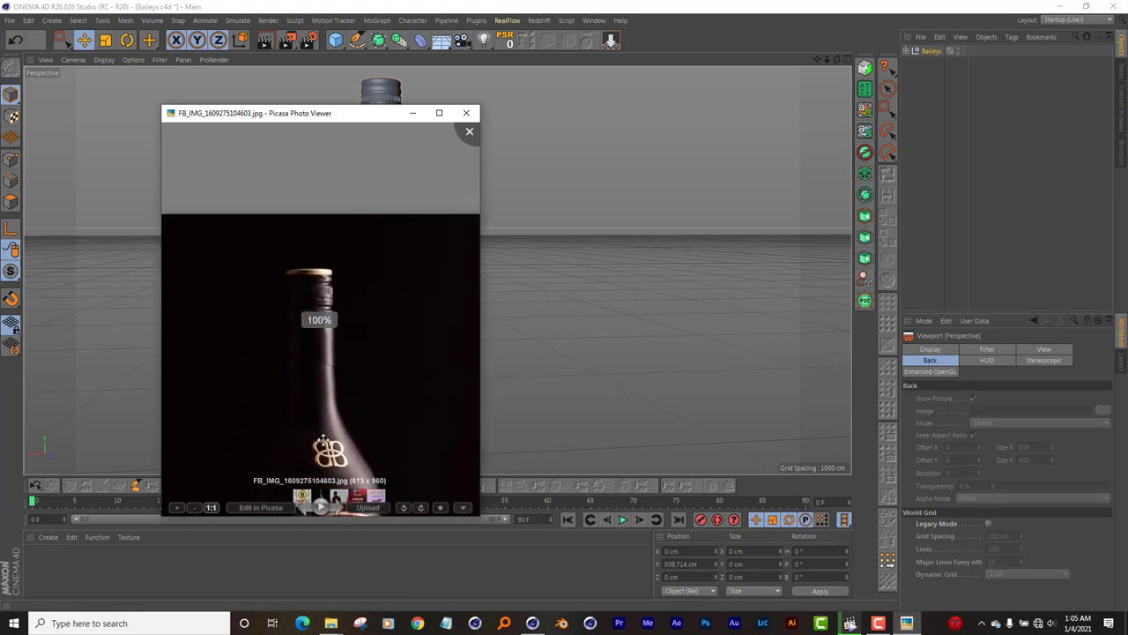
left_click(210, 509)
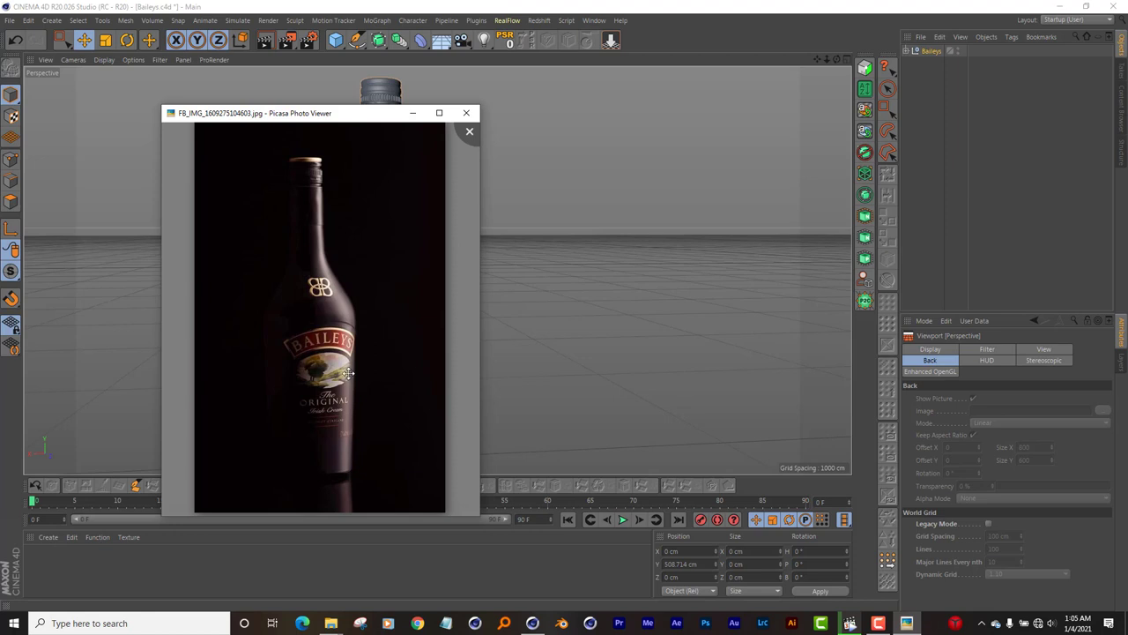
scroll(335, 350, "up", 1)
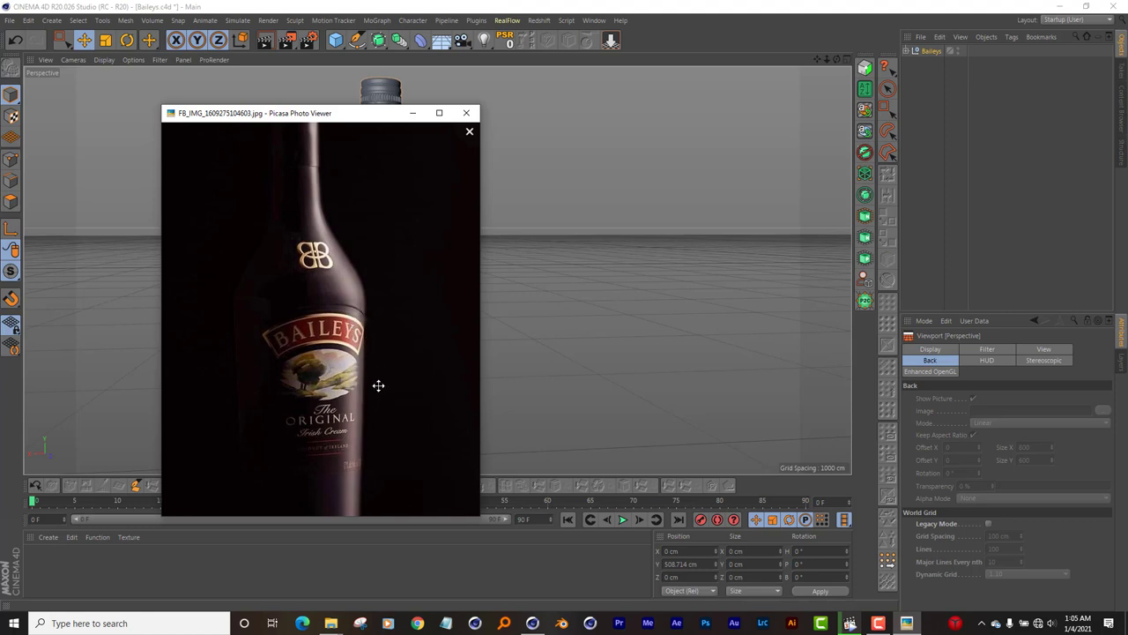
left_click(469, 131)
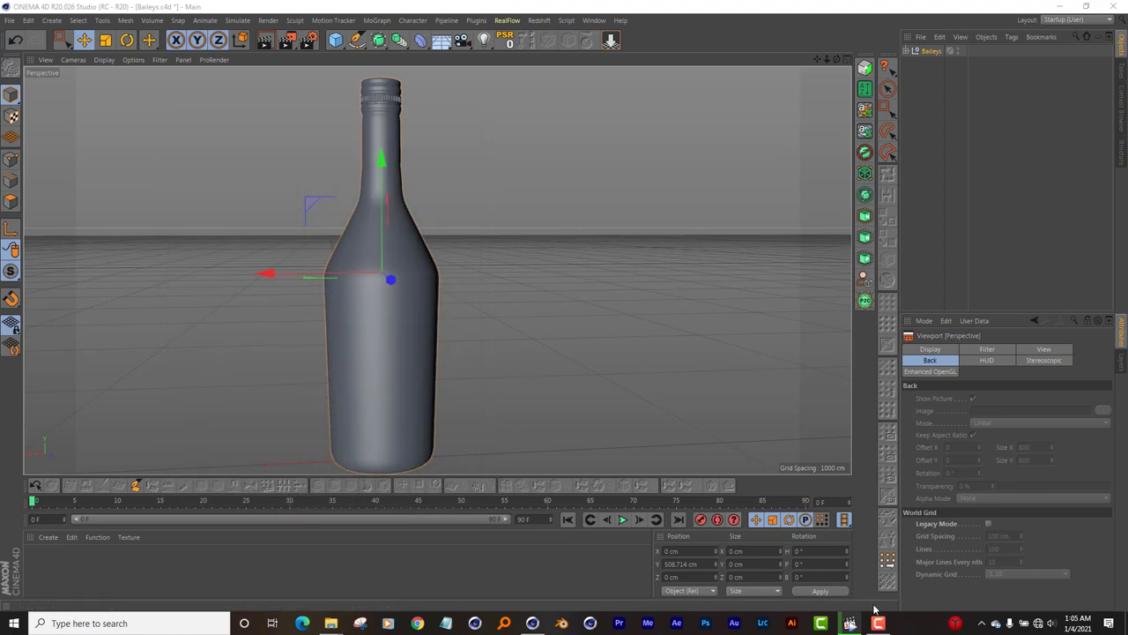